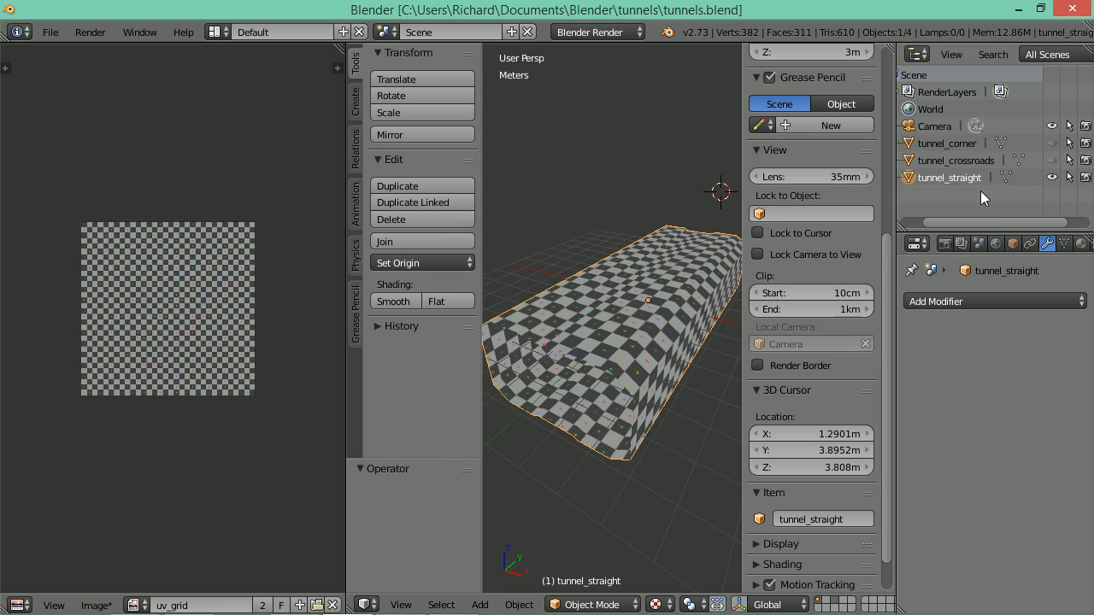
# Hide tunnel_straight, show tunnel_corner in its place, and put tunnel_corner into Edit Mode
pyautogui.click(1051, 177)
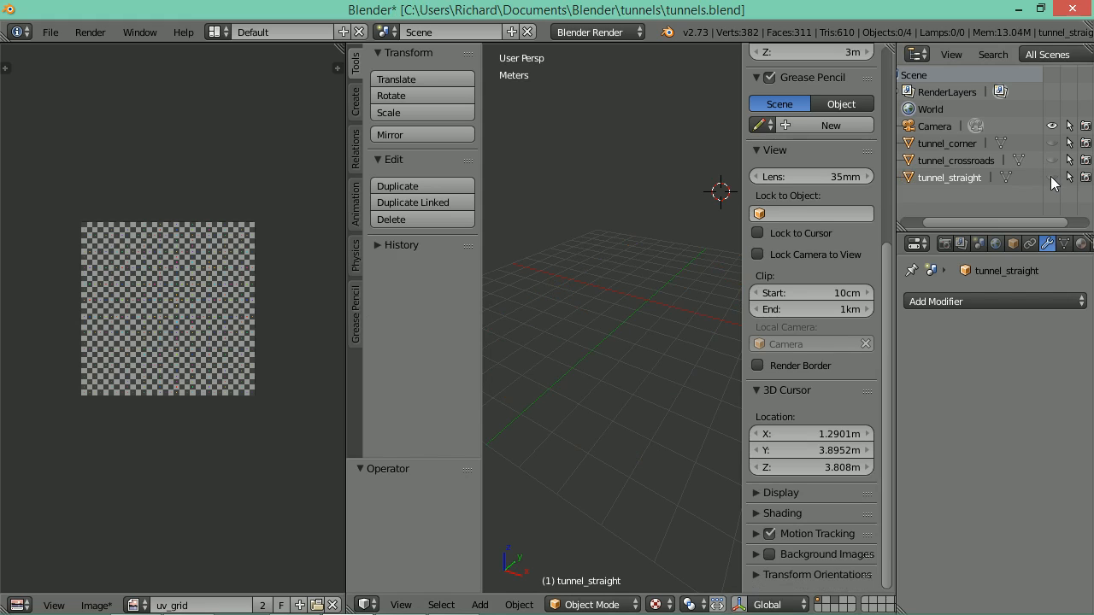
pyautogui.click(1051, 143)
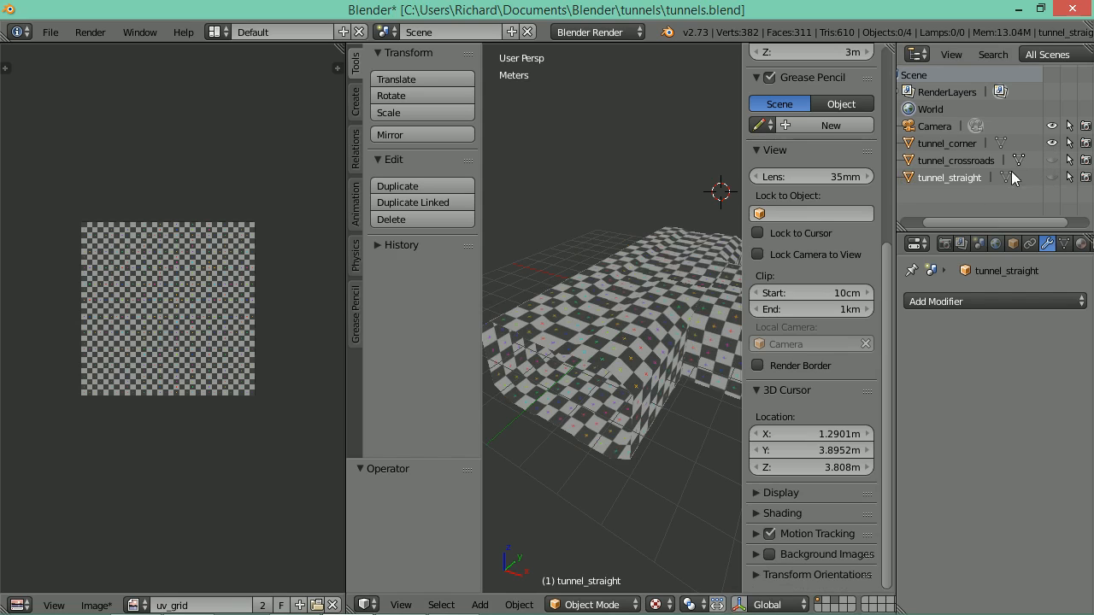
pyautogui.rightClick(648, 306)
pyautogui.press('Tab')
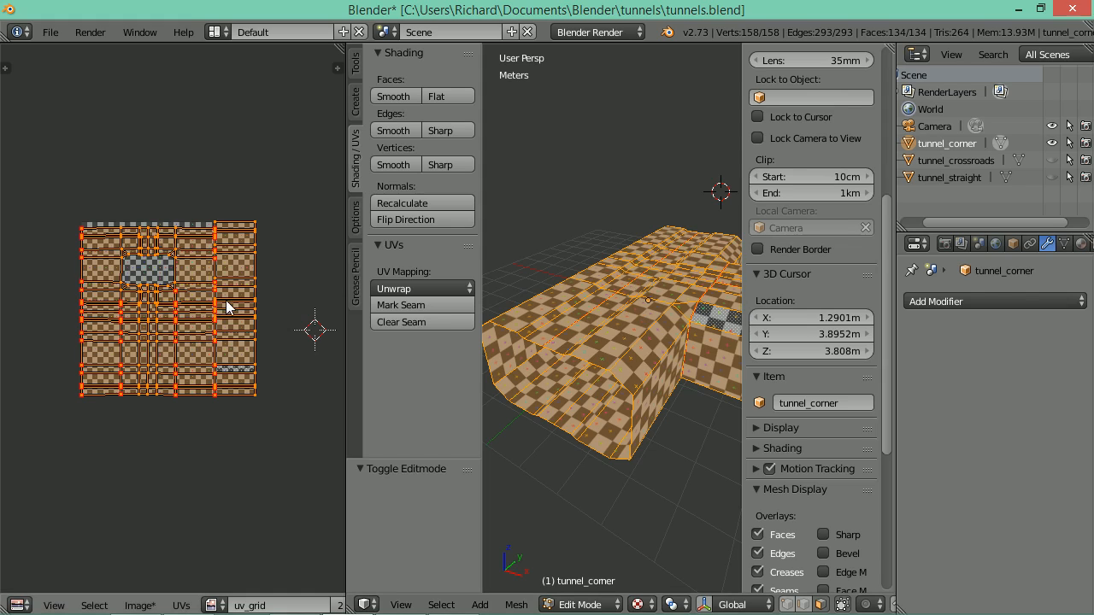
pyautogui.press('a')
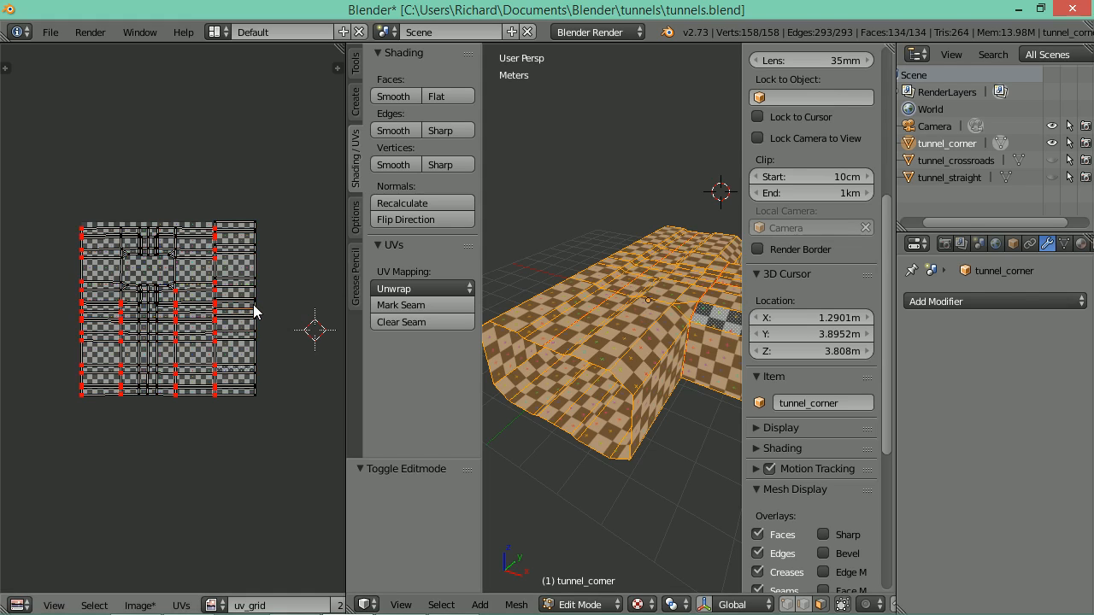
pyautogui.press('l')
pyautogui.press('g')
pyautogui.press('x')
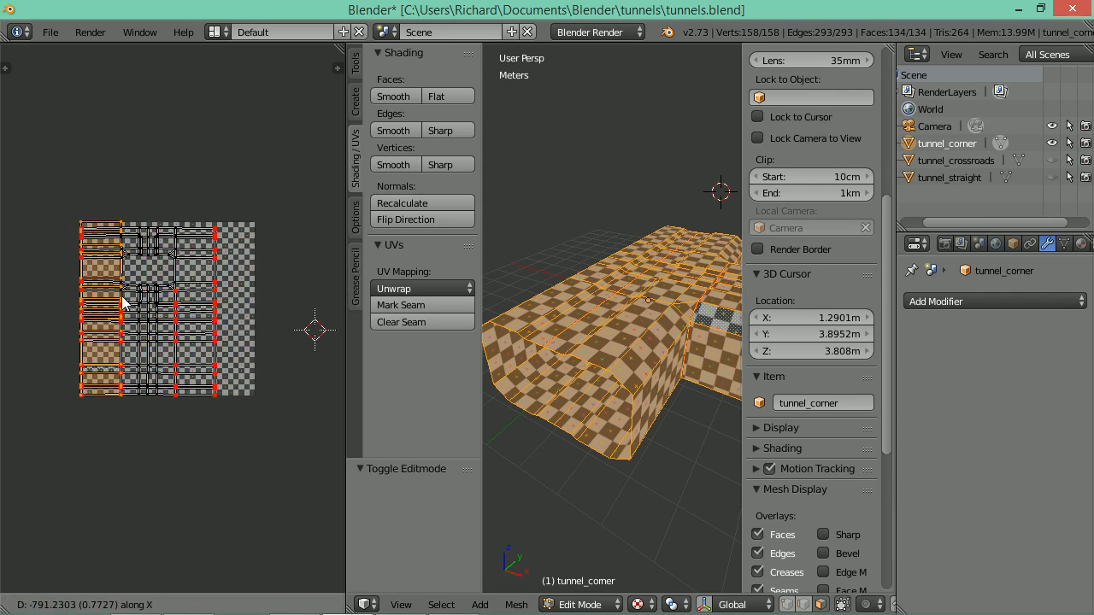
pyautogui.click(122, 302)
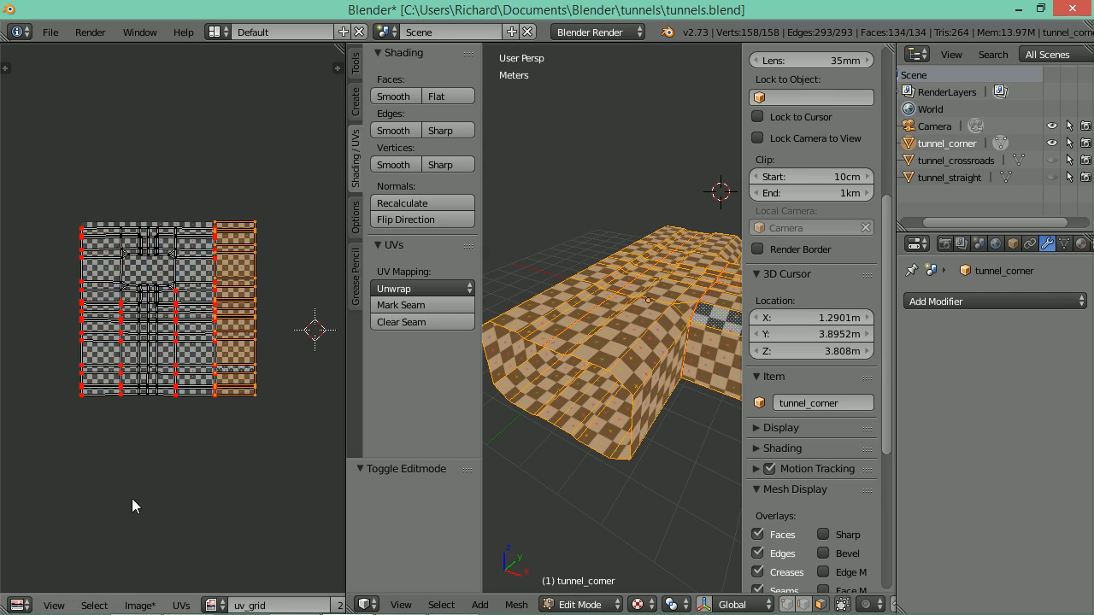
# Pack all of tunnel_corner's UV islands and average their scale
pyautogui.click(181, 605)
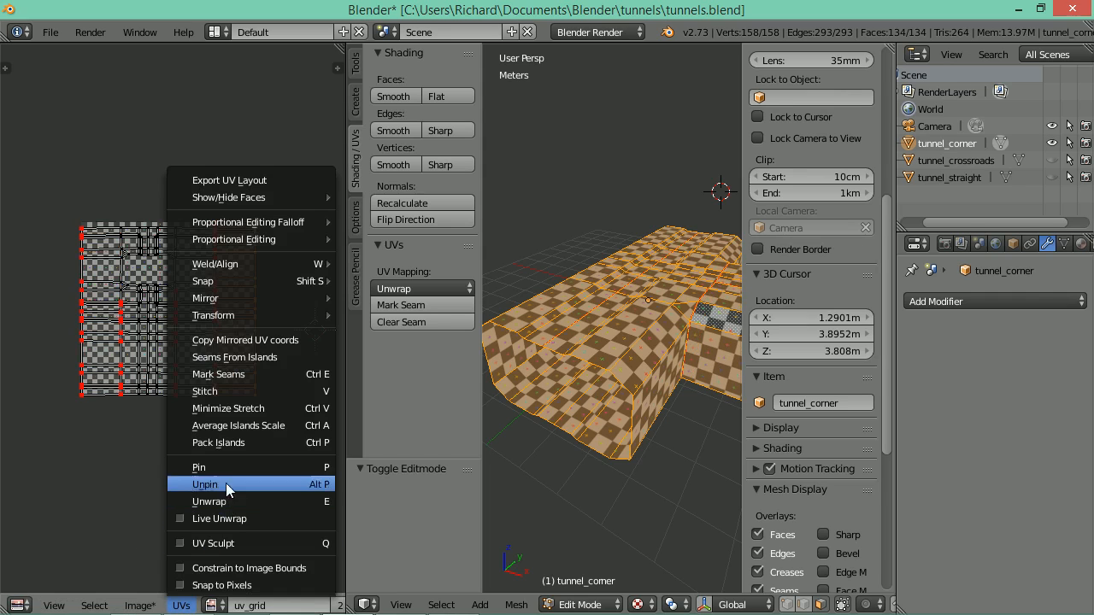
pyautogui.press('a')
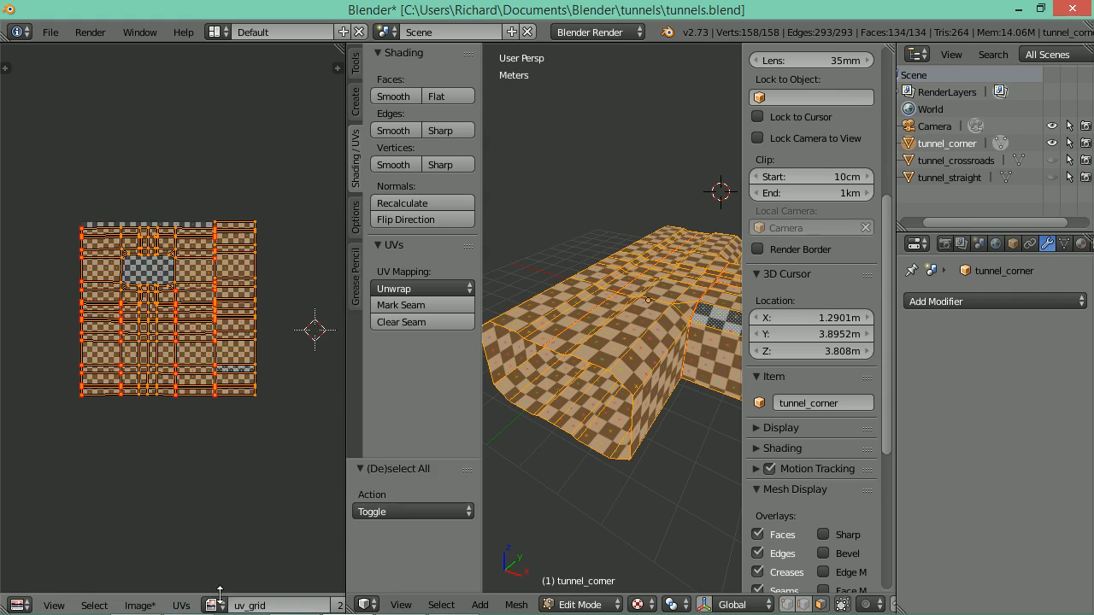
pyautogui.click(181, 605)
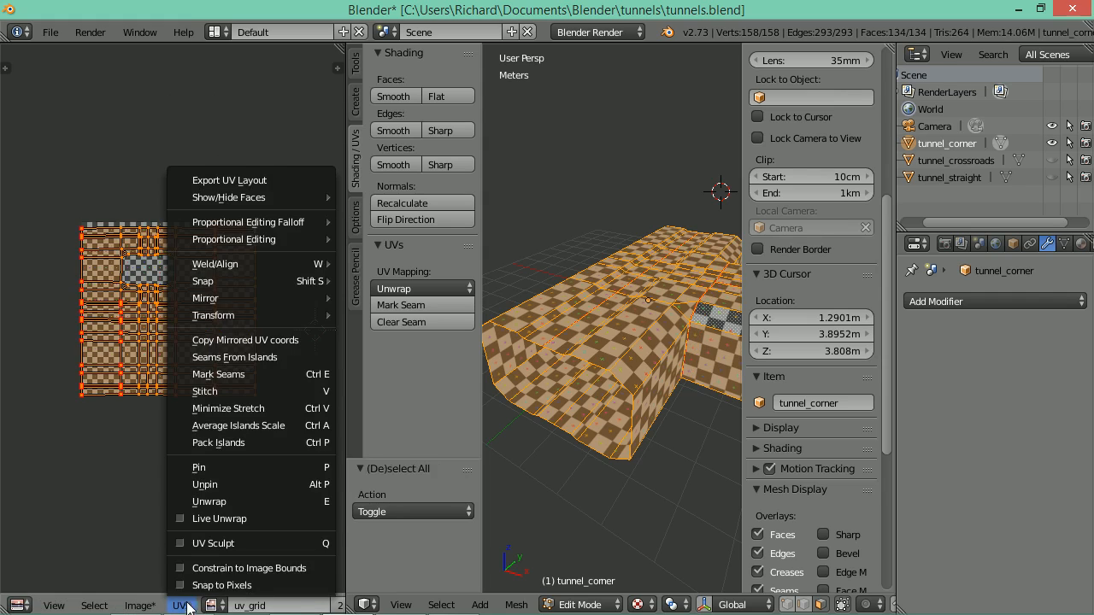
pyautogui.click(254, 441)
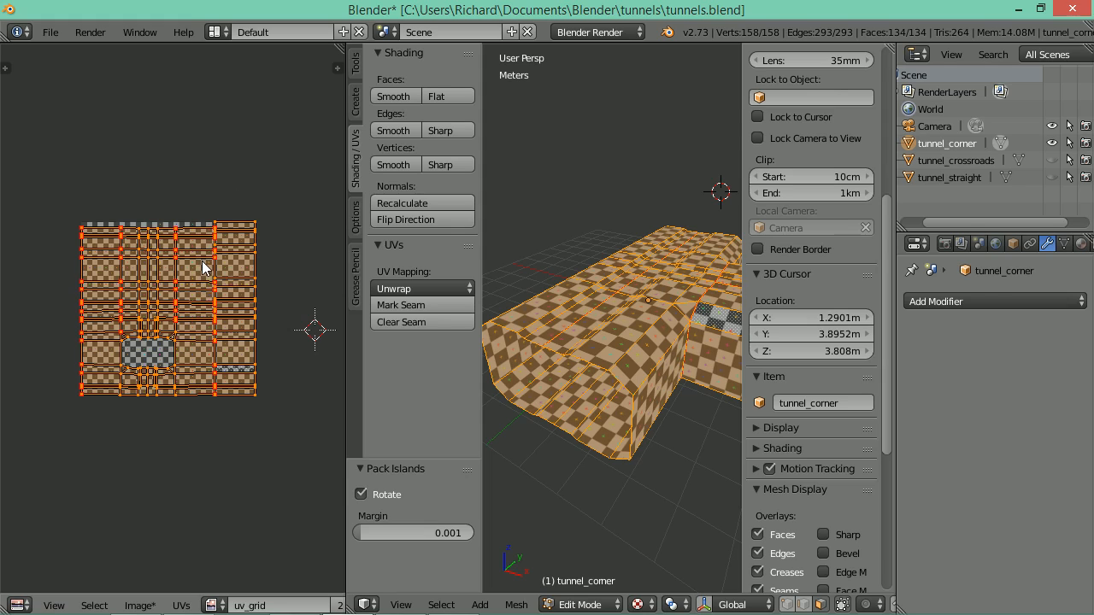
pyautogui.hotkey('ctrl', 'a')
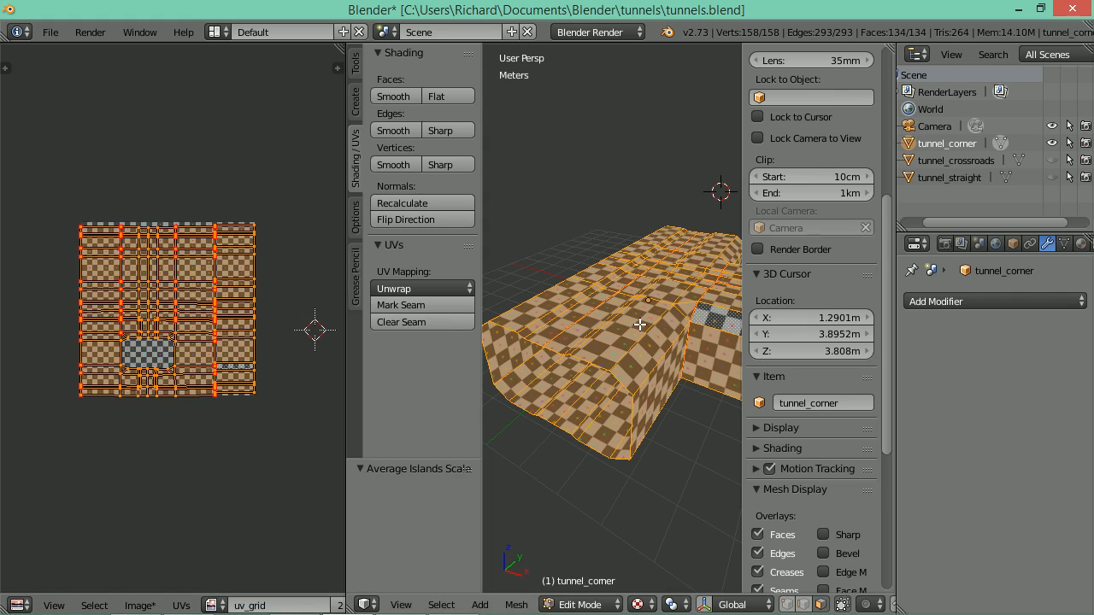
# Scale all of tunnel_corner's UVs down uniformly to about 0.922
pyautogui.rightClick(673, 325)
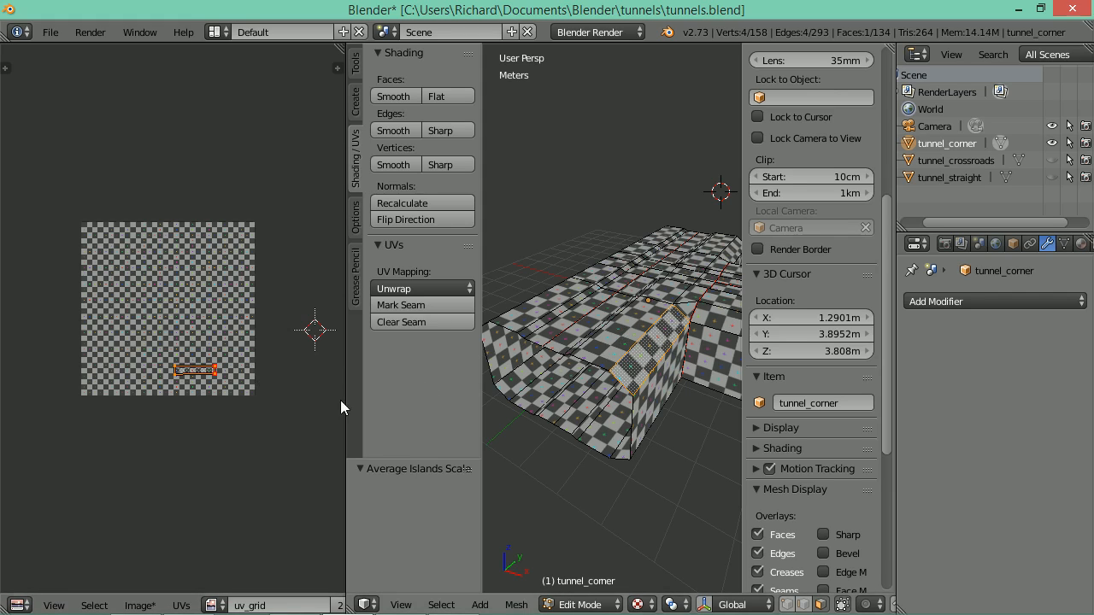
pyautogui.press('a')
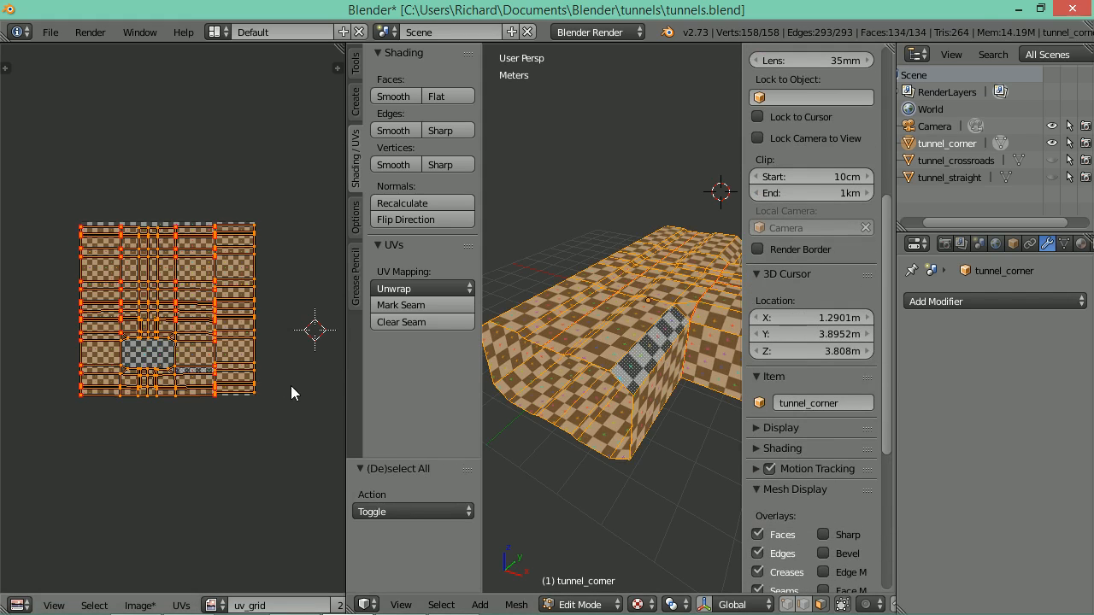
pyautogui.scroll(3, 290, 385)
pyautogui.scroll(-1, 293, 387)
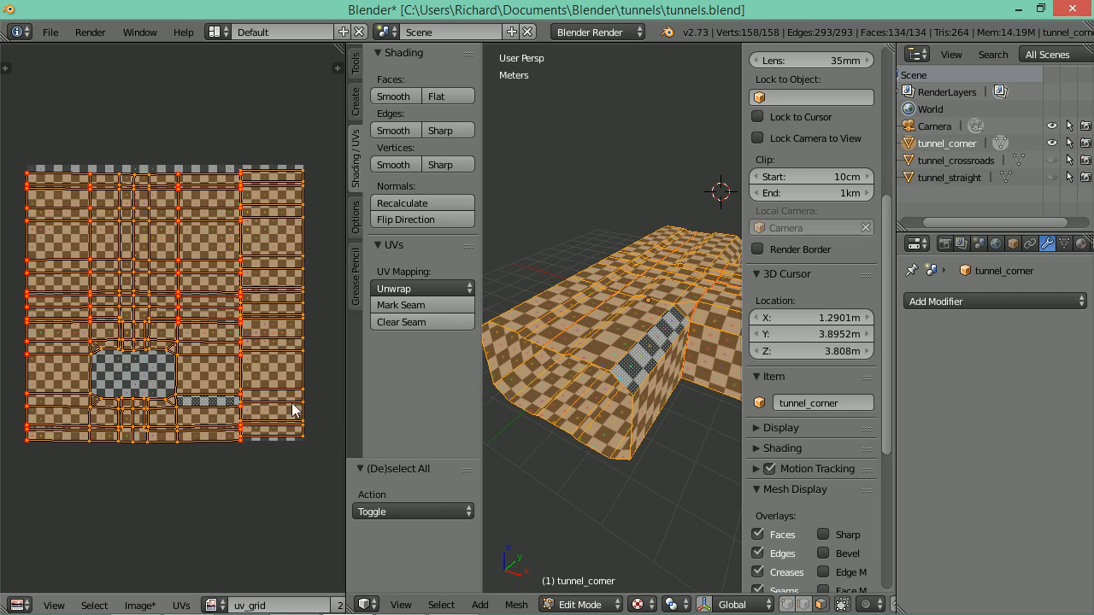
pyautogui.press('s')
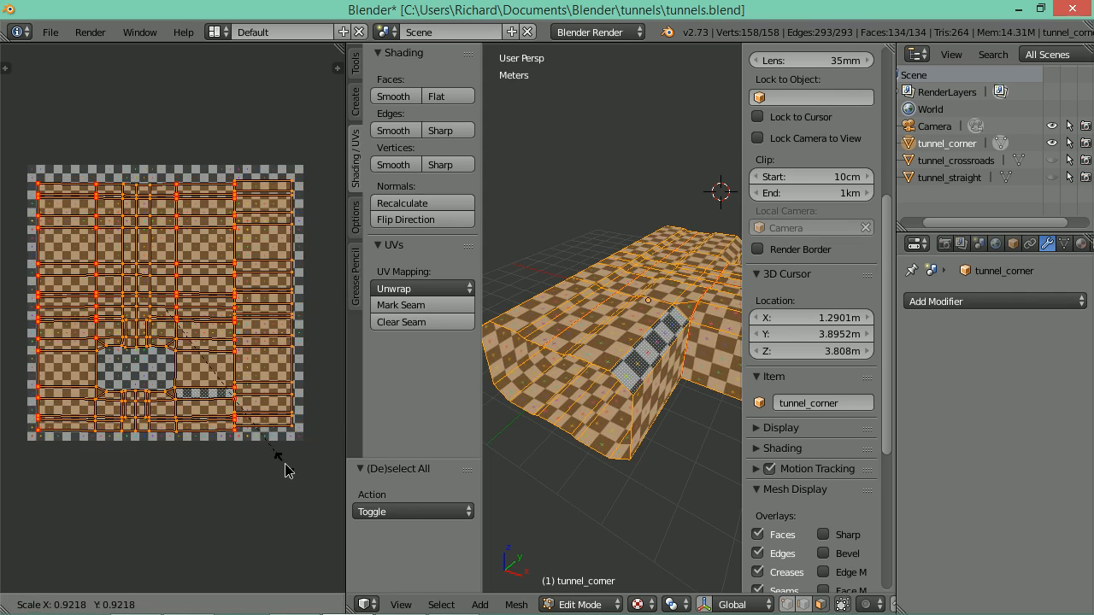
pyautogui.click(289, 465)
# Shift tunnel_corner's rightmost UV island about 2.48 cm along X, away from the neighbouring island
pyautogui.press('l')
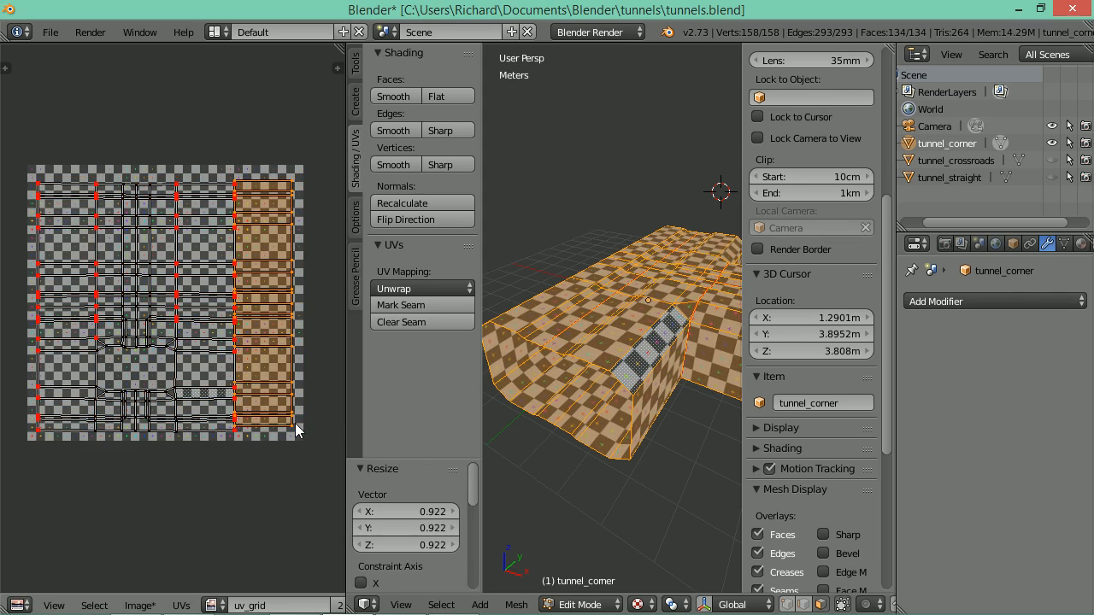
pyautogui.press('g')
pyautogui.press('x')
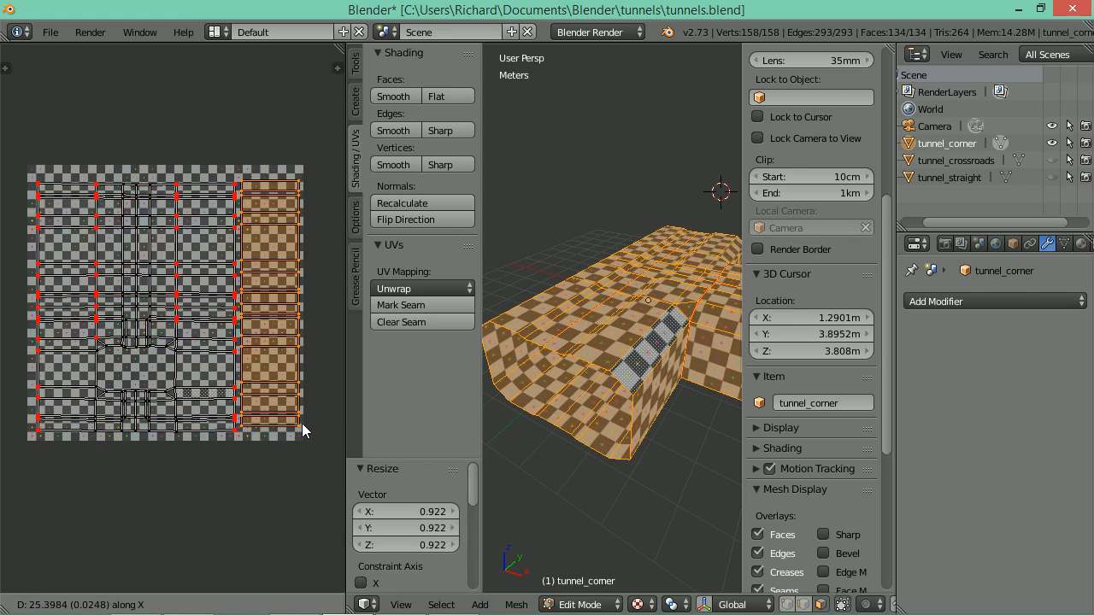
pyautogui.click(304, 430)
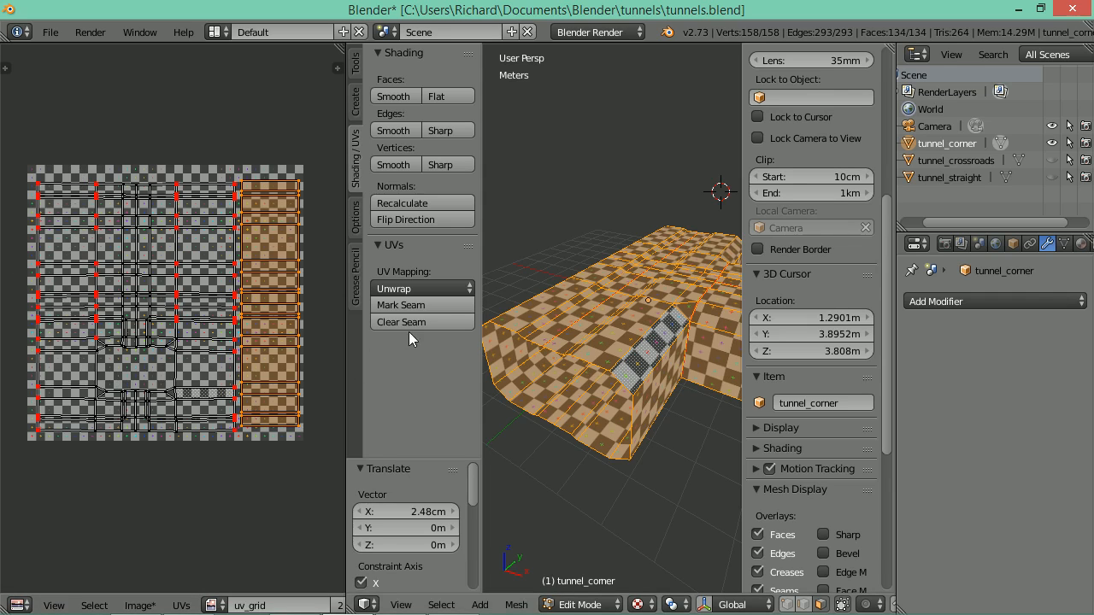
# Show tunnel_crossroads instead of tunnel_corner and put tunnel_crossroads into Edit Mode
pyautogui.click(962, 161)
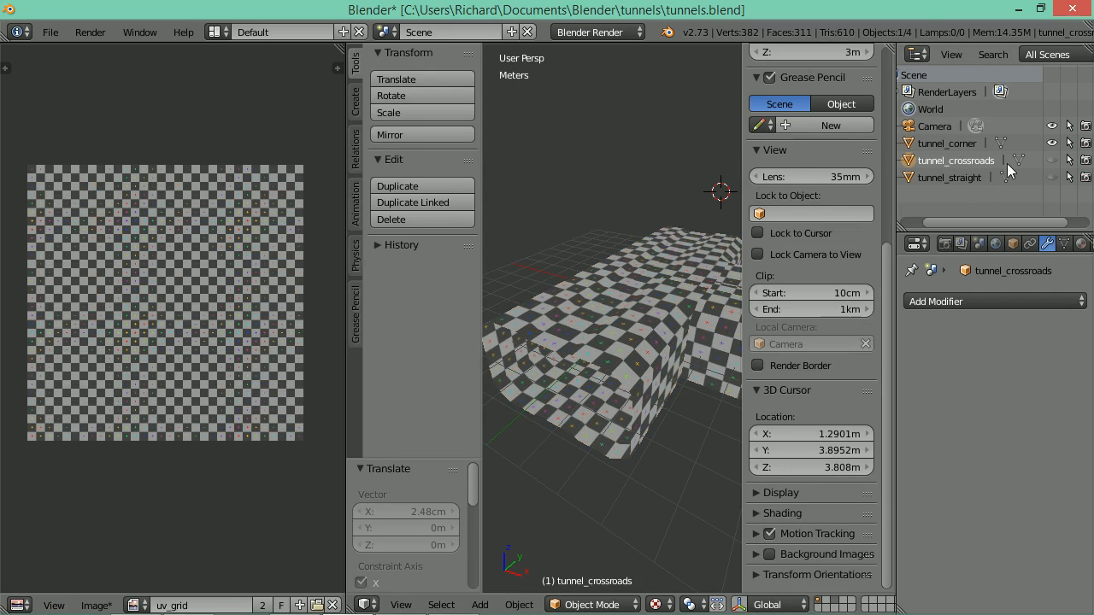
pyautogui.click(1052, 159)
pyautogui.click(1052, 143)
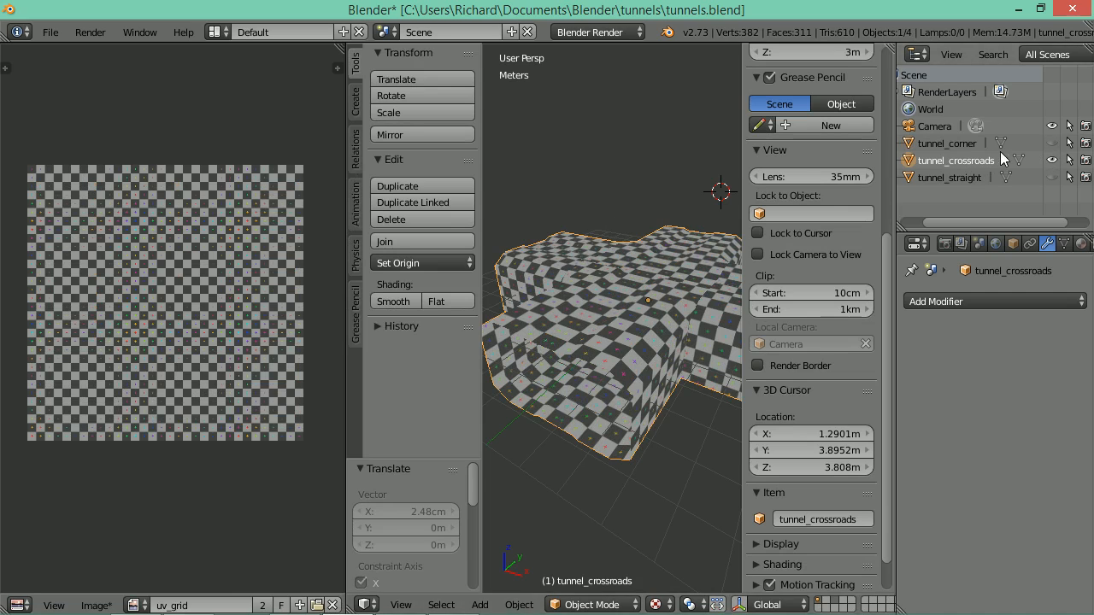
pyautogui.press('Tab')
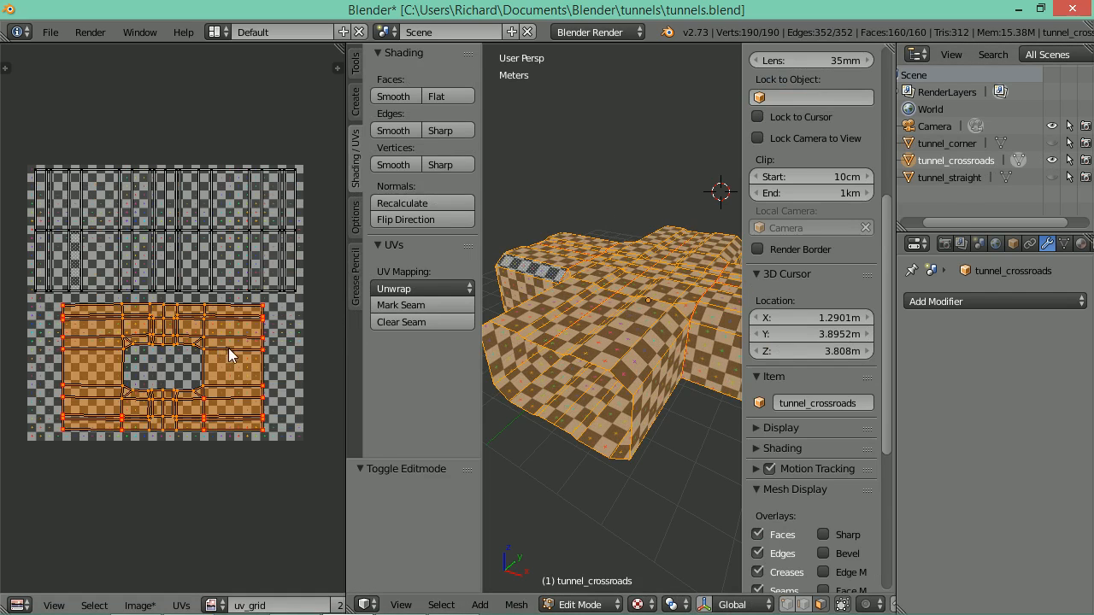
pyautogui.press('a')
pyautogui.press('l')
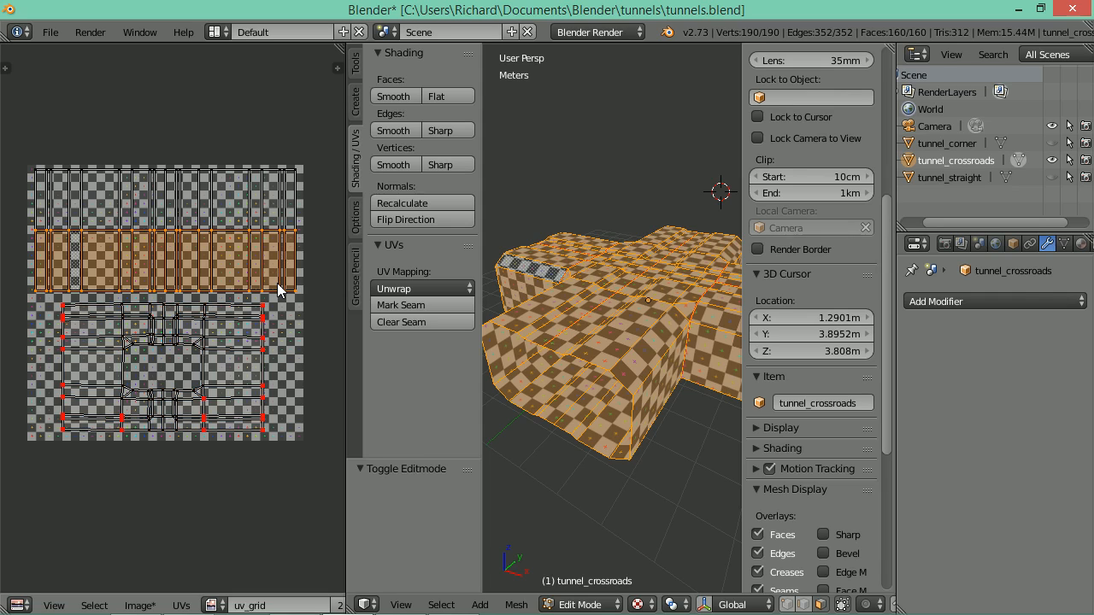
pyautogui.press('g')
pyautogui.press('y')
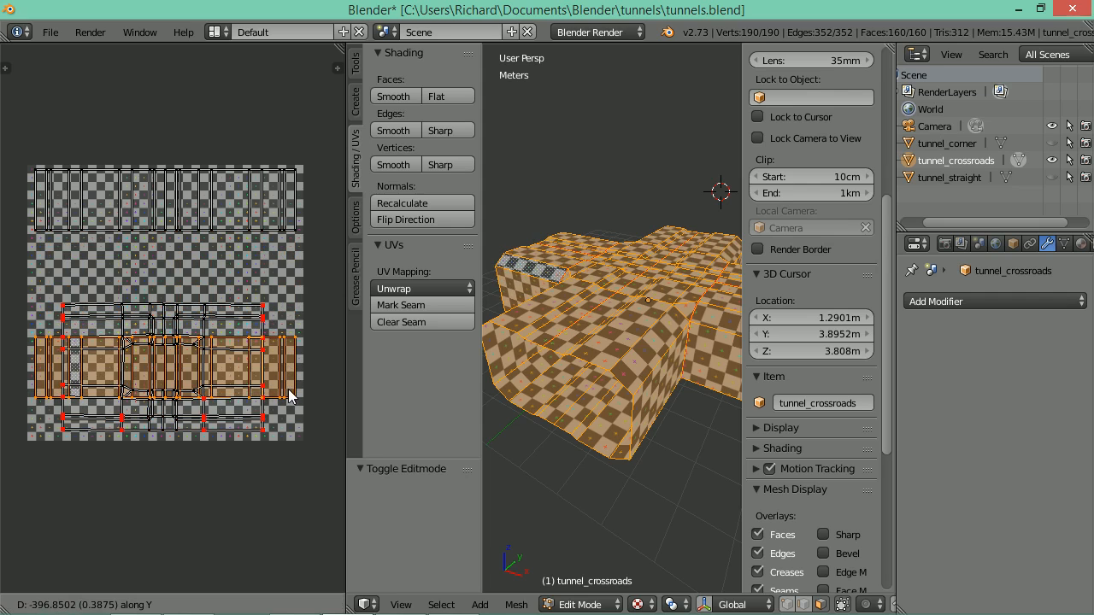
pyautogui.rightClick(284, 392)
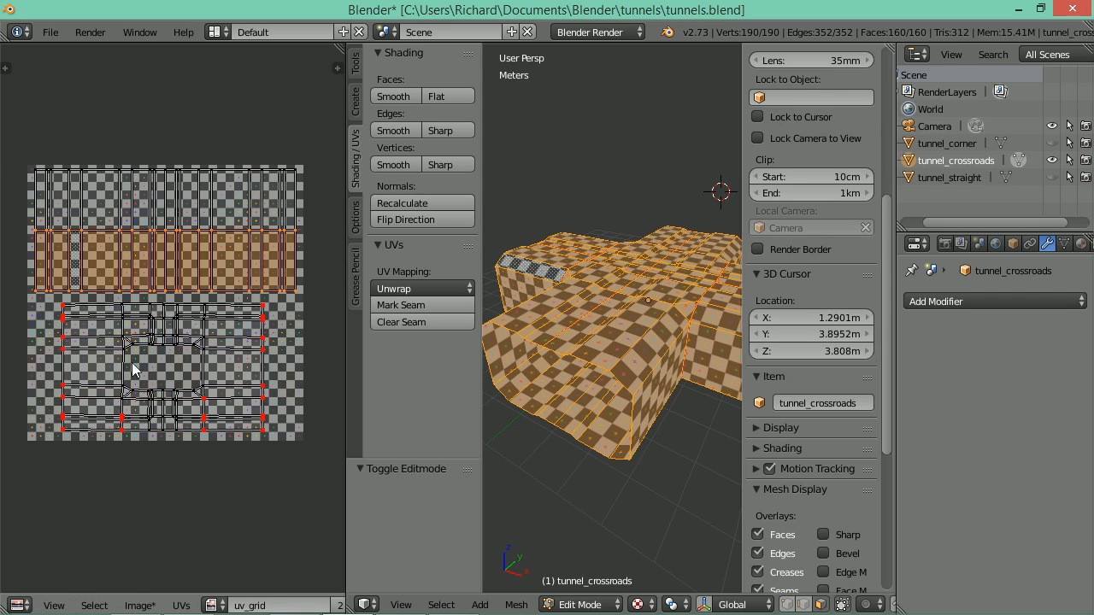
# Try packing all of tunnel_crossroads' UV islands, then undo the packing
pyautogui.press('a')
pyautogui.press('a')
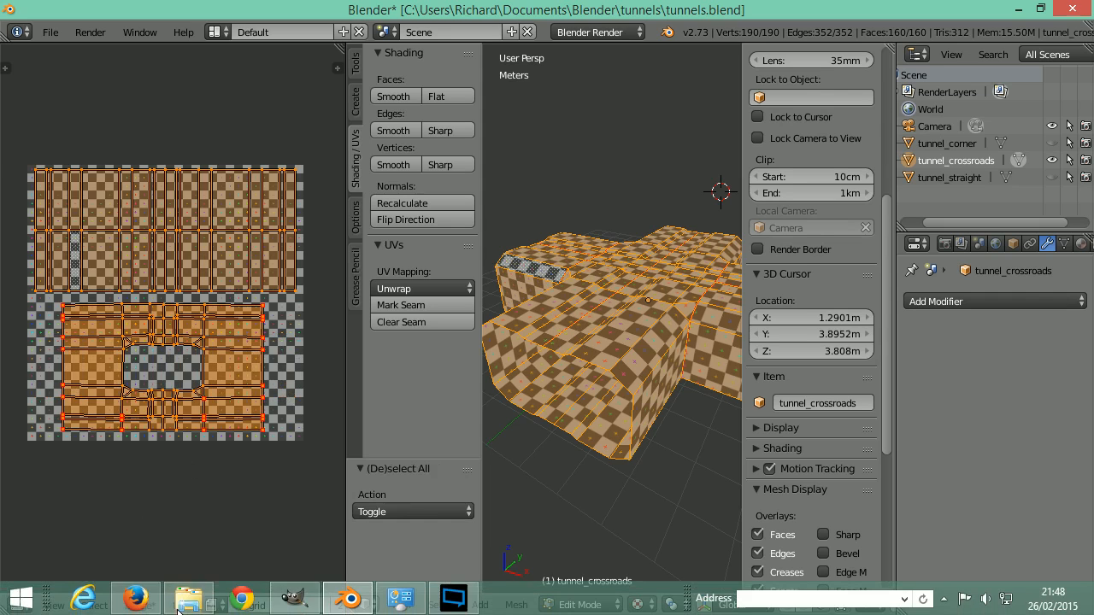
pyautogui.click(181, 604)
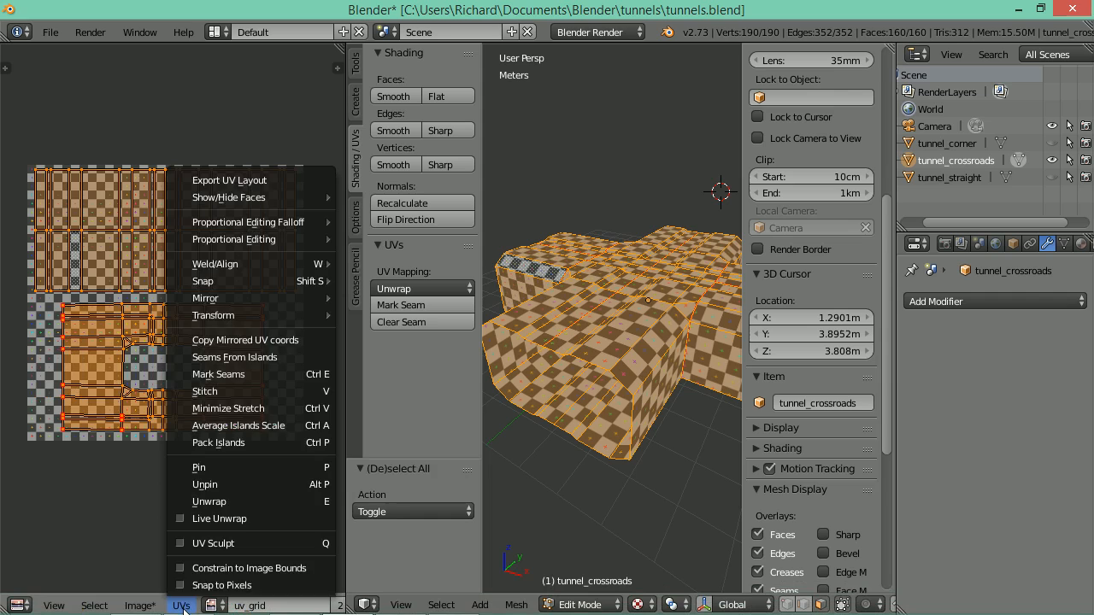
pyautogui.click(250, 442)
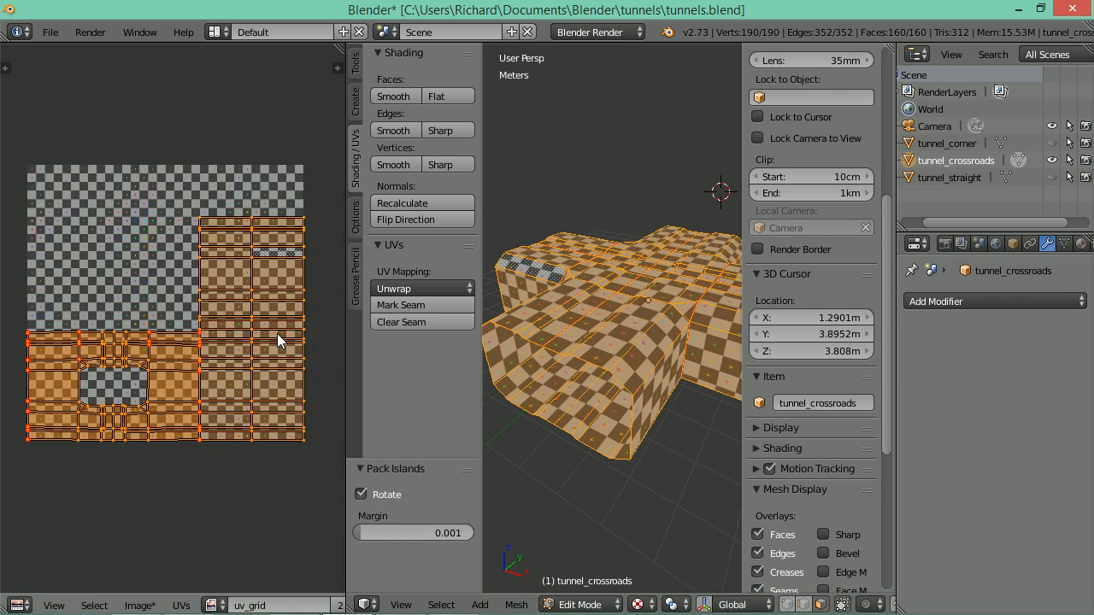
pyautogui.hotkey('ctrl', 'z')
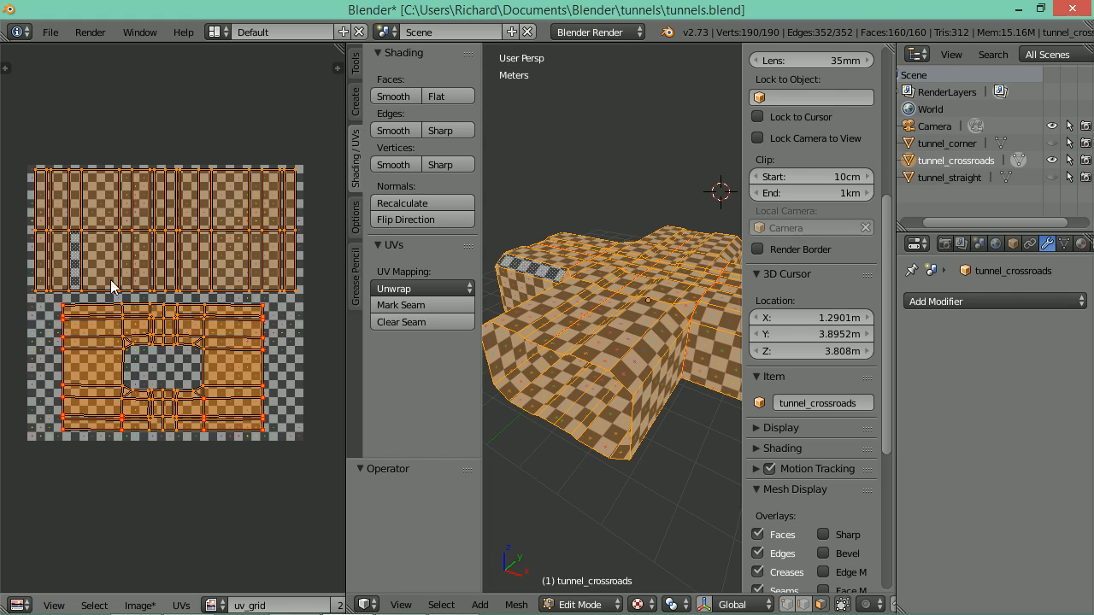
# Select and show tunnel_straight, and hide tunnel_crossroads
pyautogui.moveTo(610, 319); pyautogui.dragTo(586, 377)
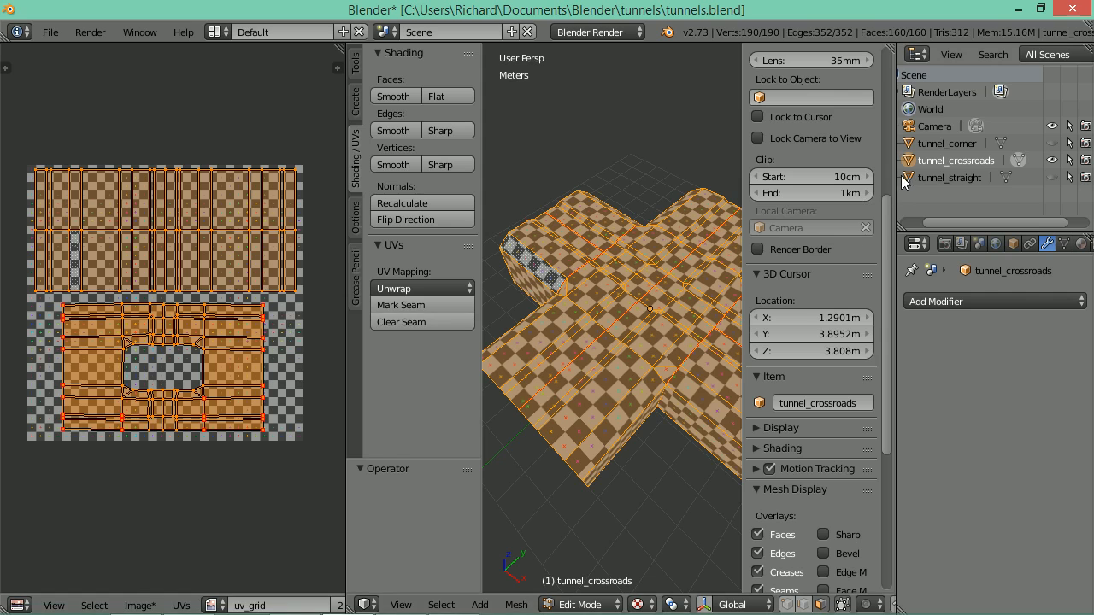
pyautogui.click(922, 181)
pyautogui.click(1052, 177)
pyautogui.click(1051, 159)
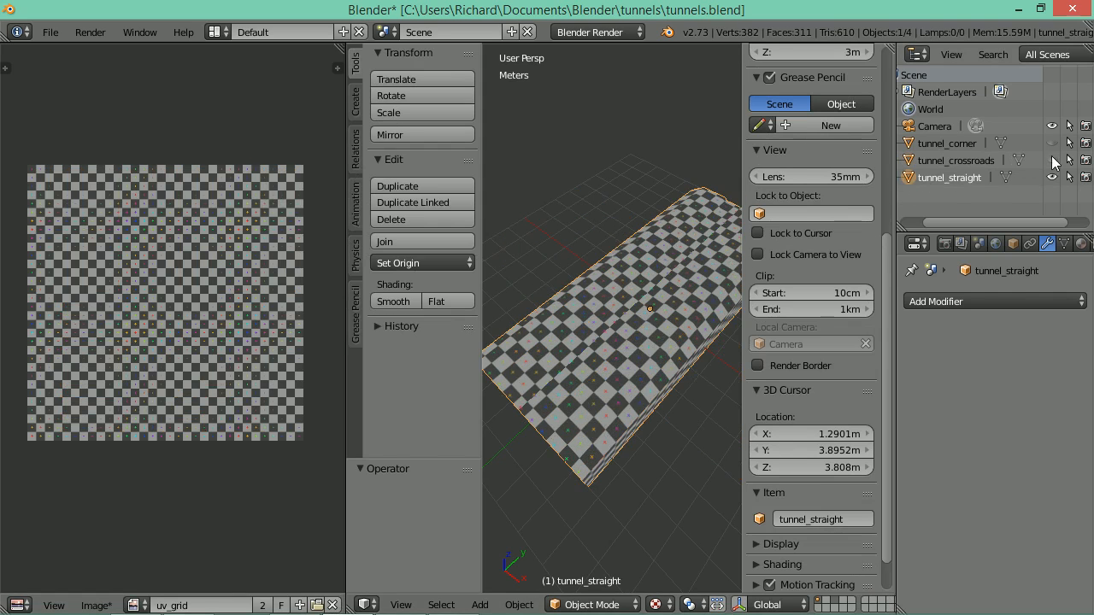
pyautogui.moveTo(575, 255); pyautogui.dragTo(635, 301)
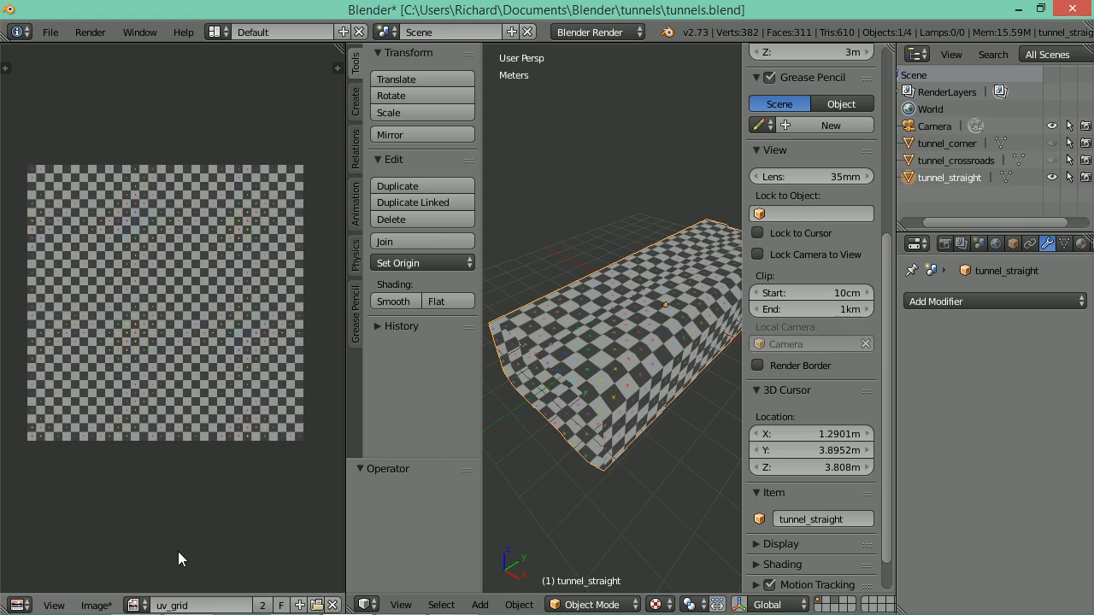
# Put tunnel_straight into Edit Mode so its UV layout is shown over the image
pyautogui.click(135, 605)
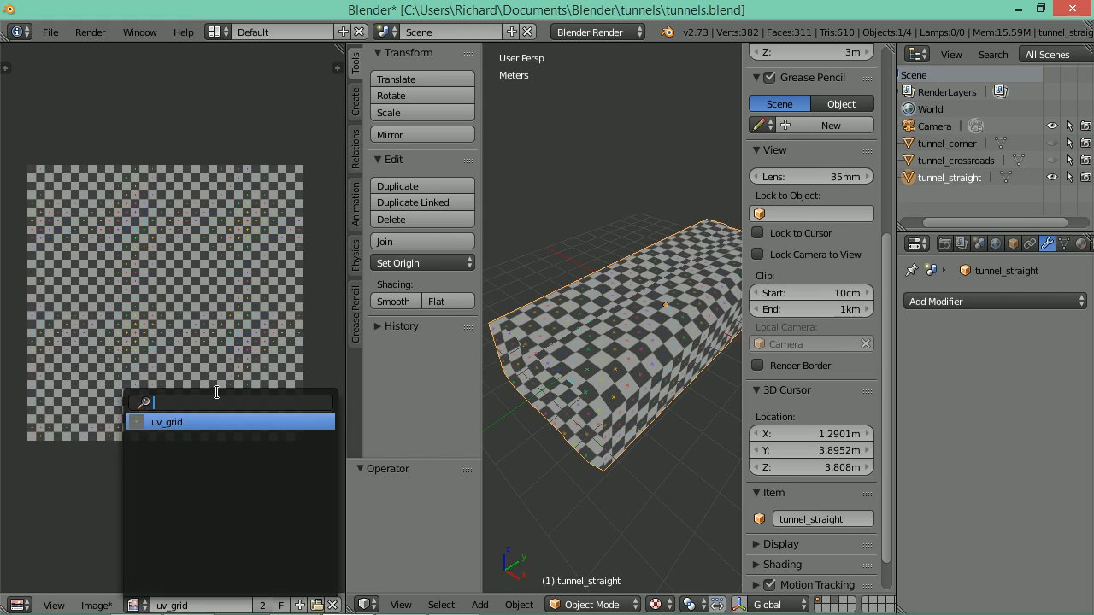
pyautogui.click(141, 607)
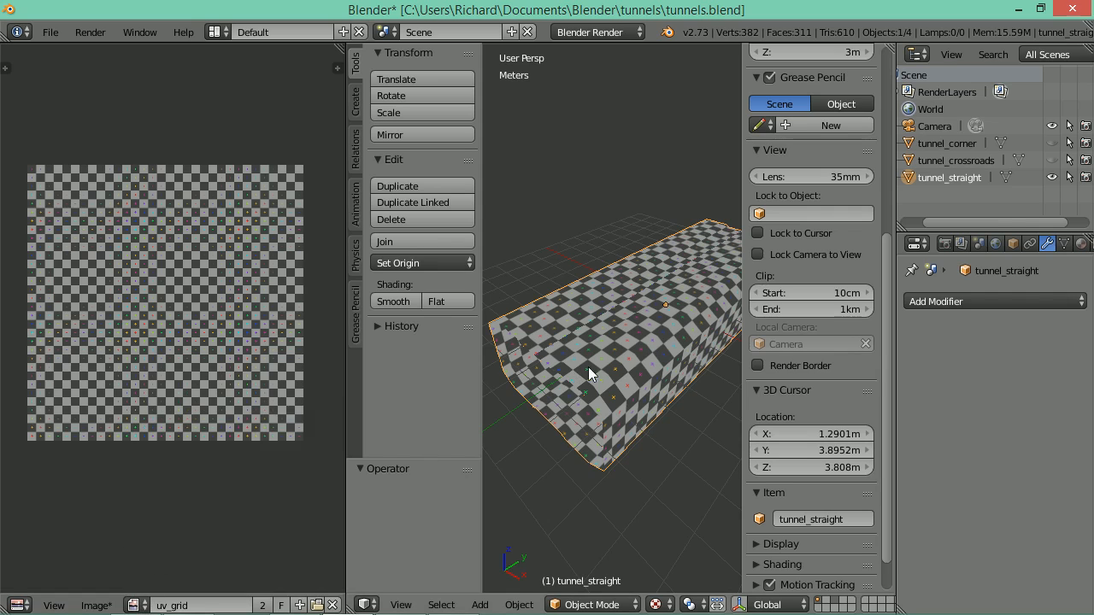
pyautogui.press('Tab')
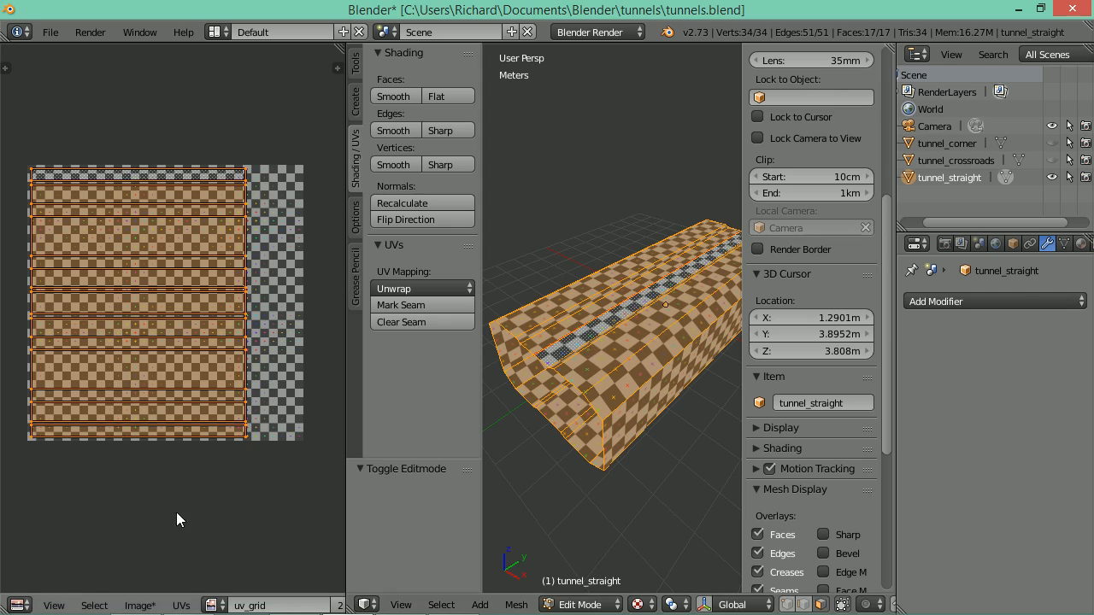
# Widen the UV editor, start a new image and name it tunnel_straight_diffuse
pyautogui.click(139, 605)
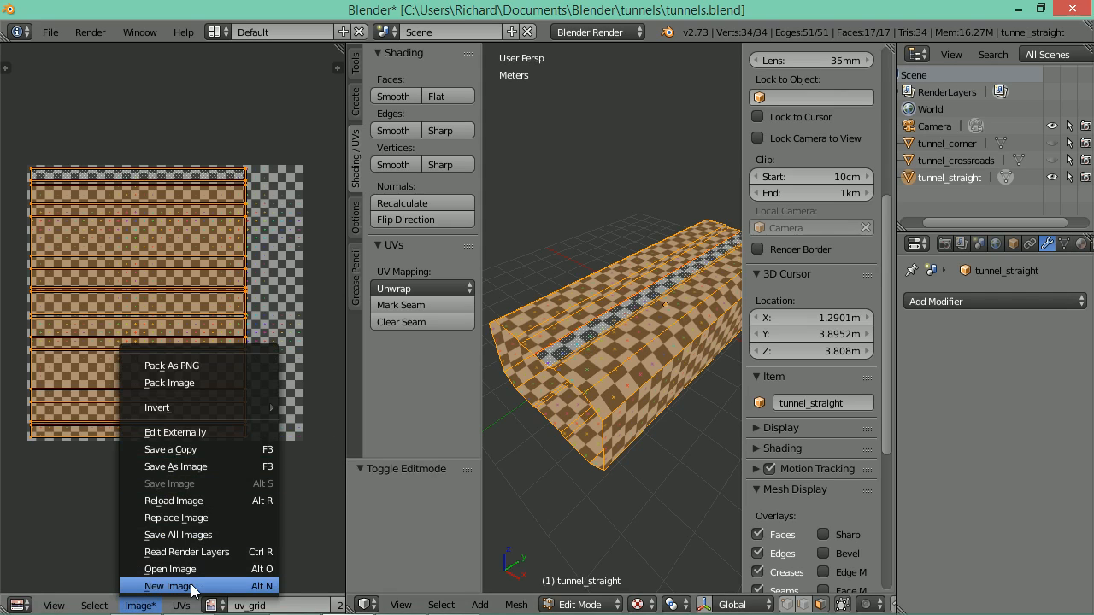
pyautogui.moveTo(345, 585); pyautogui.dragTo(400, 590)
pyautogui.click(376, 606)
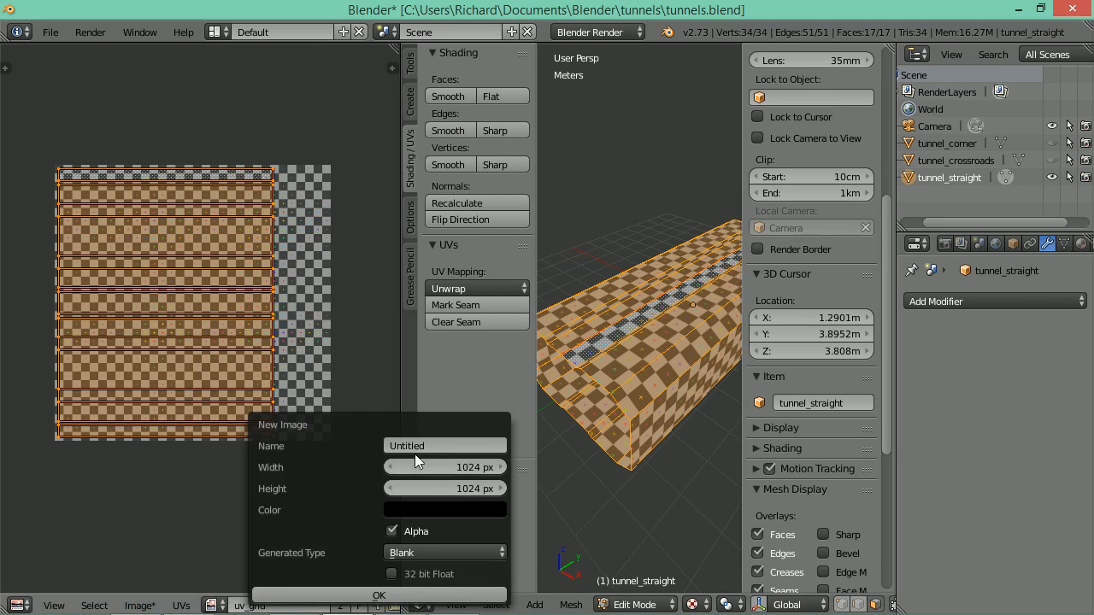
pyautogui.click(440, 443)
pyautogui.write('tunnel_straight_diffuse')
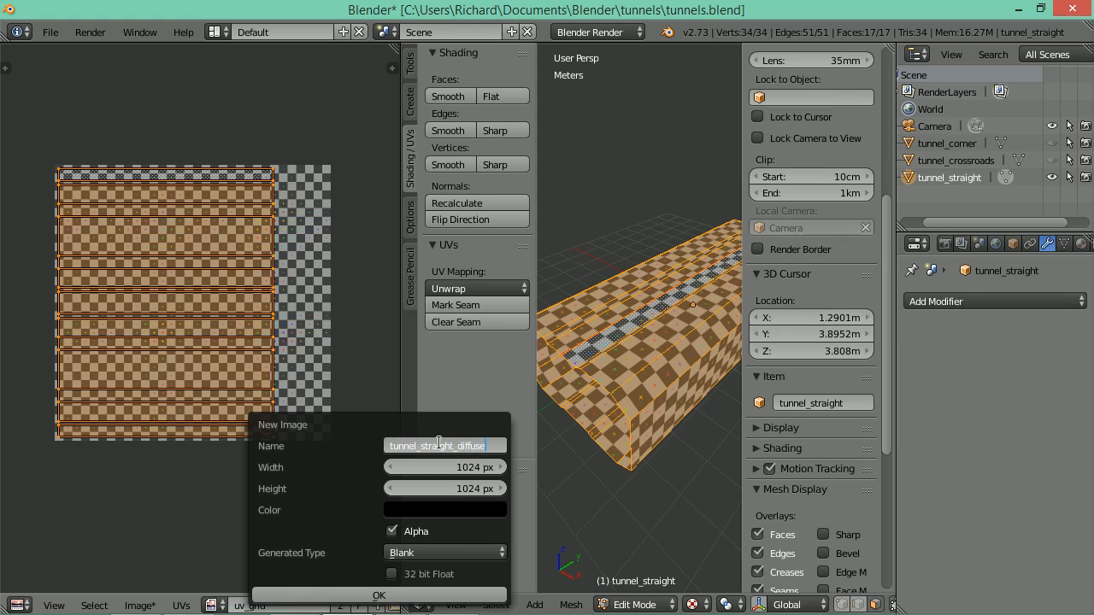
pyautogui.press('Return')
# Set the new image's width and height to 2048 px each and create it
pyautogui.click(465, 469)
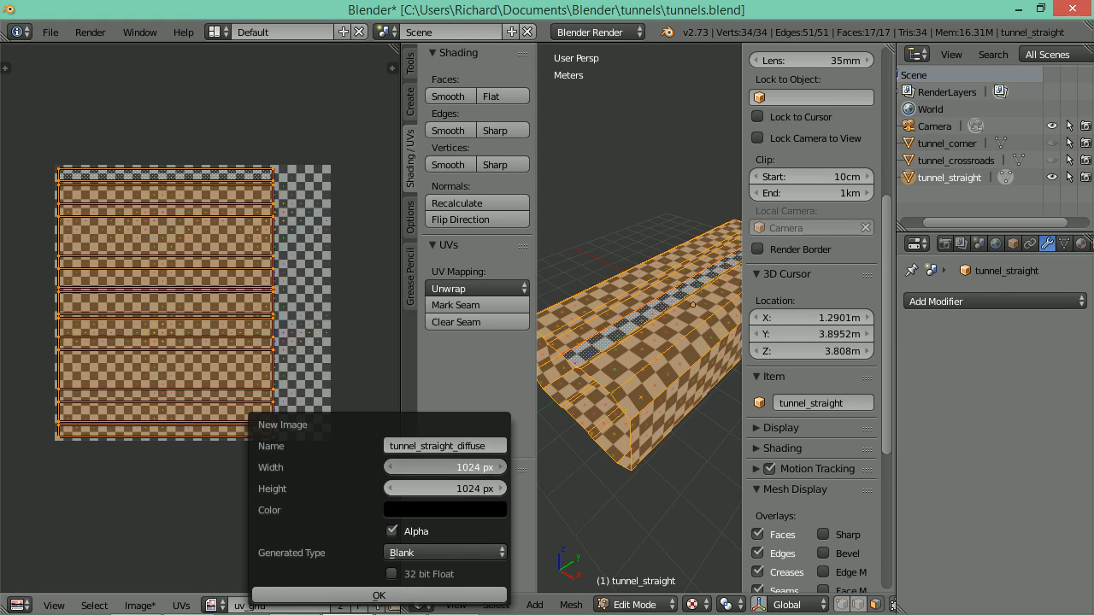
pyautogui.write('2048')
pyautogui.press('Return')
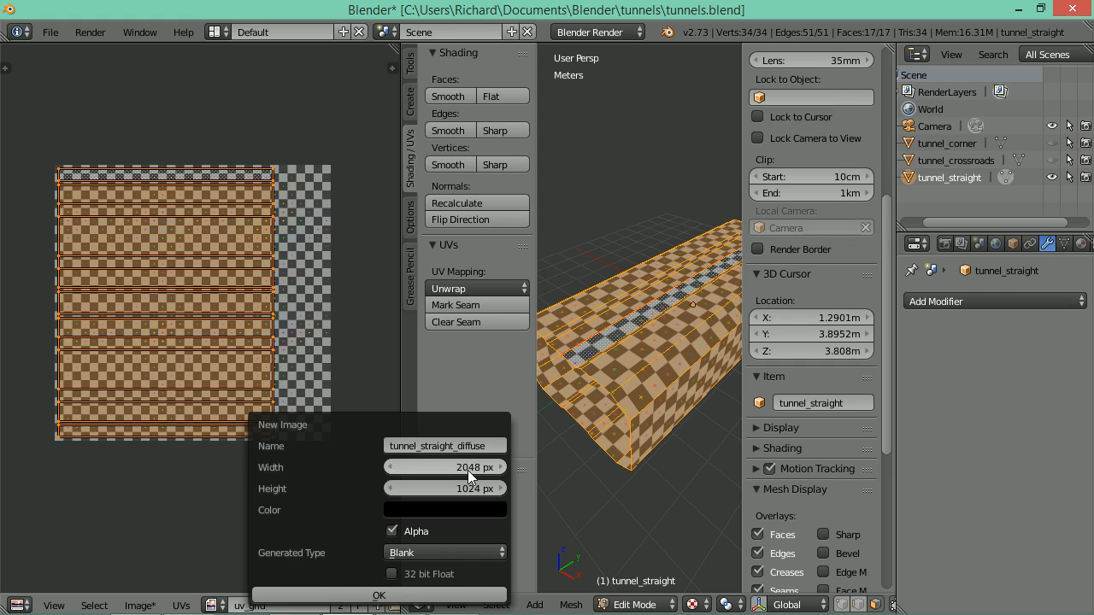
pyautogui.click(470, 487)
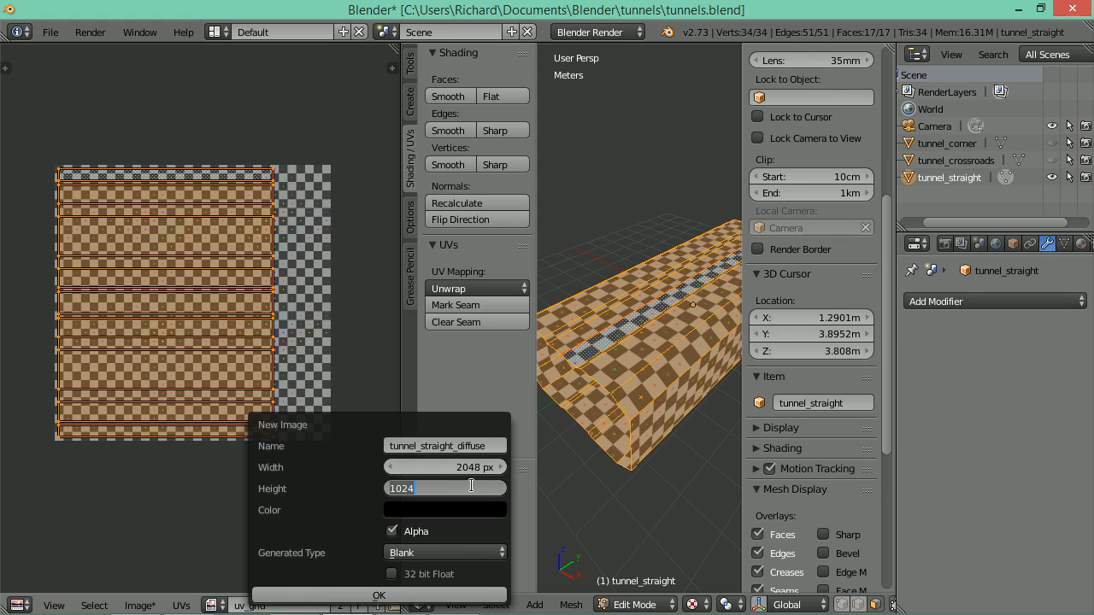
pyautogui.write('2048')
pyautogui.press('Return')
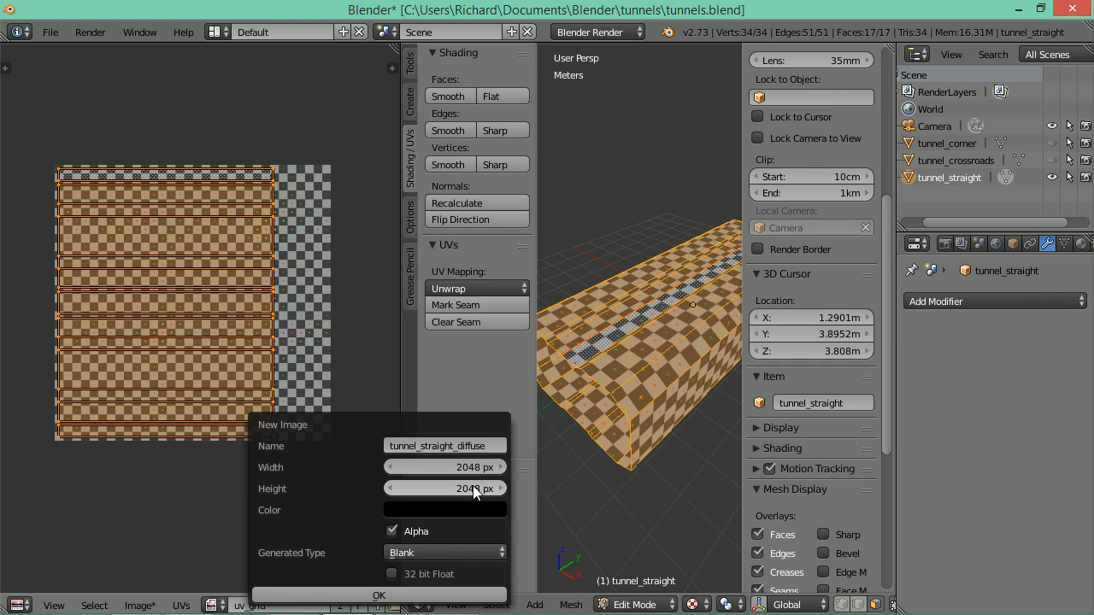
pyautogui.click(376, 594)
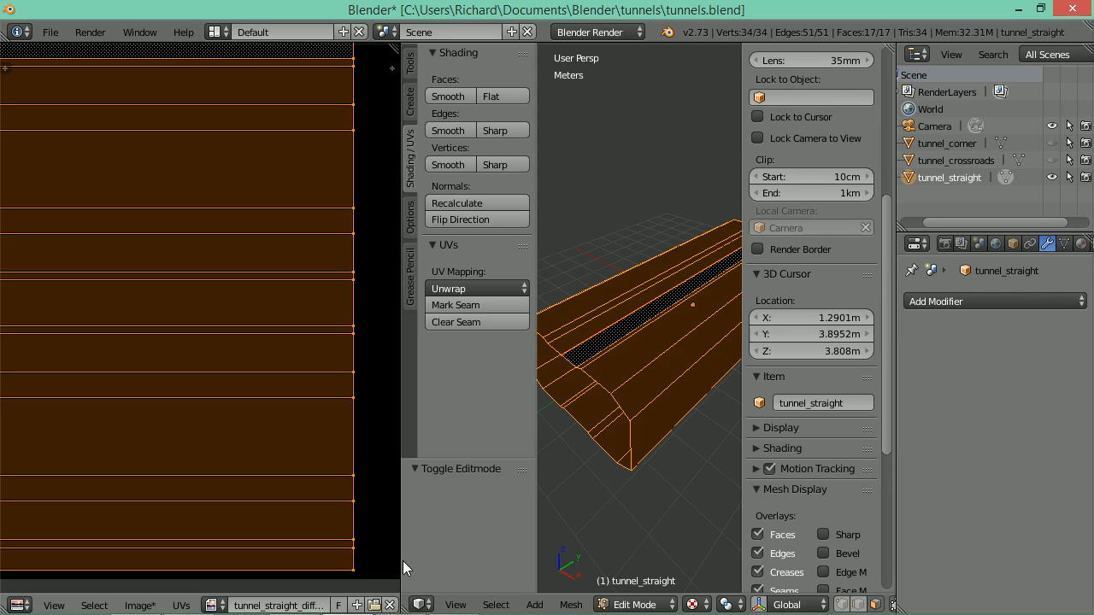
# Export tunnel_straight's UV layout as a 2048 x 2048 PNG, overwriting tunnel_straight_uvs.png in the tunnels folder
pyautogui.scroll(-2, 623, 359)
pyautogui.moveTo(650, 328); pyautogui.dragTo(606, 336)
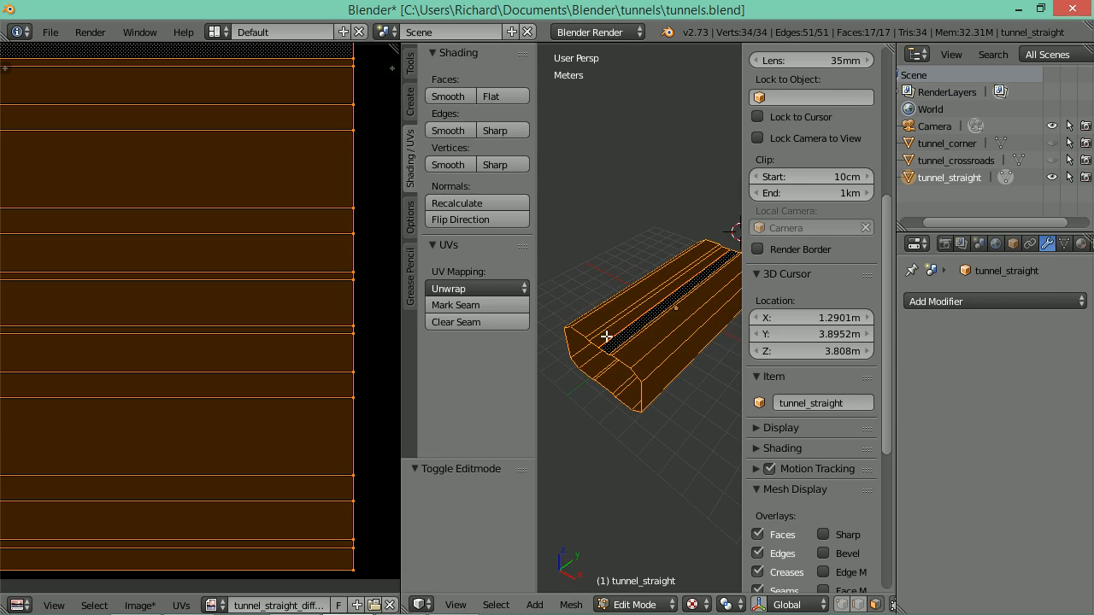
pyautogui.scroll(-4, 293, 376)
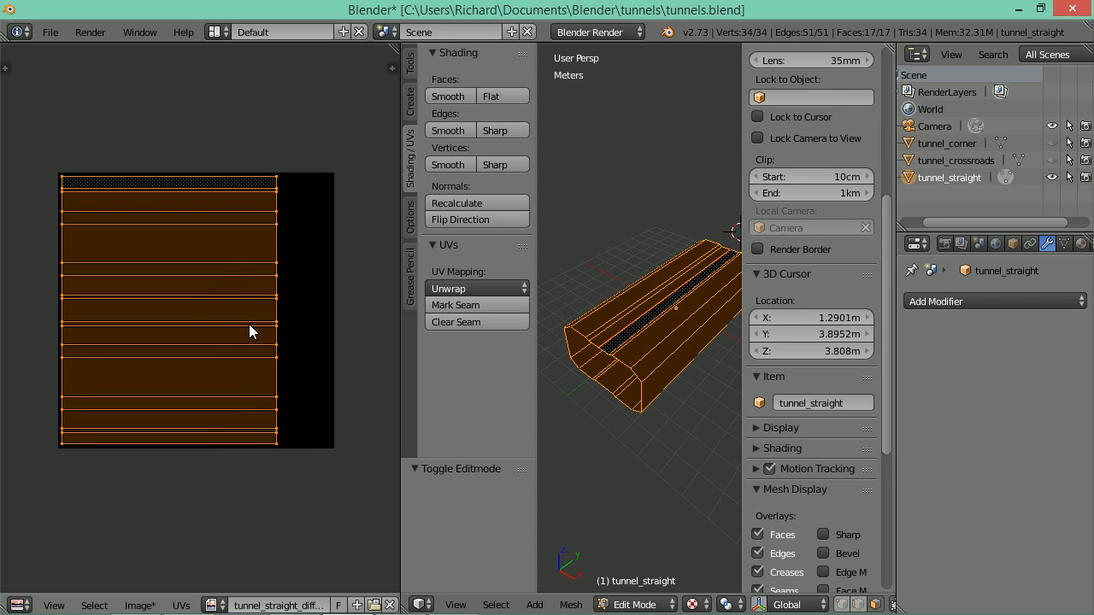
pyautogui.click(181, 605)
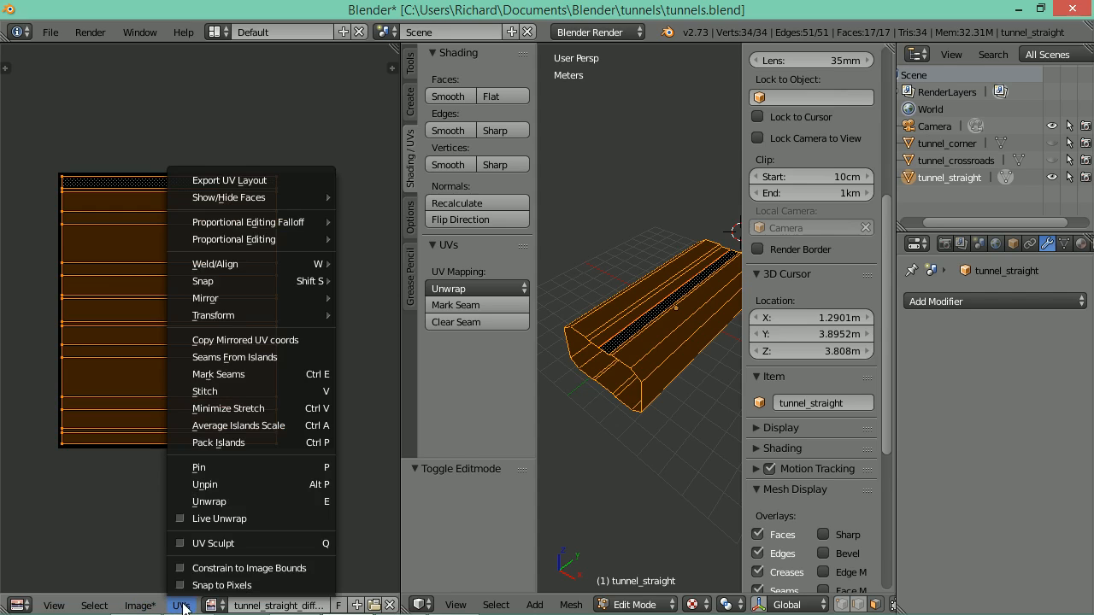
pyautogui.click(250, 181)
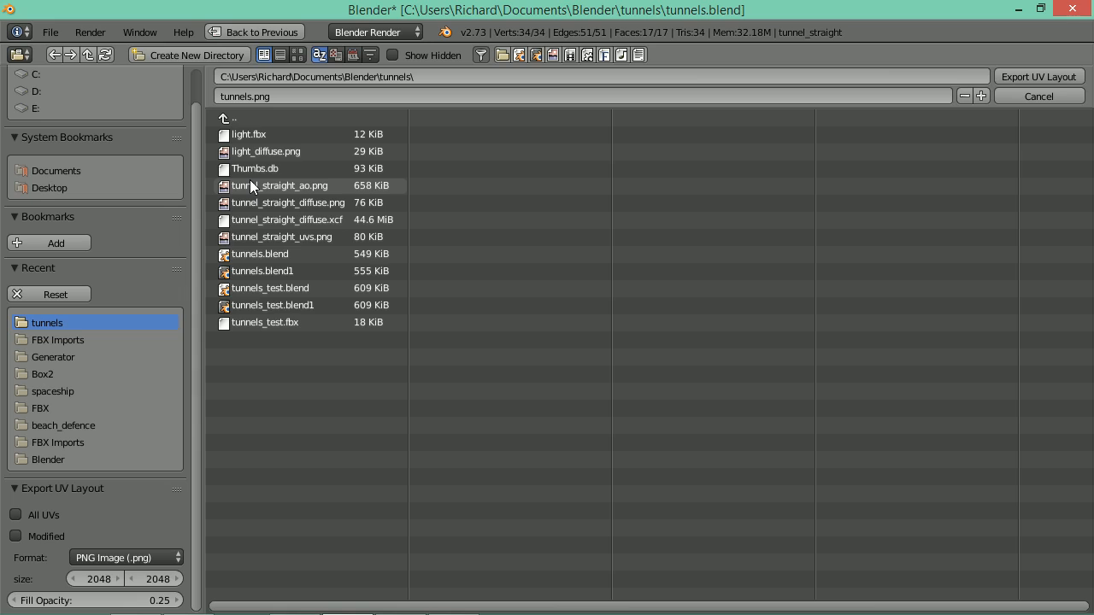
pyautogui.click(280, 237)
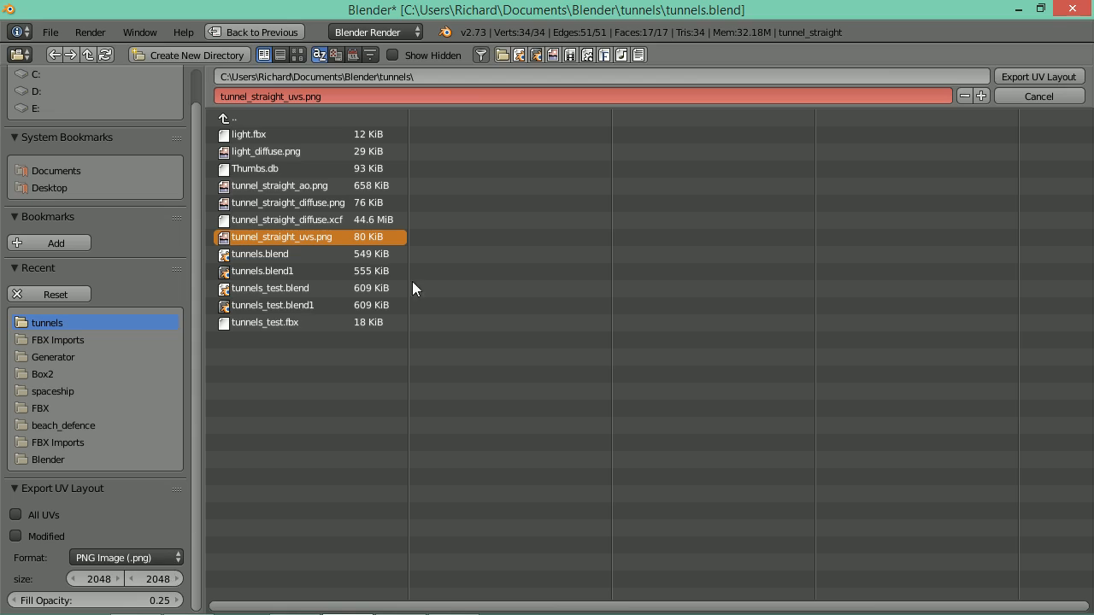
pyautogui.click(1038, 76)
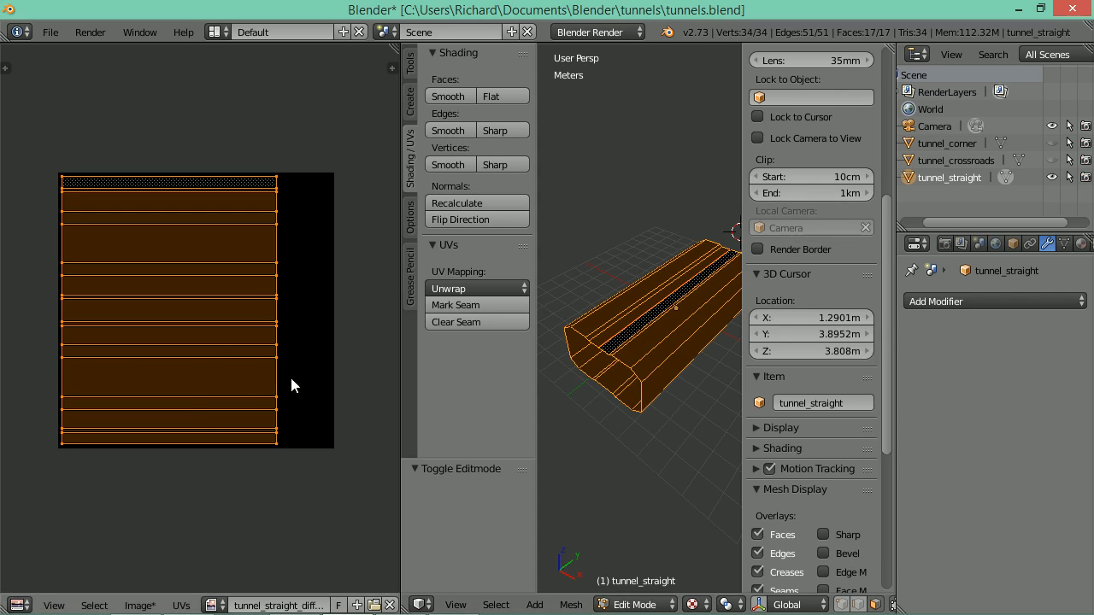
# Save the new blank image as tunnel_straight_diffuse.png in the tunnels folder, overwriting the existing file
pyautogui.click(140, 605)
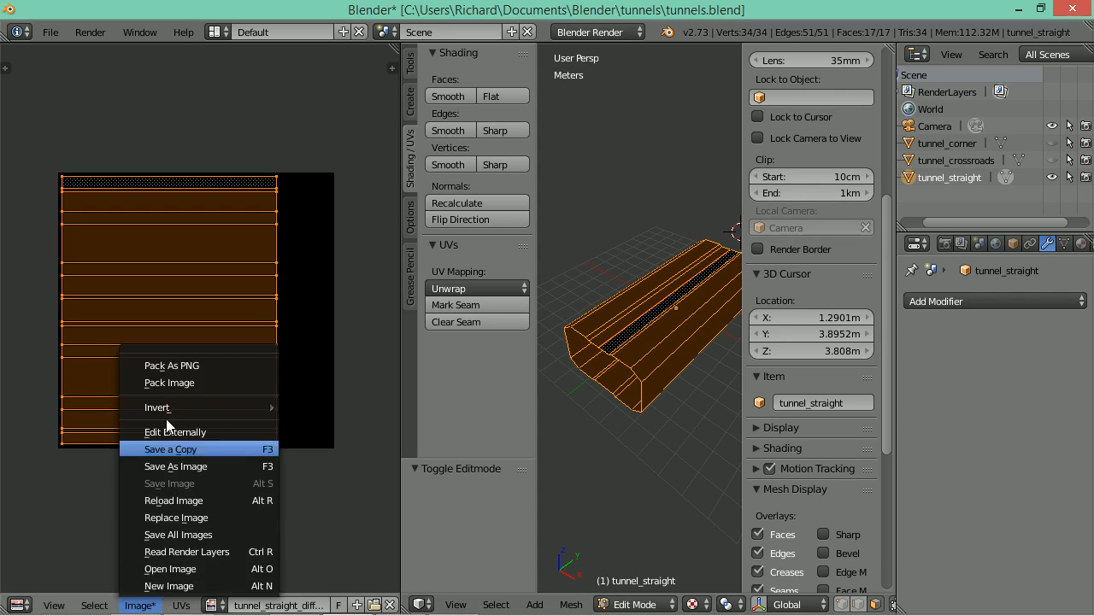
pyautogui.click(200, 461)
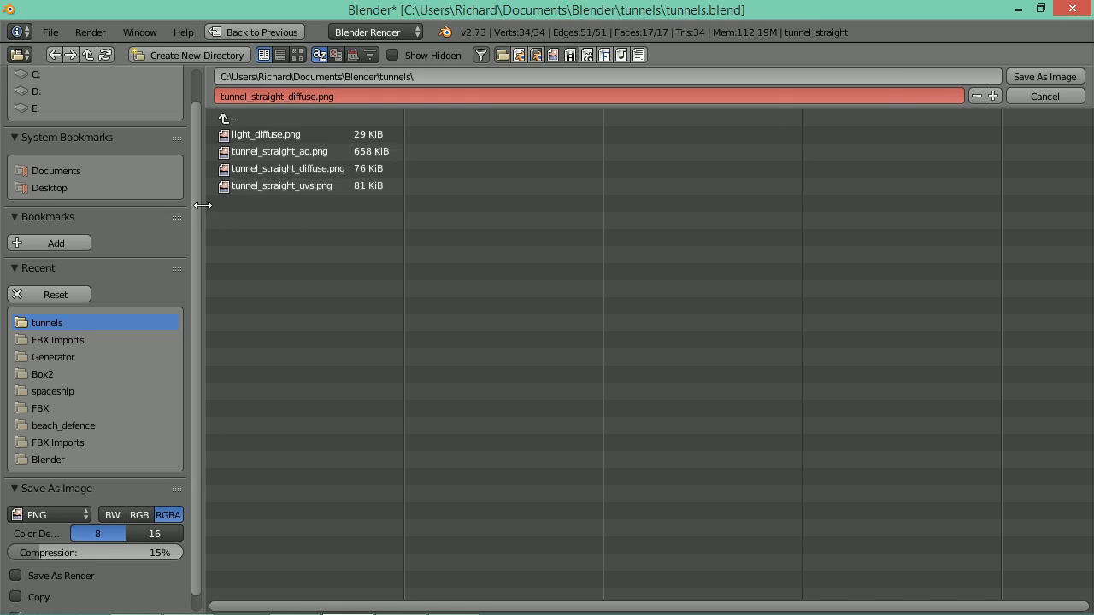
pyautogui.click(1041, 76)
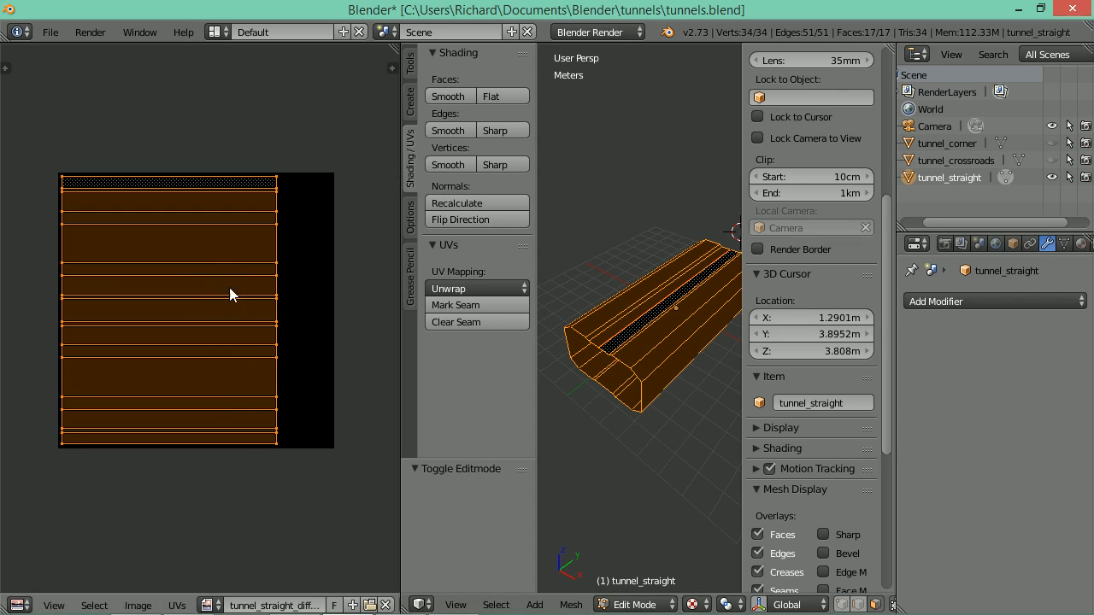
# Switch to GIMP and open the newly saved tunnel_straight_diffuse.png
pyautogui.click(274, 605)
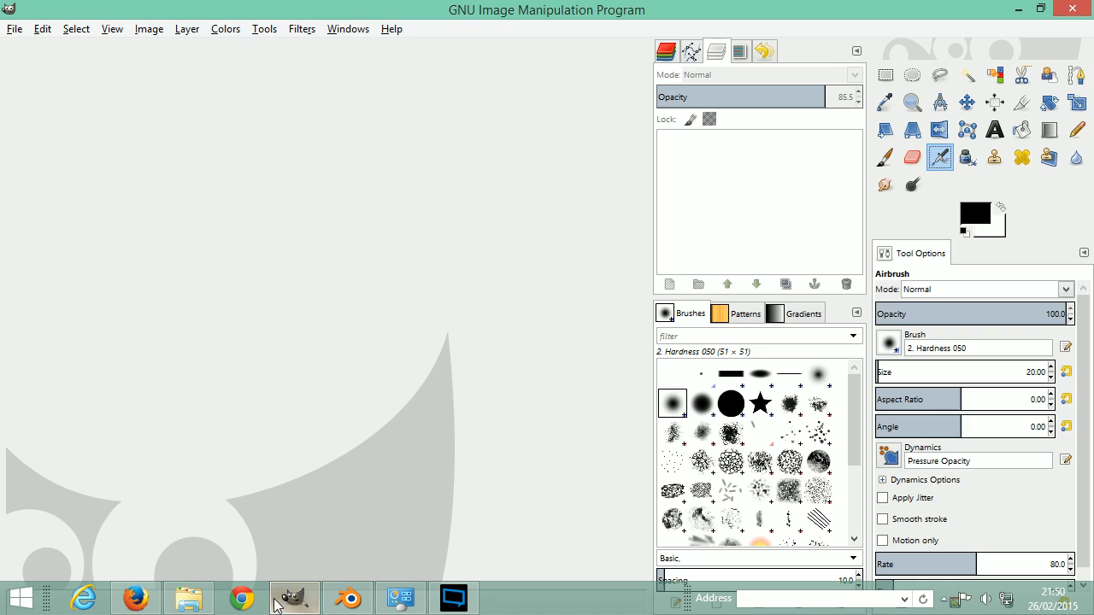
pyautogui.click(15, 30)
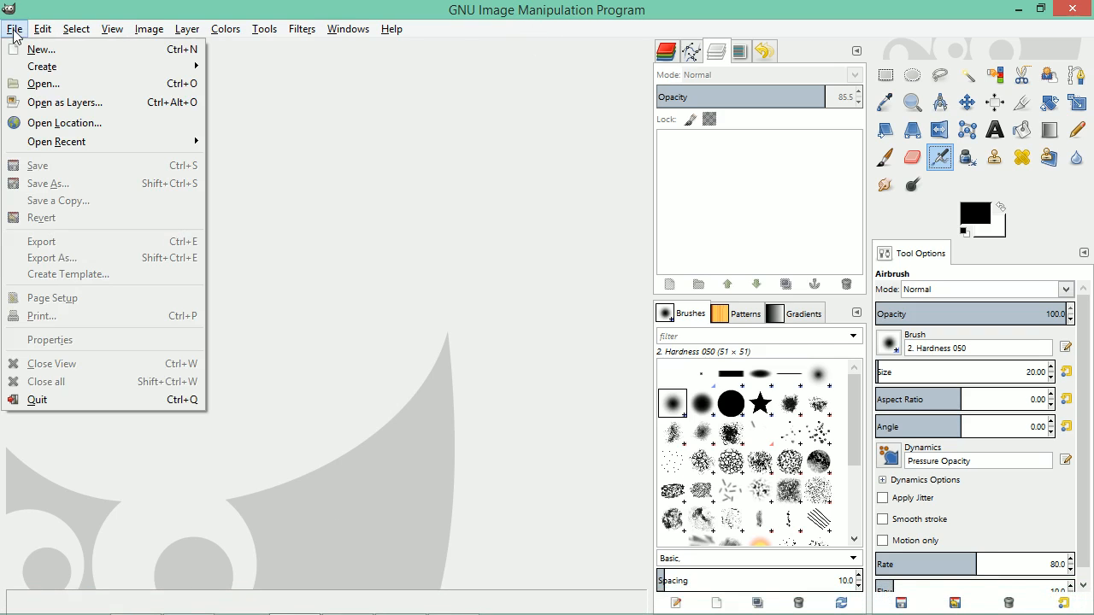
pyautogui.click(66, 84)
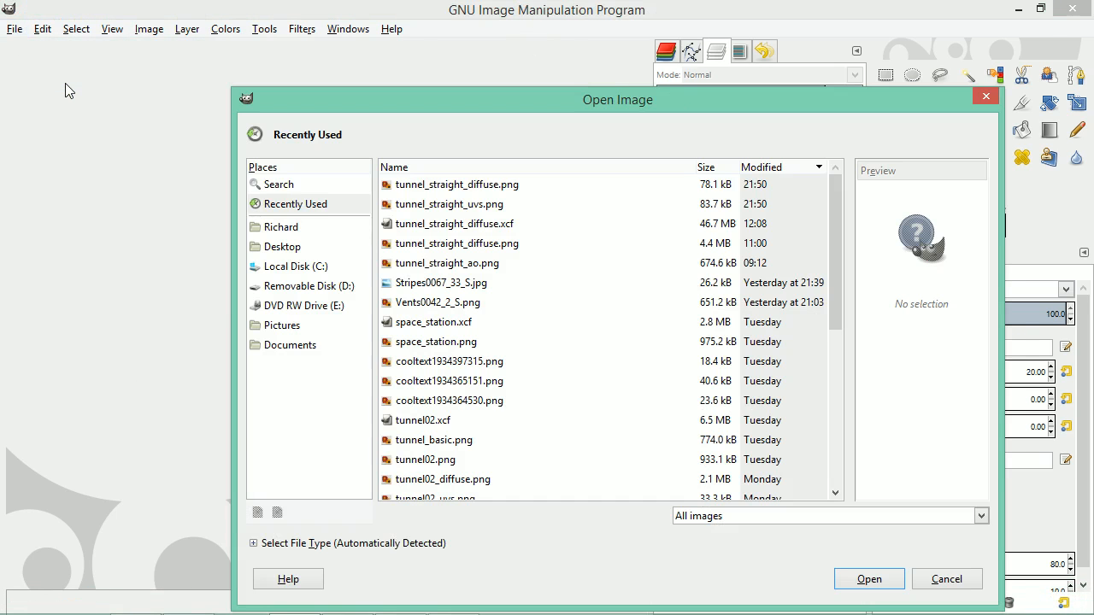
pyautogui.doubleClick(444, 188)
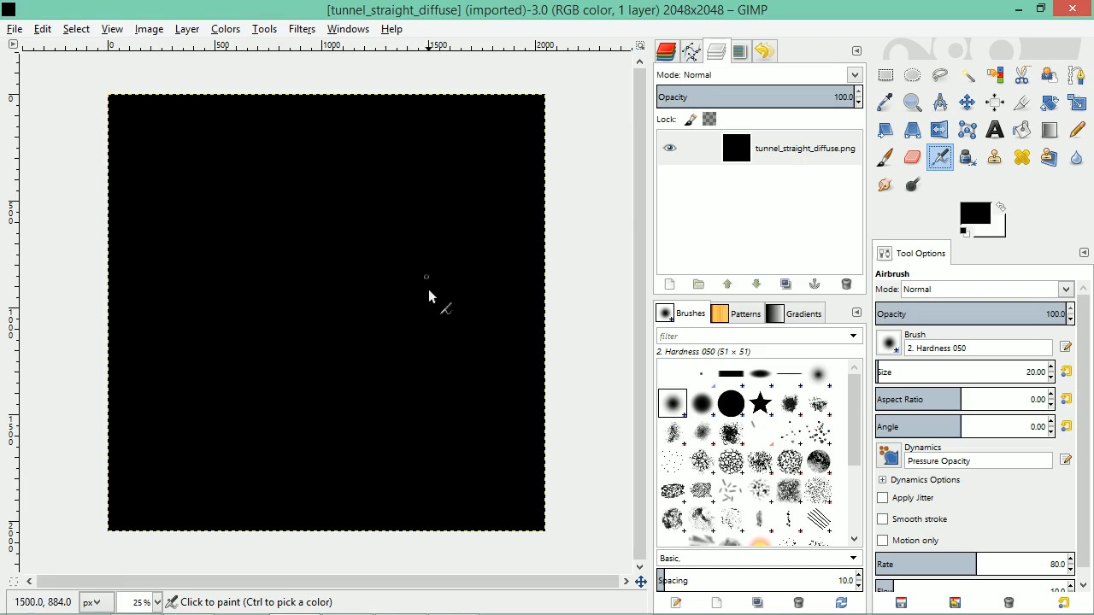
pyautogui.hotkey('alt', 'Tab')
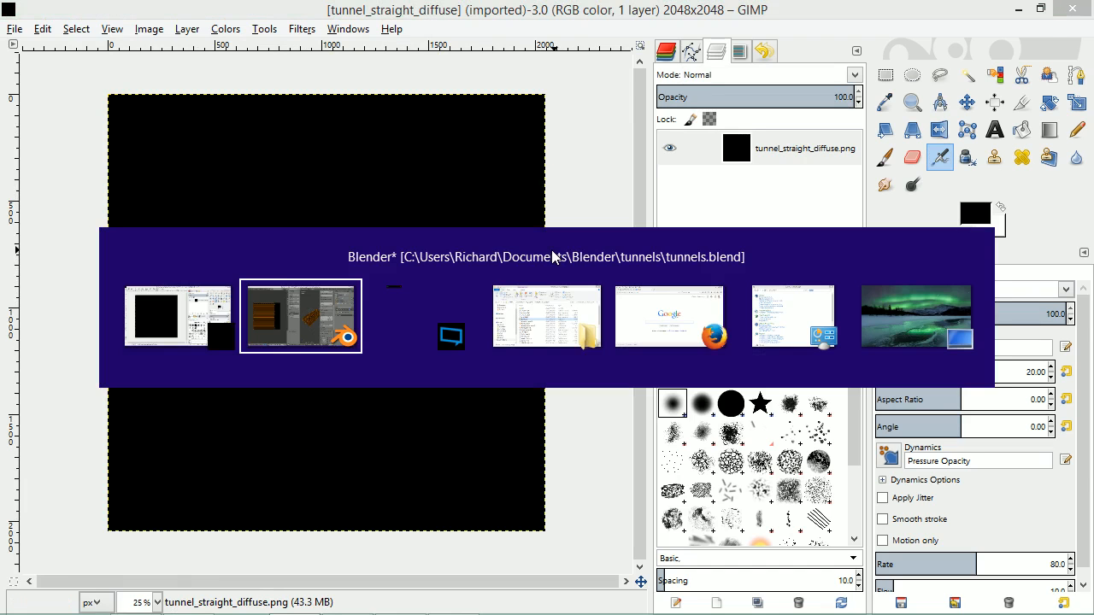
pyautogui.hotkey('alt', 'Tab')
pyautogui.hotkey('alt', 'Tab')
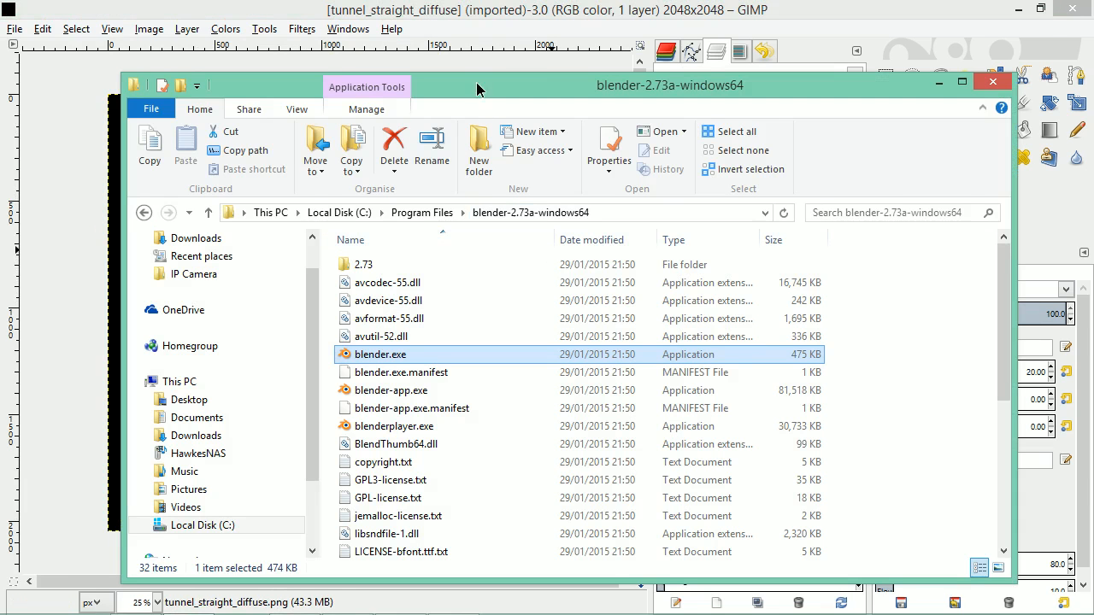
pyautogui.moveTo(476, 89); pyautogui.dragTo(565, 61)
pyautogui.click(960, 63)
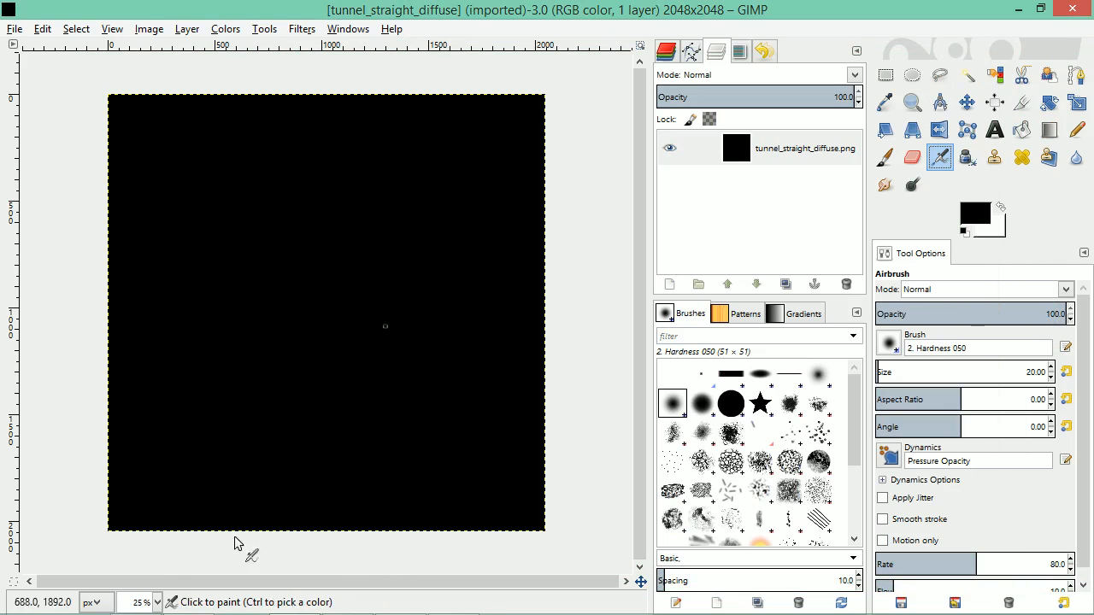
# Switch to File Explorer and open the tunnels folder inside Documents > Blender
pyautogui.click(189, 605)
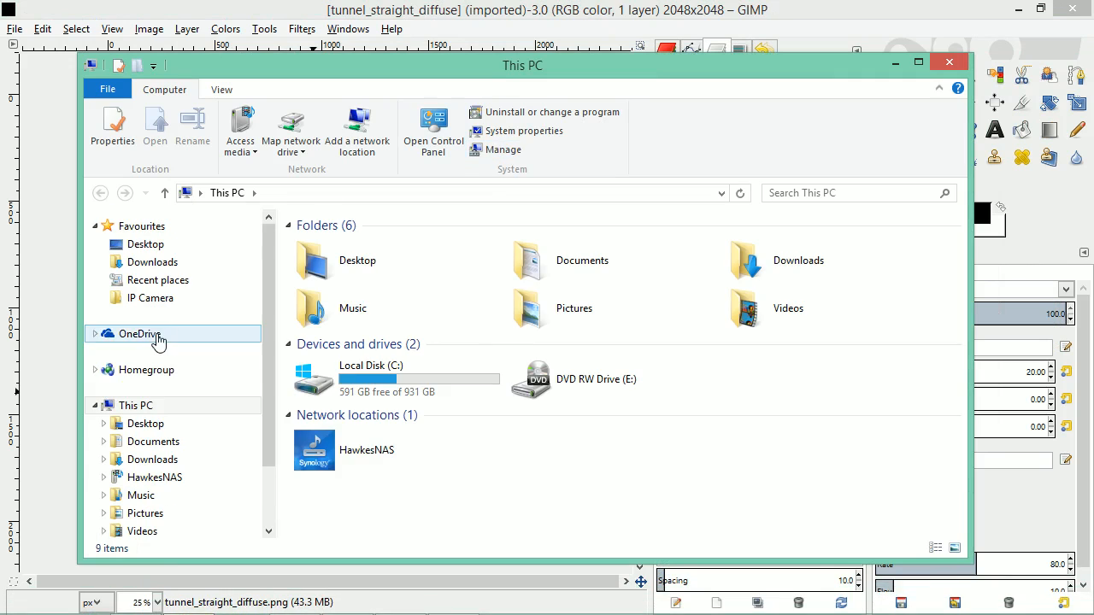
pyautogui.click(152, 441)
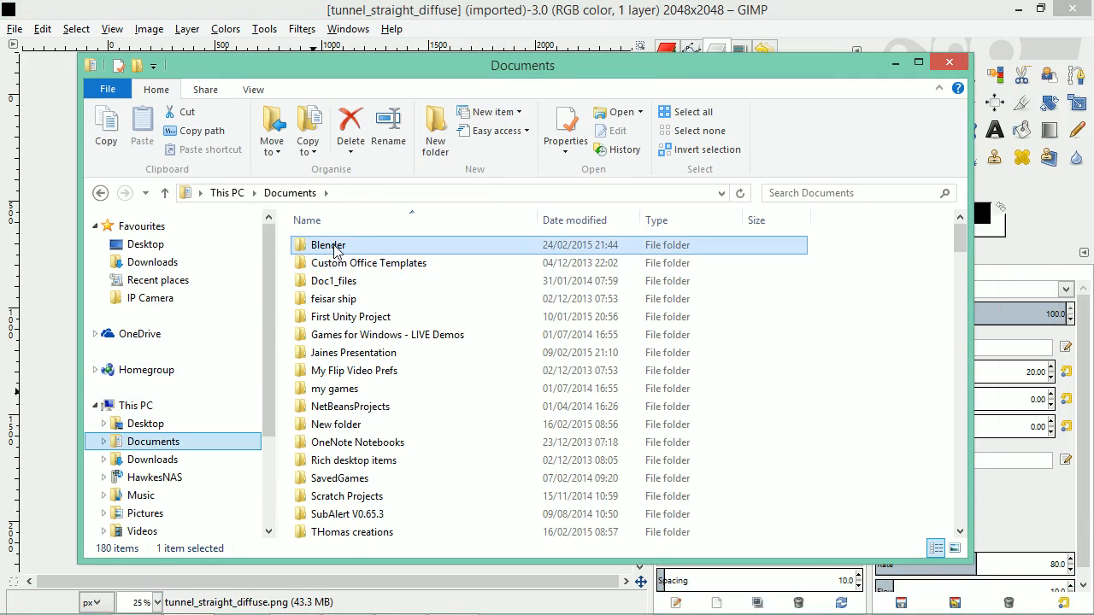
pyautogui.doubleClick(333, 245)
pyautogui.click(325, 372)
pyautogui.write('tun')
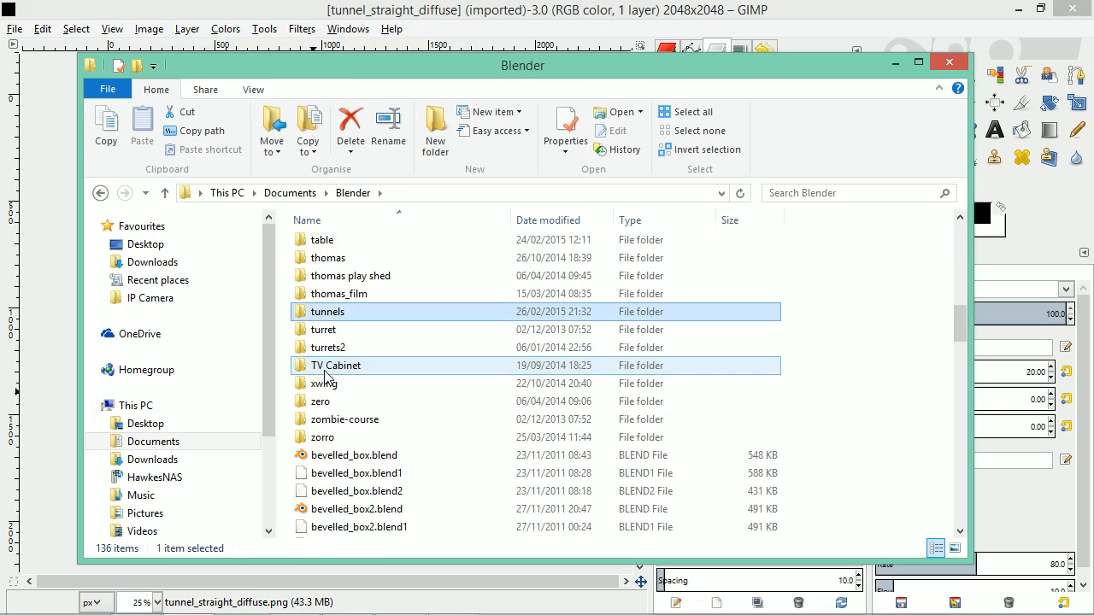
pyautogui.press('Return')
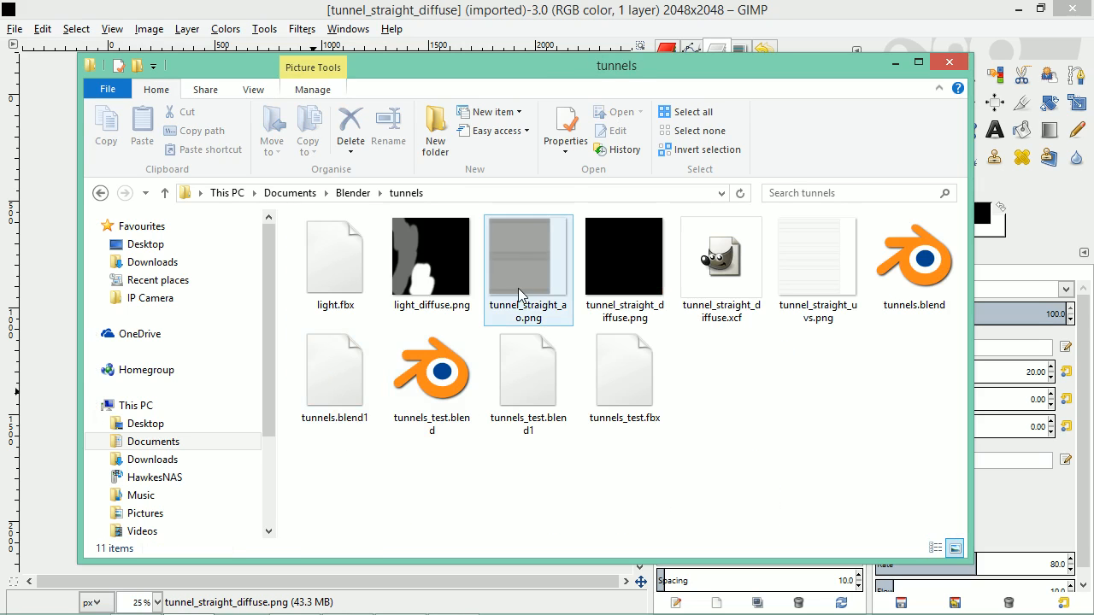
# Add tunnel_straight_uvs.png from the tunnels folder as a layer over the GIMP image, and hide the tunnel_straight_diffuse.png layer
pyautogui.moveTo(645, 68); pyautogui.dragTo(845, 0)
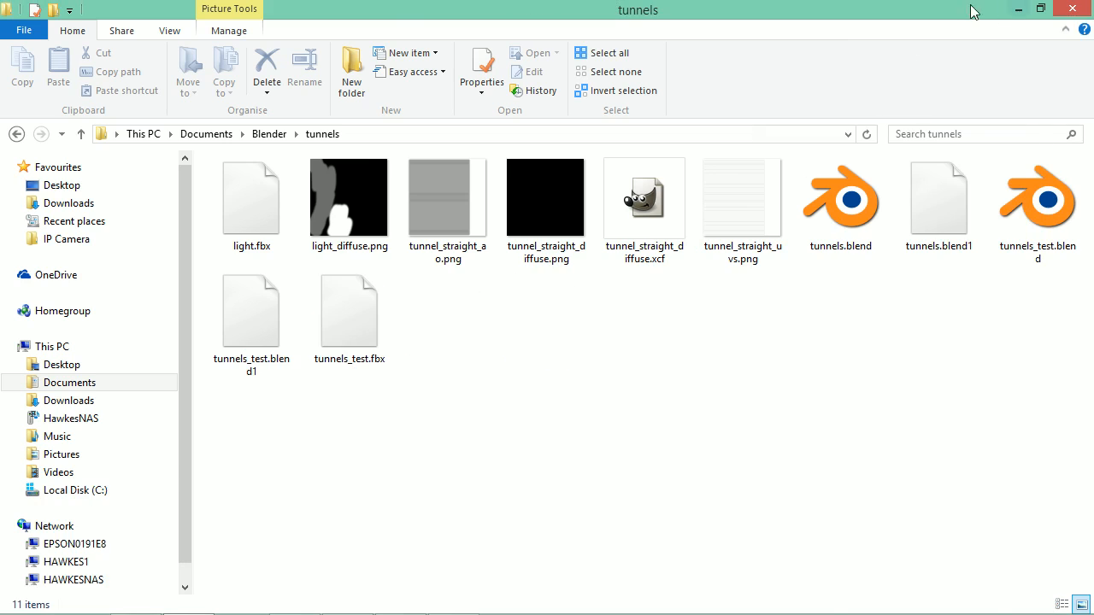
pyautogui.doubleClick(931, 15)
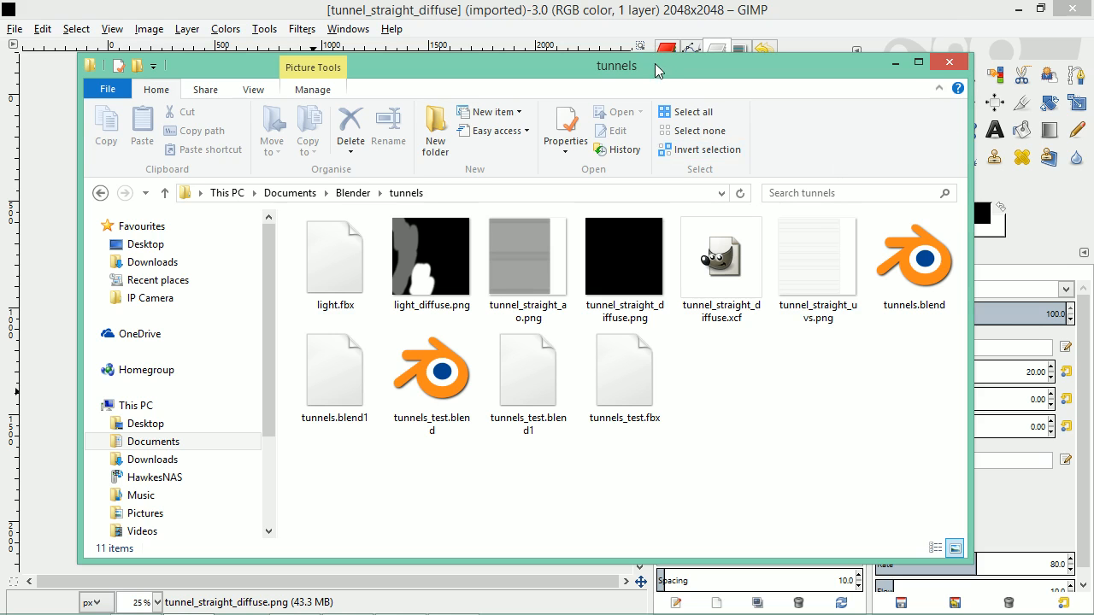
pyautogui.moveTo(675, 67); pyautogui.dragTo(817, 61)
pyautogui.click(941, 253)
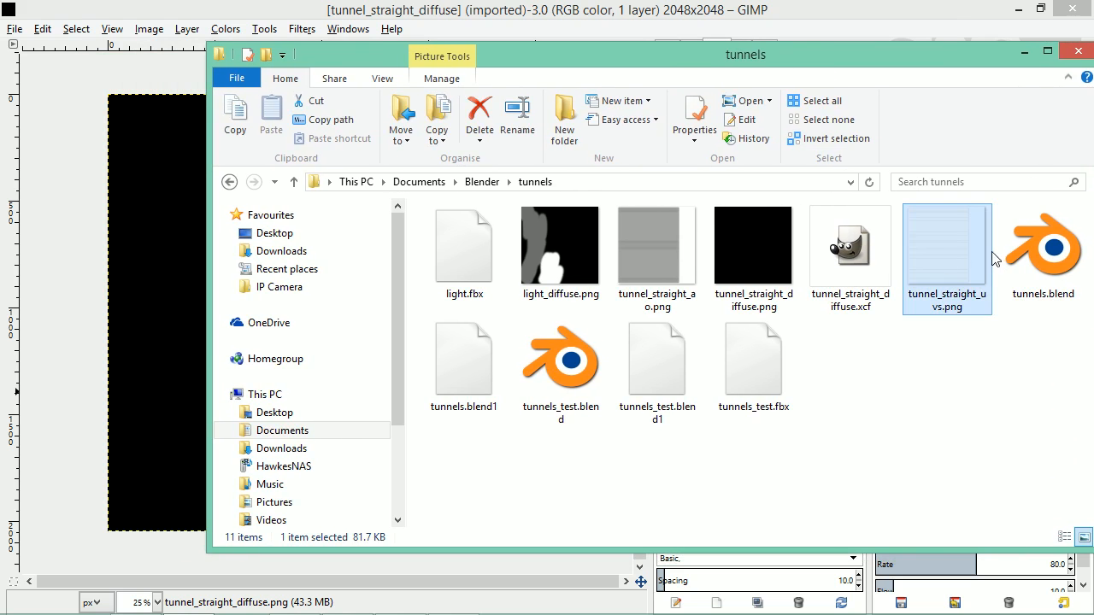
pyautogui.moveTo(920, 259); pyautogui.dragTo(171, 281)
pyautogui.click(669, 183)
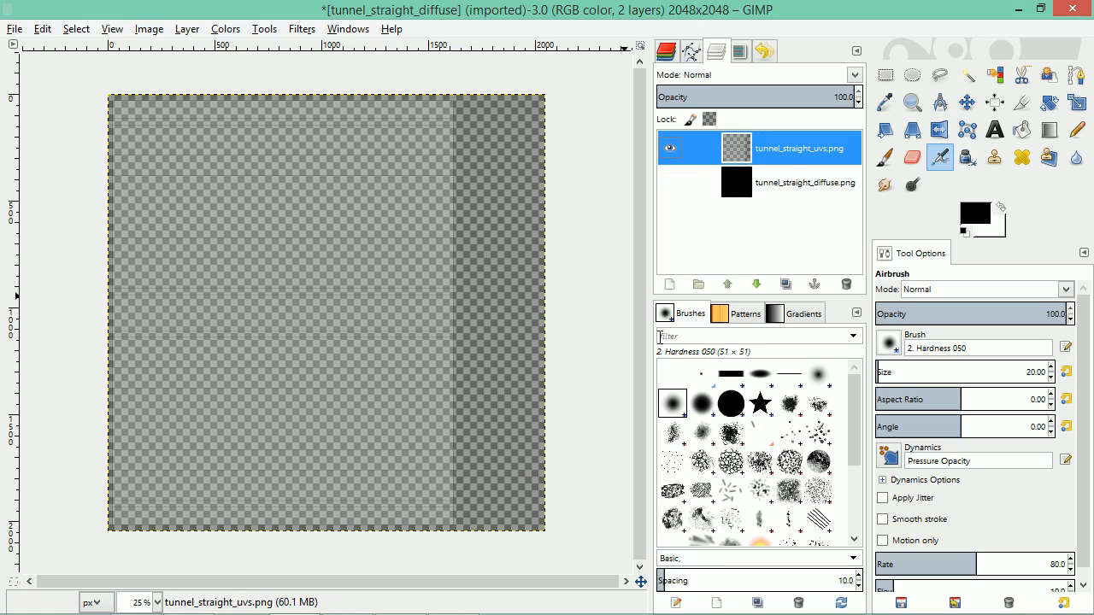
# Add a new 2048 × 2048 px white layer and move it to the bottom of the layer stack
pyautogui.click(669, 283)
pyautogui.click(136, 305)
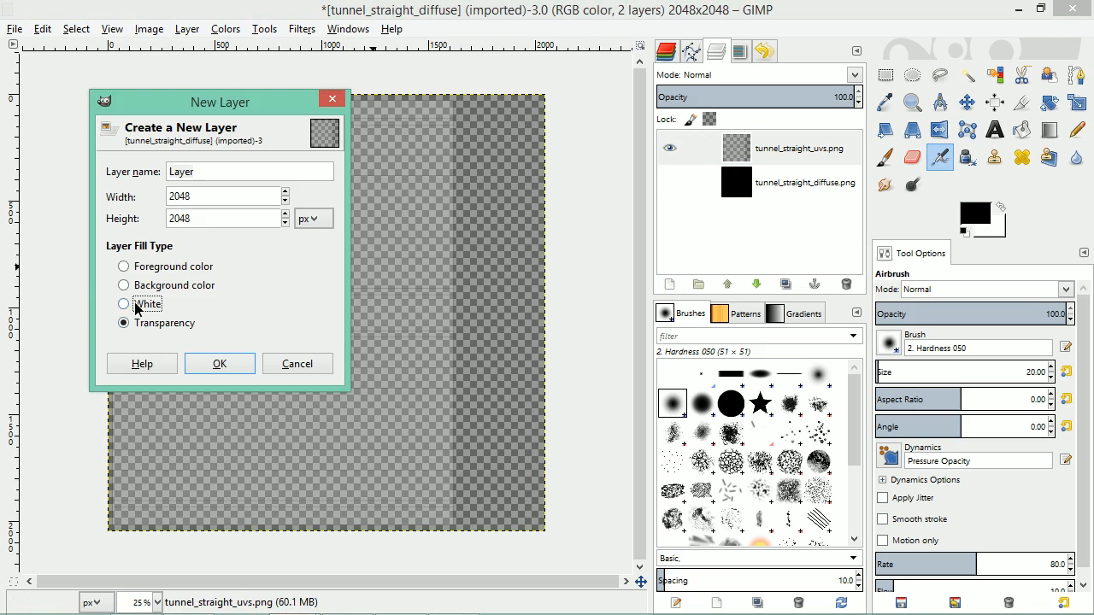
pyautogui.click(220, 365)
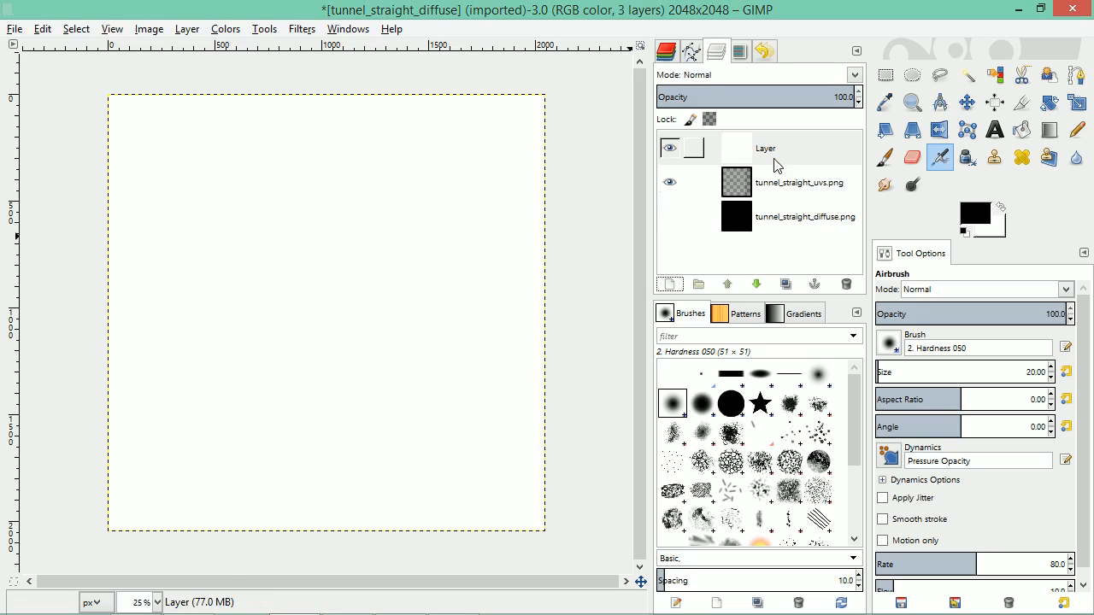
pyautogui.moveTo(778, 152); pyautogui.dragTo(787, 236)
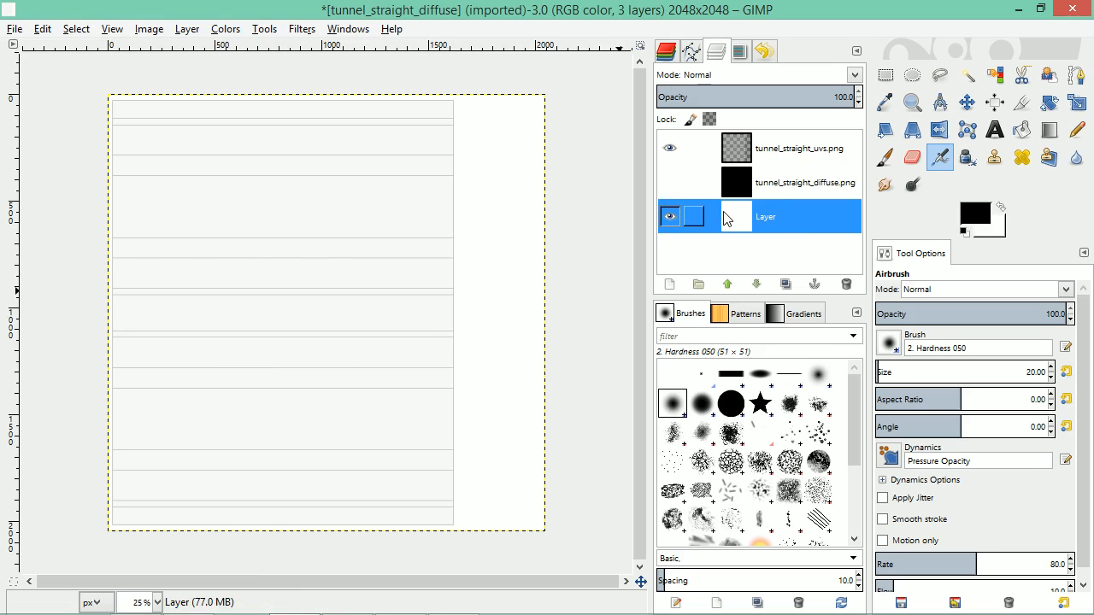
# Delete the tunnel_straight_uvs.png and tunnel_straight_diffuse.png layers, keeping only the white layer
pyautogui.click(805, 152)
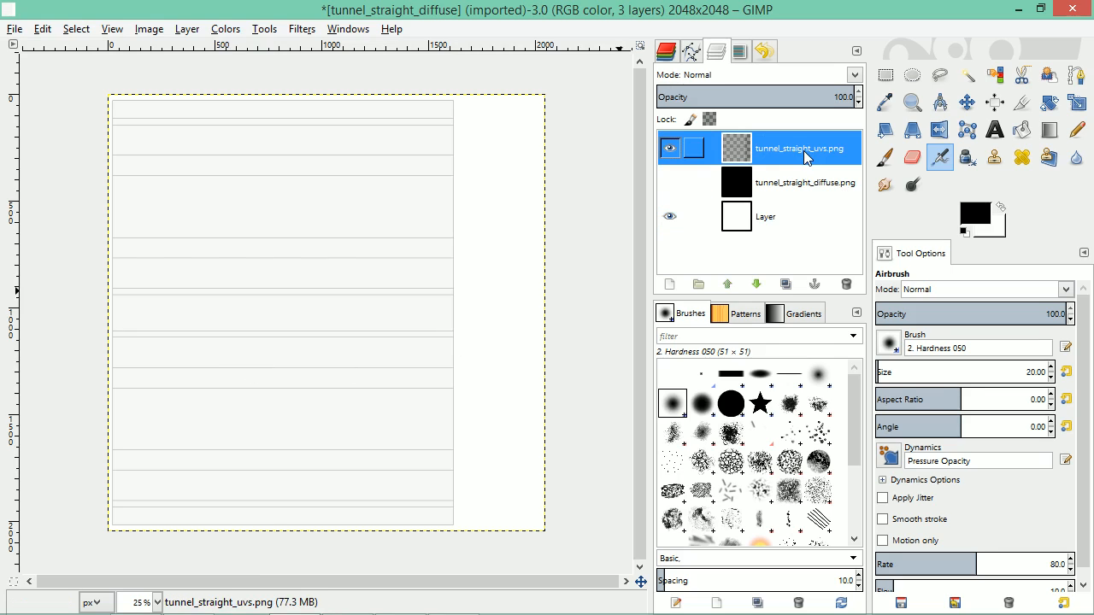
pyautogui.press('Delete')
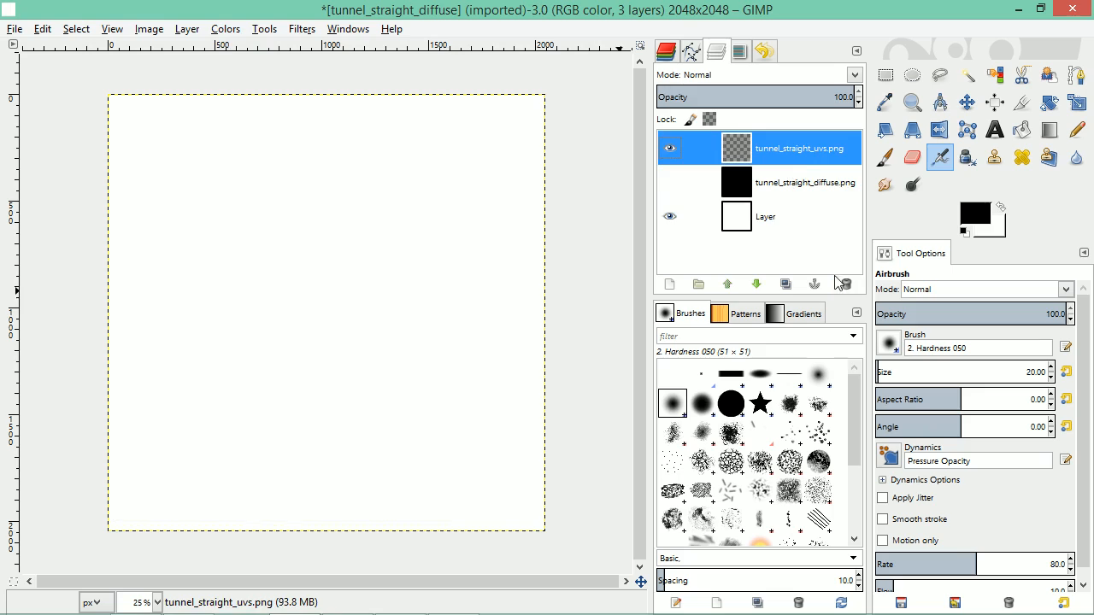
pyautogui.click(845, 284)
pyautogui.click(784, 151)
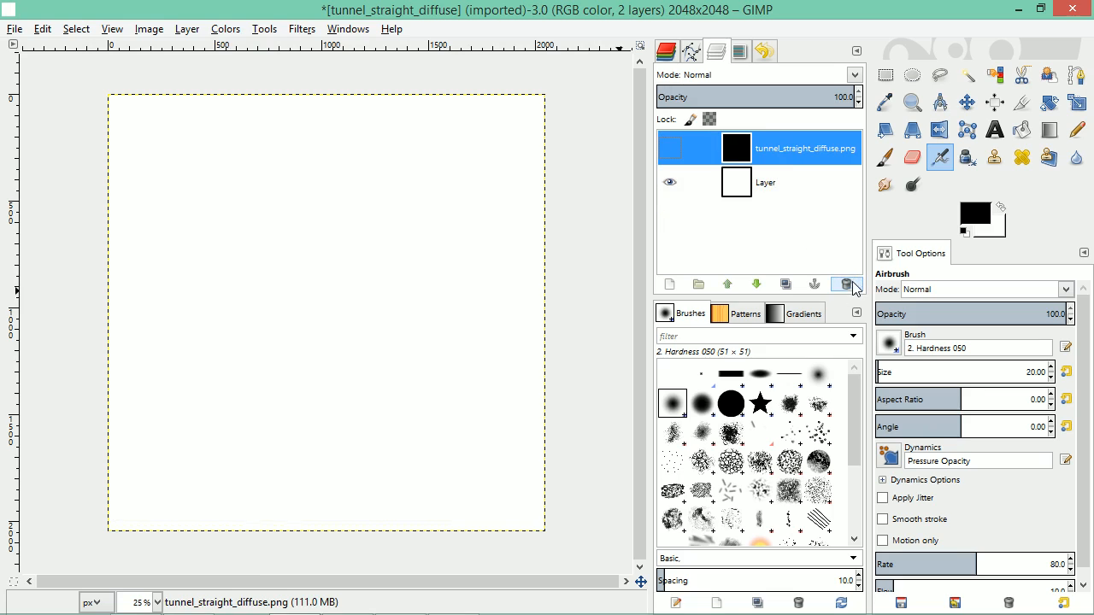
pyautogui.click(845, 283)
# Rename the remaining white layer to Base
pyautogui.doubleClick(766, 150)
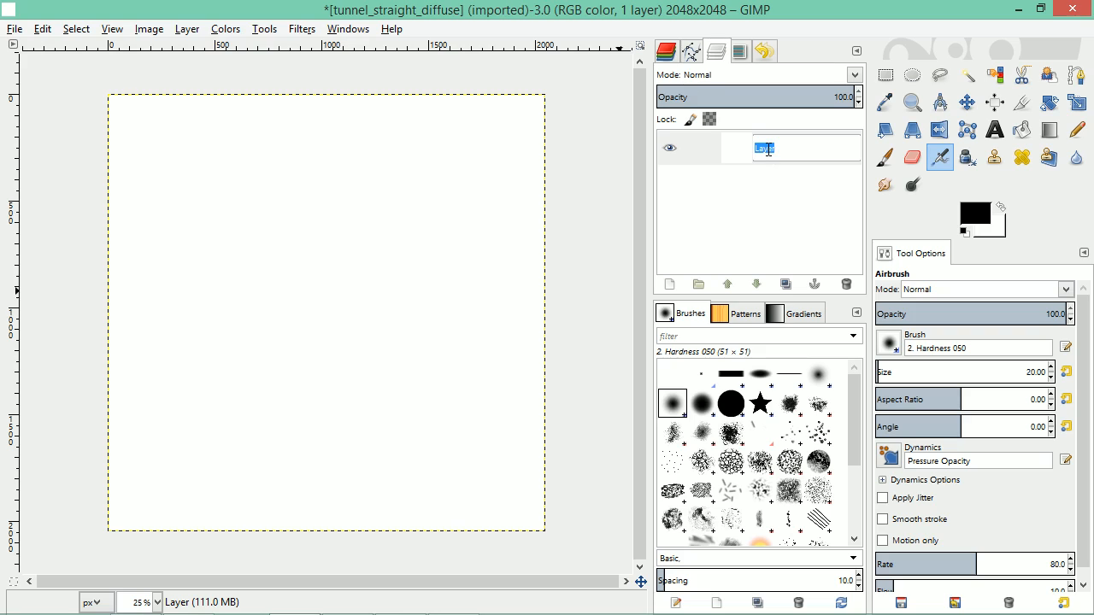
pyautogui.write('Base')
pyautogui.press('Return')
# Switch to Blender and export the UV layout as tunnels.png in the tunnels folder with a fill opacity of 0
pyautogui.moveTo(326, 601)
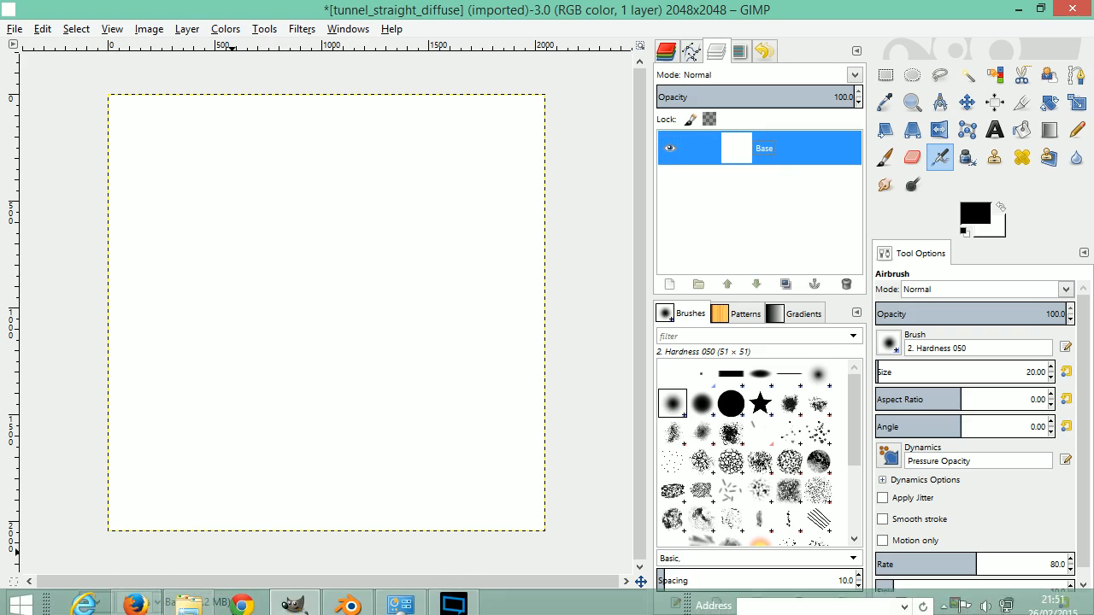
pyautogui.click(349, 598)
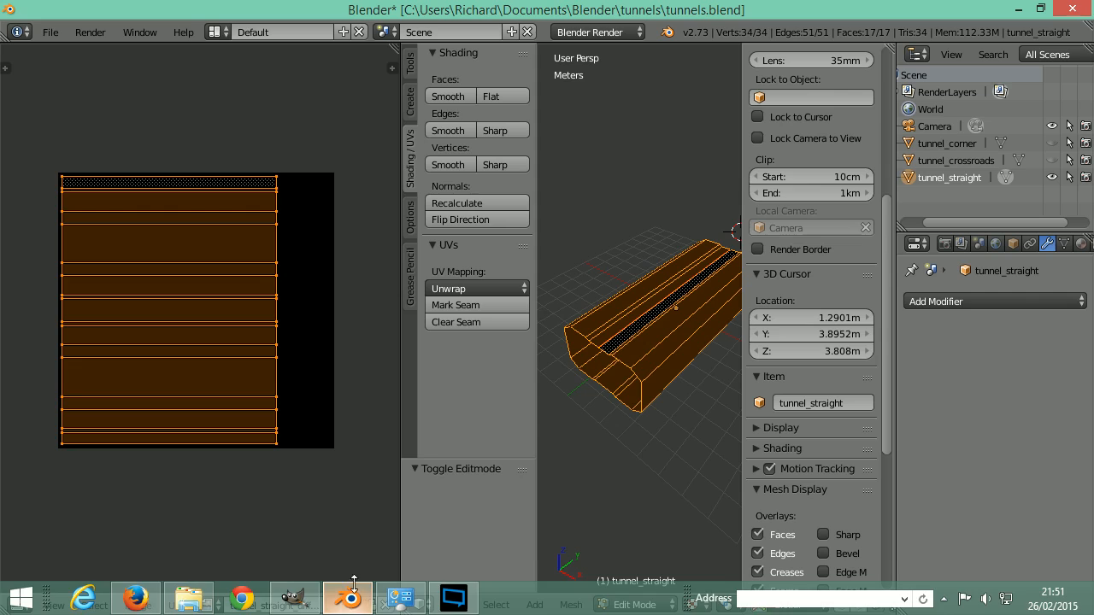
pyautogui.click(177, 604)
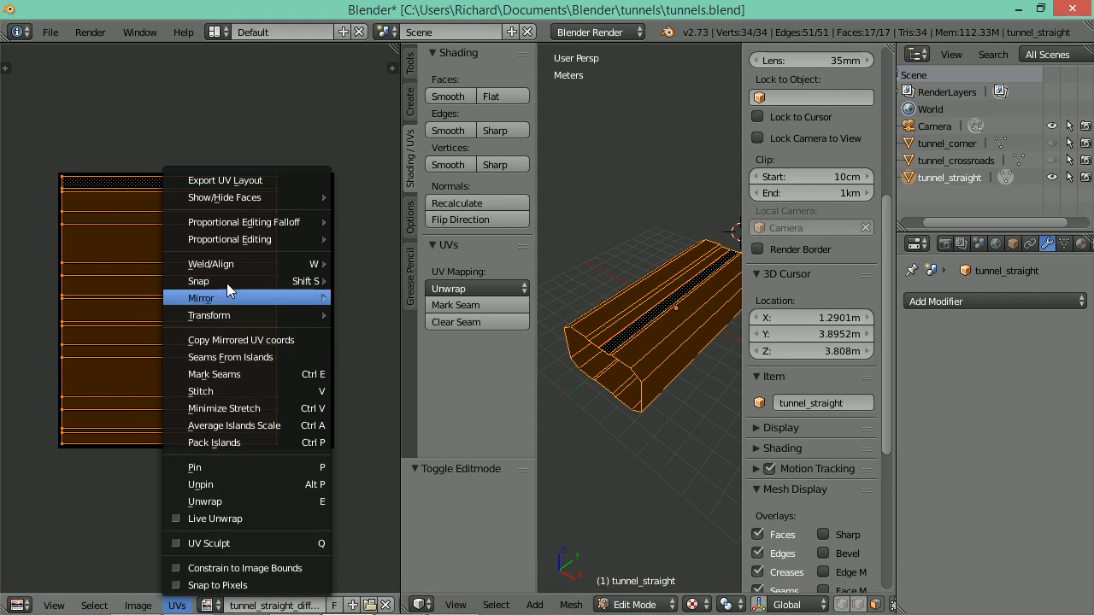
pyautogui.click(259, 181)
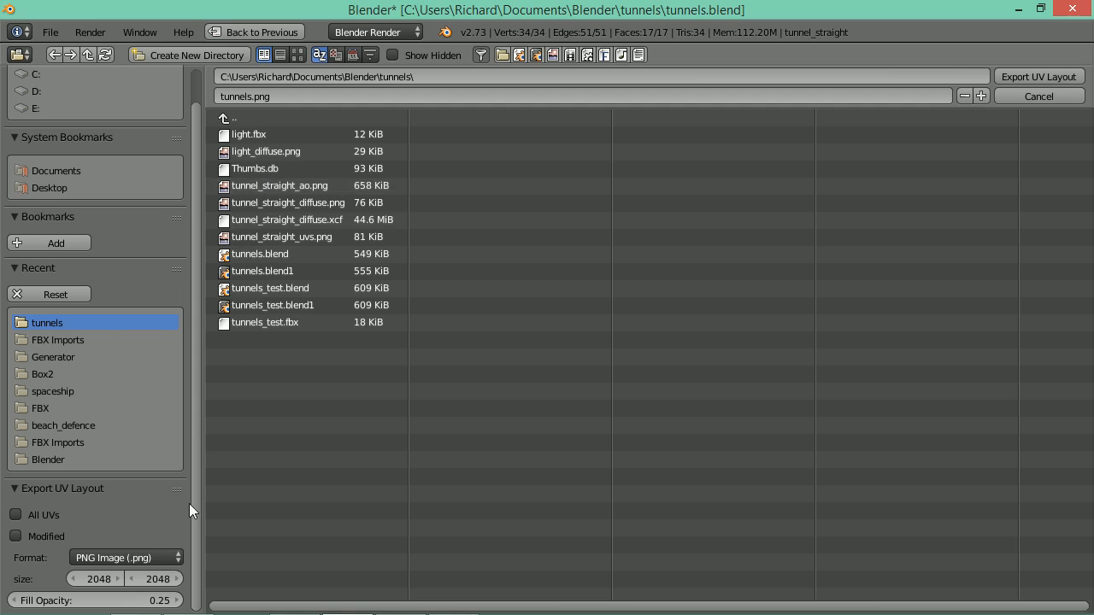
pyautogui.click(160, 601)
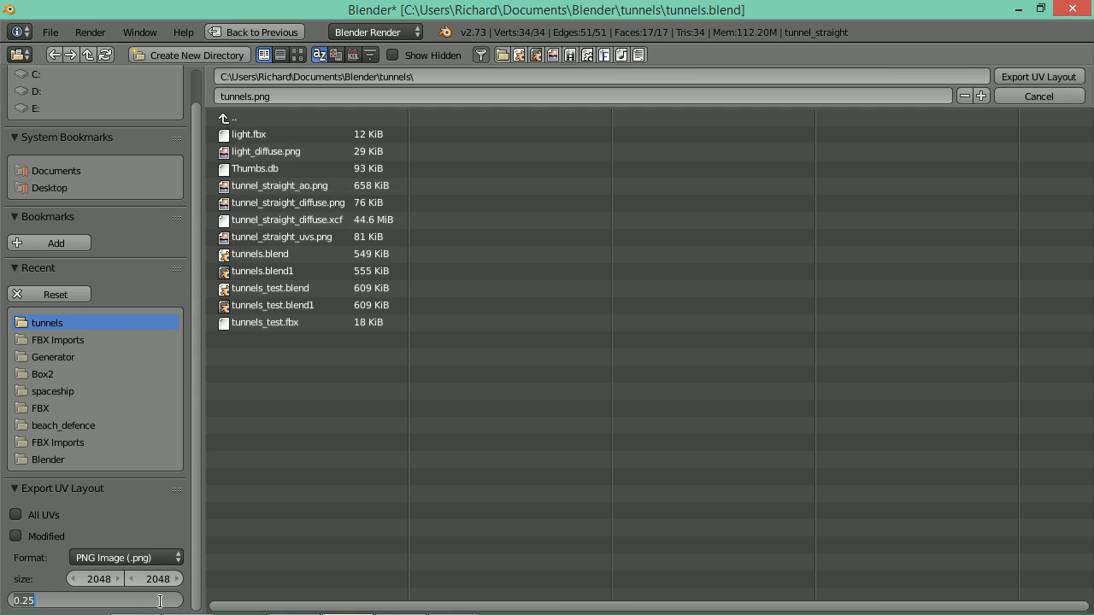
pyautogui.write('0')
pyautogui.press('Return')
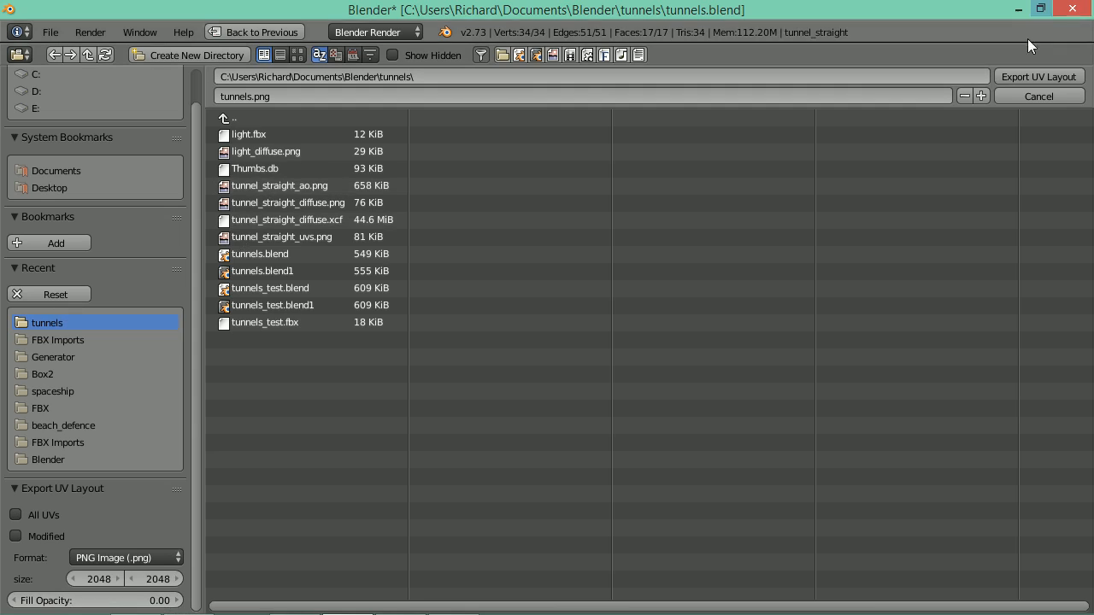
pyautogui.click(1025, 77)
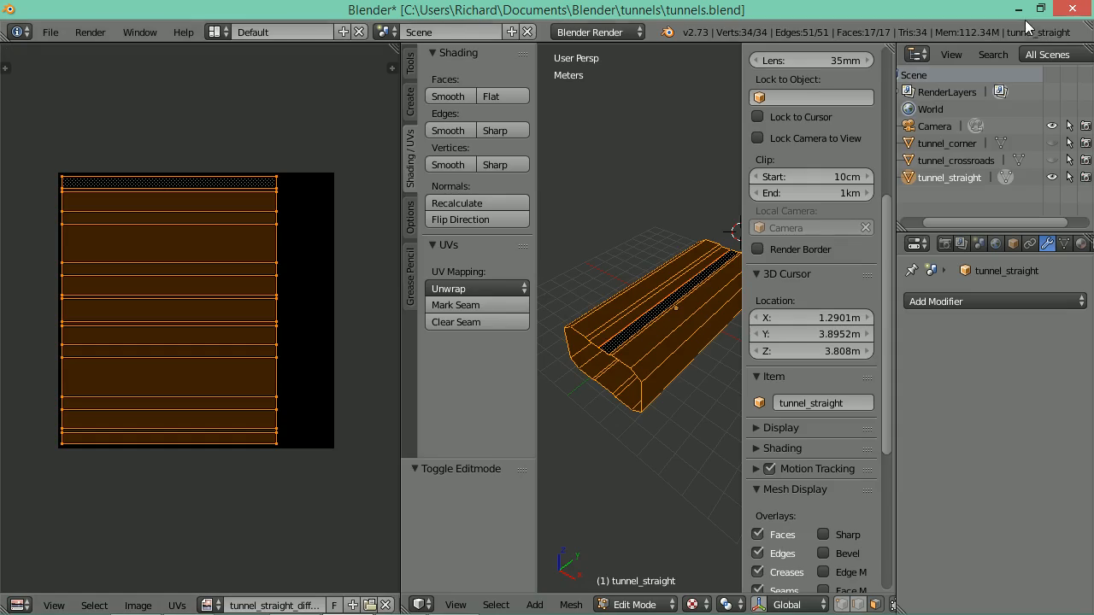
# Switch to File Explorer, add tunnel_straight_uvs.png as a layer over Base in GIMP, and toggle its visibility to check it
pyautogui.hotkey('alt', 'Tab')
pyautogui.click(183, 597)
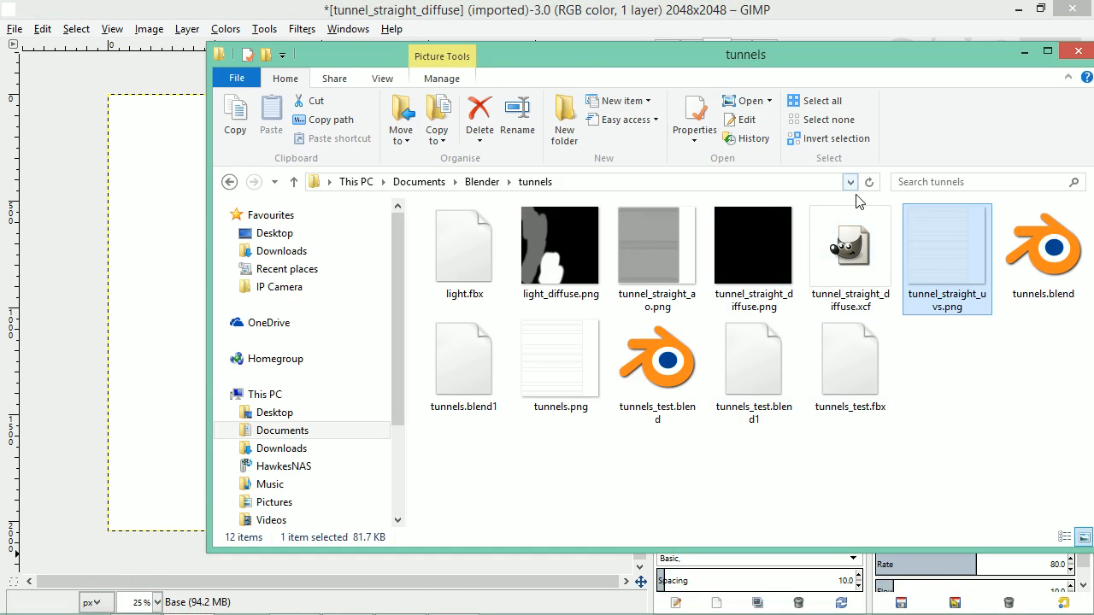
pyautogui.moveTo(573, 64); pyautogui.dragTo(612, 53)
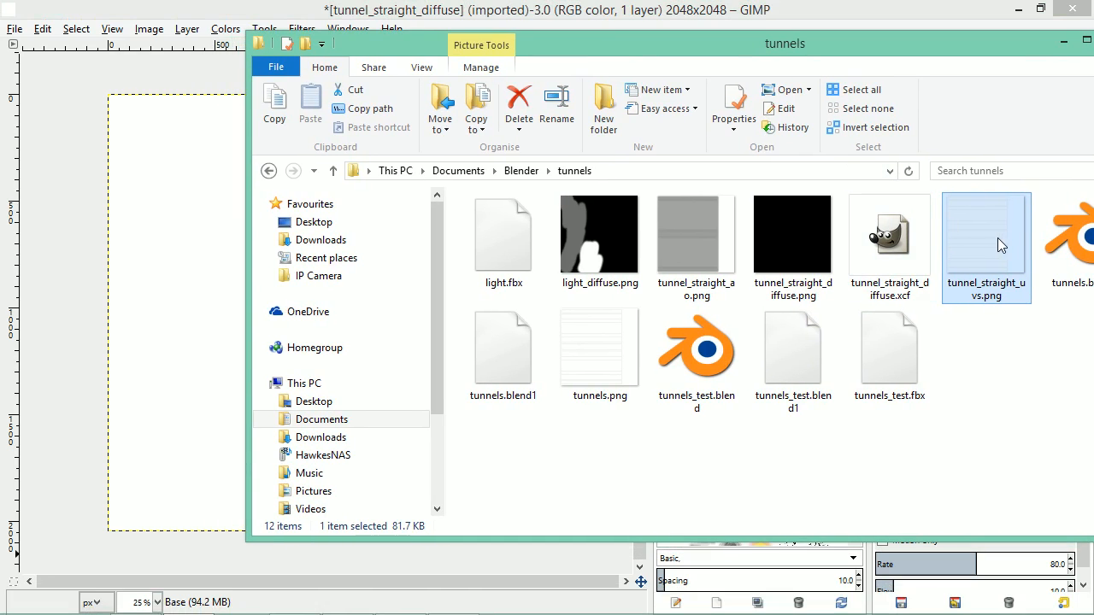
pyautogui.moveTo(997, 238); pyautogui.dragTo(166, 249)
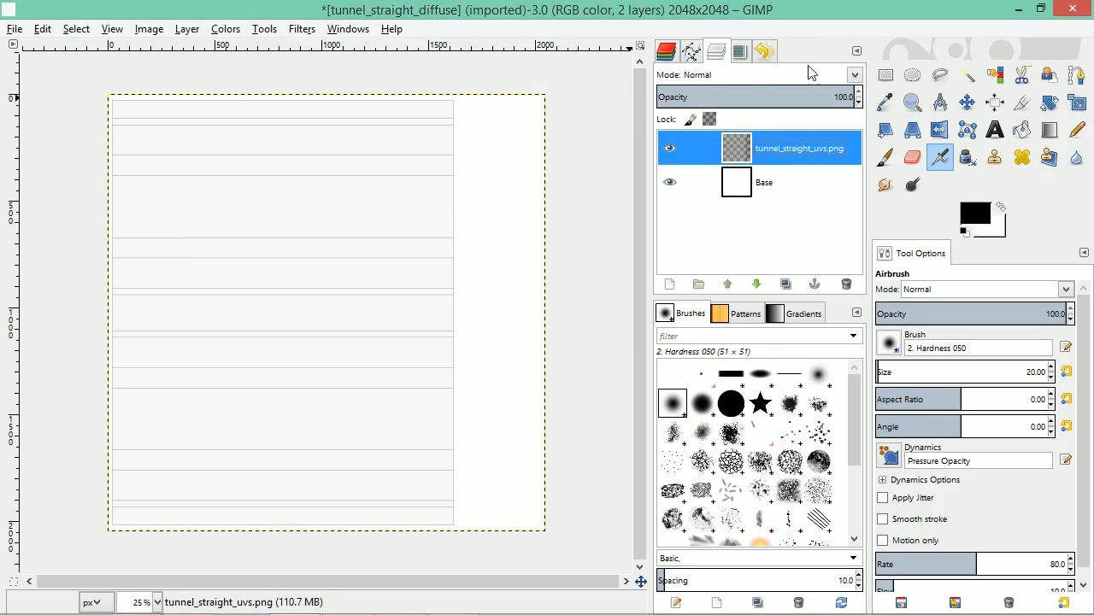
pyautogui.click(669, 148)
pyautogui.click(669, 147)
# Switch to Blender and export the UV layout with 0 fill opacity over the existing tunnel_straight_uvs.png
pyautogui.click(1017, 12)
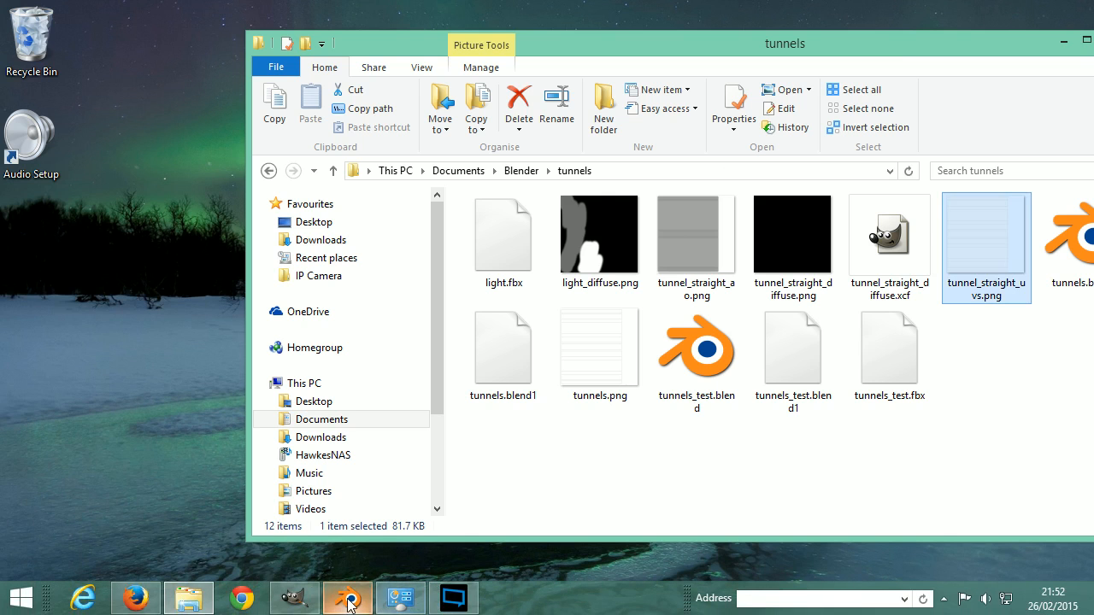
pyautogui.click(348, 598)
pyautogui.click(175, 607)
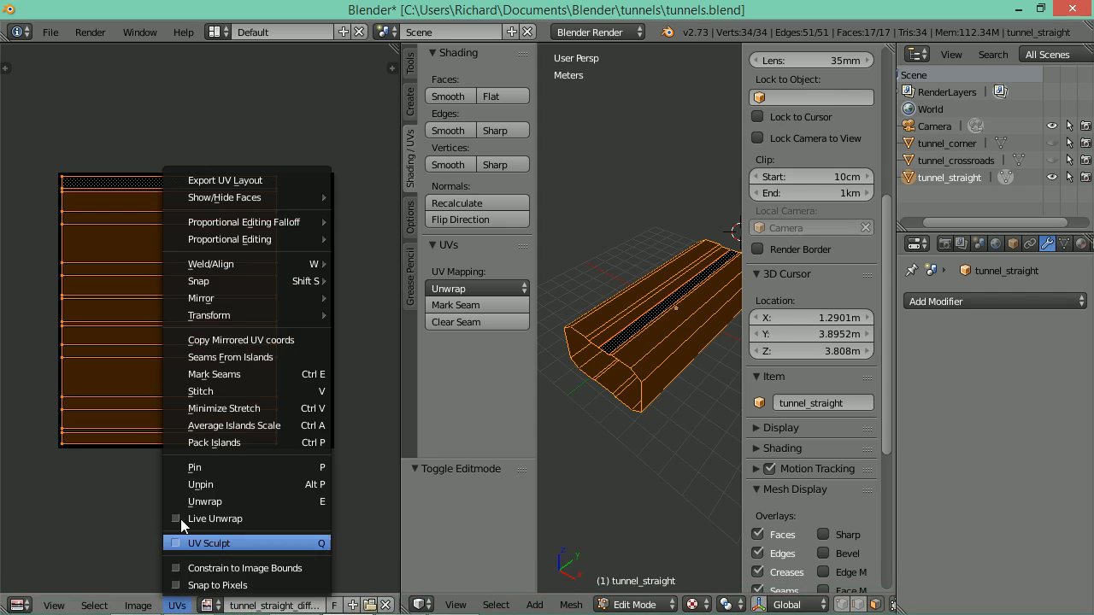
pyautogui.click(267, 178)
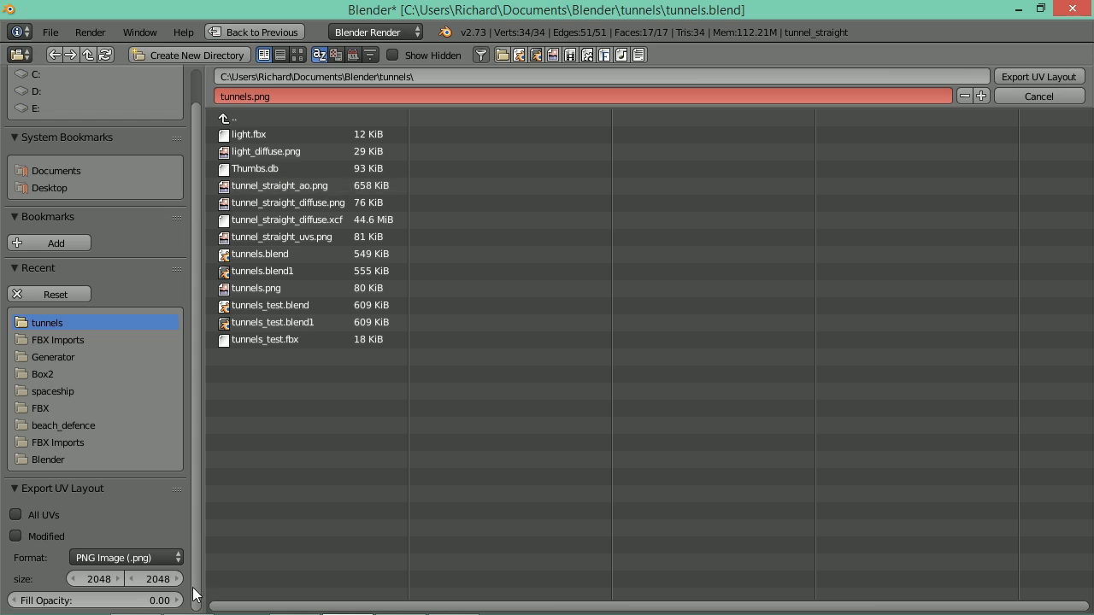
pyautogui.click(293, 239)
pyautogui.press('Return')
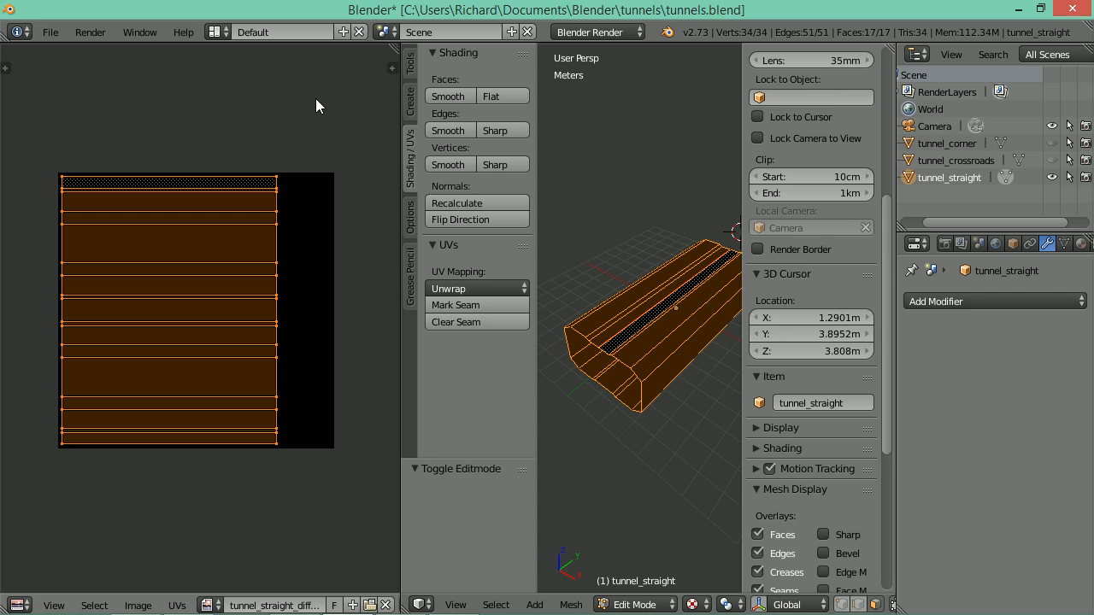
# Switch back to GIMP and File Explorer, and add the re-exported tunnel_straight_uvs.png as a new layer
pyautogui.click(1019, 10)
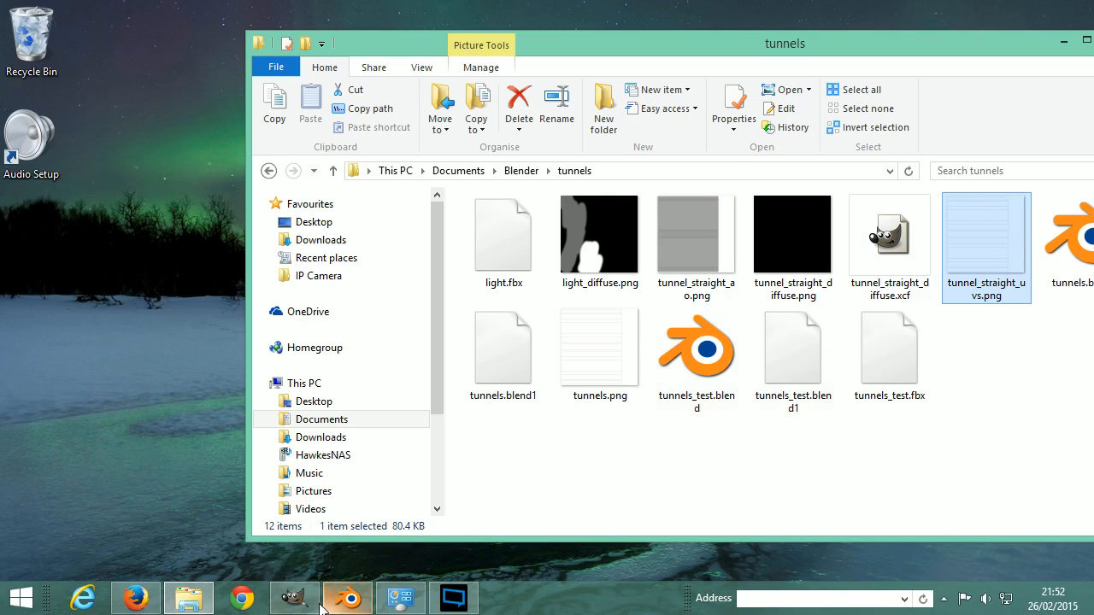
pyautogui.click(292, 605)
pyautogui.hotkey('alt', 'Tab')
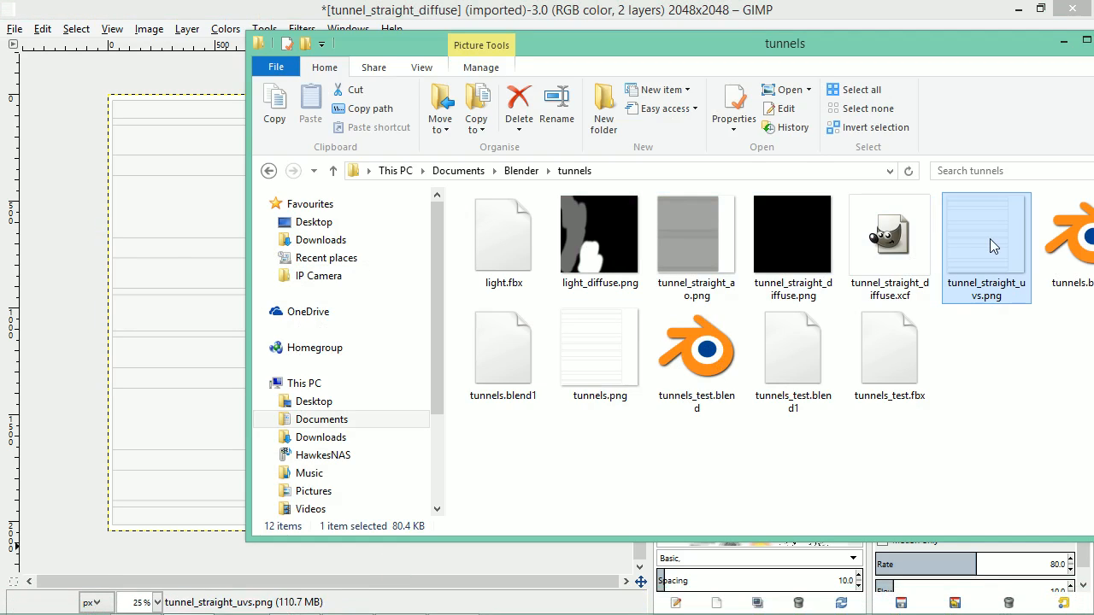
pyautogui.moveTo(993, 248); pyautogui.dragTo(183, 276)
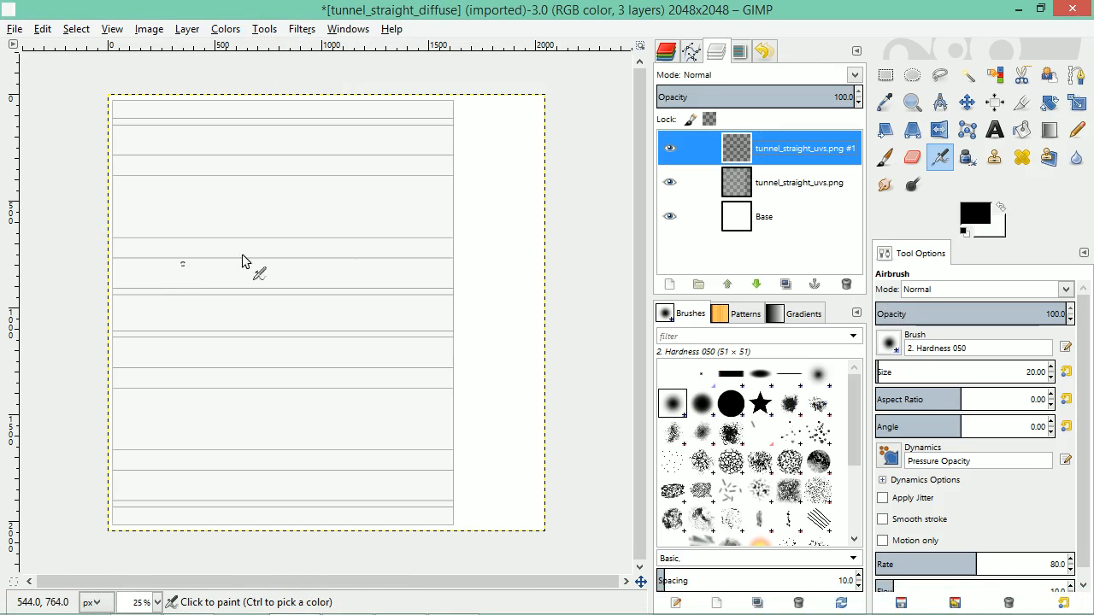
# Compare the two UV layers by toggling their visibility, and delete the older tunnel_straight_uvs.png layer
pyautogui.click(670, 193)
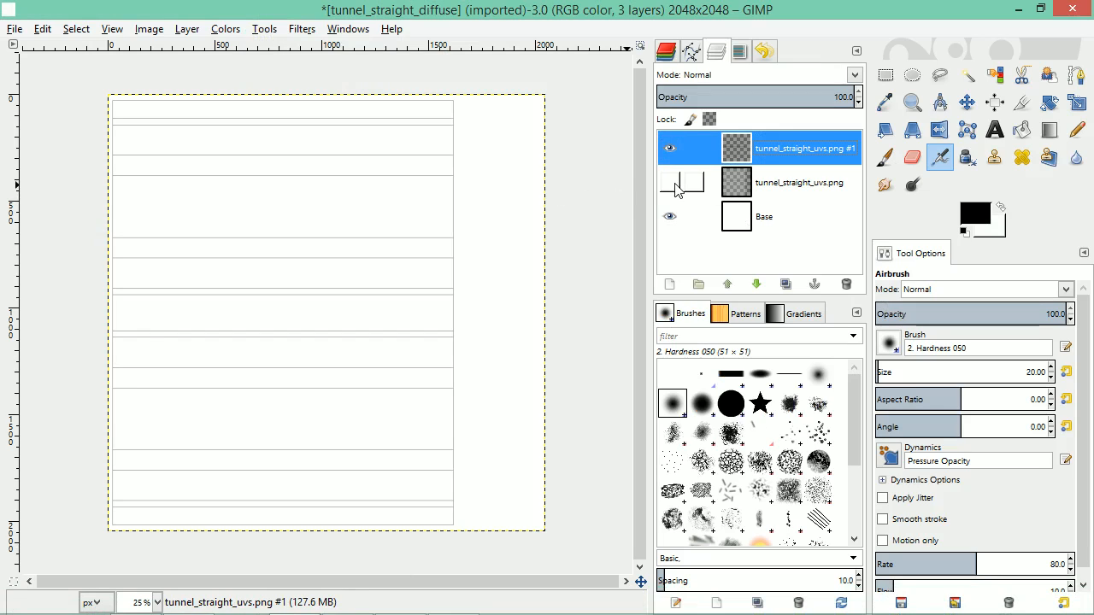
pyautogui.click(670, 148)
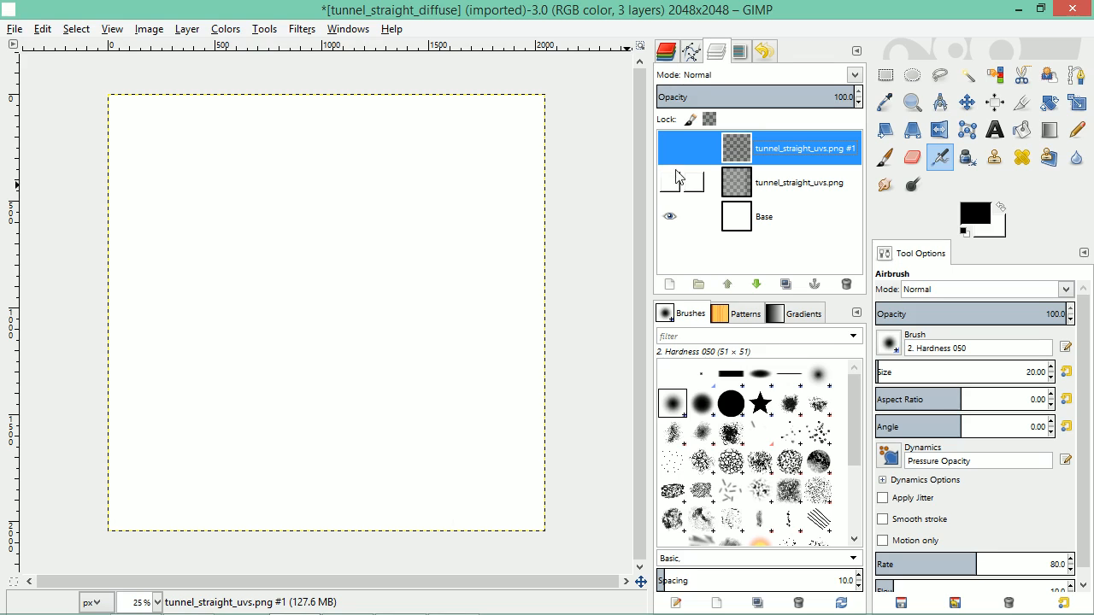
pyautogui.click(670, 182)
pyautogui.click(672, 183)
pyautogui.click(671, 183)
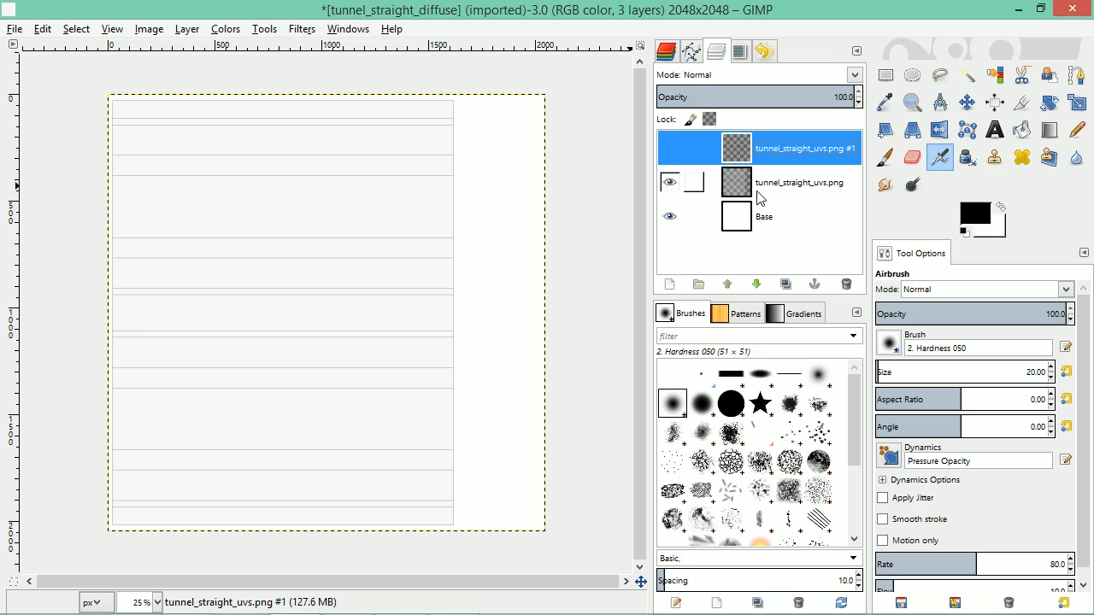
pyautogui.click(791, 188)
pyautogui.click(845, 285)
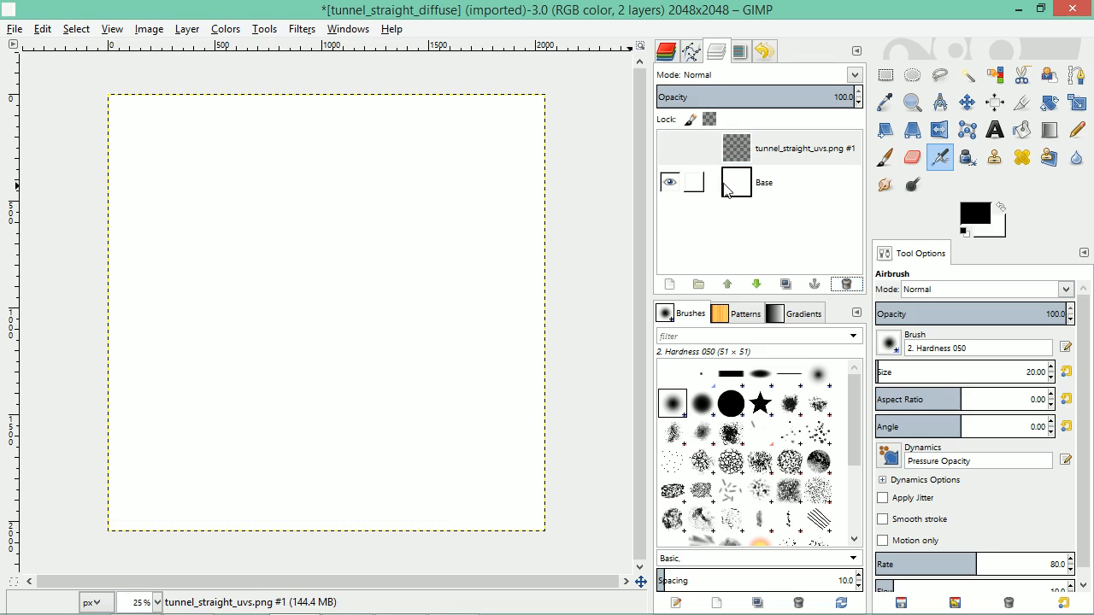
# Show the remaining UV layer and rename it to uvs
pyautogui.click(671, 149)
pyautogui.doubleClick(795, 151)
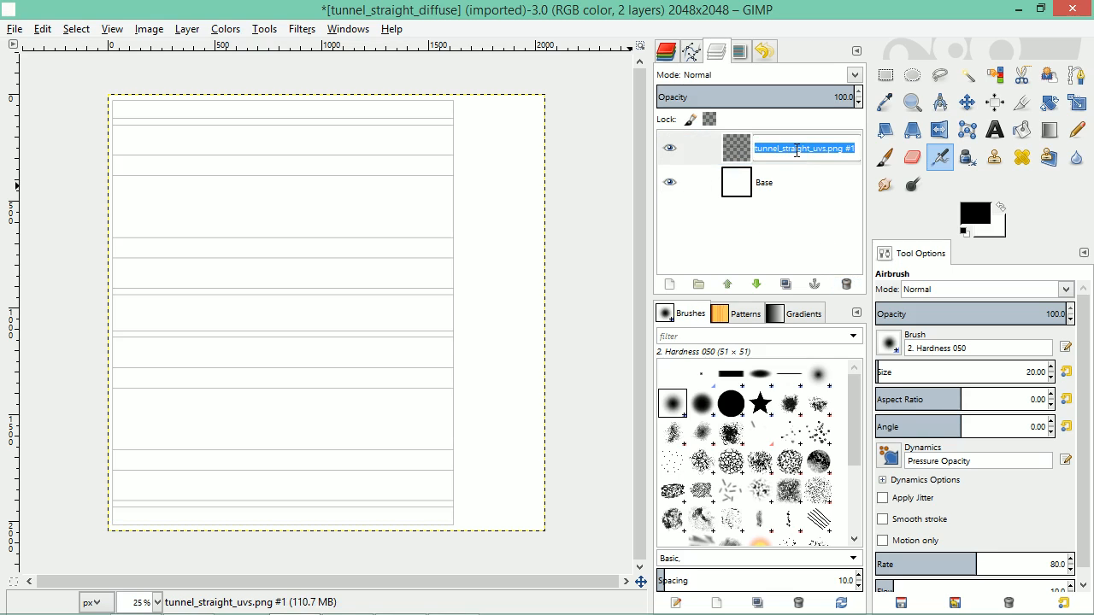
pyautogui.write('uvs')
pyautogui.press('Return')
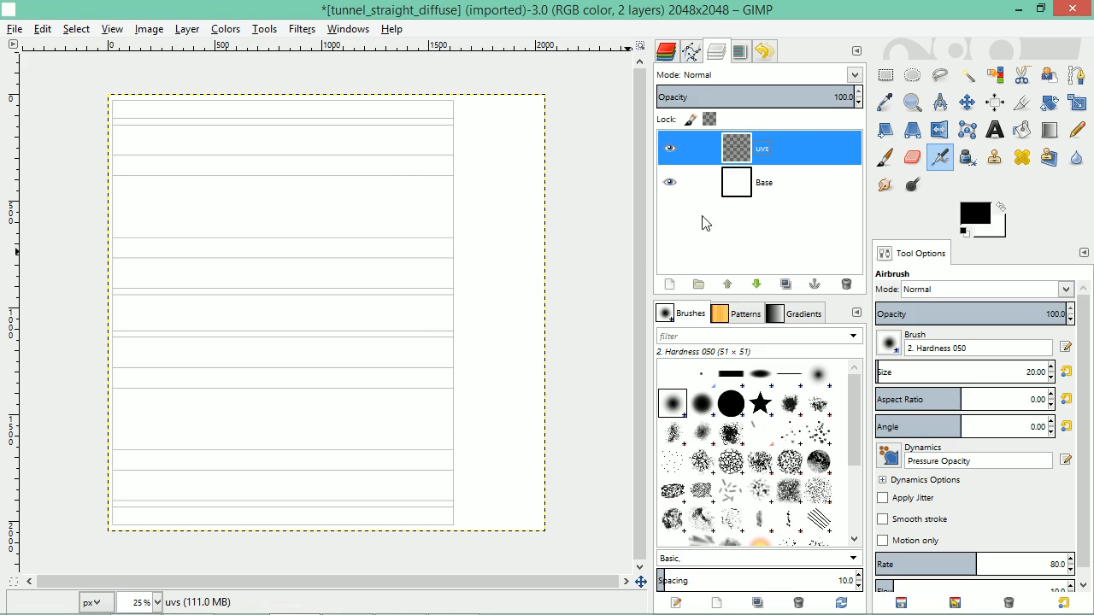
# Select the Base layer and set the foreground color to mid-grey 7a7a7a
pyautogui.click(776, 195)
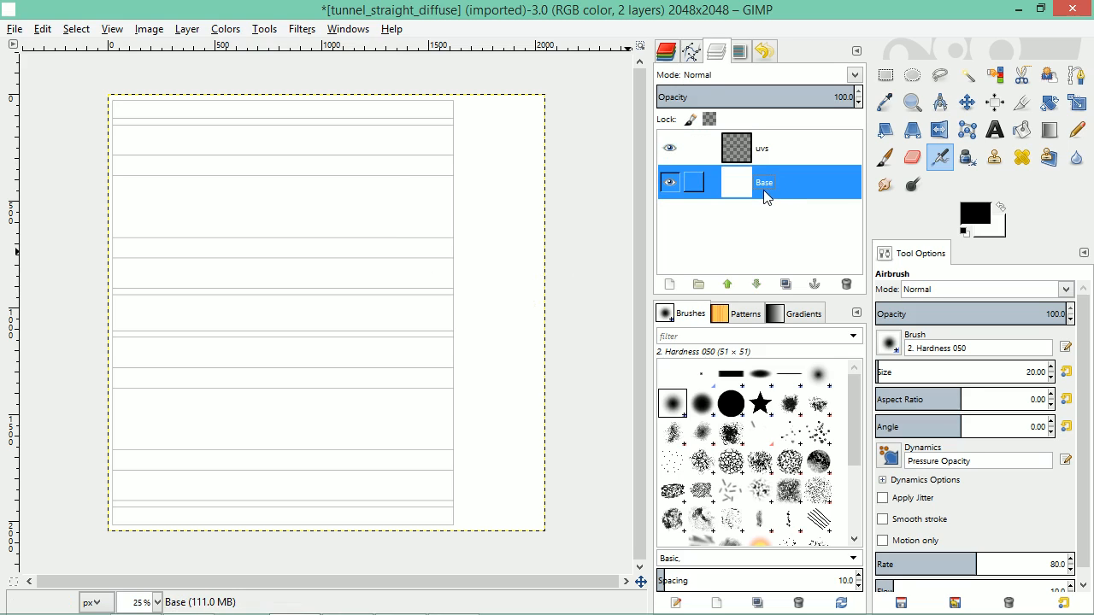
pyautogui.click(976, 216)
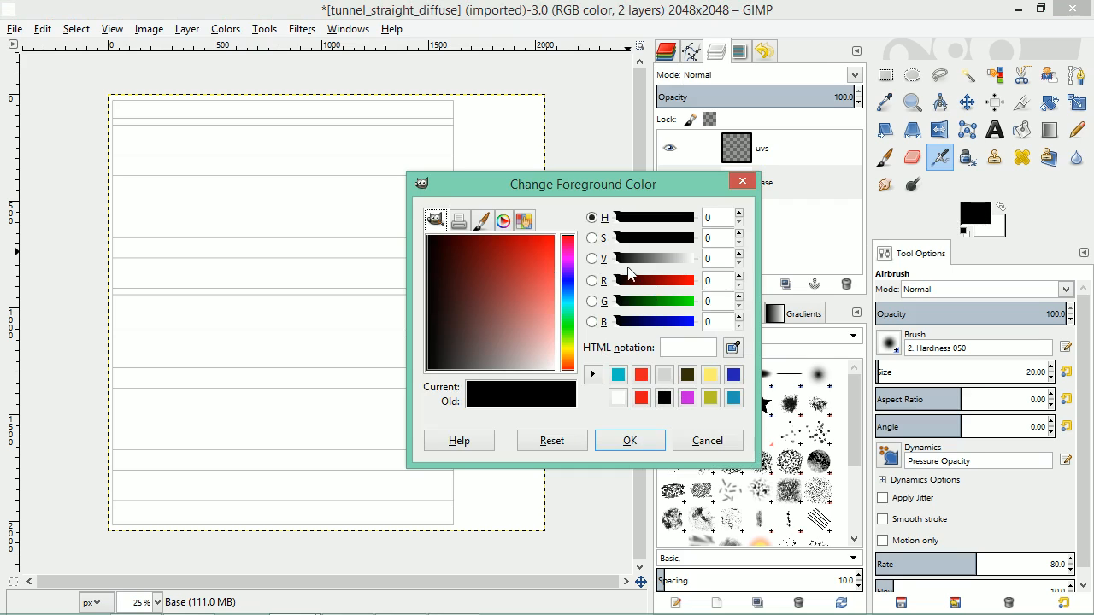
pyautogui.moveTo(618, 285)
pyautogui.mouseDown()
pyautogui.moveTo(641, 285)
pyautogui.moveTo(603, 283)
pyautogui.mouseUp()
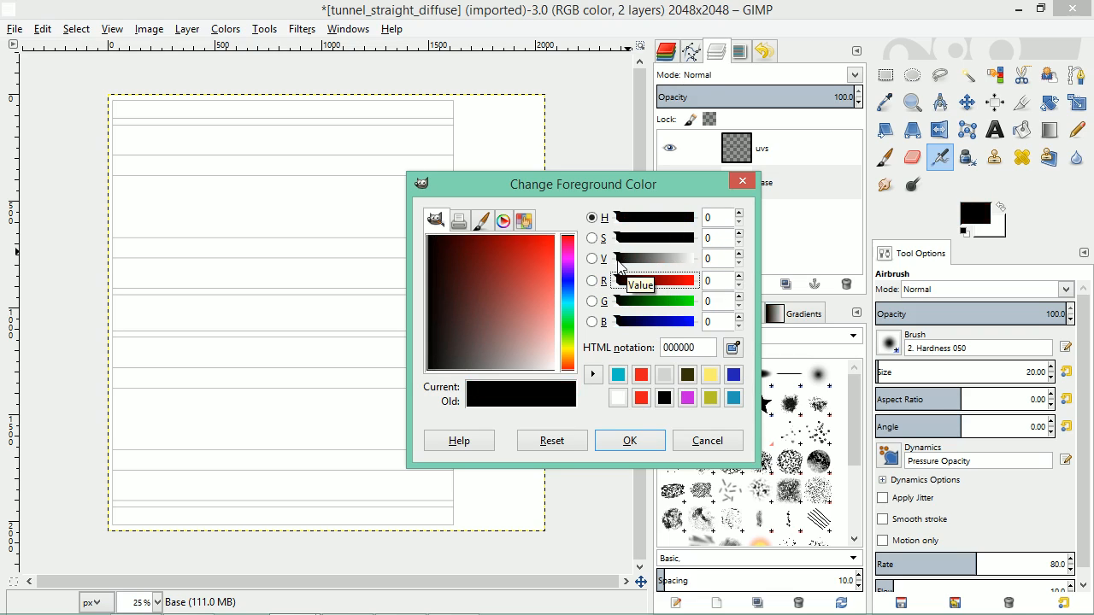
pyautogui.moveTo(622, 265); pyautogui.dragTo(655, 267)
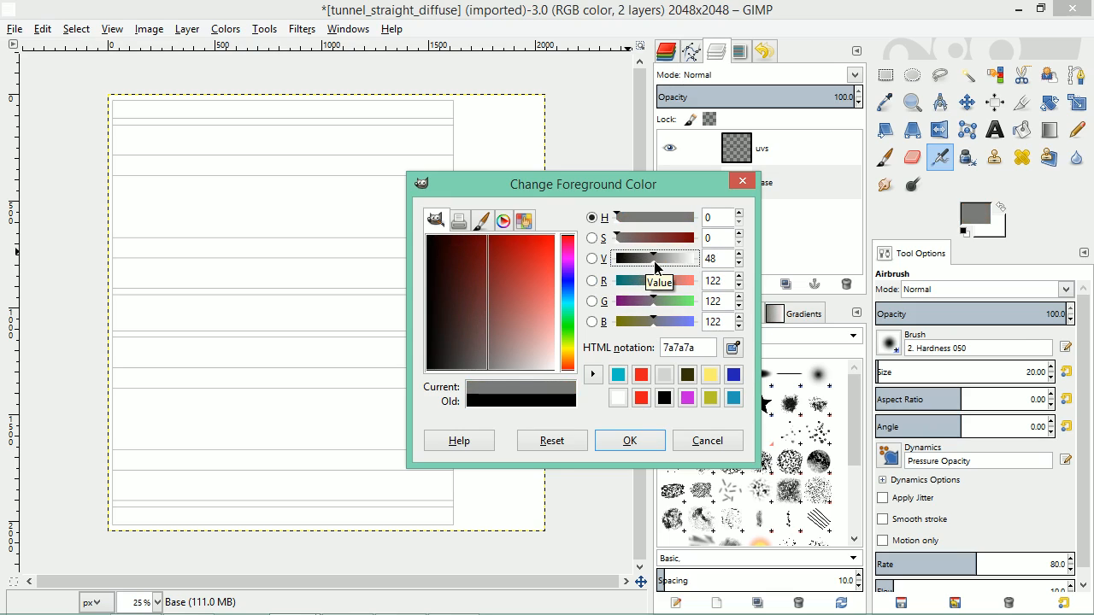
pyautogui.click(630, 440)
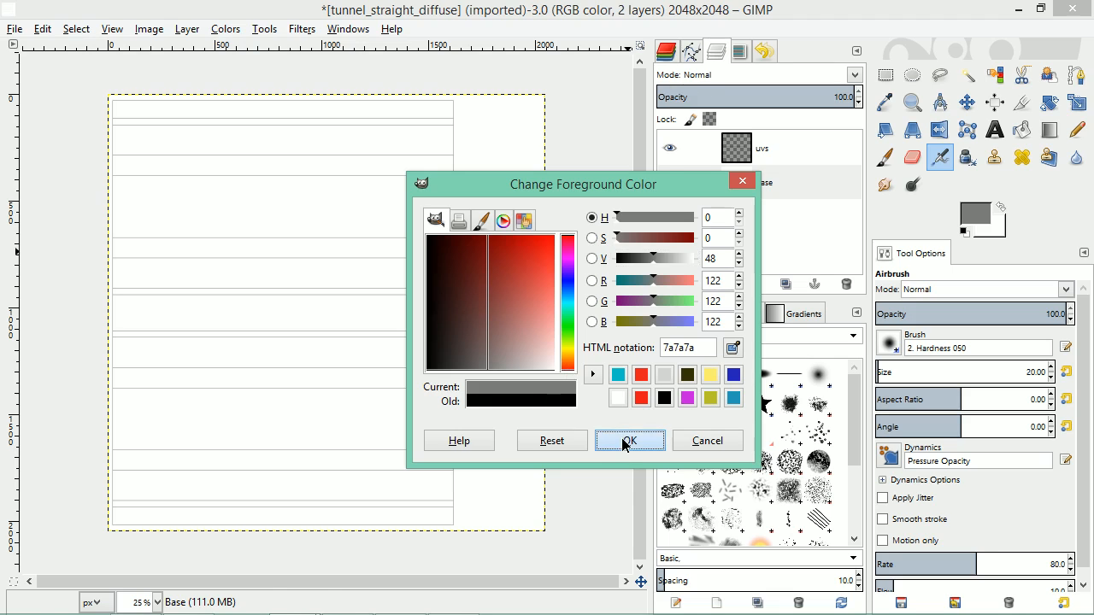
# Bucket-fill the Base layer with the foreground grey, and refill it with the lighter grey b5b5b5
pyautogui.click(1021, 130)
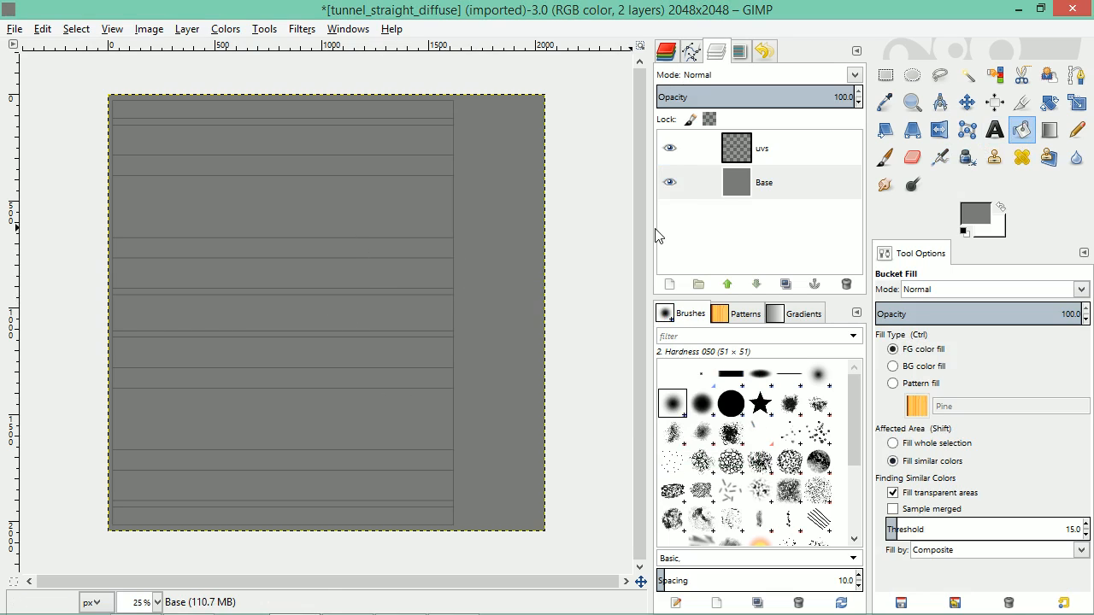
pyautogui.click(970, 221)
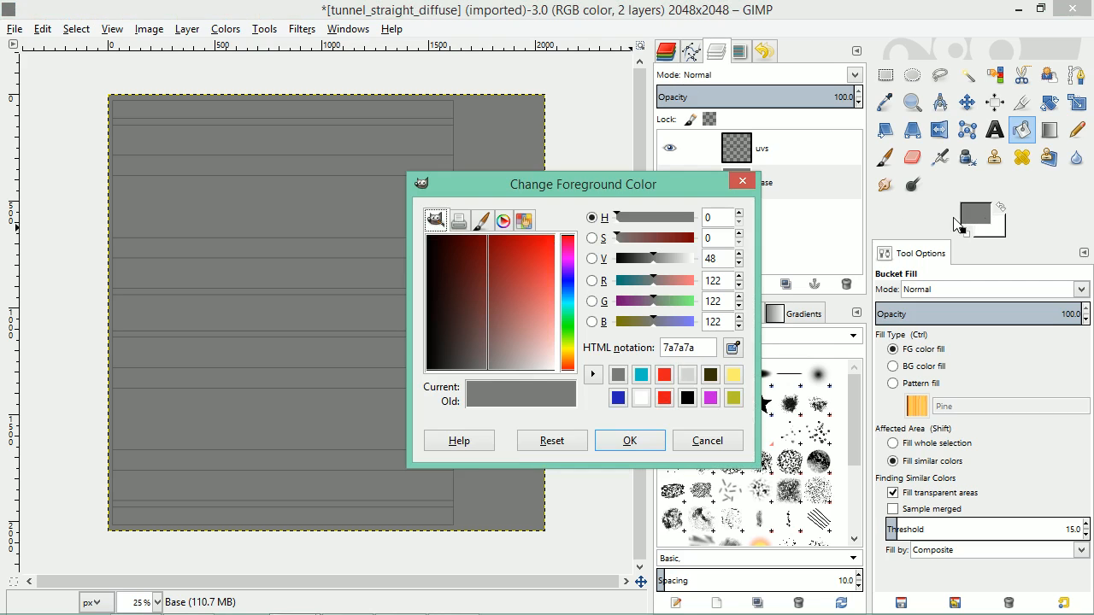
pyautogui.moveTo(655, 267); pyautogui.dragTo(674, 269)
pyautogui.click(629, 440)
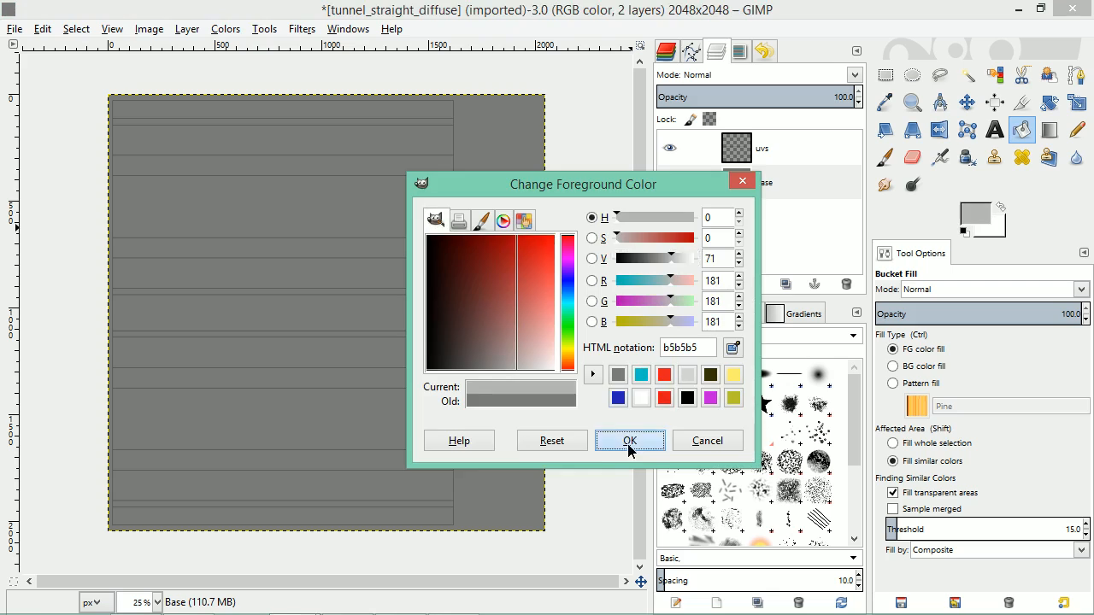
pyautogui.click(471, 260)
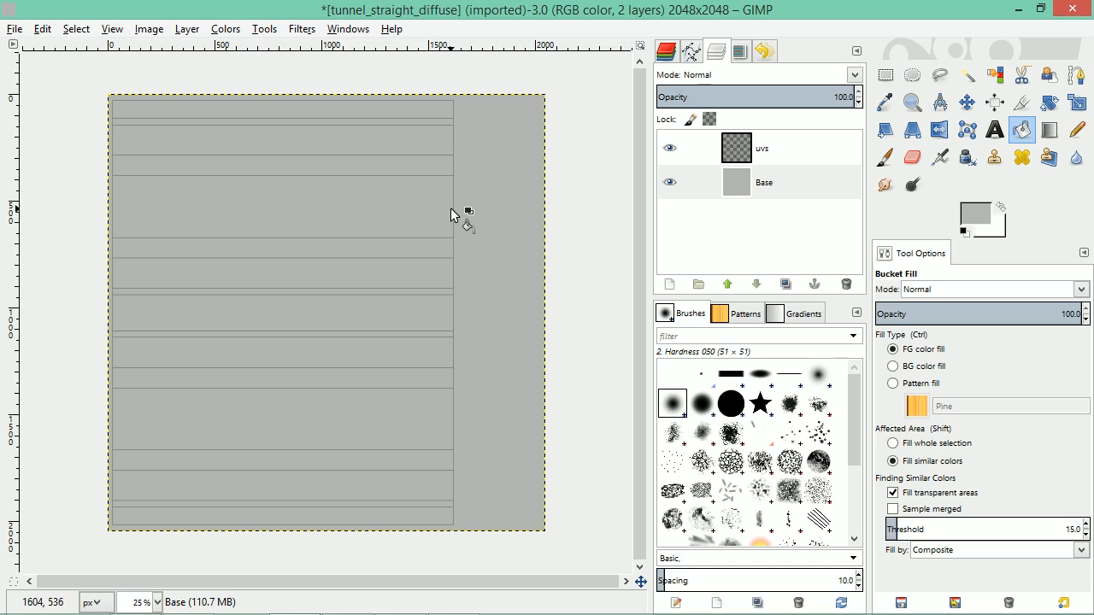
# Lighten the foreground grey slightly more and refill the Base layer with it
pyautogui.click(978, 219)
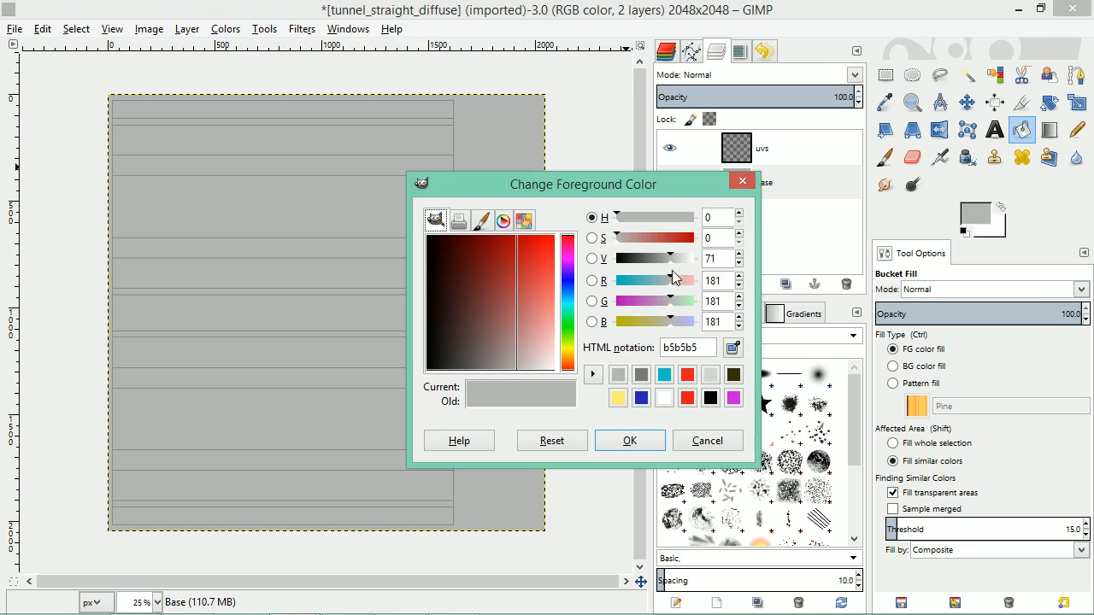
pyautogui.moveTo(671, 267); pyautogui.dragTo(676, 266)
pyautogui.click(649, 440)
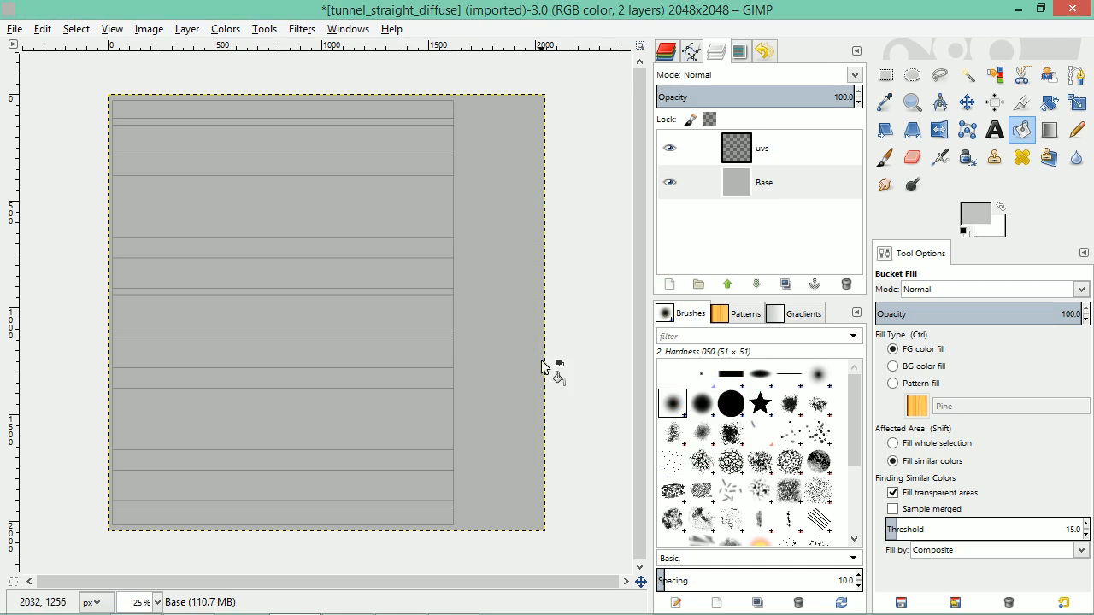
pyautogui.click(476, 303)
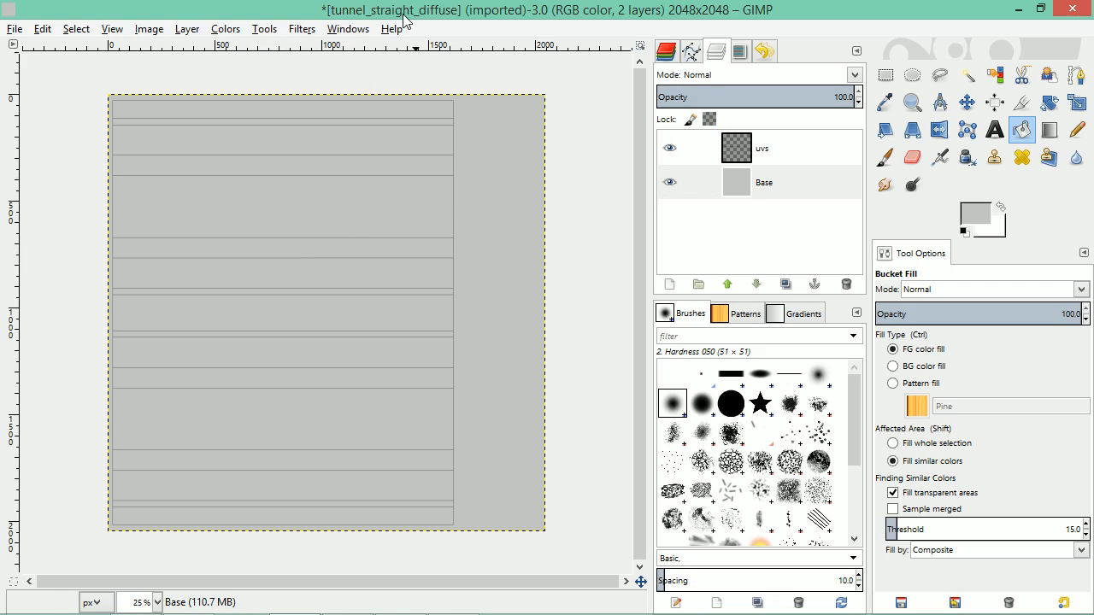
# Save the image as tunnel_straight_diffuse.xcf in the tunnels folder, replacing the existing file
pyautogui.hotkey('ctrl', 's')
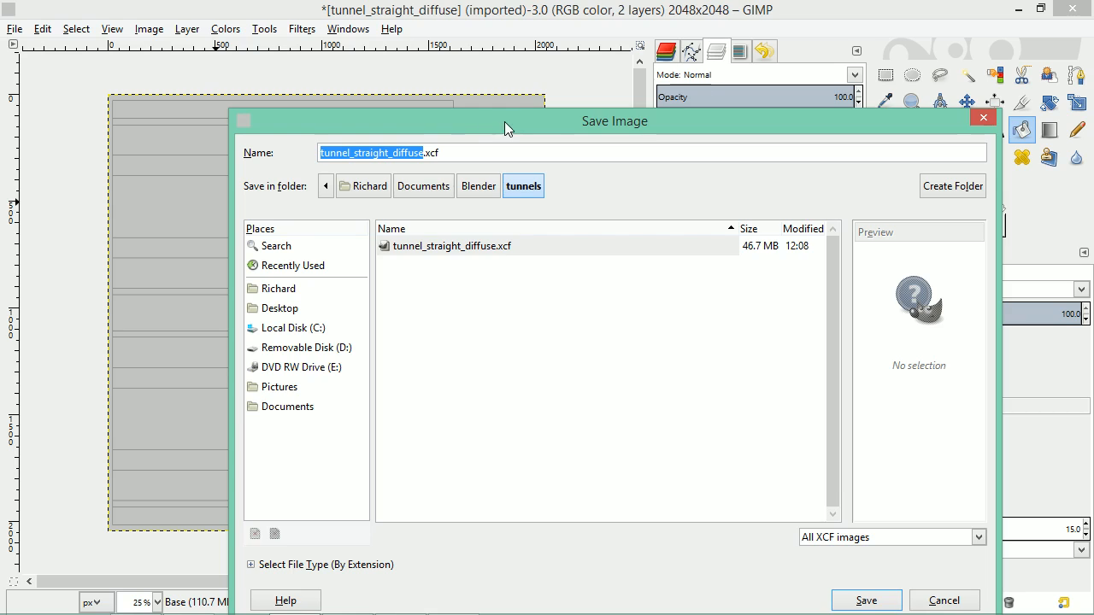
pyautogui.moveTo(504, 121); pyautogui.dragTo(456, 26)
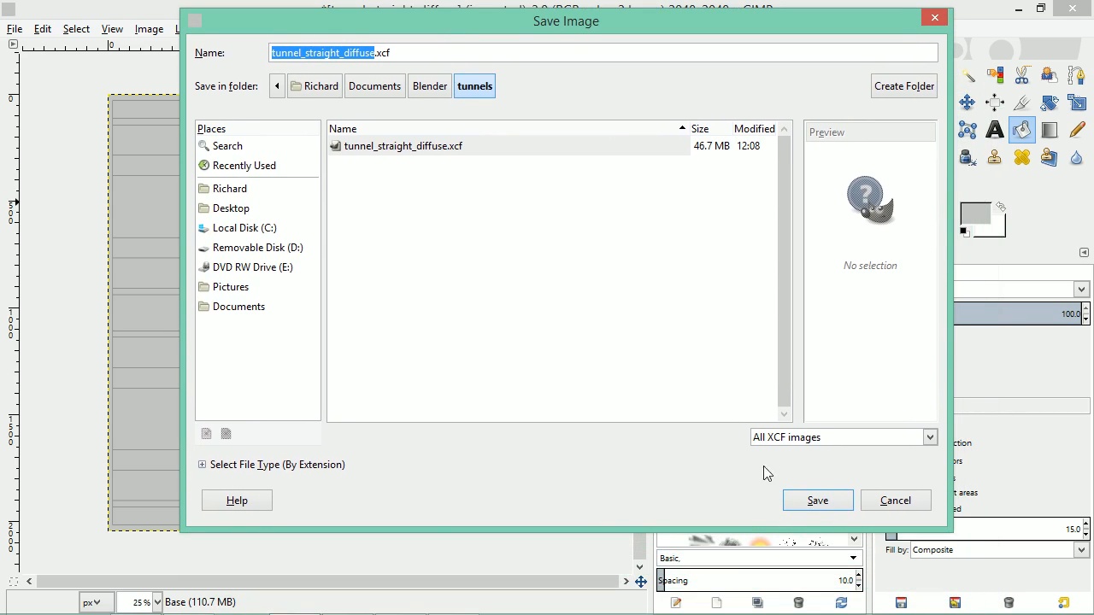
pyautogui.click(820, 500)
pyautogui.click(616, 350)
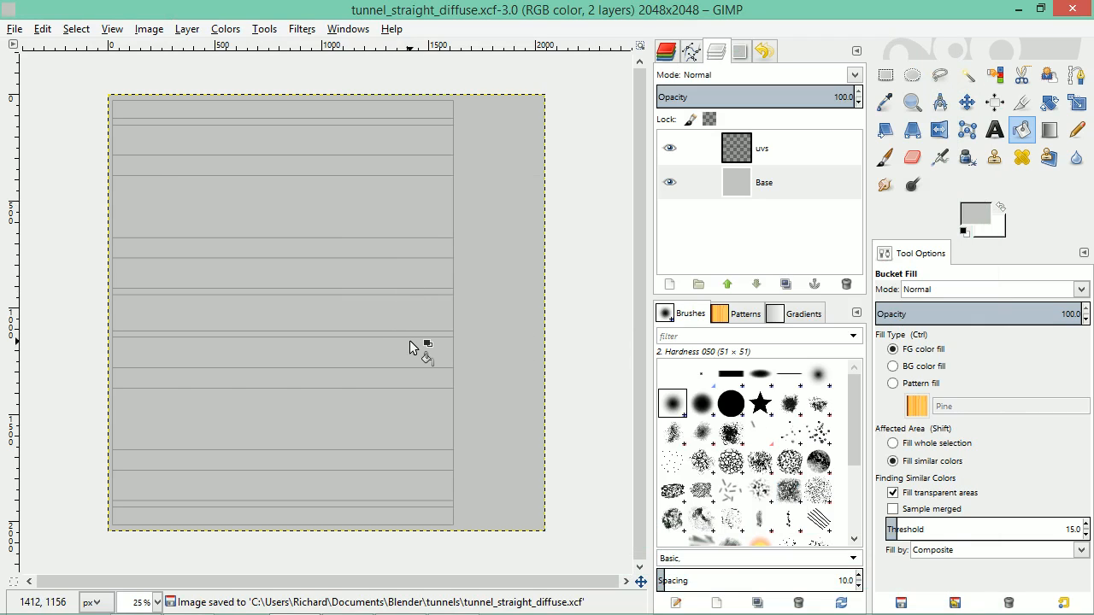
# Export the image as tunnel_straight_diffuse.png to the tunnels folder, overwriting the existing file with compression level 9
pyautogui.click(15, 31)
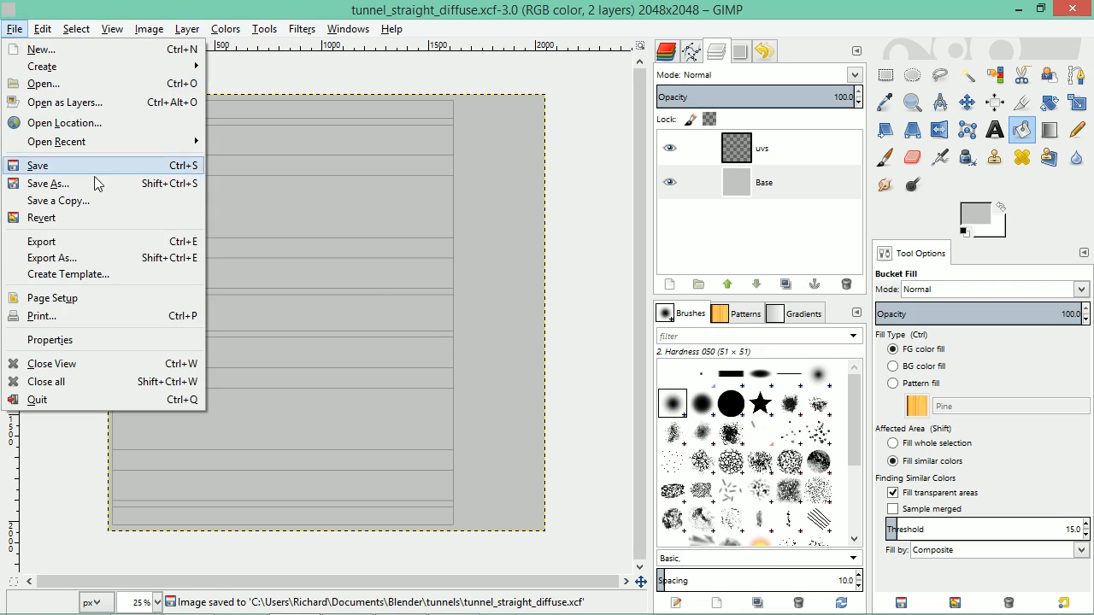
pyautogui.click(123, 242)
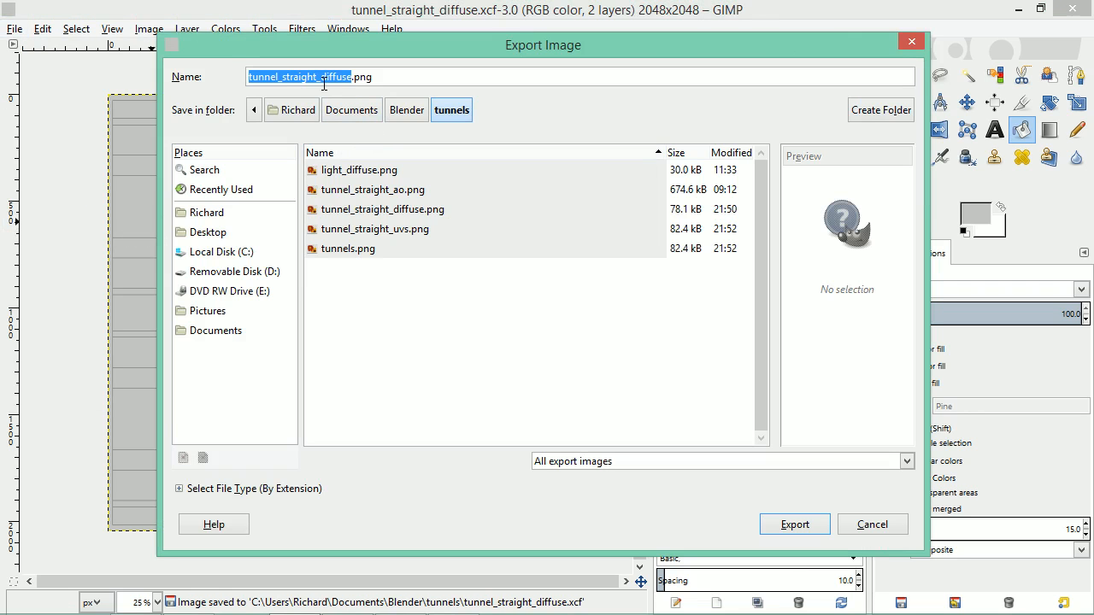
pyautogui.moveTo(385, 79); pyautogui.dragTo(218, 77)
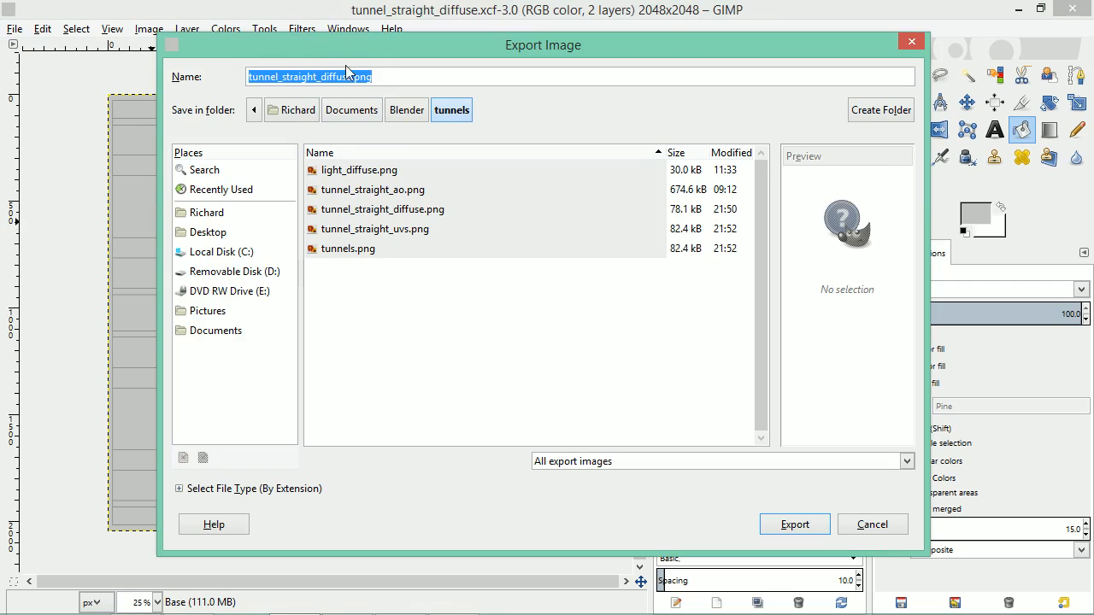
pyautogui.click(794, 524)
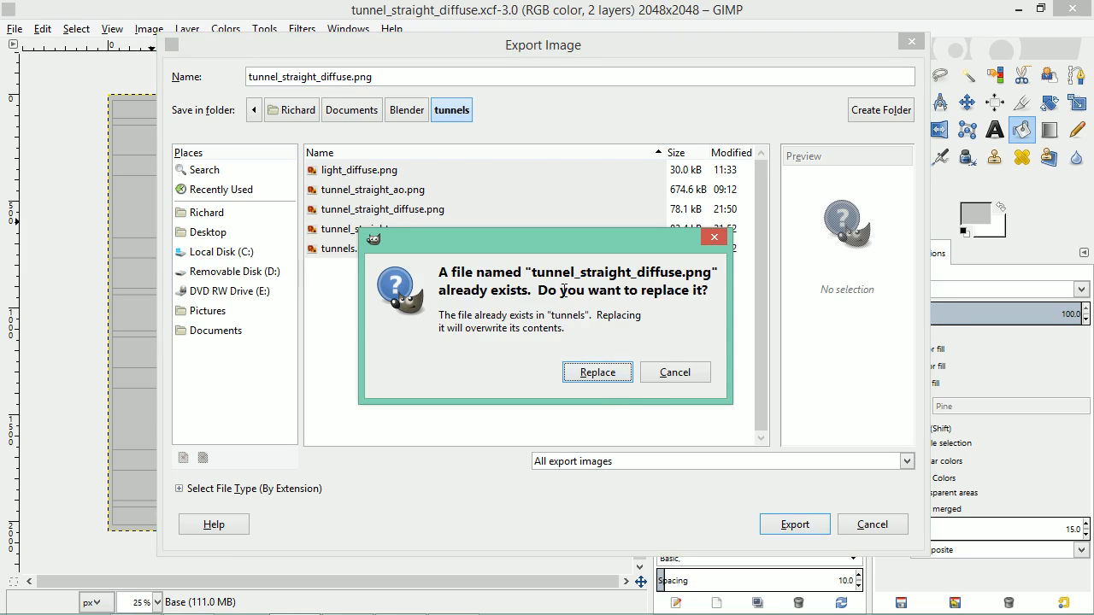
pyautogui.click(598, 372)
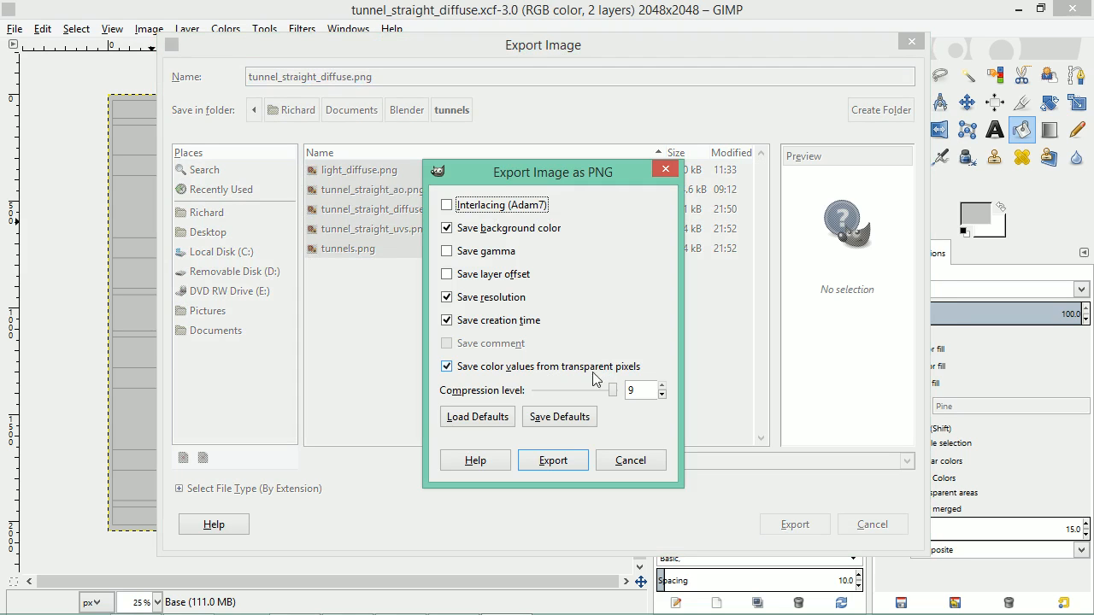
pyautogui.click(556, 459)
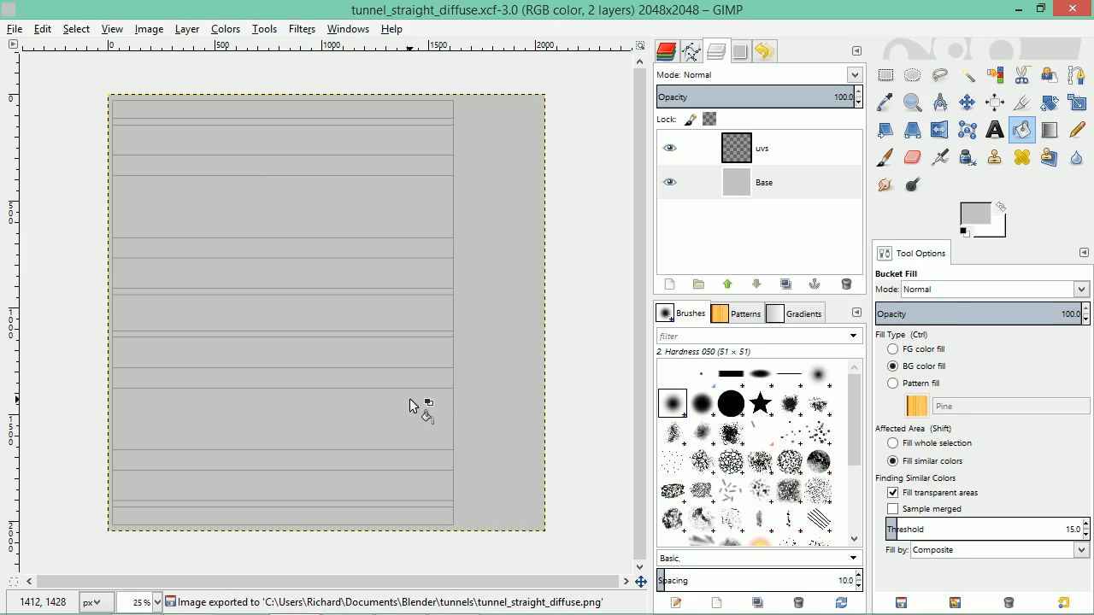
pyautogui.hotkey('ctrl', 'e')
# Switch to Blender and reload the tunnel_straight_diffuse image in the UV/Image Editor
pyautogui.click(1019, 13)
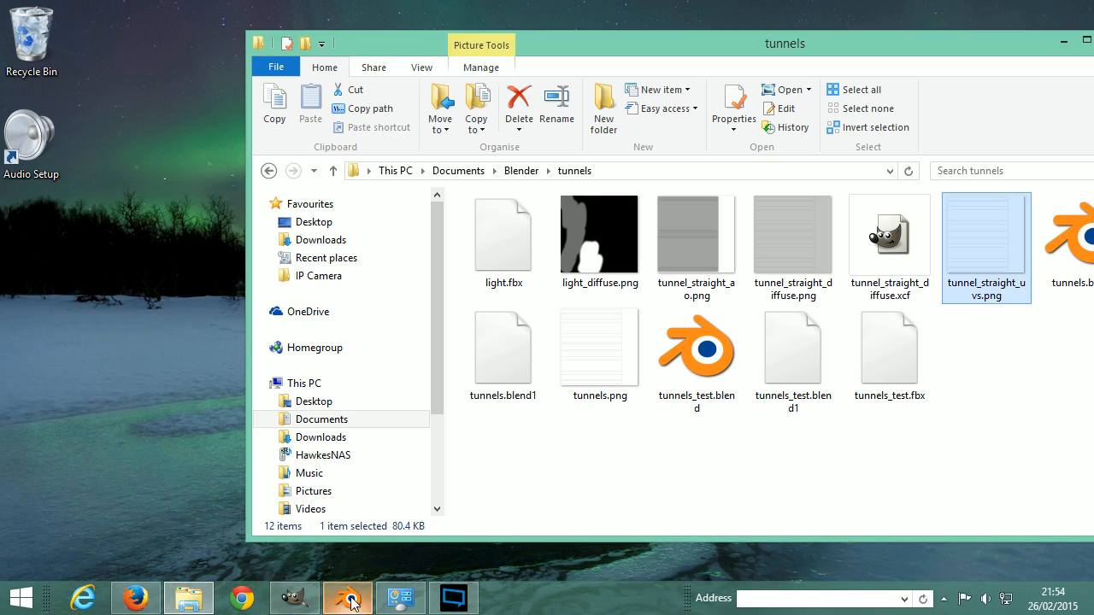
pyautogui.click(350, 598)
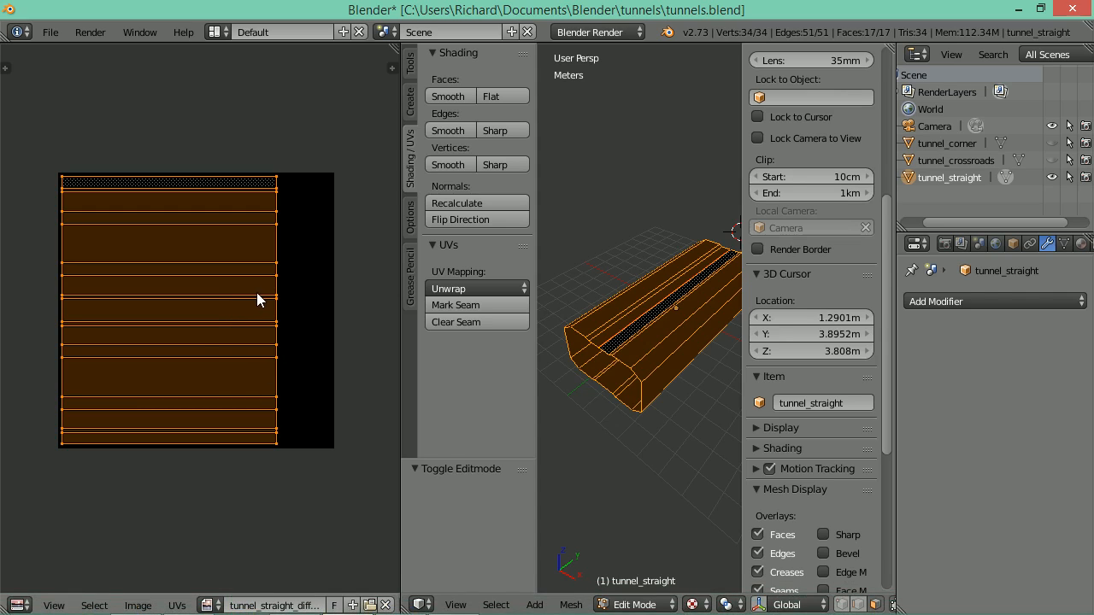
pyautogui.hotkey('alt', 'r')
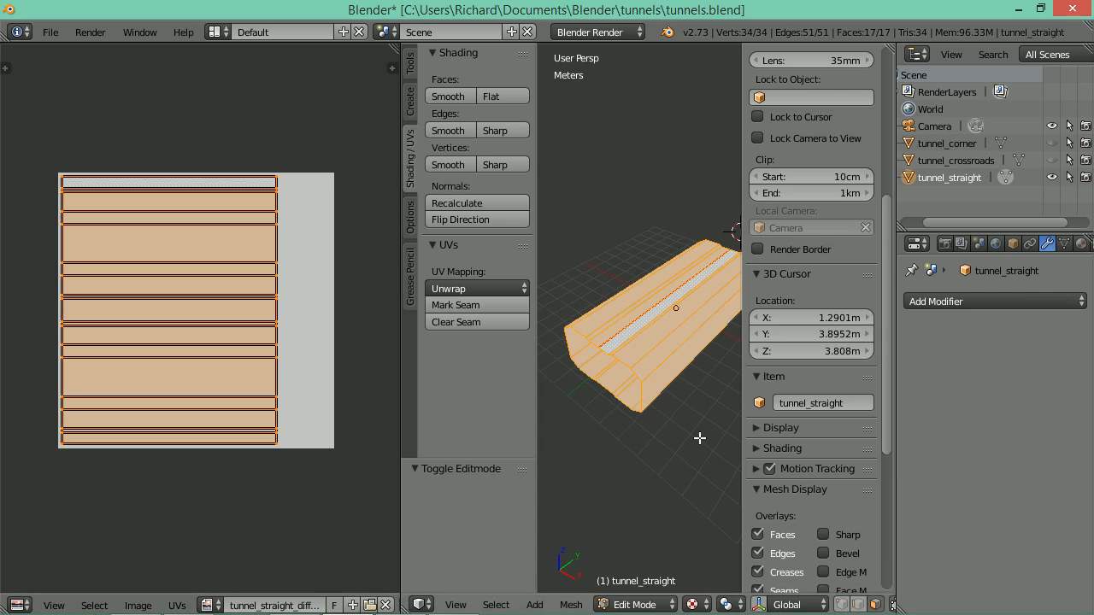
# Leave Edit Mode, hide the 3D view's side panels and widen the UV/Image Editor to inspect the textured tunnel
pyautogui.scroll(5, 694, 438)
pyautogui.scroll(-2, 693, 438)
pyautogui.press('Tab')
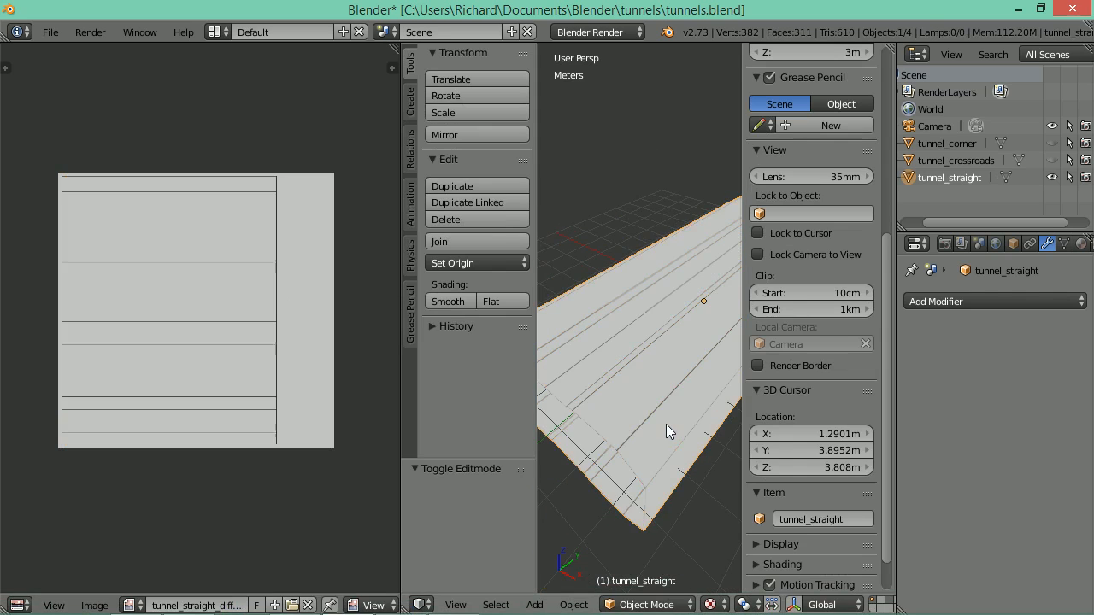
pyautogui.moveTo(665, 424)
pyautogui.mouseDown()
pyautogui.moveTo(701, 396)
pyautogui.moveTo(640, 435)
pyautogui.moveTo(645, 416)
pyautogui.moveTo(684, 410)
pyautogui.moveTo(673, 420)
pyautogui.mouseUp()
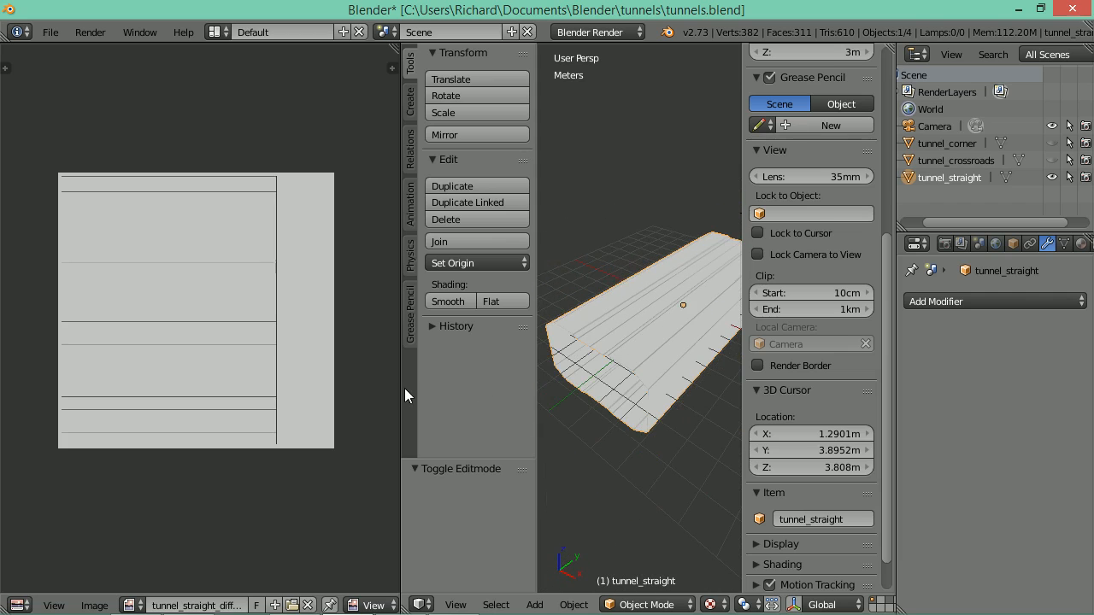
pyautogui.press('n')
pyautogui.press('t')
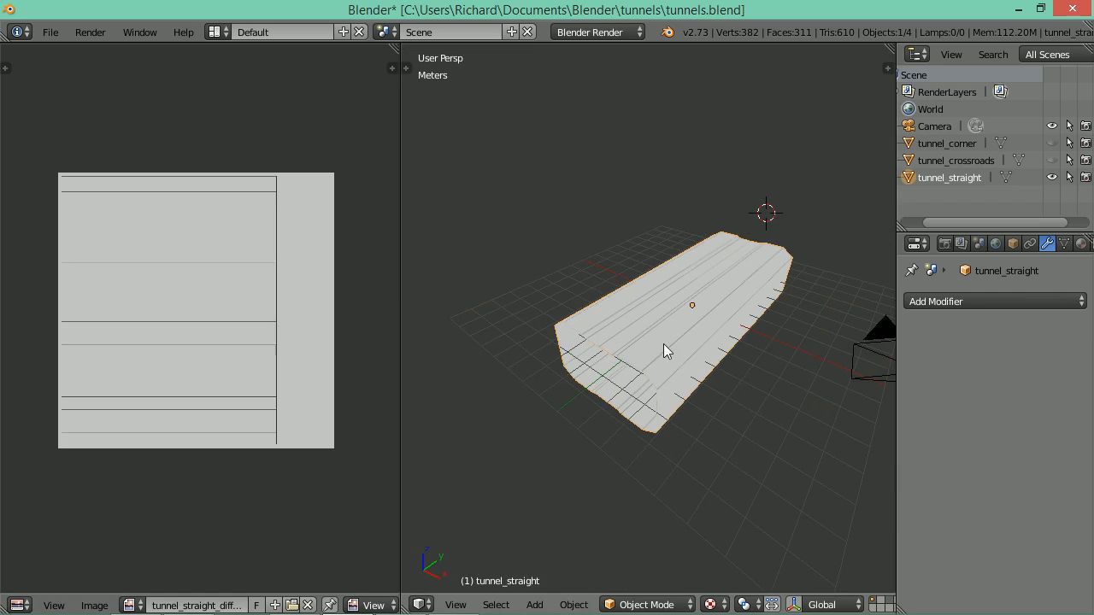
pyautogui.scroll(2, 785, 359)
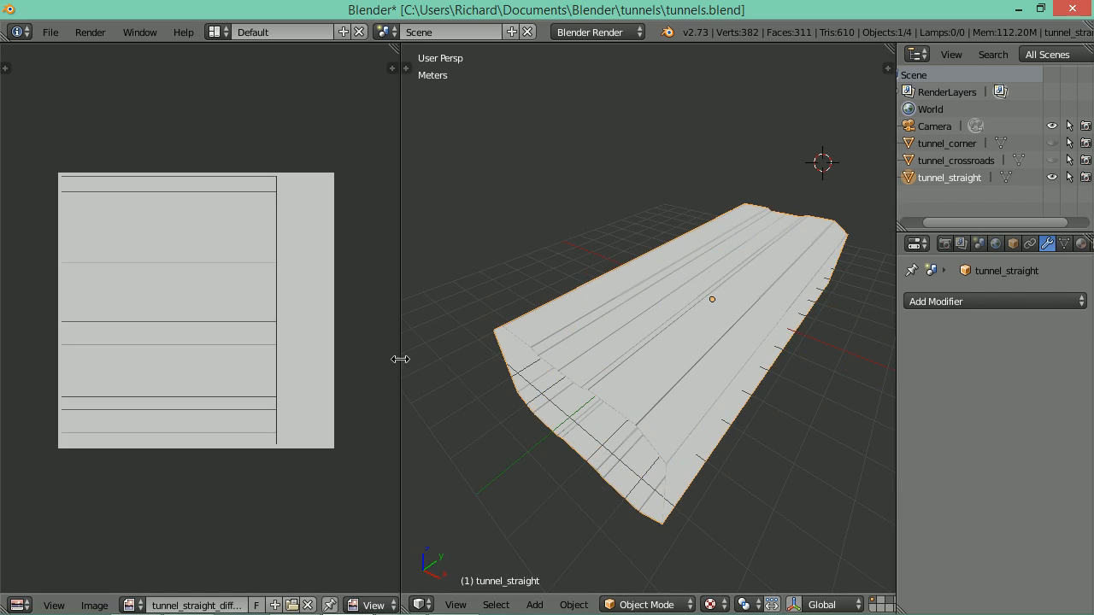
pyautogui.moveTo(400, 362); pyautogui.dragTo(469, 361)
pyautogui.moveTo(779, 338); pyautogui.dragTo(664, 346)
pyautogui.scroll(2, 452, 384)
# Switch back to GIMP, hide the uvs layer and re-export tunnel_straight_diffuse.png
pyautogui.hotkey('alt', 'Tab')
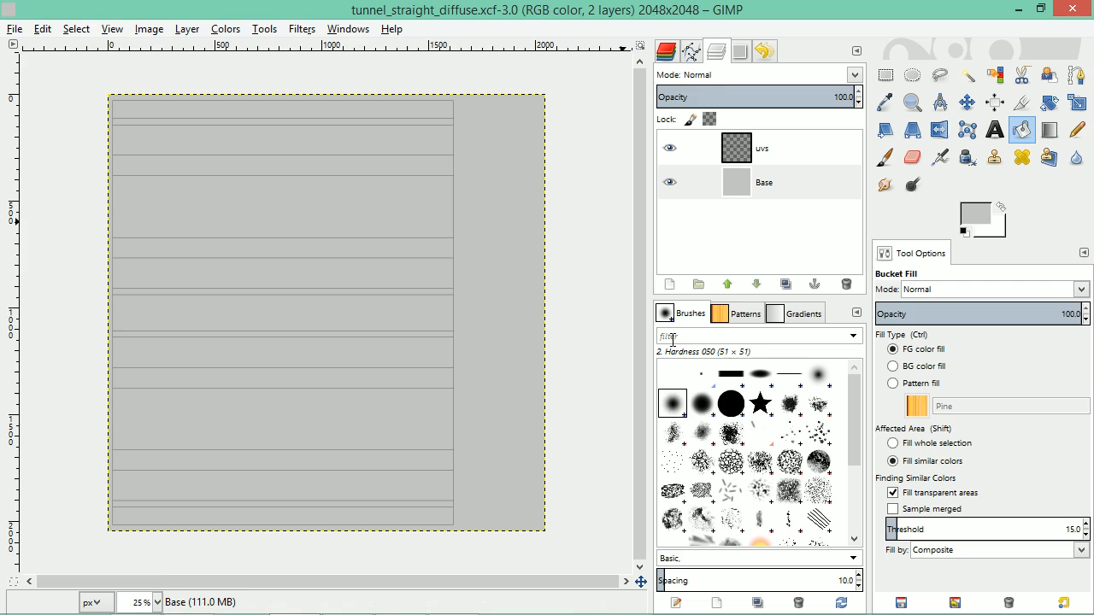
pyautogui.click(668, 149)
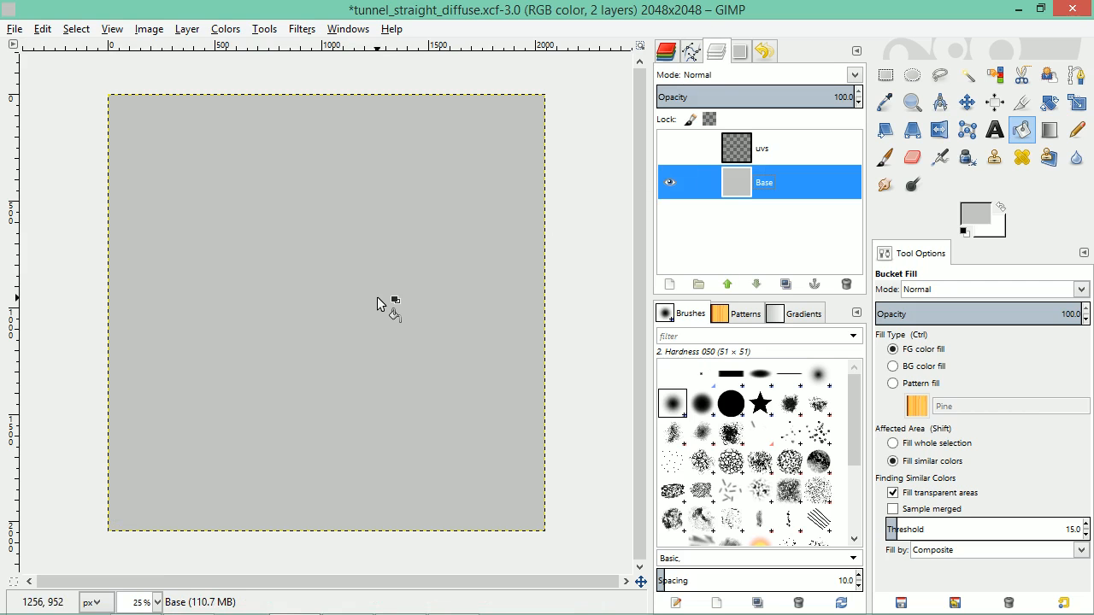
pyautogui.hotkey('ctrl', 'e')
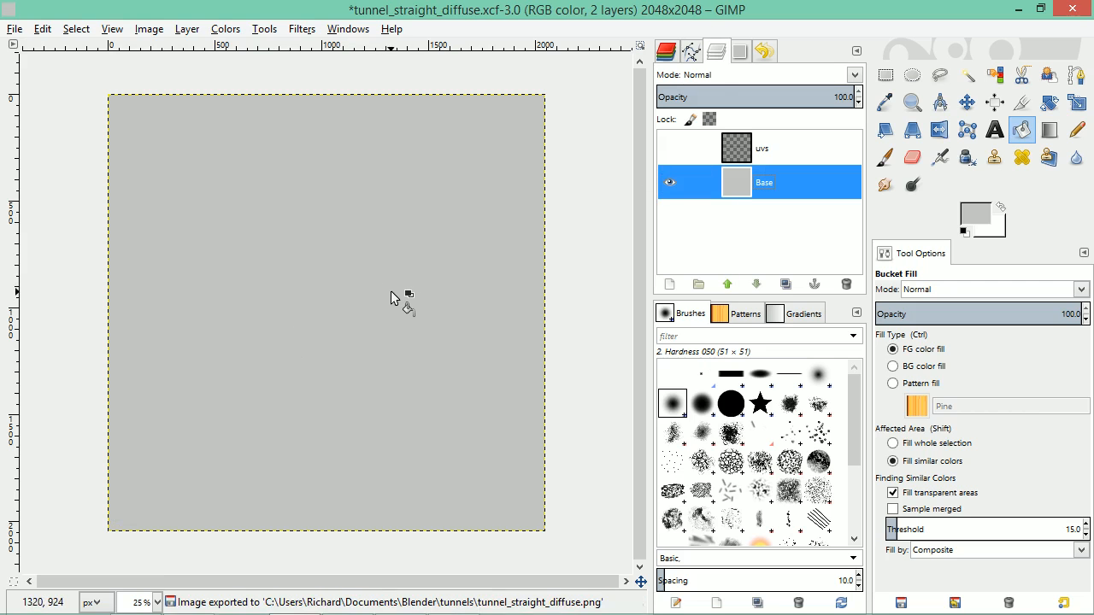
# Switch to Blender, reload the diffuse image without UV lines and check it on the tunnel
pyautogui.hotkey('alt', 'Tab')
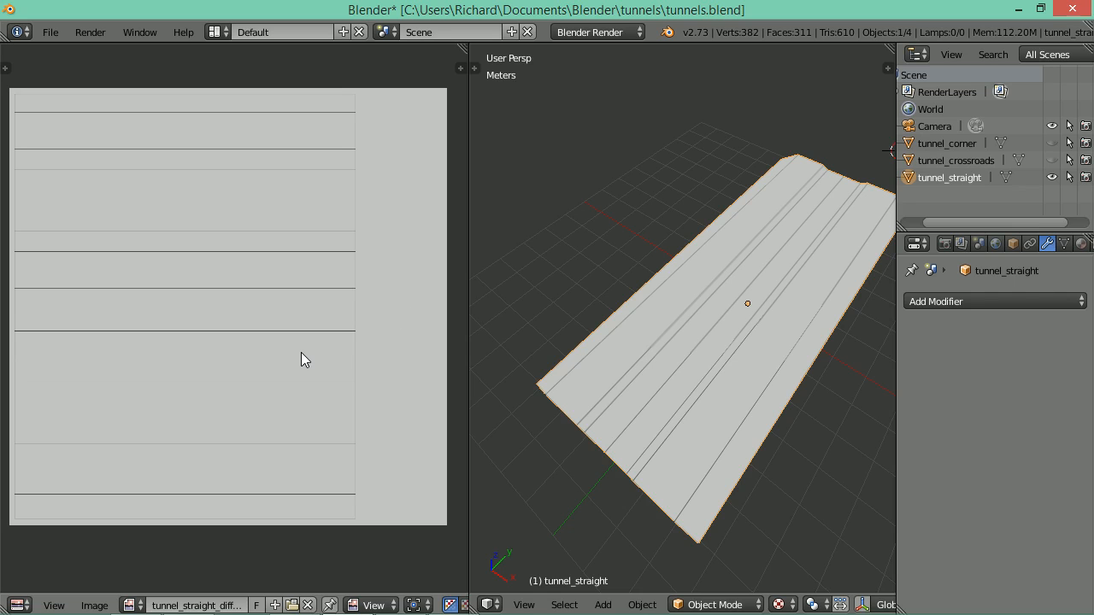
pyautogui.hotkey('alt', 'r')
pyautogui.moveTo(658, 304); pyautogui.dragTo(699, 316)
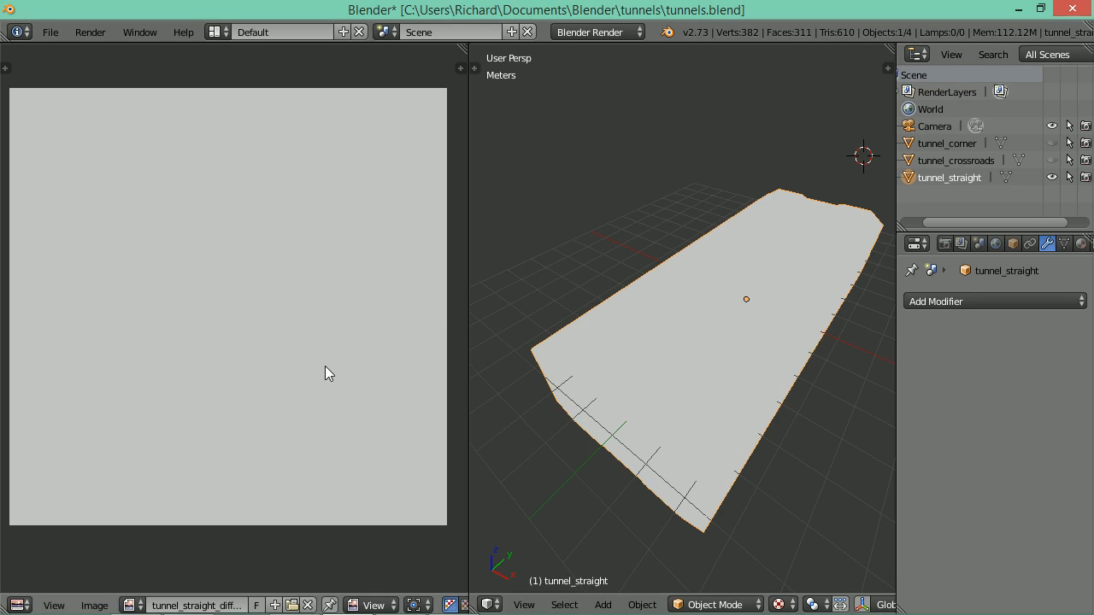
# Switch to GIMP and apply RGB Noise to the Base layer with red 0.83, green 0.84 and blue 0.84
pyautogui.hotkey('alt', 'Tab')
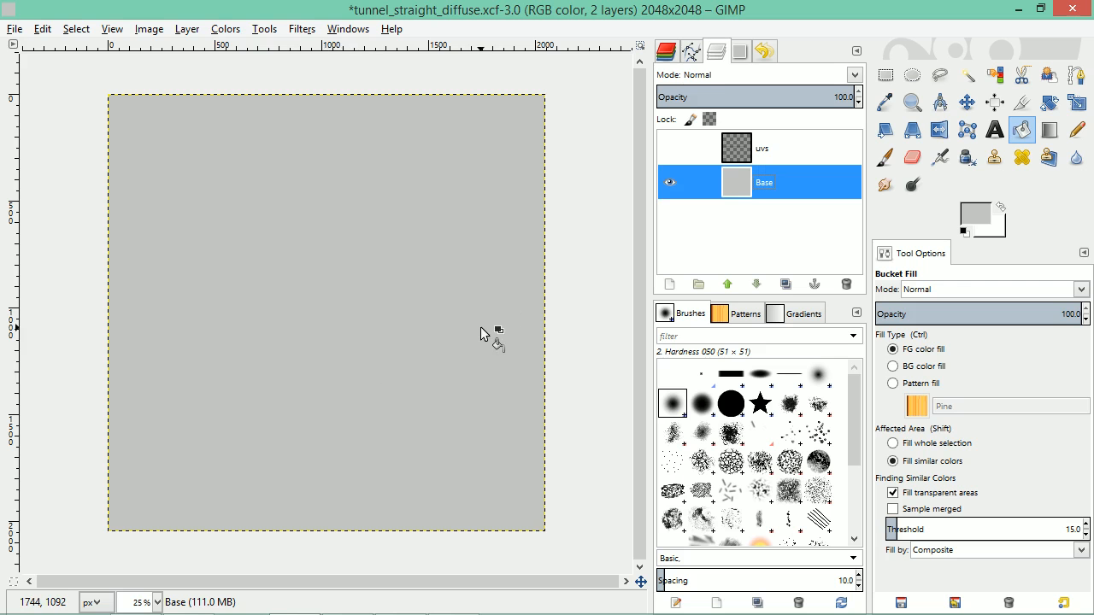
pyautogui.click(304, 31)
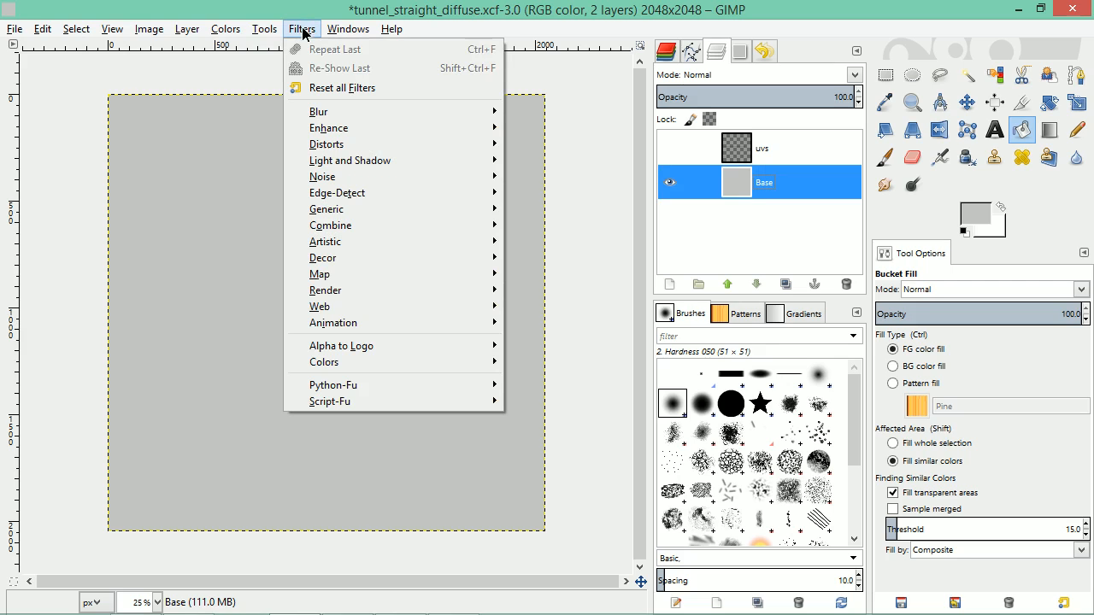
pyautogui.moveTo(357, 177)
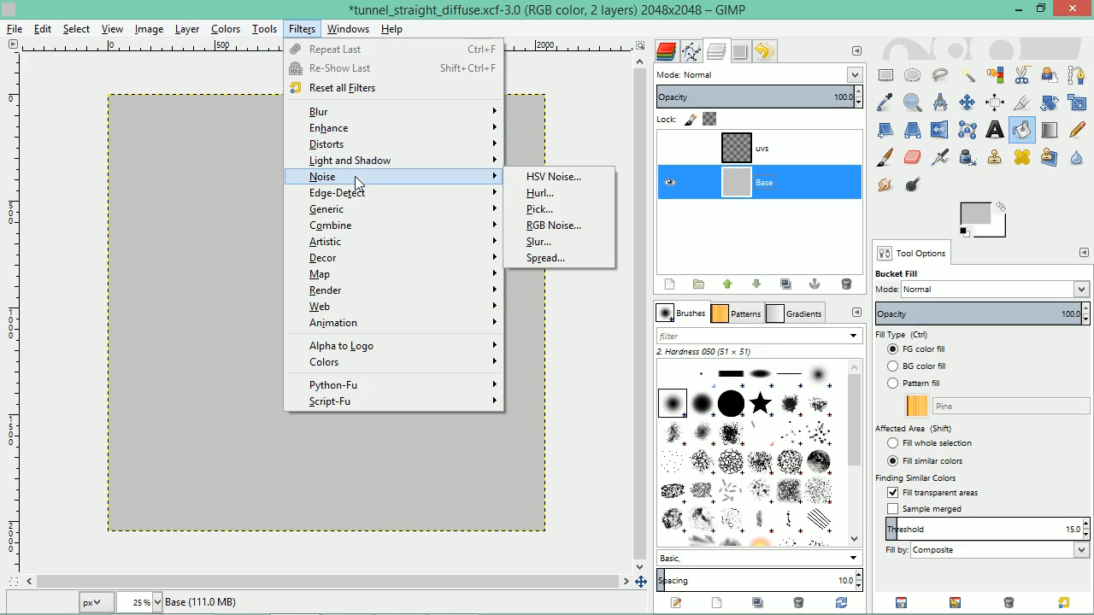
pyautogui.click(586, 225)
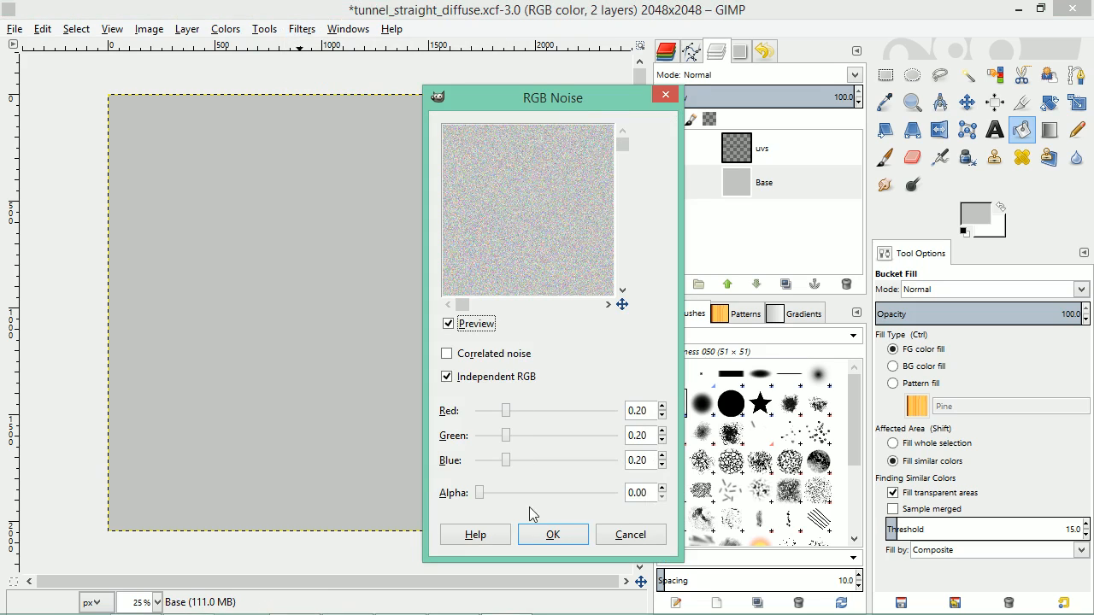
pyautogui.moveTo(505, 460); pyautogui.dragTo(590, 460)
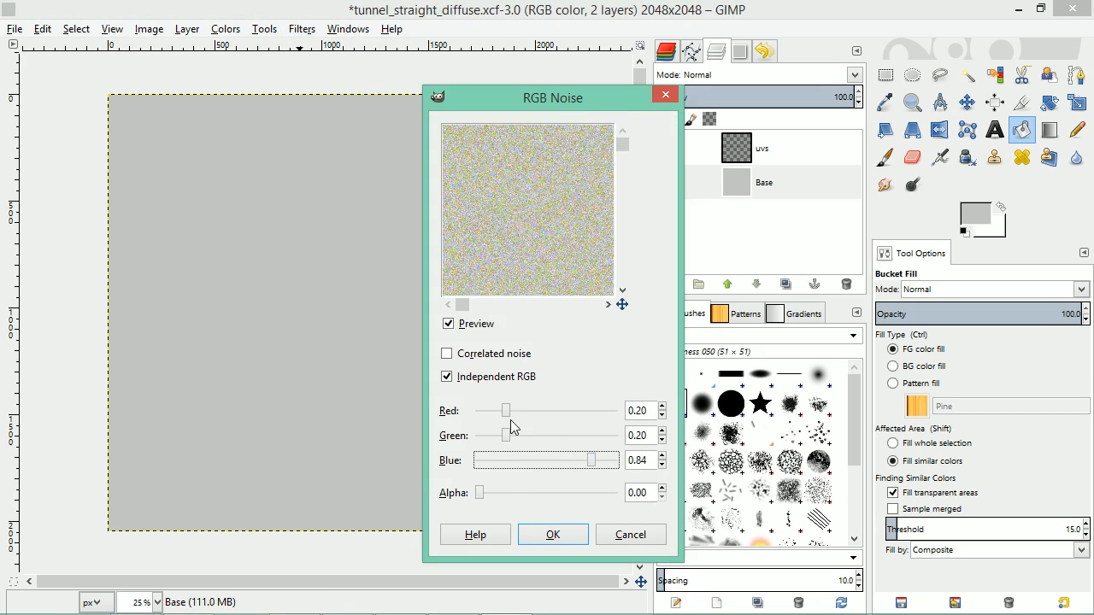
pyautogui.moveTo(505, 435); pyautogui.dragTo(594, 440)
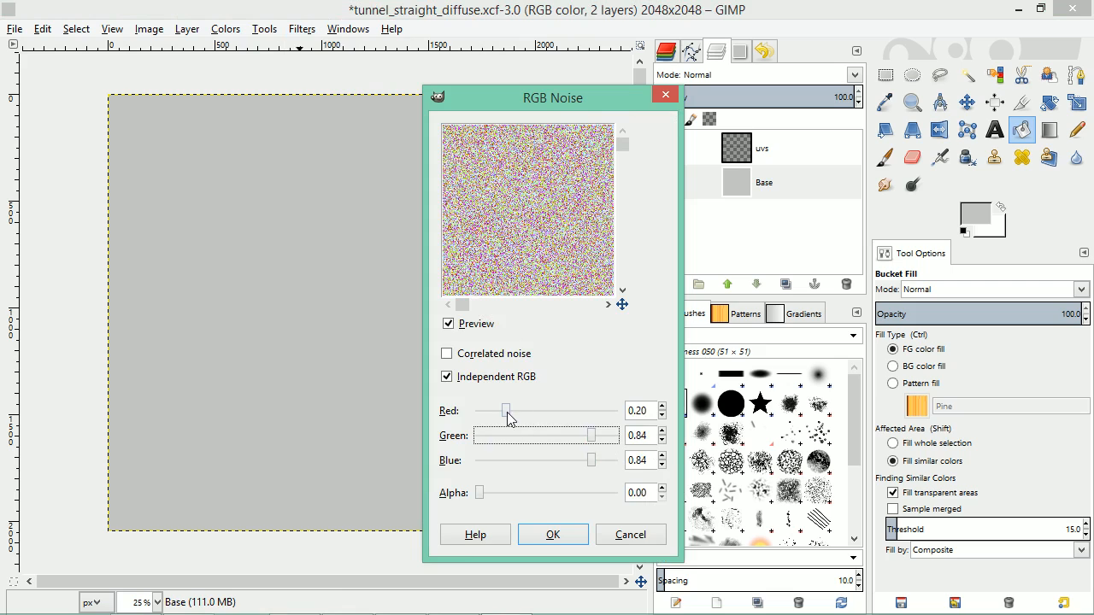
pyautogui.moveTo(506, 417); pyautogui.dragTo(595, 419)
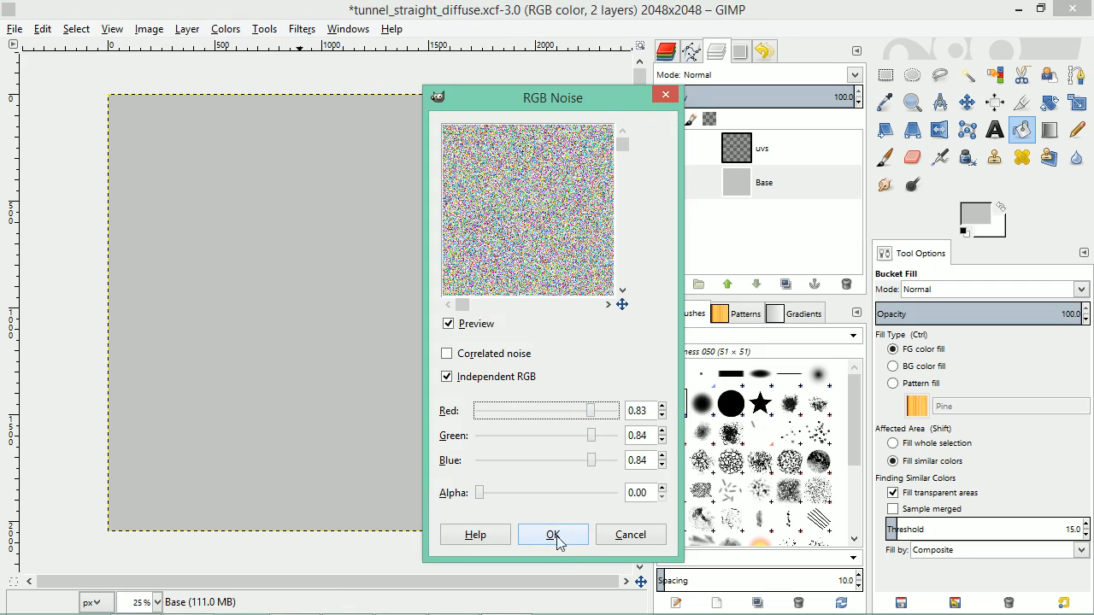
pyautogui.click(553, 535)
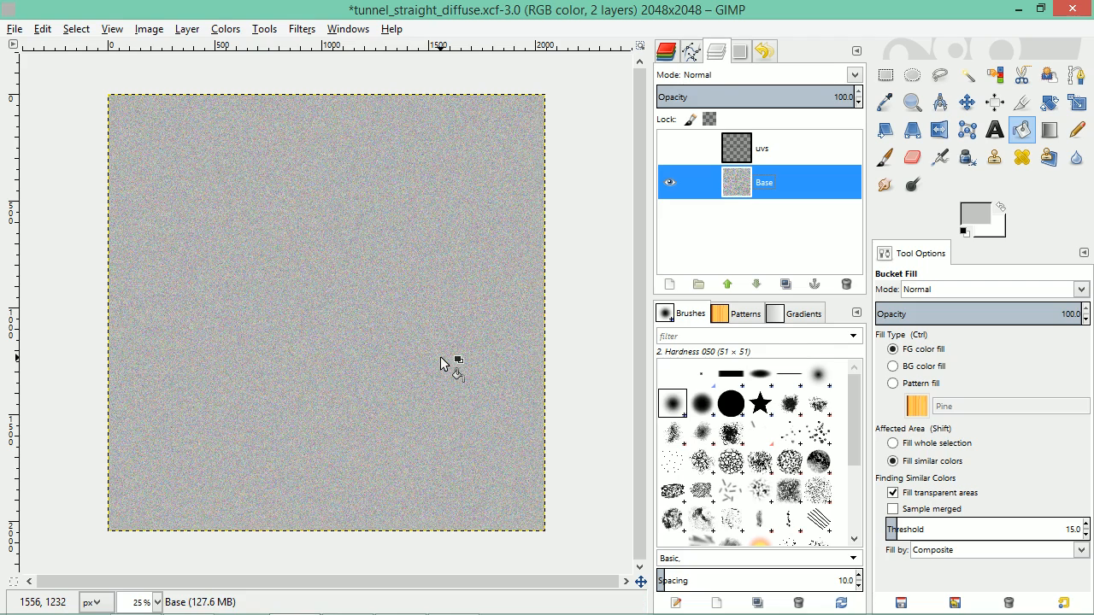
pyautogui.scroll(2, 390, 298)
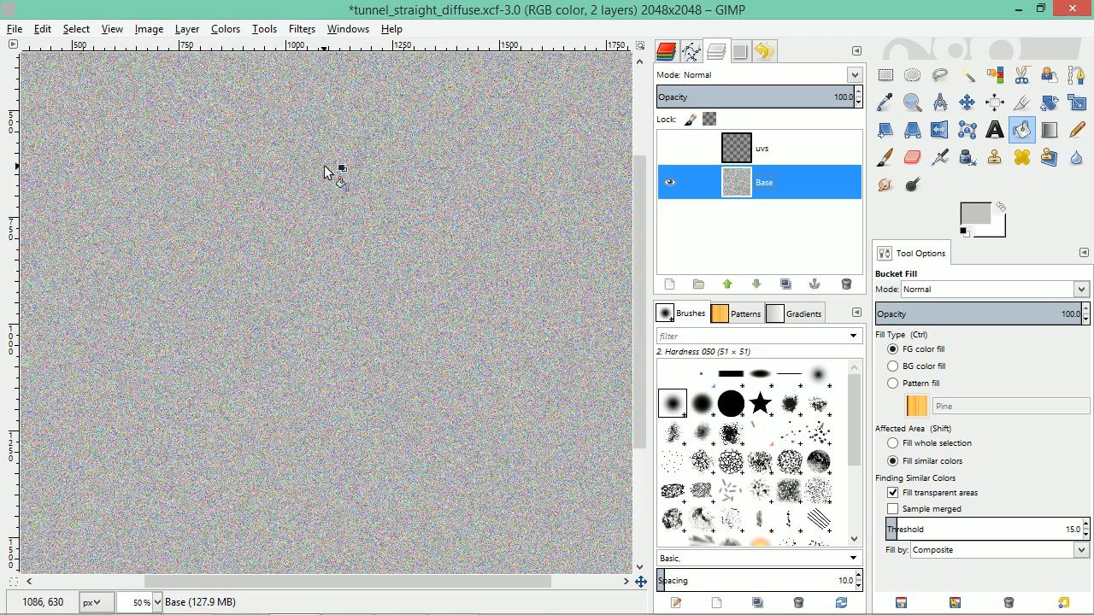
pyautogui.scroll(-2, 293, 285)
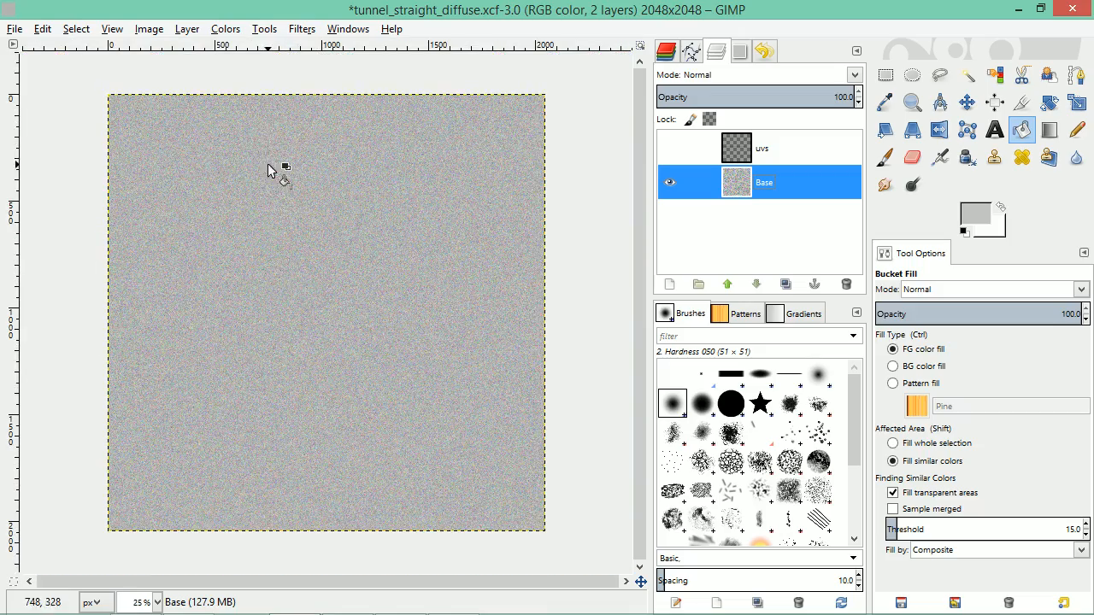
# Desaturate the noisy Base layer to shades of grey and re-export tunnel_straight_diffuse.png
pyautogui.click(301, 30)
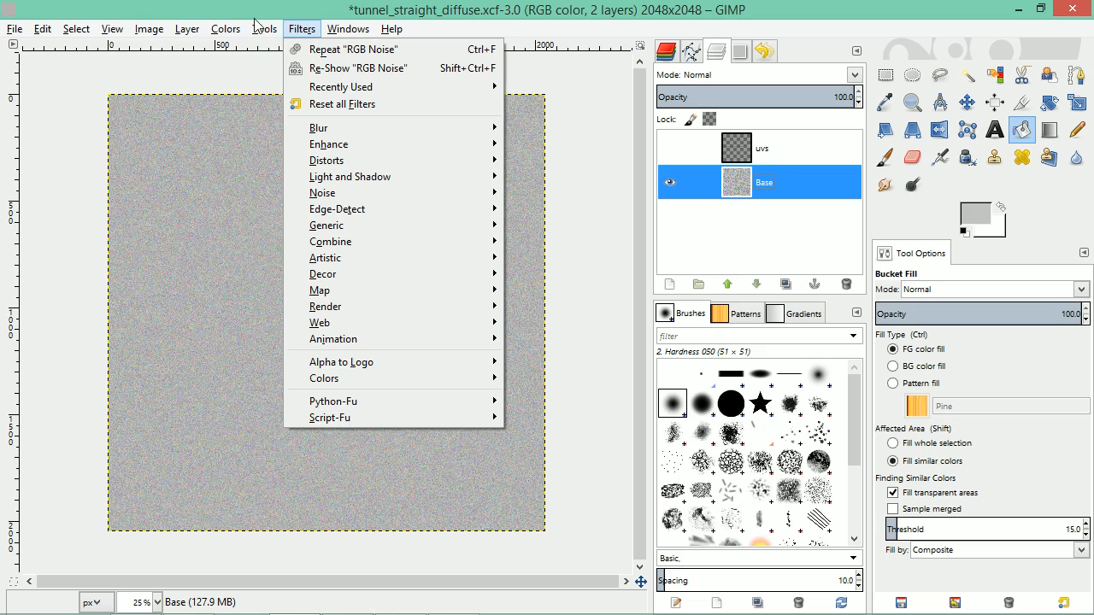
pyautogui.moveTo(215, 34)
pyautogui.click(256, 215)
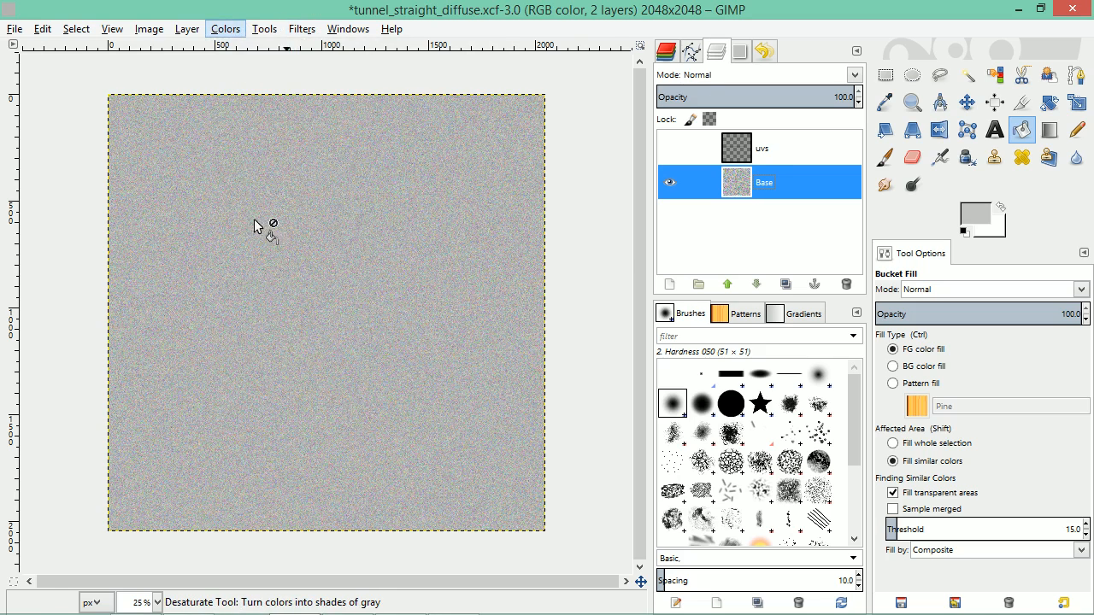
pyautogui.moveTo(455, 251); pyautogui.dragTo(634, 171)
pyautogui.click(620, 270)
pyautogui.click(603, 287)
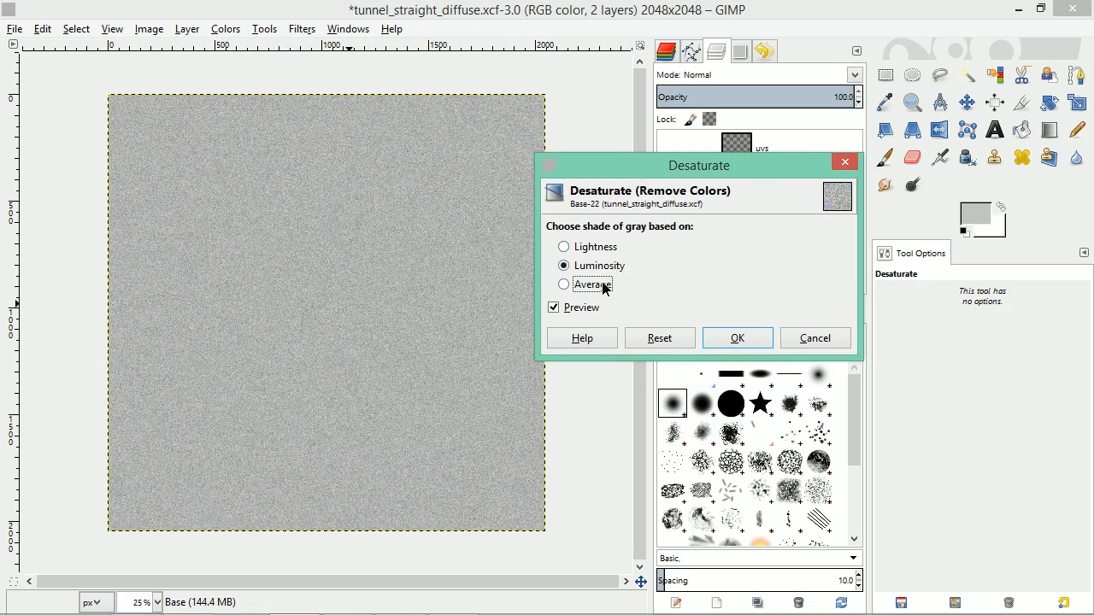
pyautogui.click(737, 338)
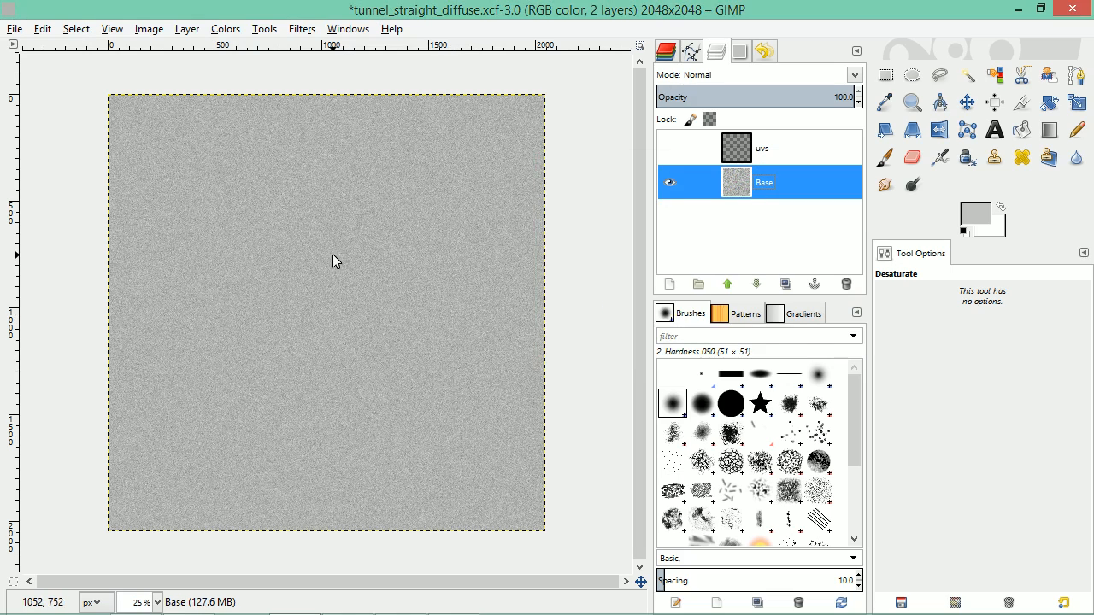
pyautogui.hotkey('ctrl', 'e')
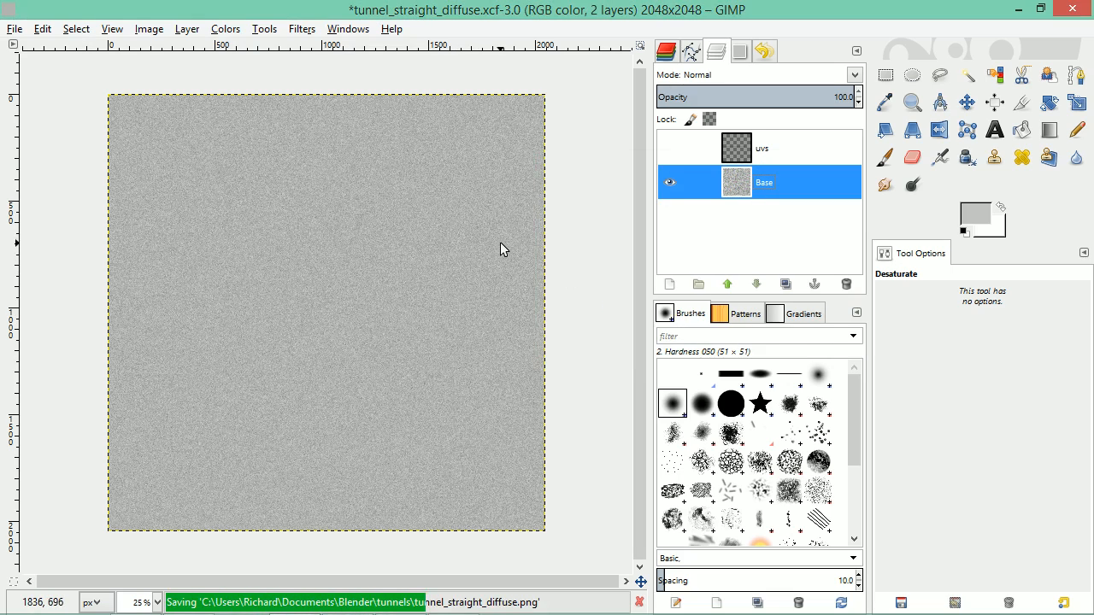
# Switch to Blender, reload the diffuse image and inspect the grey noise on the tunnel up close
pyautogui.hotkey('alt', 'Tab')
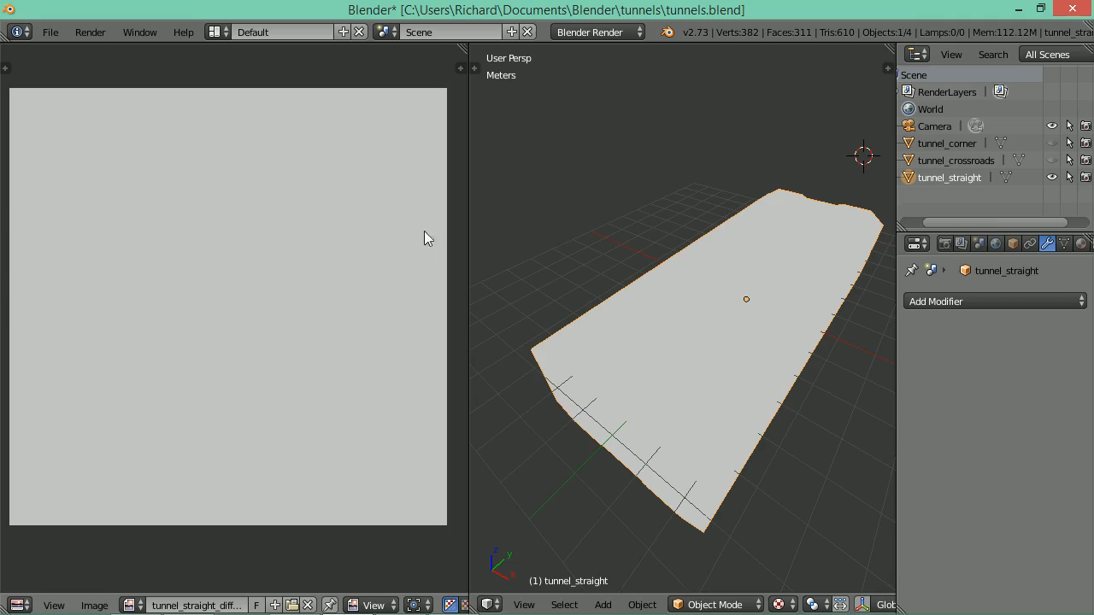
pyautogui.hotkey('alt', 'r')
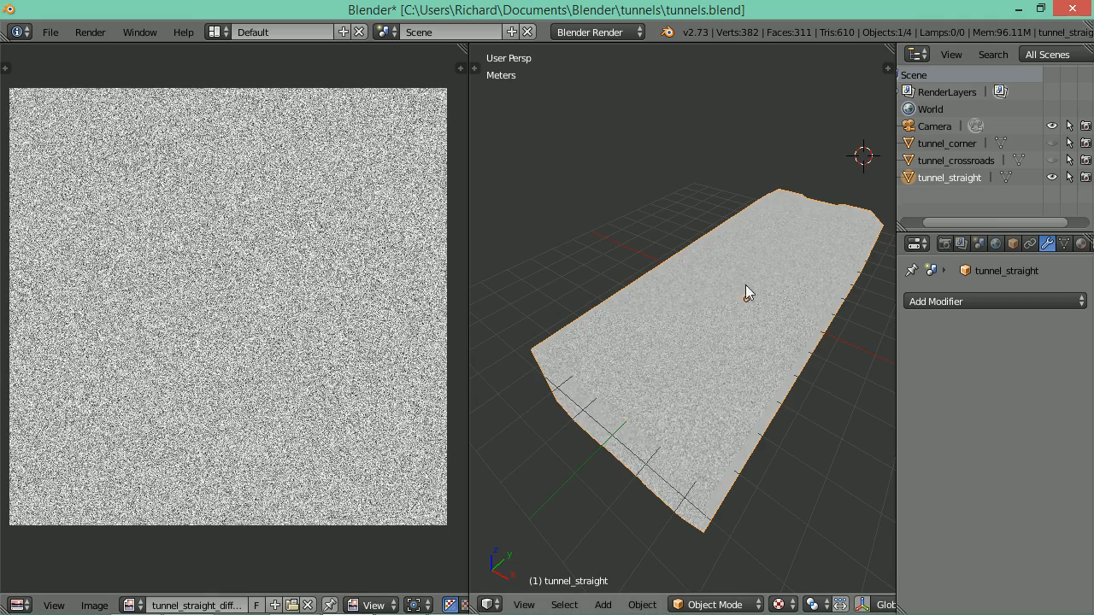
pyautogui.moveTo(671, 277); pyautogui.dragTo(606, 302)
pyautogui.scroll(4, 654, 295)
pyautogui.scroll(3, 807, 331)
pyautogui.scroll(-2, 787, 314)
pyautogui.scroll(-3, 614, 278)
# Switch back to GIMP, apply the basic Blur filter to the Base layer and re-export tunnel_straight_diffuse.png
pyautogui.hotkey('alt', 'Tab')
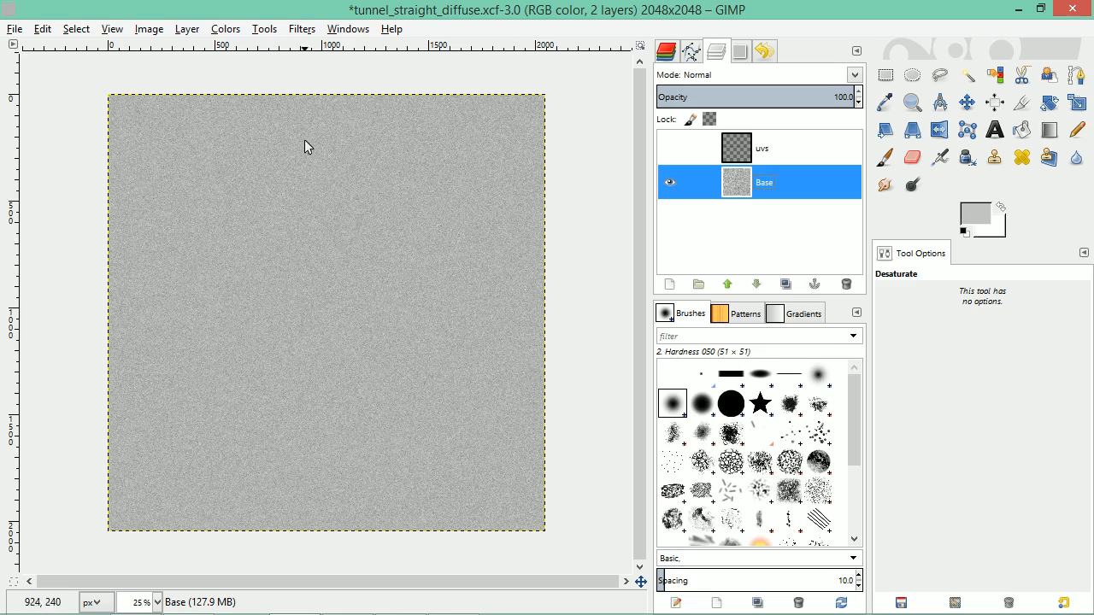
pyautogui.click(301, 32)
pyautogui.moveTo(354, 129)
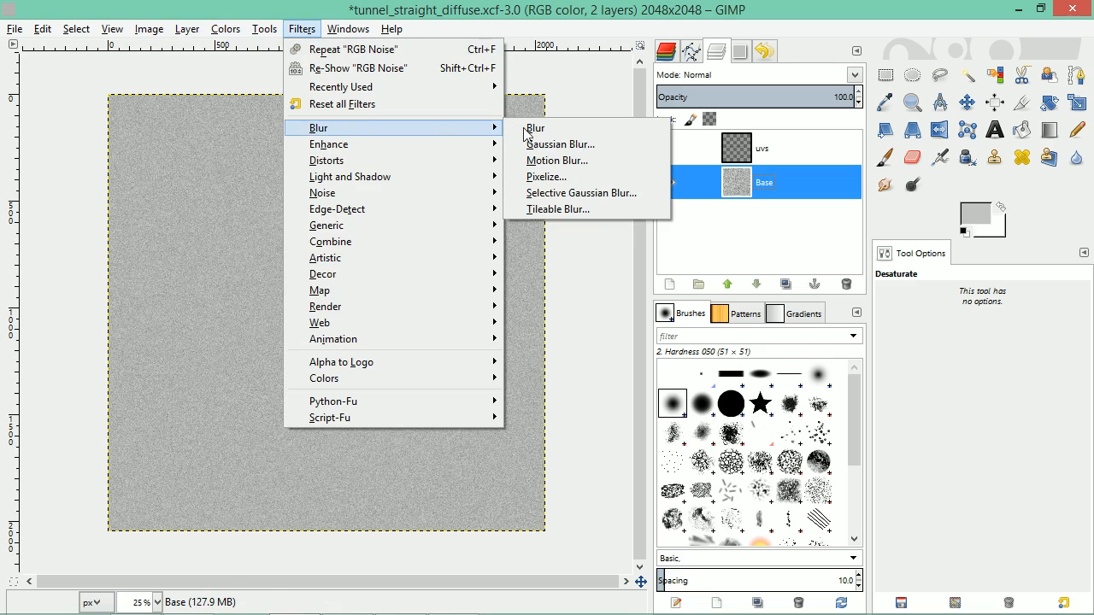
pyautogui.click(541, 130)
pyautogui.scroll(3, 378, 235)
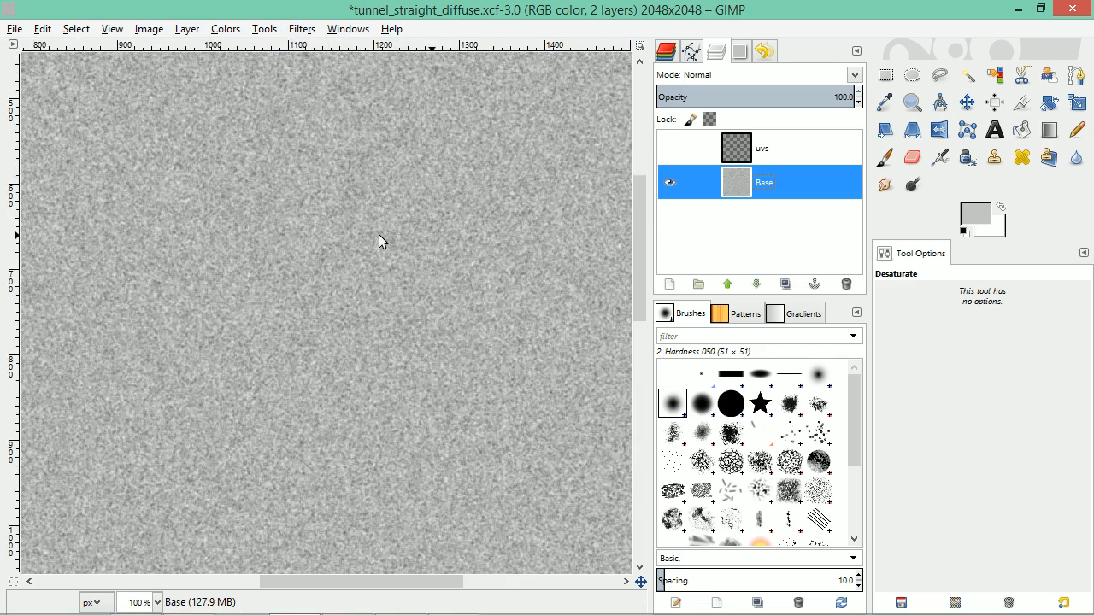
pyautogui.scroll(-5, 378, 234)
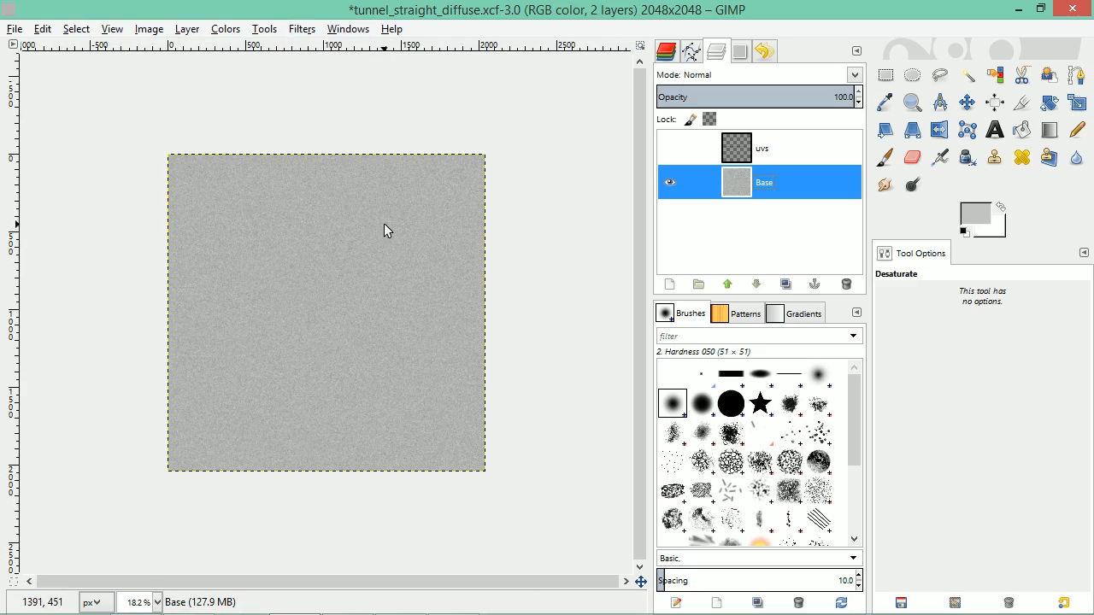
pyautogui.hotkey('ctrl', 'e')
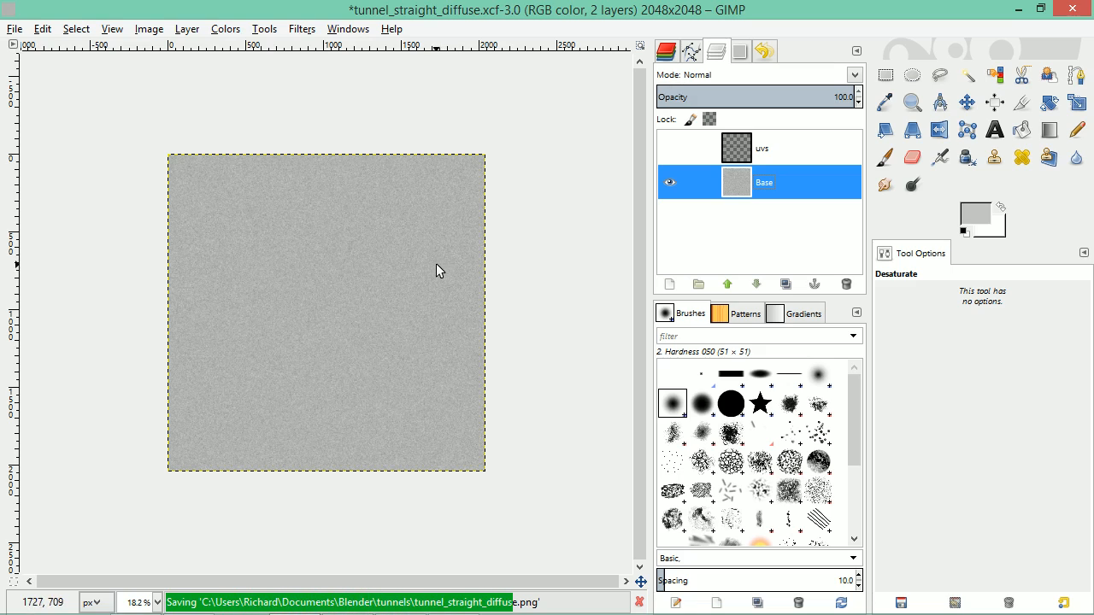
# Switch to Blender, reload the blurred diffuse image and examine the noise grain on the tunnel surface
pyautogui.hotkey('alt', 'Tab')
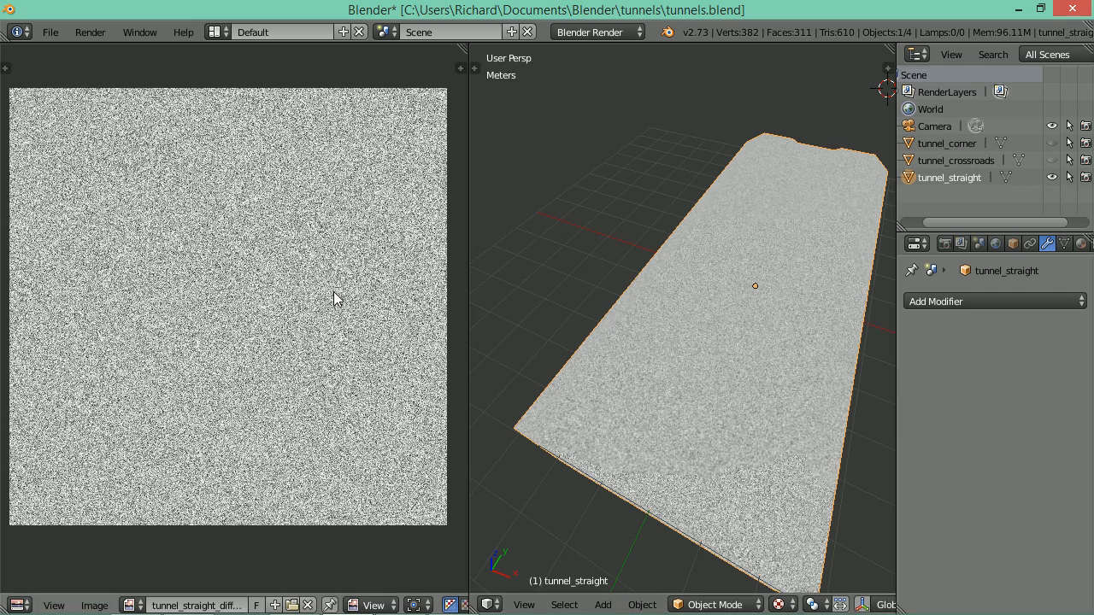
pyautogui.hotkey('alt', 'r')
pyautogui.scroll(5, 688, 279)
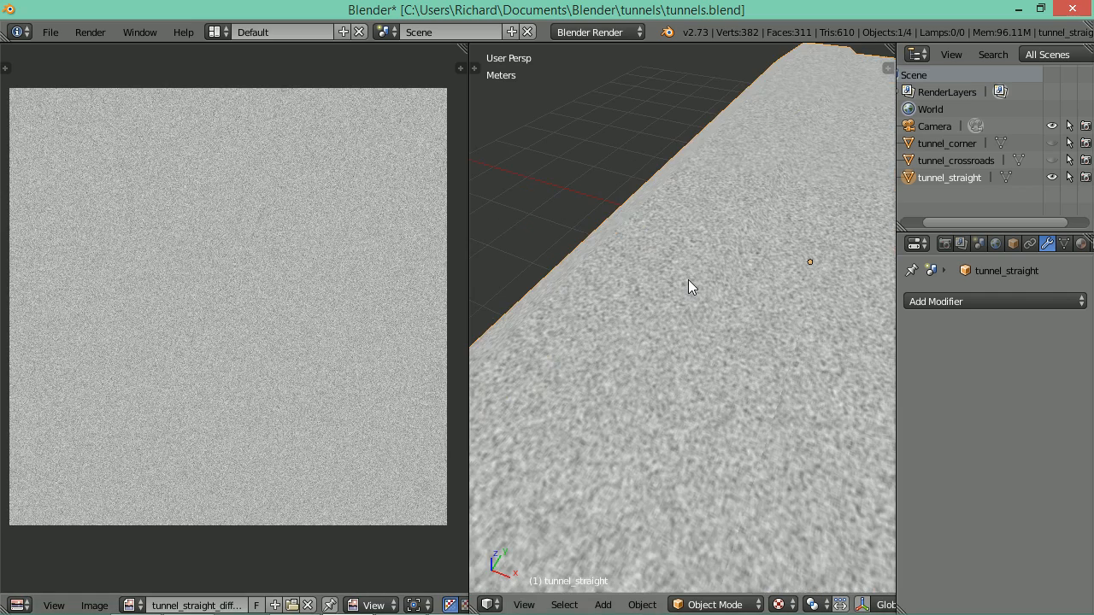
pyautogui.scroll(-5, 687, 275)
pyautogui.moveTo(686, 275); pyautogui.dragTo(658, 215)
pyautogui.scroll(5, 657, 216)
pyautogui.moveTo(545, 215); pyautogui.dragTo(619, 345)
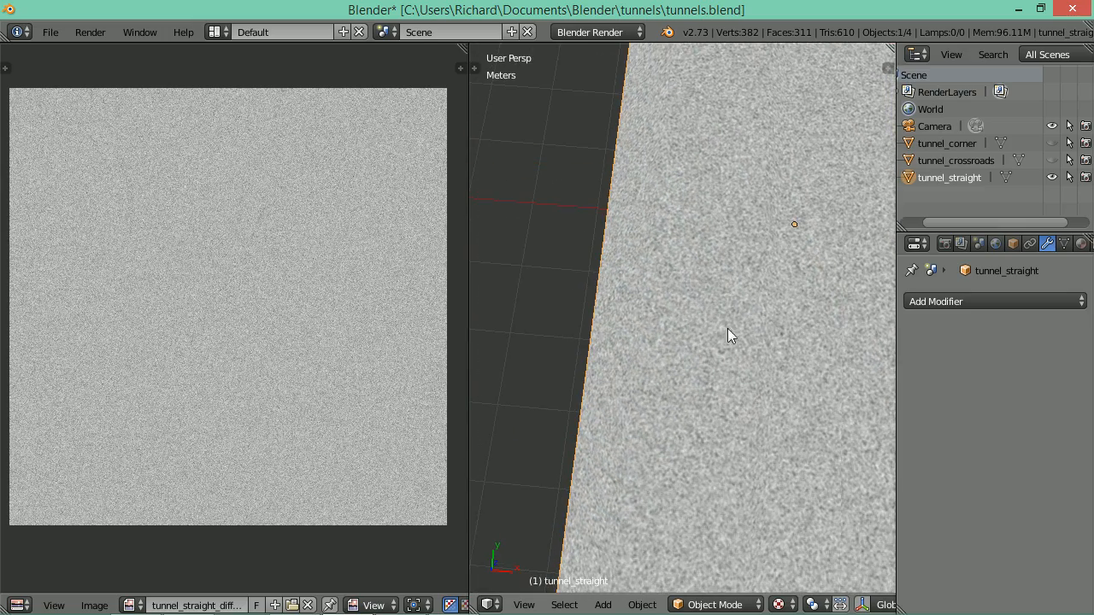
# Switch to GIMP, apply Small Tiles with 2 segments to the Base layer and re-export the diffuse PNG
pyautogui.hotkey('alt', 'Tab')
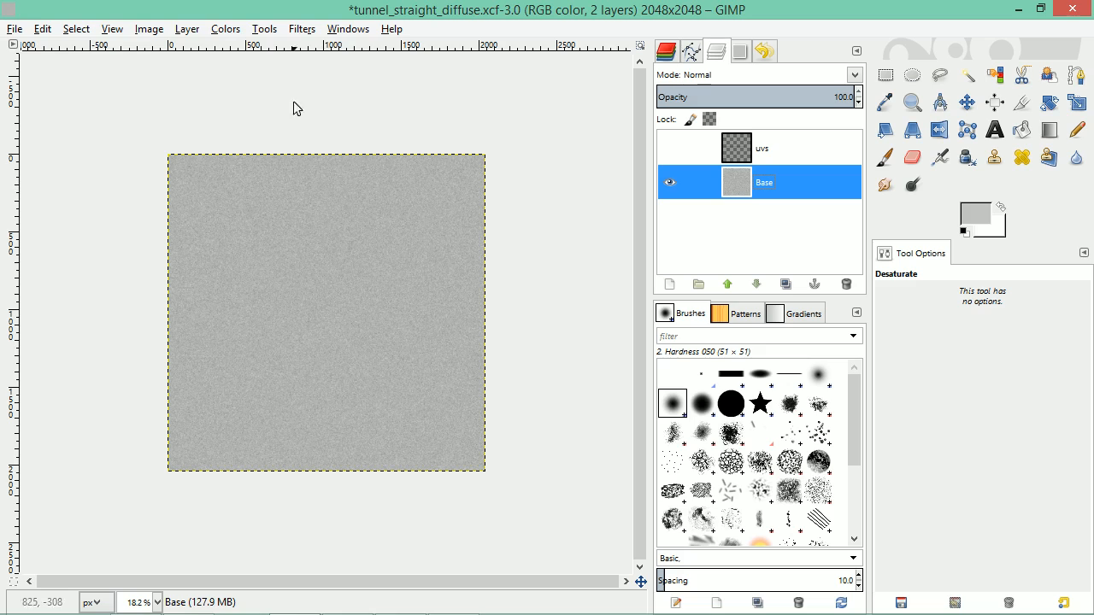
pyautogui.click(307, 29)
pyautogui.moveTo(374, 294)
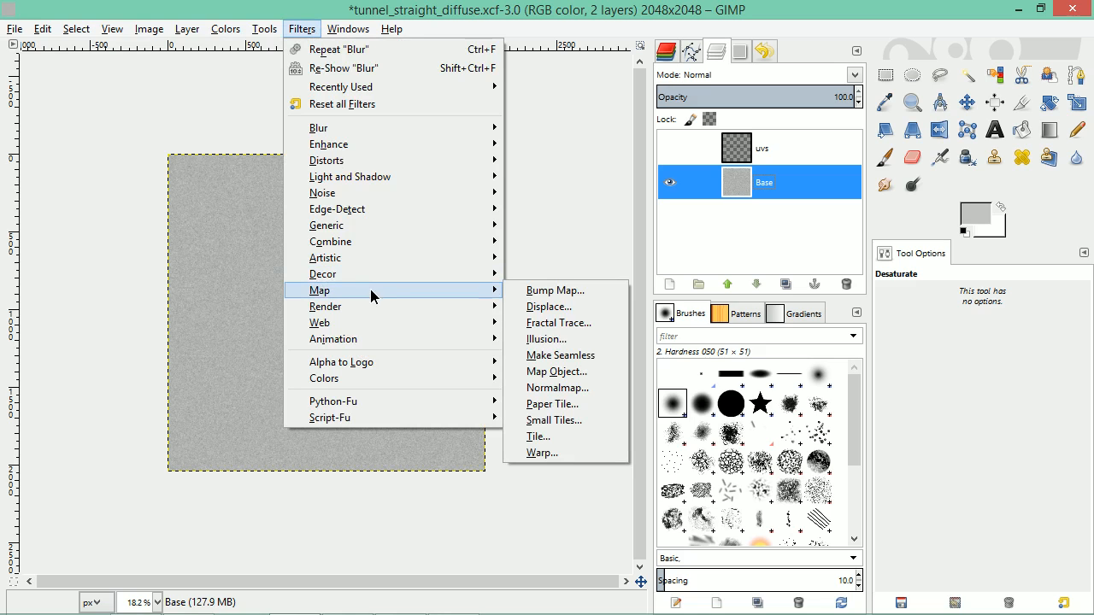
pyautogui.click(556, 420)
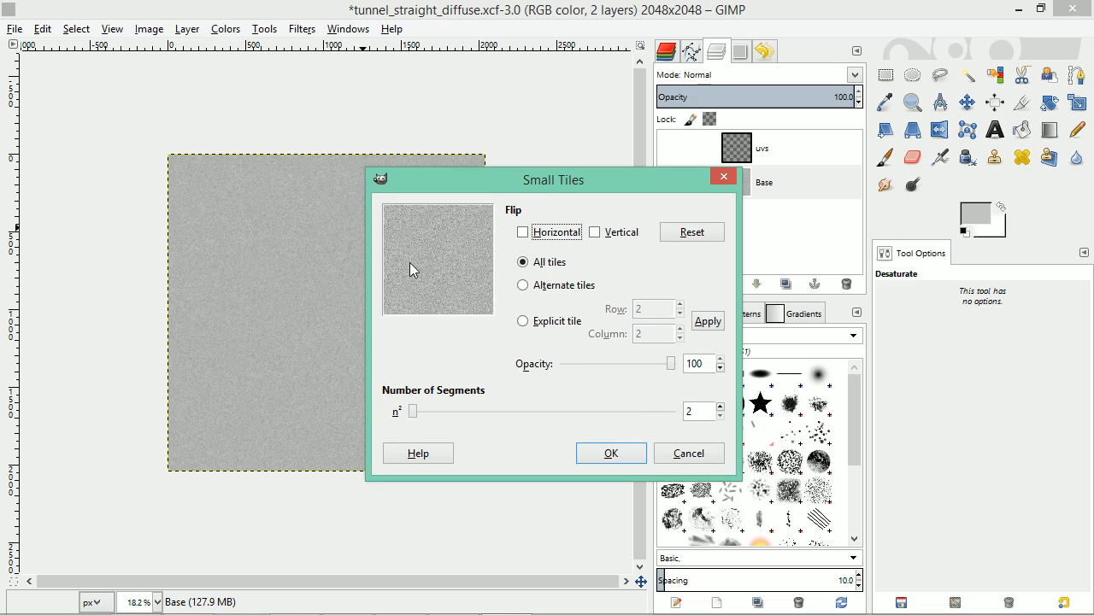
pyautogui.click(621, 457)
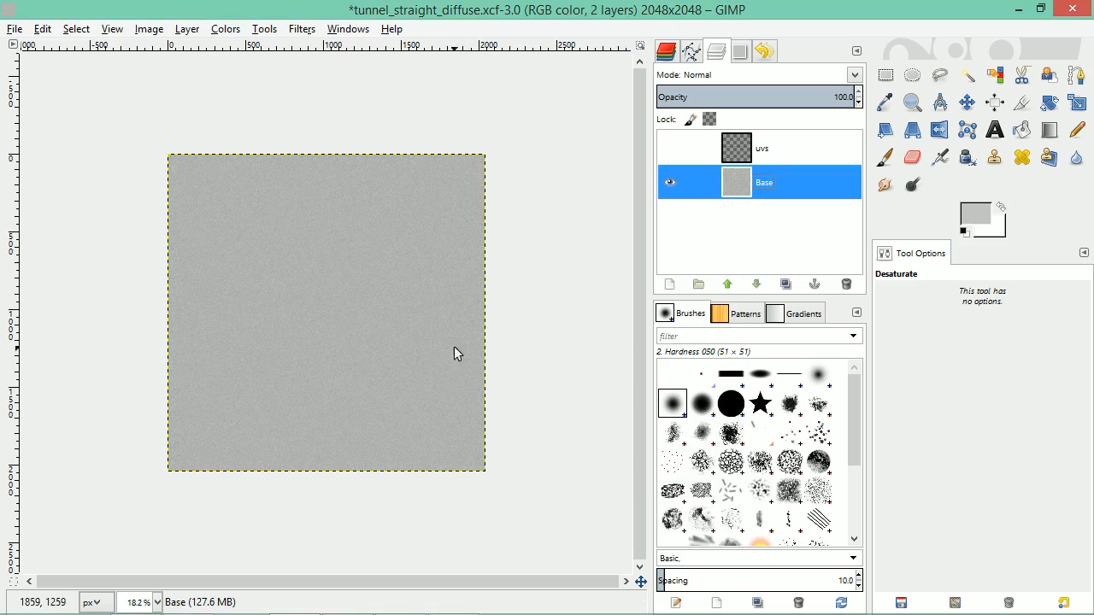
pyautogui.scroll(3, 367, 284)
pyautogui.scroll(-2, 368, 283)
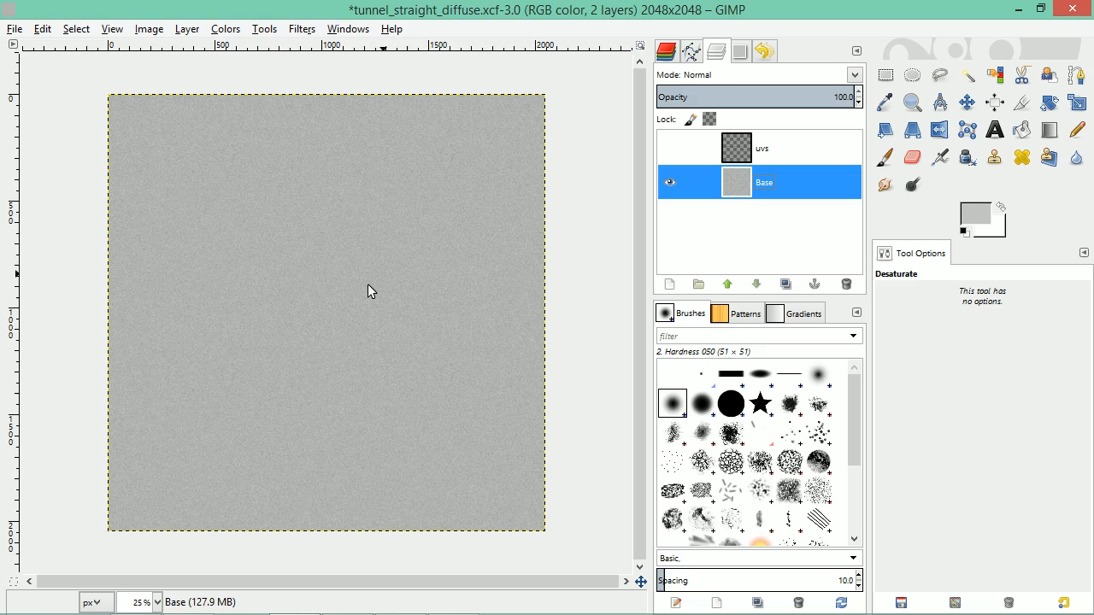
pyautogui.hotkey('ctrl', 'e')
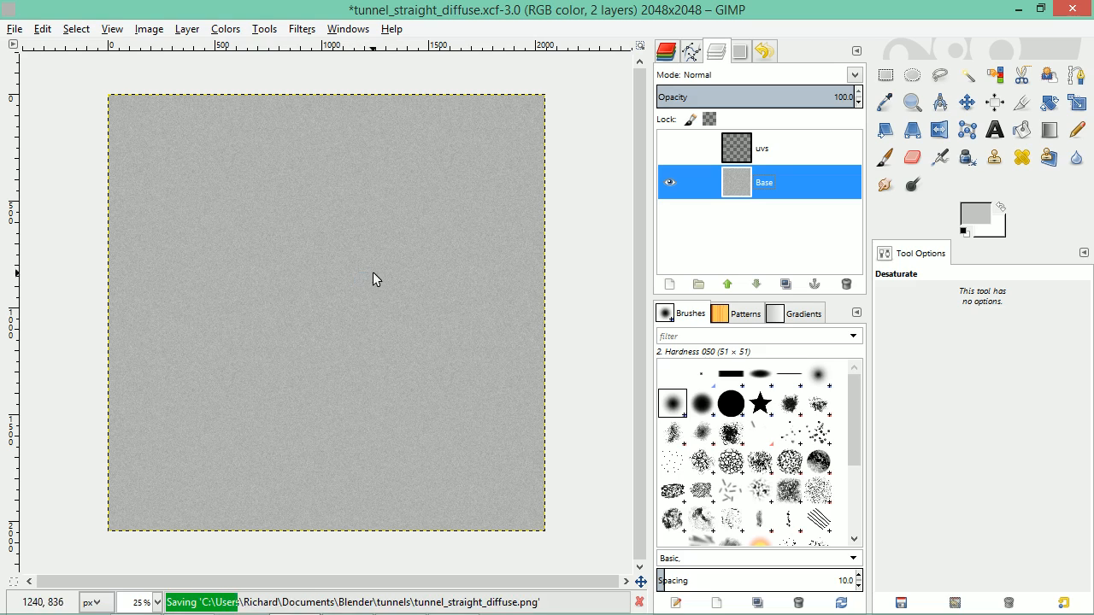
# Switch to Blender, reload the tiled diffuse image and inspect it on the tunnel from above and through its open end
pyautogui.hotkey('alt', 'Tab')
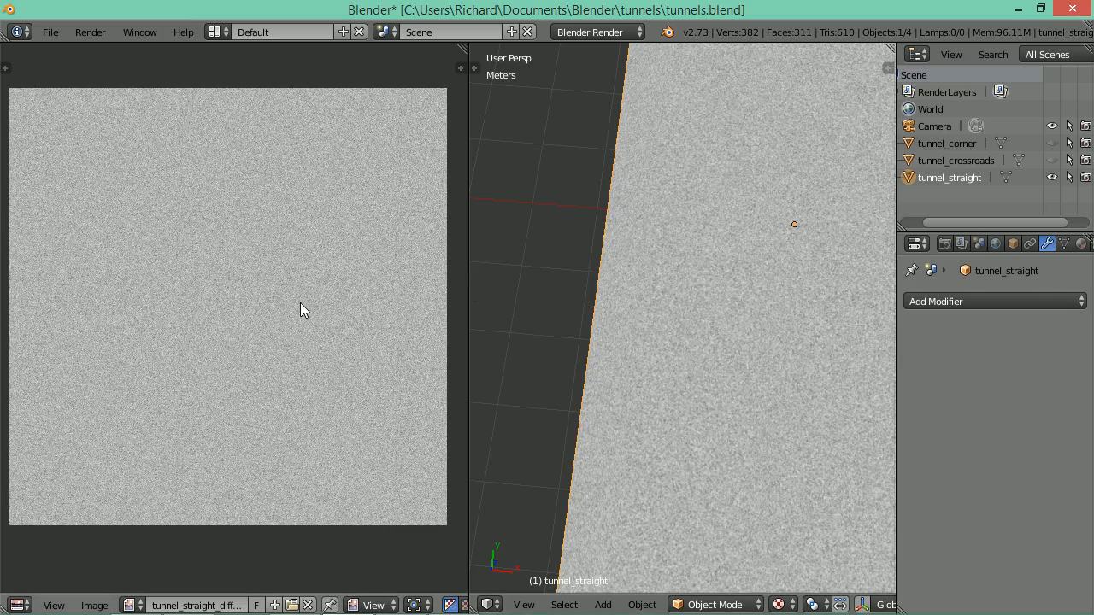
pyautogui.moveTo(758, 294); pyautogui.dragTo(658, 244)
pyautogui.scroll(-4, 704, 216)
pyautogui.scroll(2, 299, 264)
pyautogui.scroll(-2, 299, 264)
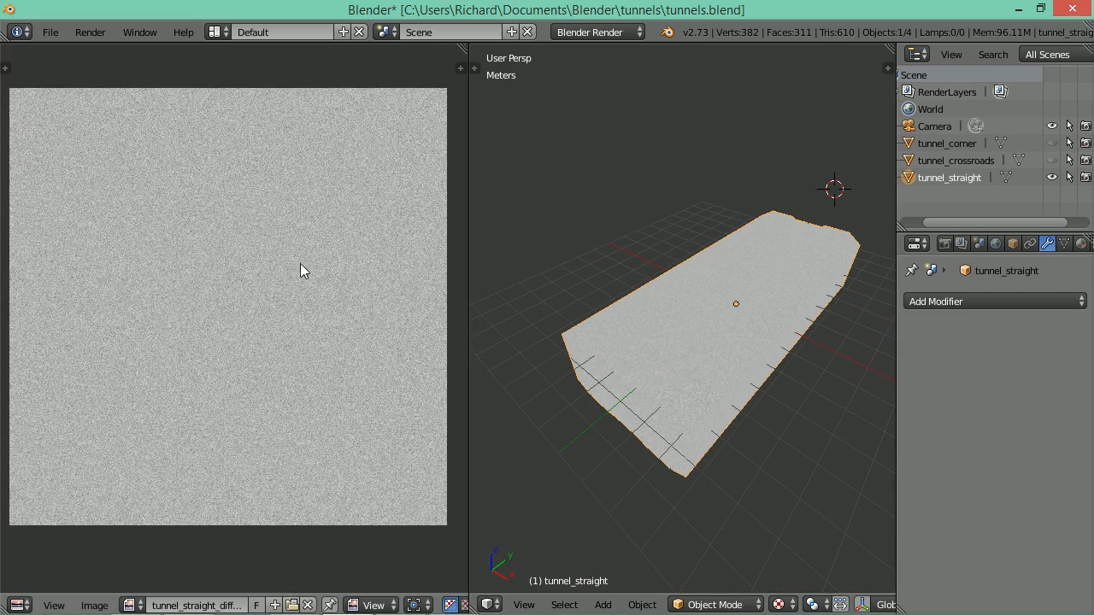
pyautogui.hotkey('alt', 'Tab')
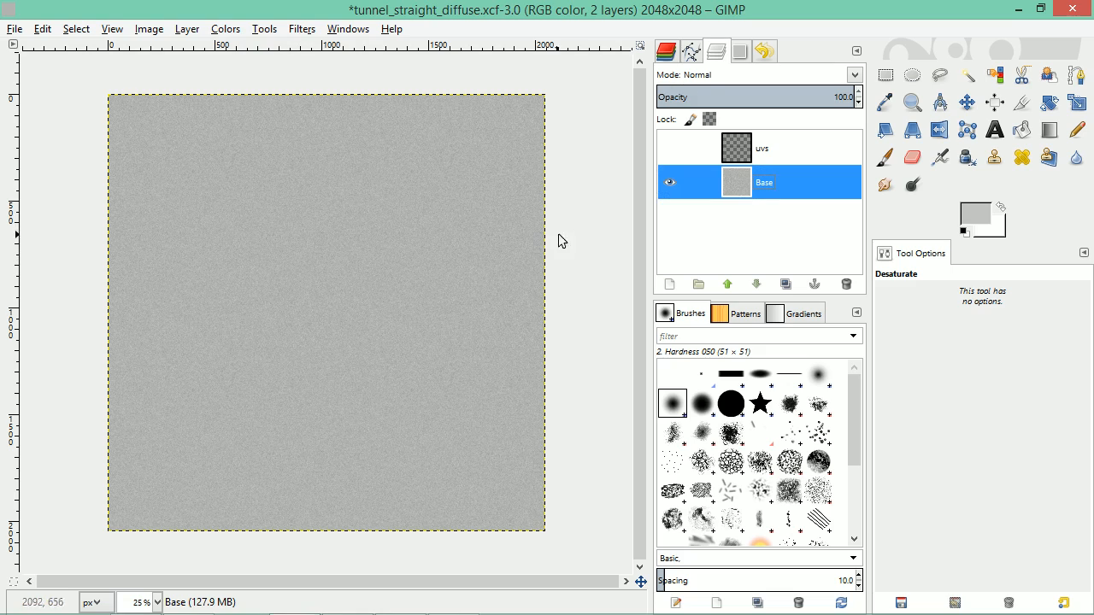
pyautogui.hotkey('alt', 'Tab')
pyautogui.moveTo(671, 330); pyautogui.dragTo(676, 404)
pyautogui.moveTo(705, 352); pyautogui.dragTo(689, 384)
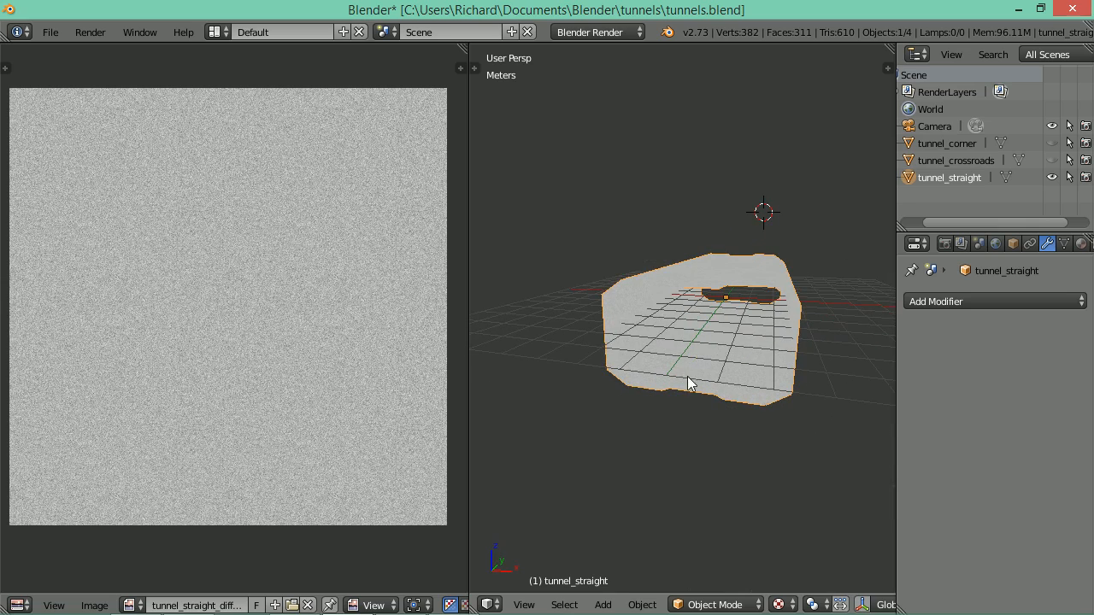
# Put tunnel_straight in Edit Mode and examine how its UV strips correspond to the tunnel's faces
pyautogui.moveTo(764, 264); pyautogui.dragTo(718, 332)
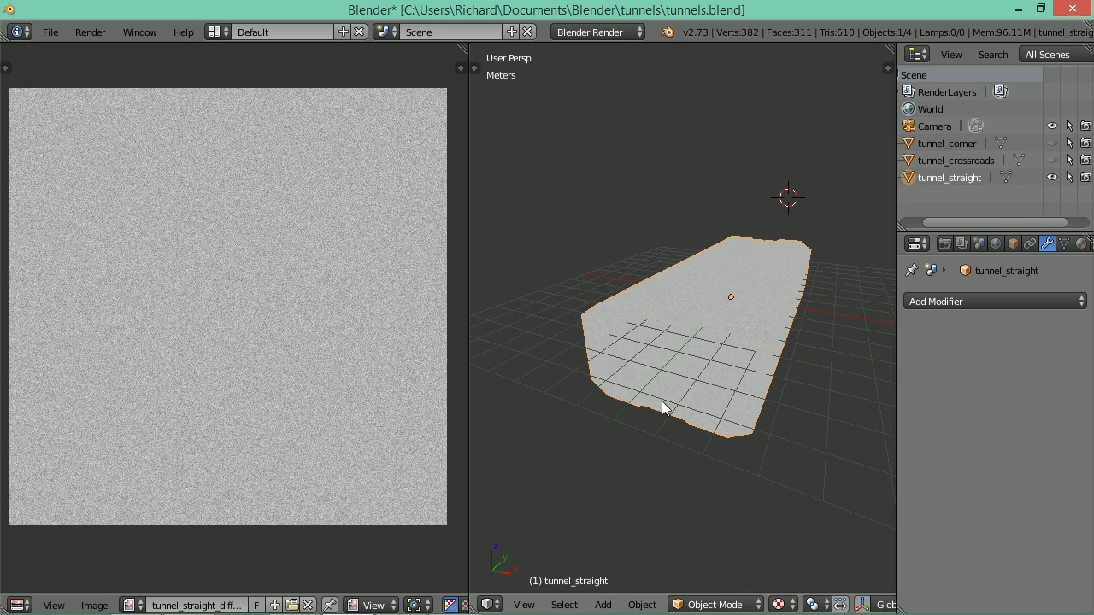
pyautogui.moveTo(752, 229); pyautogui.dragTo(724, 390)
pyautogui.press('Tab')
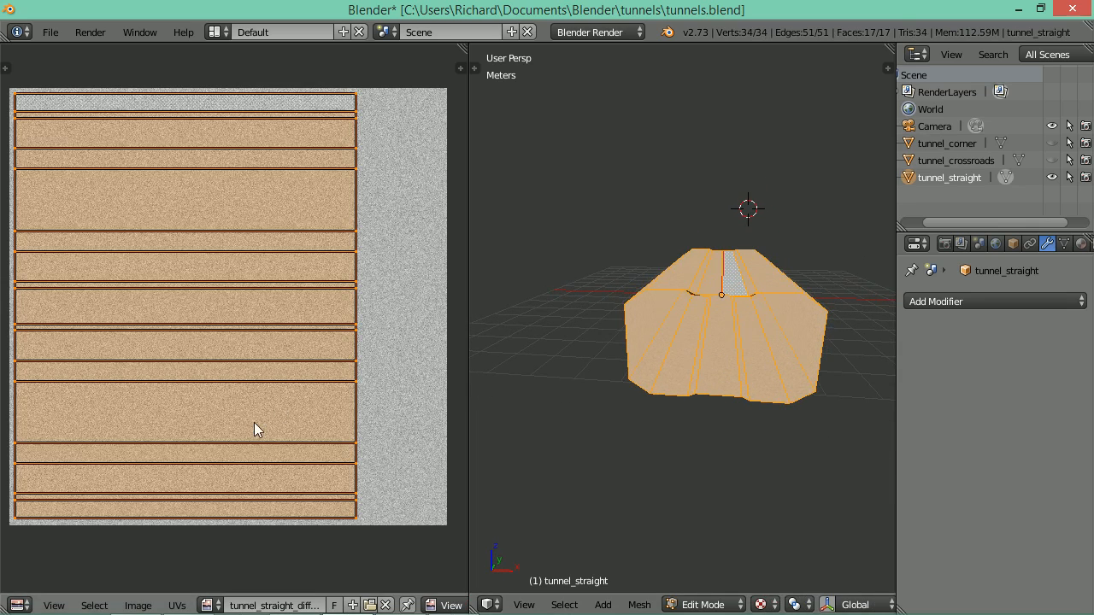
pyautogui.moveTo(699, 300); pyautogui.dragTo(694, 342)
pyautogui.press('Tab')
pyautogui.press('Tab')
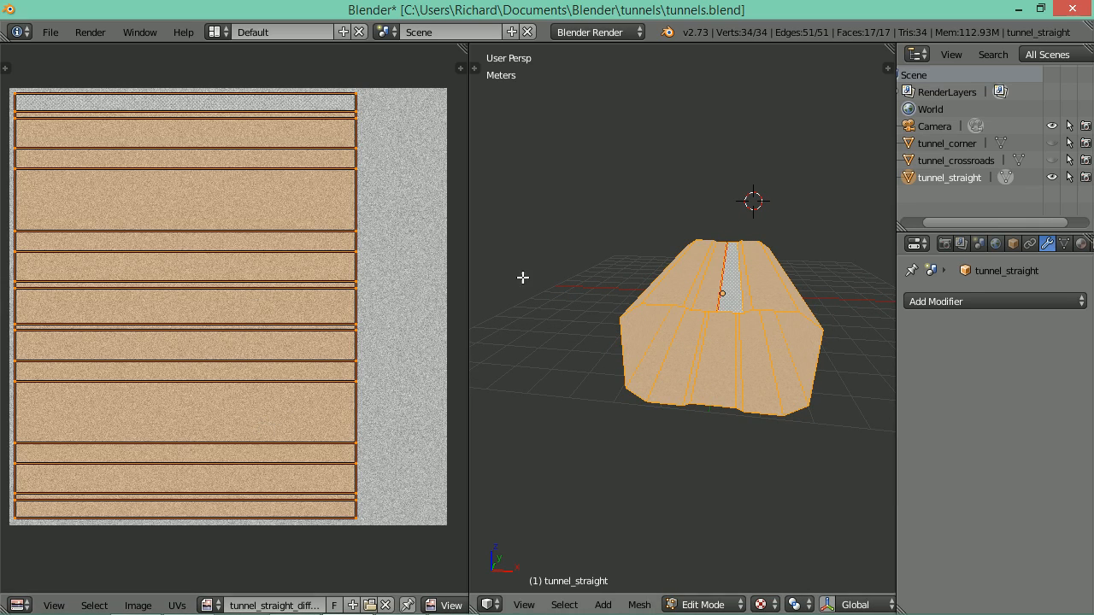
# Switch to GIMP, show the uvs layer over the Base texture and activate the Paintbrush
pyautogui.hotkey('alt', 'Tab')
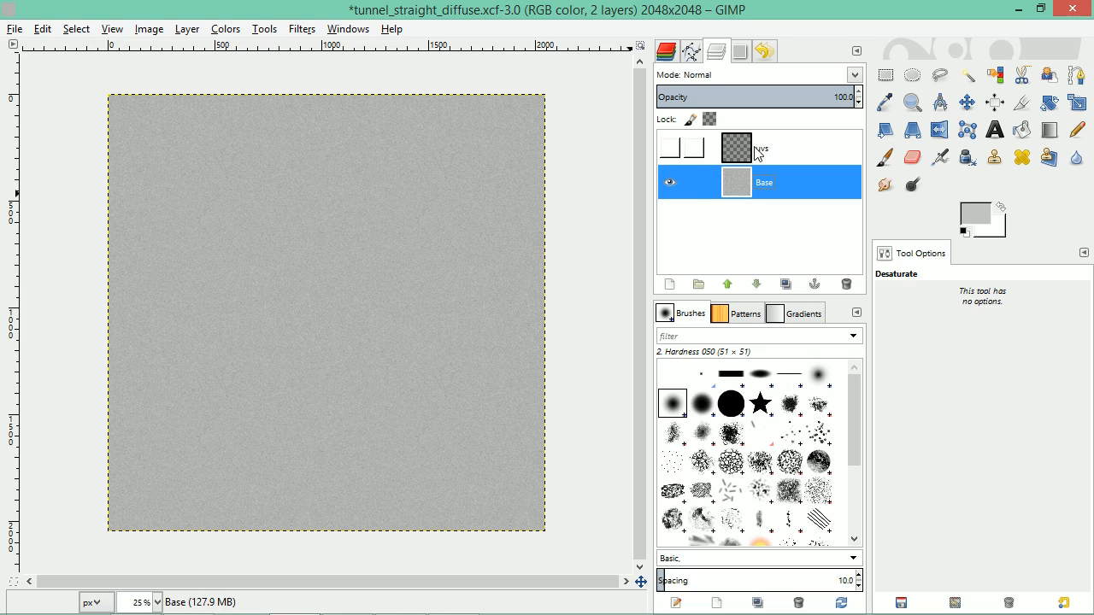
pyautogui.click(670, 149)
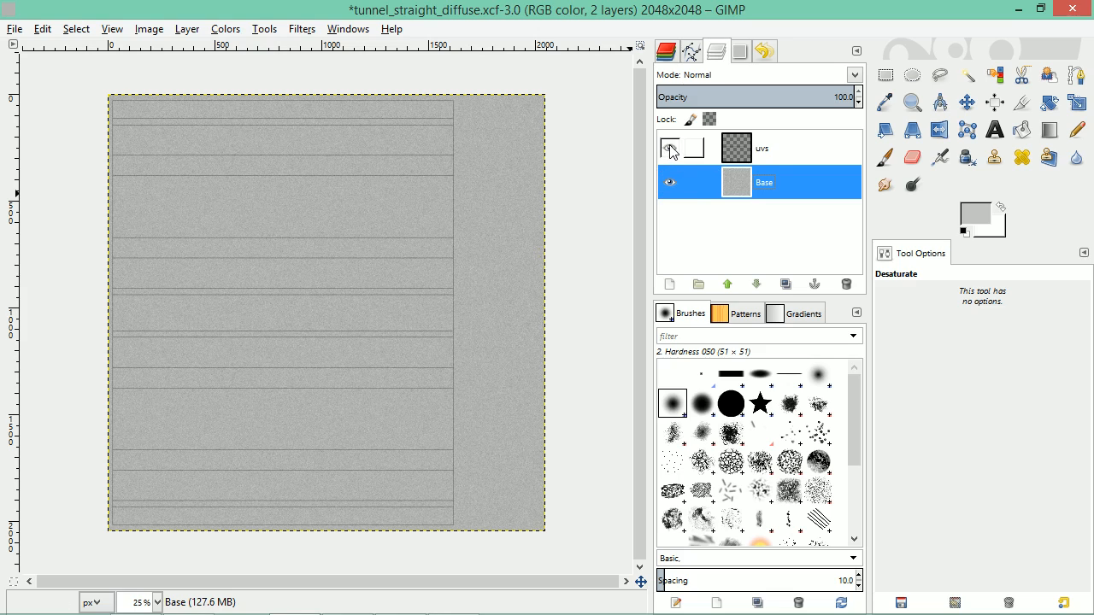
pyautogui.click(972, 216)
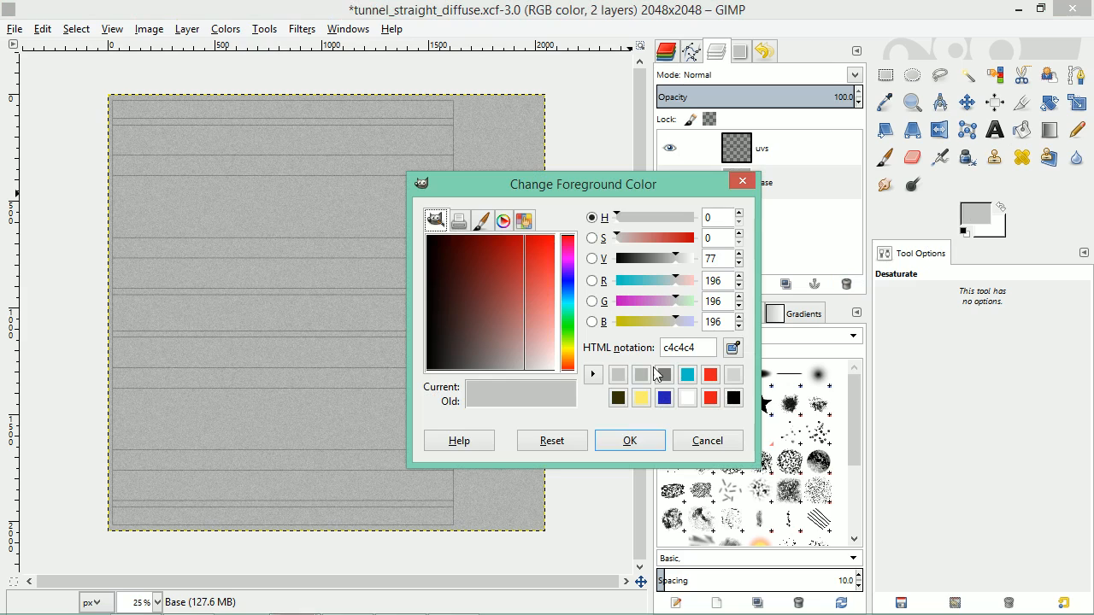
pyautogui.click(884, 156)
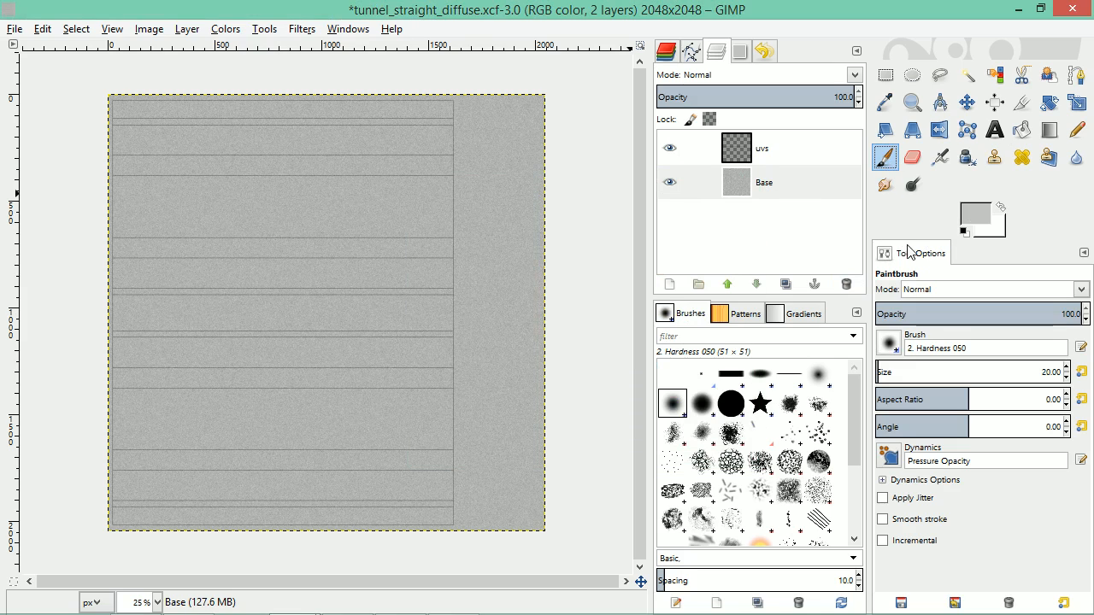
# Try marking separate UV strips on the Base layer with red, dark olive, blue, black and yellow brush strokes
pyautogui.click(980, 218)
pyautogui.moveTo(602, 188); pyautogui.dragTo(795, 95)
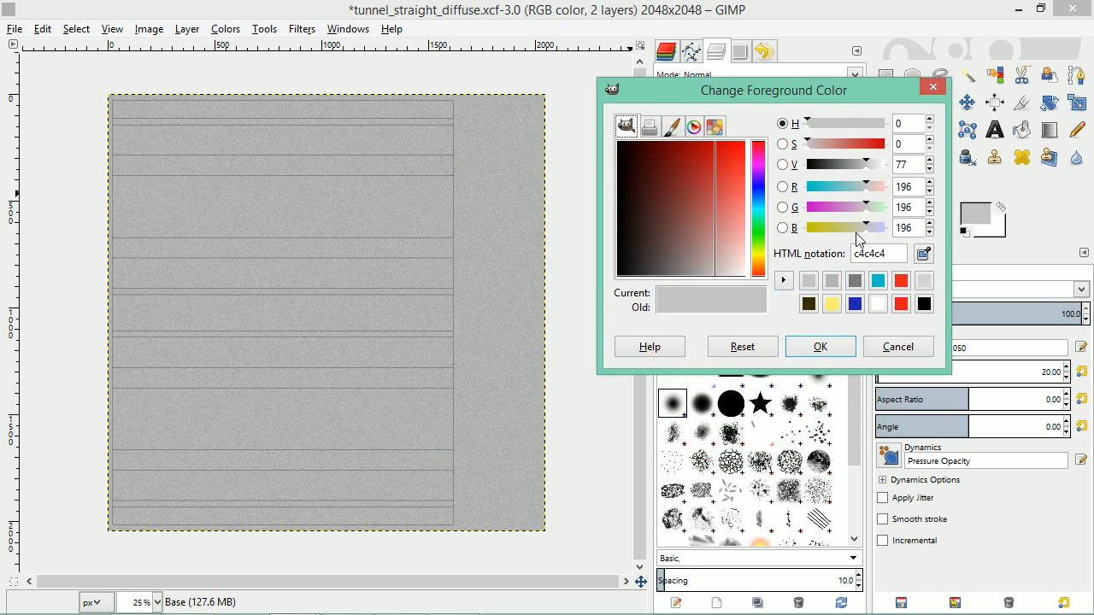
pyautogui.click(904, 280)
pyautogui.moveTo(250, 205); pyautogui.dragTo(384, 203)
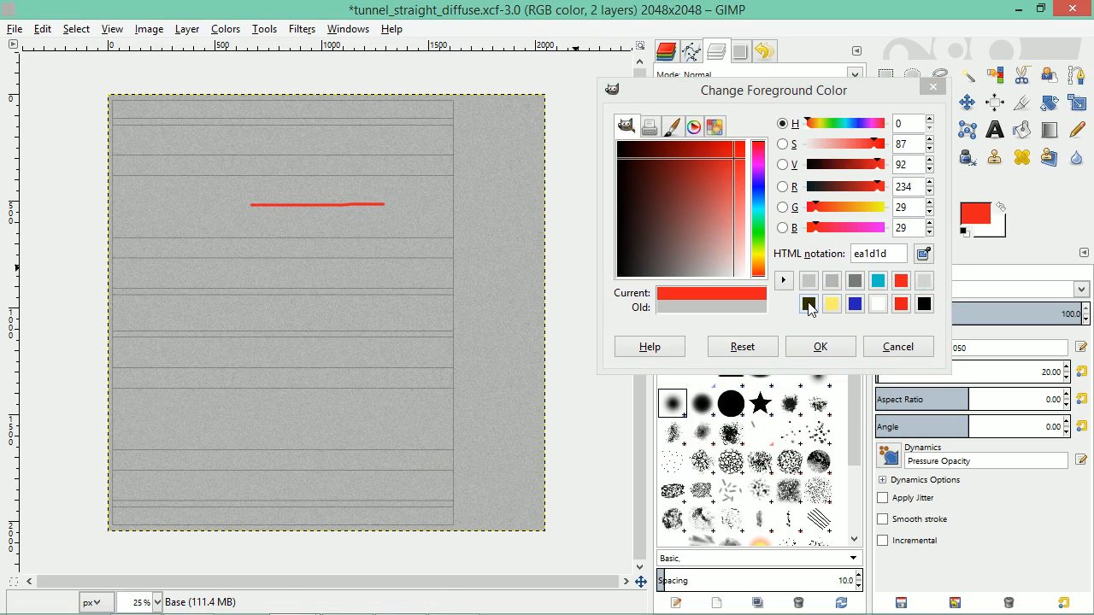
pyautogui.click(808, 303)
pyautogui.moveTo(270, 313); pyautogui.dragTo(357, 313)
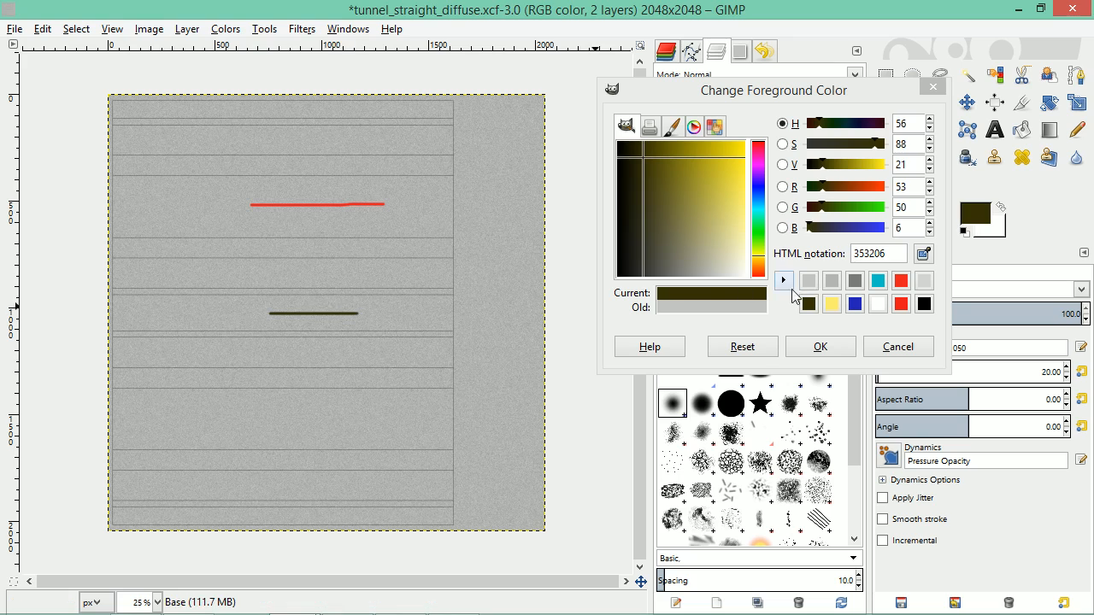
pyautogui.click(855, 304)
pyautogui.moveTo(270, 419); pyautogui.dragTo(415, 420)
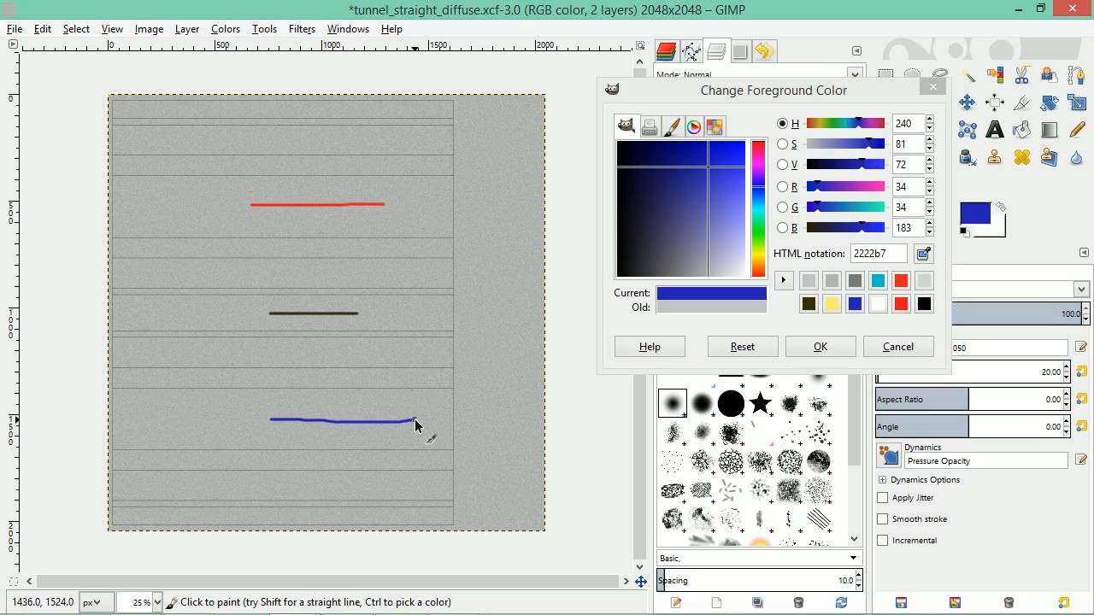
pyautogui.click(925, 306)
pyautogui.moveTo(254, 136); pyautogui.dragTo(349, 138)
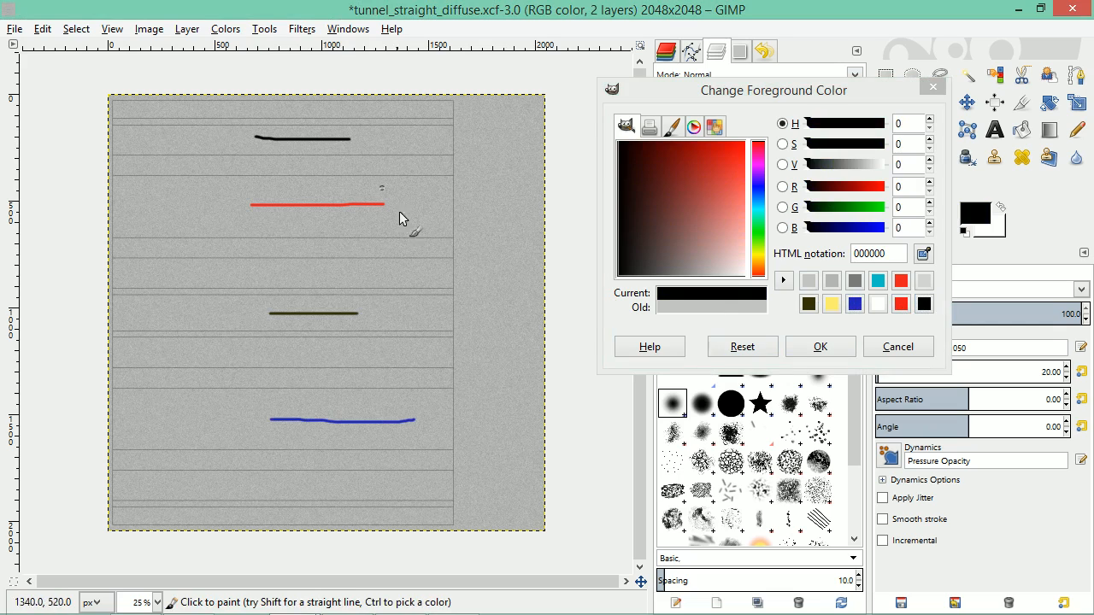
pyautogui.click(831, 304)
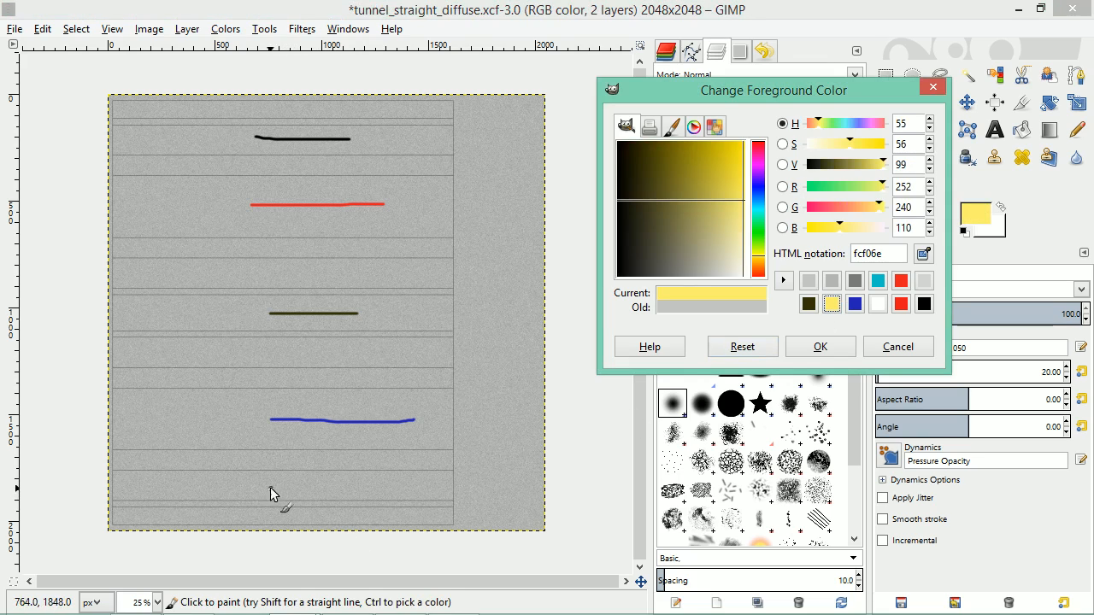
pyautogui.moveTo(242, 481); pyautogui.dragTo(335, 481)
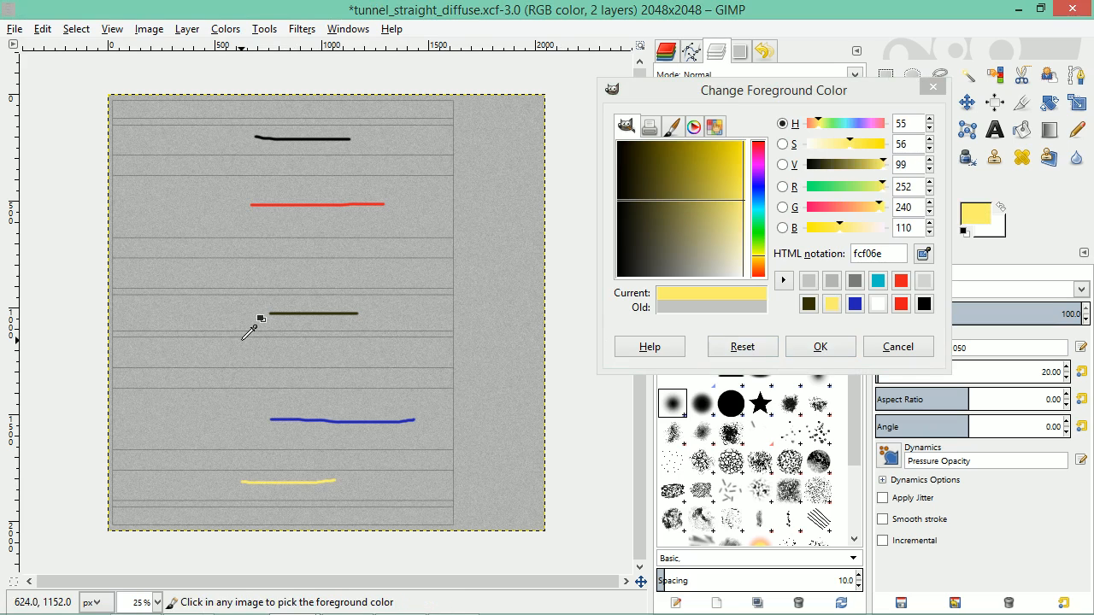
# Undo the five coloured strokes on the Base layer and discard the foreground colour change
pyautogui.hotkey('ctrl', 'z')
pyautogui.hotkey('ctrl', 'z')
pyautogui.hotkey('ctrl', 'z')
pyautogui.hotkey('ctrl', 'z')
pyautogui.hotkey('ctrl', 'z')
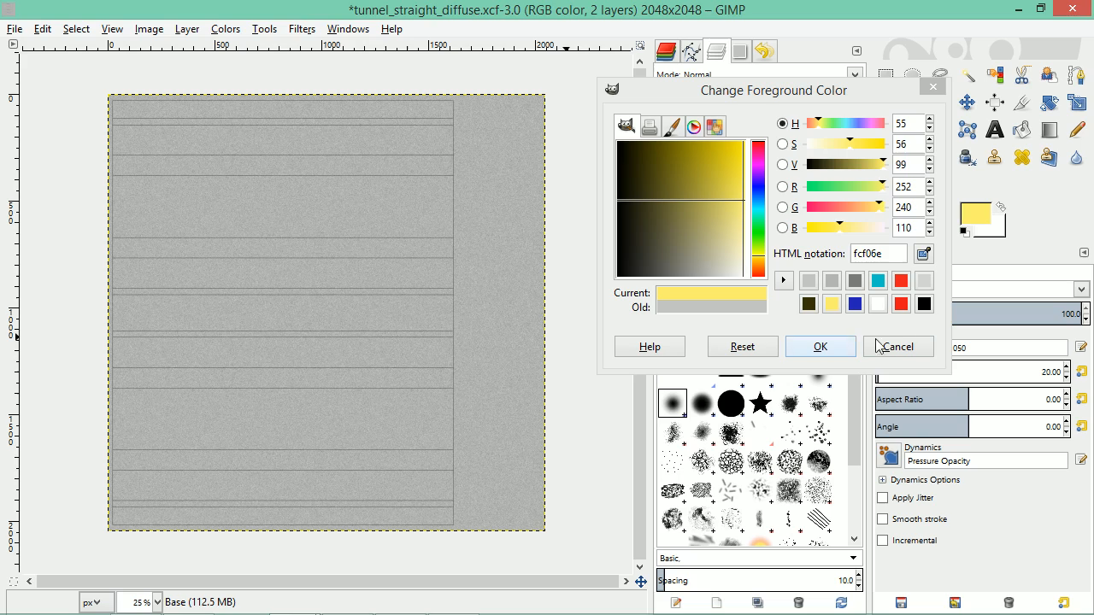
pyautogui.click(896, 346)
# Create a transparent 2048 x 2048 layer named "colour ref" directly above the Base layer
pyautogui.click(767, 188)
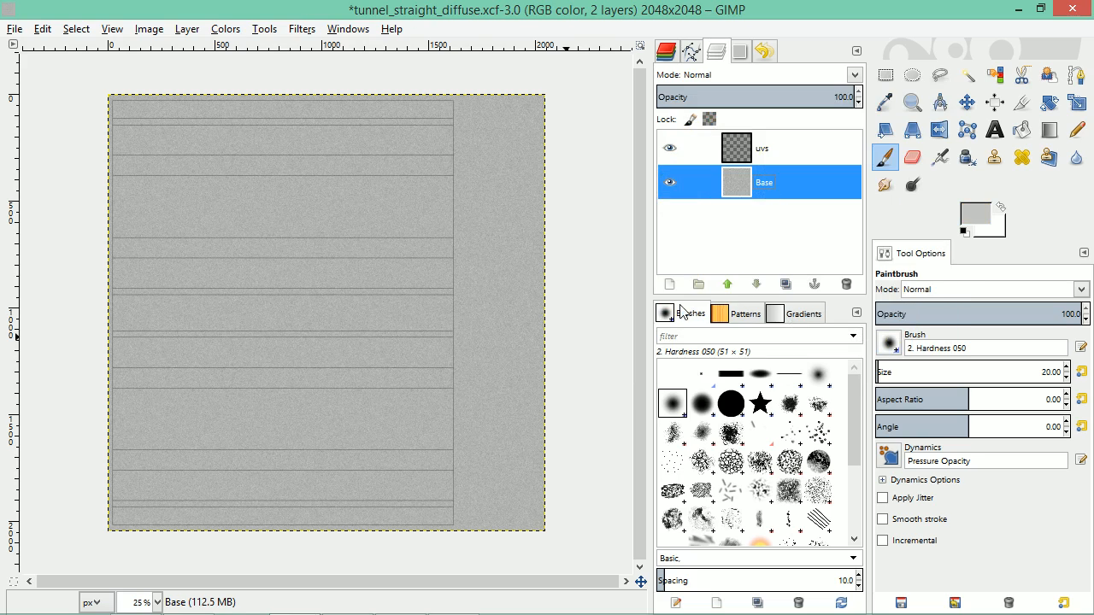
pyautogui.click(669, 284)
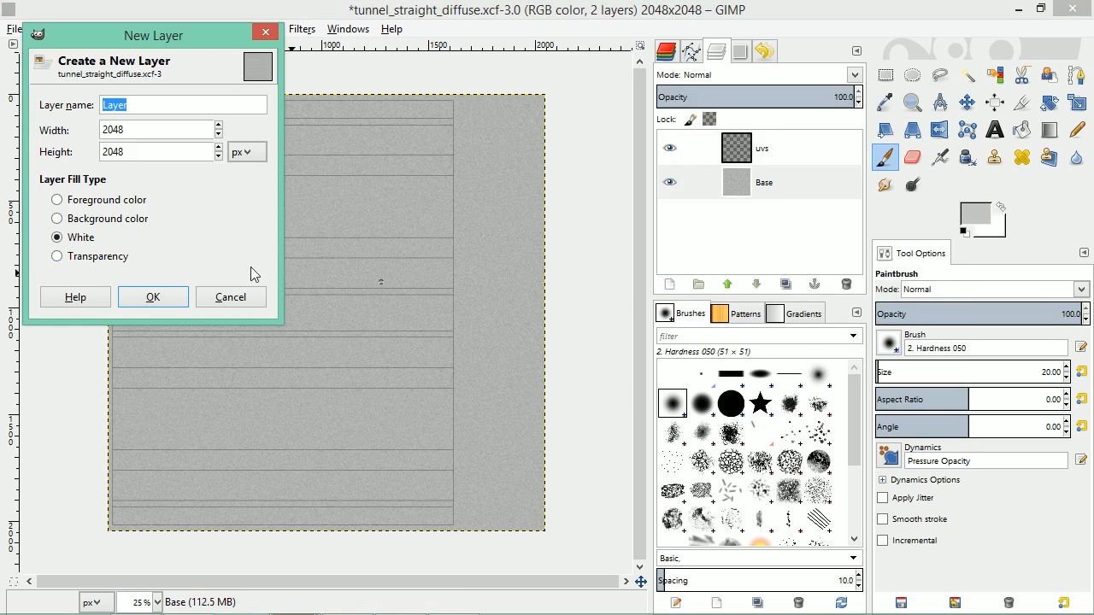
pyautogui.click(82, 258)
pyautogui.click(148, 104)
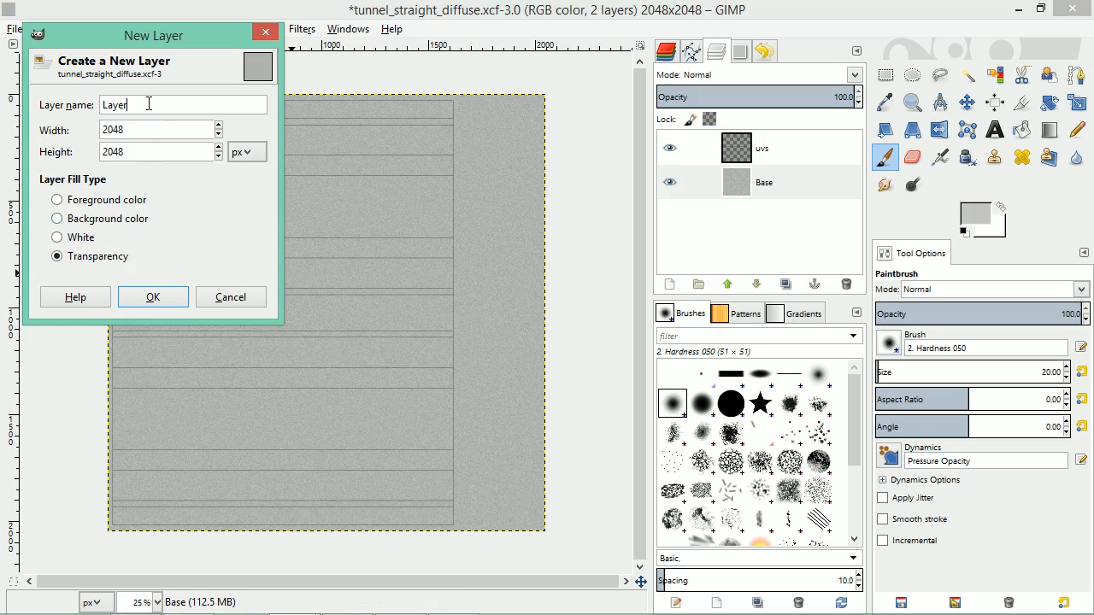
pyautogui.doubleClick(149, 105)
pyautogui.write('colour ref')
pyautogui.click(166, 297)
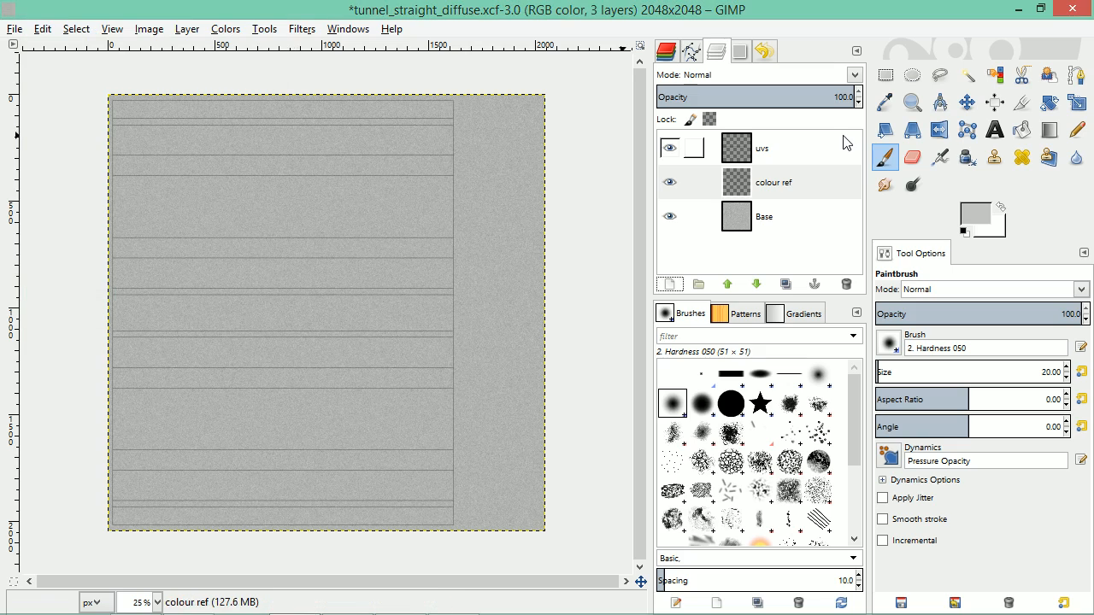
# On the colour ref layer, mark four UV strips with horizontal strokes in cyan 00c1c6, blue 2222b7, yellow fcf06e and red e81717
pyautogui.click(763, 185)
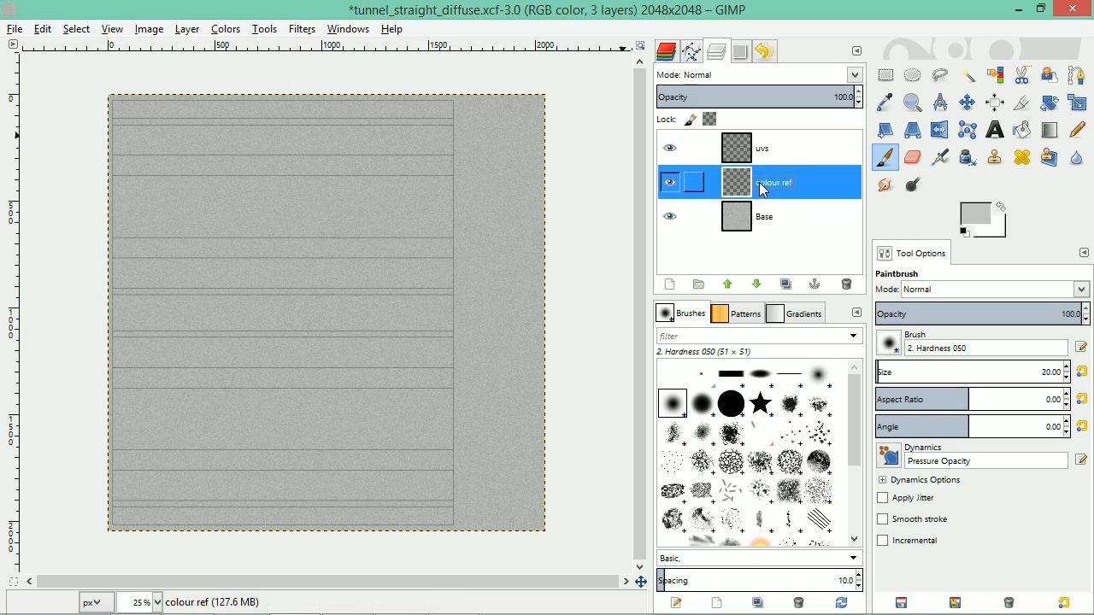
pyautogui.click(974, 220)
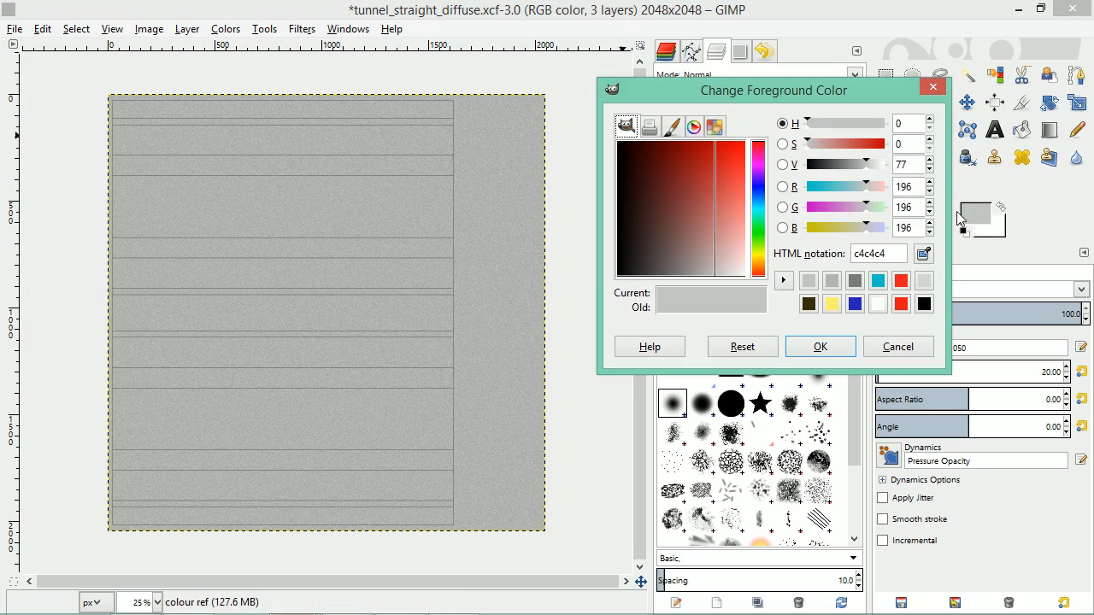
pyautogui.click(878, 280)
pyautogui.moveTo(258, 307); pyautogui.dragTo(374, 307)
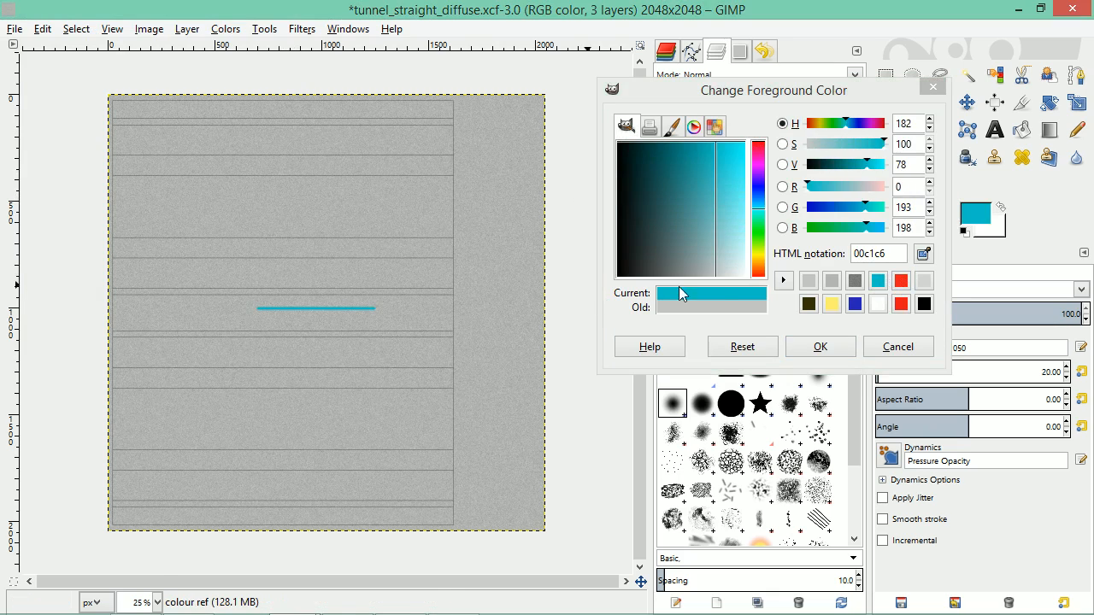
pyautogui.click(855, 304)
pyautogui.moveTo(246, 141); pyautogui.dragTo(361, 143)
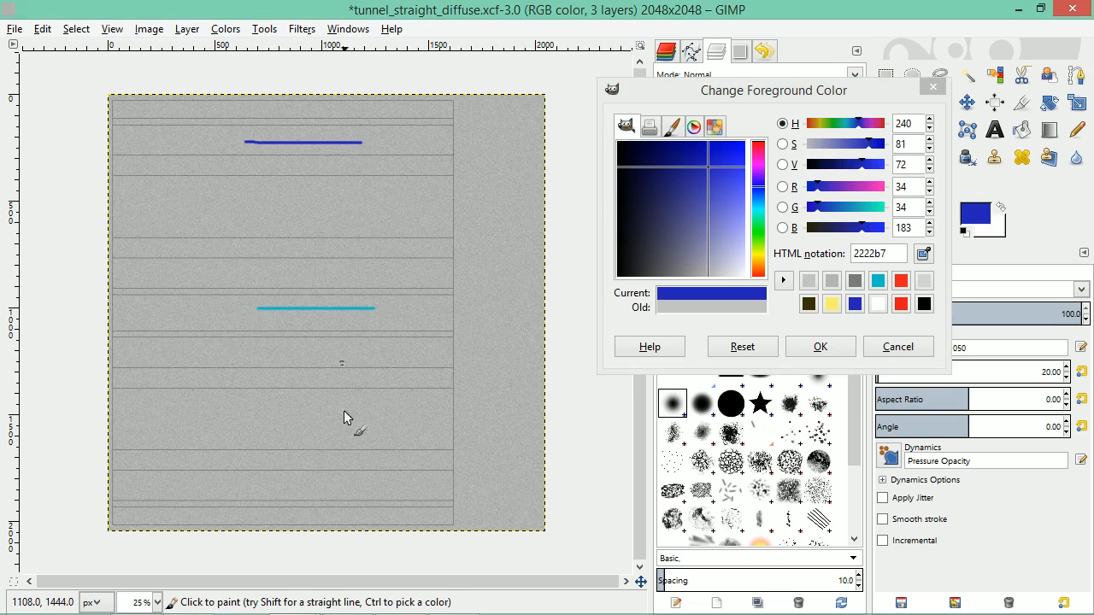
pyautogui.click(831, 304)
pyautogui.moveTo(236, 205); pyautogui.dragTo(384, 205)
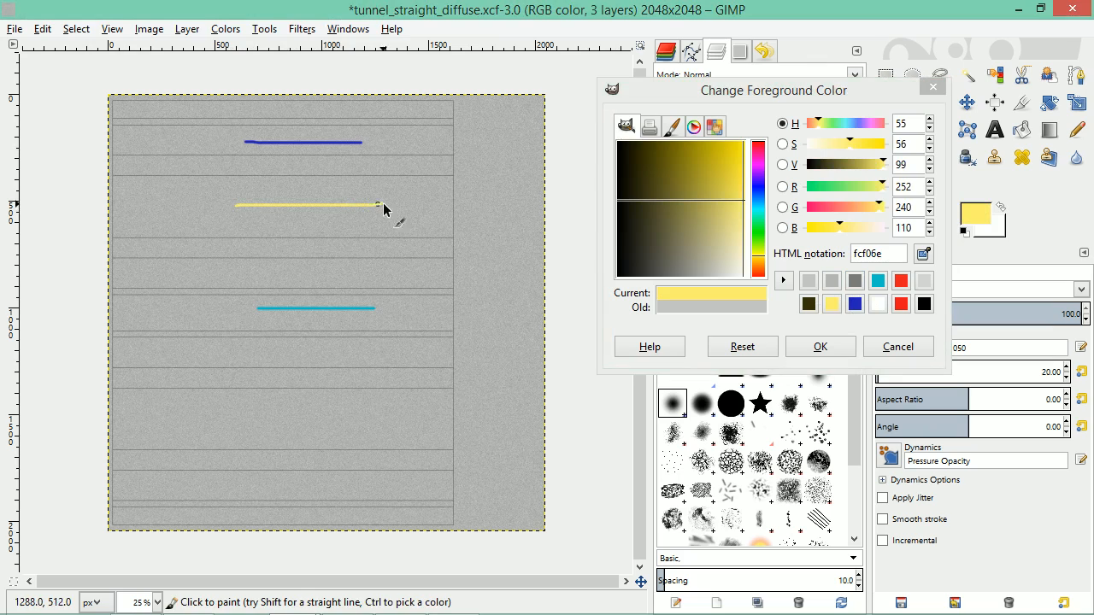
pyautogui.click(900, 304)
pyautogui.moveTo(263, 274); pyautogui.dragTo(362, 269)
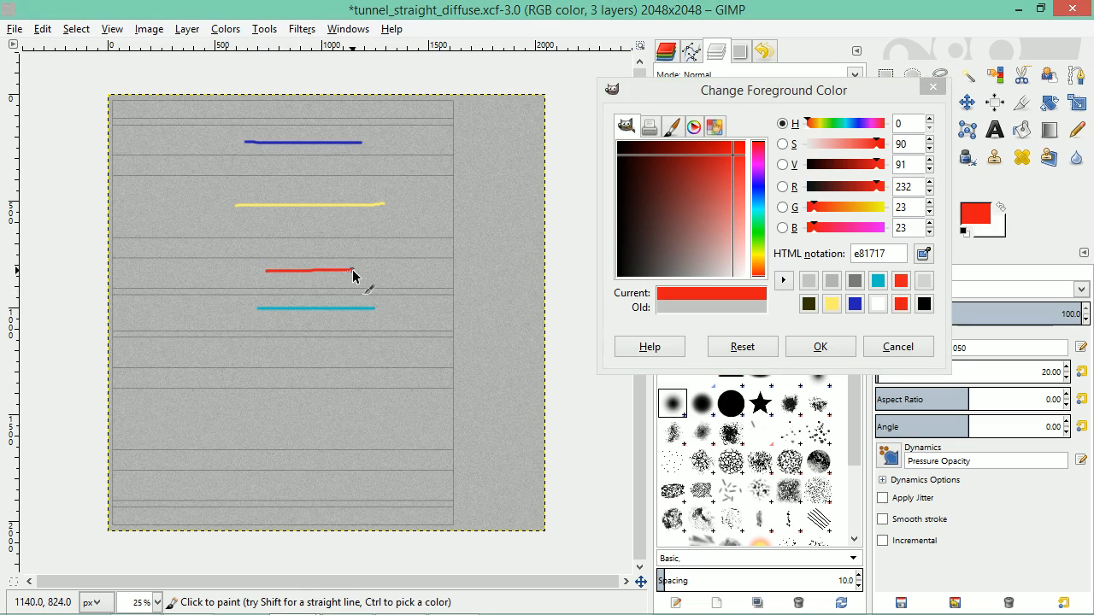
# Mark the wide lower UV strip with a green 21e817 stroke and a strip near the bottom with magenta be17e8
pyautogui.click(760, 240)
pyautogui.moveTo(763, 243); pyautogui.dragTo(761, 233)
pyautogui.moveTo(250, 420); pyautogui.dragTo(394, 417)
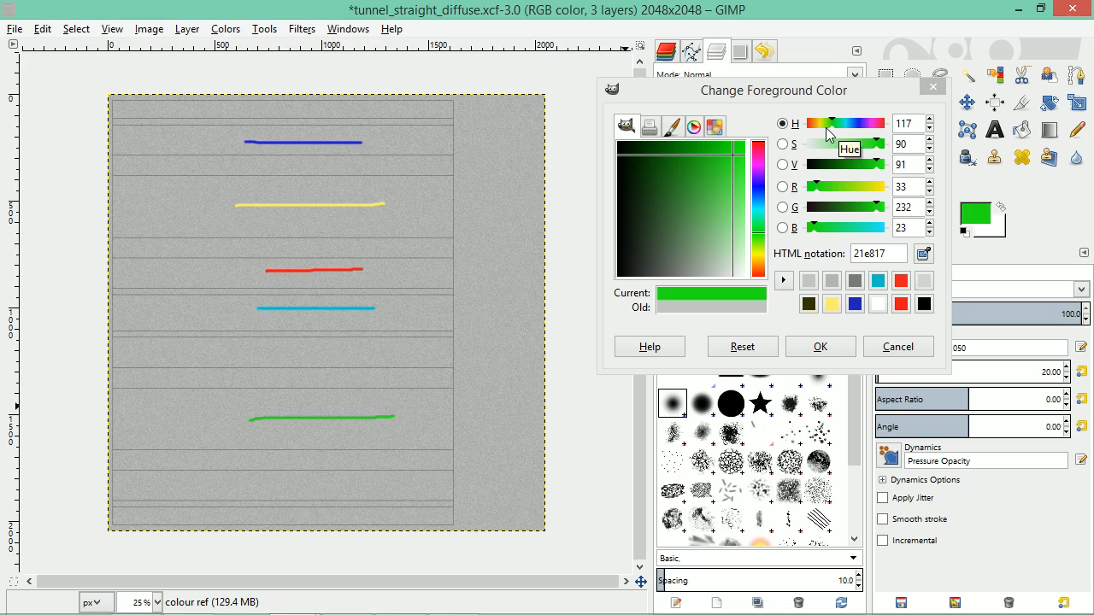
pyautogui.moveTo(827, 133); pyautogui.dragTo(869, 125)
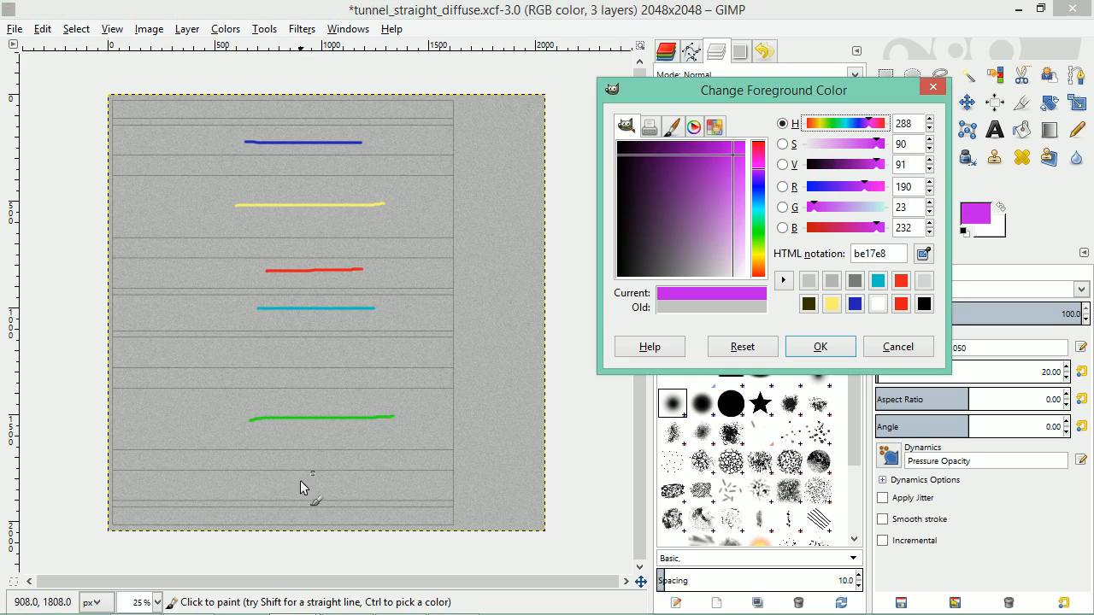
pyautogui.moveTo(271, 493); pyautogui.dragTo(355, 493)
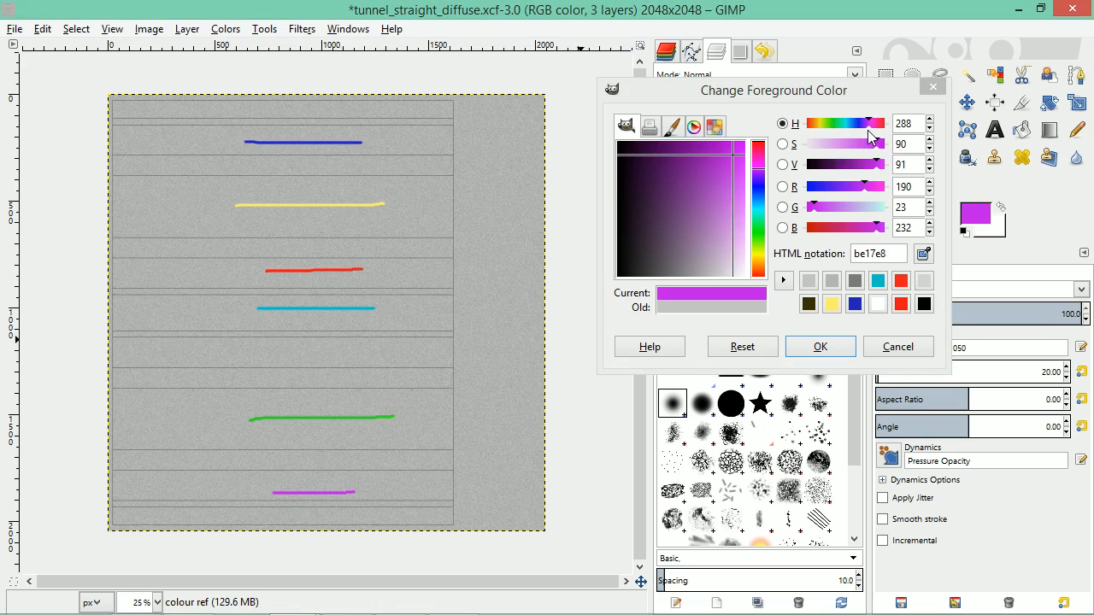
pyautogui.moveTo(869, 129); pyautogui.dragTo(835, 133)
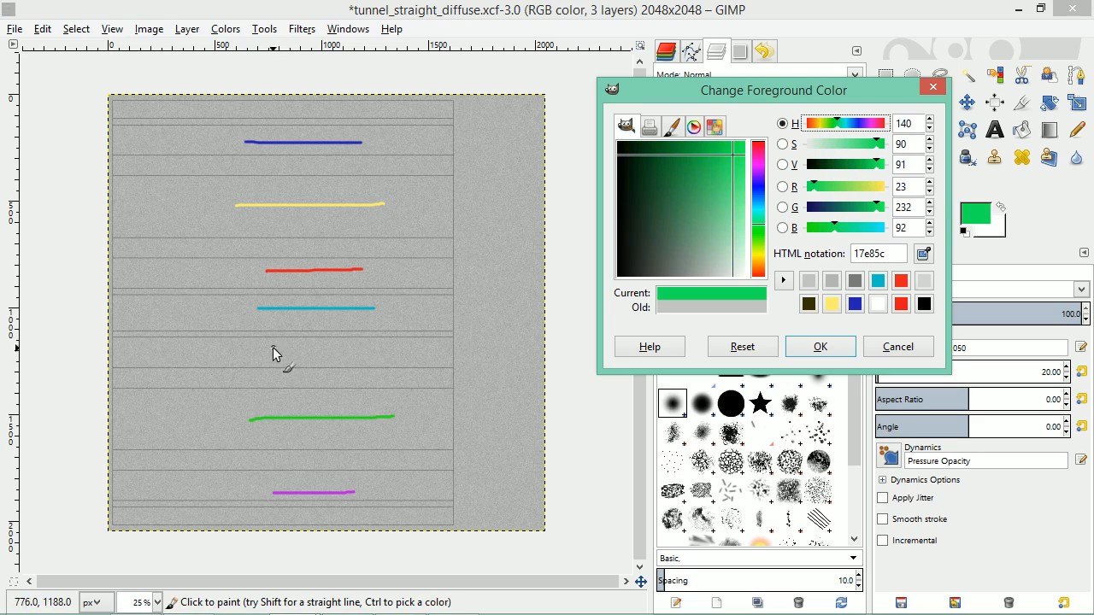
pyautogui.moveTo(264, 357); pyautogui.dragTo(349, 352)
pyautogui.hotkey('ctrl', 'z')
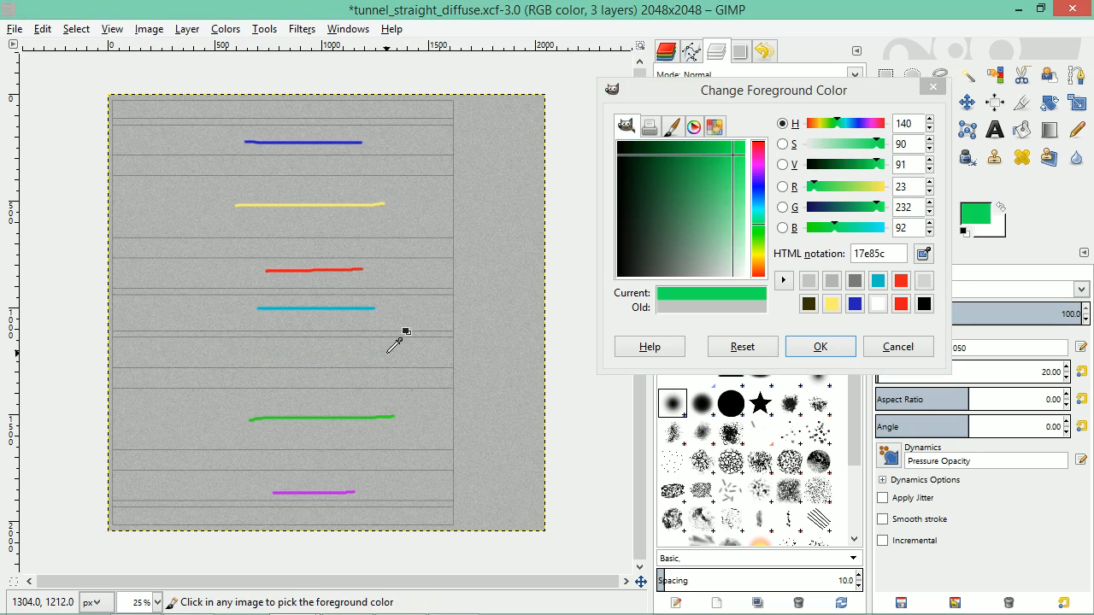
# Mark the UV strip between the cyan and green strokes with violet 7817e8 and keep that foreground colour
pyautogui.moveTo(836, 138); pyautogui.dragTo(864, 135)
pyautogui.moveTo(282, 350); pyautogui.dragTo(372, 348)
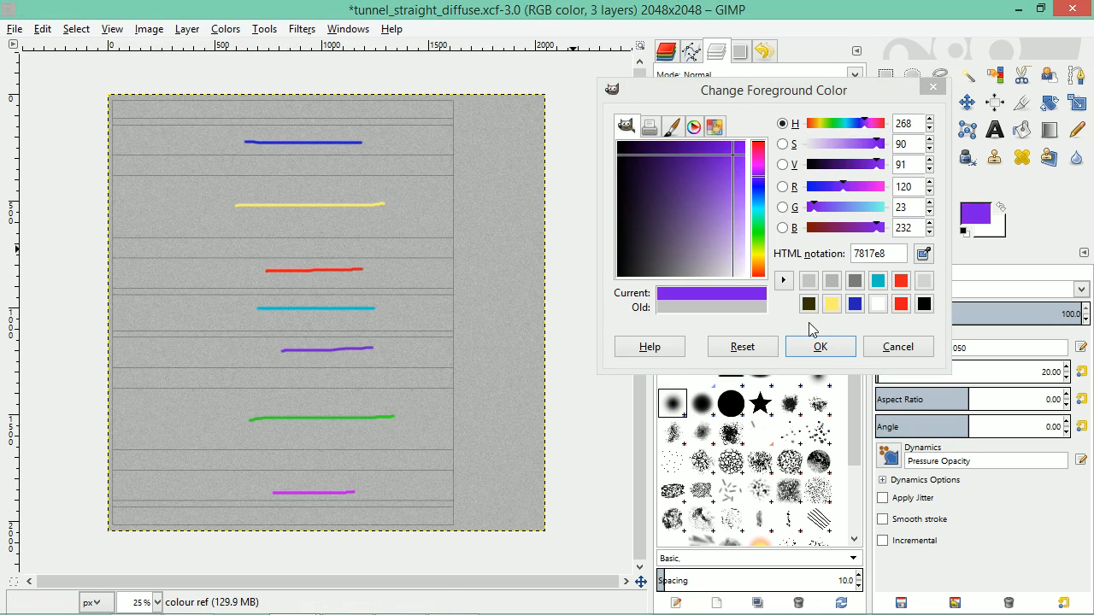
pyautogui.click(819, 347)
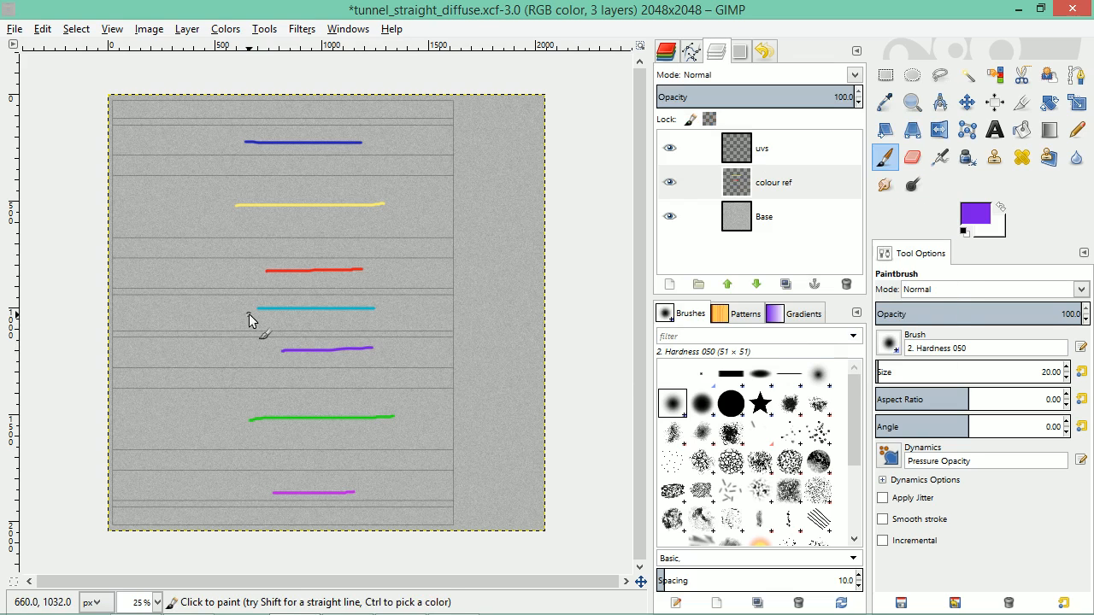
# Re-export tunnel_straight_diffuse.png, switch to Blender, reload the image and inspect the coloured UV strip marks inside and outside the tunnel
pyautogui.hotkey('ctrl', 'e')
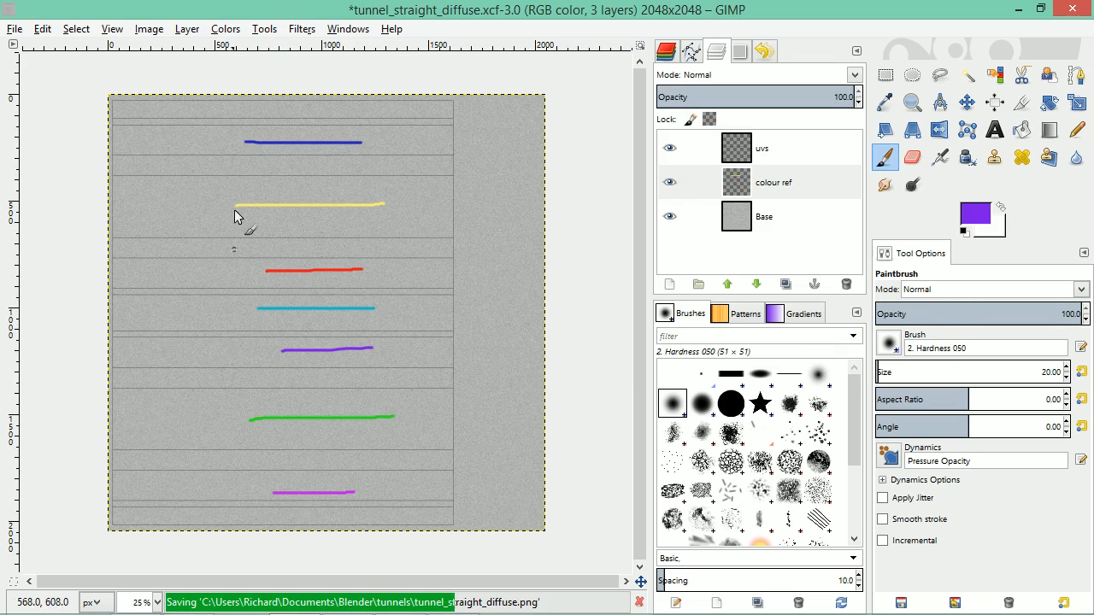
pyautogui.hotkey('alt', 'Tab')
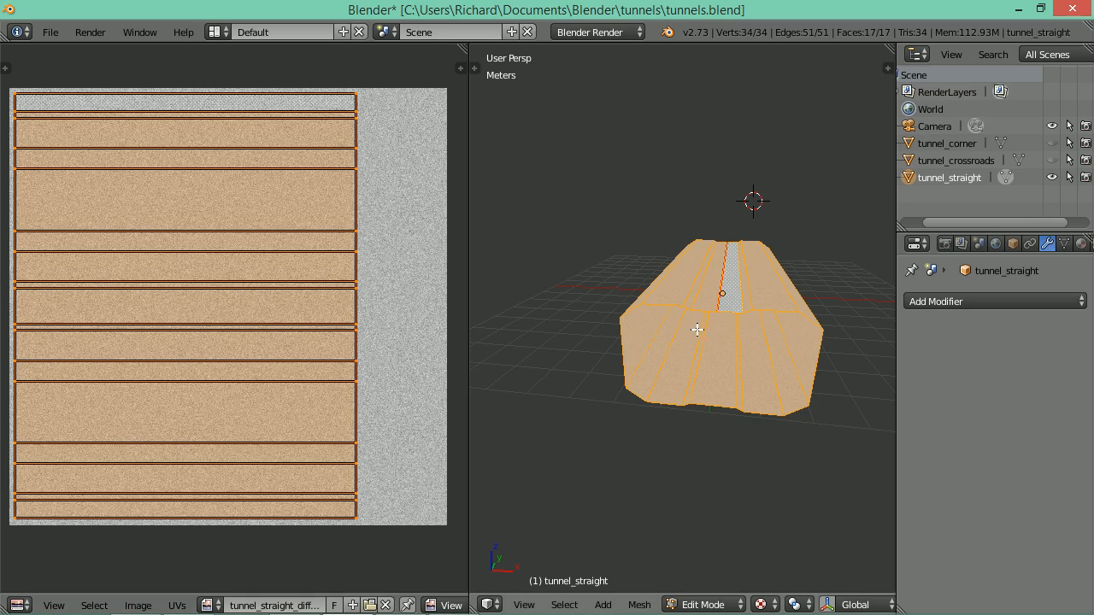
pyautogui.moveTo(696, 329); pyautogui.dragTo(666, 334)
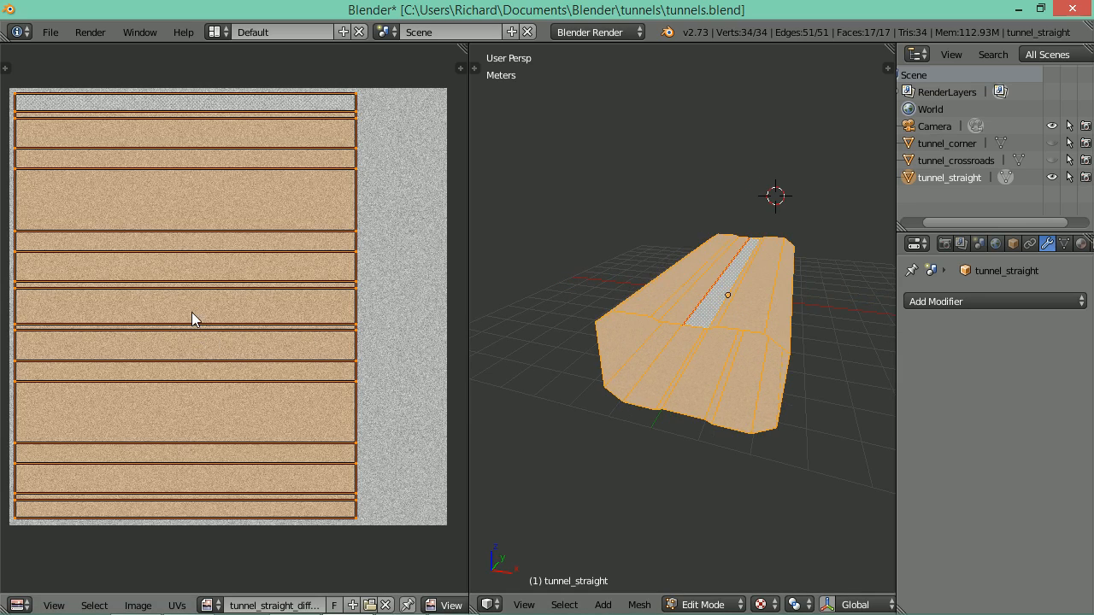
pyautogui.hotkey('alt', 'r')
pyautogui.moveTo(732, 348)
pyautogui.mouseDown()
pyautogui.moveTo(764, 322)
pyautogui.moveTo(737, 339)
pyautogui.moveTo(773, 343)
pyautogui.mouseUp()
pyautogui.scroll(8, 764, 322)
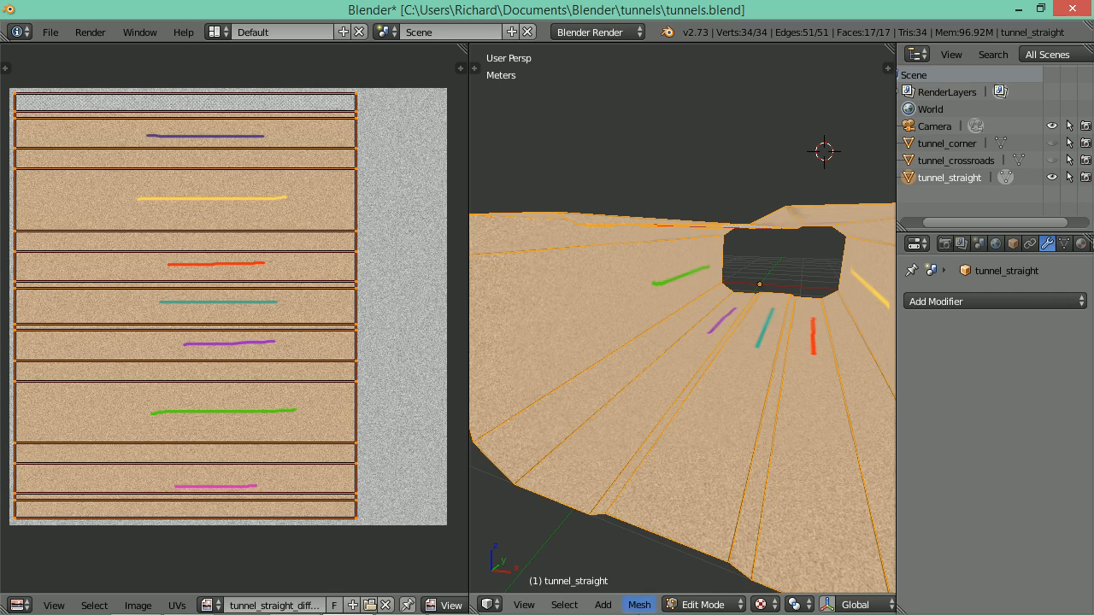
pyautogui.moveTo(710, 378); pyautogui.dragTo(689, 395)
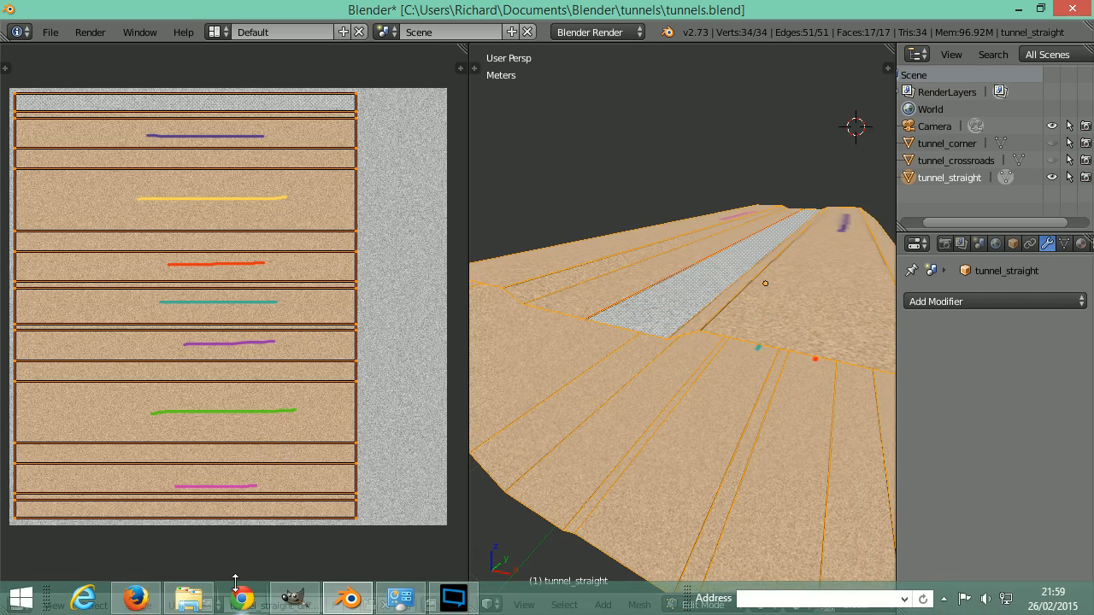
# Switch to Chrome and open cgtextures.com
pyautogui.click(241, 597)
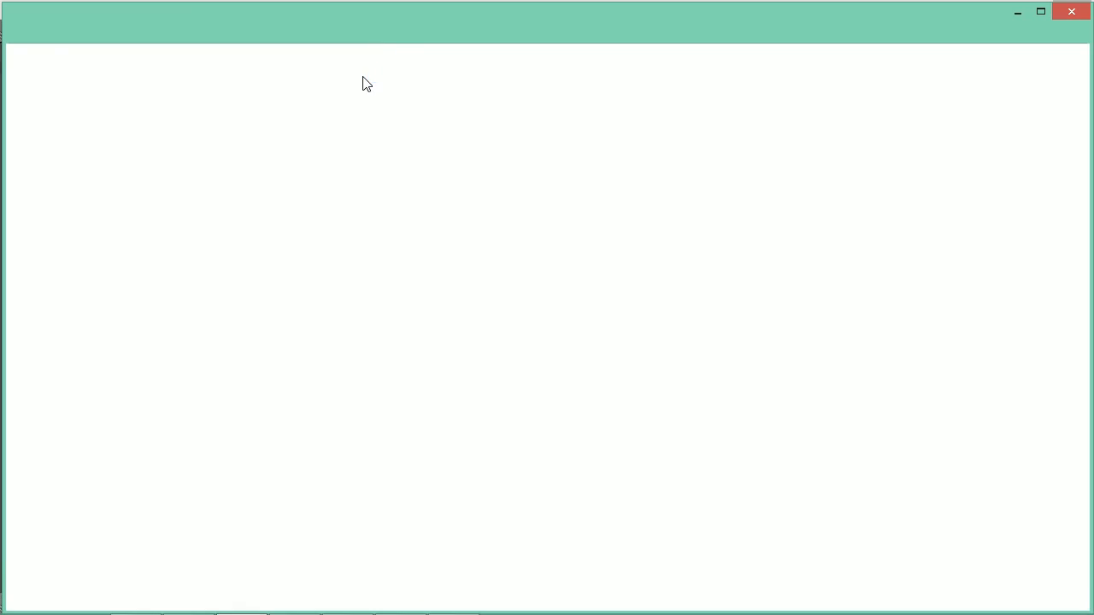
pyautogui.write('cg')
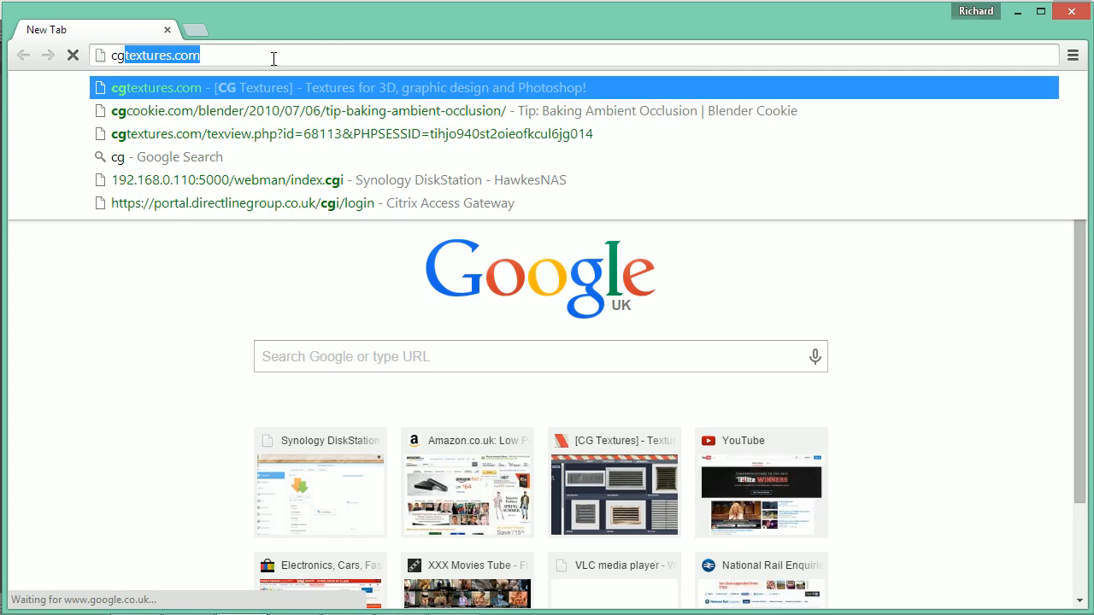
pyautogui.write('textures.')
pyautogui.press('Return')
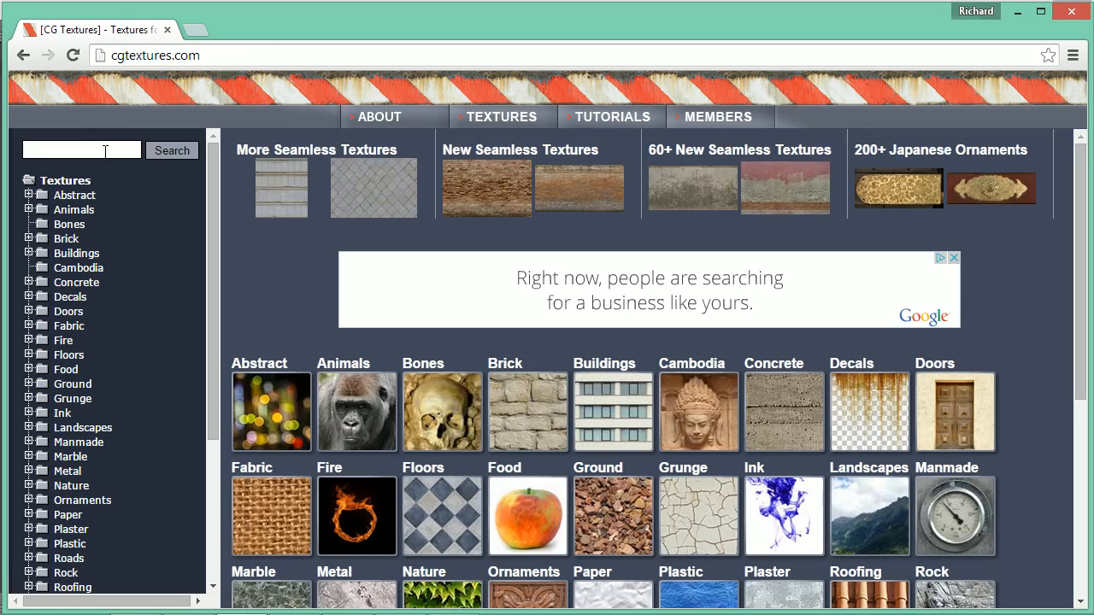
# Search the texture site for "grate", browse the vent and grate results, and minimise the browser
pyautogui.click(104, 151)
pyautogui.write('grate')
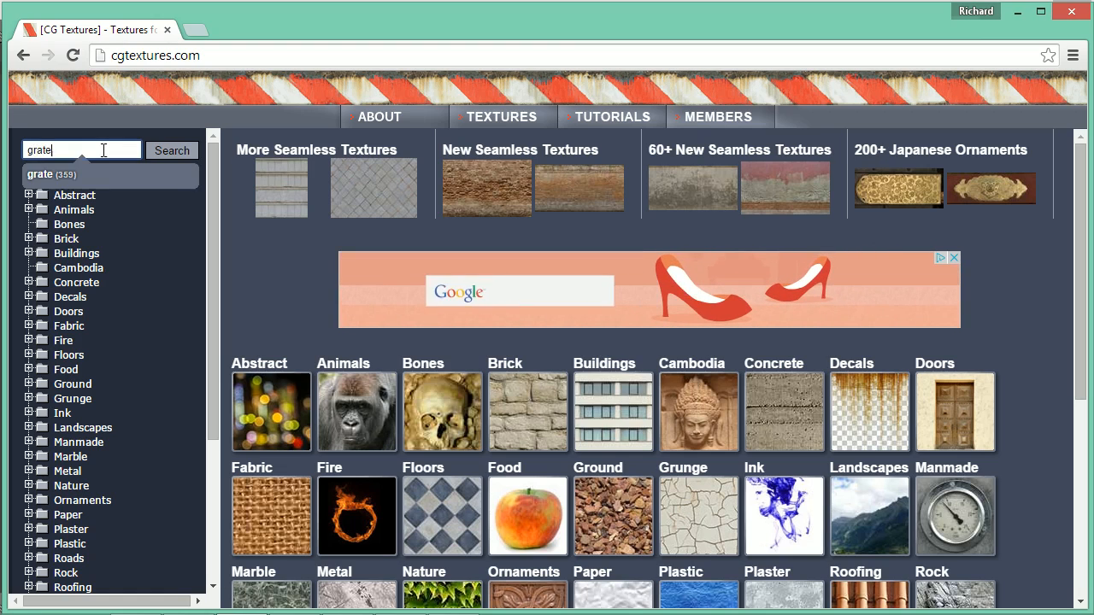
pyautogui.press('Return')
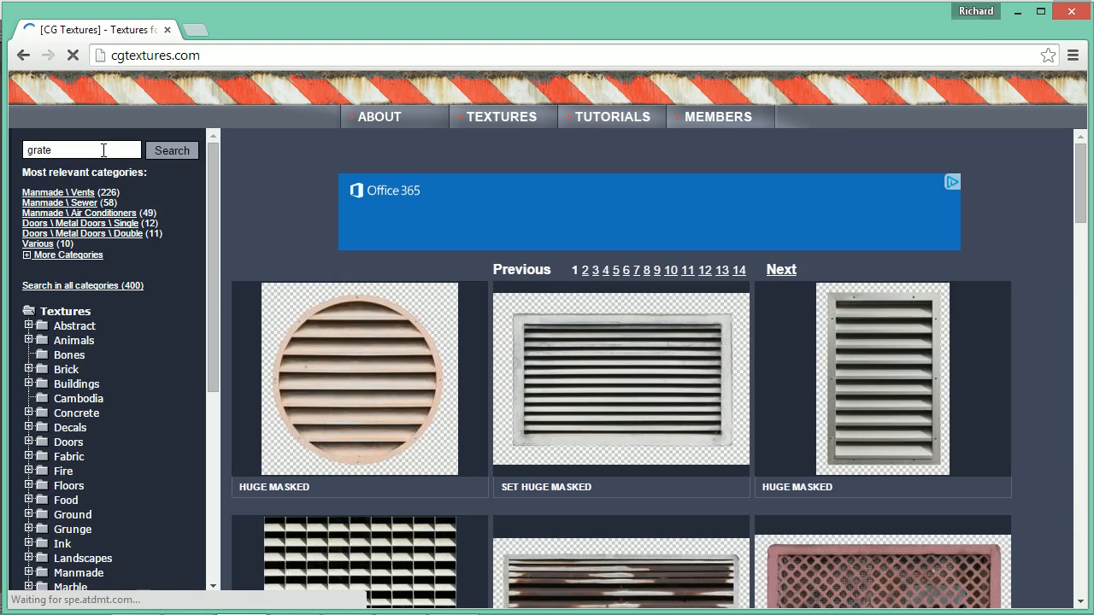
pyautogui.scroll(-2, 549, 376)
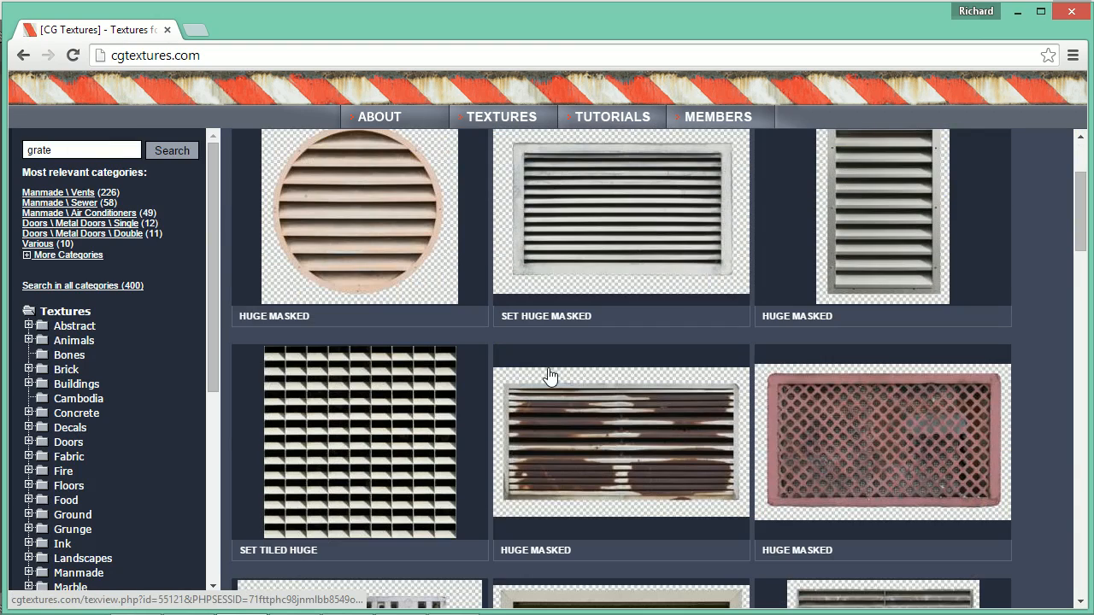
pyautogui.hotkey('ctrl', 'shift', 't')
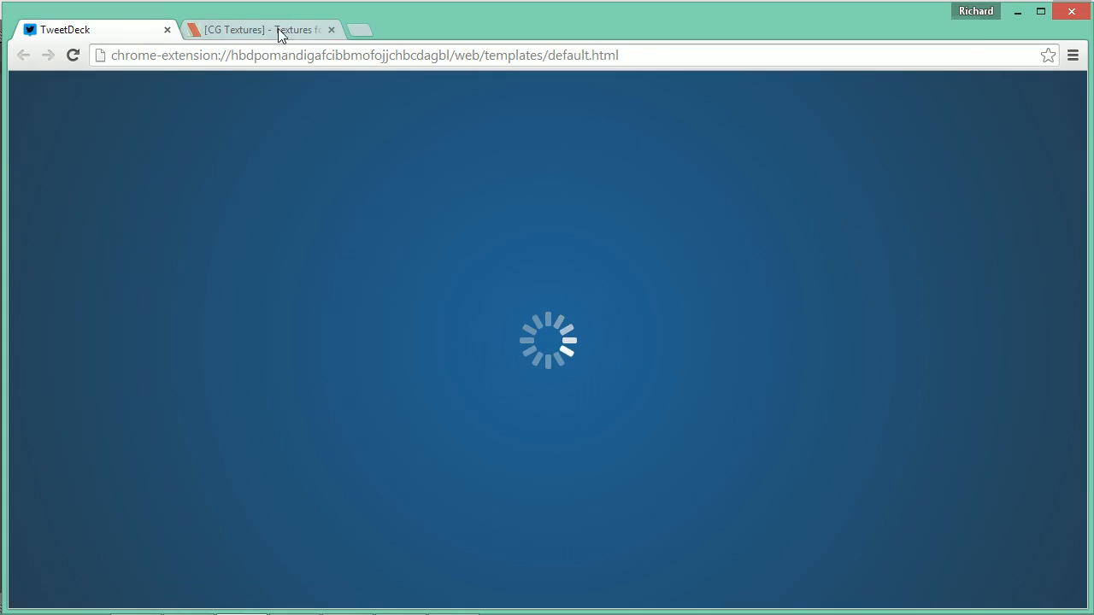
pyautogui.click(280, 31)
pyautogui.scroll(-4, 695, 410)
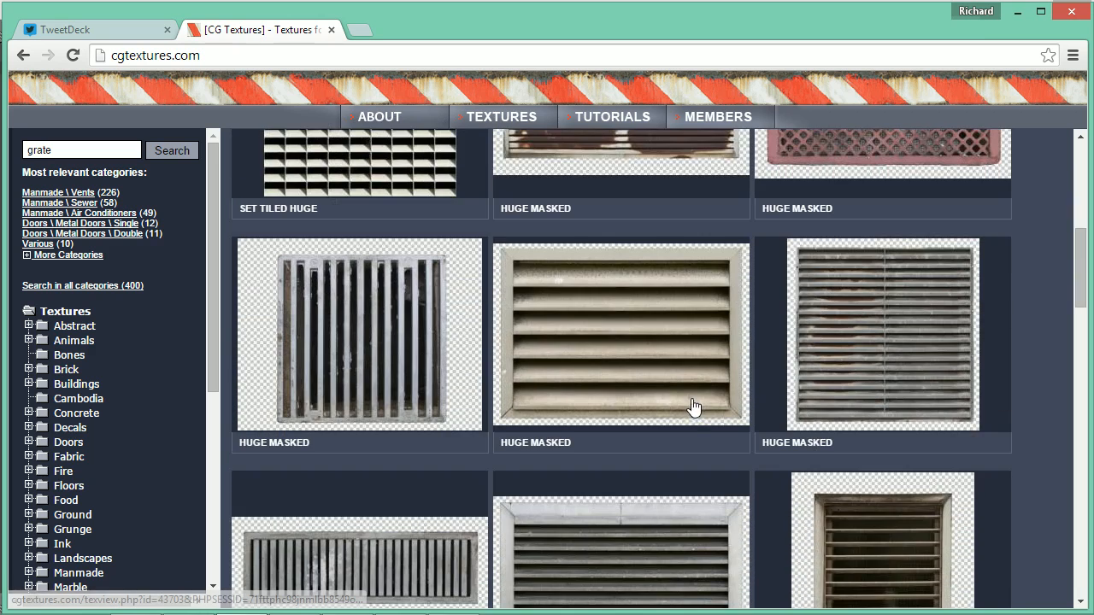
pyautogui.scroll(-2, 693, 406)
pyautogui.scroll(-1, 678, 409)
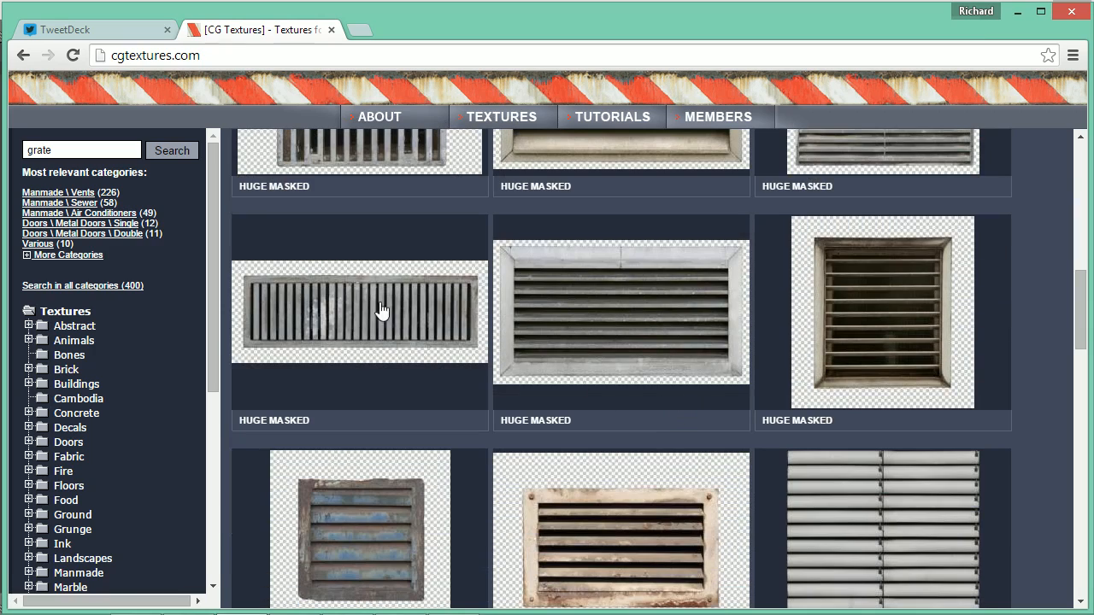
pyautogui.click(1018, 12)
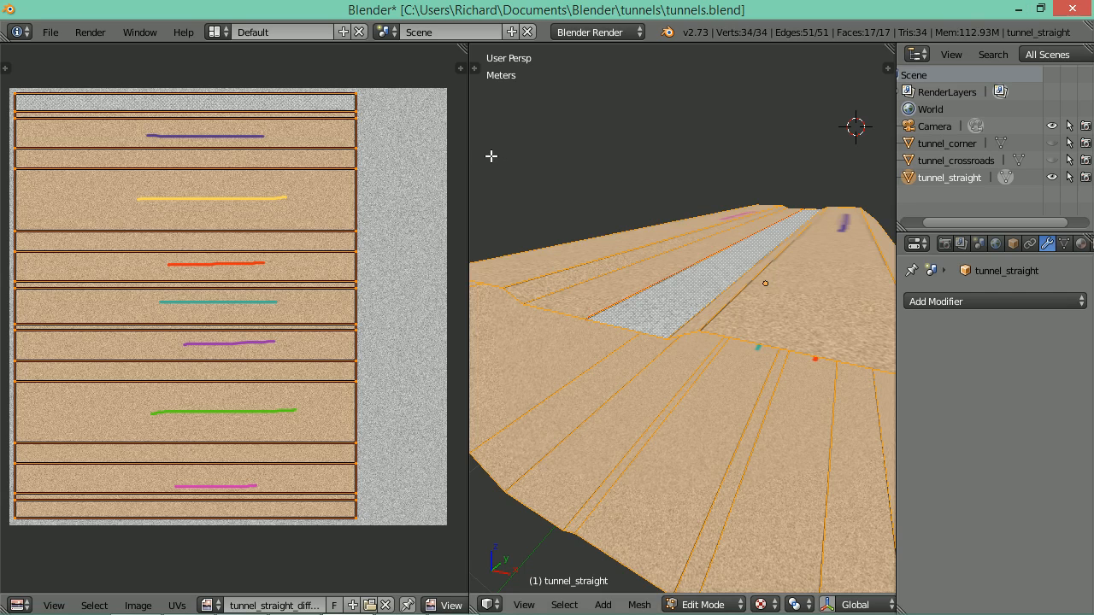
# Switch to the tunnels folder in File Explorer, show its files as extra large icons and look through the downloaded textures
pyautogui.hotkey('alt', 'Tab')
pyautogui.hotkey('alt', 'Tab')
pyautogui.hotkey('alt', 'Tab')
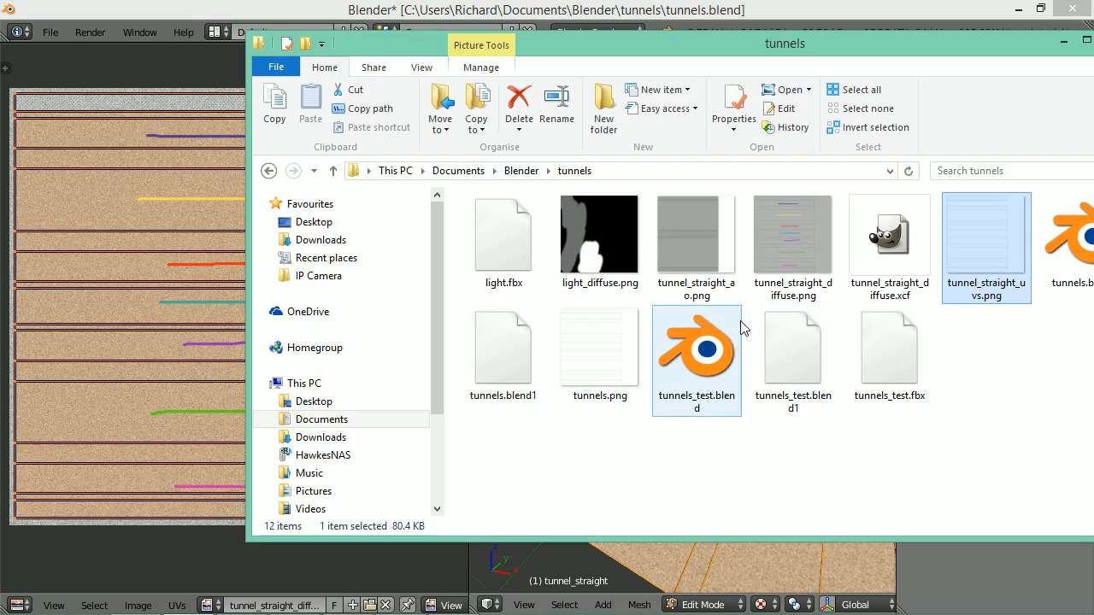
pyautogui.moveTo(854, 49); pyautogui.dragTo(730, 51)
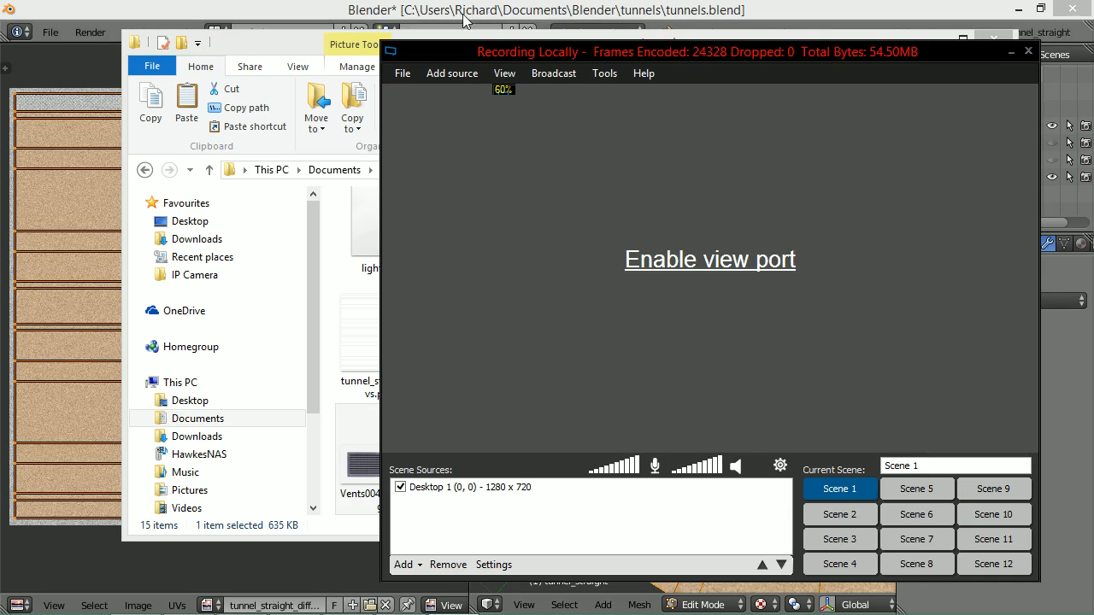
pyautogui.click(299, 53)
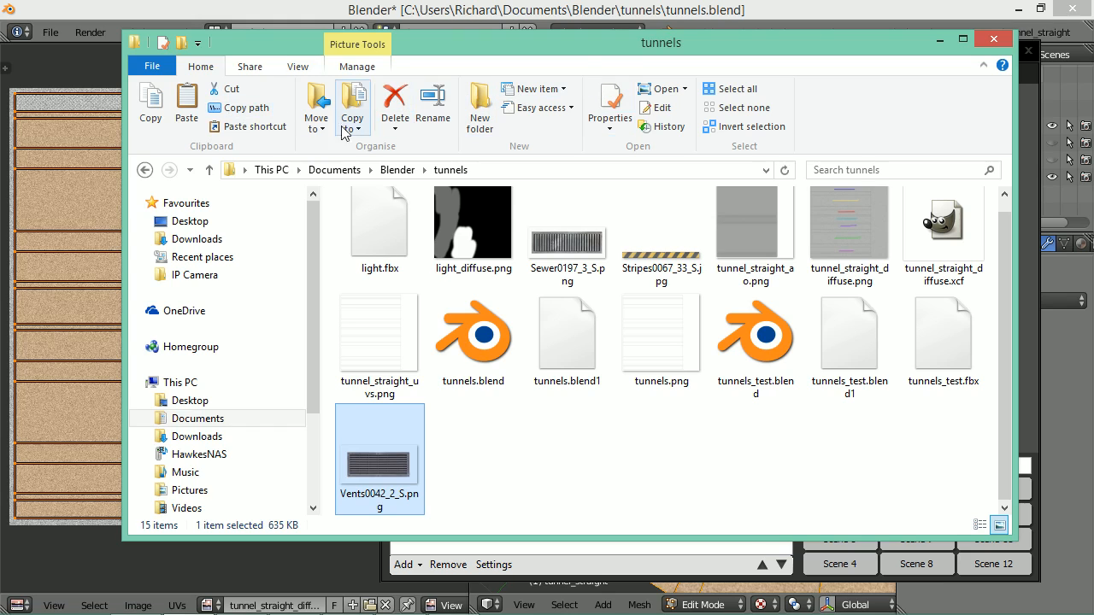
pyautogui.click(305, 68)
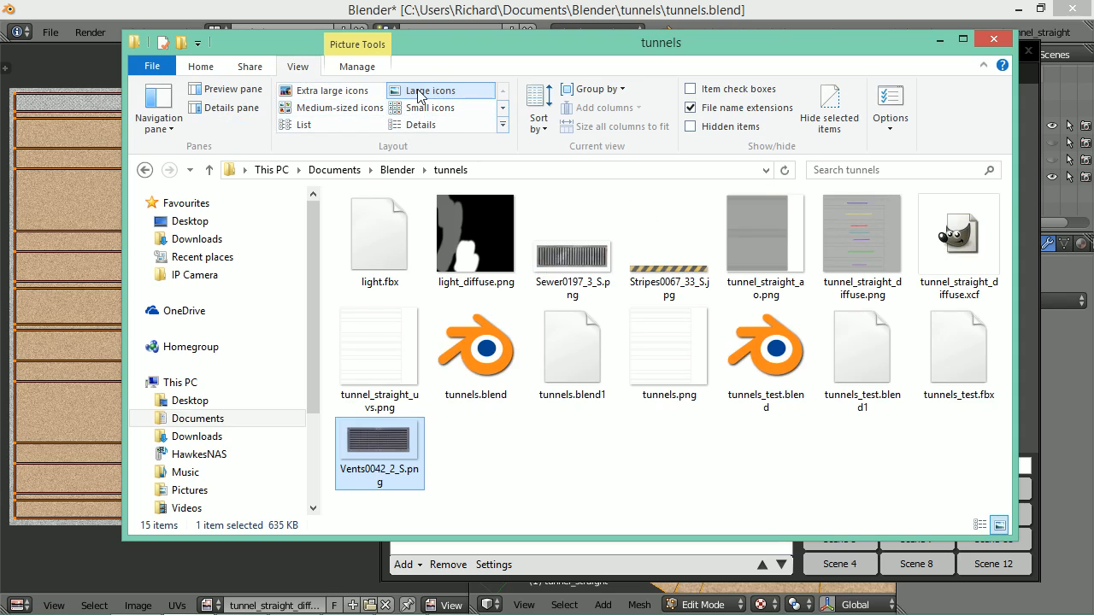
pyautogui.click(334, 90)
pyautogui.scroll(-3, 547, 342)
pyautogui.scroll(1, 447, 247)
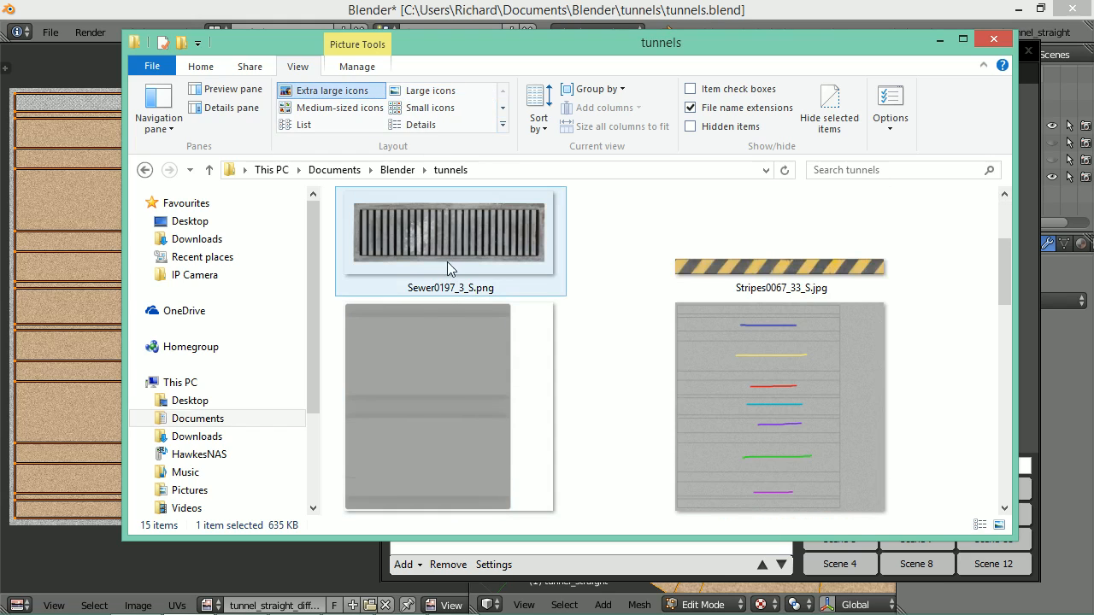
# Add Sewer0197_3_S.png from the tunnels folder to the GIMP image as a layer above colour ref, and hide the colour ref layer
pyautogui.click(475, 226)
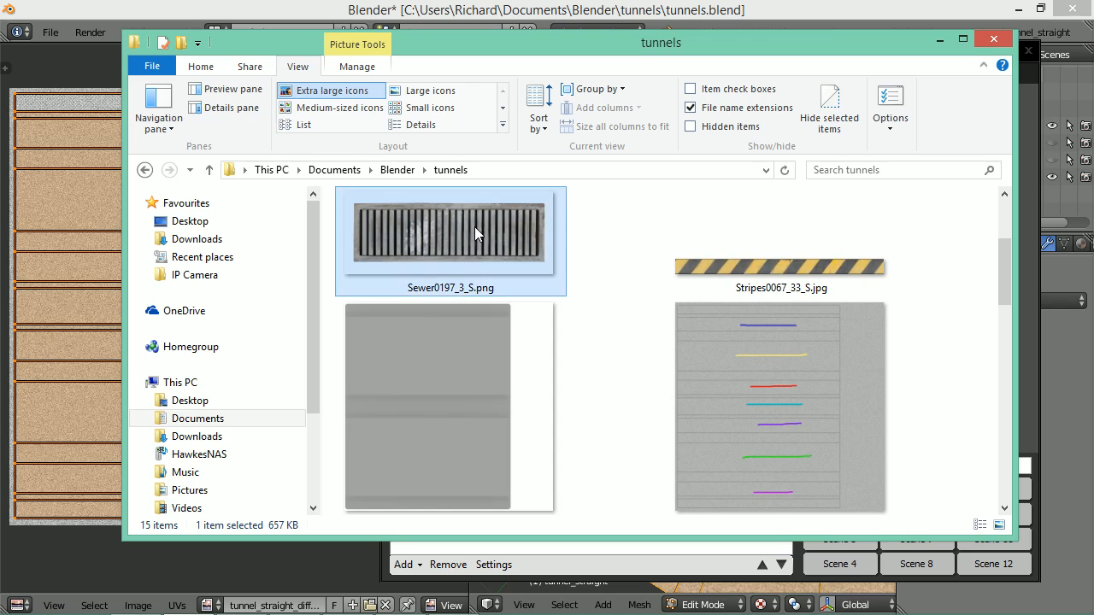
pyautogui.moveTo(630, 51); pyautogui.dragTo(939, 54)
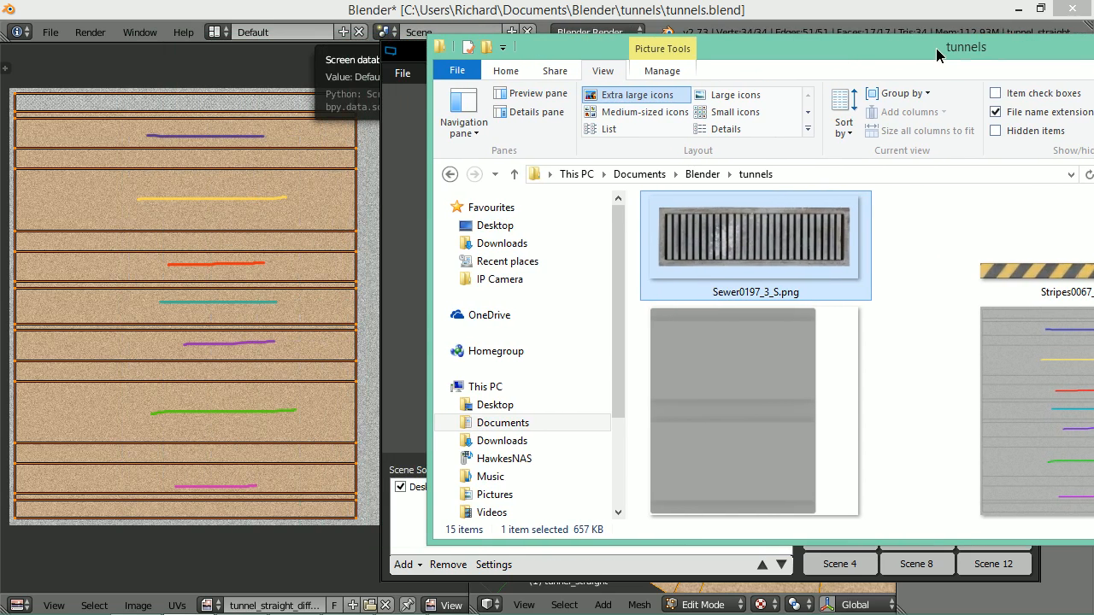
pyautogui.moveTo(349, 598)
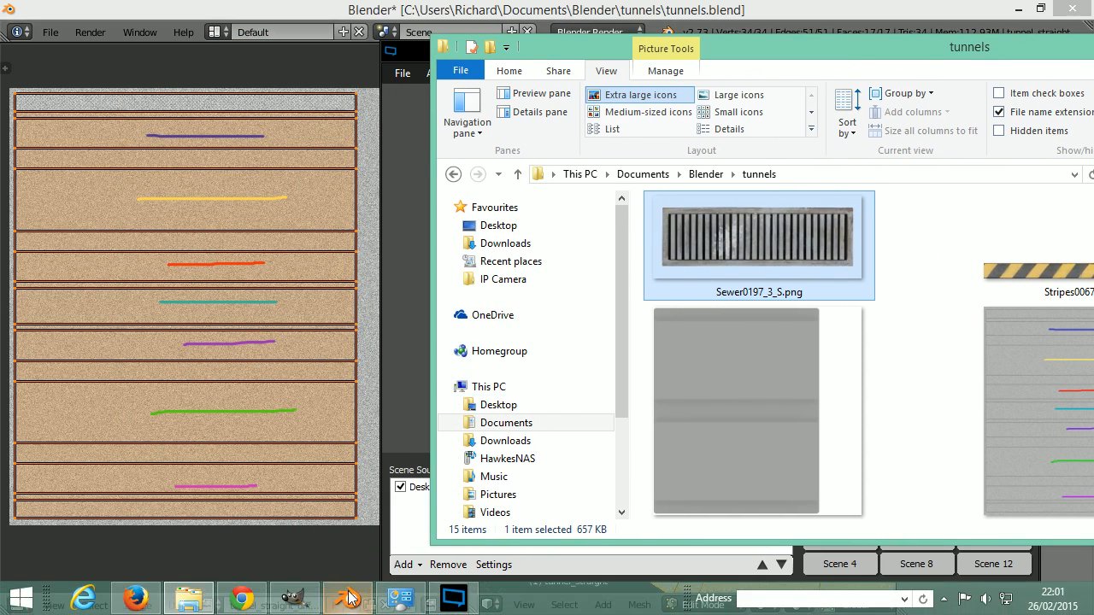
pyautogui.click(293, 598)
pyautogui.hotkey('alt', 'Tab')
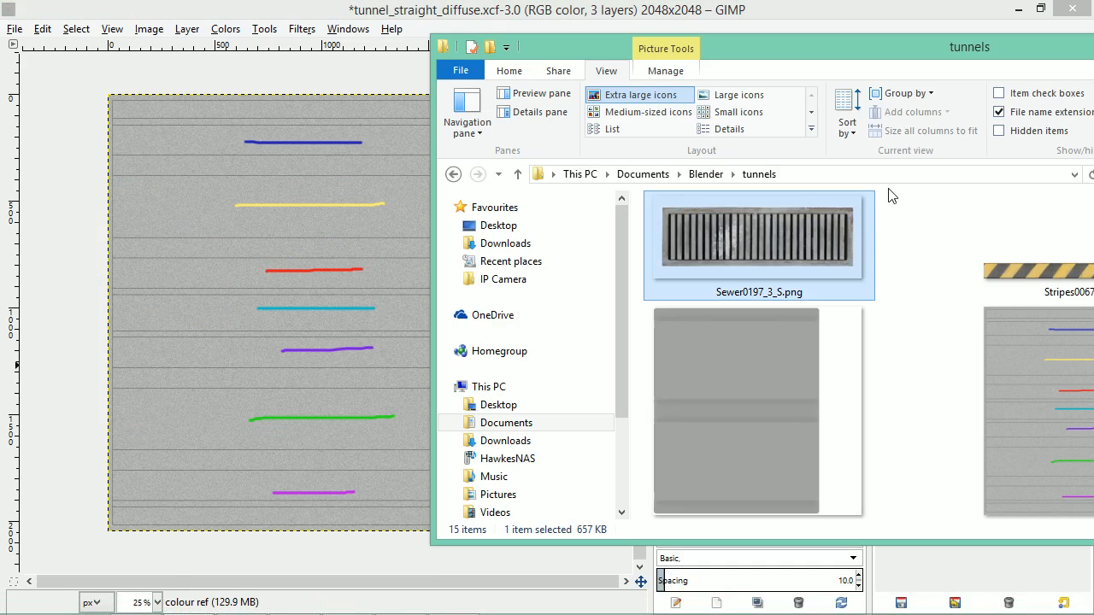
pyautogui.moveTo(805, 245); pyautogui.dragTo(293, 318)
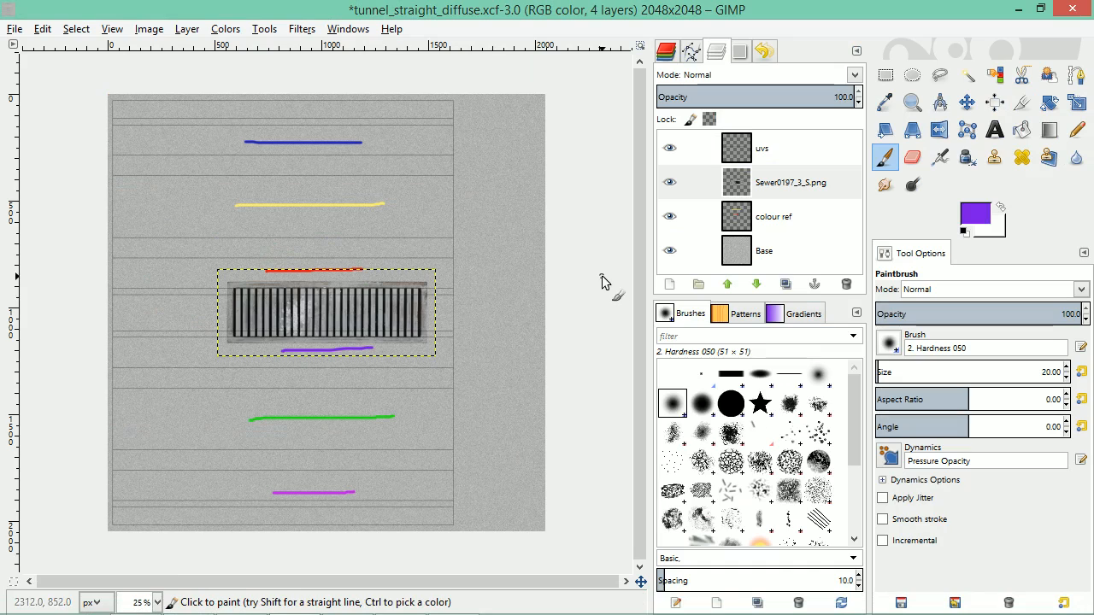
pyautogui.click(679, 219)
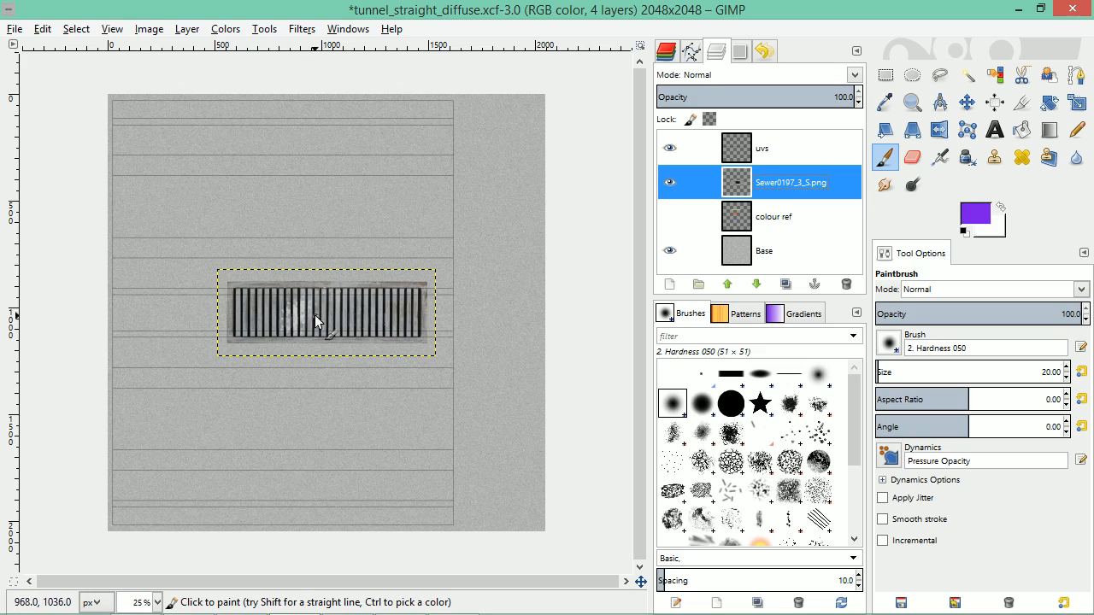
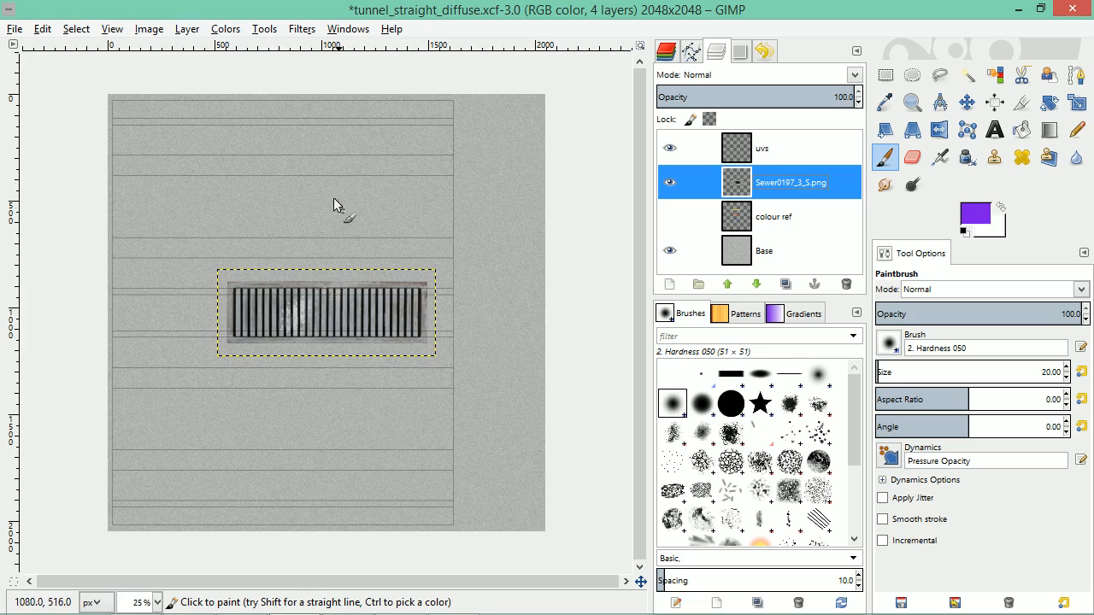
# Try scaling the Sewer0197_3_S.png layer proportionally to 60 percent with cubic interpolation, and undo the scaling
pyautogui.click(189, 29)
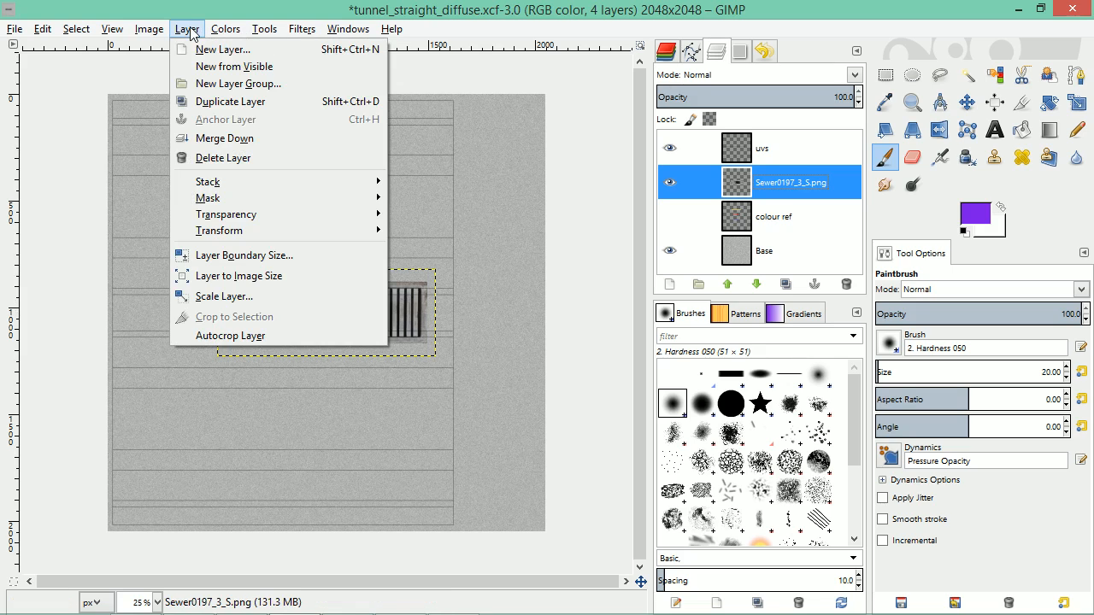
pyautogui.click(257, 293)
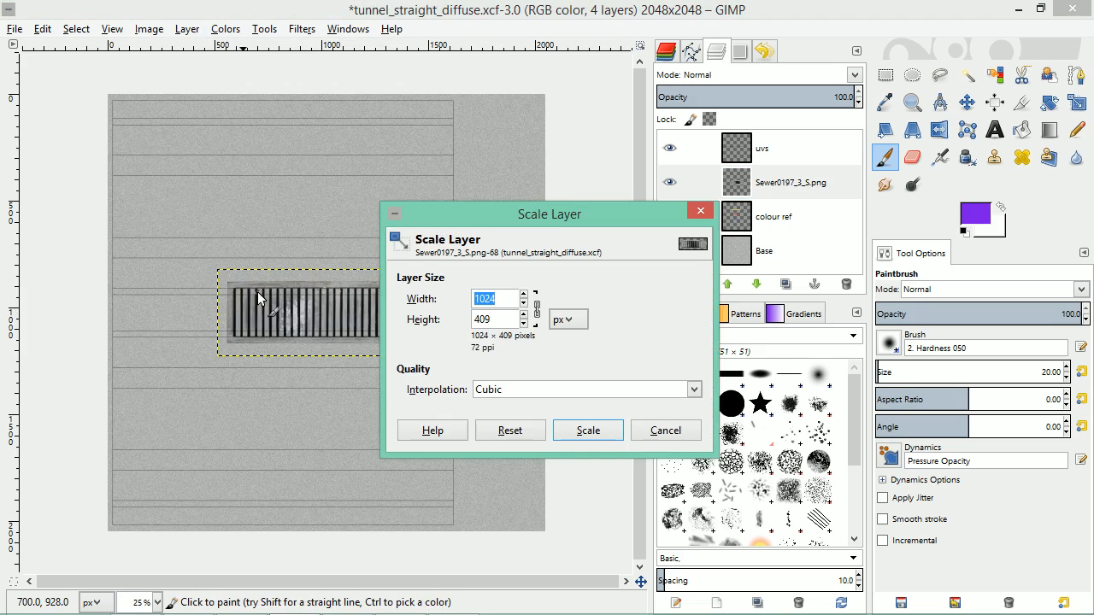
pyautogui.click(561, 319)
pyautogui.click(570, 342)
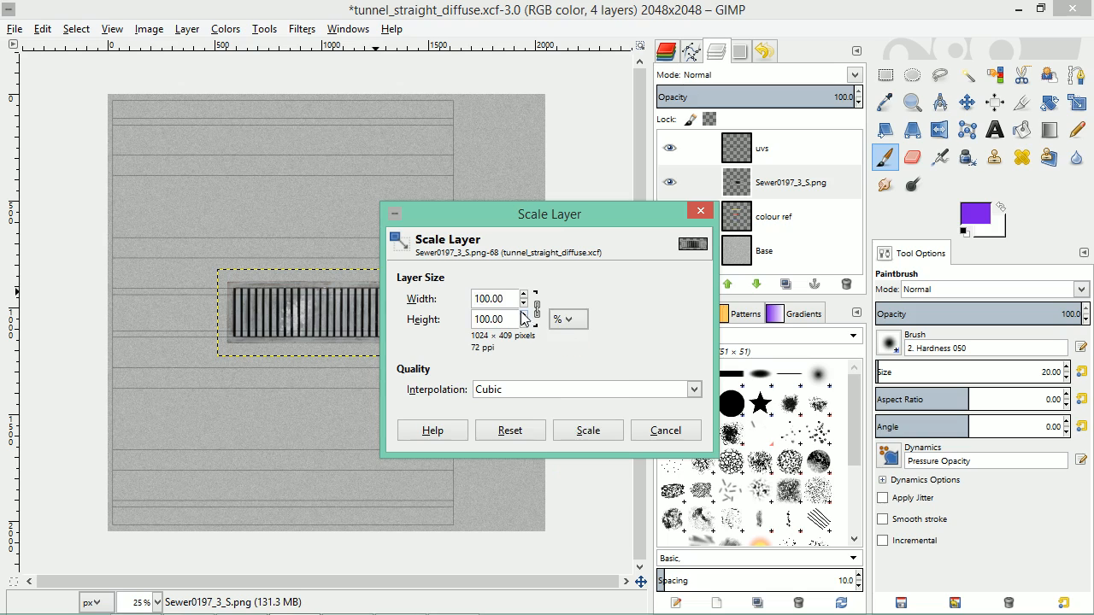
pyautogui.doubleClick(504, 299)
pyautogui.write('60')
pyautogui.press('Tab')
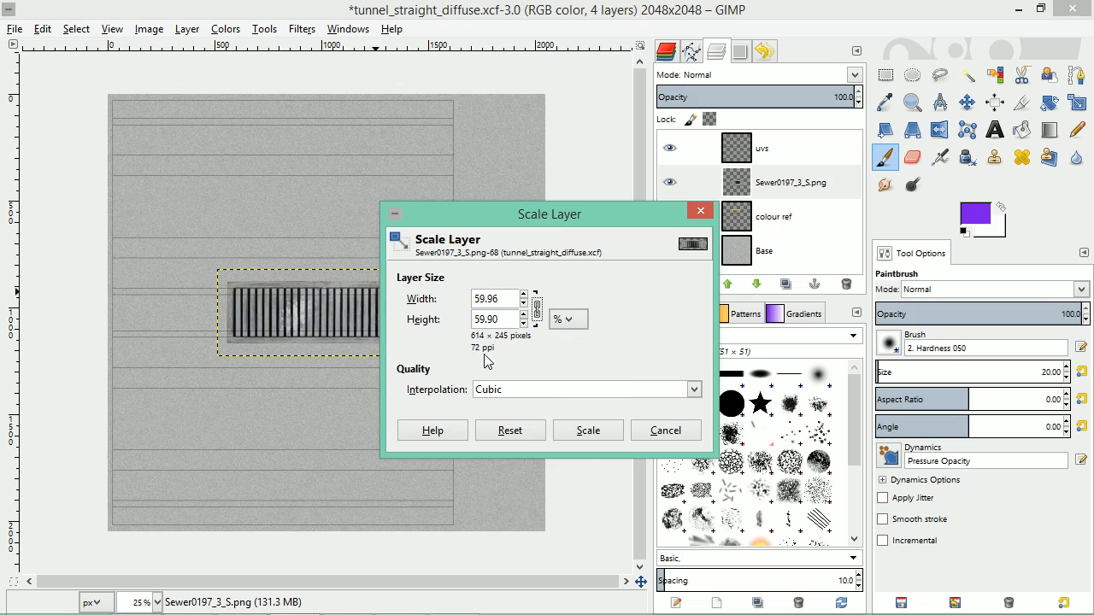
pyautogui.click(594, 436)
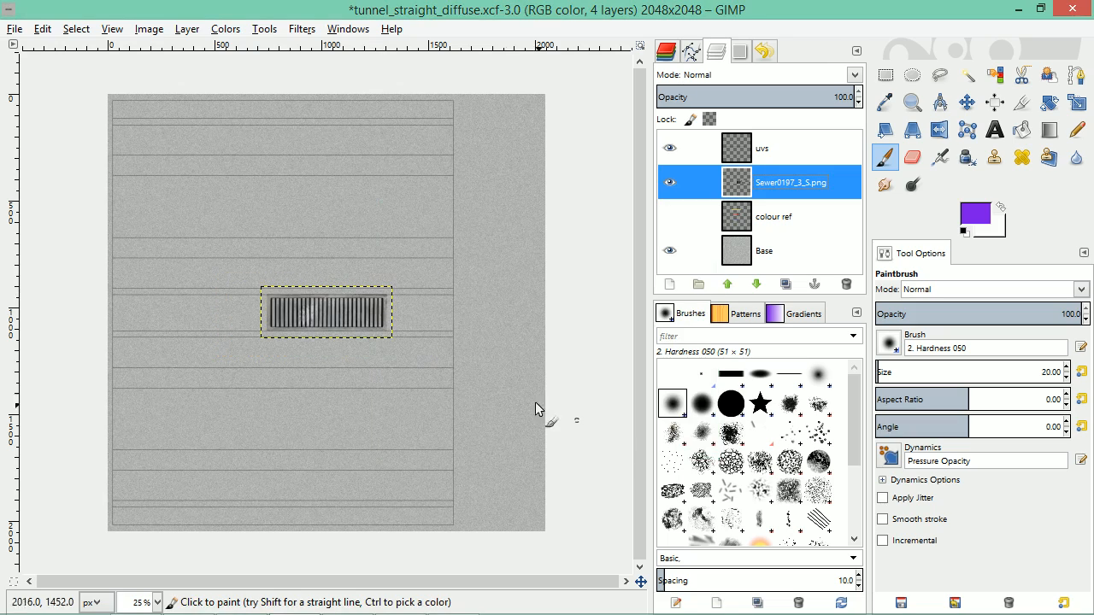
pyautogui.keyDown('ctrl'); pyautogui.scroll(2, 430, 349); pyautogui.keyUp('ctrl')
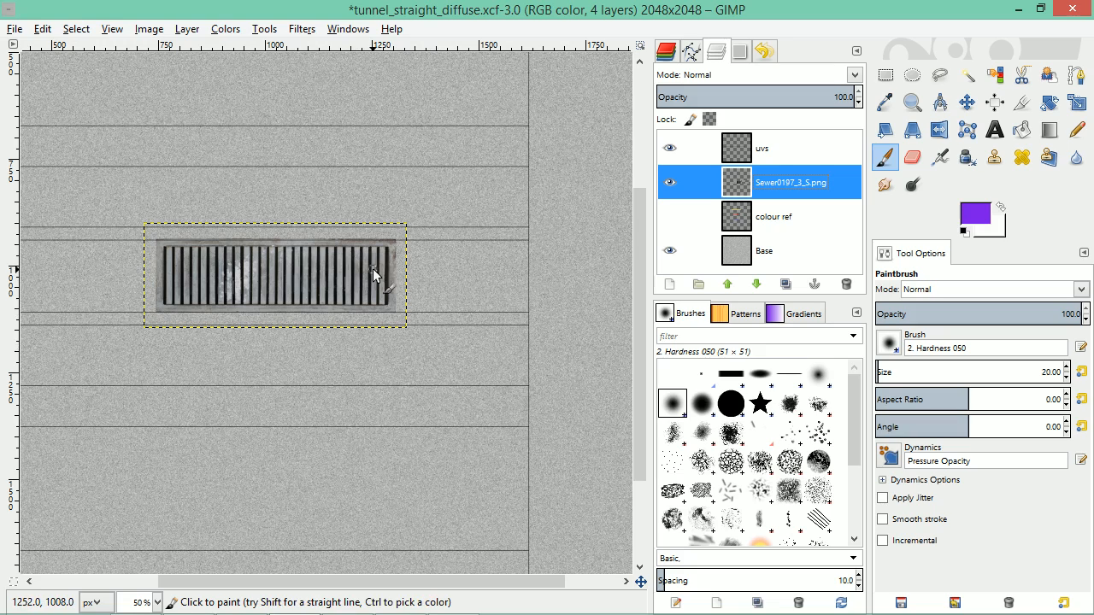
pyautogui.hotkey('ctrl', 'z')
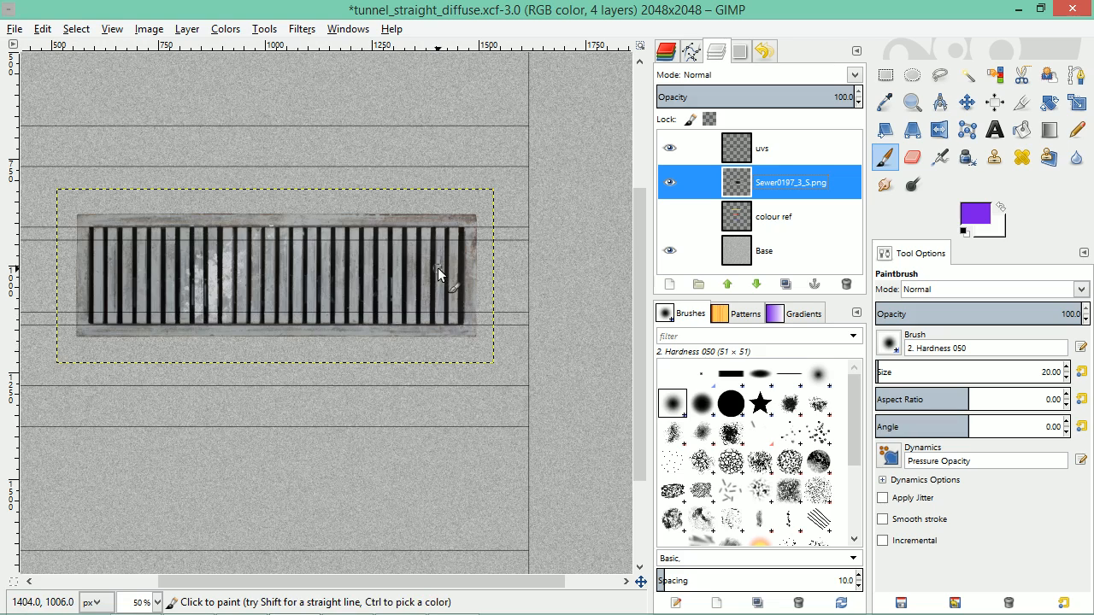
# Scale the Sewer0197_3_S.png layer proportionally to 50 percent with cubic interpolation
pyautogui.click(189, 31)
pyautogui.click(251, 296)
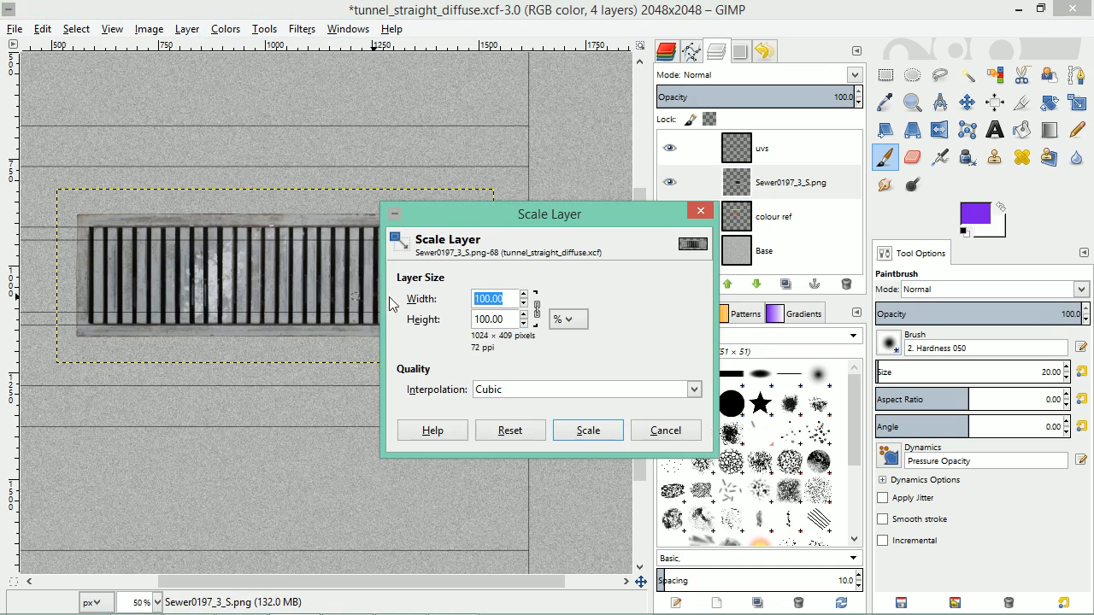
pyautogui.write('50')
pyautogui.press('Tab')
pyautogui.click(587, 429)
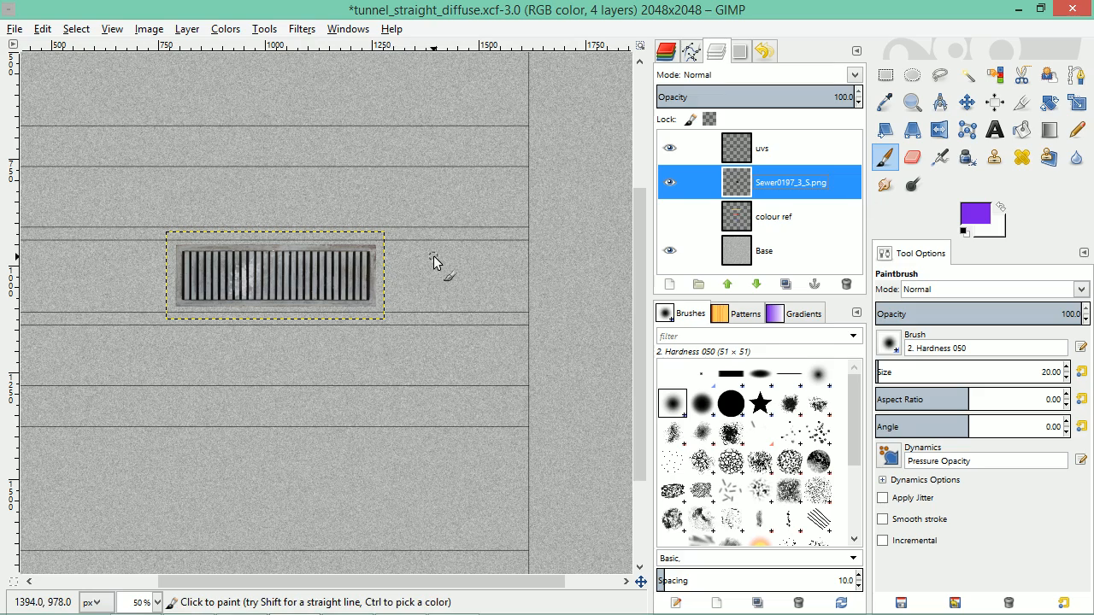
pyautogui.scroll(-2, 433, 255)
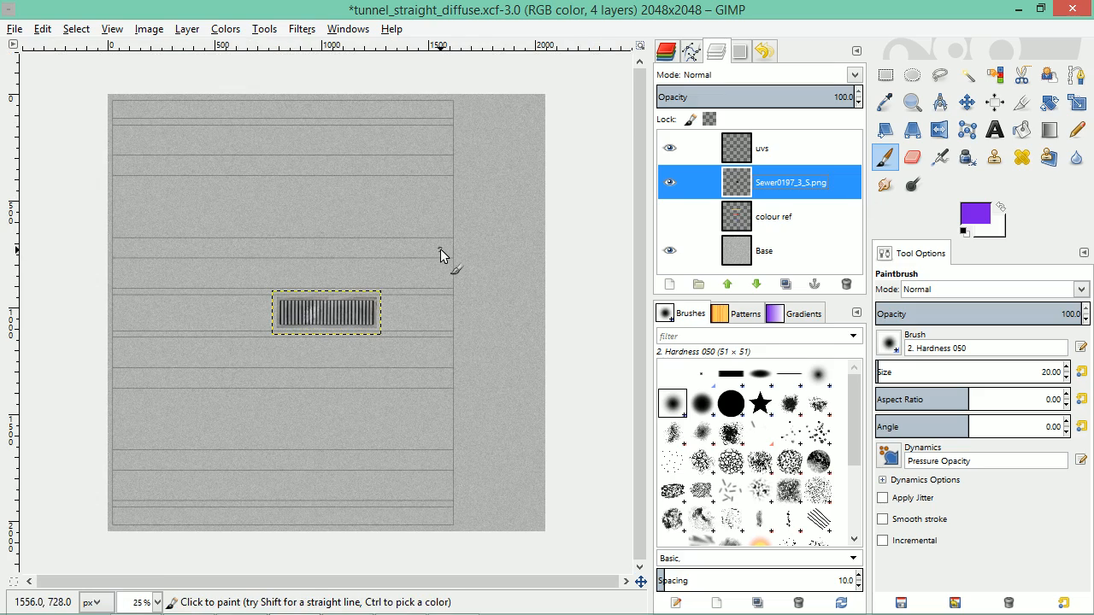
pyautogui.scroll(2, 440, 248)
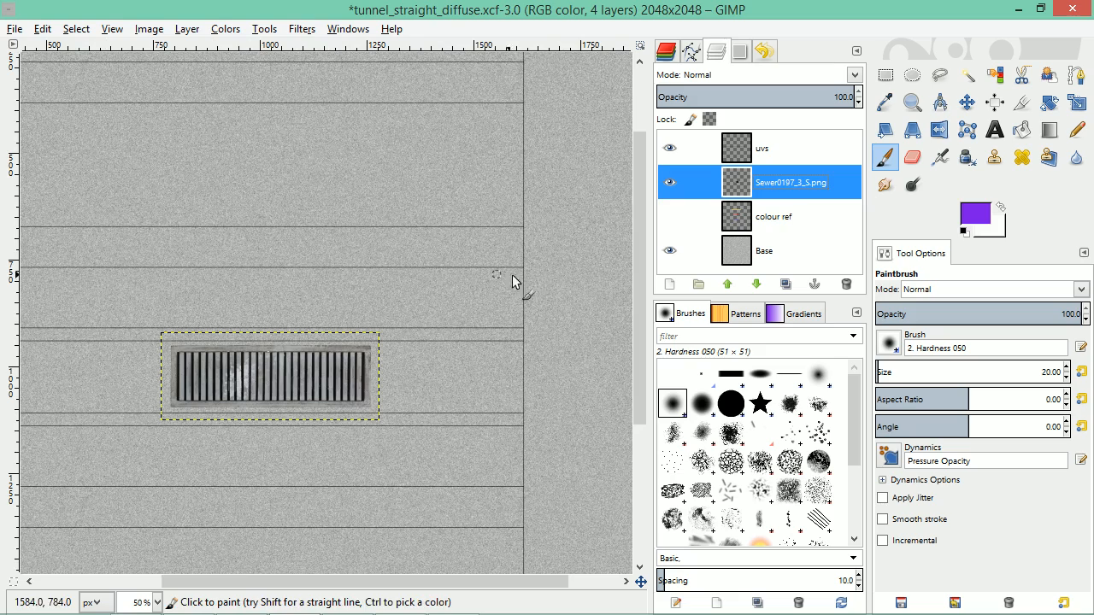
pyautogui.scroll(-3, 632, 315)
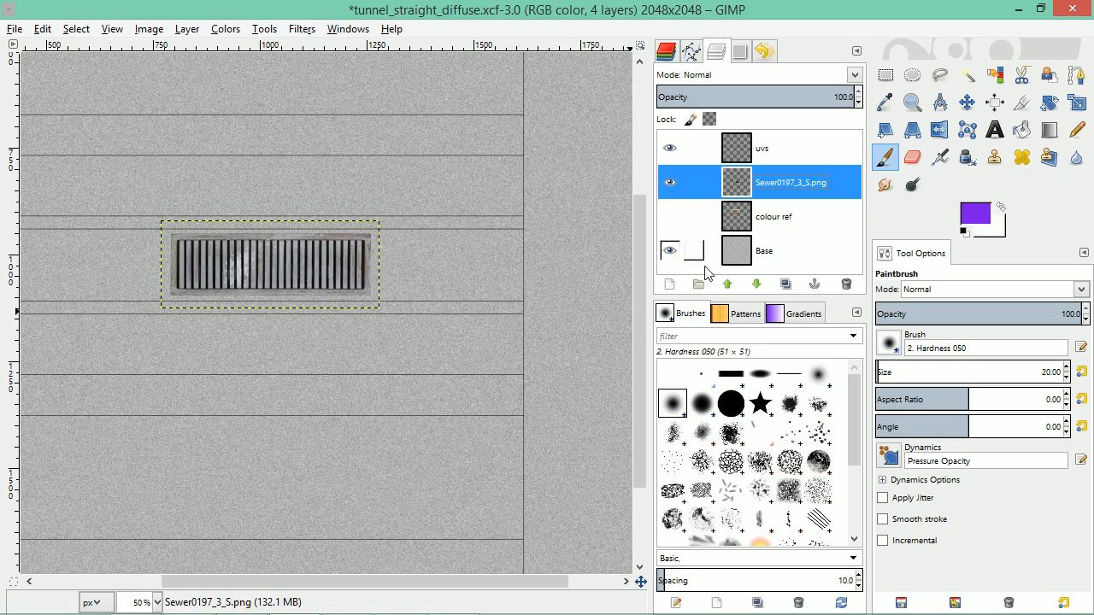
# Set the Move tool to move the active layer and place the grate at the left end of its UV strip
pyautogui.click(966, 103)
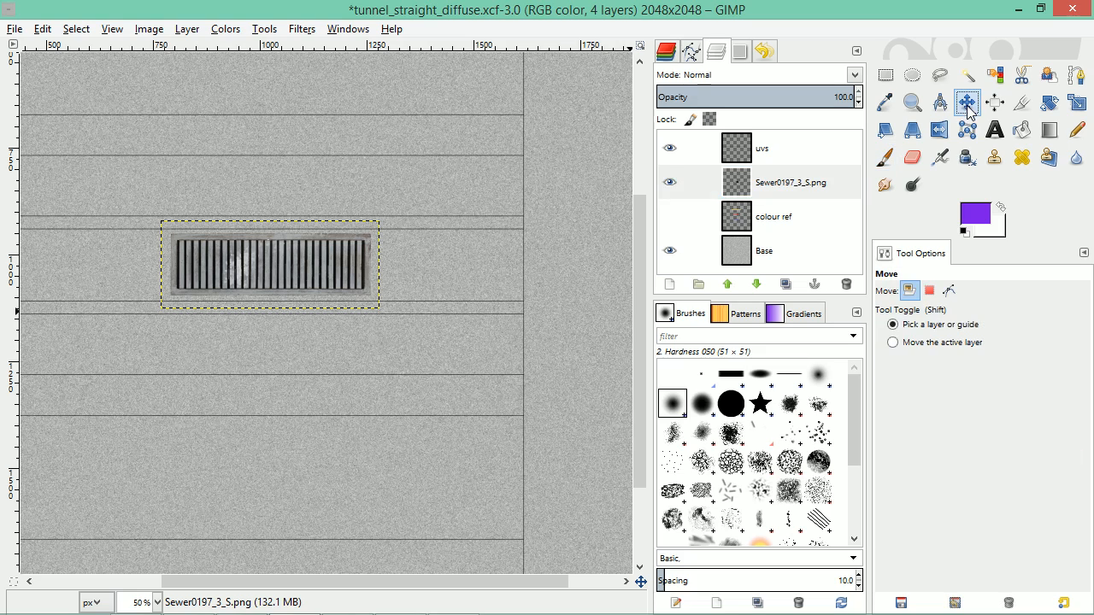
pyautogui.click(915, 346)
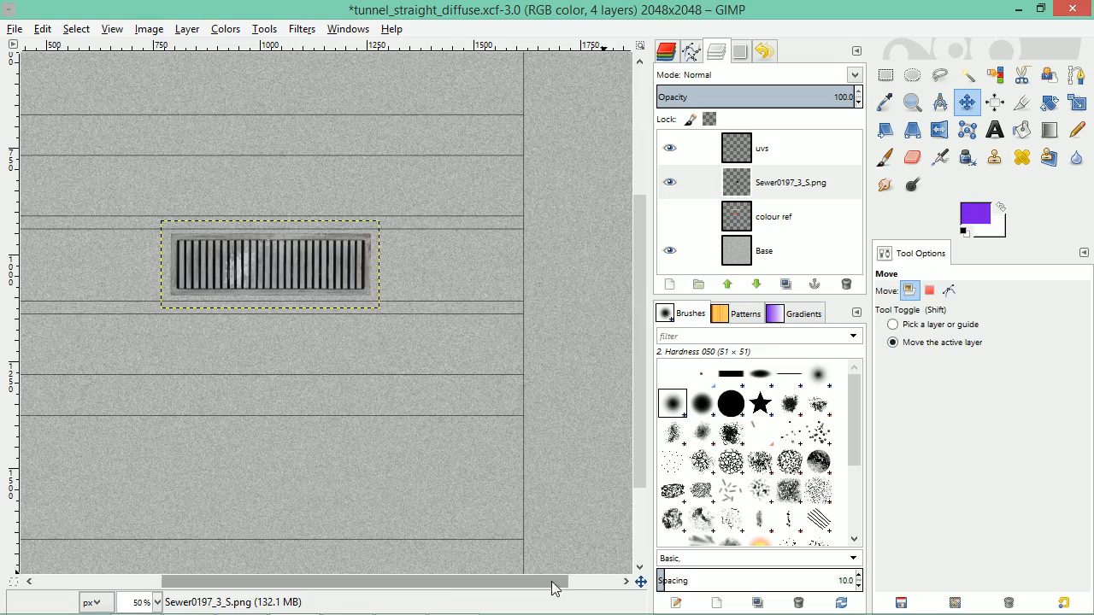
pyautogui.moveTo(551, 588); pyautogui.dragTo(385, 587)
pyautogui.moveTo(511, 245); pyautogui.dragTo(177, 257)
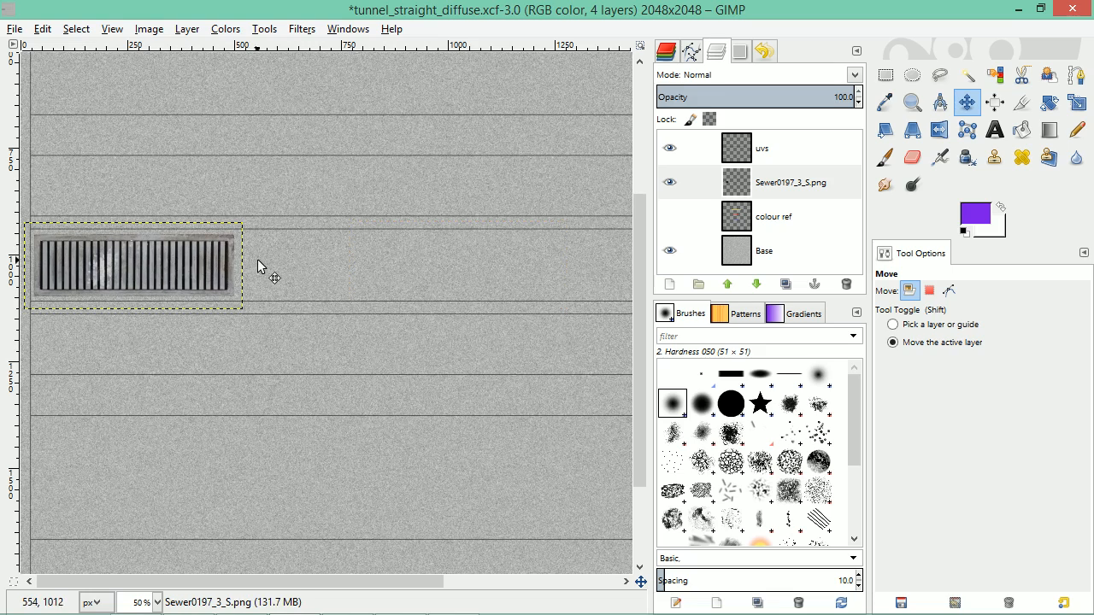
# Duplicate the Sewer0197_3_S.png layer and place the copy directly to the right of the first grate
pyautogui.click(755, 175)
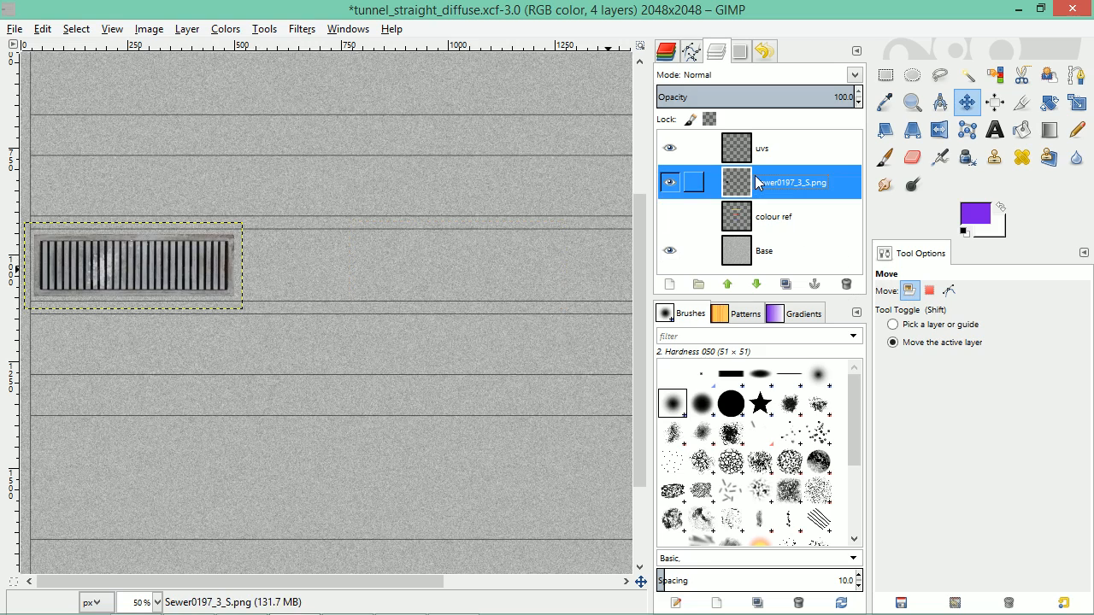
pyautogui.click(785, 286)
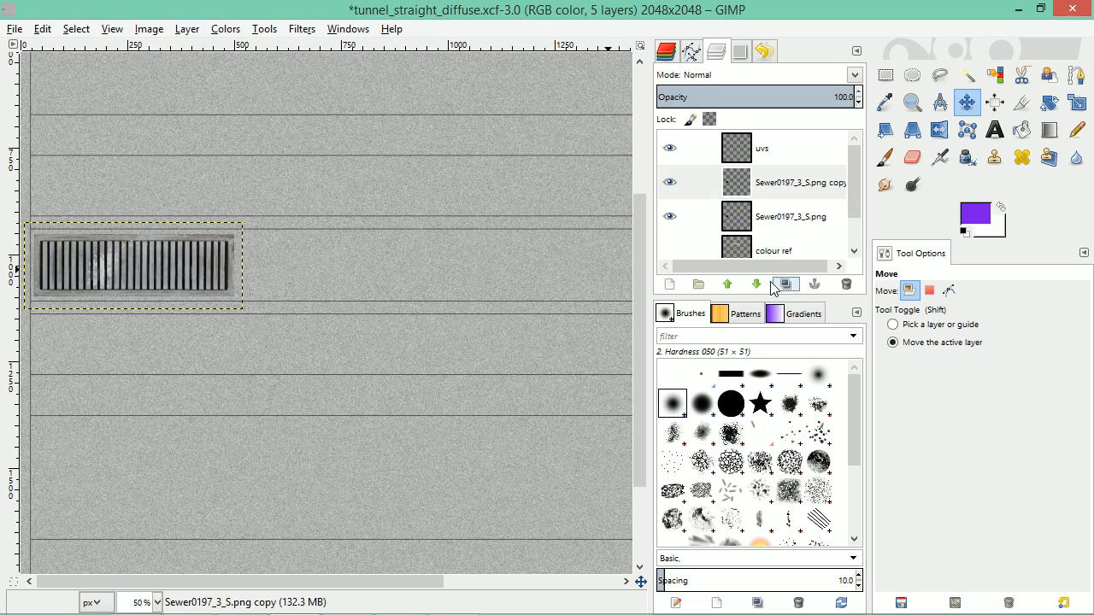
pyautogui.moveTo(177, 266); pyautogui.dragTo(385, 265)
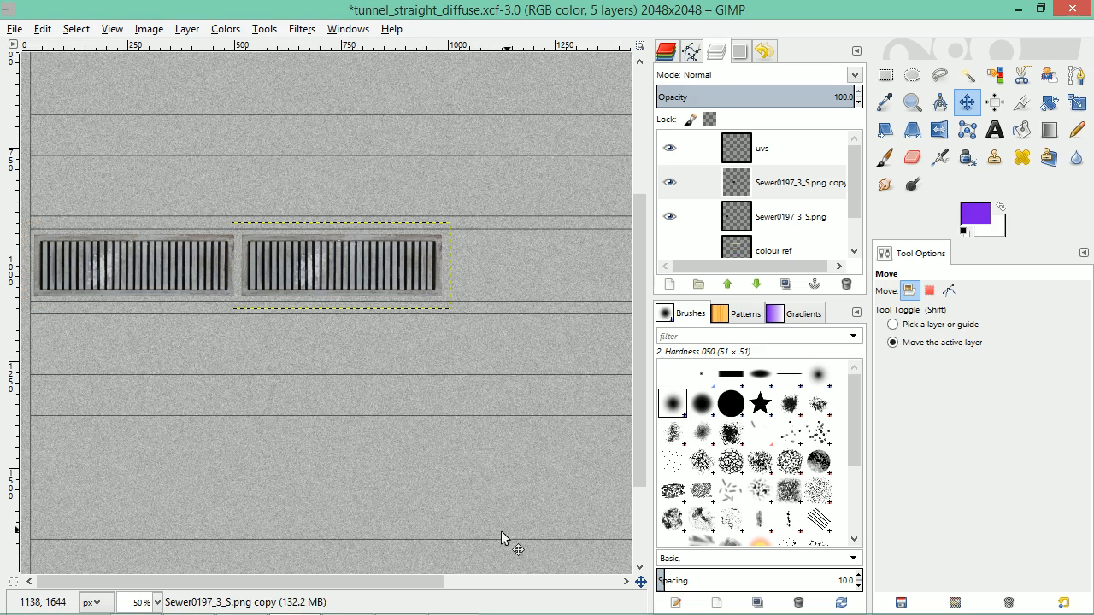
# Duplicate the grate copy and place the third grate near the right end of the same UV strip
pyautogui.moveTo(390, 587); pyautogui.dragTo(452, 586)
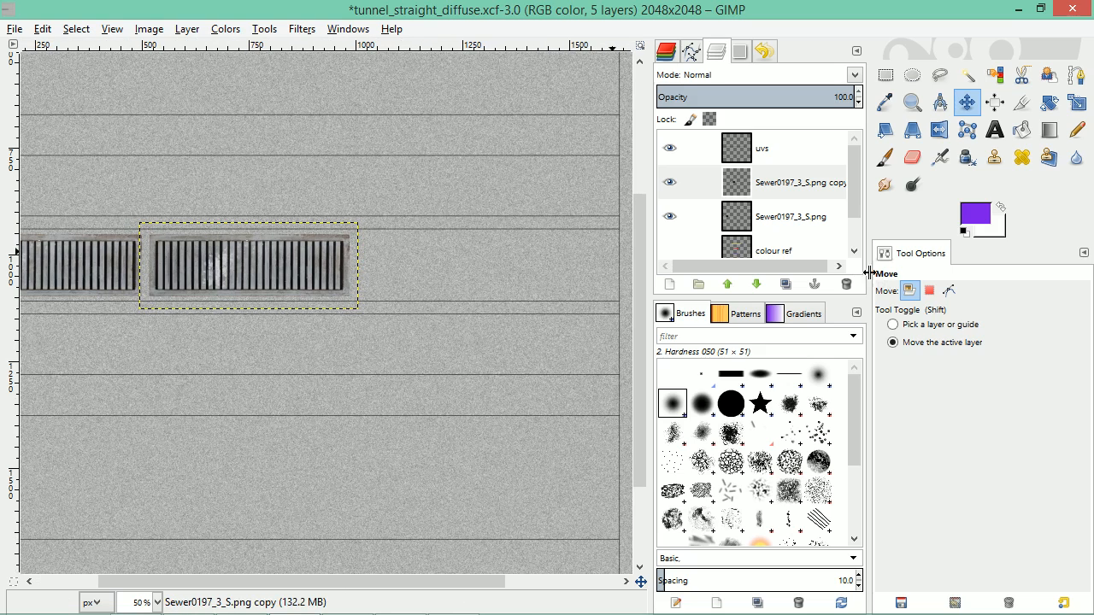
pyautogui.click(784, 286)
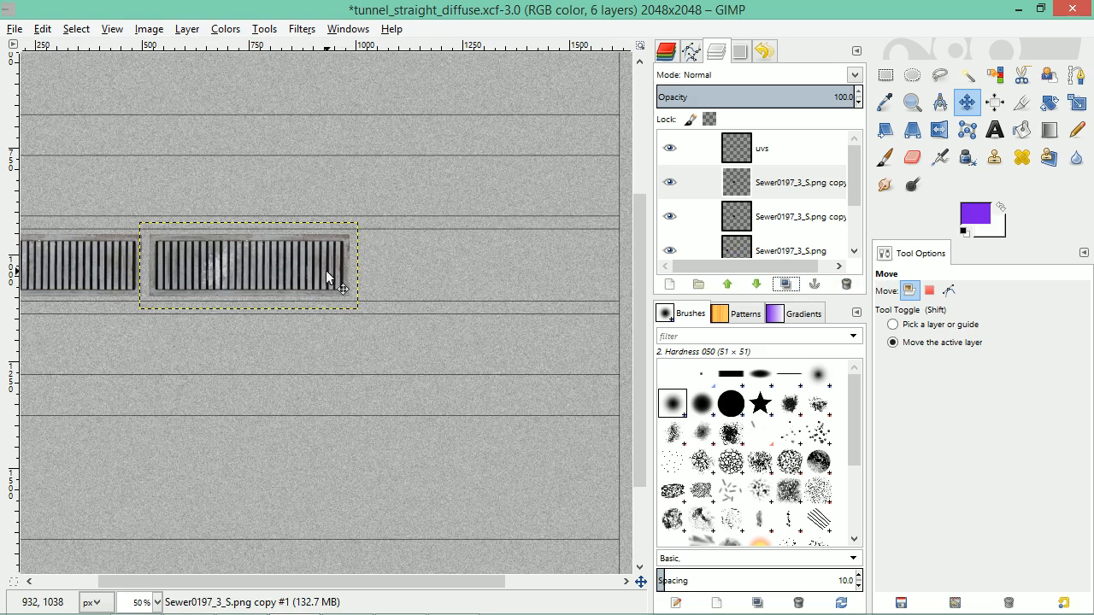
pyautogui.moveTo(291, 267); pyautogui.dragTo(501, 268)
pyautogui.moveTo(447, 581); pyautogui.dragTo(469, 580)
pyautogui.moveTo(427, 270); pyautogui.dragTo(455, 268)
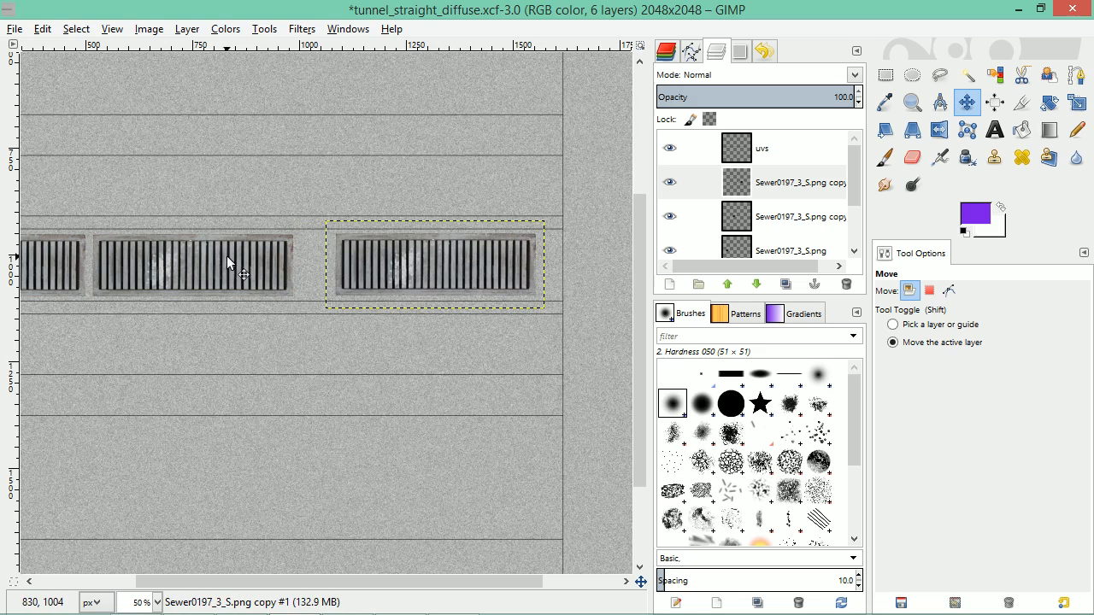
# Shift the middle and left grates slightly to the right to space the three grates evenly along the strip
pyautogui.click(786, 224)
pyautogui.moveTo(188, 259); pyautogui.dragTo(209, 259)
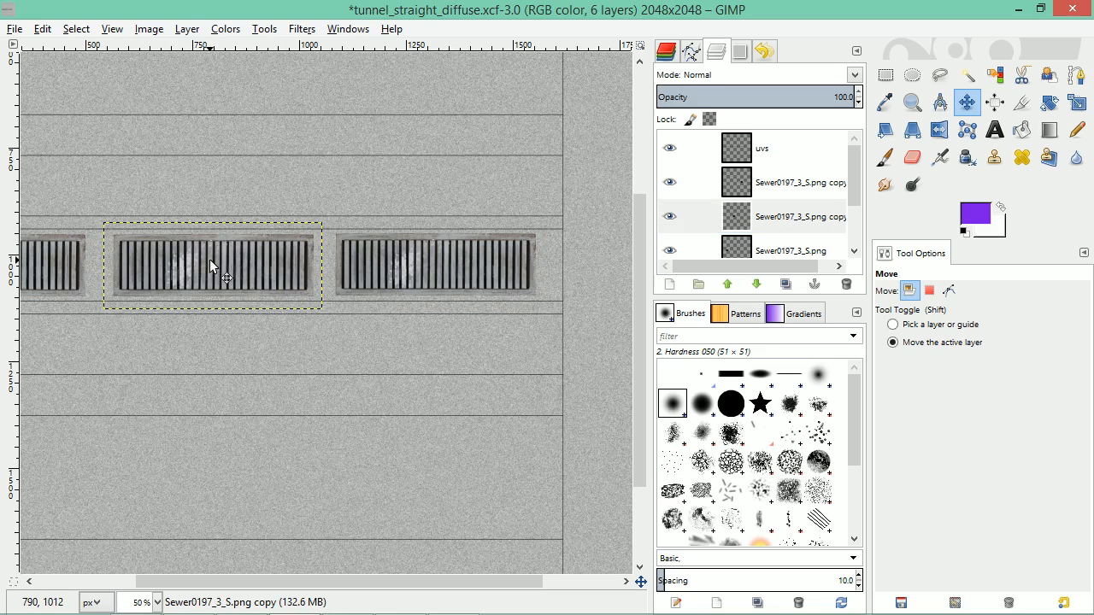
pyautogui.moveTo(471, 581); pyautogui.dragTo(370, 581)
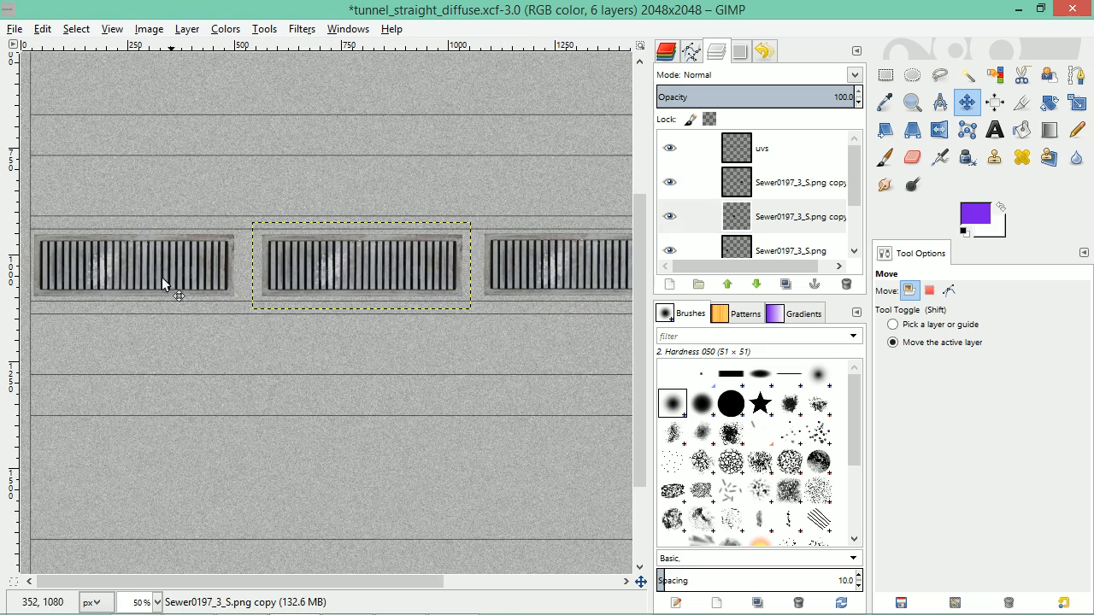
pyautogui.click(781, 248)
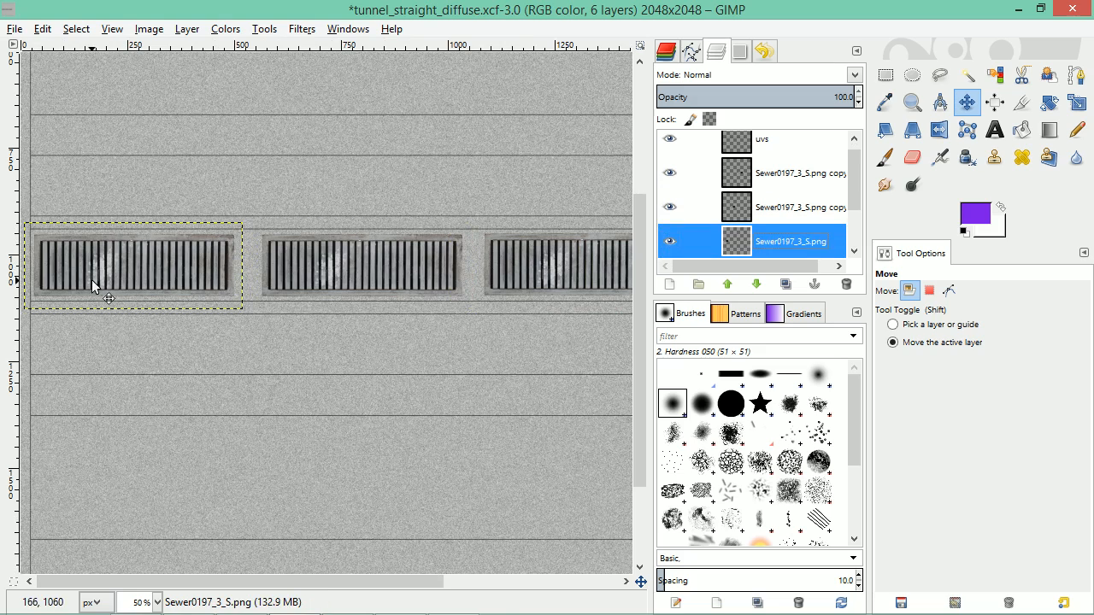
pyautogui.moveTo(97, 281); pyautogui.dragTo(109, 280)
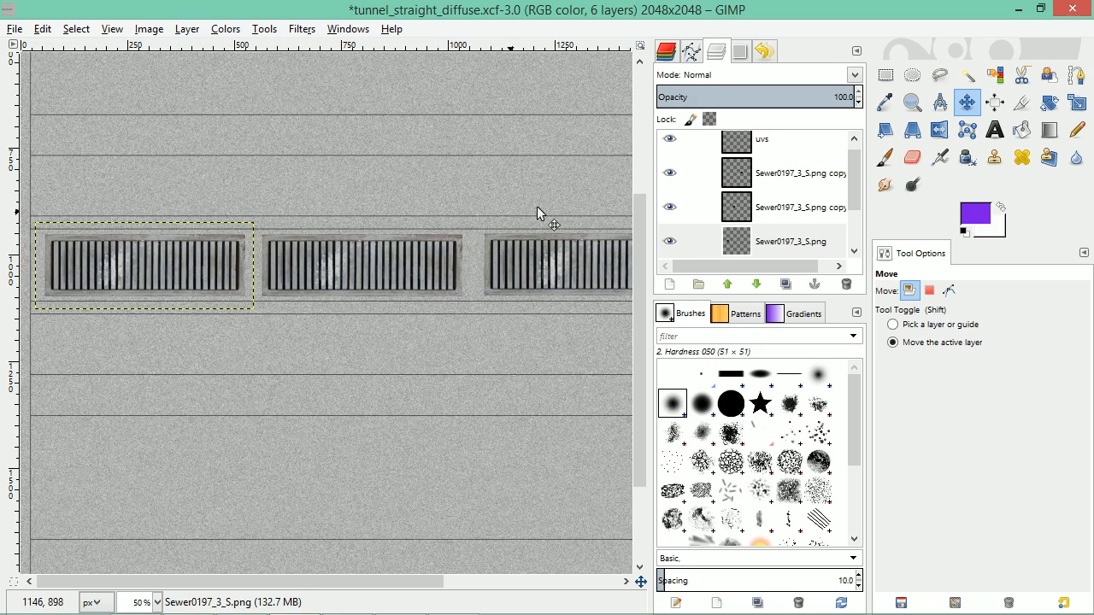
pyautogui.scroll(-3, 632, 180)
pyautogui.scroll(1, 632, 179)
pyautogui.scroll(-1, 529, 216)
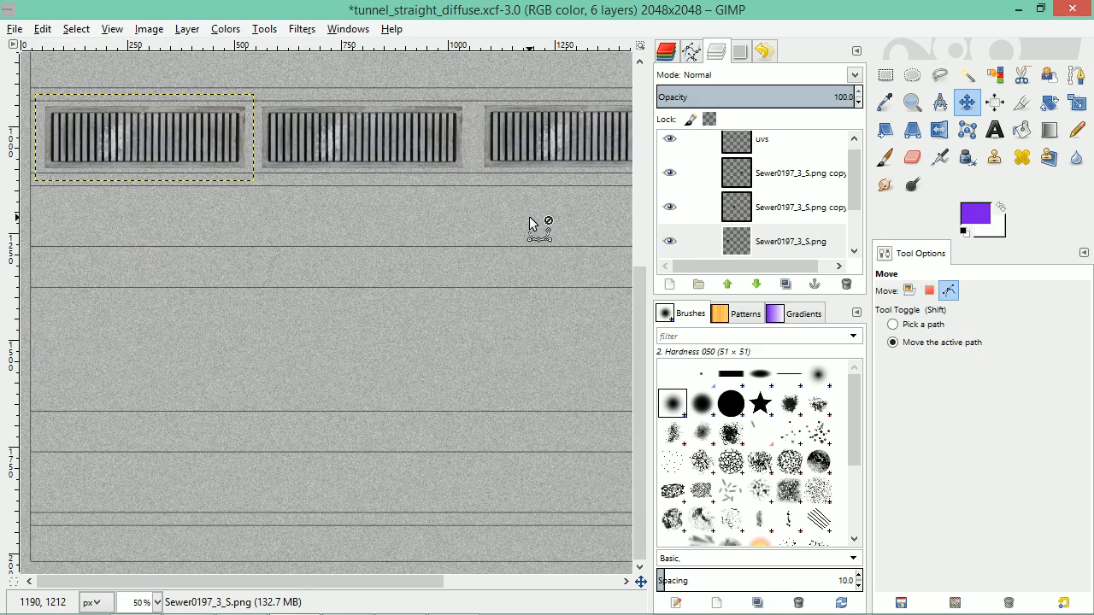
pyautogui.scroll(-1, 529, 216)
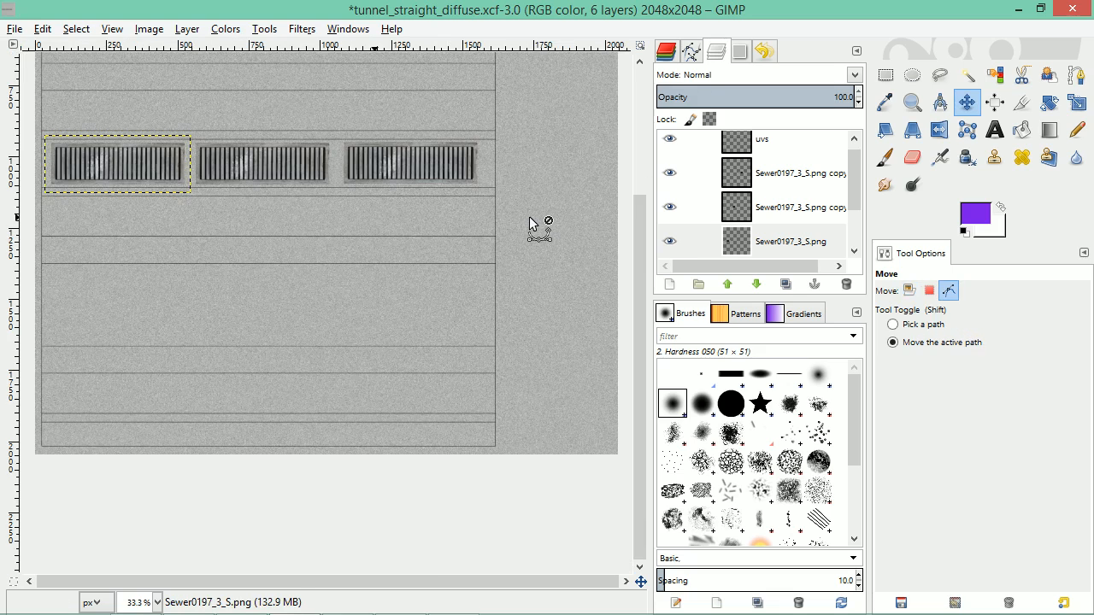
# Hide the uvs layer and export the image over tunnel_straight_diffuse.png
pyautogui.click(759, 140)
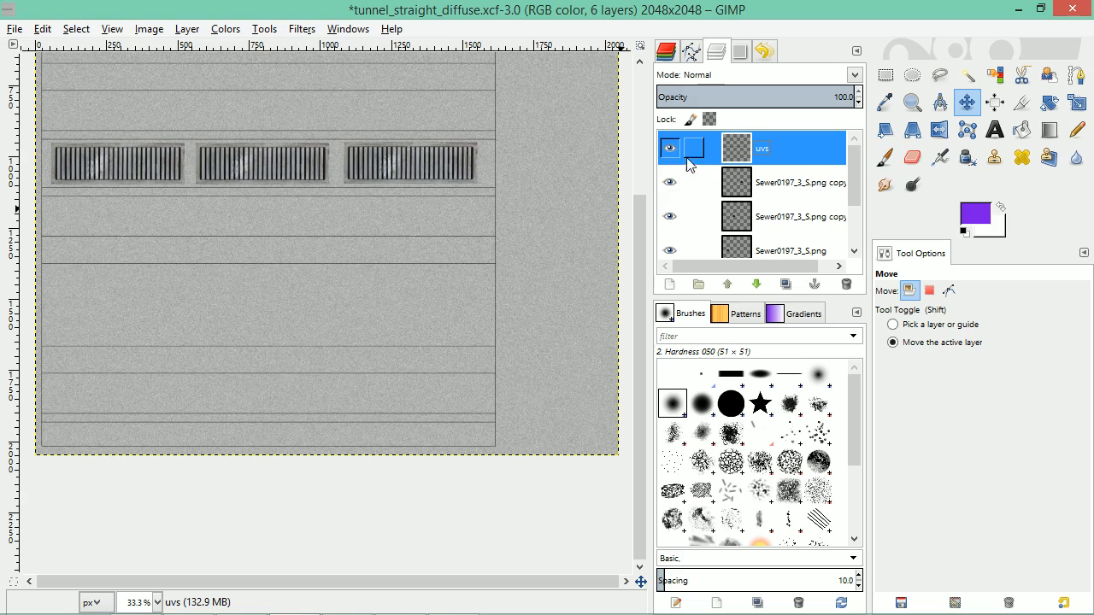
pyautogui.click(664, 152)
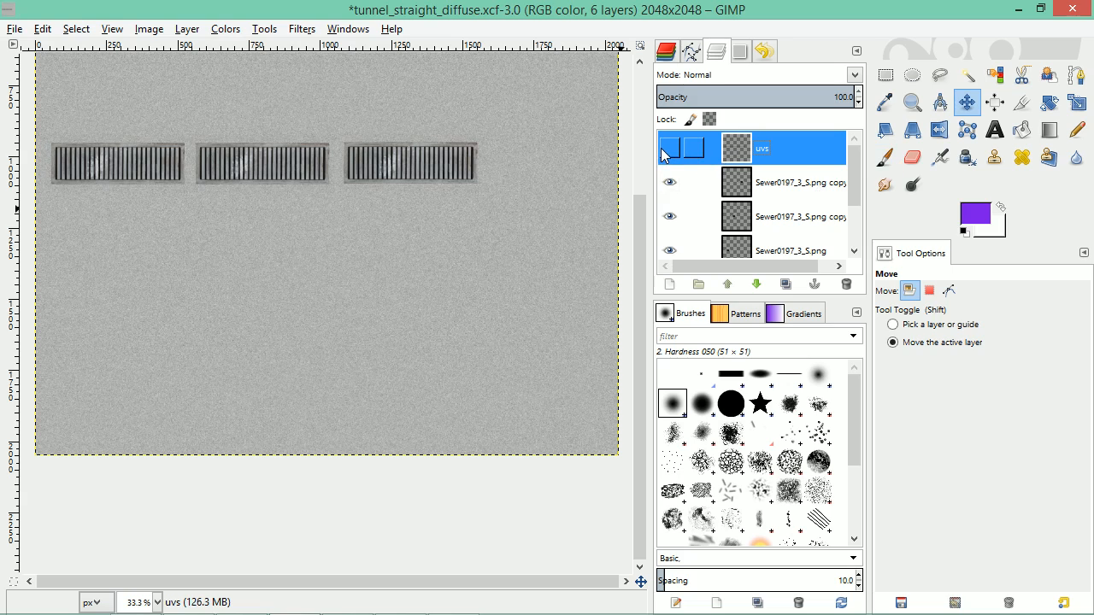
pyautogui.click(665, 150)
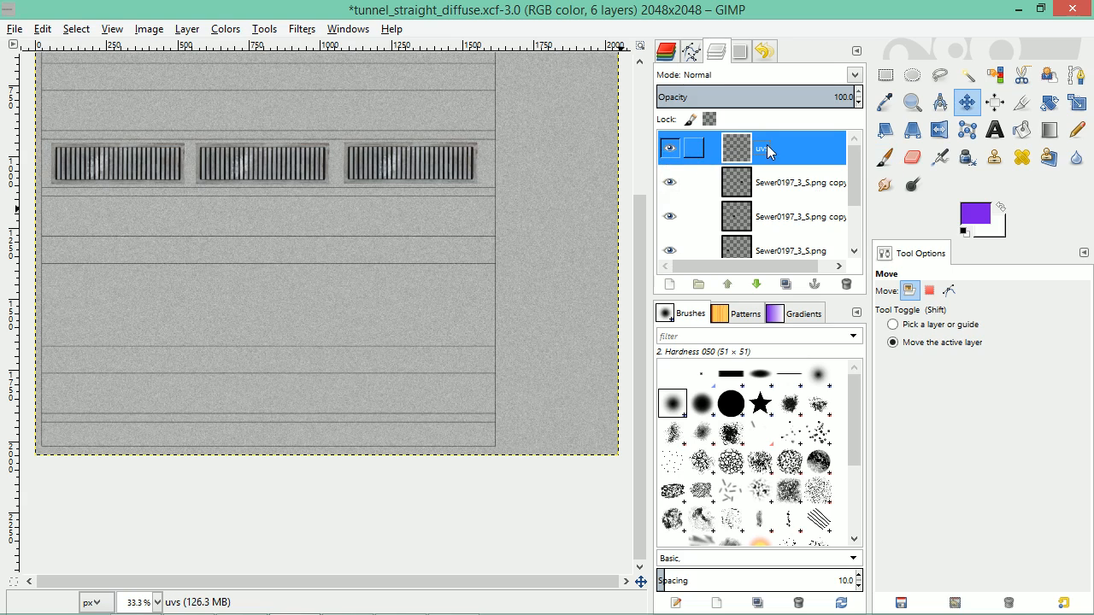
pyautogui.click(769, 186)
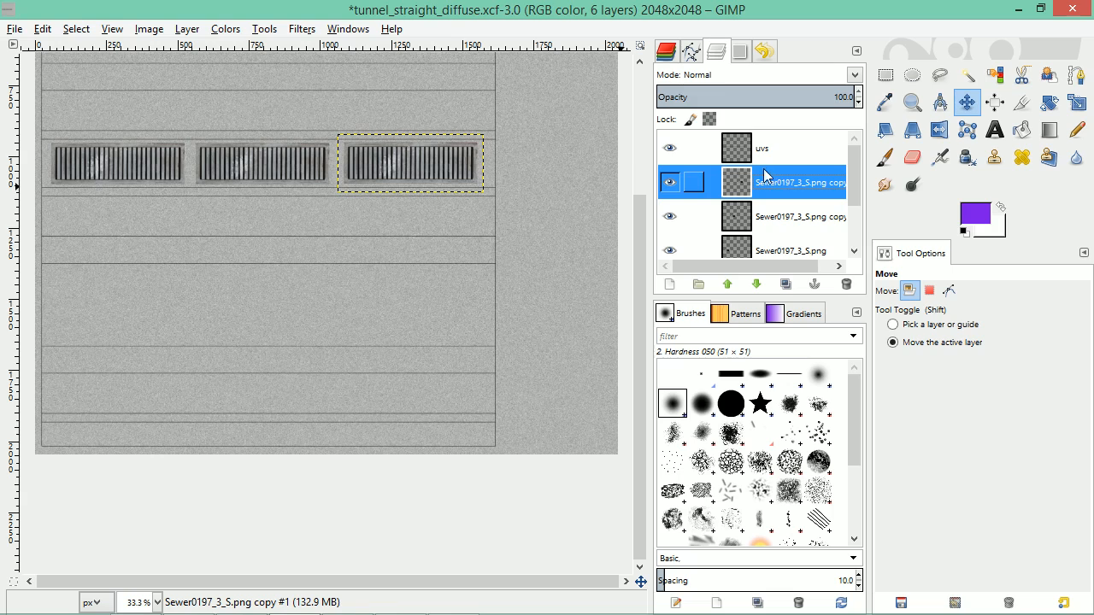
pyautogui.click(674, 149)
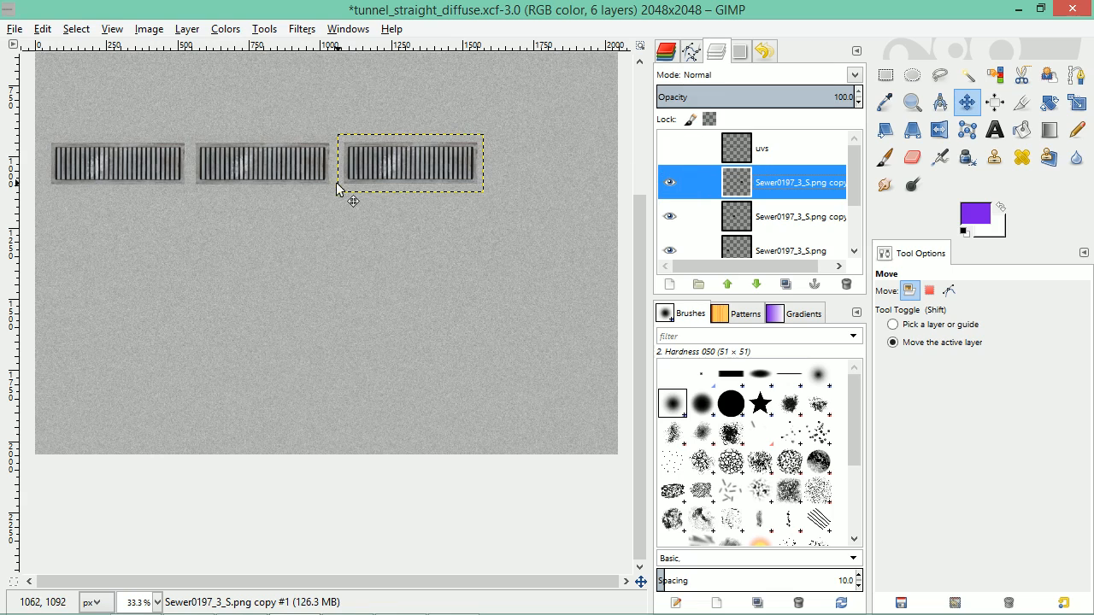
pyautogui.hotkey('ctrl', 'e')
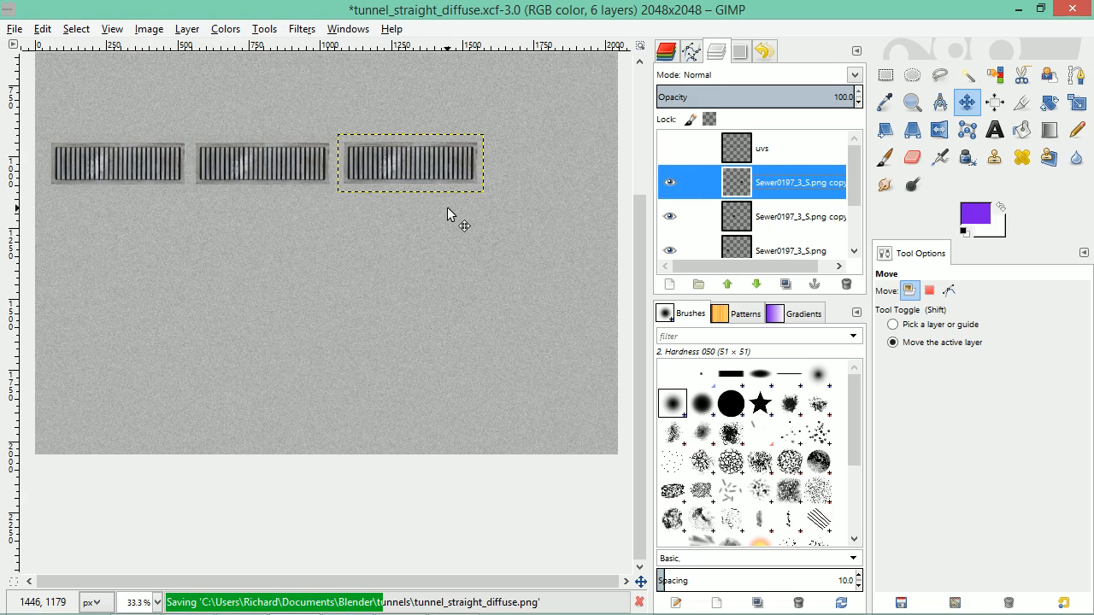
# Switch to Blender and reload the tunnel_straight diffuse texture in the image editor
pyautogui.hotkey('alt', 'Tab')
pyautogui.hotkey('alt', 'Tab')
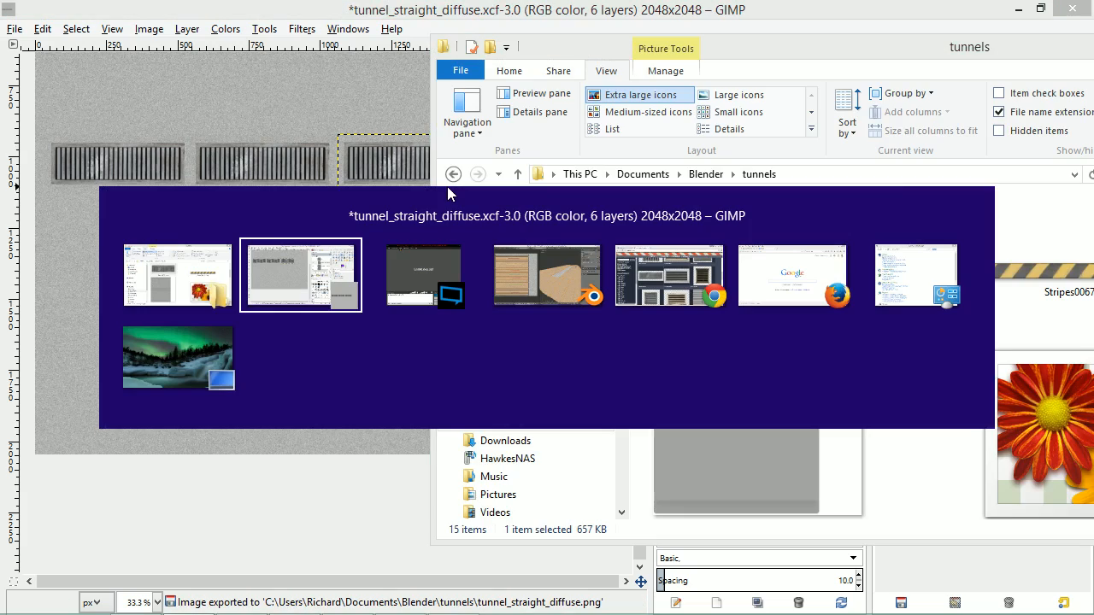
pyautogui.hotkey('alt', 'Tab')
pyautogui.hotkey('alt', 'Tab')
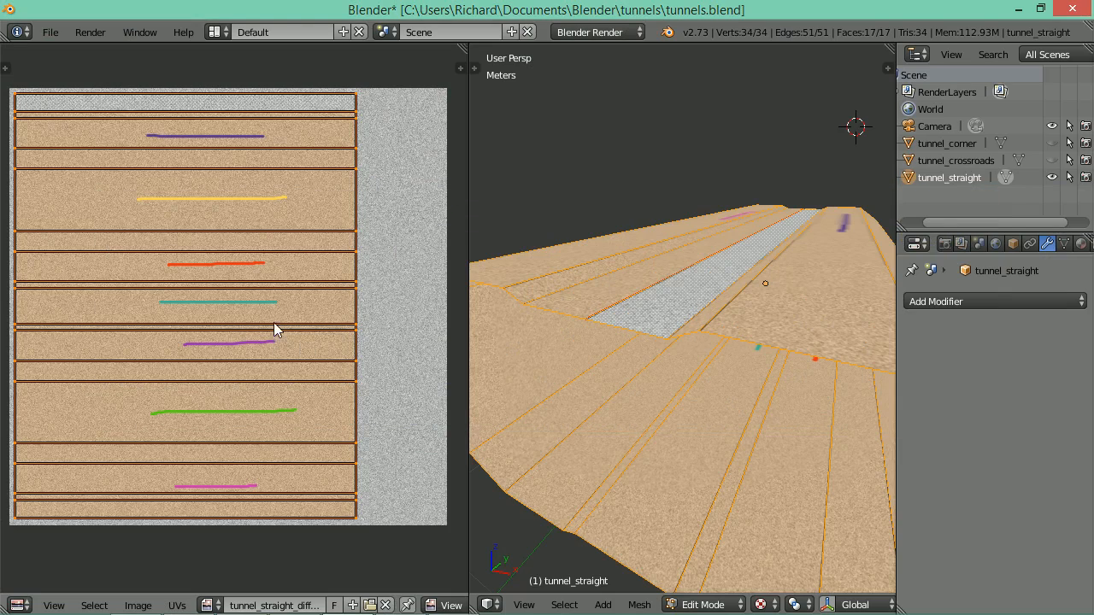
pyautogui.hotkey('alt', 'r')
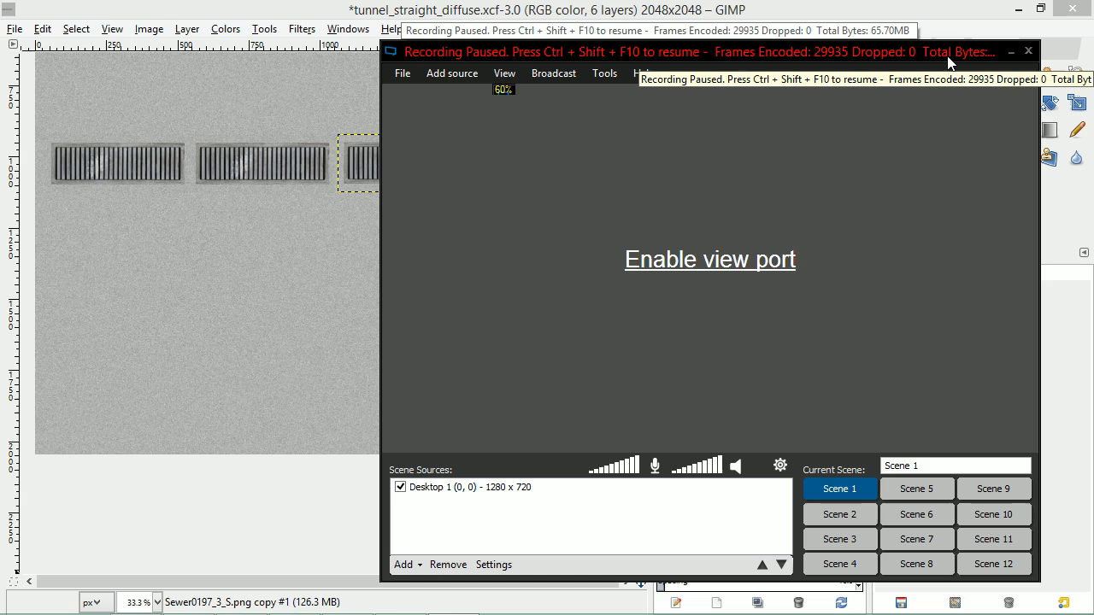
pyautogui.hotkey('ctrl', 'shift', 'F10')
pyautogui.click(1011, 51)
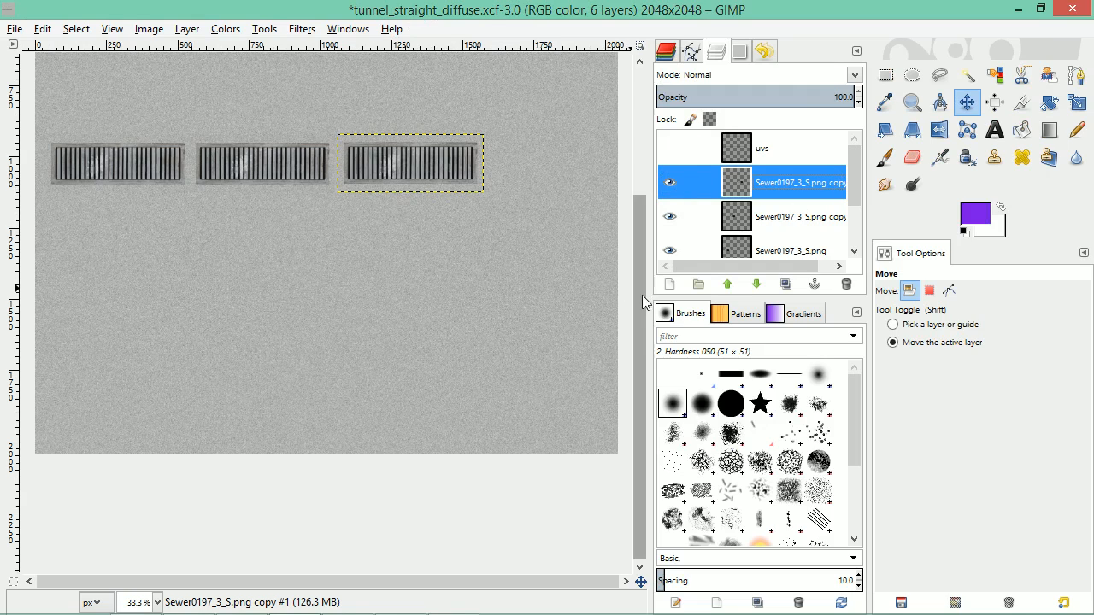
# Export tunnel_straight_diffuse.png from GIMP again, return to Blender and reload the image there
pyautogui.moveTo(642, 295); pyautogui.dragTo(639, 192)
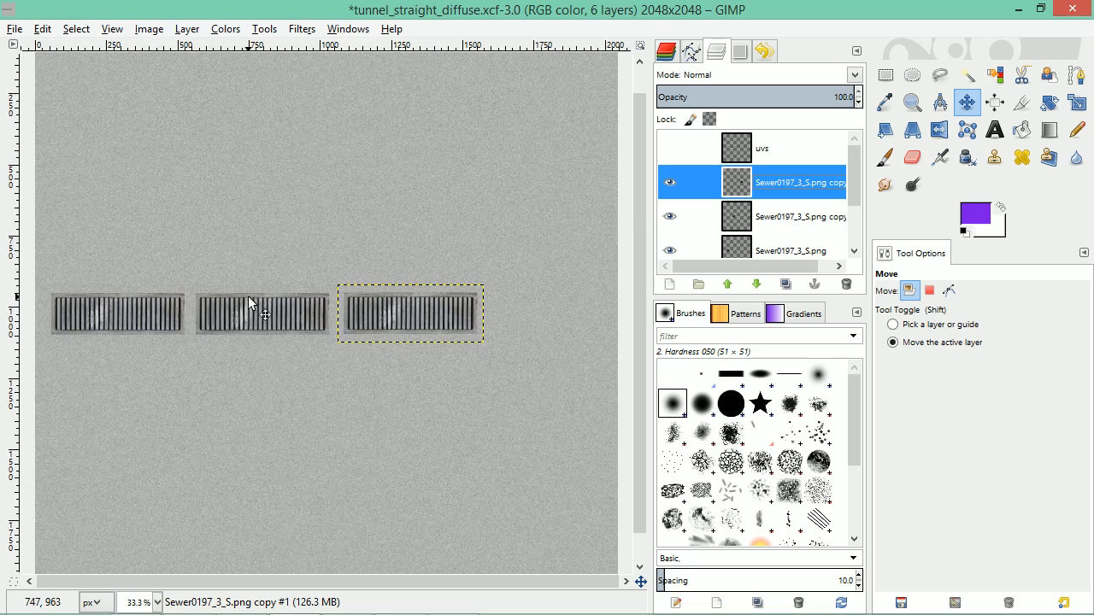
pyautogui.hotkey('ctrl', 'e')
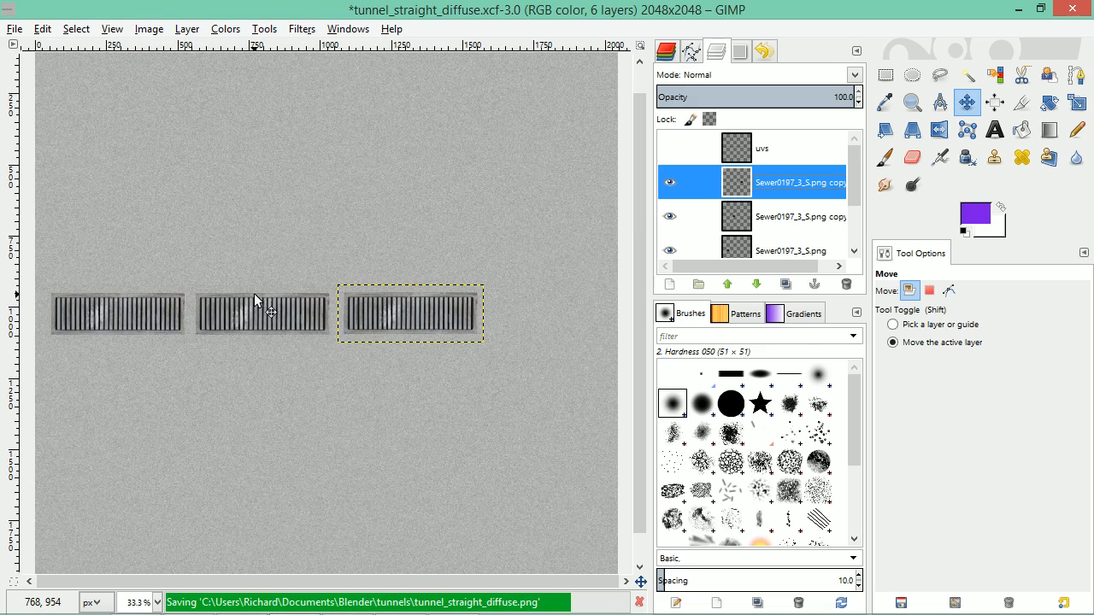
pyautogui.hotkey('alt', 'Tab')
pyautogui.hotkey('alt', 'Tab')
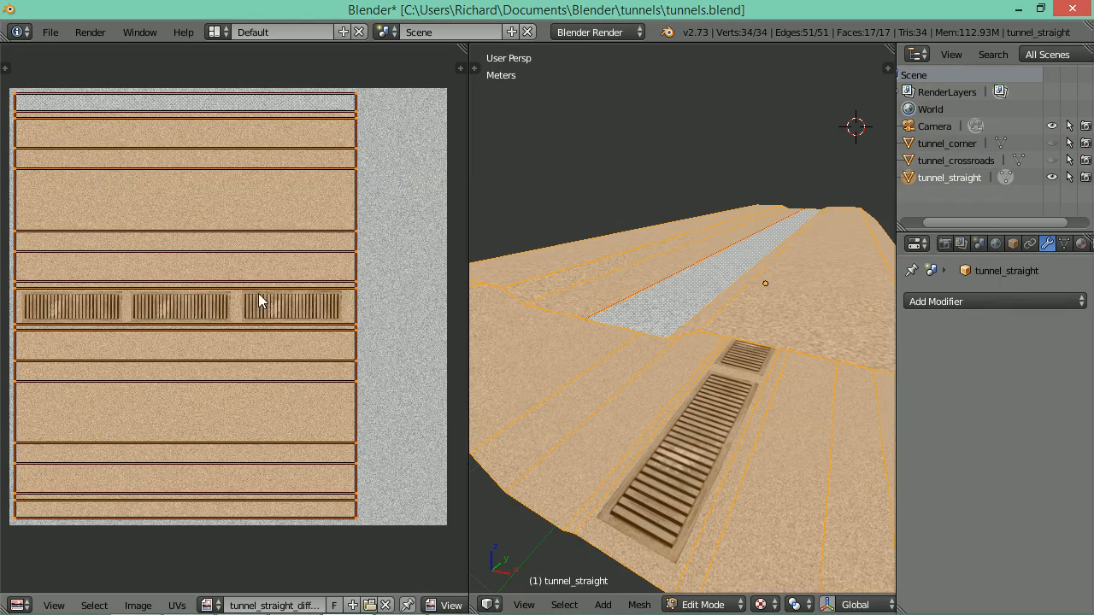
pyautogui.hotkey('alt', 'r')
# Deselect the whole tunnel mesh and examine the row of grates along its floor in the 3D view
pyautogui.scroll(3, 779, 382)
pyautogui.scroll(-3, 773, 374)
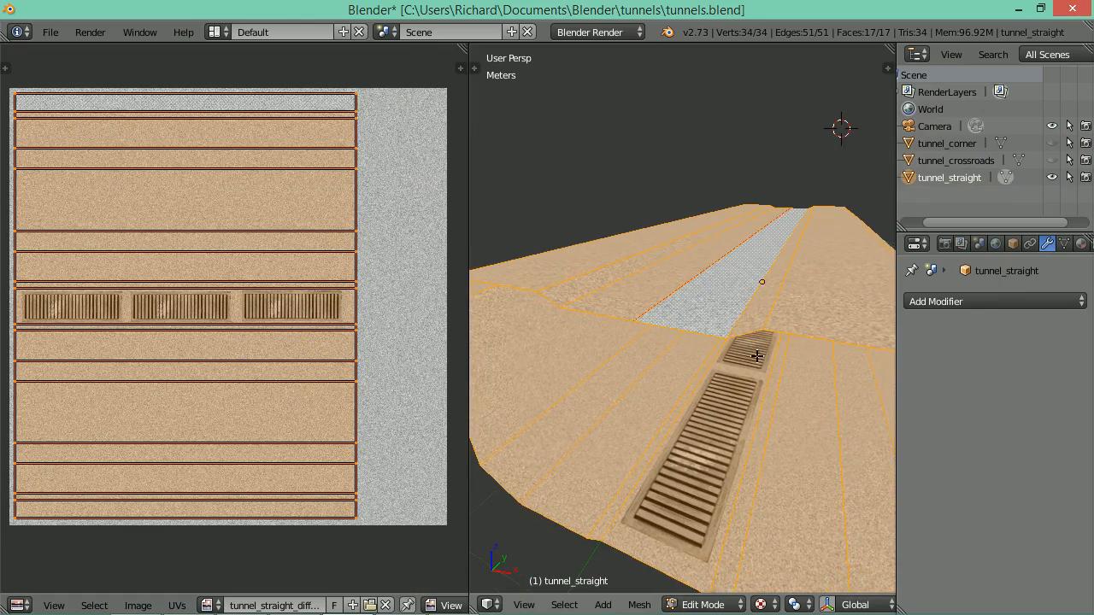
pyautogui.press('a')
pyautogui.moveTo(752, 355)
pyautogui.mouseDown()
pyautogui.moveTo(747, 368)
pyautogui.moveTo(758, 348)
pyautogui.mouseUp()
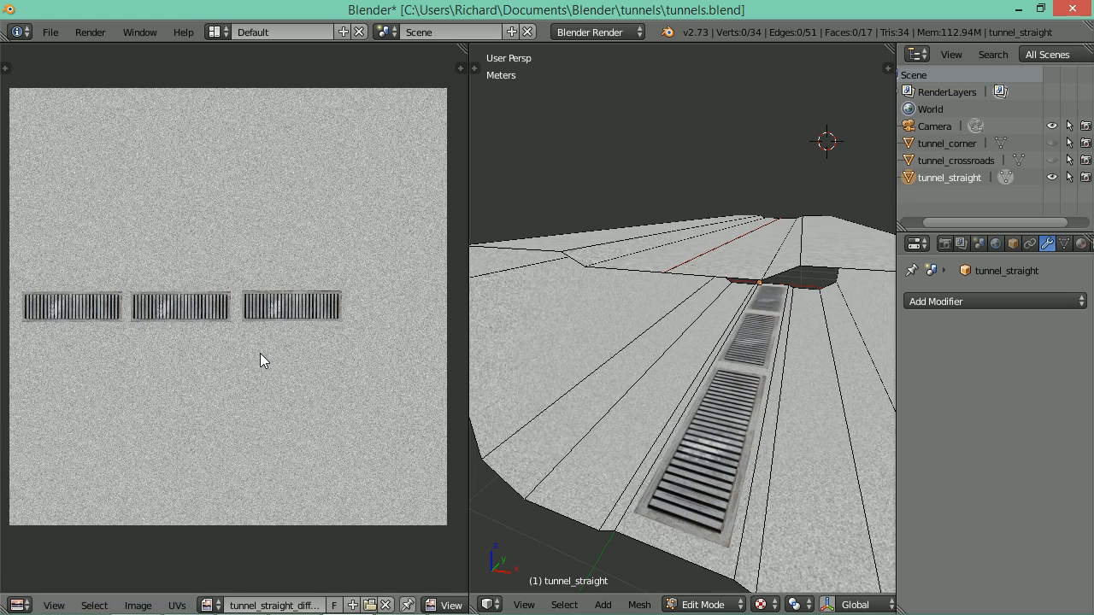
# Leave mesh editing and examine the floor grates along the straight tunnel from several angles
pyautogui.moveTo(715, 334); pyautogui.dragTo(599, 247)
pyautogui.press('Tab')
pyautogui.scroll(3, 749, 330)
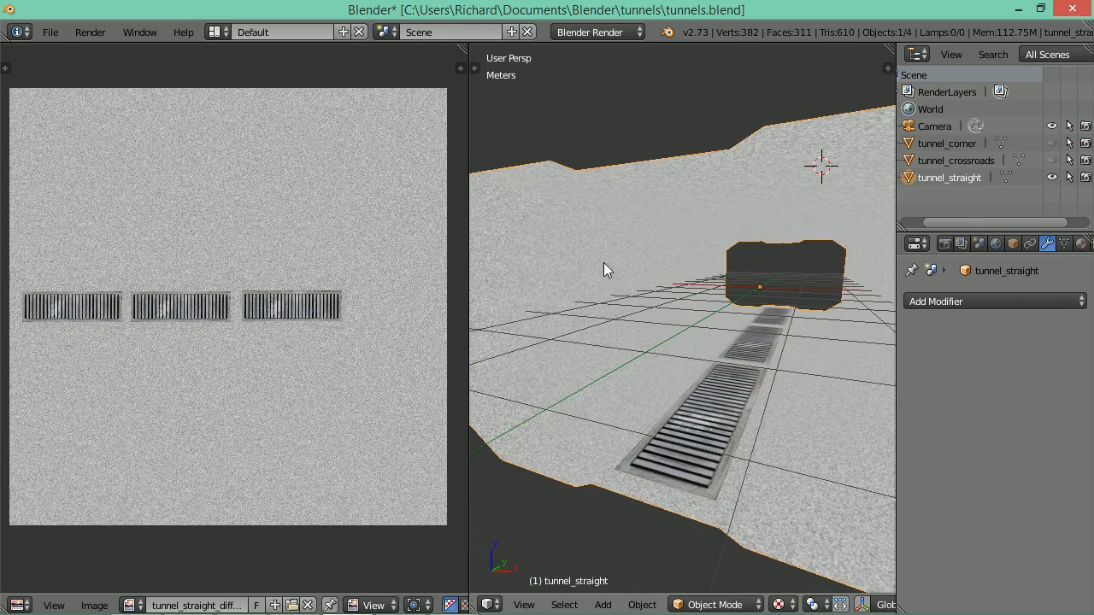
pyautogui.scroll(8, 660, 255)
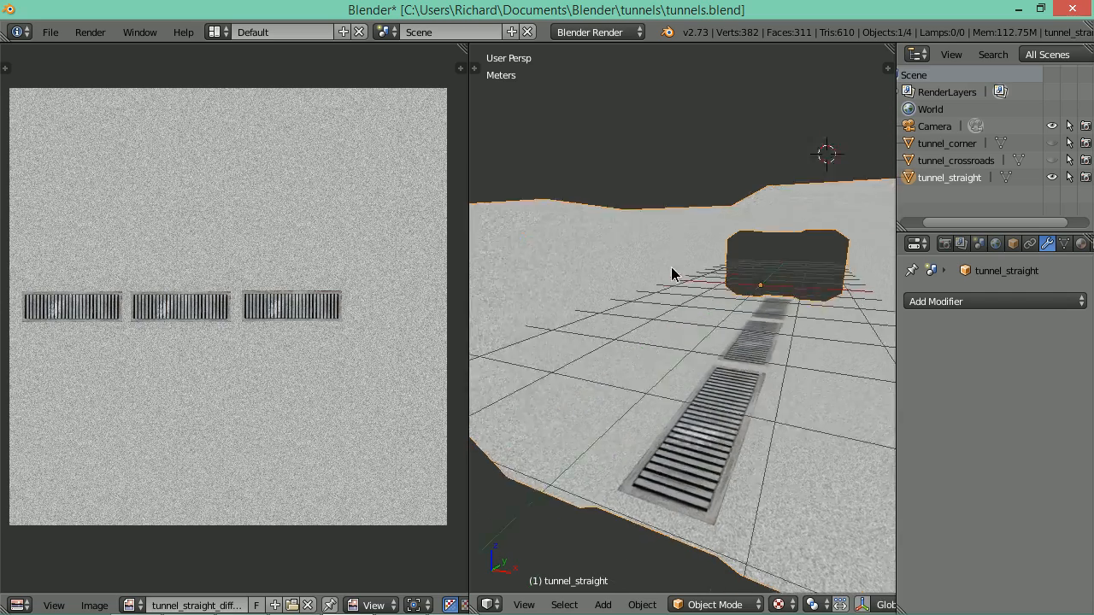
pyautogui.scroll(-8, 651, 290)
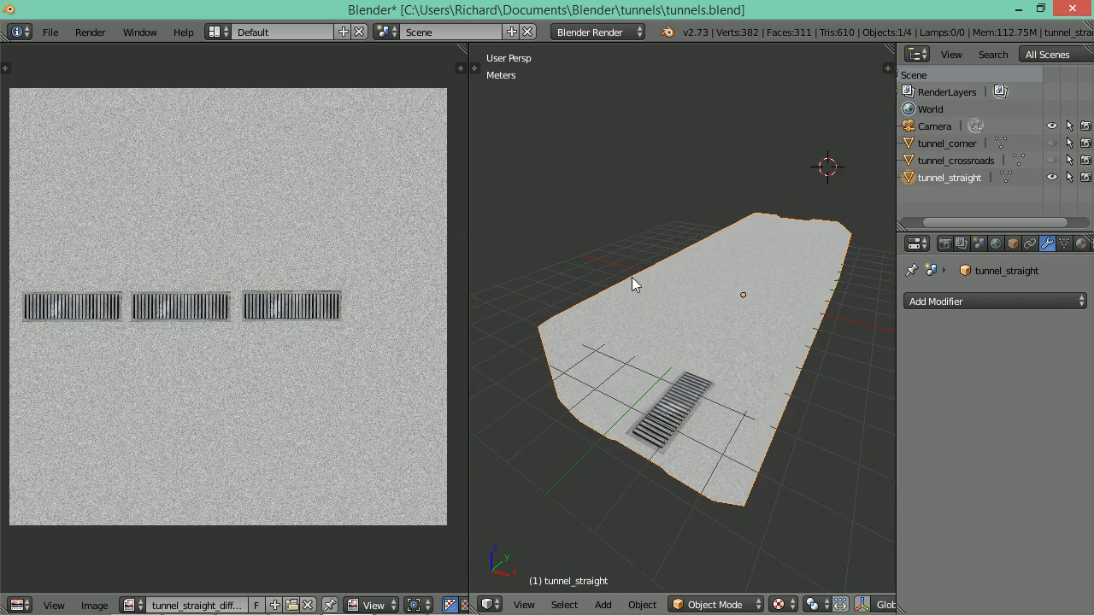
pyautogui.moveTo(632, 283); pyautogui.dragTo(676, 298)
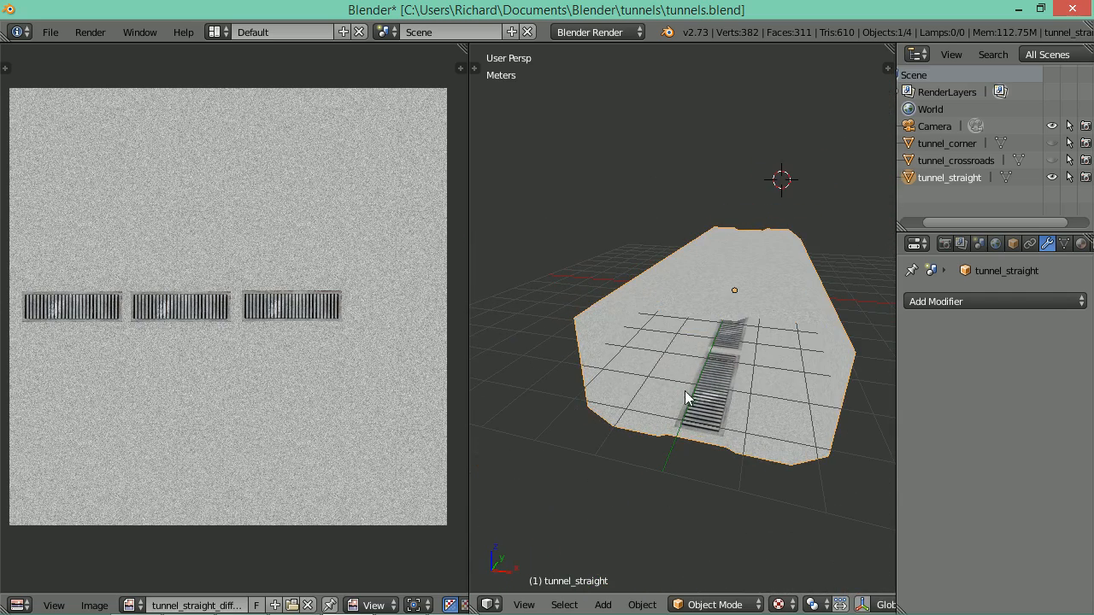
pyautogui.moveTo(669, 406); pyautogui.dragTo(688, 359)
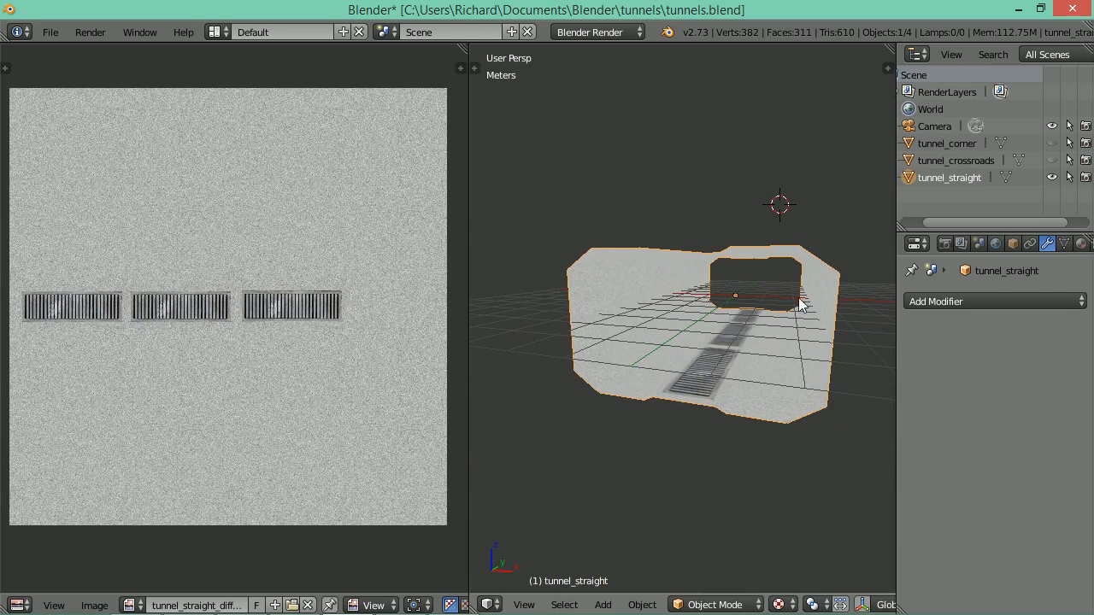
pyautogui.moveTo(799, 299); pyautogui.dragTo(708, 317)
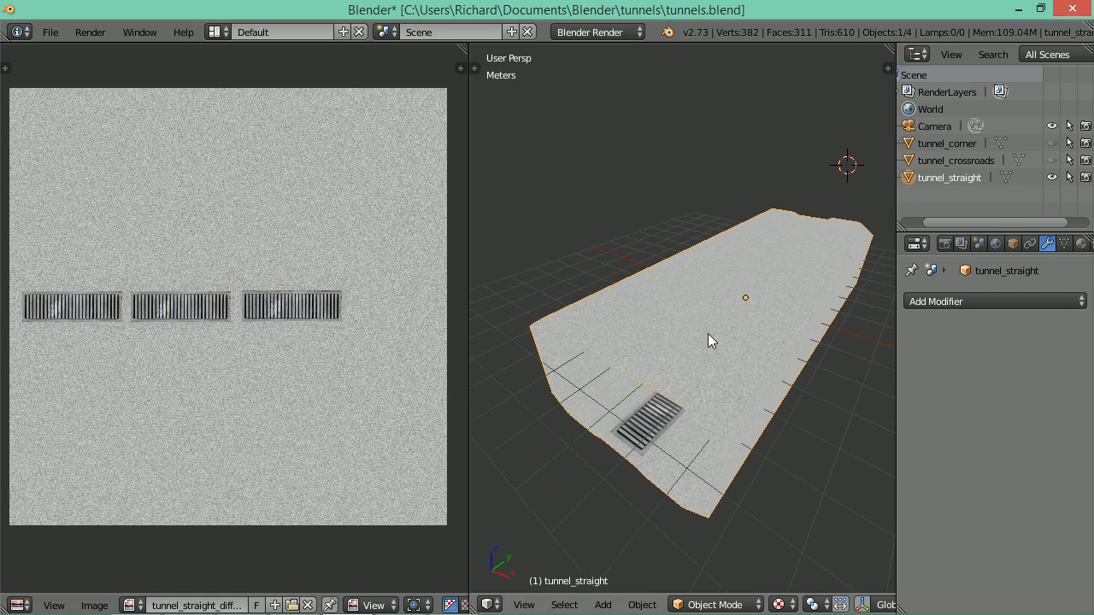
# Return to editing the tunnel mesh and create a blank 2048 × 2048 px image named tunnel_straight_ao
pyautogui.press('Tab')
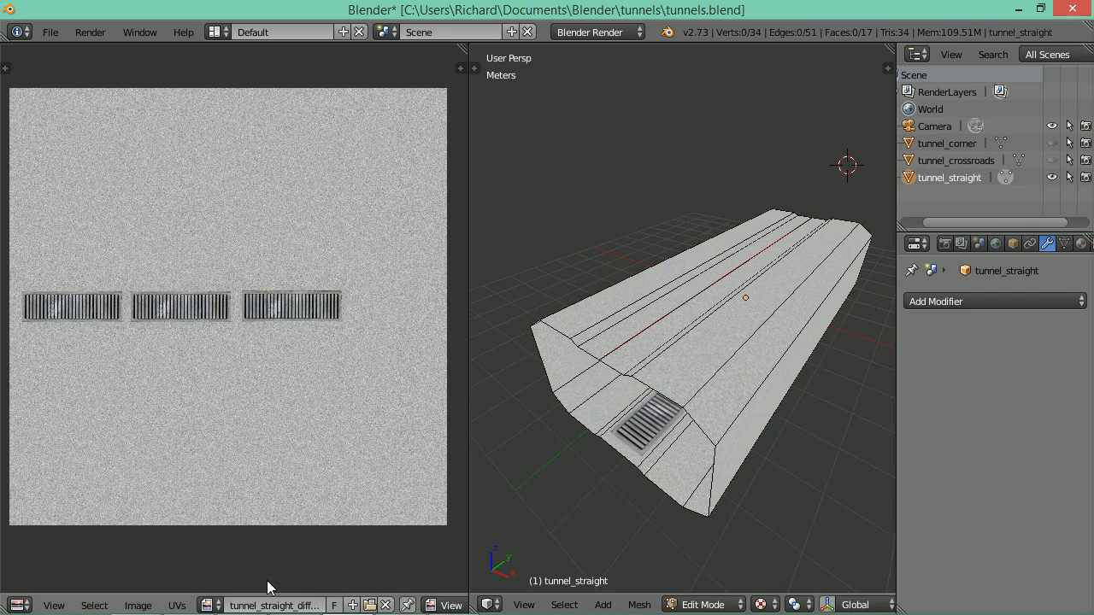
pyautogui.click(353, 605)
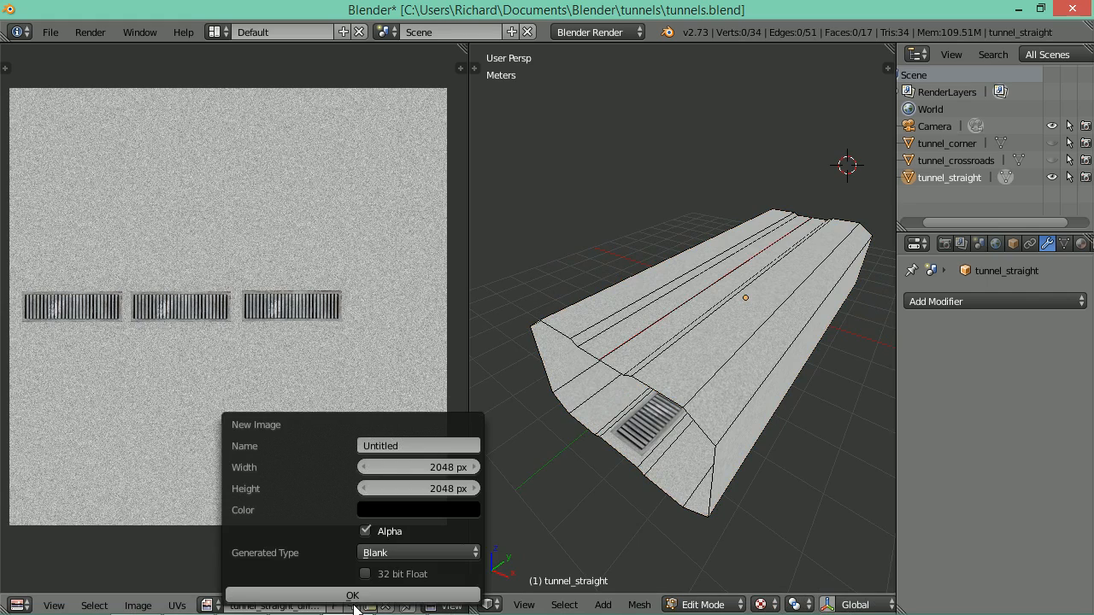
pyautogui.click(409, 445)
pyautogui.write('tunnel_straight_ao')
pyautogui.press('Return')
pyautogui.click(319, 596)
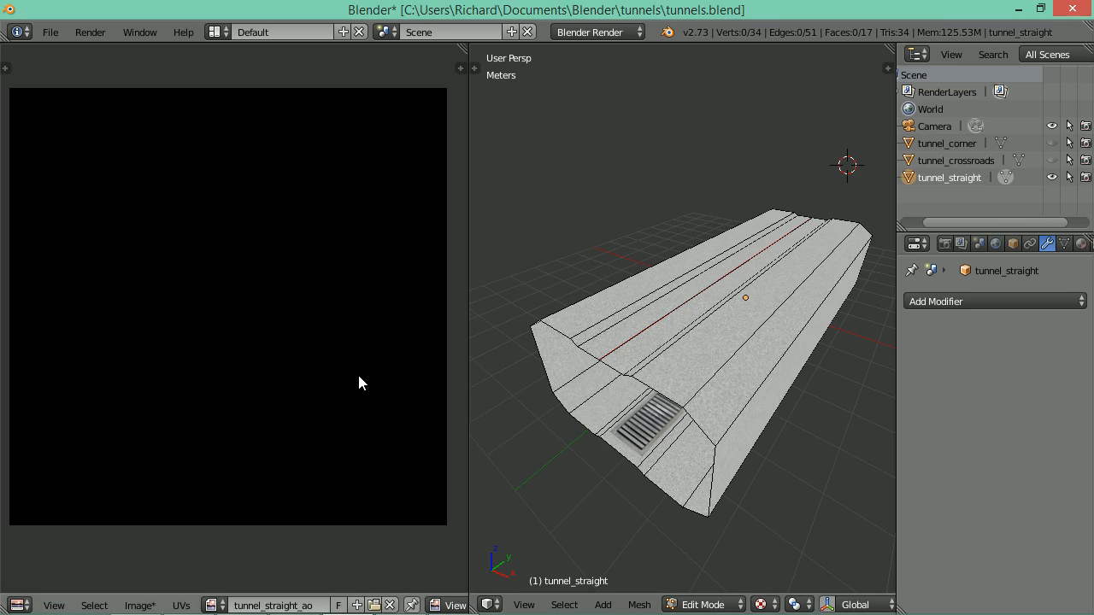
# Select the whole tunnel mesh, assign the tunnel_straight_ao image to it, and return to Object Mode
pyautogui.press('Tab')
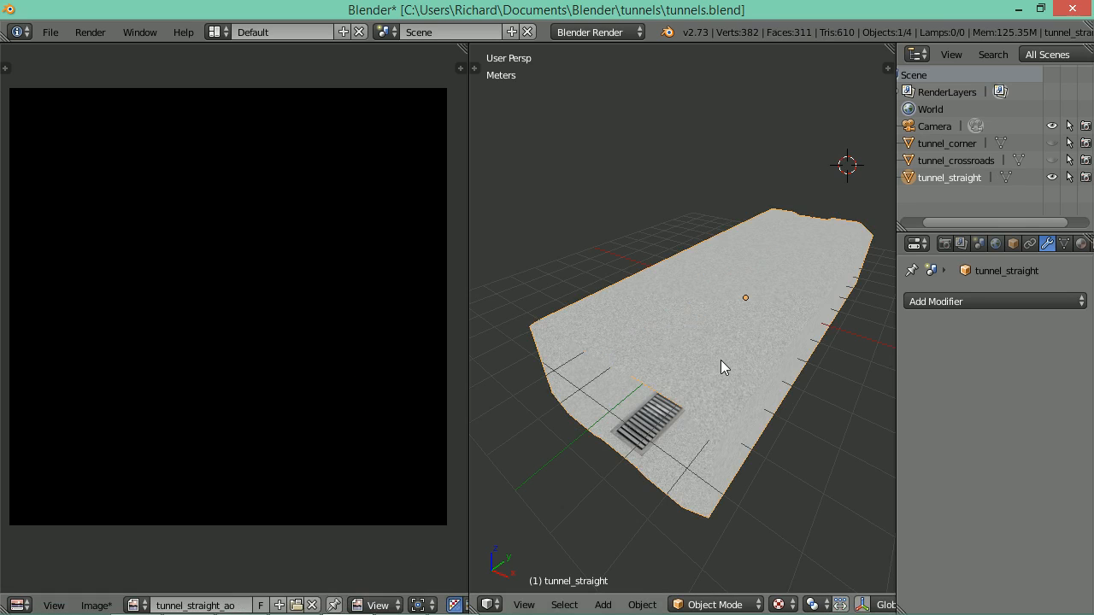
pyautogui.press('Tab')
pyautogui.press('a')
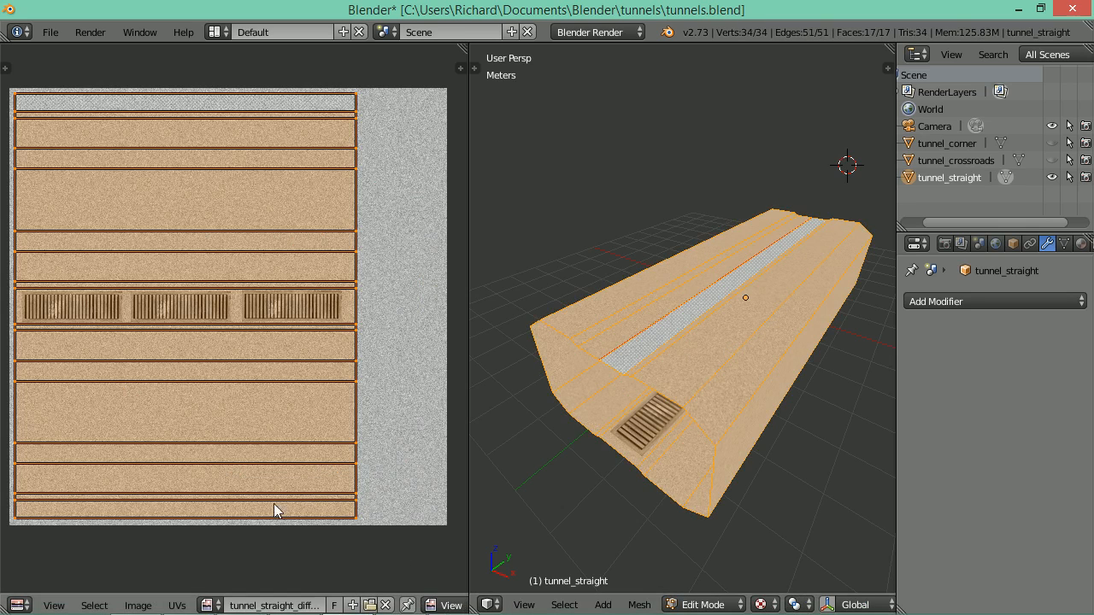
pyautogui.click(207, 605)
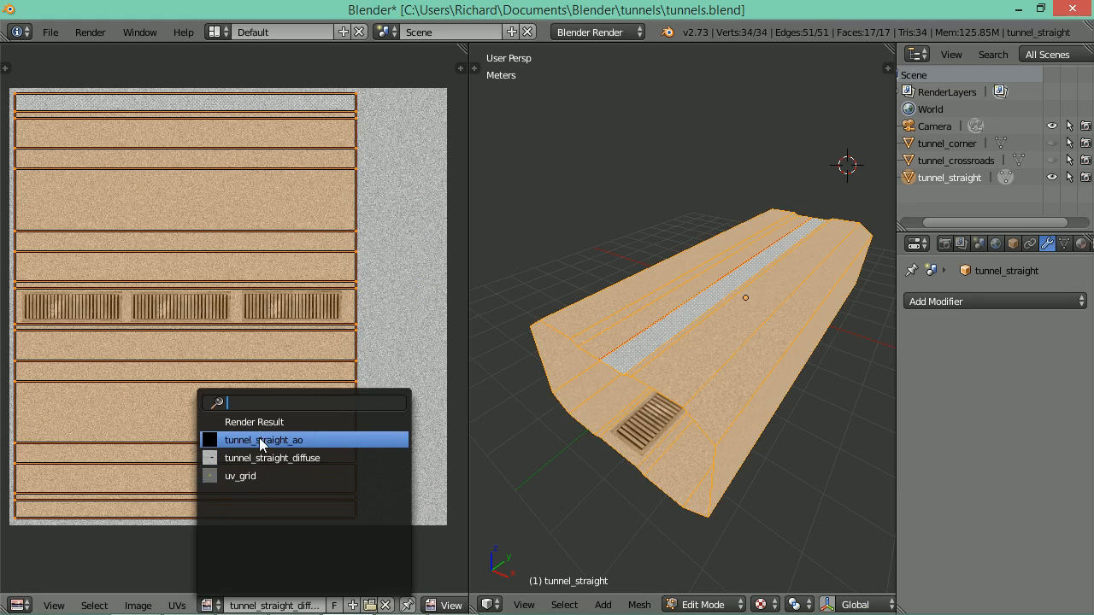
pyautogui.click(257, 440)
pyautogui.press('Tab')
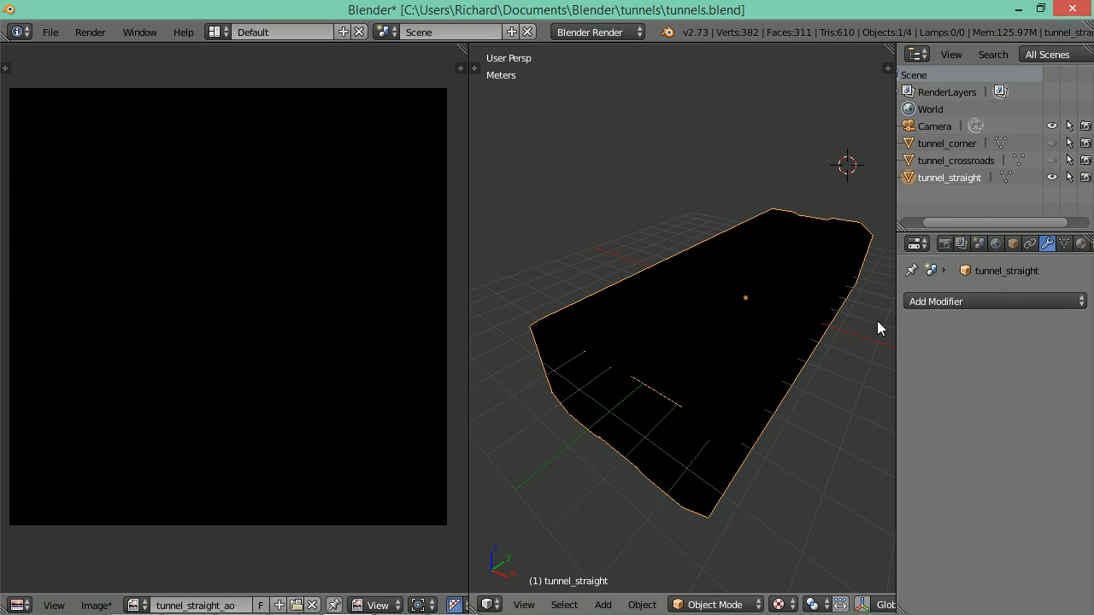
# Enable Ambient Occlusion for the world and set the gather samples to 10
pyautogui.click(994, 243)
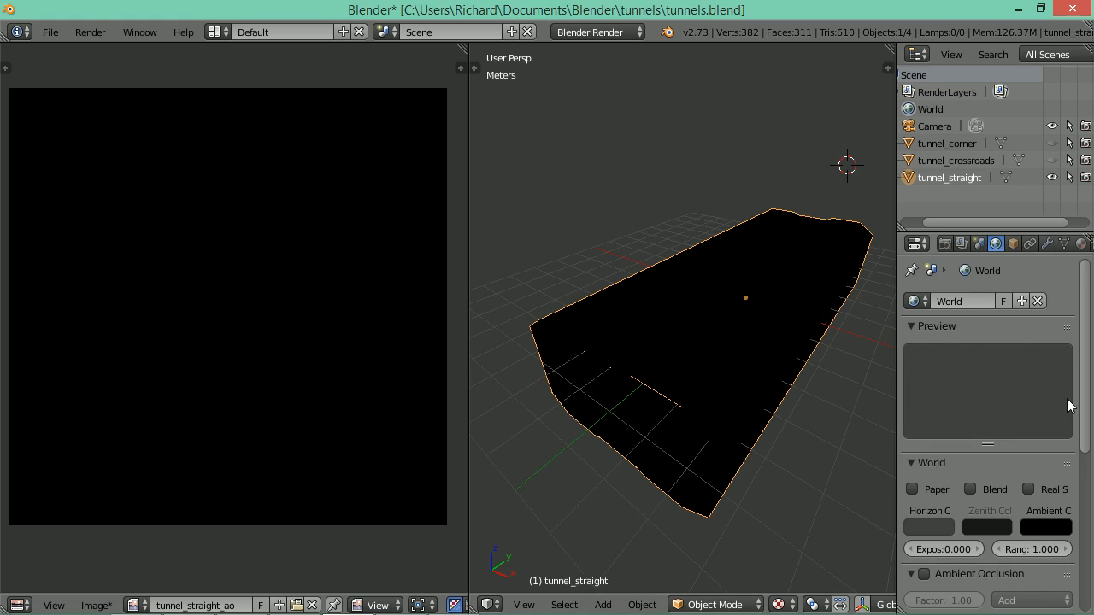
pyautogui.scroll(-2, 1089, 407)
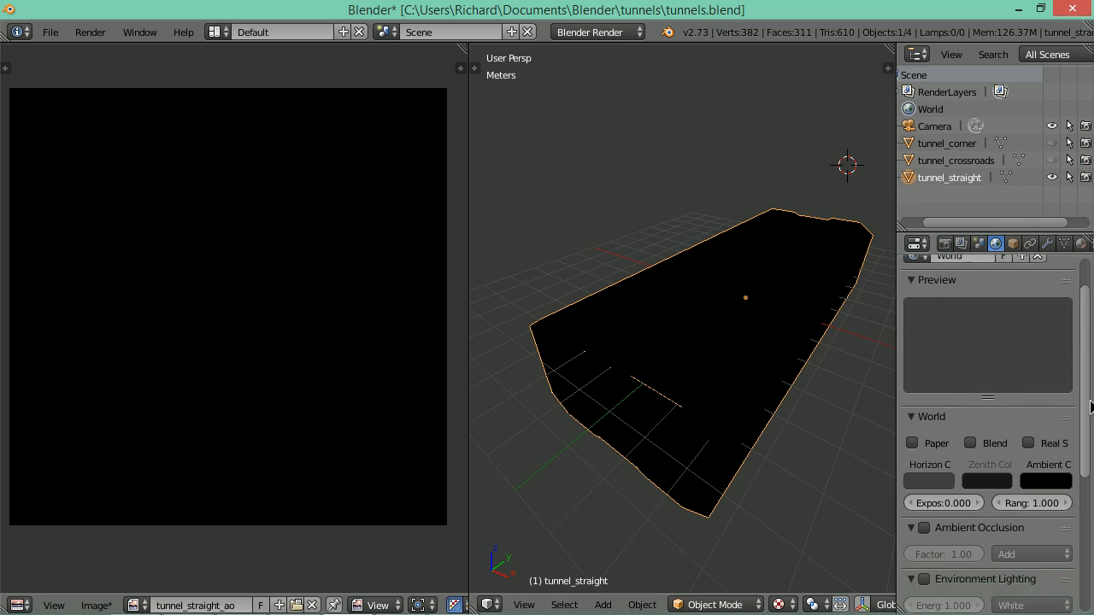
pyautogui.scroll(-5, 1089, 407)
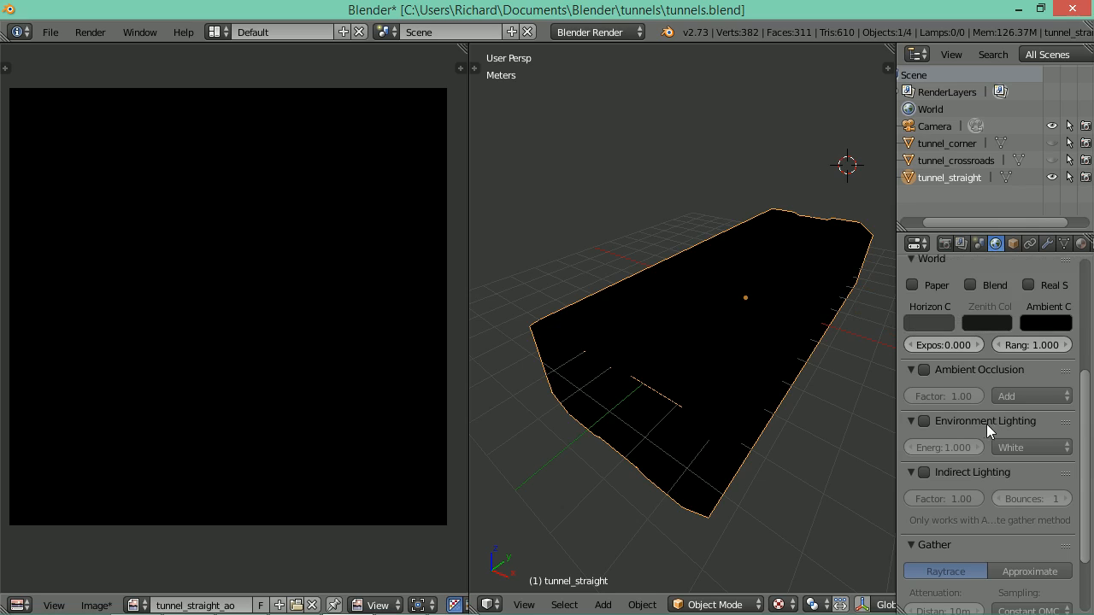
pyautogui.click(923, 370)
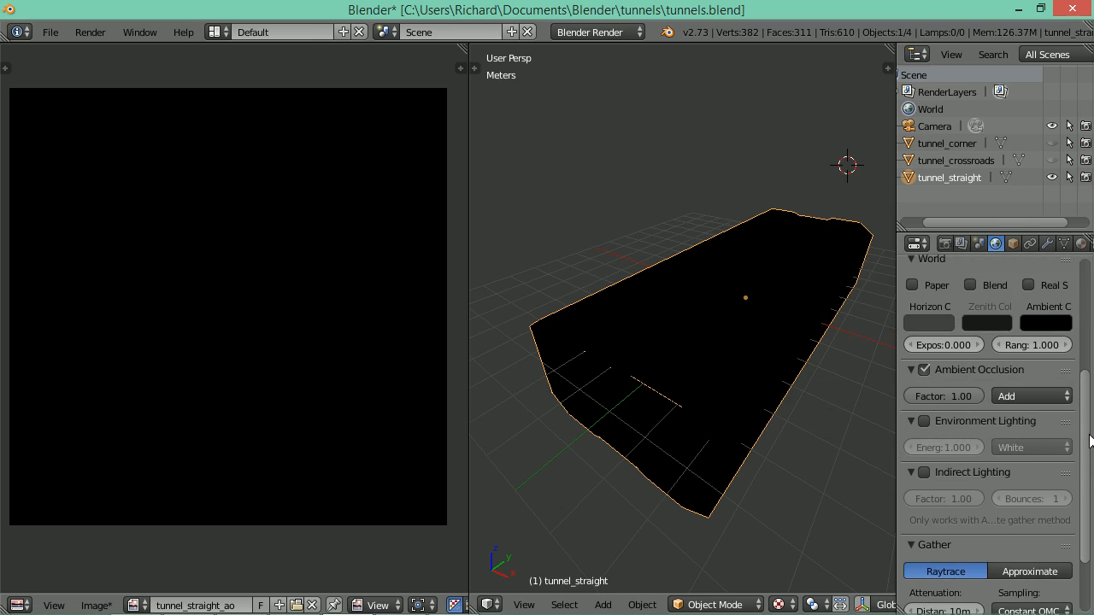
pyautogui.scroll(-3, 1084, 440)
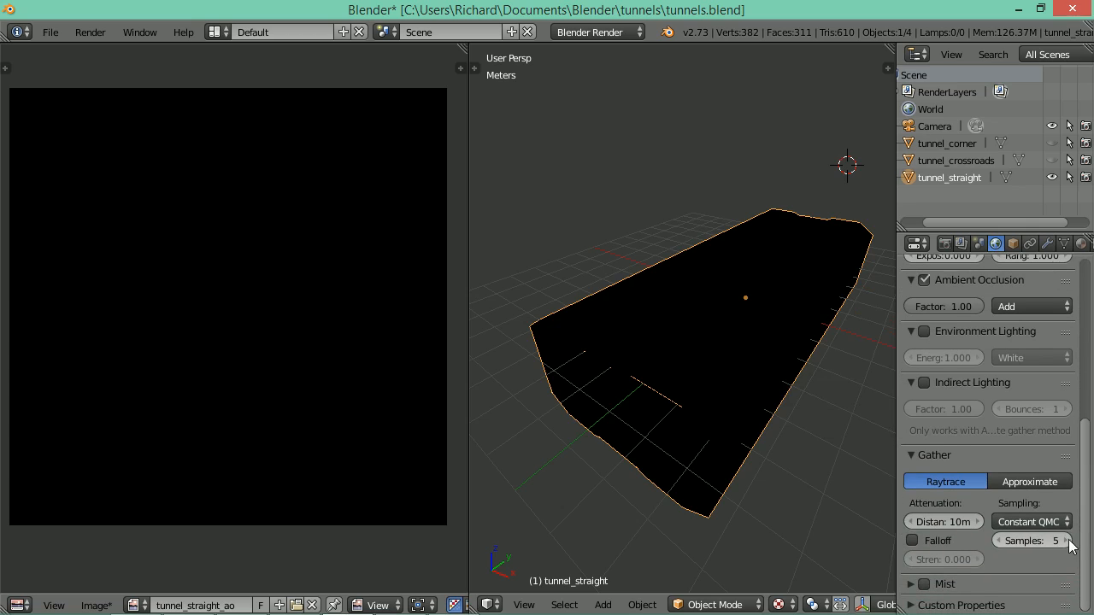
pyautogui.click(1065, 540)
pyautogui.click(1064, 540)
pyautogui.click(1065, 540)
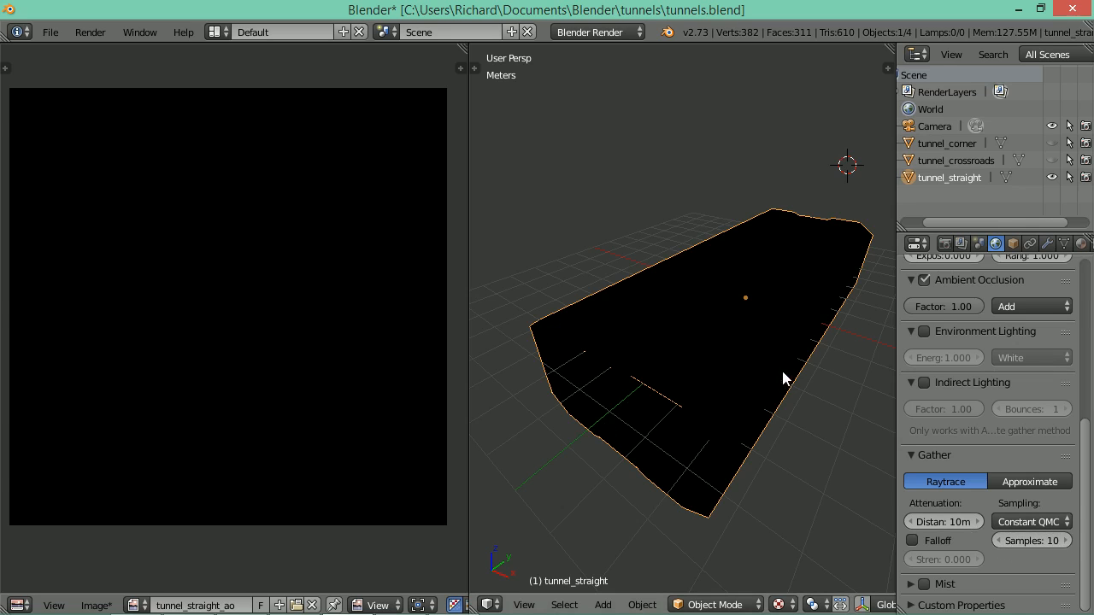
# Expand the render bake settings and set the bake mode to Ambient Occlusion
pyautogui.moveTo(783, 372); pyautogui.dragTo(720, 349)
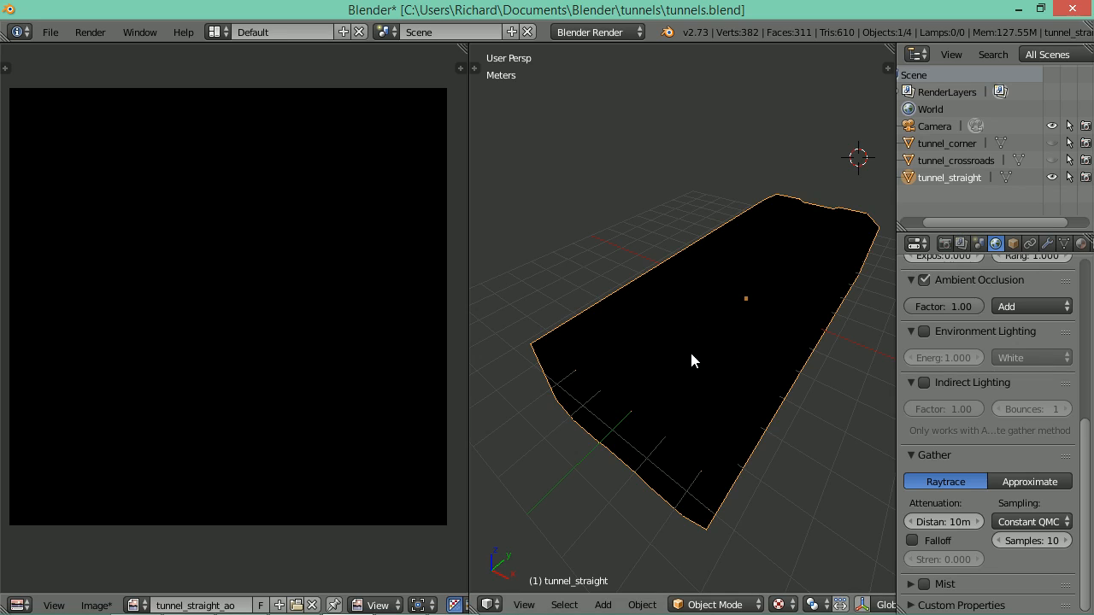
pyautogui.moveTo(738, 376)
pyautogui.mouseDown()
pyautogui.moveTo(747, 383)
pyautogui.moveTo(731, 378)
pyautogui.mouseUp()
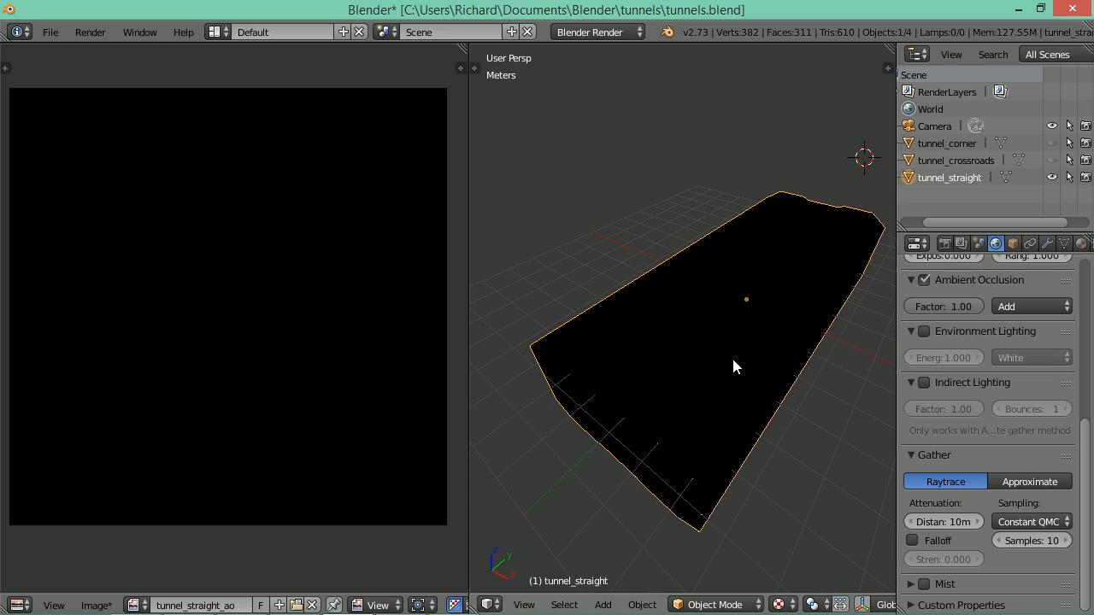
pyautogui.click(945, 245)
pyautogui.scroll(-6, 1041, 450)
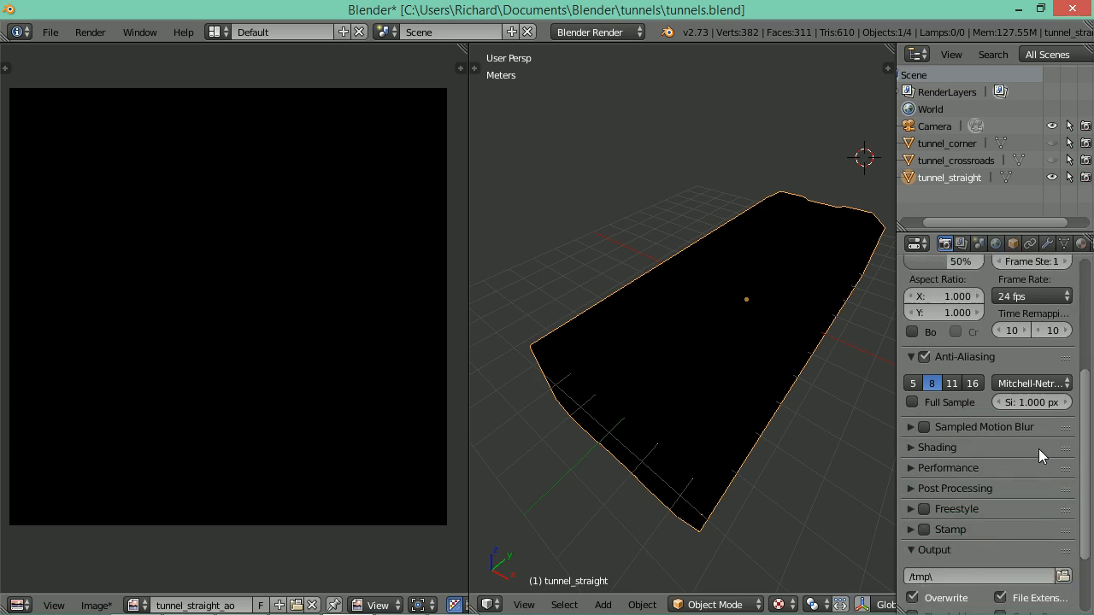
pyautogui.scroll(-3, 1038, 449)
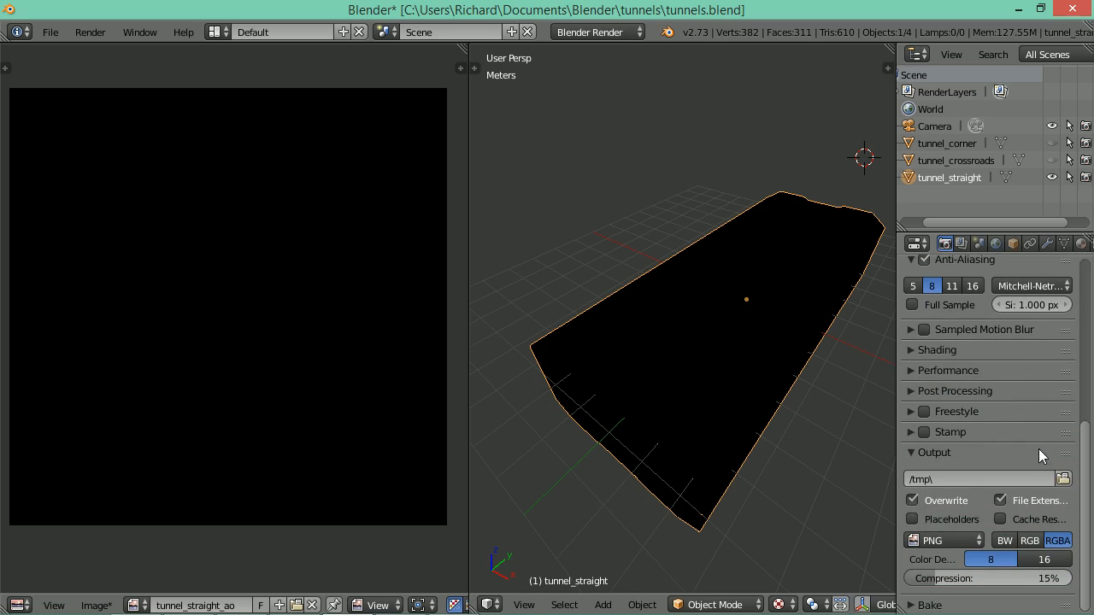
pyautogui.click(912, 607)
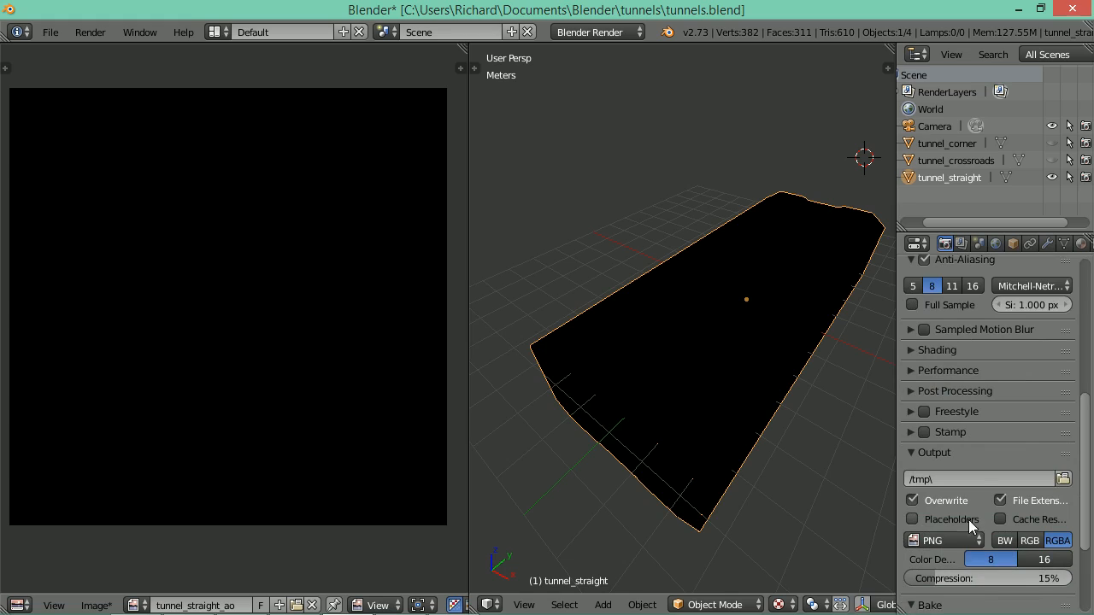
pyautogui.scroll(-4, 968, 520)
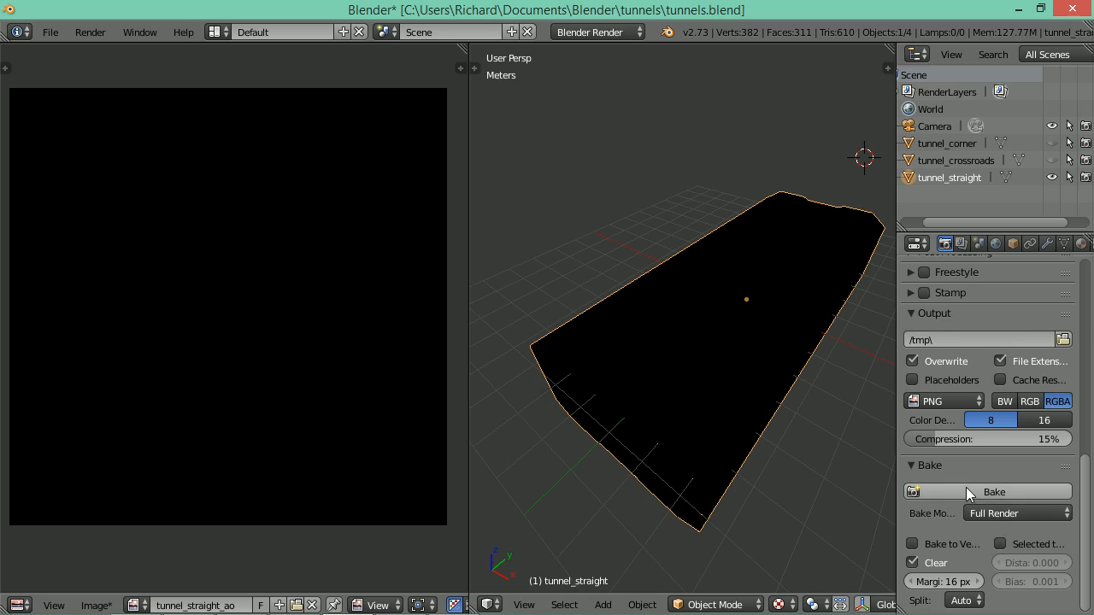
pyautogui.click(993, 513)
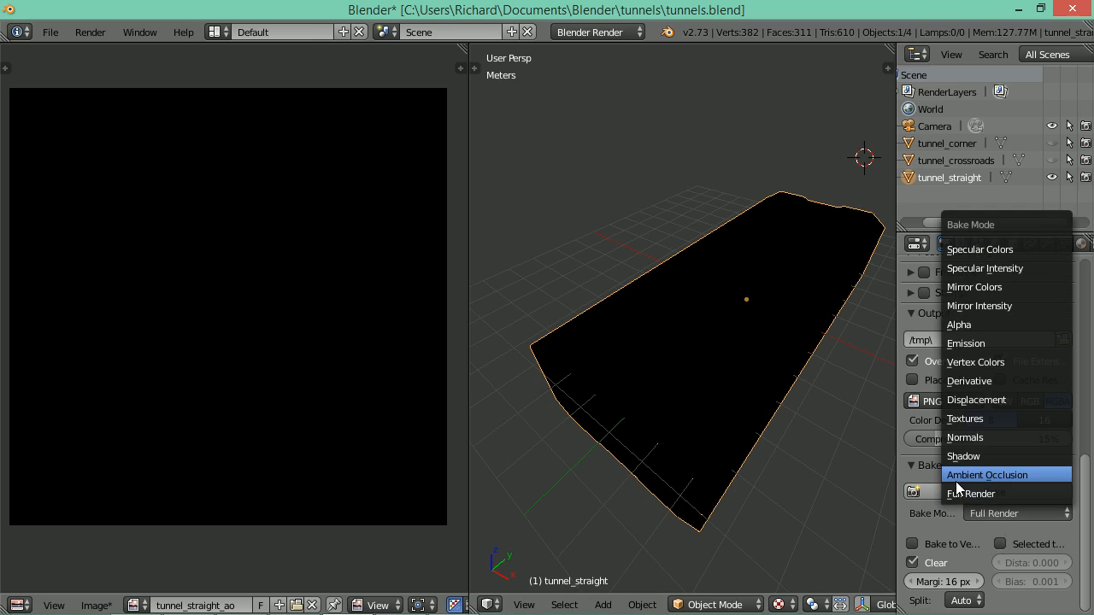
pyautogui.click(983, 475)
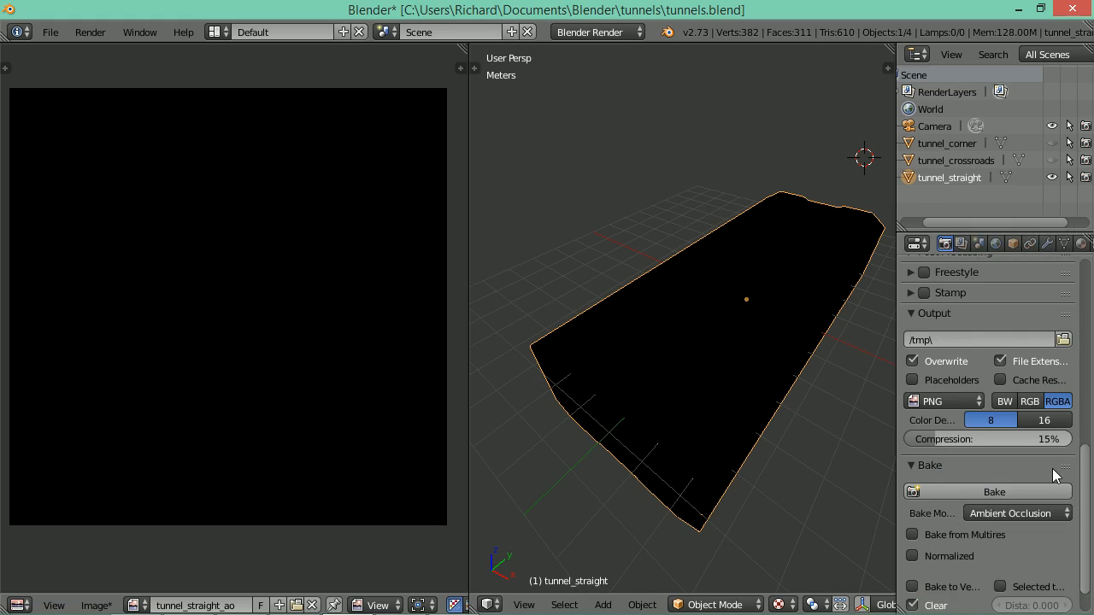
# Set the bake margin to 8 px and bake the tunnel's ambient occlusion into tunnel_straight_ao
pyautogui.scroll(-2, 1052, 468)
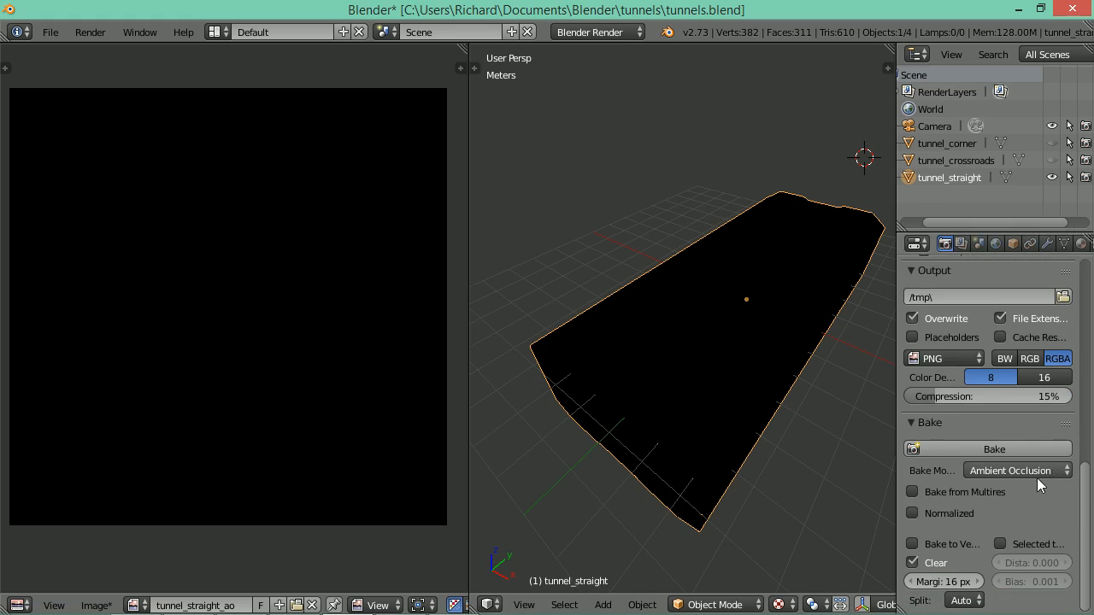
pyautogui.click(912, 582)
pyautogui.click(912, 581)
pyautogui.click(913, 582)
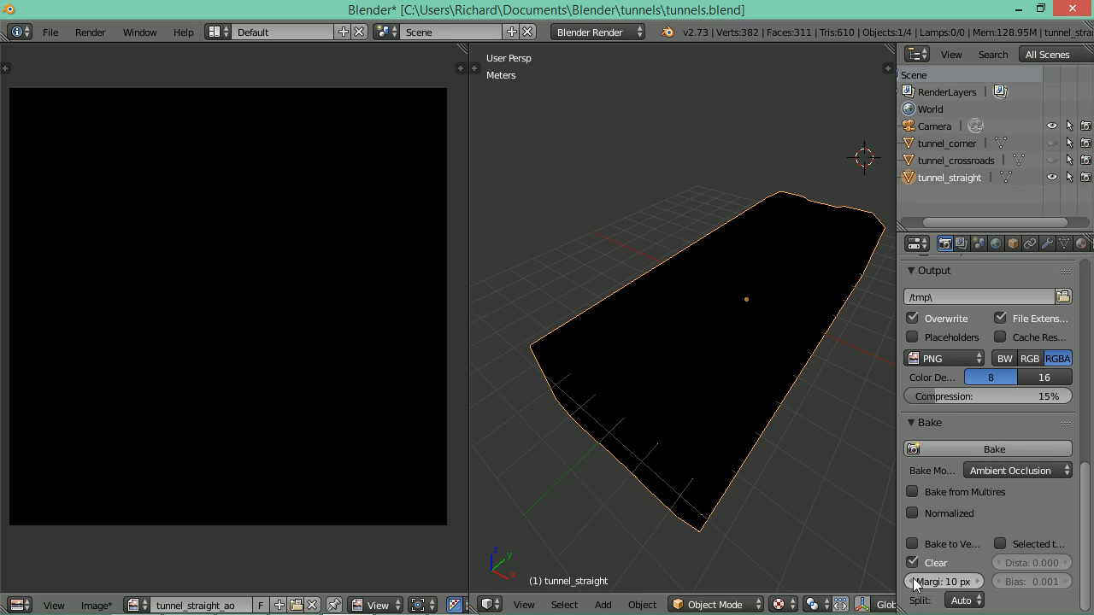
pyautogui.click(913, 582)
pyautogui.click(913, 582)
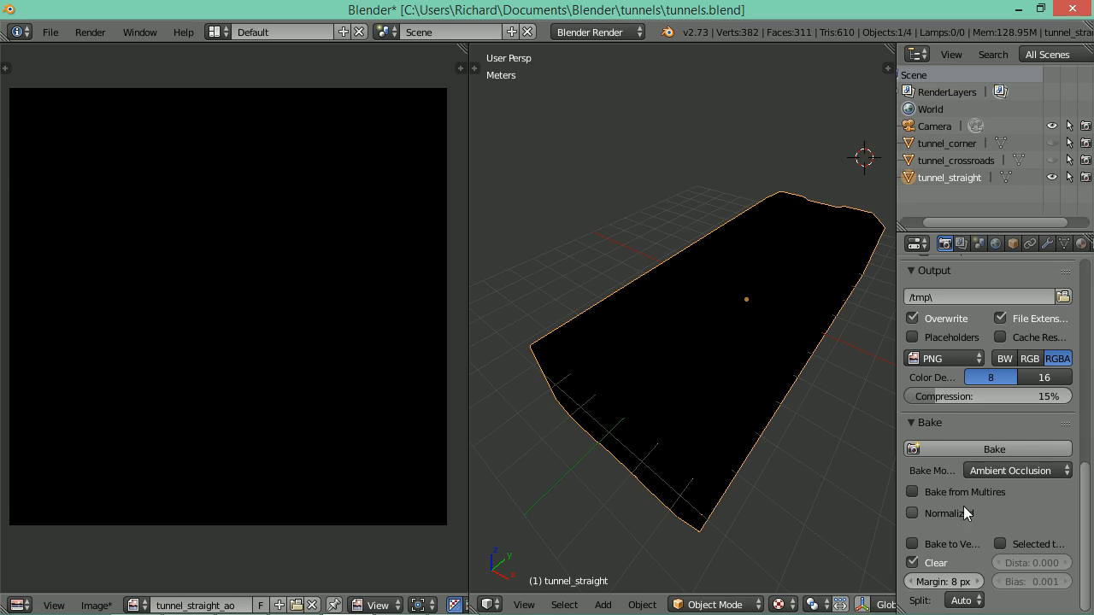
pyautogui.click(967, 452)
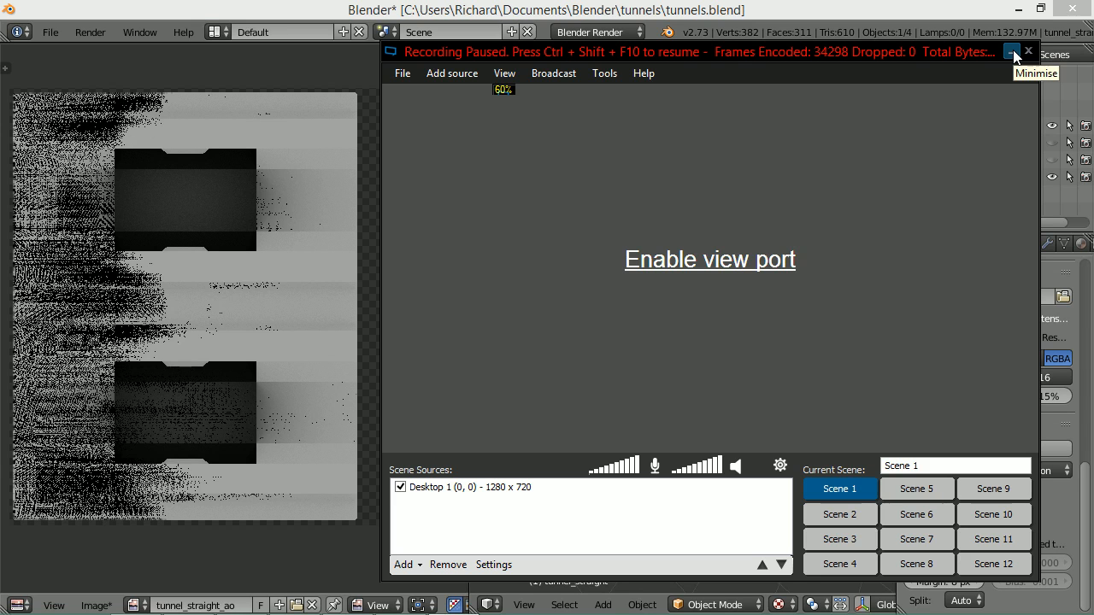
pyautogui.click(1013, 50)
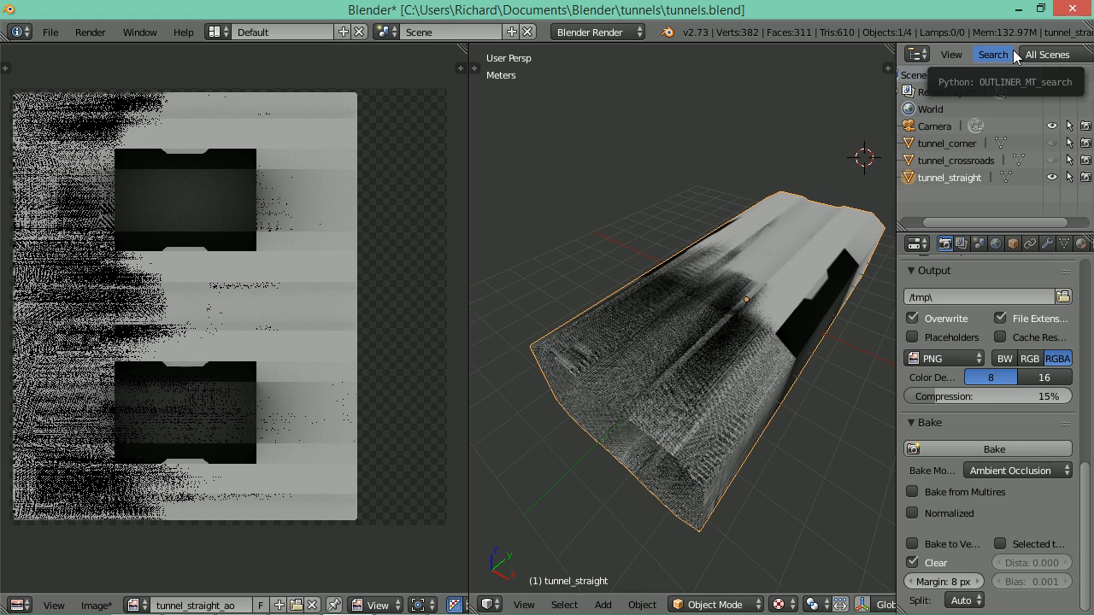
# Exclude tunnel_corner and tunnel_crossroads from rendering and bake the ambient occlusion of tunnel_straight again
pyautogui.click(1086, 143)
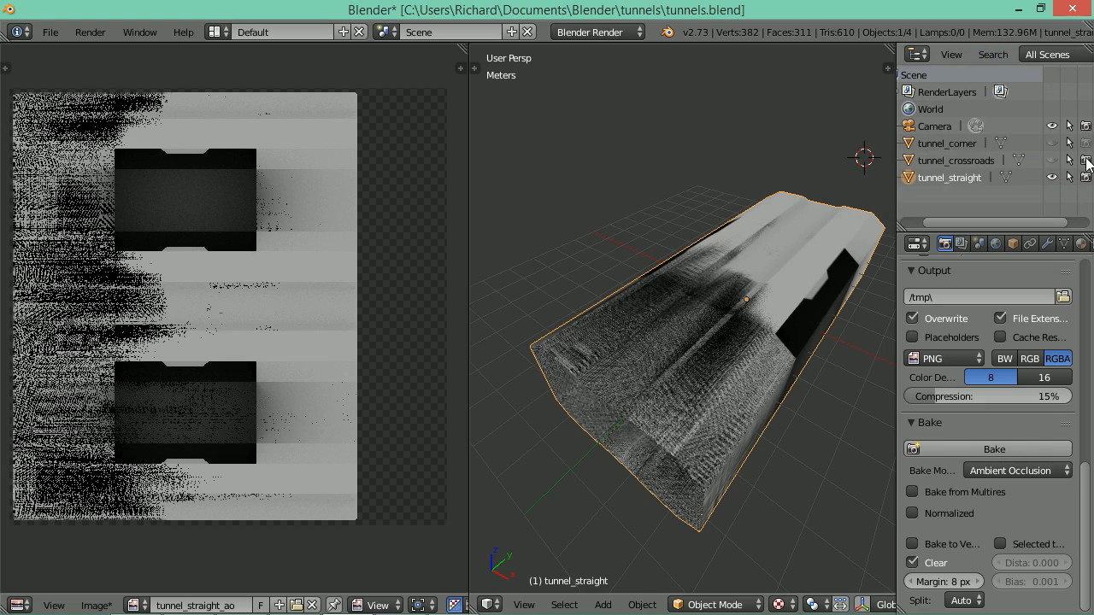
pyautogui.click(1085, 160)
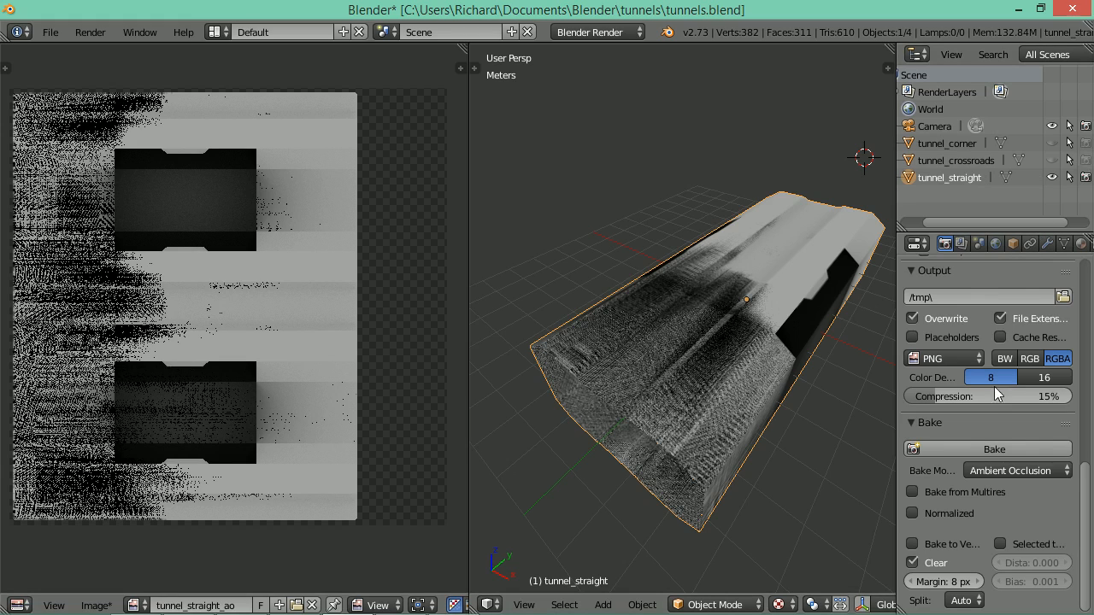
pyautogui.click(949, 446)
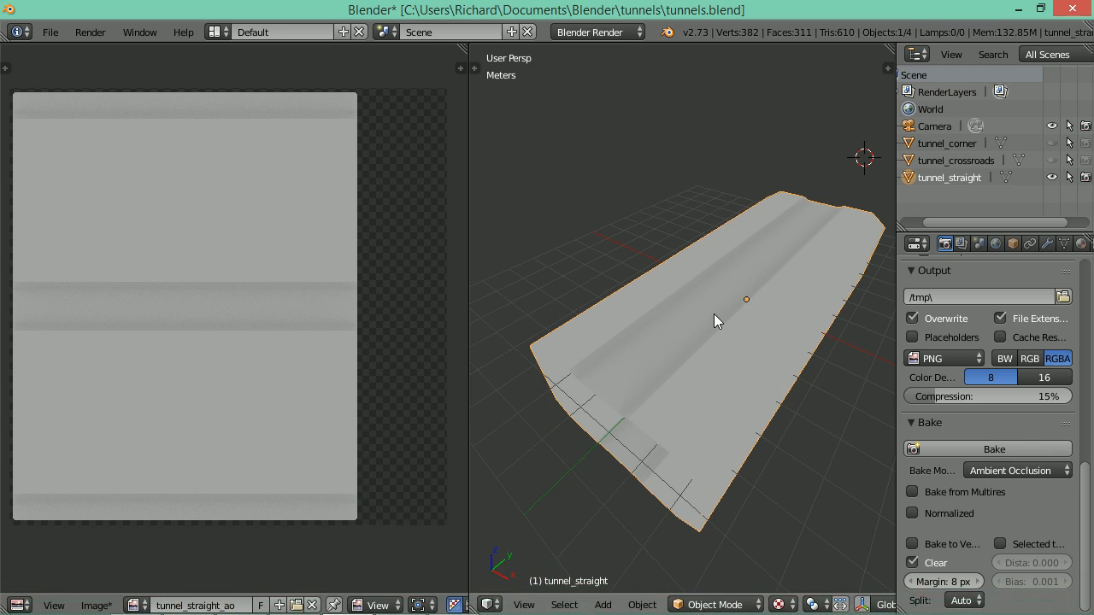
# Save the baked ambient occlusion image as tunnel_straight_ao.png in the tunnels folder
pyautogui.moveTo(749, 312); pyautogui.dragTo(691, 317)
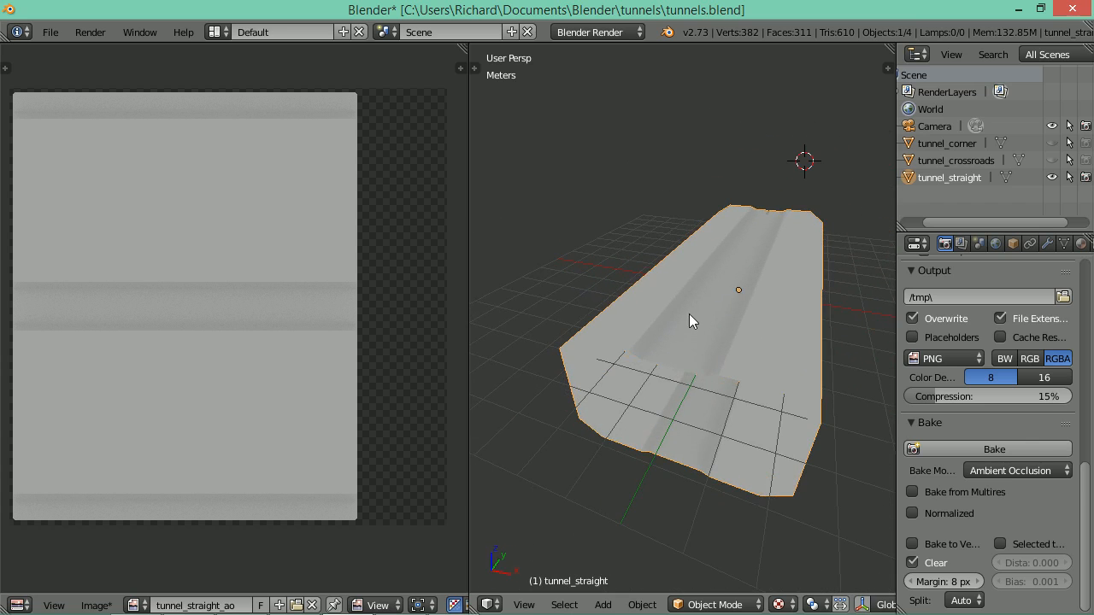
pyautogui.click(118, 604)
pyautogui.click(153, 465)
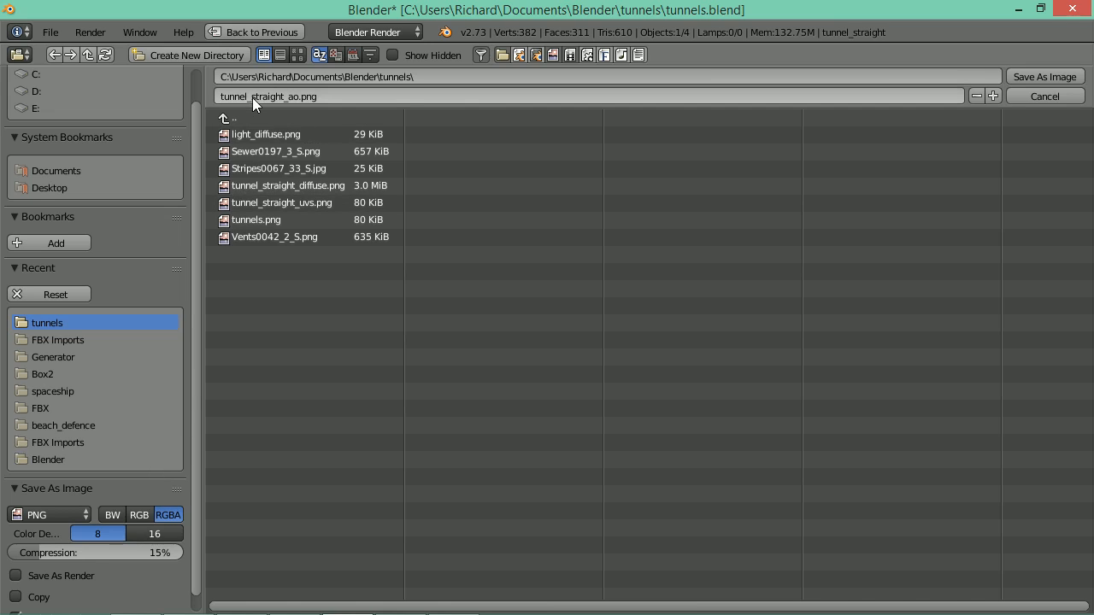
pyautogui.click(1037, 75)
# Put tunnel_straight into Edit Mode and assign the tunnel_straight_diffuse image back to its faces
pyautogui.press('Tab')
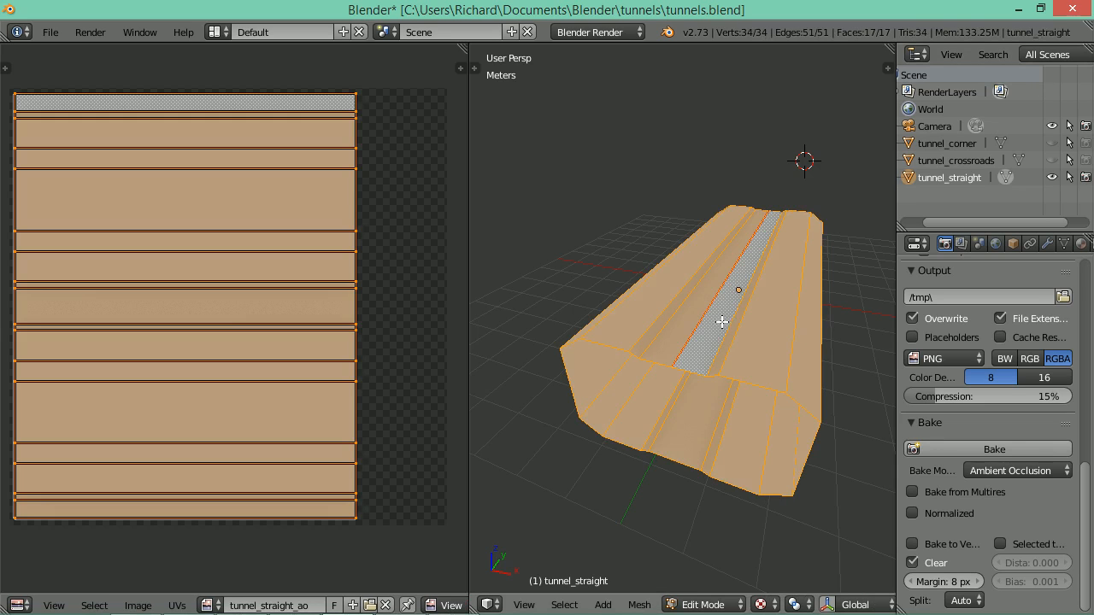
pyautogui.moveTo(720, 320); pyautogui.dragTo(701, 319)
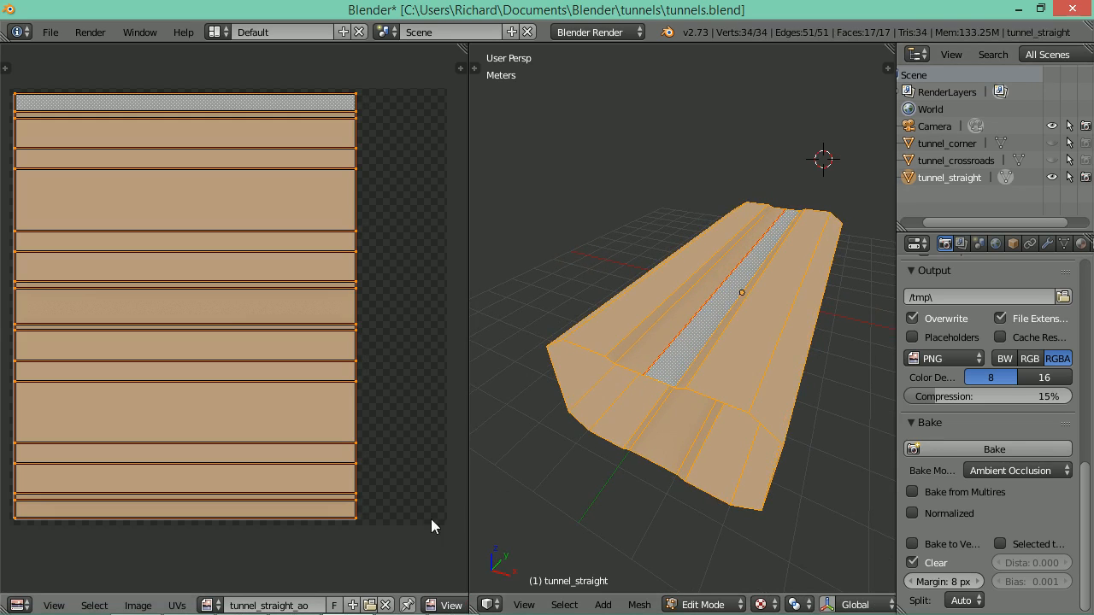
pyautogui.click(209, 605)
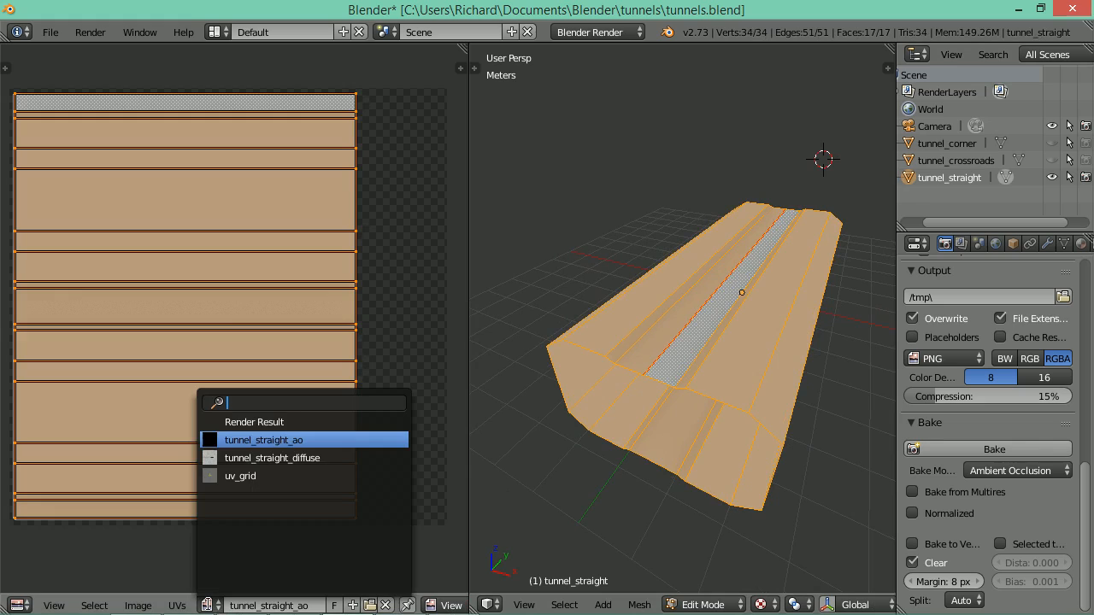
pyautogui.click(259, 459)
pyautogui.moveTo(684, 414); pyautogui.dragTo(718, 400)
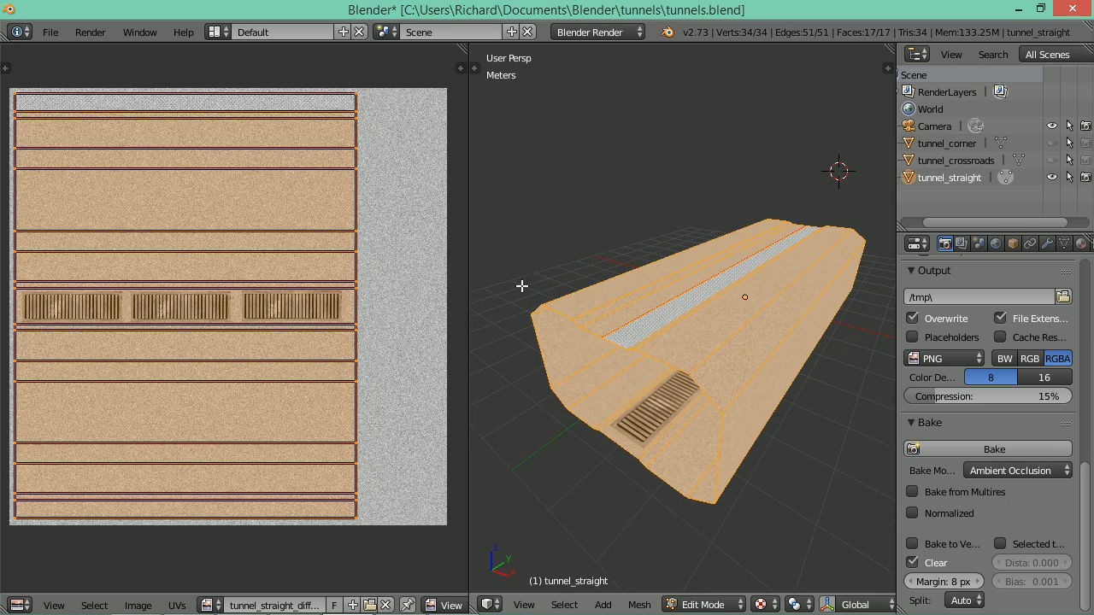
# Switch from Blender to GIMP, where tunnel_straight_diffuse.xcf is open
pyautogui.hotkey('alt', 'Tab')
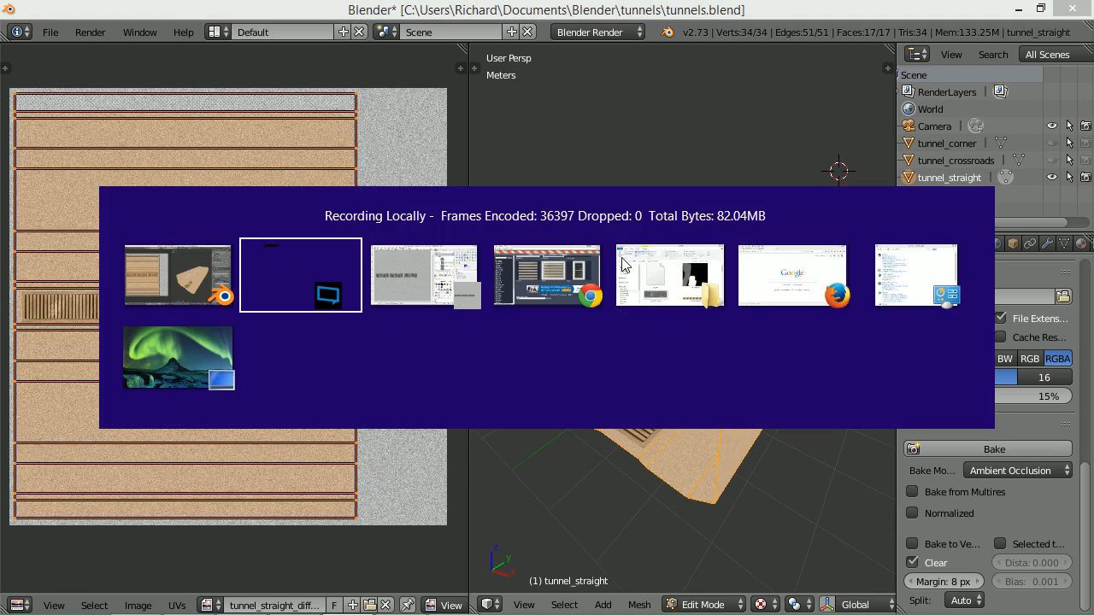
pyautogui.press('Tab')
pyautogui.press('Tab')
pyautogui.press('Tab')
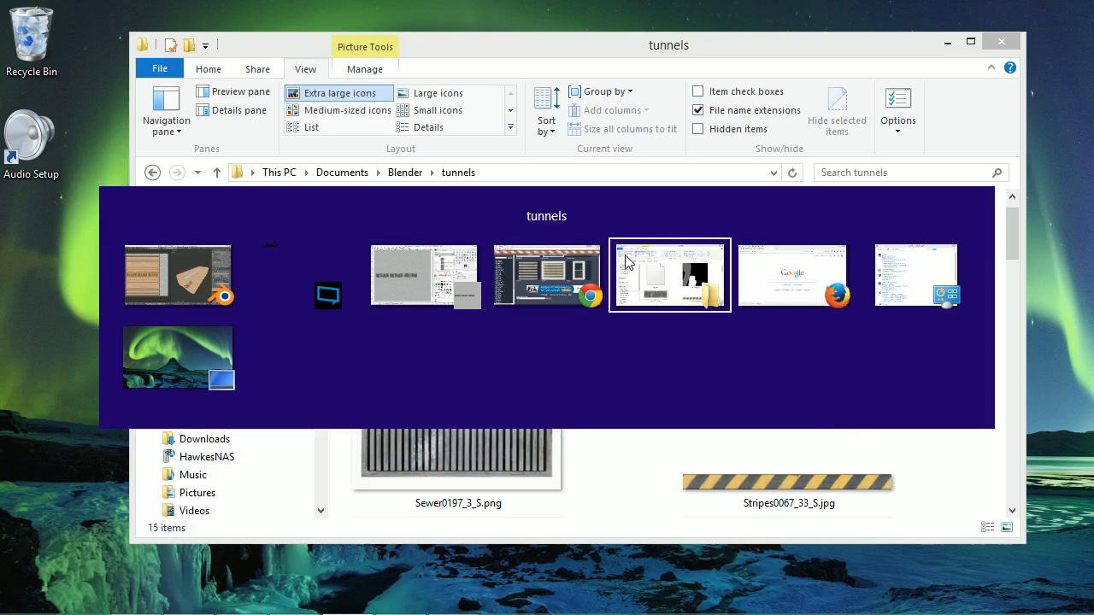
pyautogui.press('Tab')
pyautogui.press('Tab')
pyautogui.press('Tab')
pyautogui.press('Tab')
pyautogui.press('Tab')
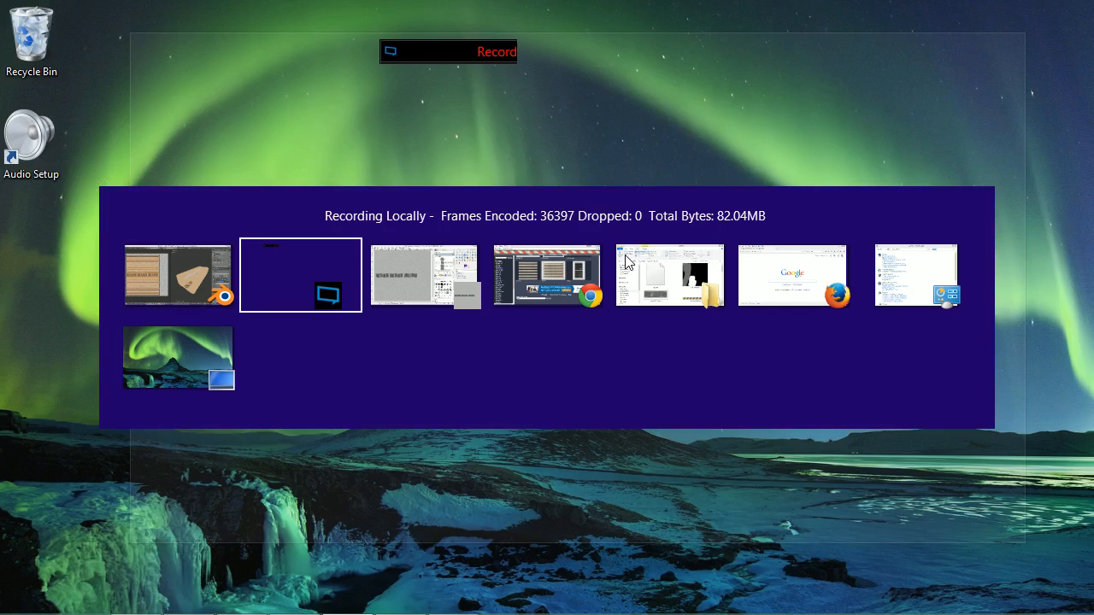
pyautogui.press('Tab')
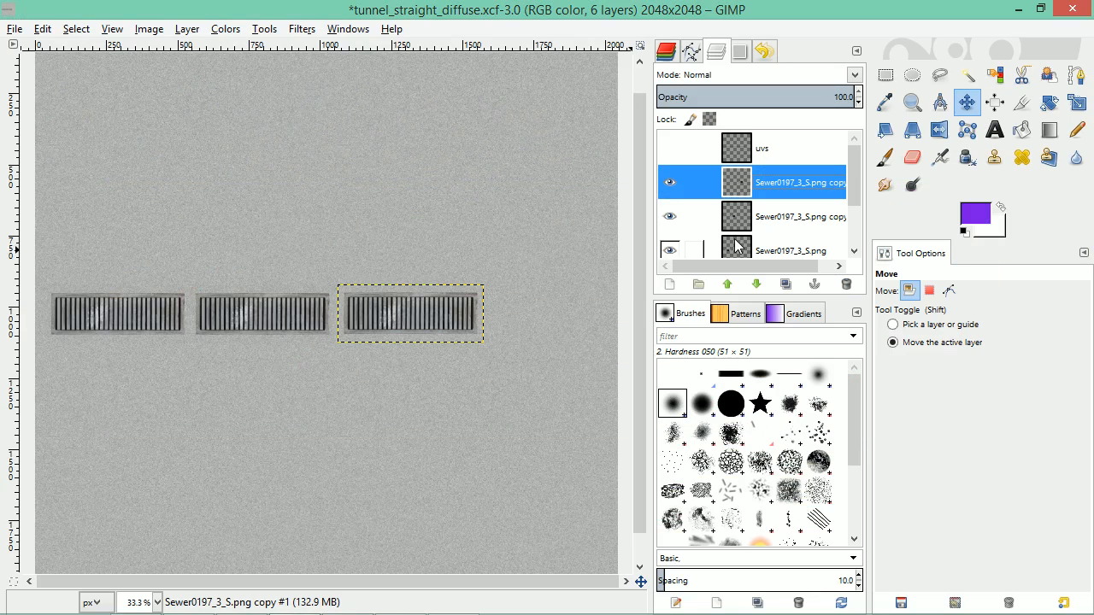
# Merge the three Sewer0197_3_S.png layers into one layer and rename it "grate"
pyautogui.rightClick(772, 194)
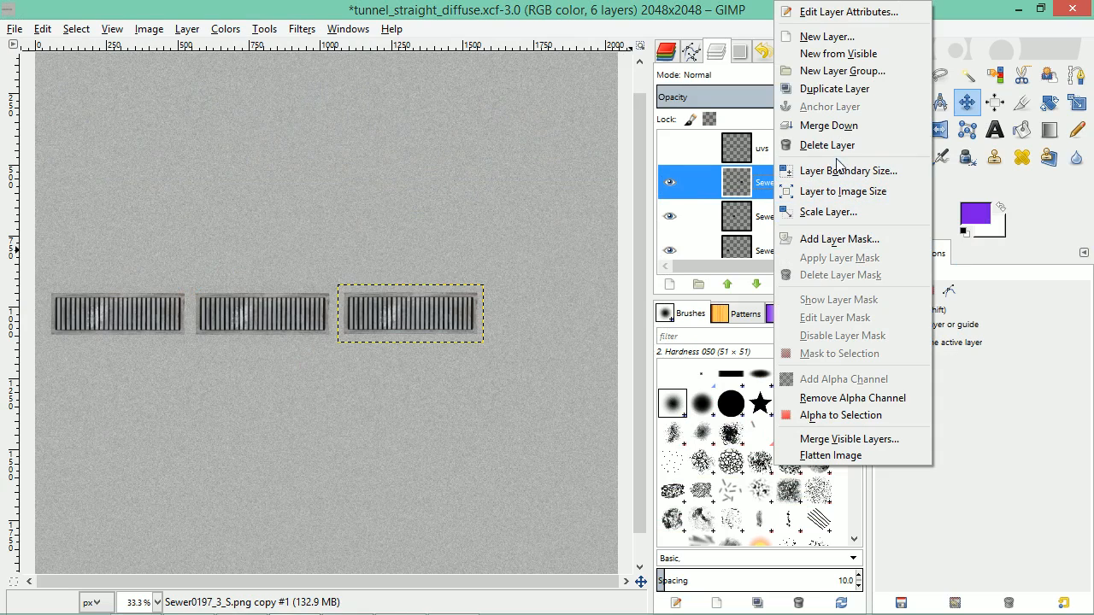
pyautogui.click(828, 126)
pyautogui.rightClick(786, 196)
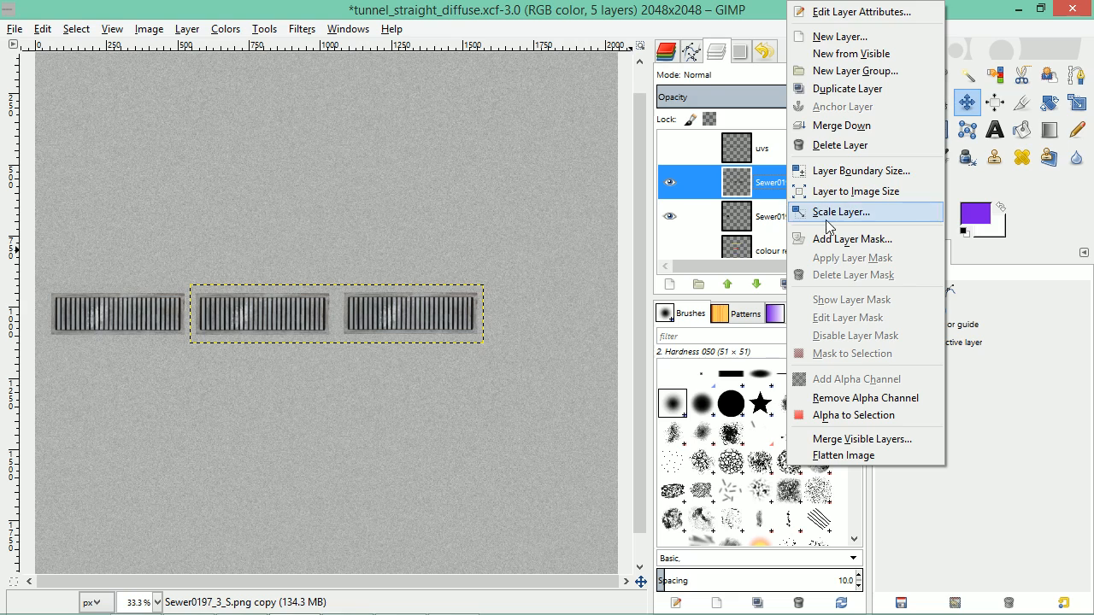
pyautogui.click(833, 126)
pyautogui.doubleClick(804, 185)
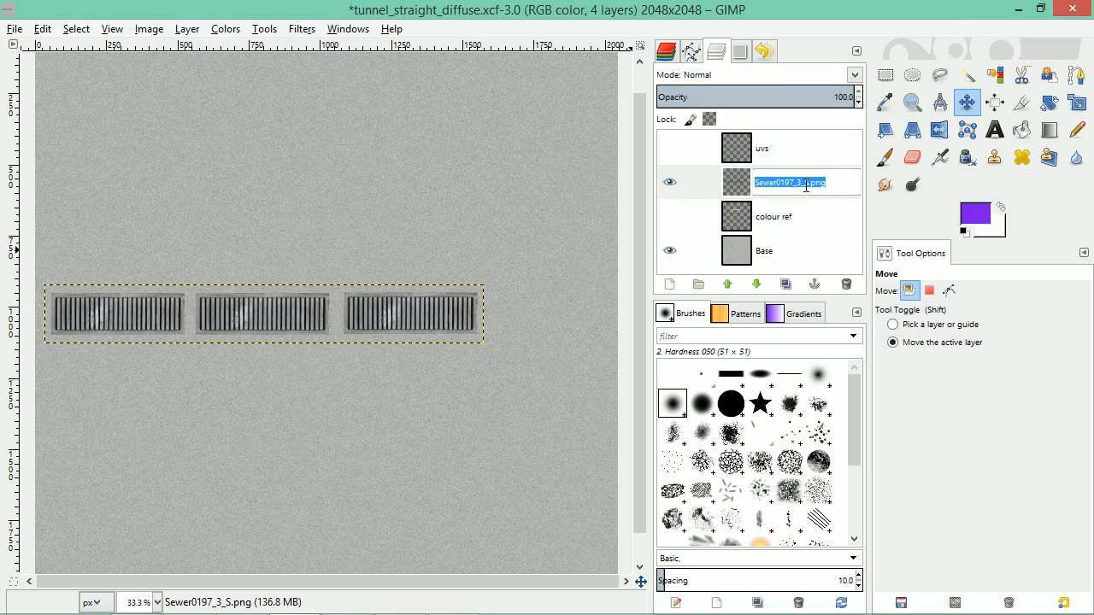
pyautogui.write('grate')
pyautogui.press('Return')
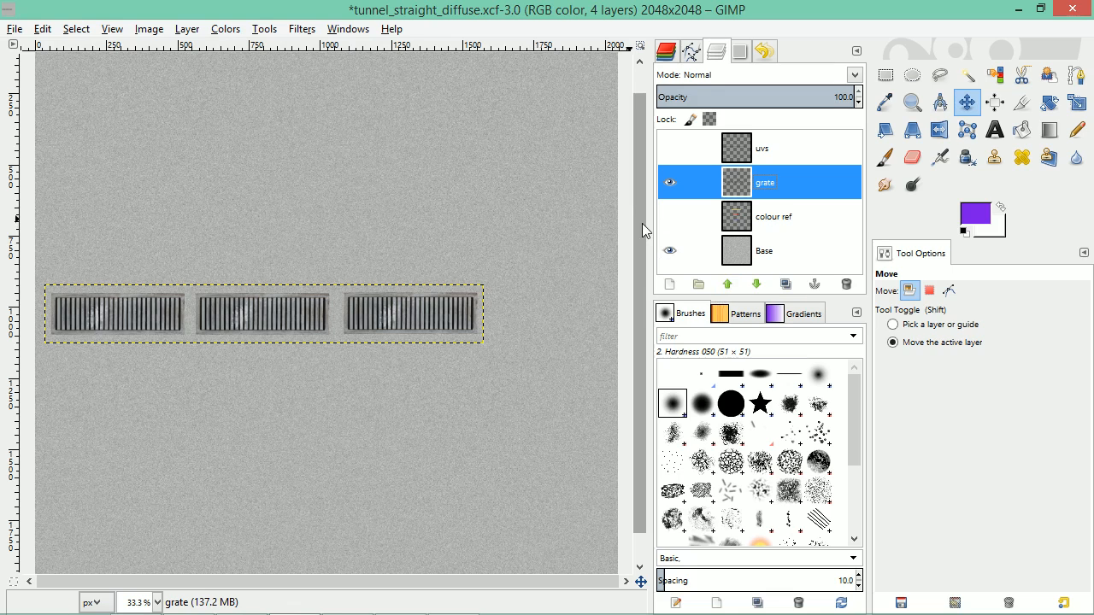
# Switch to the tunnels folder in File Explorer and move its window aside so the GIMP canvas is exposed
pyautogui.hotkey('alt', 'Tab')
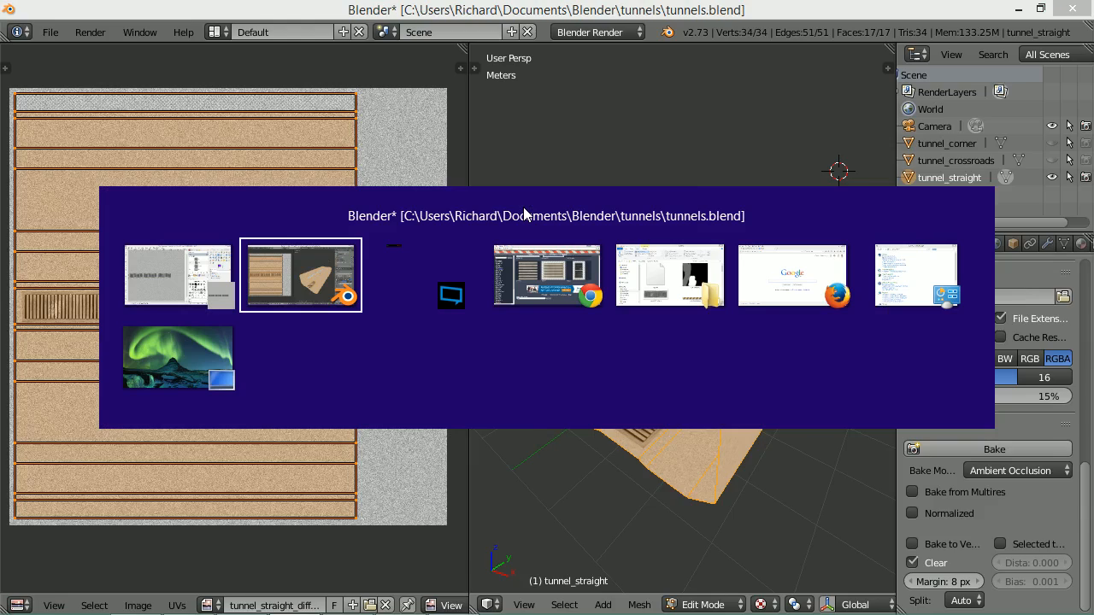
pyautogui.hotkey('alt', 'Tab')
pyautogui.hotkey('alt', 'Tab')
pyautogui.hotkey('alt', 'Tab')
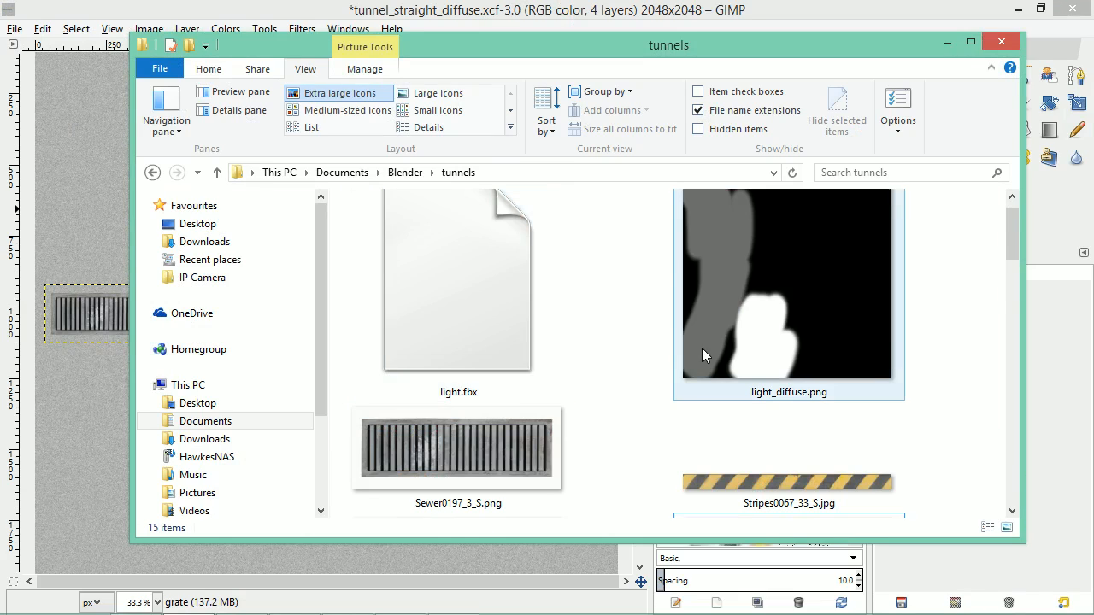
pyautogui.scroll(-5, 702, 348)
pyautogui.scroll(3, 672, 334)
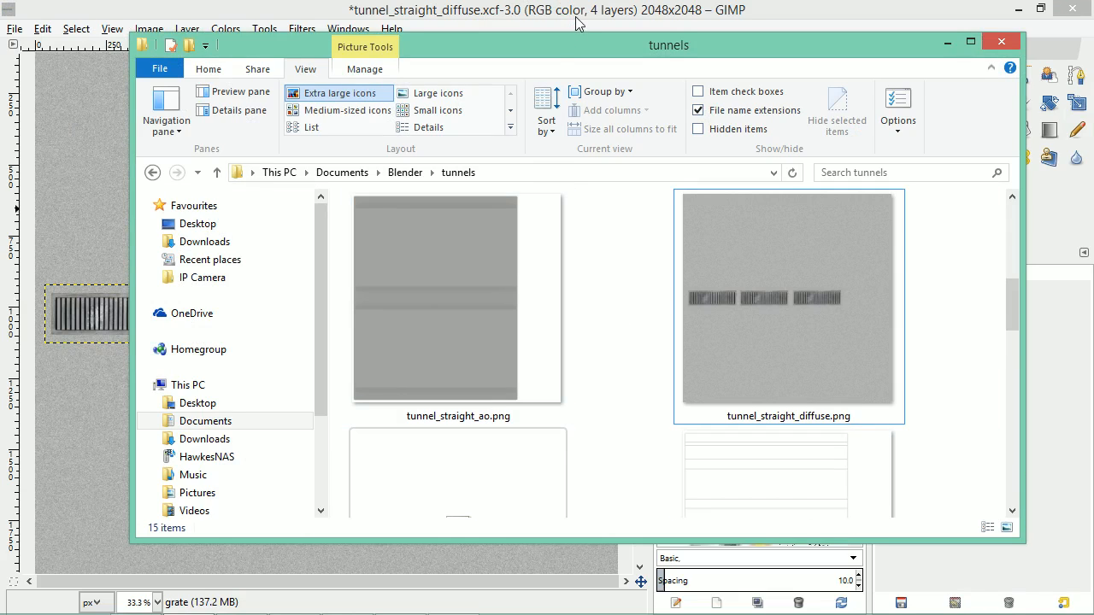
pyautogui.doubleClick(573, 54)
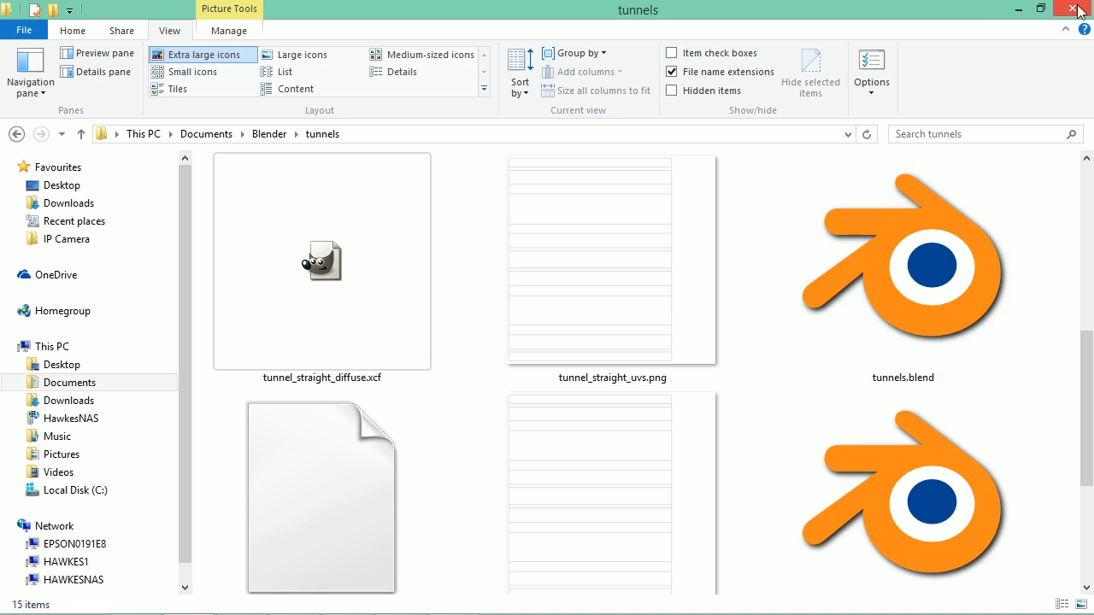
pyautogui.click(1040, 8)
pyautogui.moveTo(512, 42); pyautogui.dragTo(796, 34)
# Add tunnel_straight_ao.png from the tunnels folder to the GIMP image as a new layer above grate
pyautogui.click(769, 293)
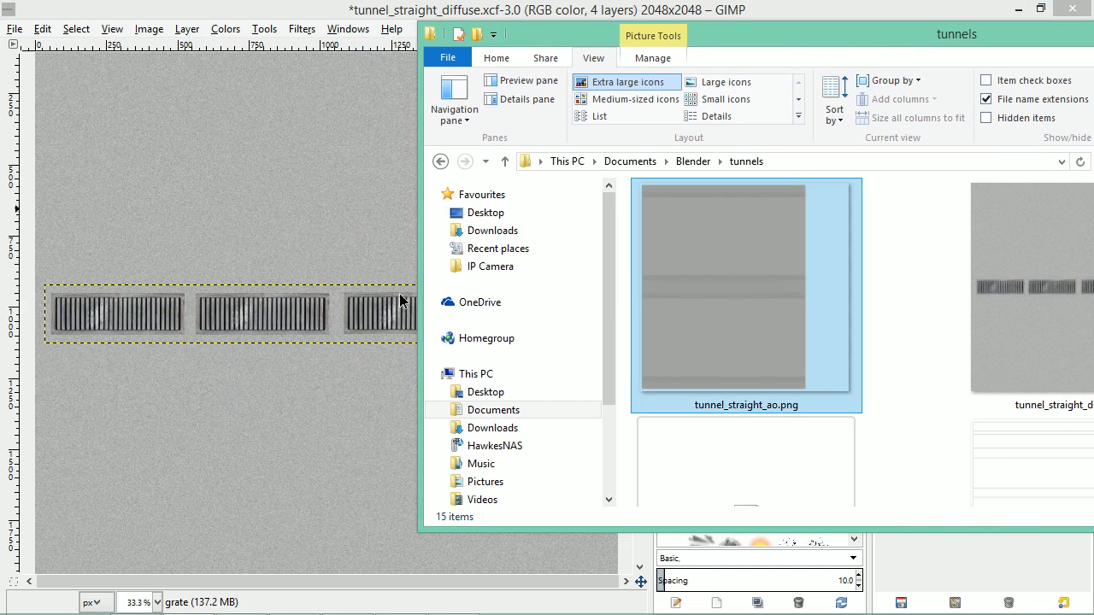
pyautogui.moveTo(292, 295); pyautogui.dragTo(286, 294)
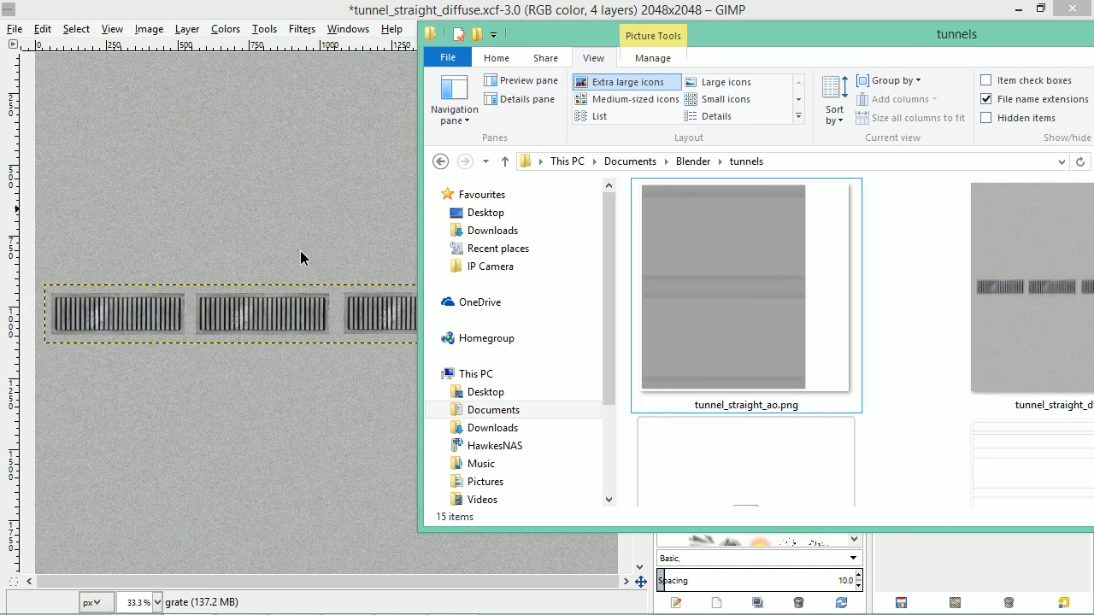
pyautogui.click(778, 256)
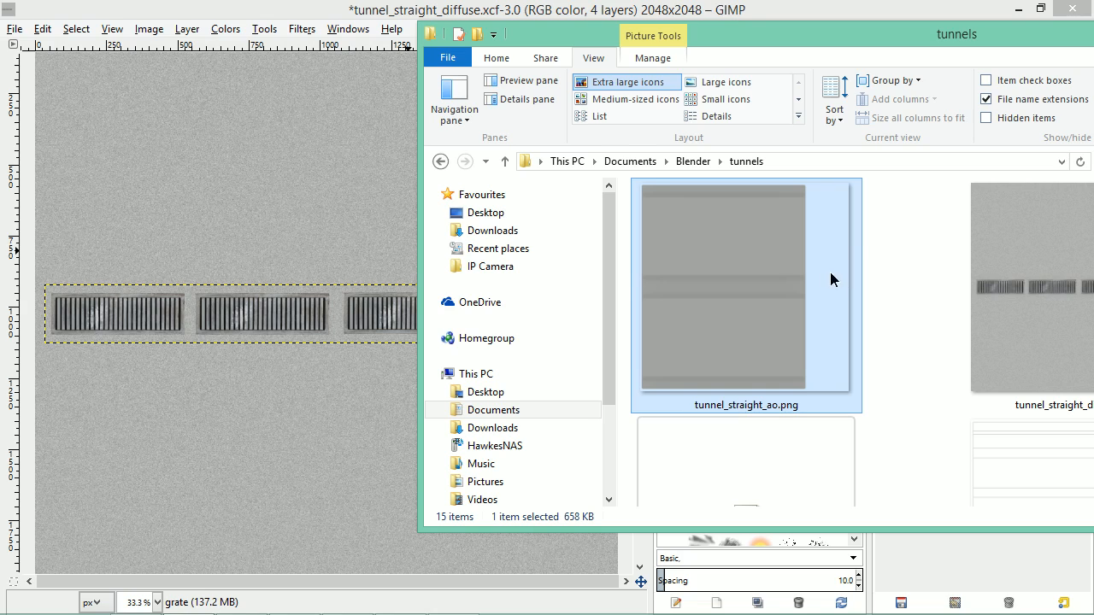
pyautogui.moveTo(830, 271); pyautogui.dragTo(353, 237)
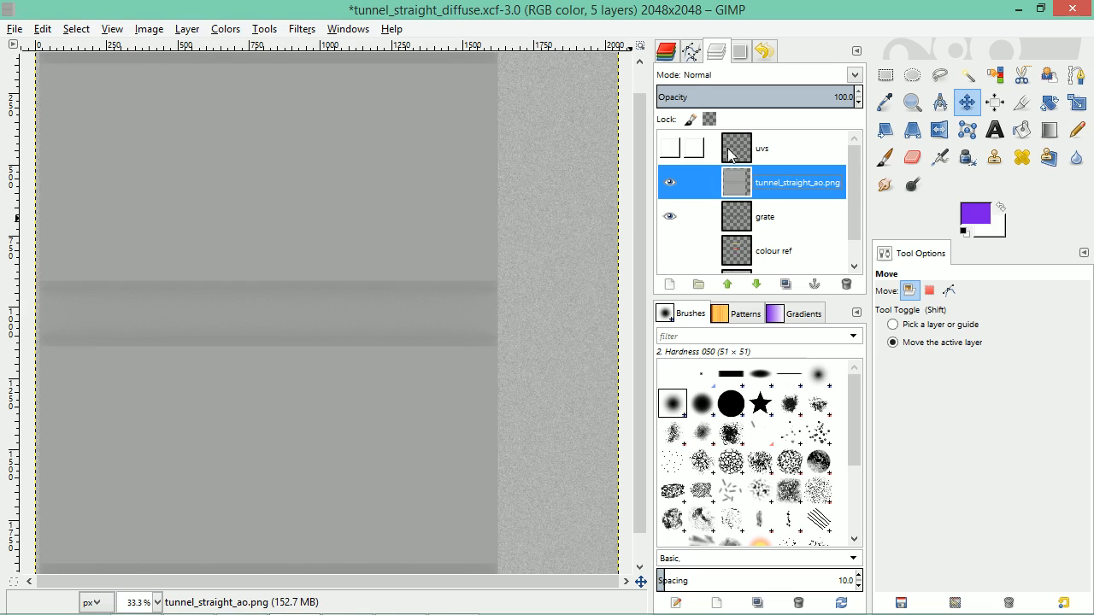
# Show the uvs layer and toggle the tunnel_straight_ao.png layer off and on to compare it with the layers beneath
pyautogui.click(669, 150)
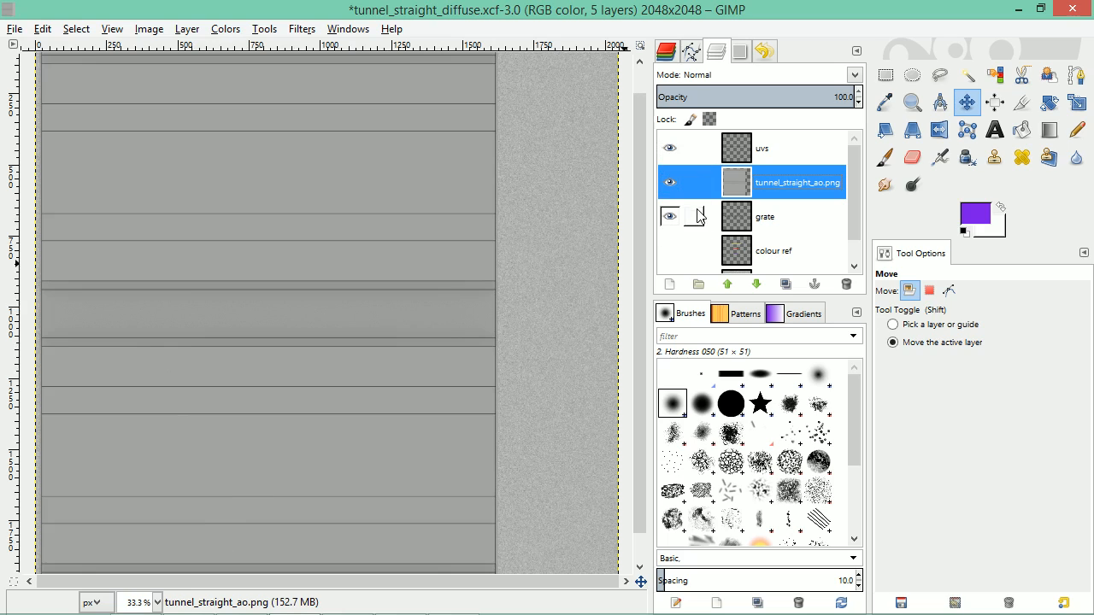
pyautogui.click(668, 184)
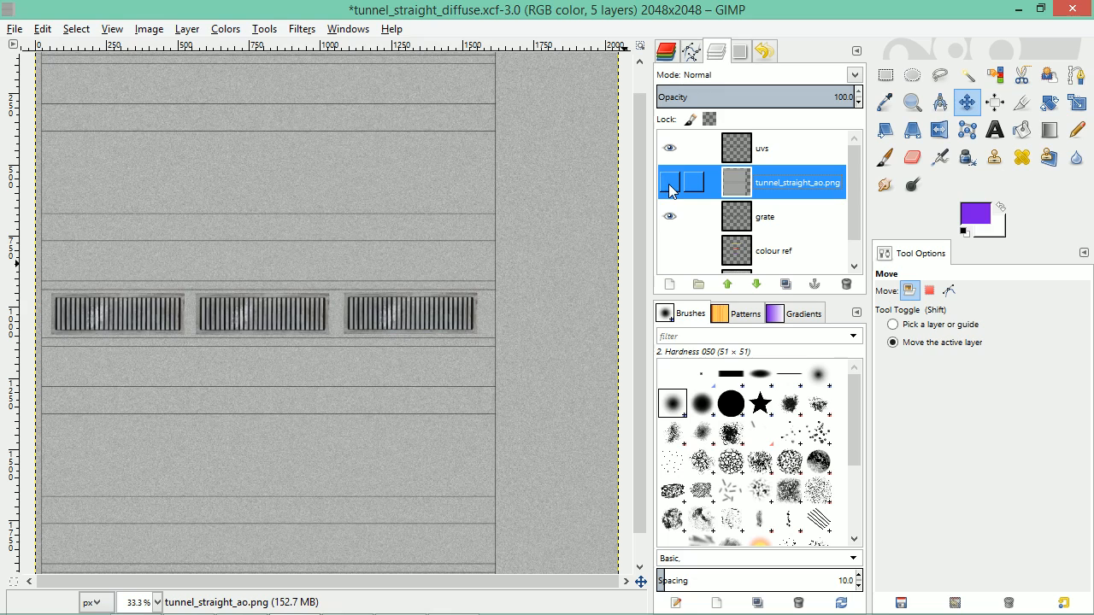
pyautogui.click(668, 183)
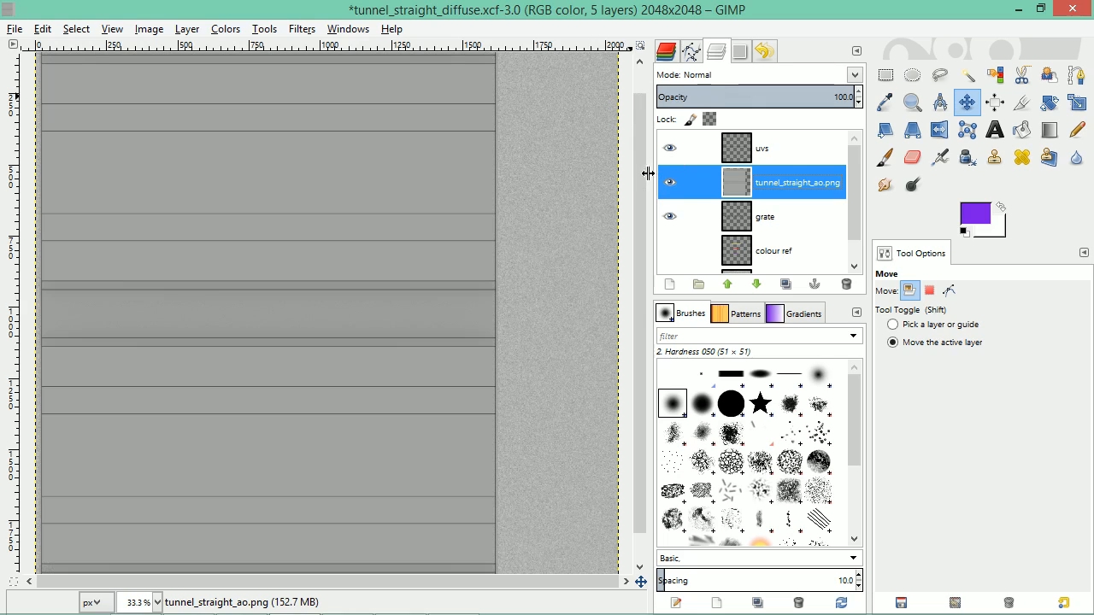
# Compare blend modes from Dissolve through Burn on the tunnel_straight_ao.png layer and set it to Multiply
pyautogui.click(854, 76)
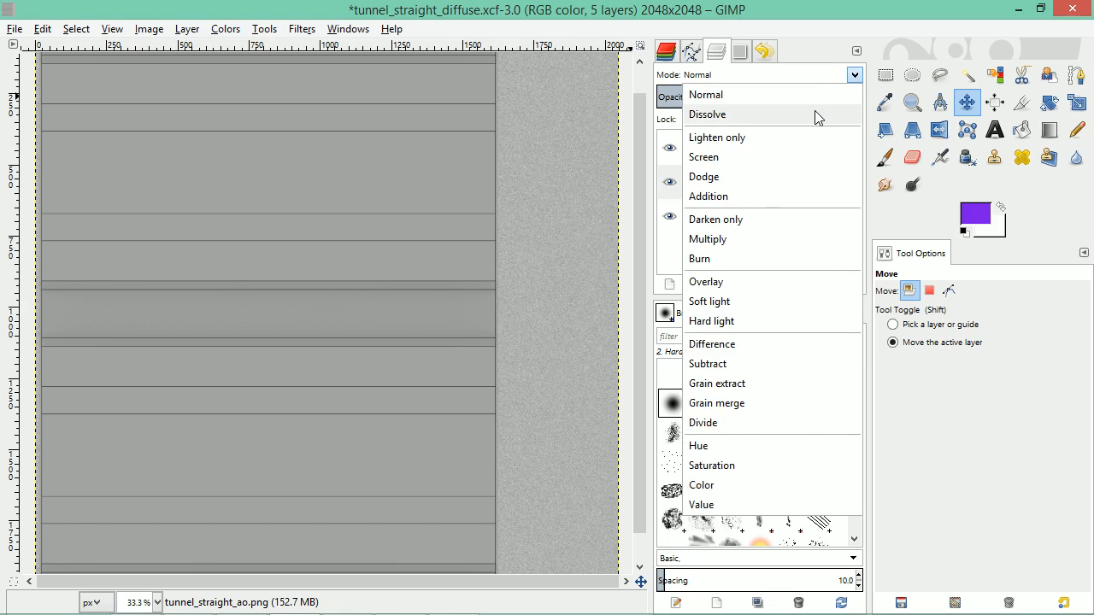
pyautogui.press('Escape')
pyautogui.click(854, 76)
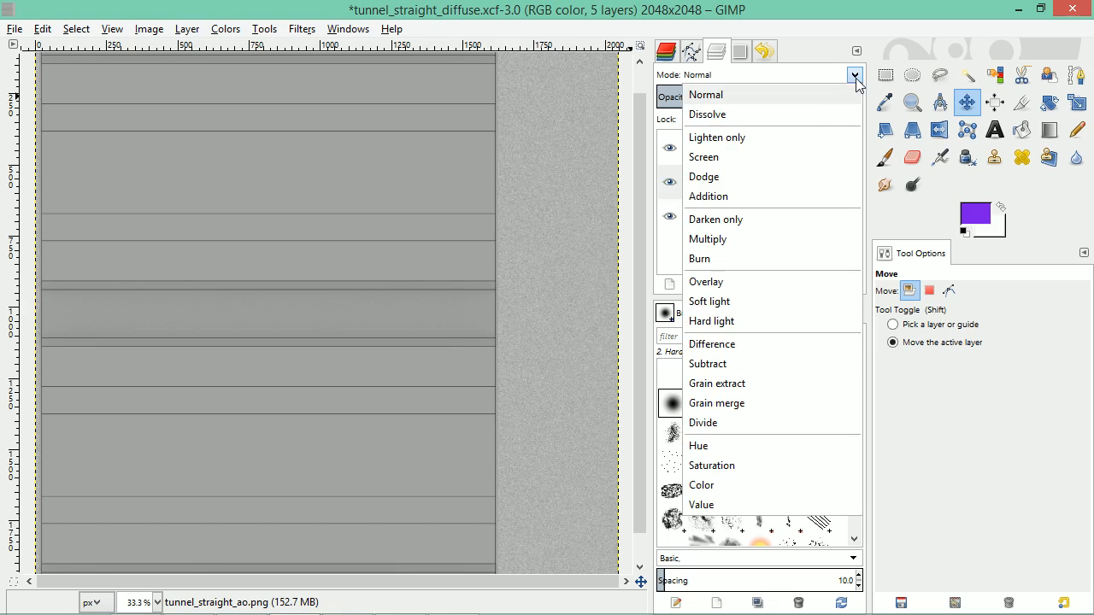
pyautogui.click(821, 111)
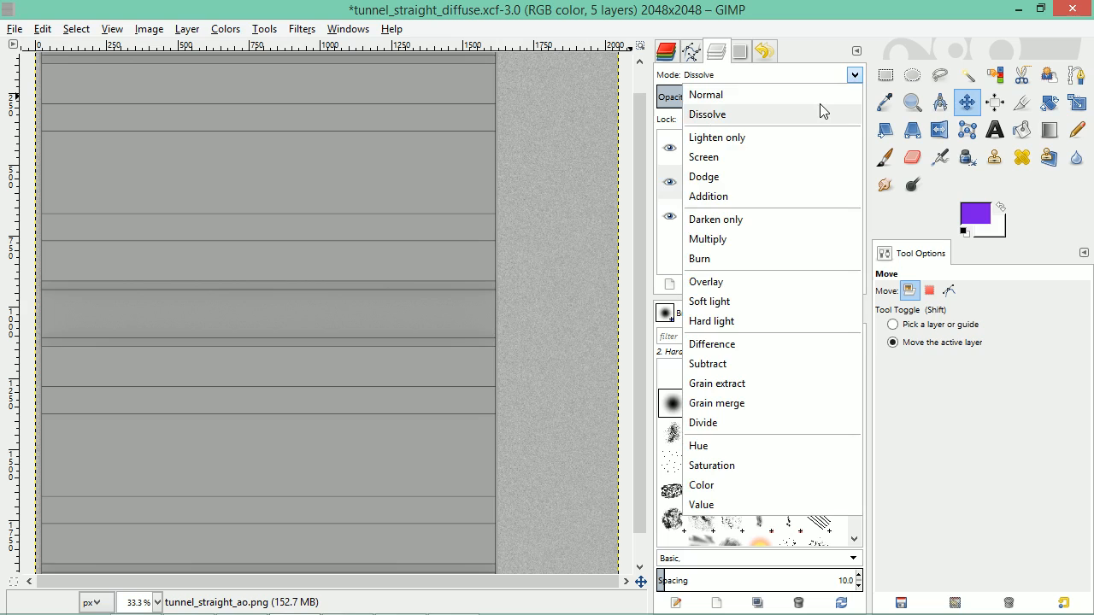
pyautogui.press('Down')
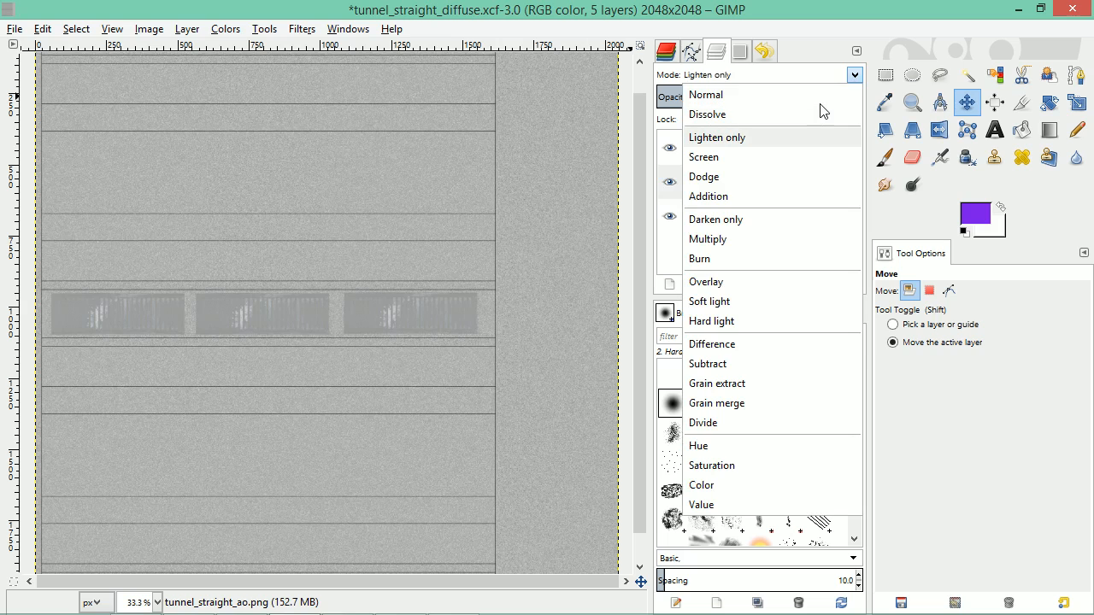
pyautogui.press('Down')
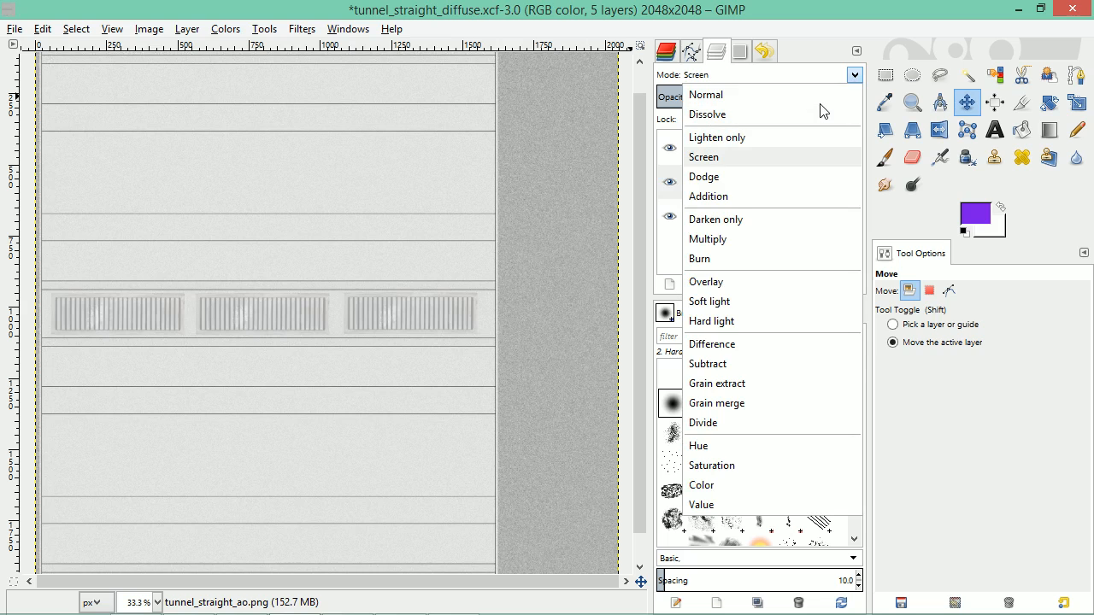
pyautogui.press('Down')
pyautogui.press('Down')
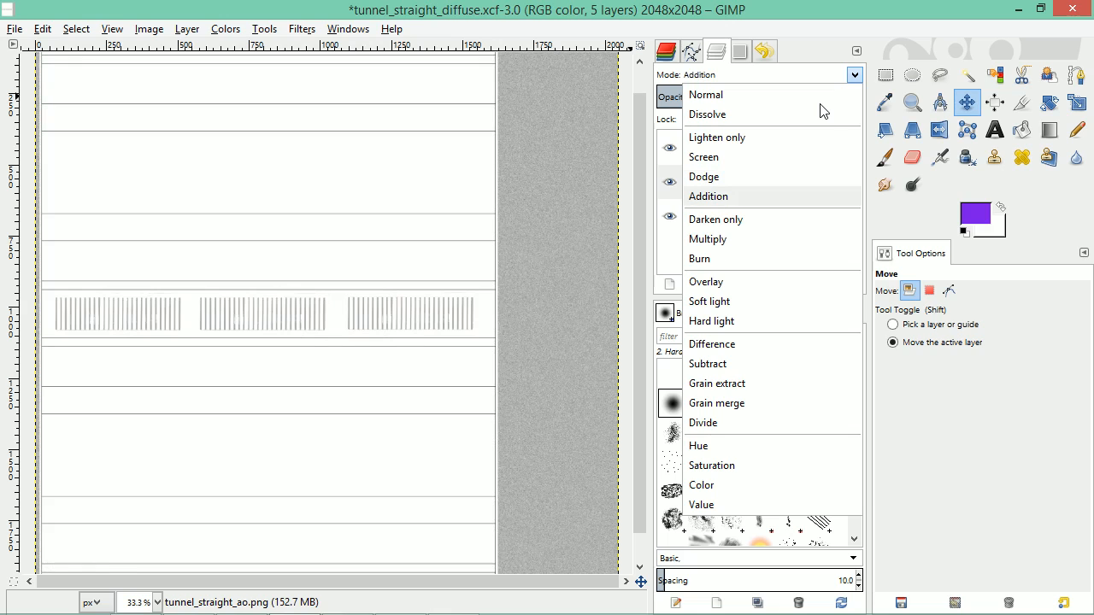
pyautogui.press('Down')
pyautogui.press('Down')
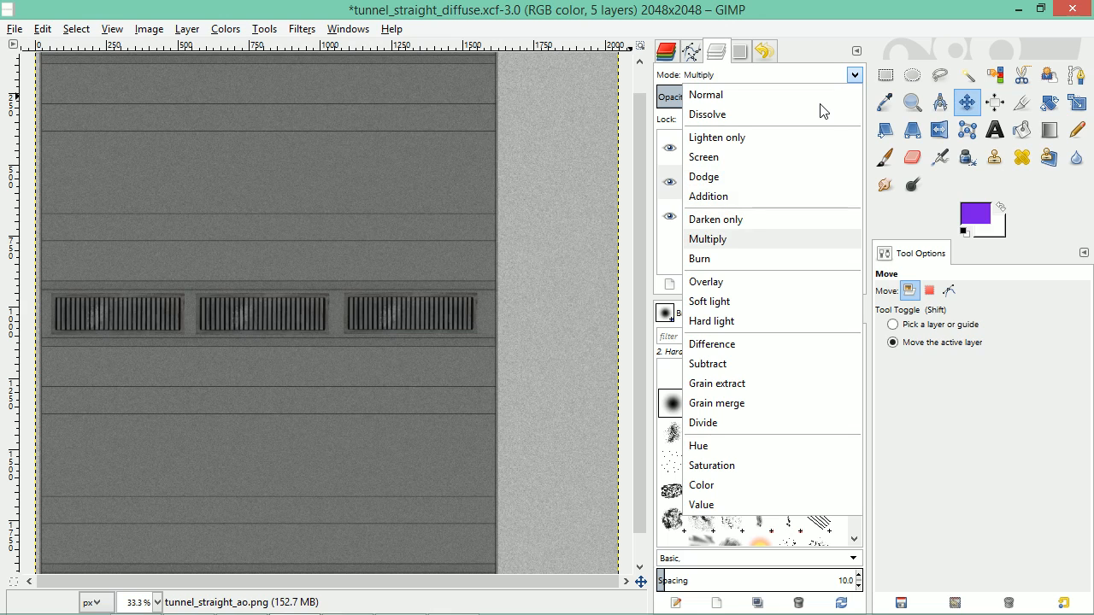
pyautogui.press('Down')
pyautogui.press('Down')
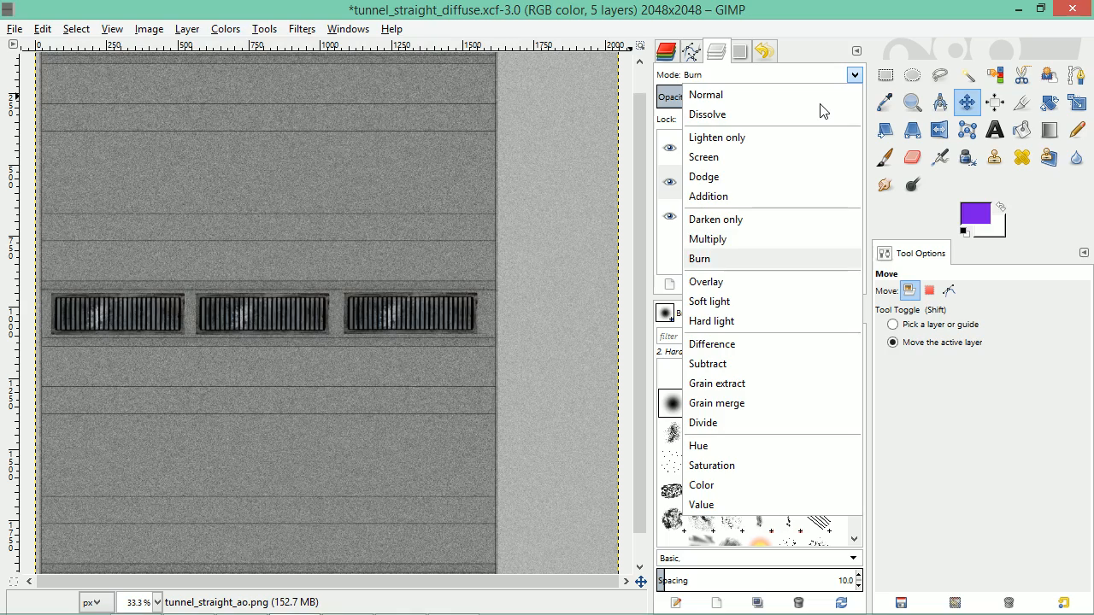
pyautogui.press('Up')
pyautogui.press('Up')
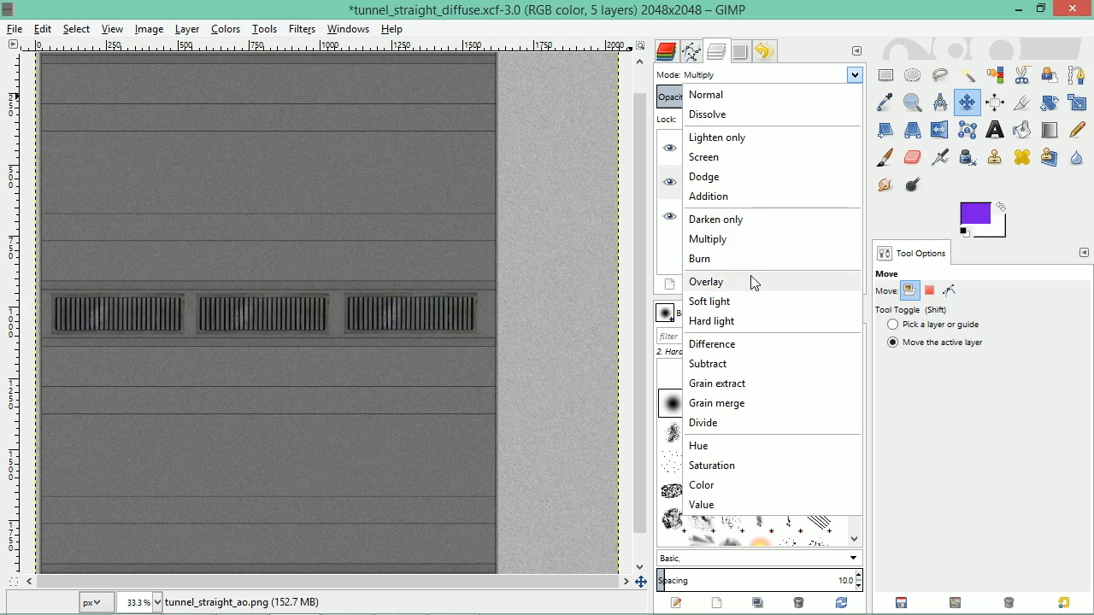
pyautogui.click(744, 247)
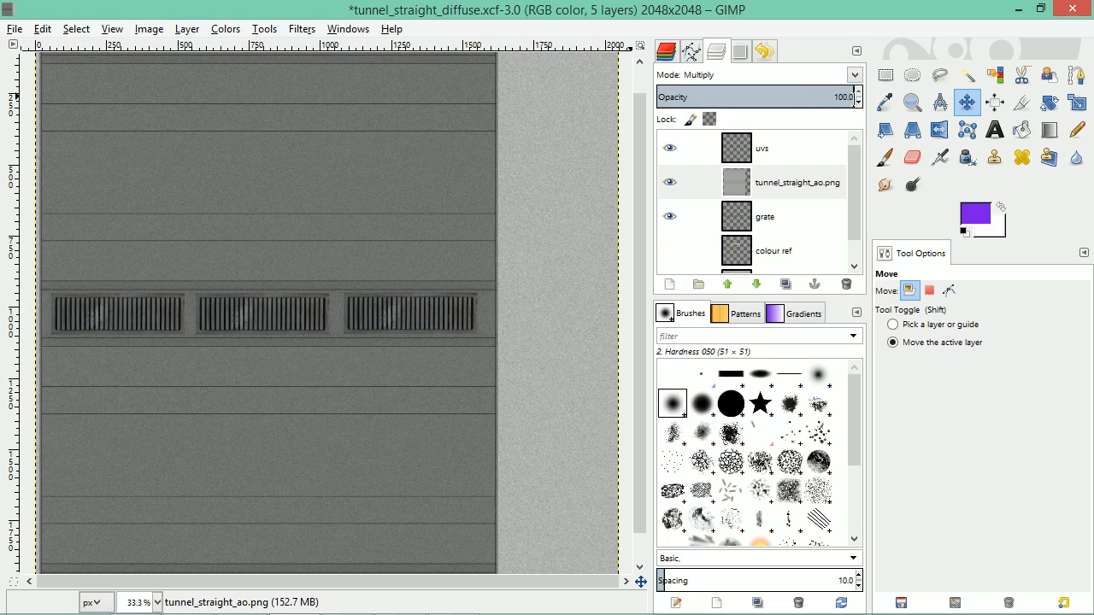
# Lower the tunnel_straight_ao.png layer's opacity to 77.8 and hide the uvs layer
pyautogui.moveTo(853, 96); pyautogui.dragTo(806, 100)
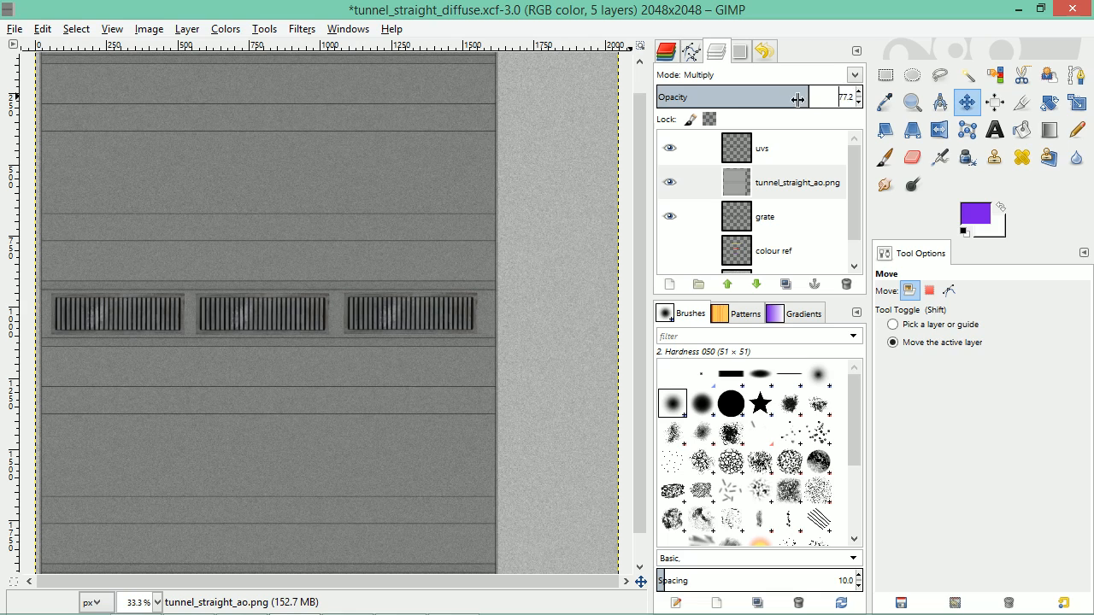
pyautogui.click(669, 148)
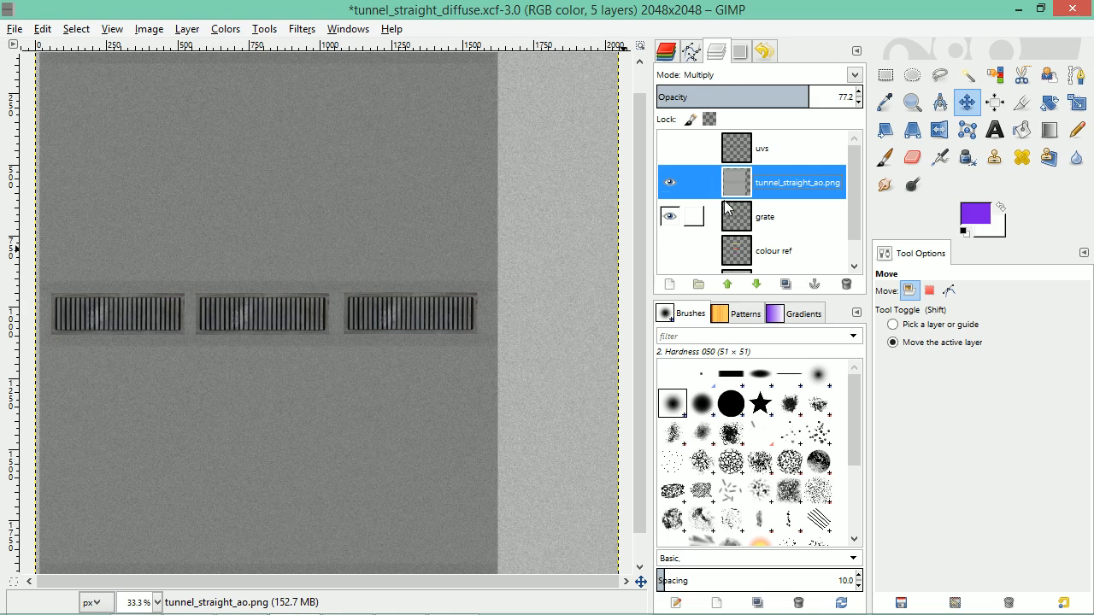
pyautogui.moveTo(808, 101); pyautogui.dragTo(817, 102)
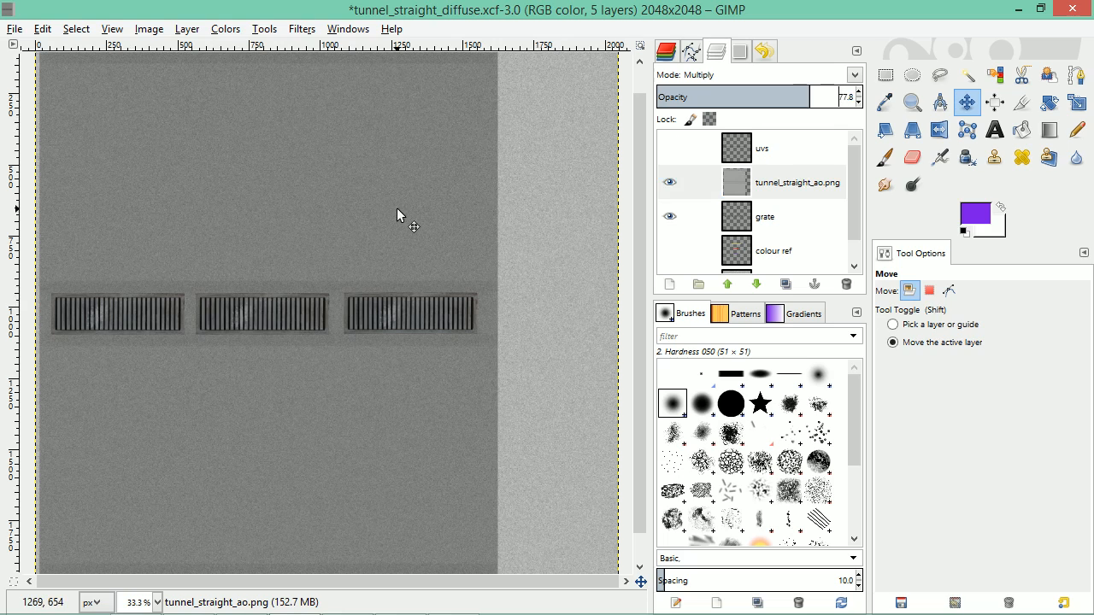
# Export the image again to tunnel_straight_diffuse.png
pyautogui.hotkey('ctrl', 'e')
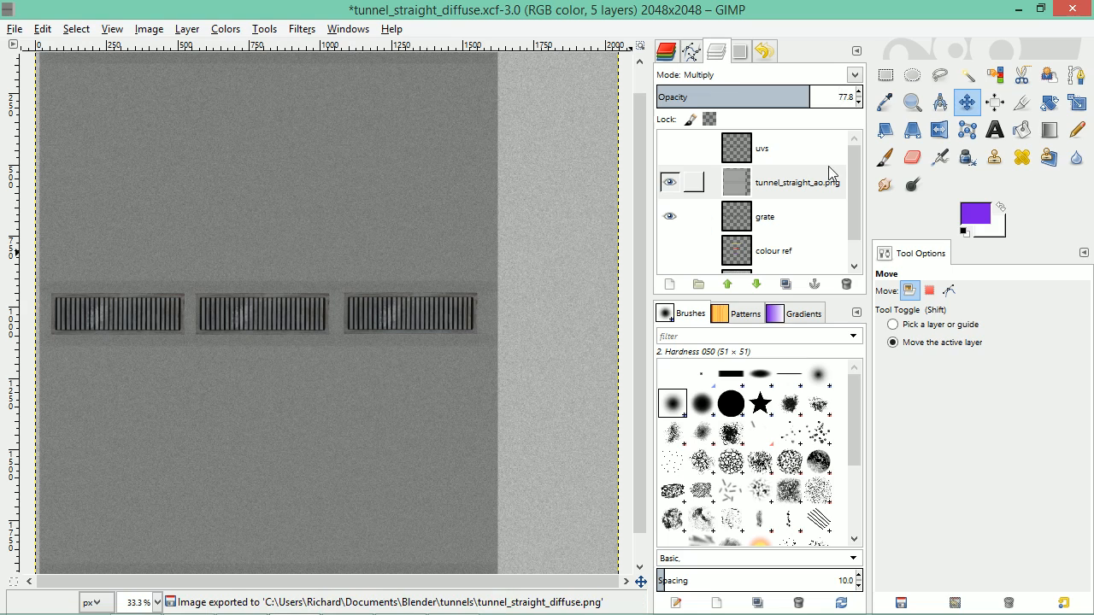
pyautogui.click(225, 29)
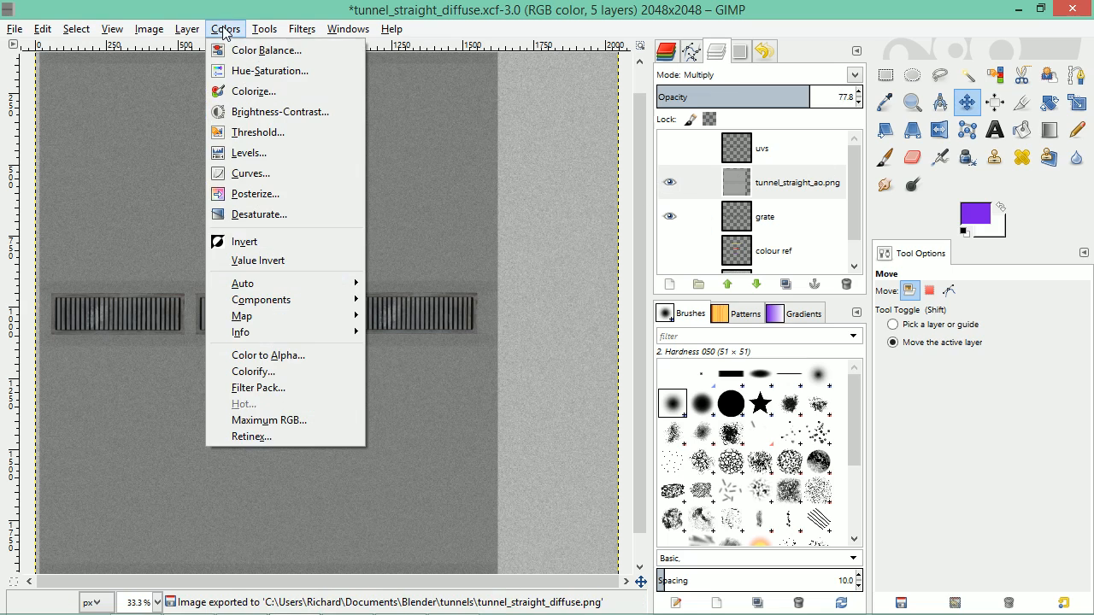
pyautogui.click(257, 112)
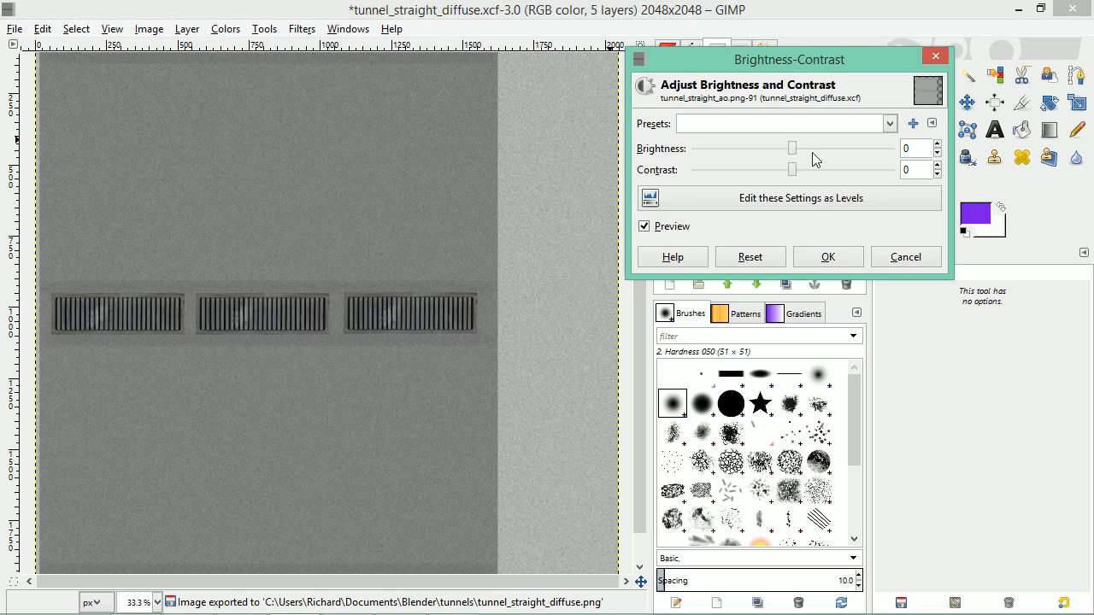
pyautogui.moveTo(792, 149)
pyautogui.mouseDown()
pyautogui.moveTo(834, 148)
pyautogui.moveTo(780, 148)
pyautogui.mouseUp()
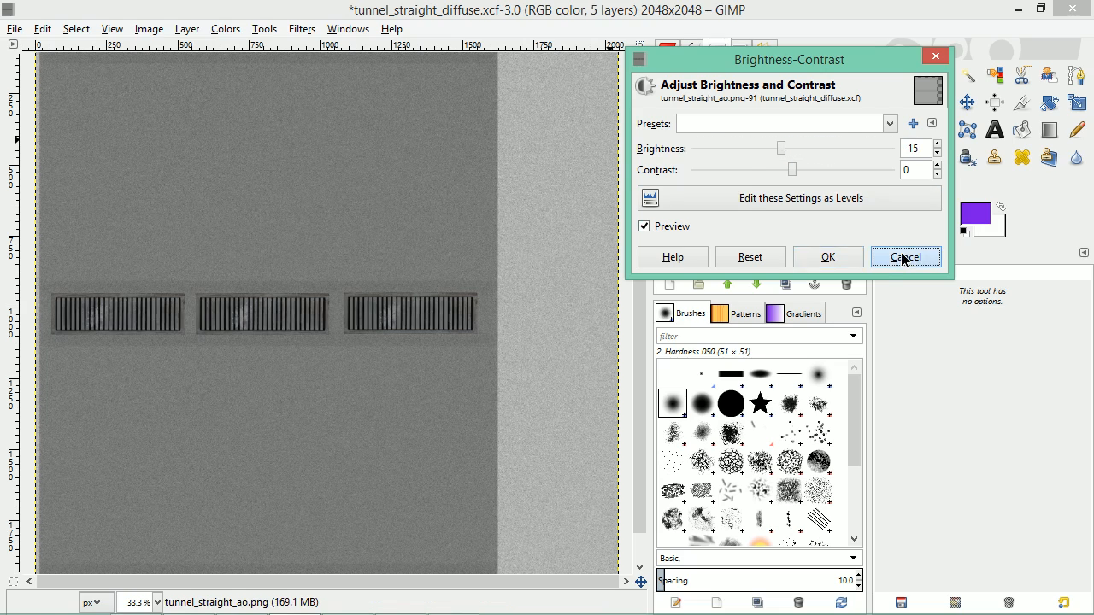
pyautogui.click(904, 258)
# Switch to Blender, reload the tunnel_straight diffuse image and leave Edit Mode to inspect the textured tunnel inside and out
pyautogui.hotkey('alt', 'Tab')
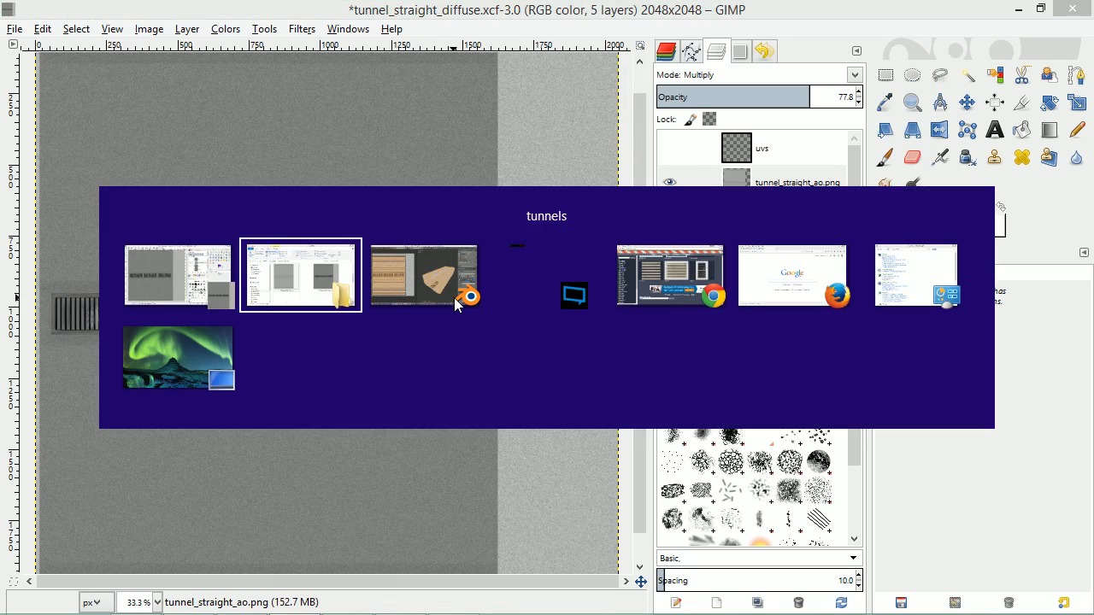
pyautogui.hotkey('alt', 'Tab')
pyautogui.hotkey('alt', 'Tab')
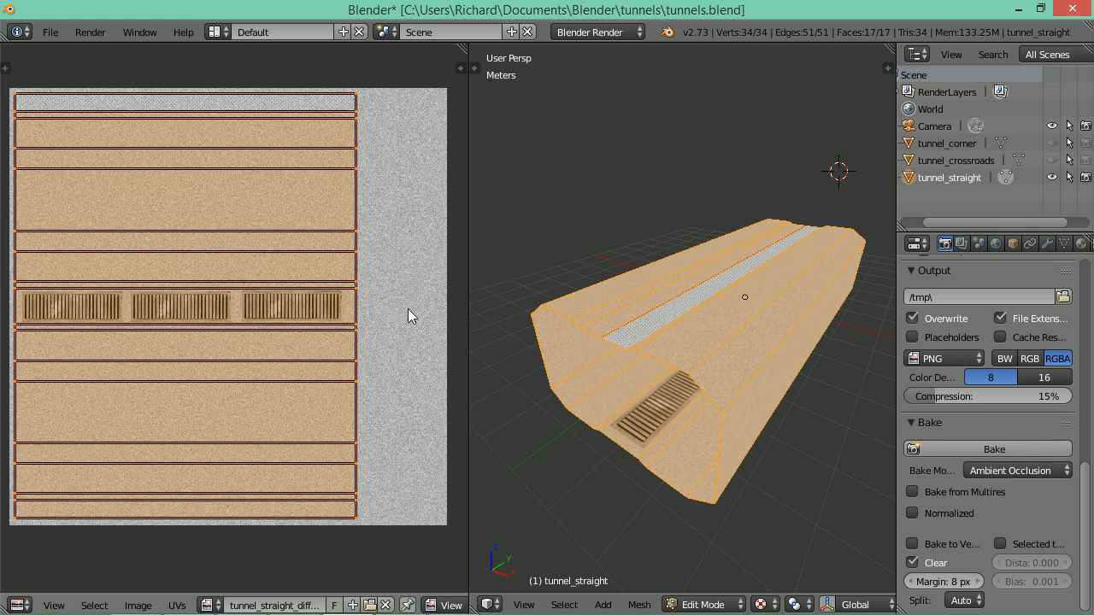
pyautogui.hotkey('alt', 'r')
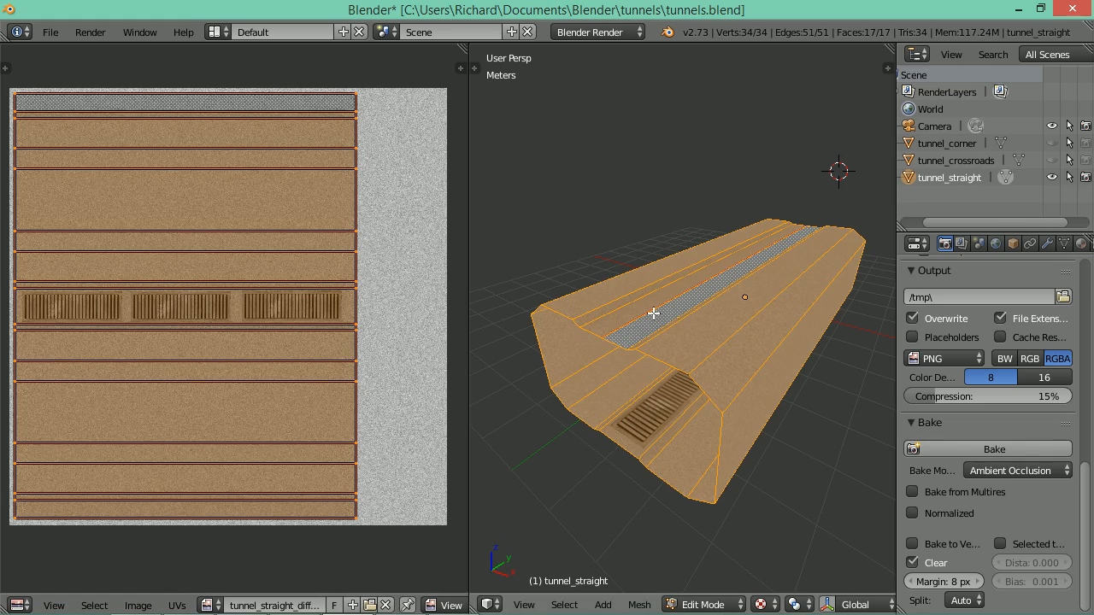
pyautogui.moveTo(652, 313); pyautogui.dragTo(689, 325)
pyautogui.press('Tab')
pyautogui.scroll(4, 708, 268)
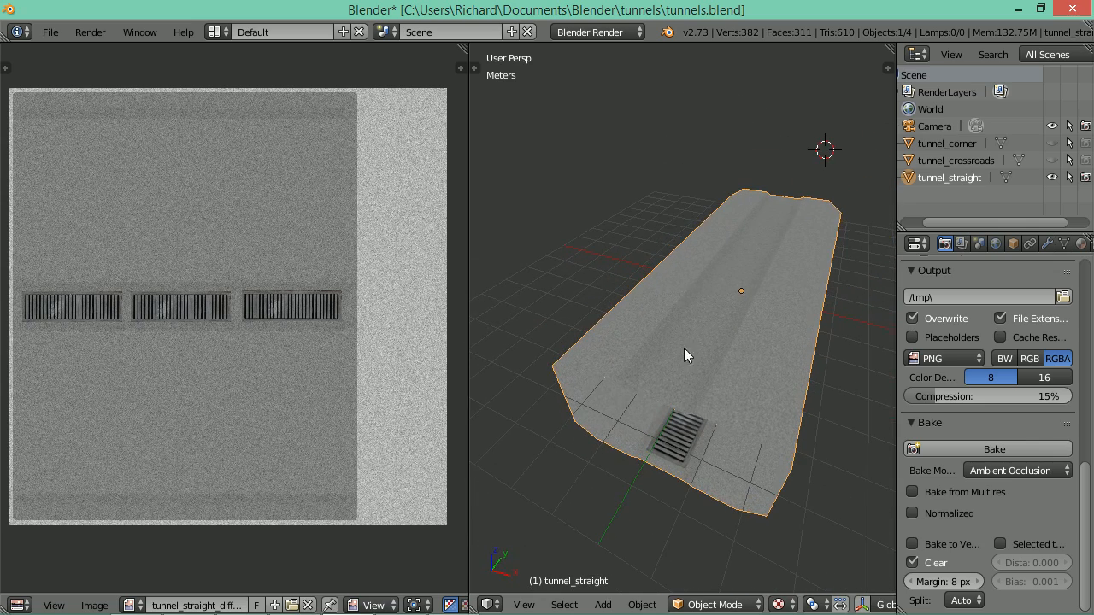
pyautogui.moveTo(767, 324); pyautogui.dragTo(771, 280)
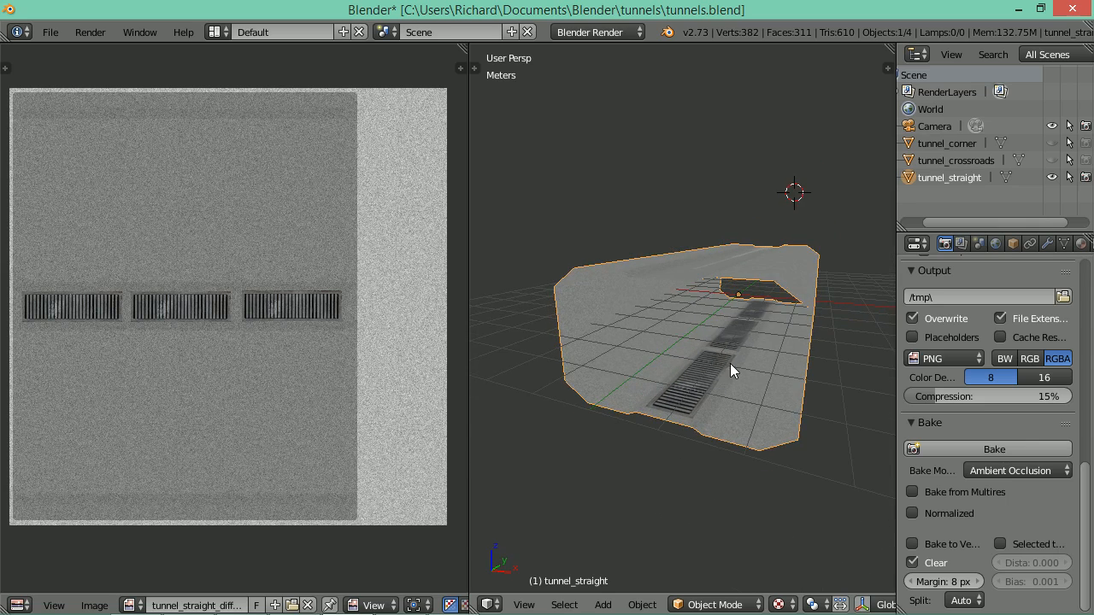
pyautogui.scroll(4, 730, 363)
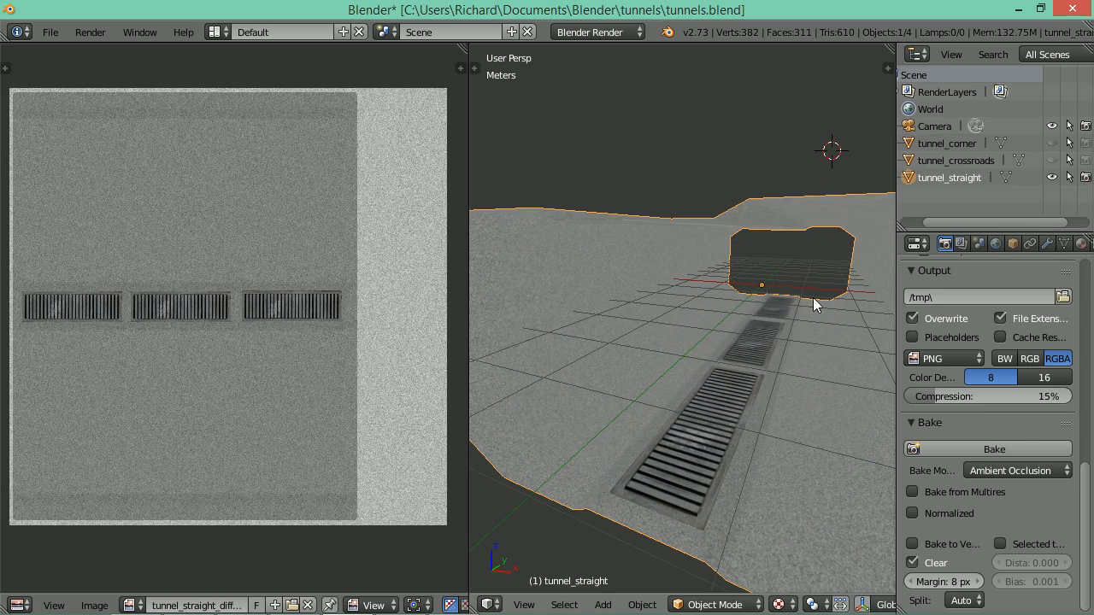
pyautogui.moveTo(801, 349); pyautogui.dragTo(657, 393)
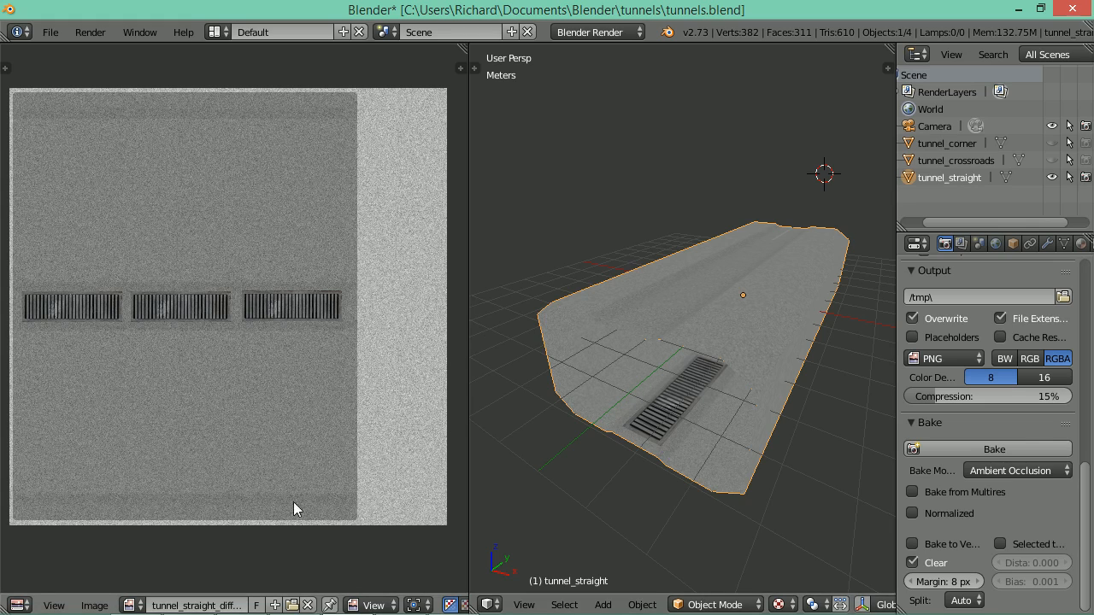
# Bring up the tunnels folder in File Explorer and select the Stripes0067_33_S.jpg image
pyautogui.moveTo(214, 608)
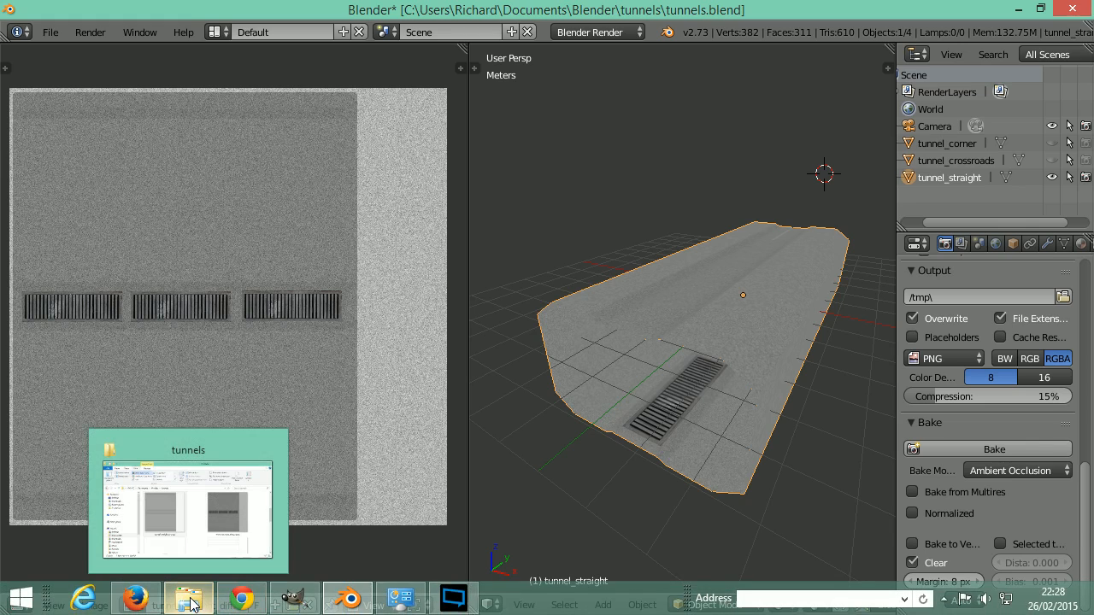
pyautogui.click(189, 605)
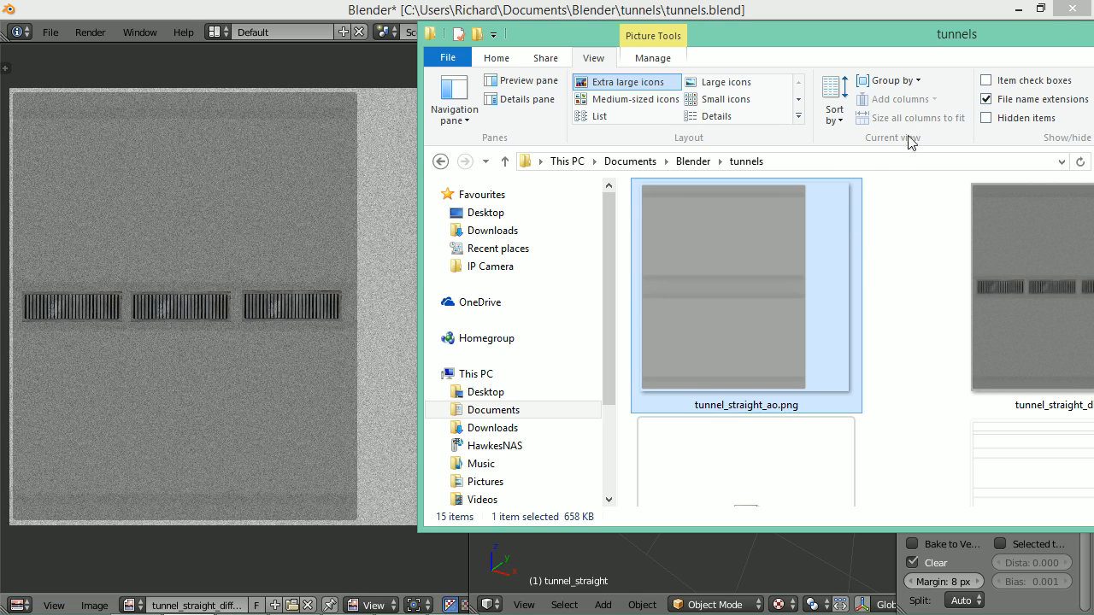
pyautogui.moveTo(914, 34); pyautogui.dragTo(704, 14)
pyautogui.scroll(-4, 777, 257)
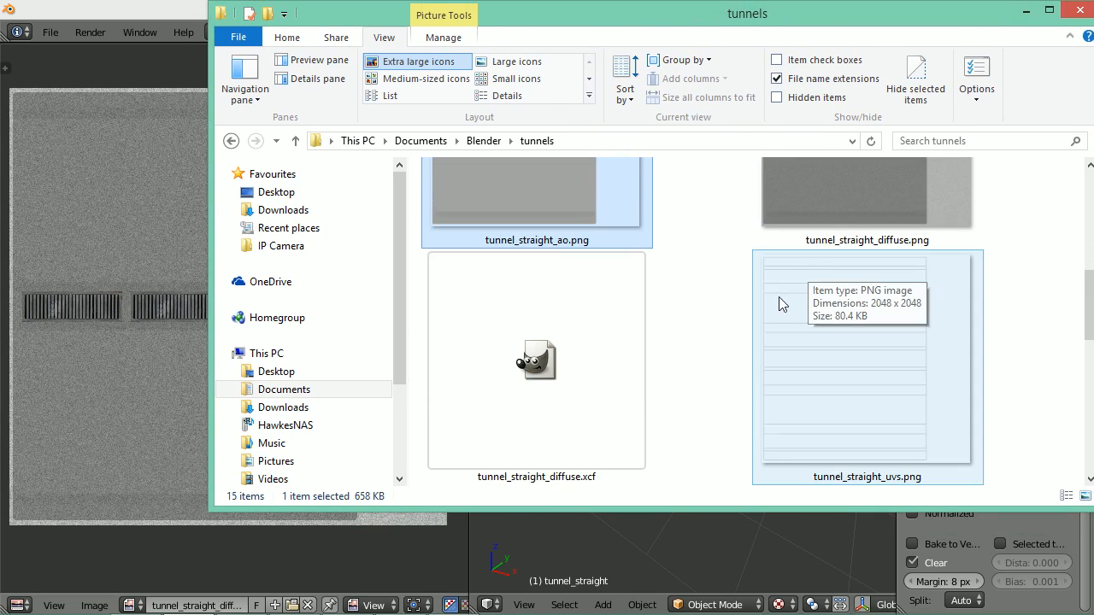
pyautogui.scroll(-5, 773, 313)
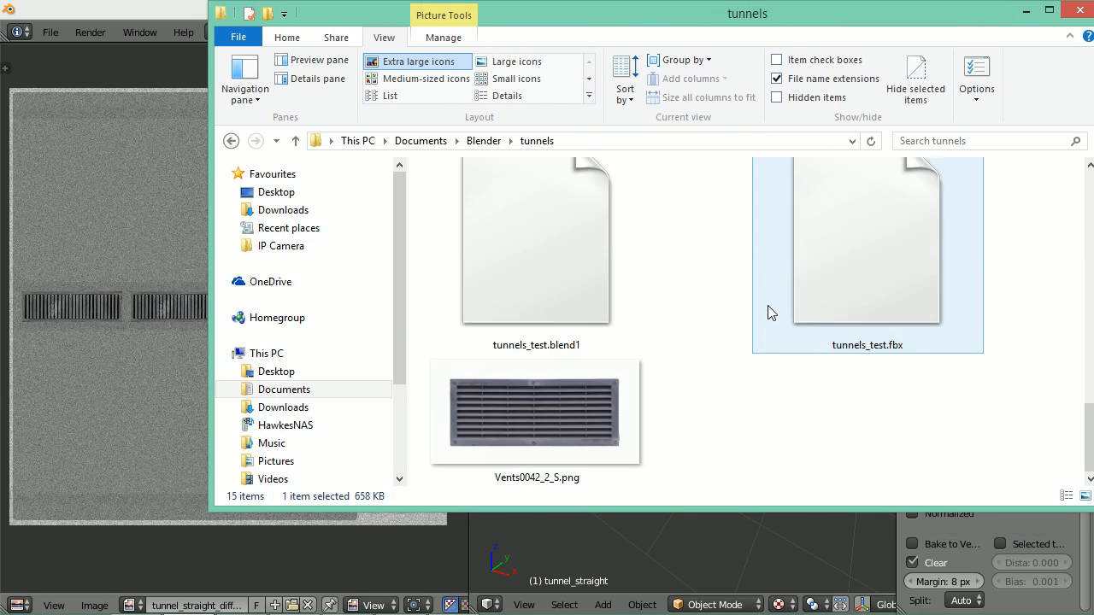
pyautogui.scroll(6, 769, 309)
pyautogui.scroll(2, 767, 310)
pyautogui.click(827, 241)
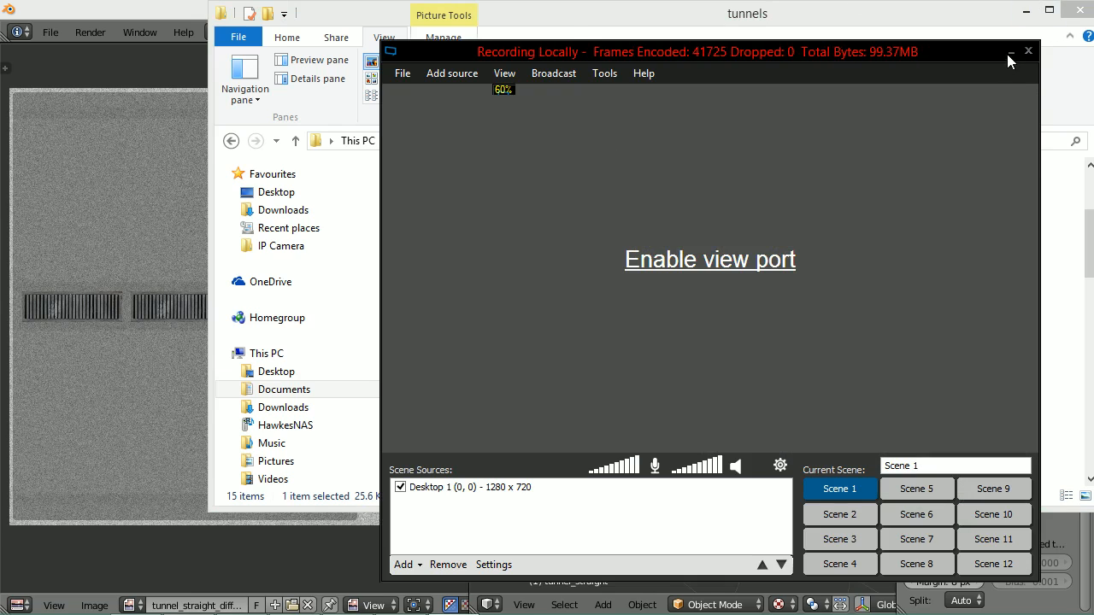
pyautogui.click(1010, 53)
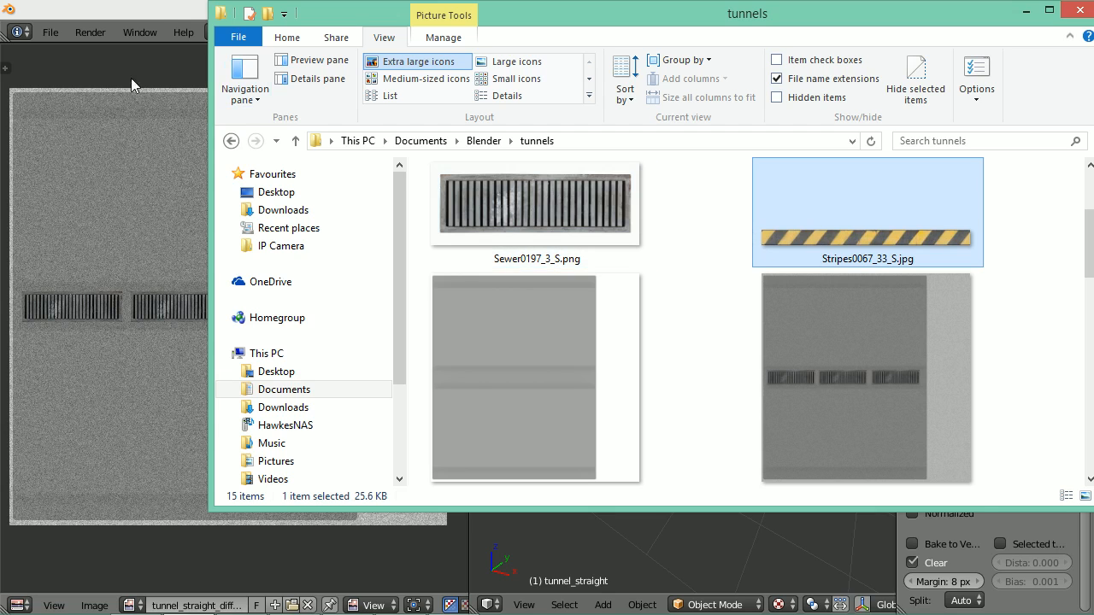
# Minimise Blender and add Stripes0067_33_S.jpg from the folder to the open GIMP image as a new layer
pyautogui.click(162, 12)
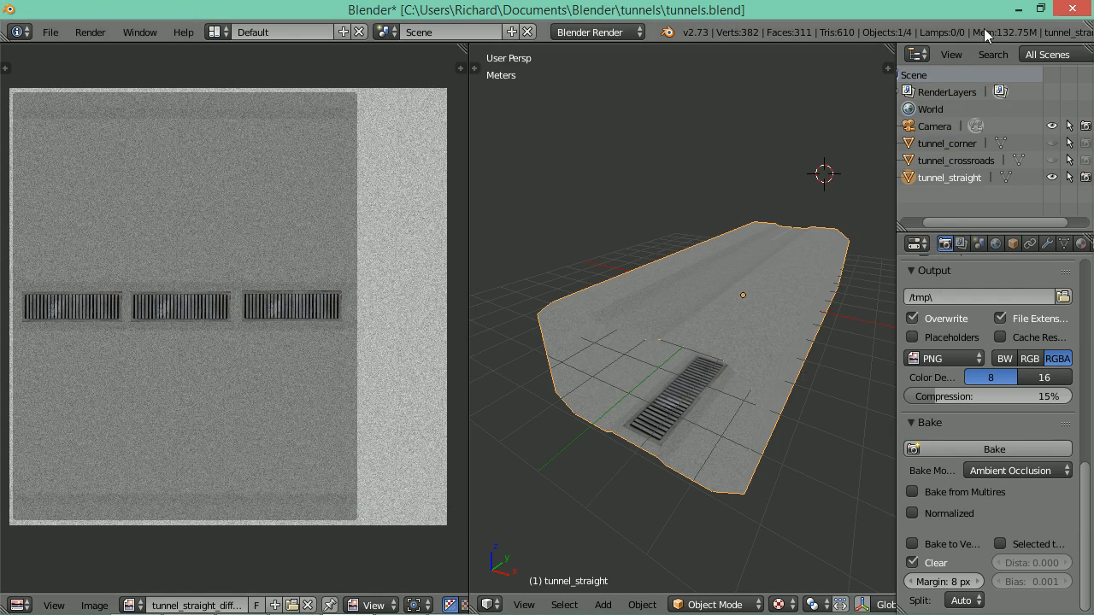
pyautogui.click(1018, 9)
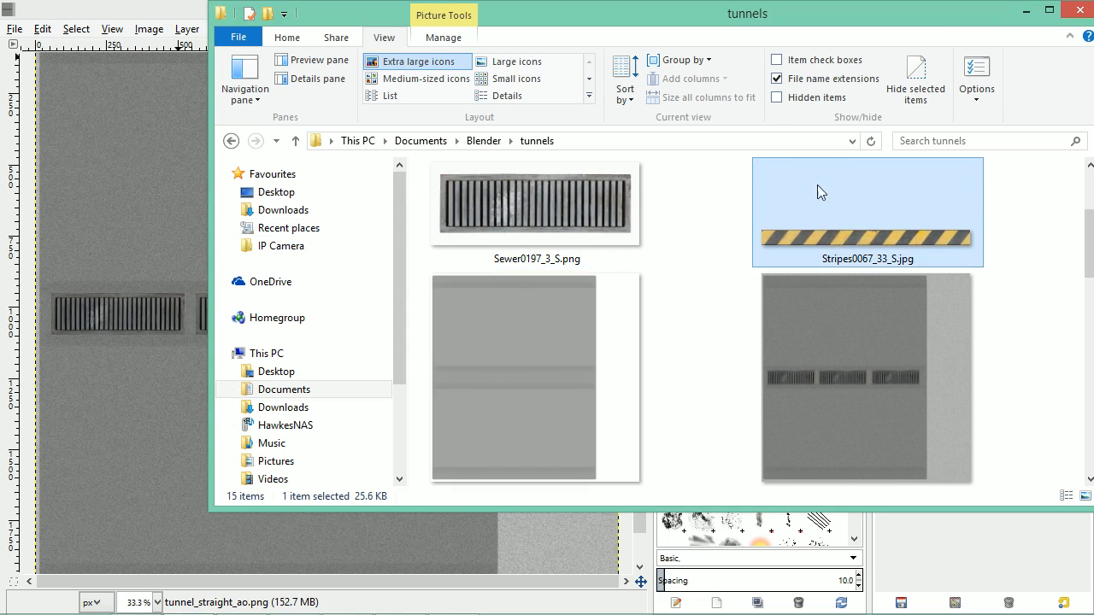
pyautogui.moveTo(898, 213); pyautogui.dragTo(116, 264)
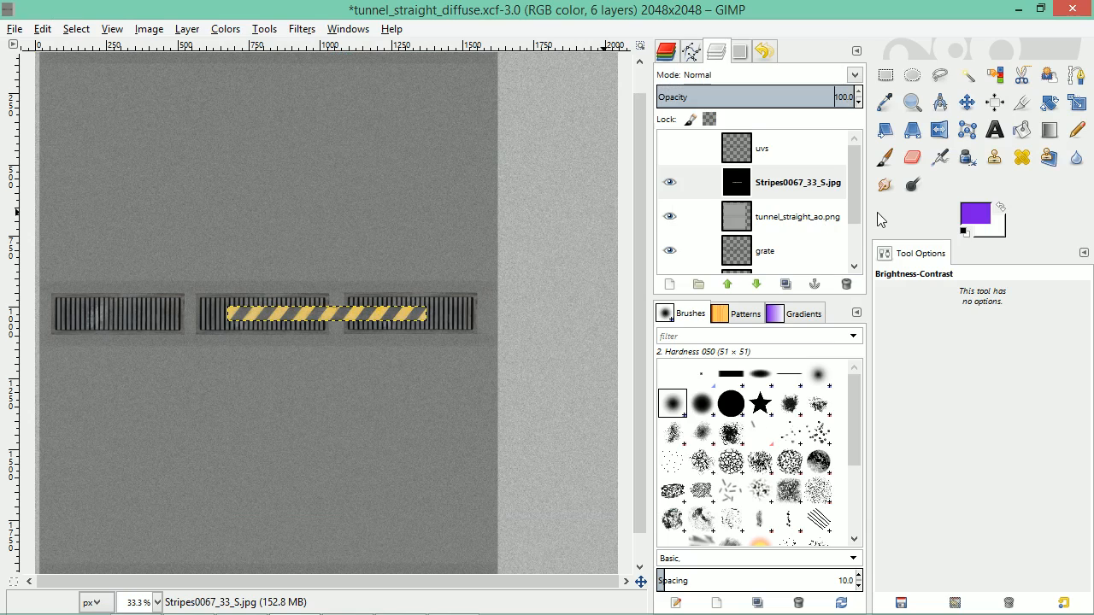
# Show the uvs and colour ref layers over the tunnel texture
pyautogui.click(671, 149)
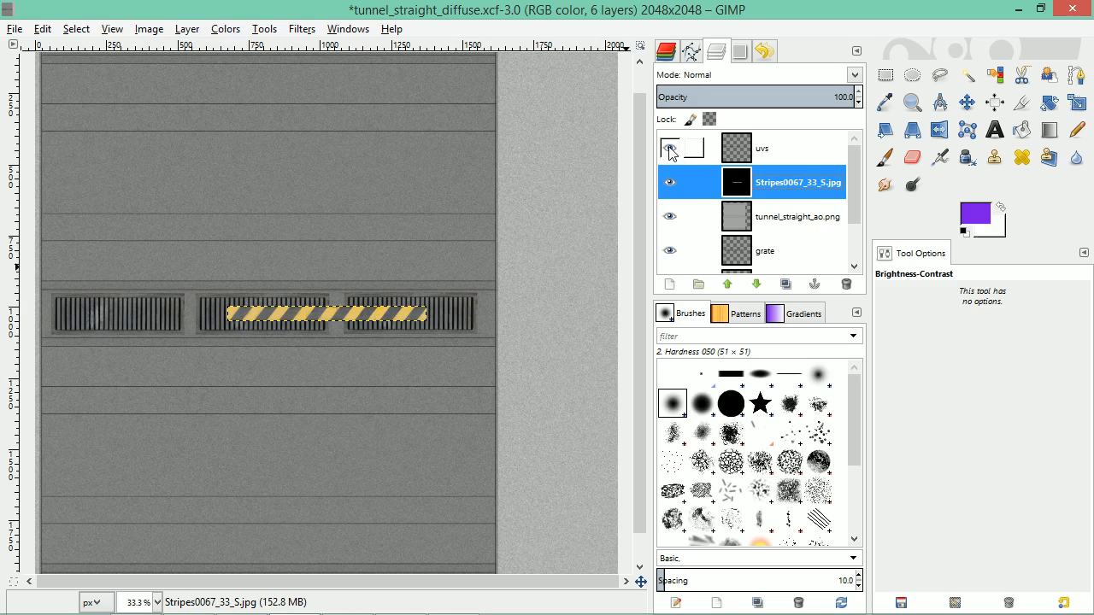
pyautogui.scroll(-2, 776, 214)
pyautogui.click(669, 233)
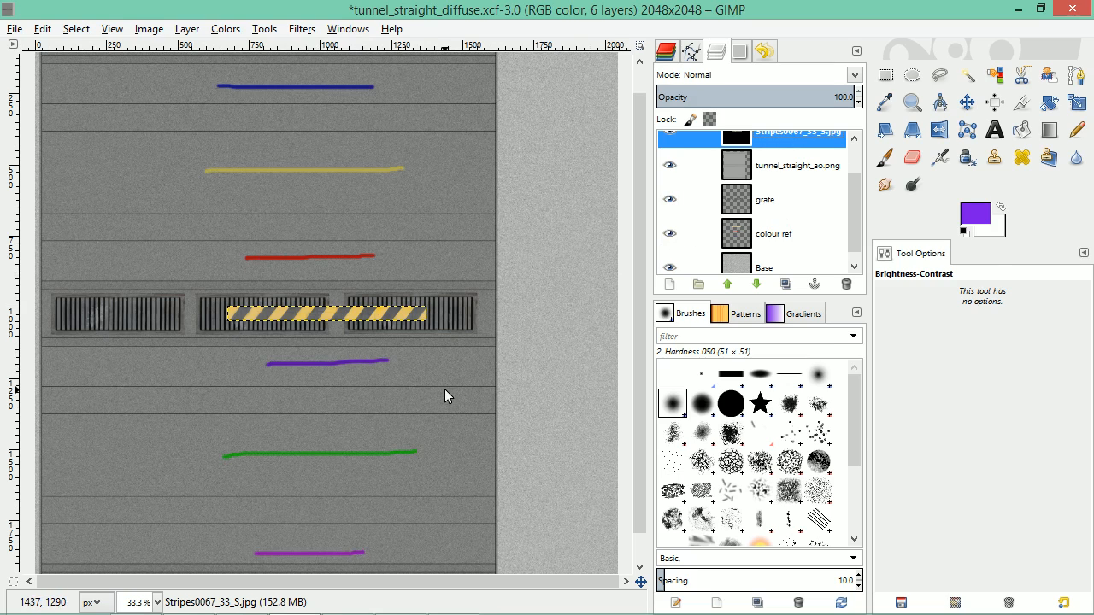
# Switch to Blender to examine the tunnel's inner surfaces around the floor grates, and return to GIMP
pyautogui.hotkey('alt', 'Tab')
pyautogui.scroll(6, 597, 381)
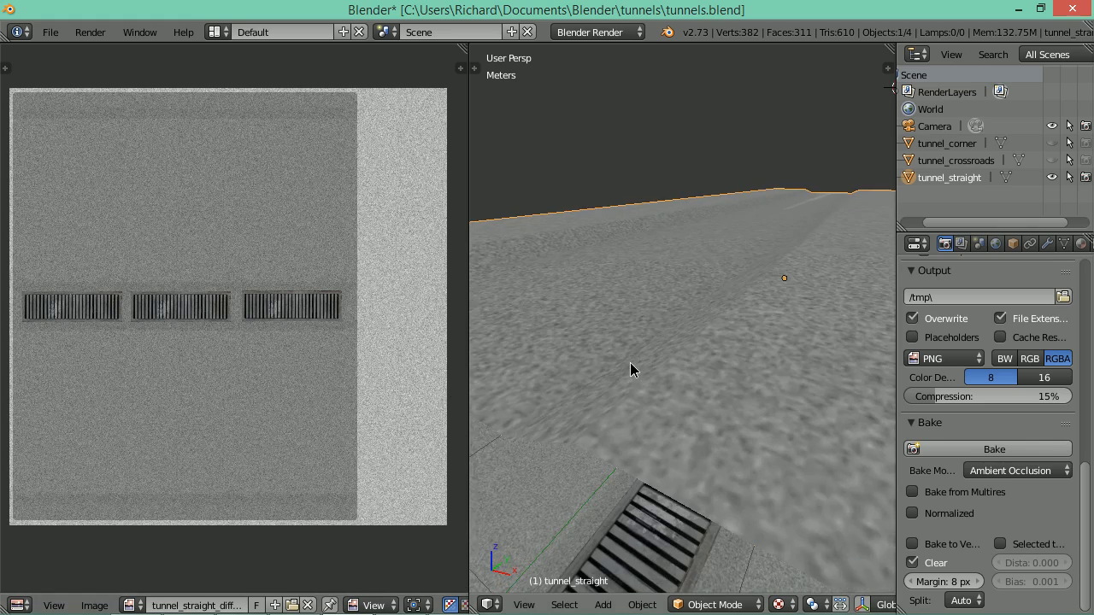
pyautogui.scroll(-6, 792, 320)
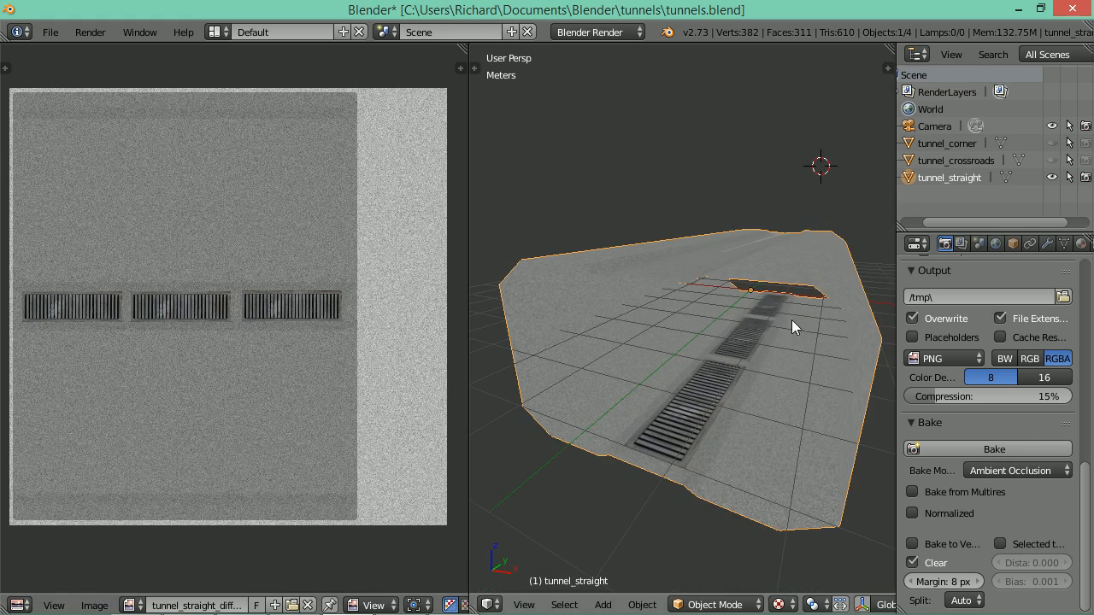
pyautogui.hotkey('alt', 'Tab')
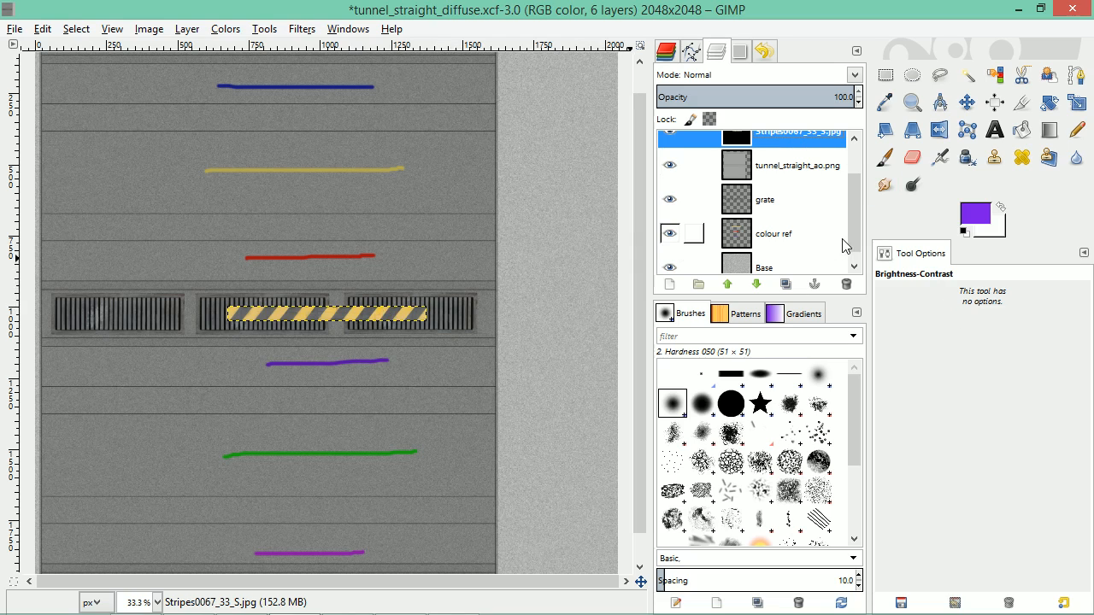
# Move the Stripes0067_33_S.jpg layer onto the left part of the red-marked strip above the grates
pyautogui.scroll(2, 855, 244)
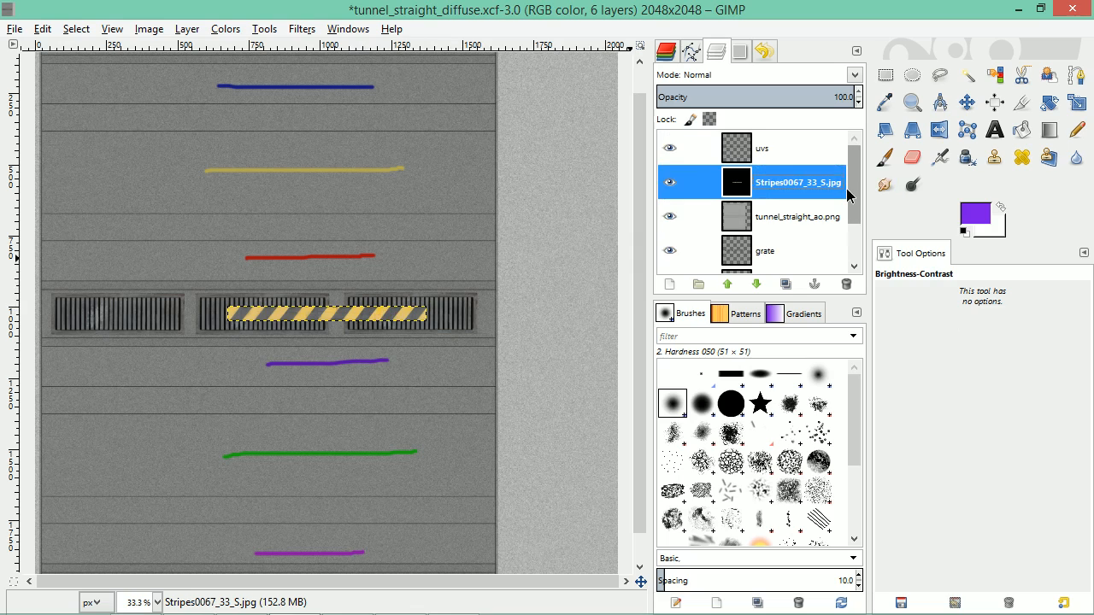
pyautogui.click(964, 106)
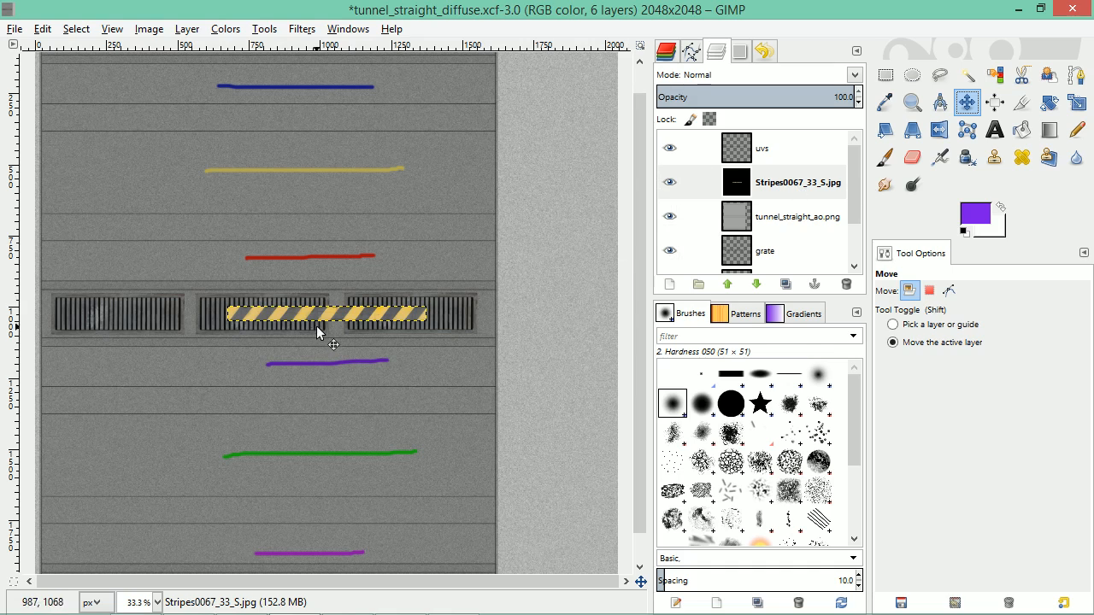
pyautogui.moveTo(317, 312); pyautogui.dragTo(129, 249)
# Scale the Stripes0067_33_S.jpg layer to 75% in width and height with Cubic interpolation
pyautogui.scroll(2, 255, 257)
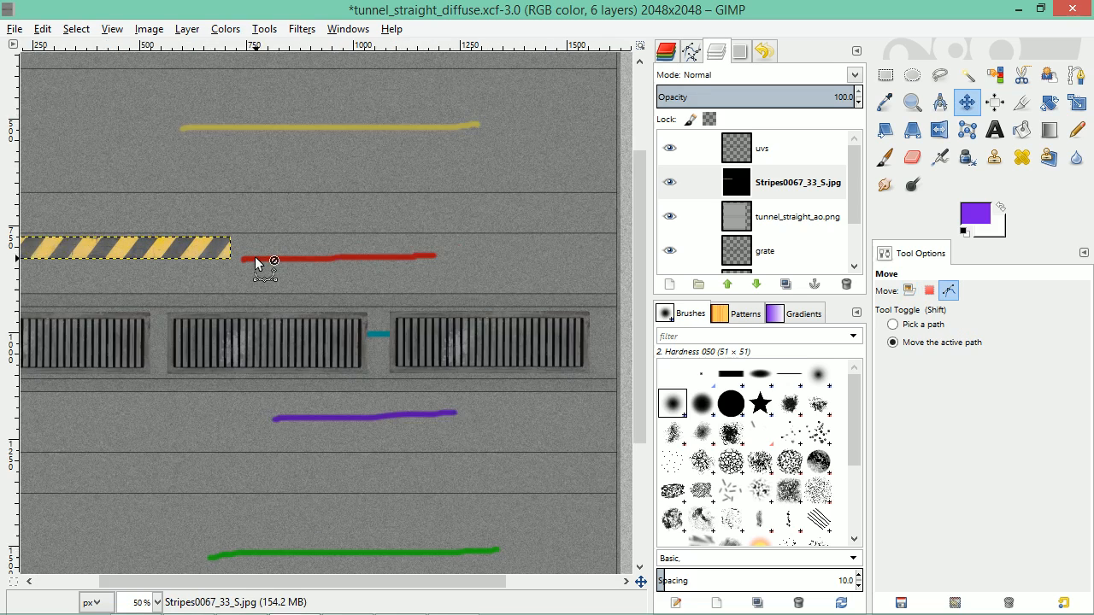
pyautogui.click(186, 30)
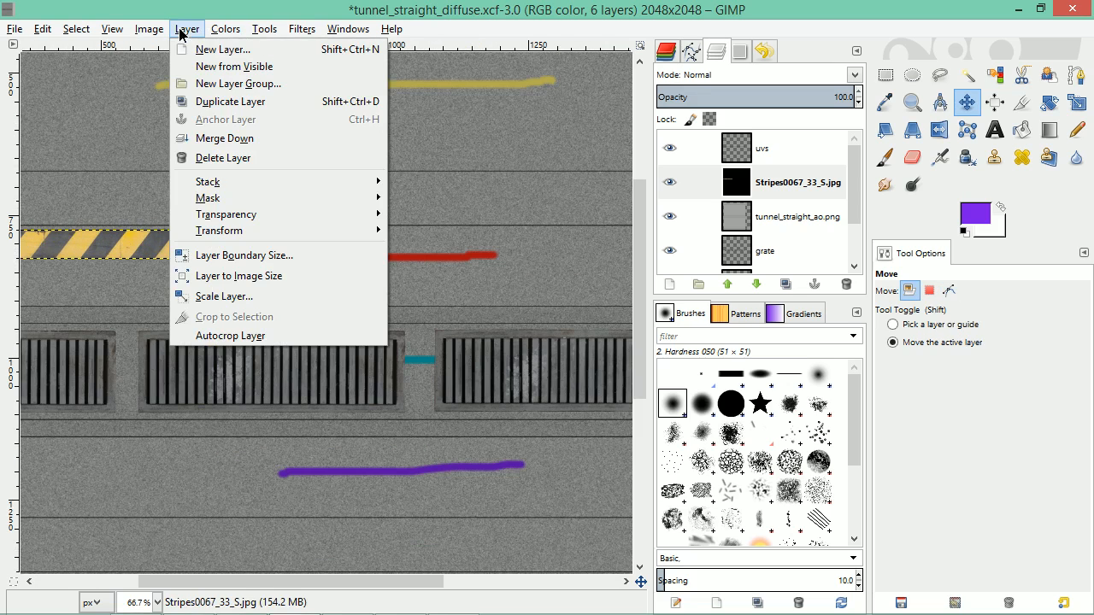
pyautogui.click(247, 304)
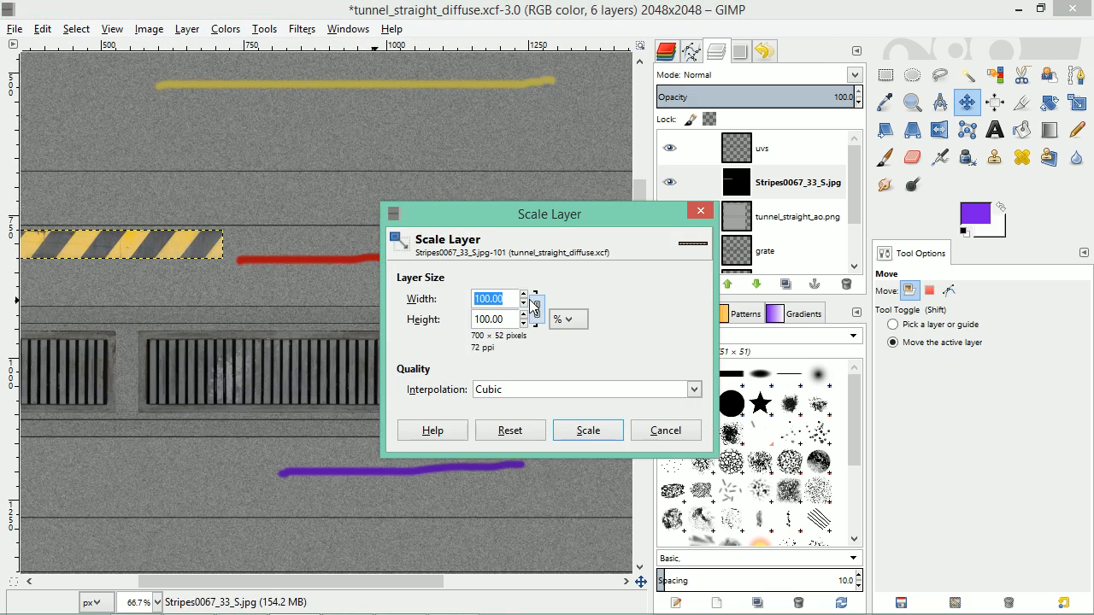
pyautogui.write('75')
pyautogui.press('Tab')
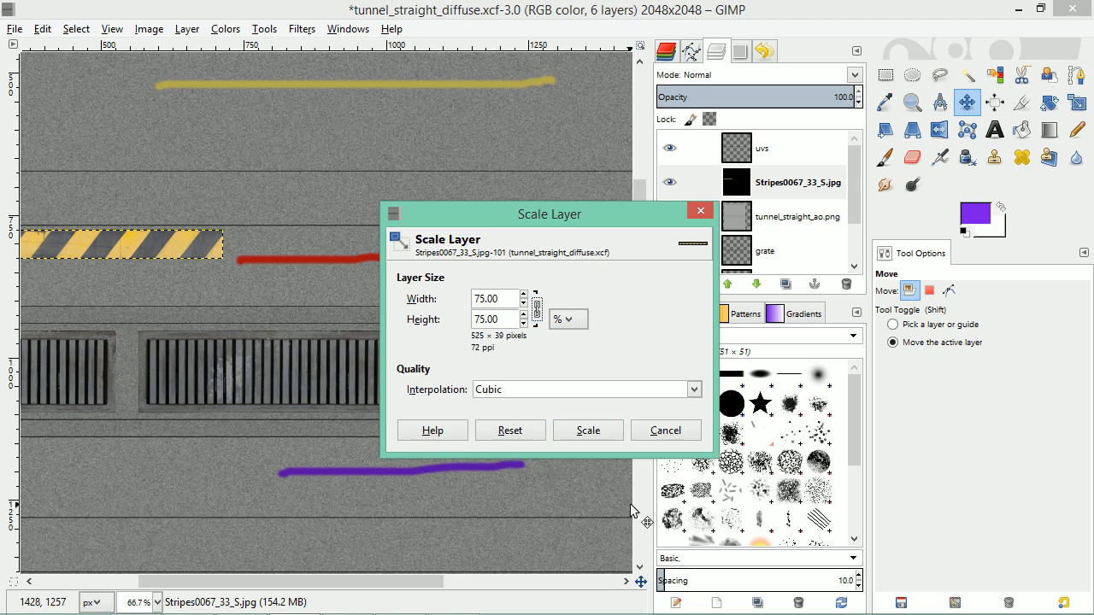
pyautogui.click(587, 431)
# Align the scaled stripes layer with the left UV edge and the upper UV line of the red-marked strip
pyautogui.scroll(-2, 214, 231)
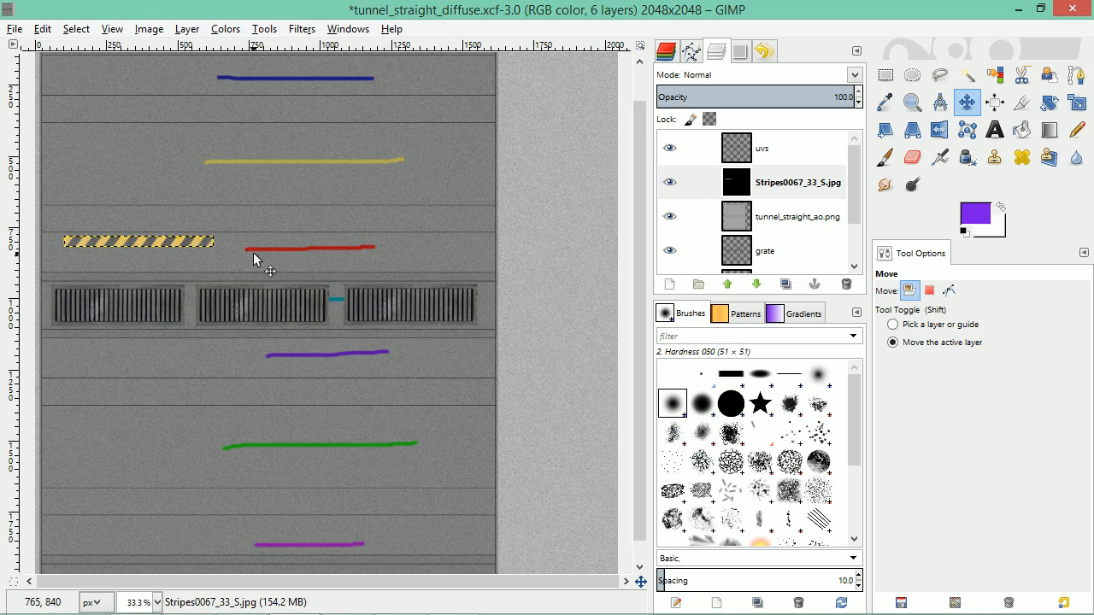
pyautogui.moveTo(174, 240); pyautogui.dragTo(108, 245)
pyautogui.scroll(3, 212, 239)
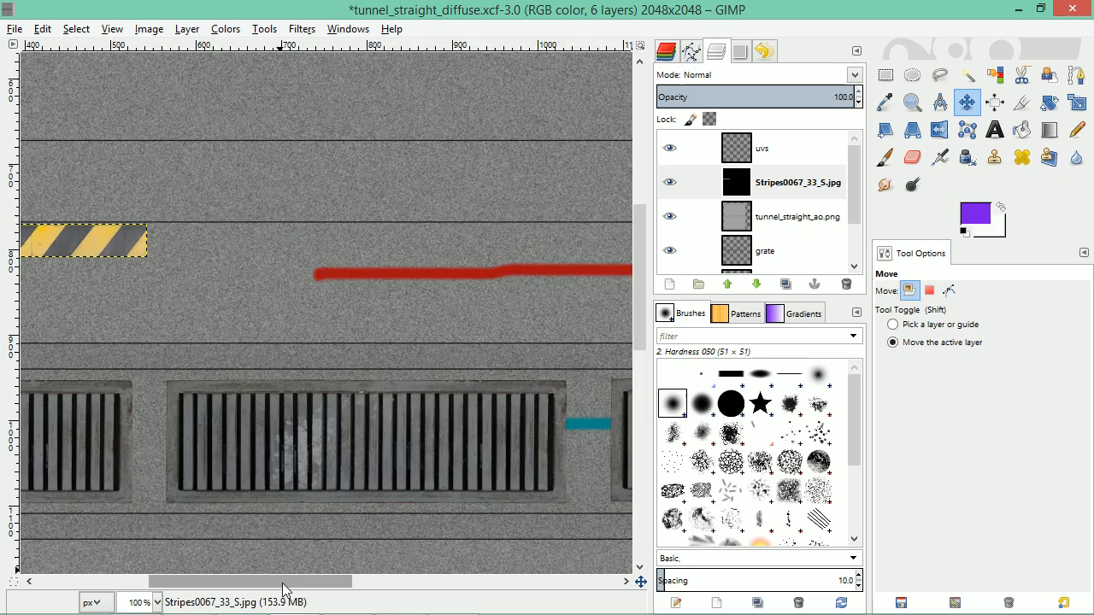
pyautogui.moveTo(283, 589); pyautogui.dragTo(154, 587)
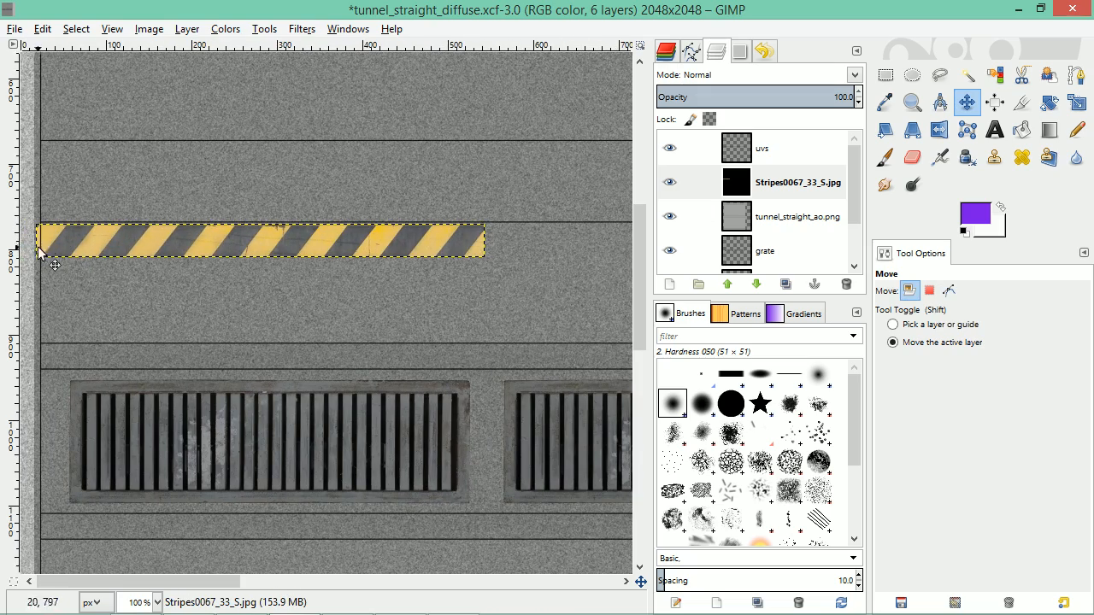
pyautogui.moveTo(81, 244); pyautogui.dragTo(86, 241)
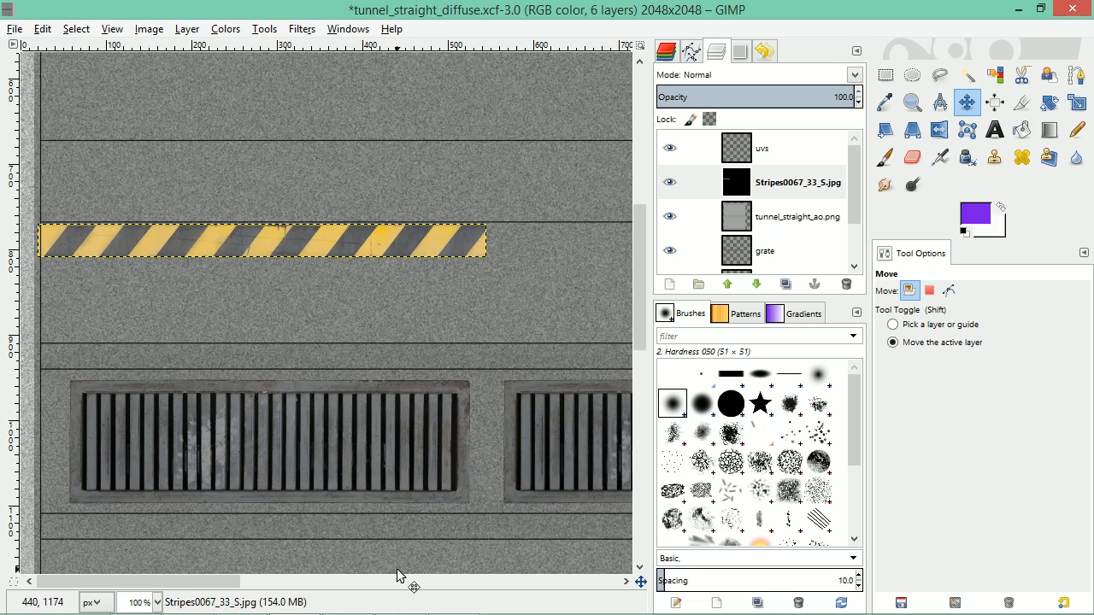
pyautogui.moveTo(226, 582); pyautogui.dragTo(305, 582)
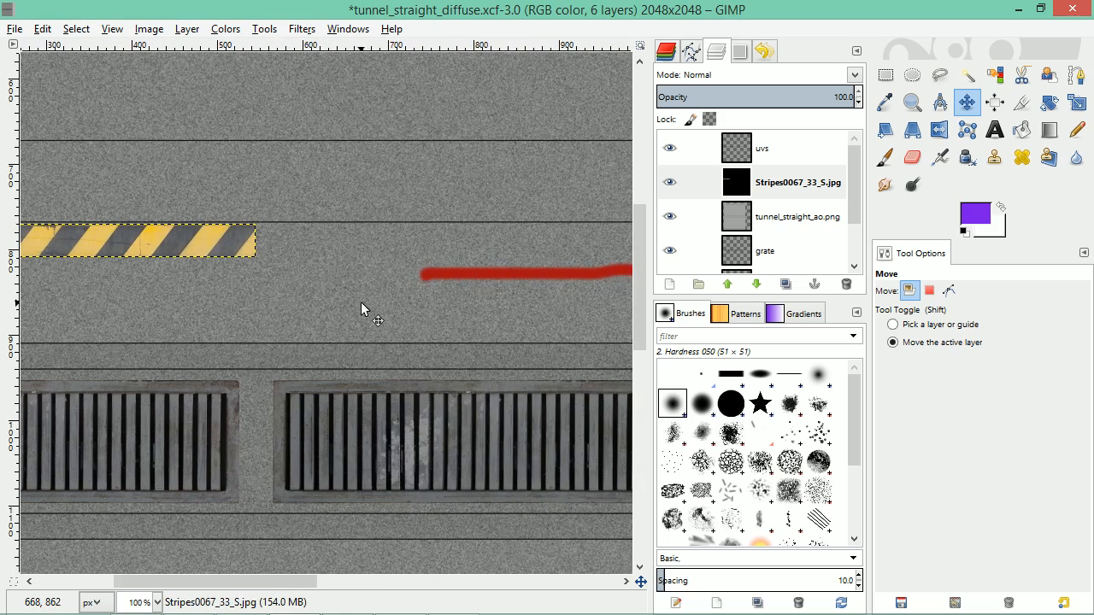
# Duplicate the Stripes0067_33_S.jpg layer and place the copy directly against the right end of the first stripe segment
pyautogui.scroll(-3, 322, 207)
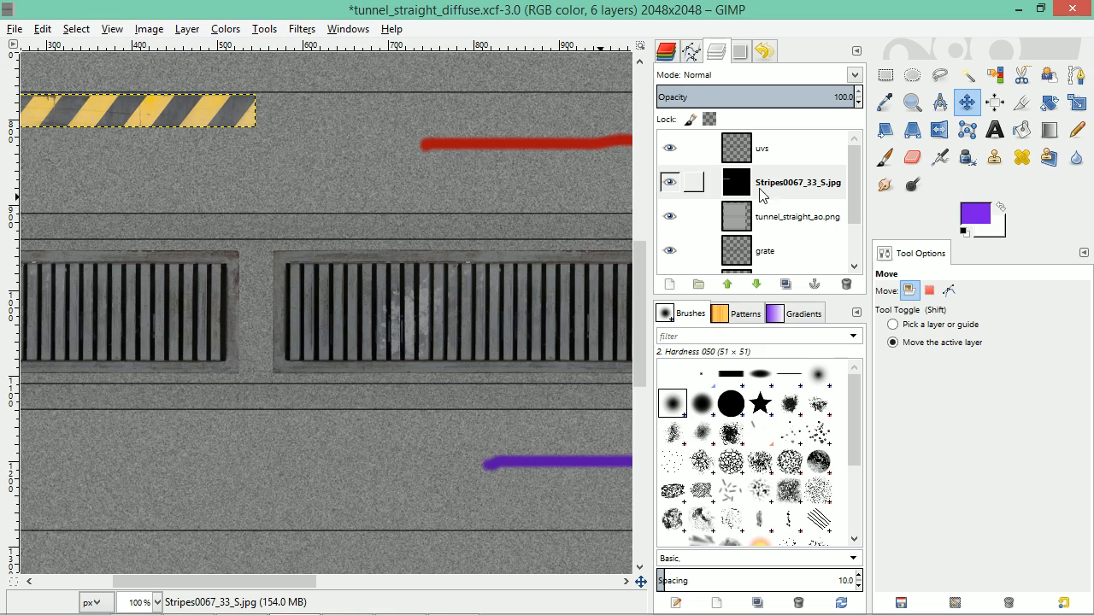
pyautogui.scroll(6, 594, 229)
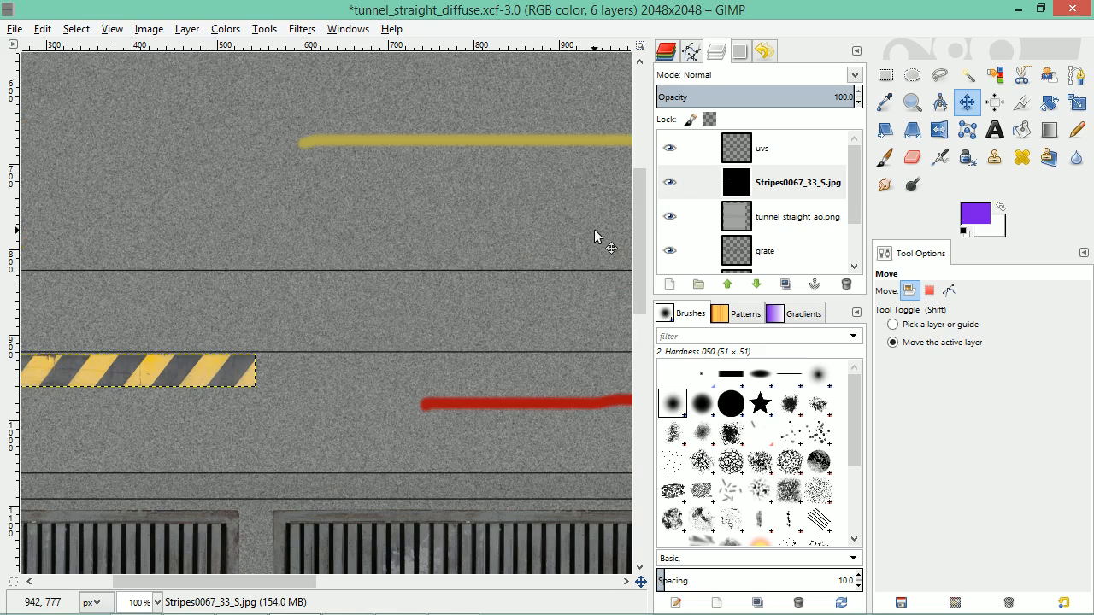
pyautogui.click(784, 285)
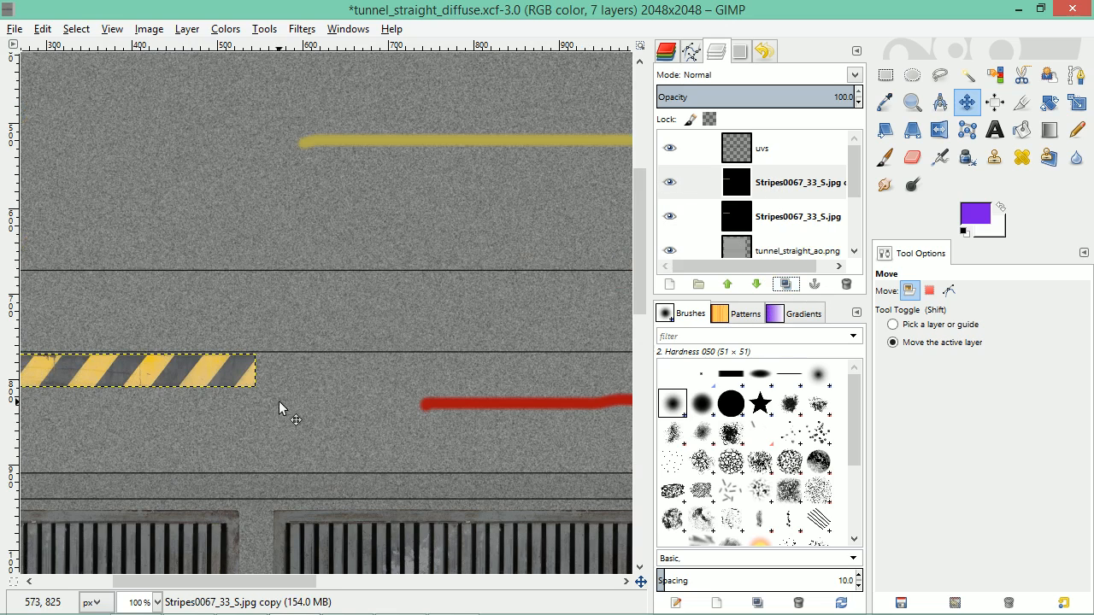
pyautogui.moveTo(173, 375); pyautogui.dragTo(620, 375)
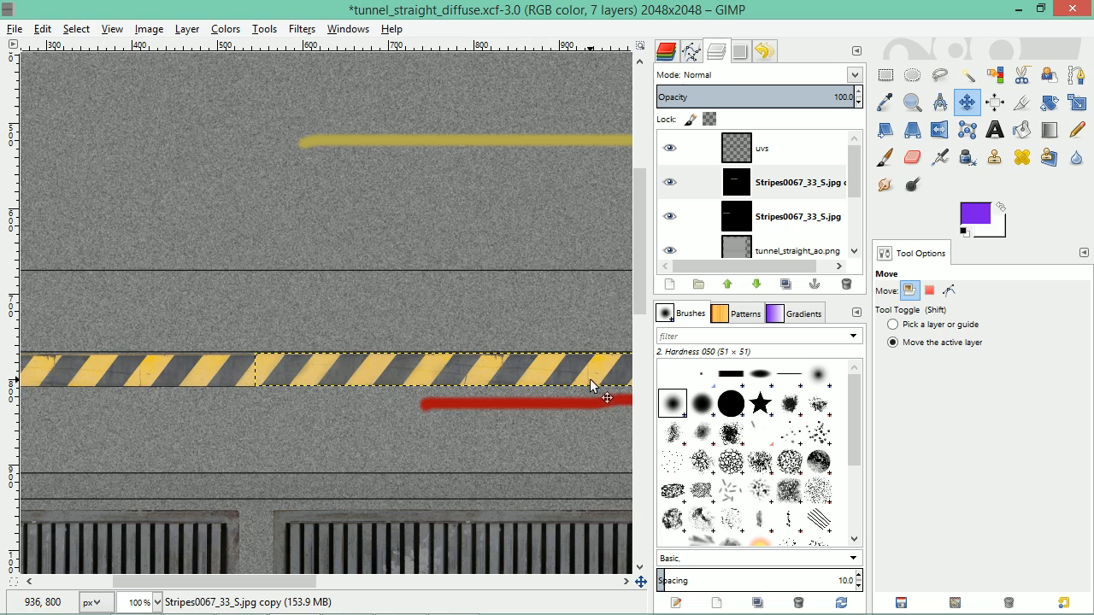
# Duplicate the second stripe segment and place the new copy end to end after it along the red-marked strip
pyautogui.moveTo(278, 589); pyautogui.dragTo(343, 590)
pyautogui.click(784, 285)
pyautogui.moveTo(349, 373); pyautogui.dragTo(500, 373)
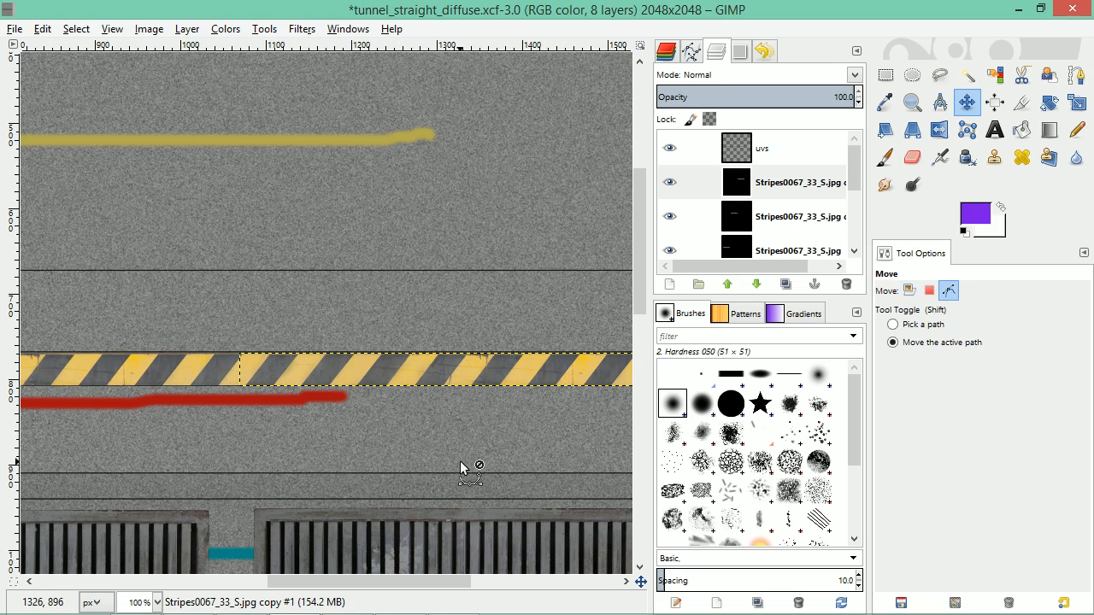
# Duplicate the third stripe segment and place the fourth one after it so the stripes extend past the right UV edge
pyautogui.keyDown('ctrl'); pyautogui.scroll(-2, 468, 461); pyautogui.keyUp('ctrl')
pyautogui.moveTo(370, 581); pyautogui.dragTo(434, 579)
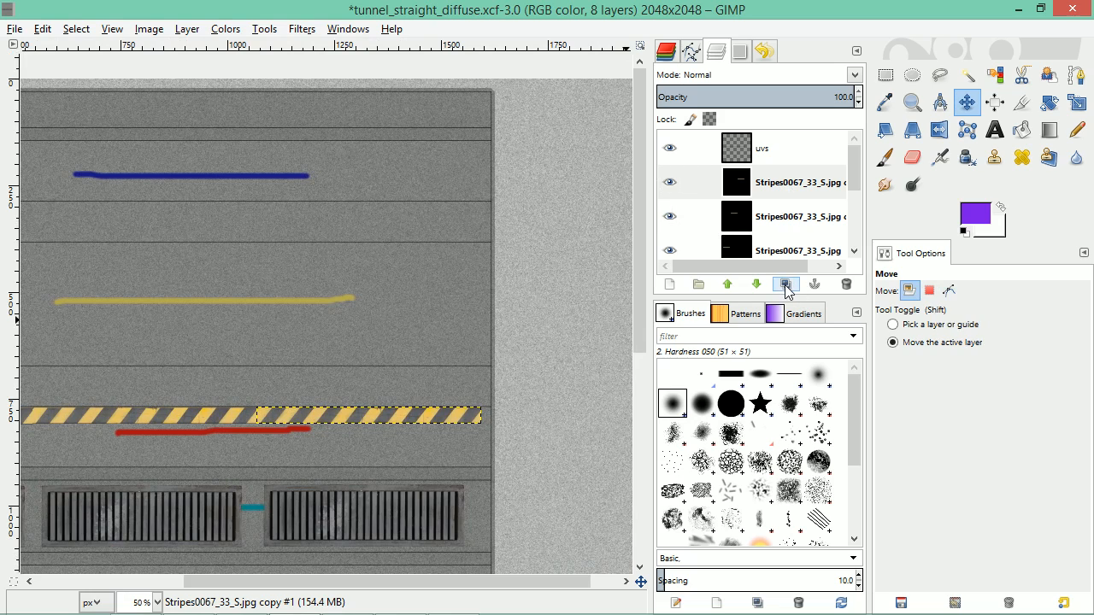
pyautogui.click(787, 285)
pyautogui.moveTo(355, 419); pyautogui.dragTo(555, 416)
# Fine-position the fourth stripe segment vertically so it lines up with the end of the third segment
pyautogui.scroll(3, 555, 415)
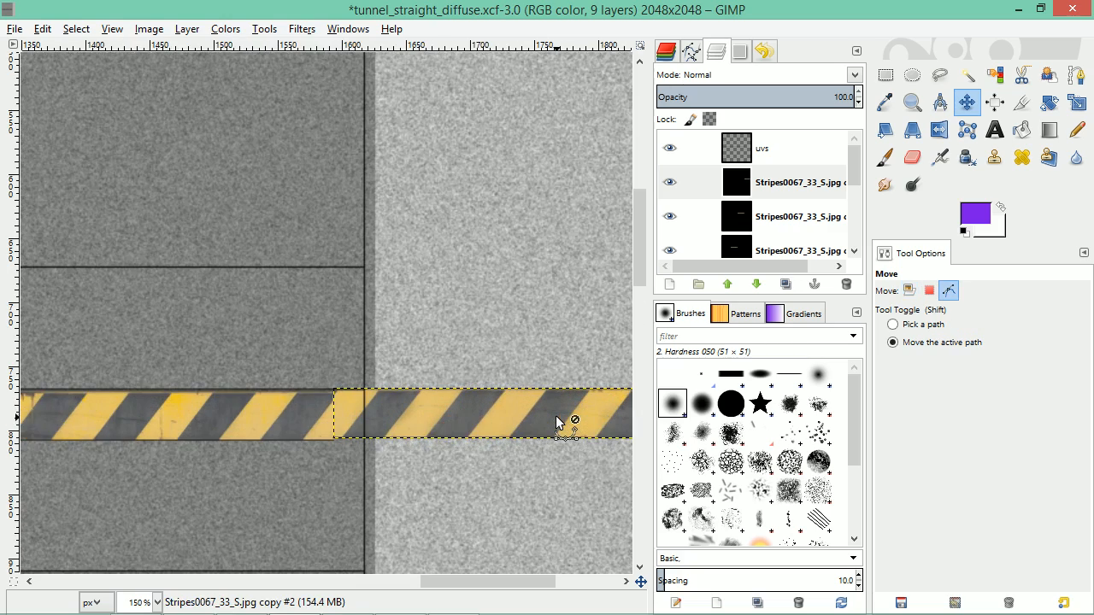
pyautogui.scroll(1, 555, 415)
pyautogui.moveTo(367, 397); pyautogui.dragTo(376, 407)
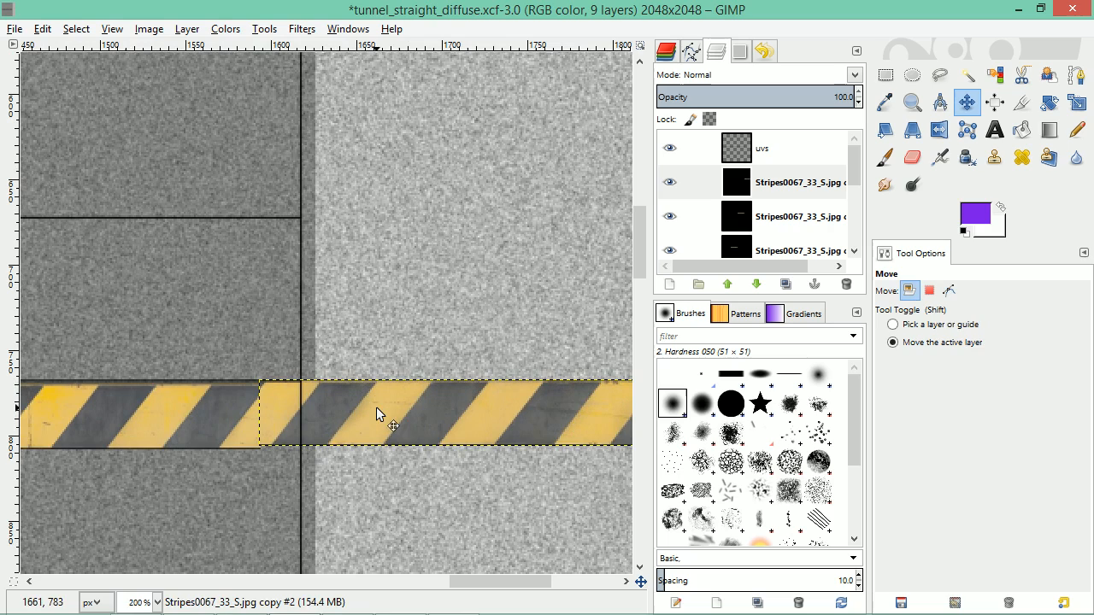
pyautogui.press('Down')
pyautogui.press('Down')
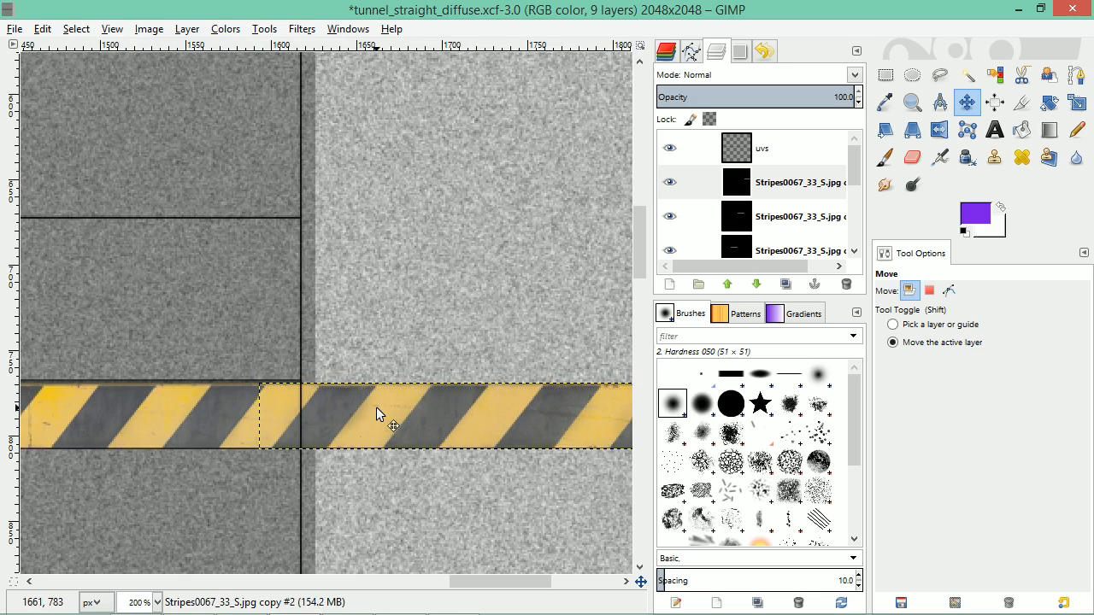
pyautogui.moveTo(493, 573); pyautogui.dragTo(378, 578)
pyautogui.hotkey('ctrl', 'z')
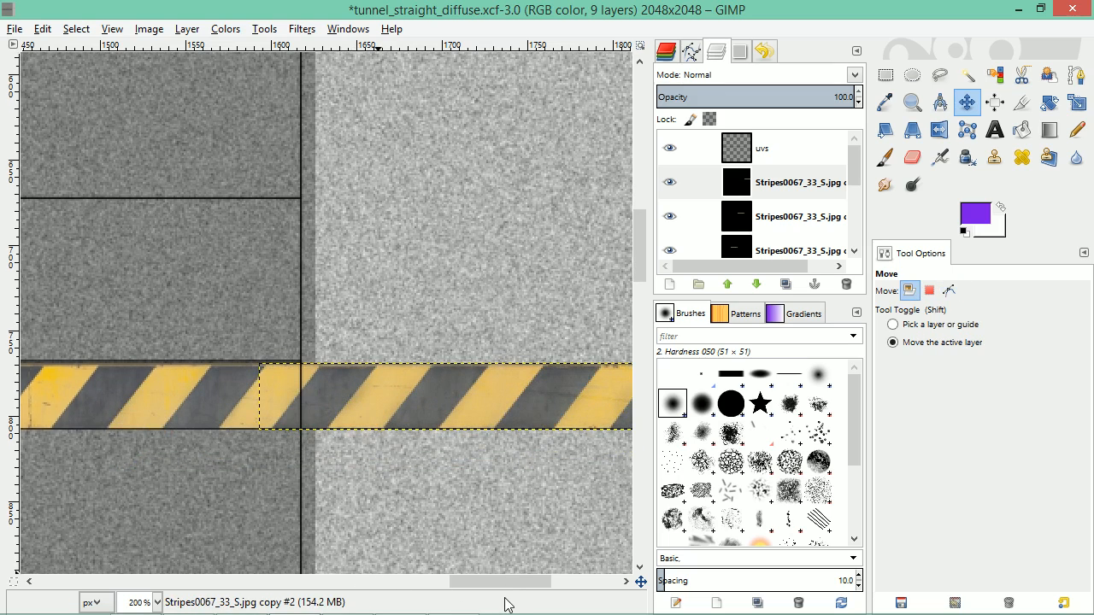
# Try the fourth stripe segment one pixel lower, compare the seam without its outline, and move it back up one pixel
pyautogui.press('Down')
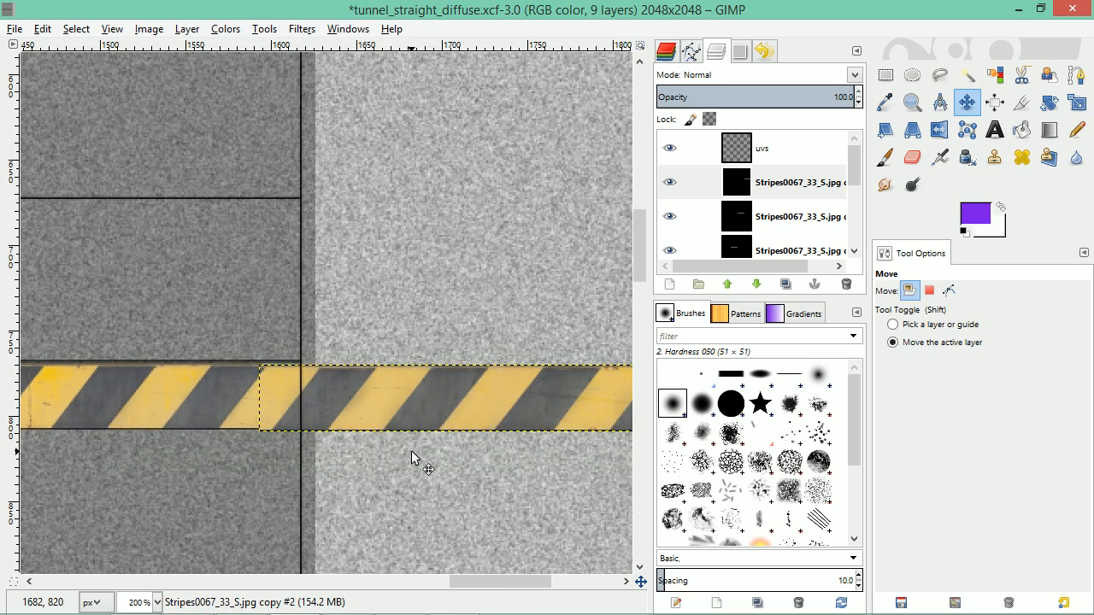
pyautogui.click(778, 148)
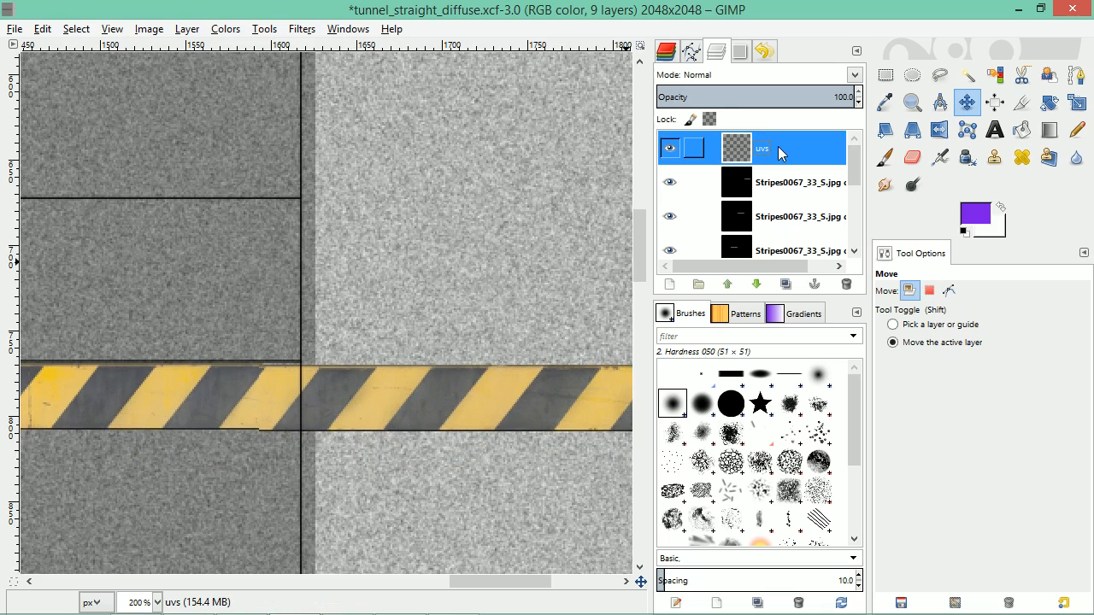
pyautogui.click(781, 182)
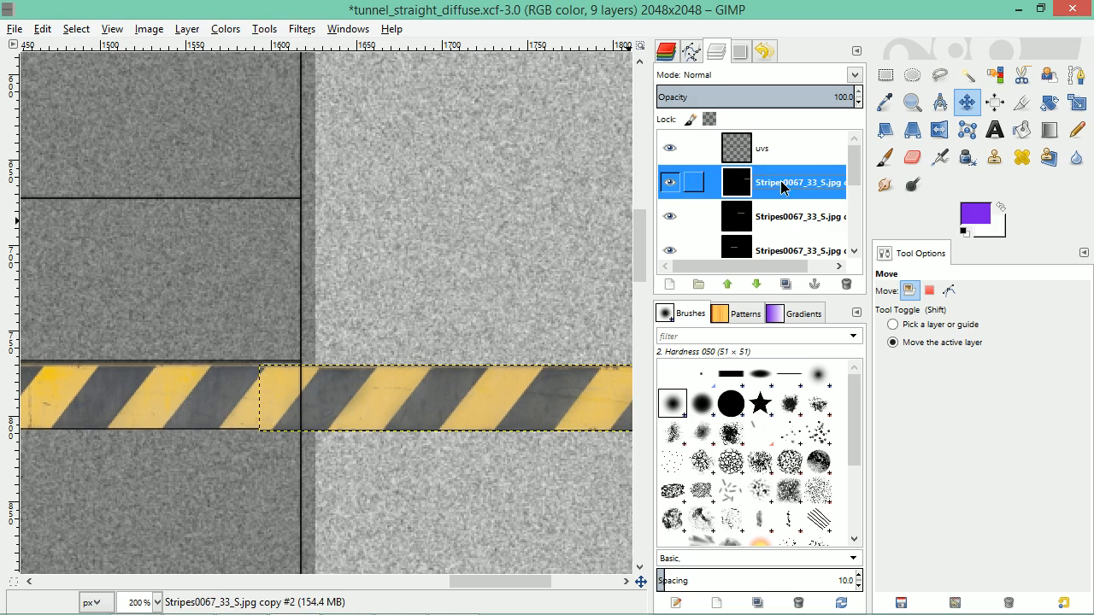
pyautogui.press('pageup')
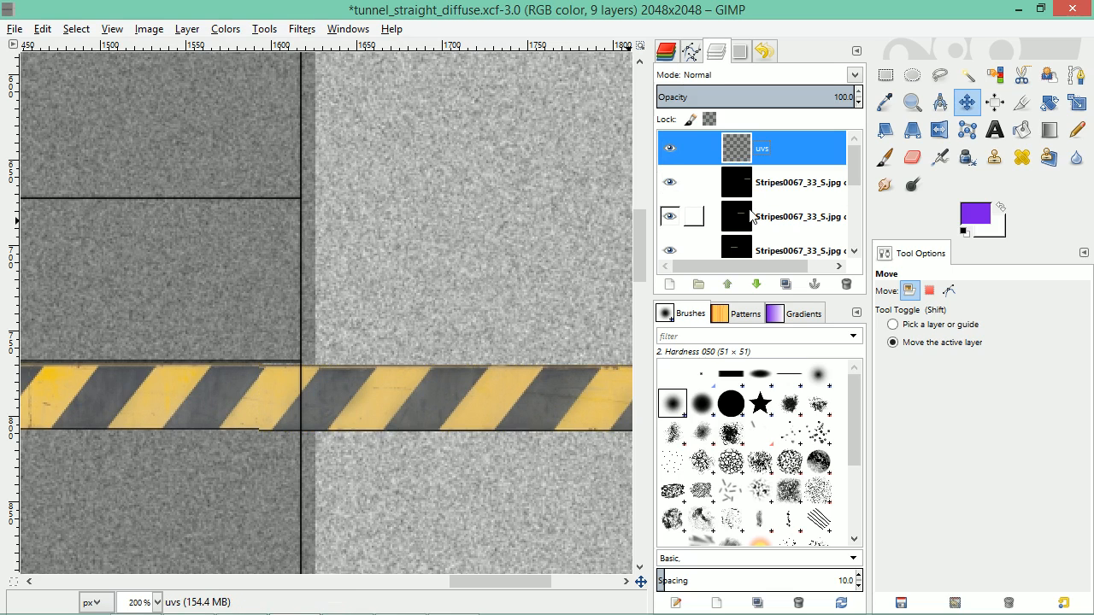
pyautogui.click(752, 182)
pyautogui.click(347, 416)
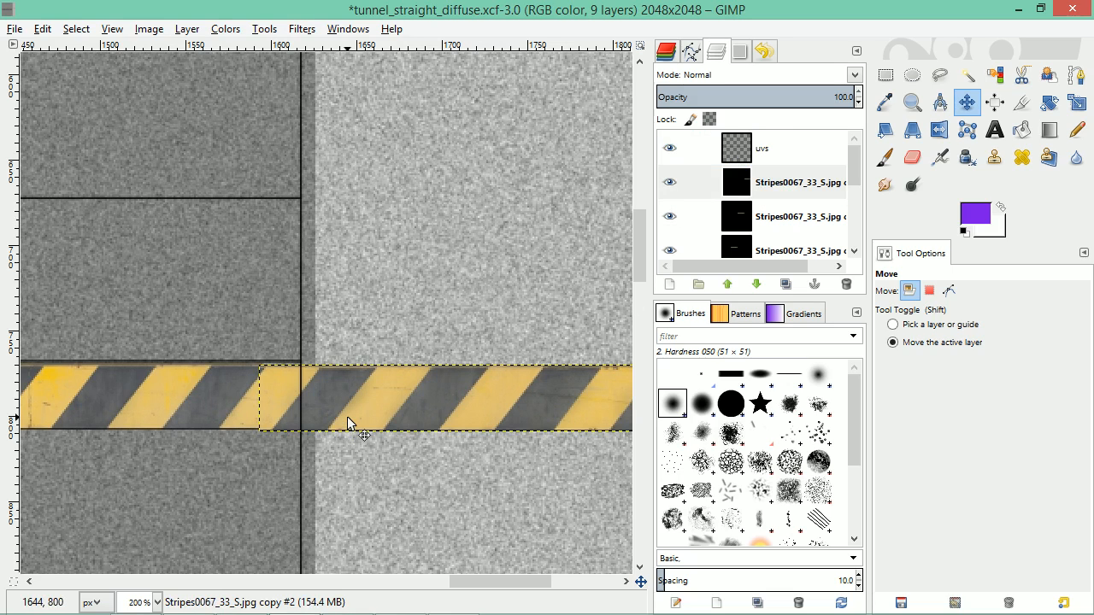
pyautogui.press('Up')
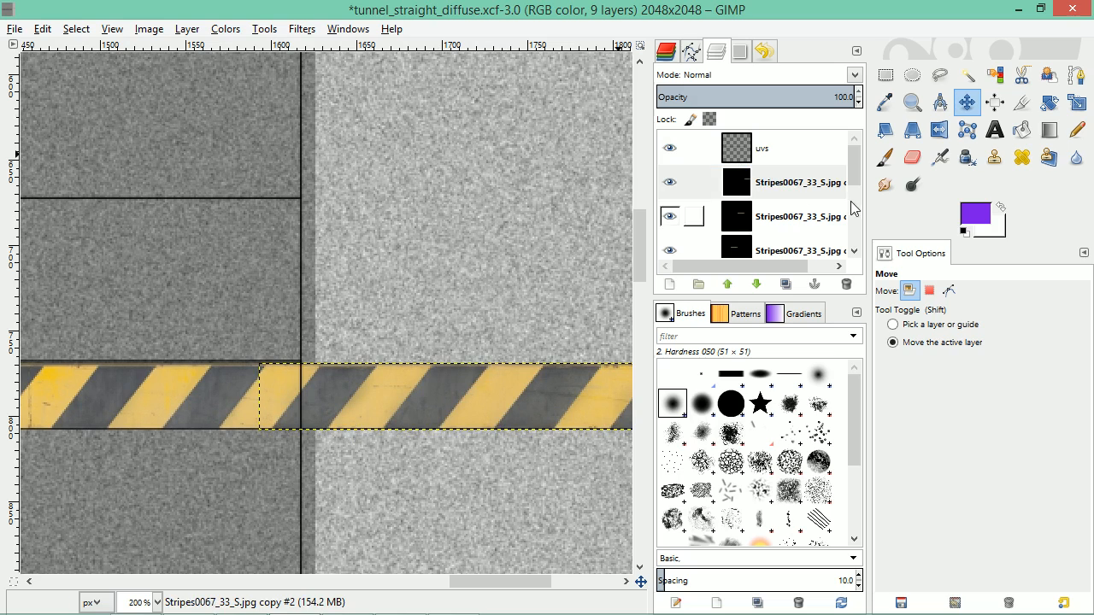
pyautogui.click(745, 151)
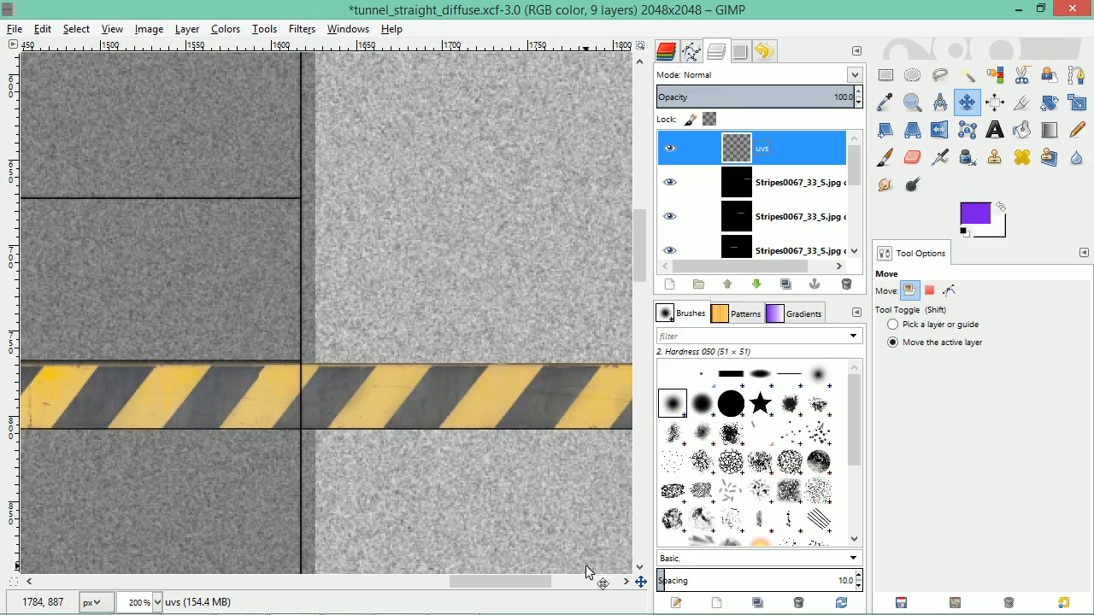
# At the seam between the first two stripe segments, nudge the Stripes0067_33_S.jpg copy layer down two pixels
pyautogui.moveTo(542, 581); pyautogui.dragTo(237, 588)
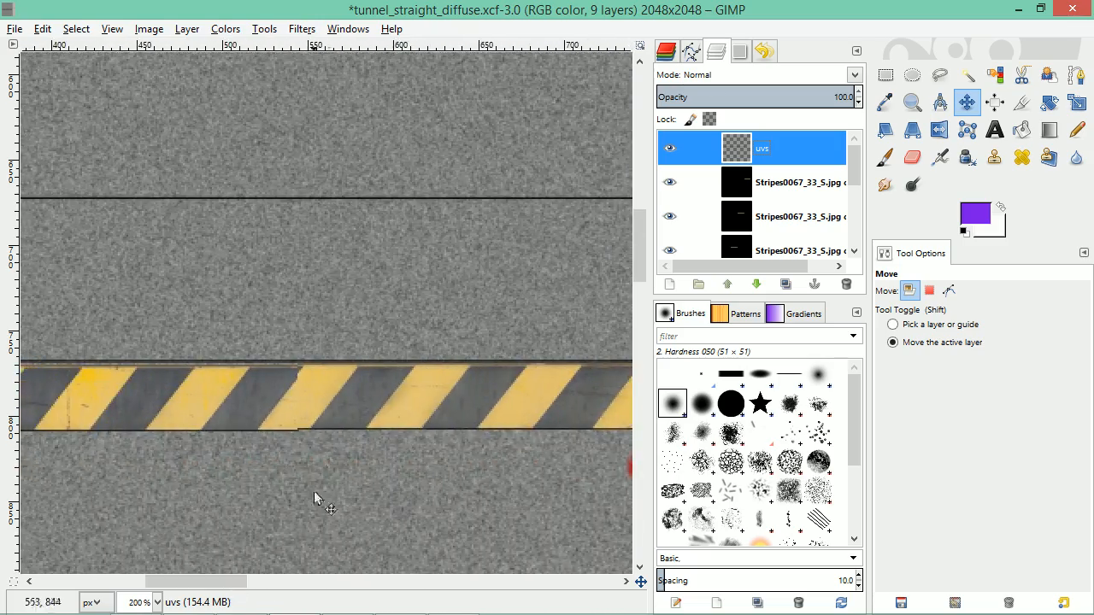
pyautogui.click(787, 188)
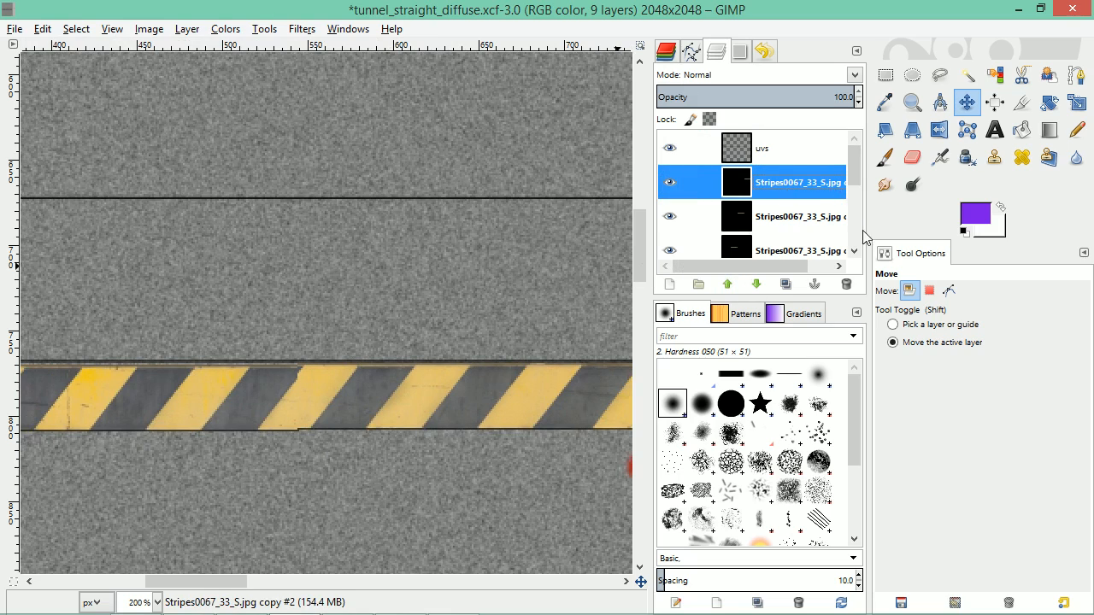
pyautogui.scroll(-3, 850, 250)
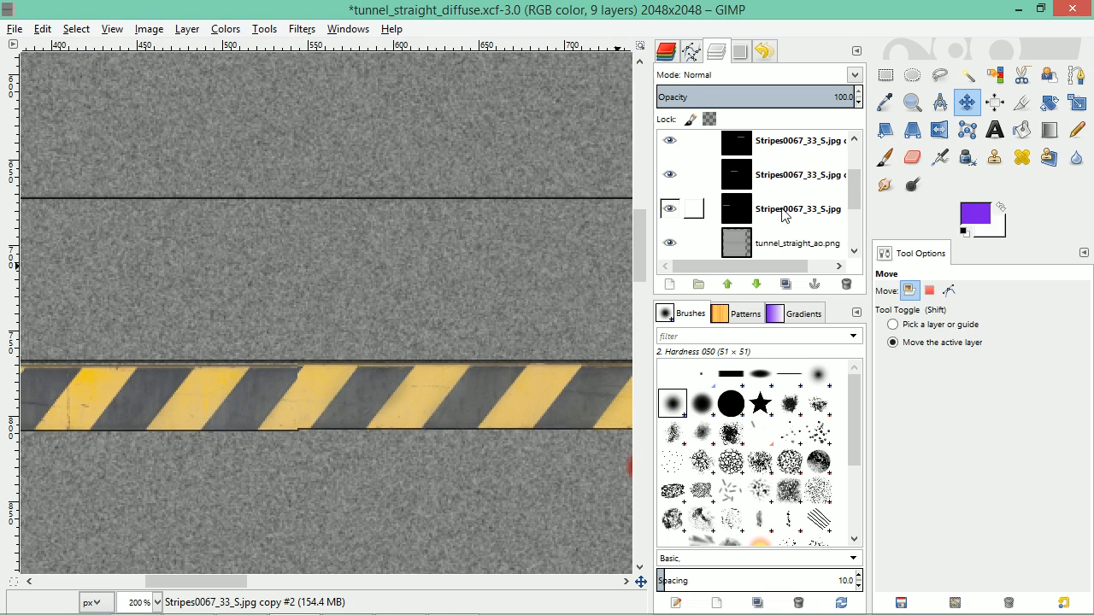
pyautogui.click(783, 214)
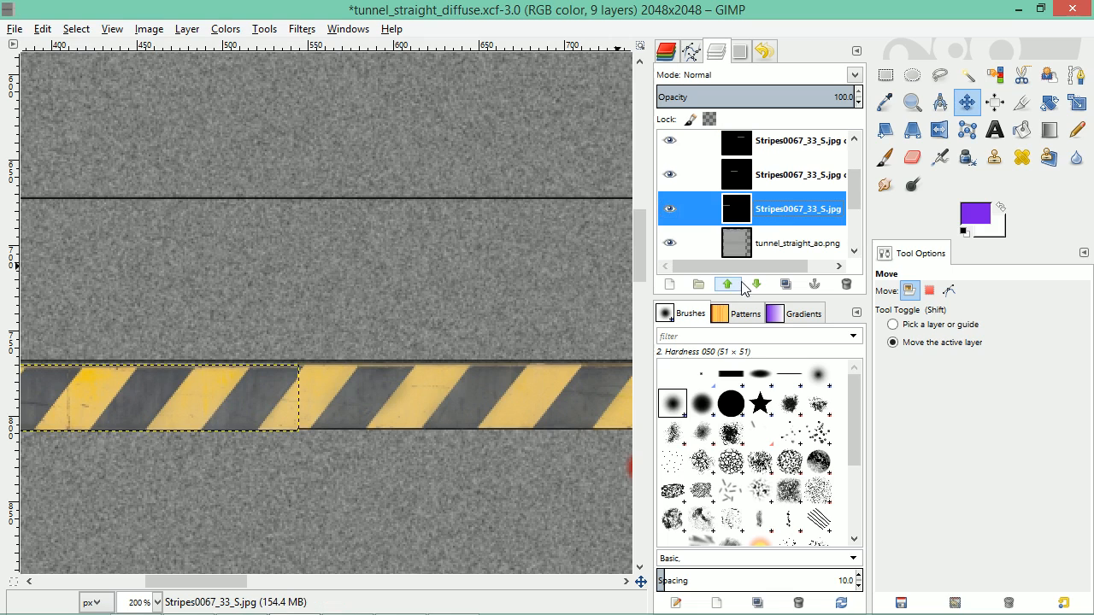
pyautogui.click(784, 181)
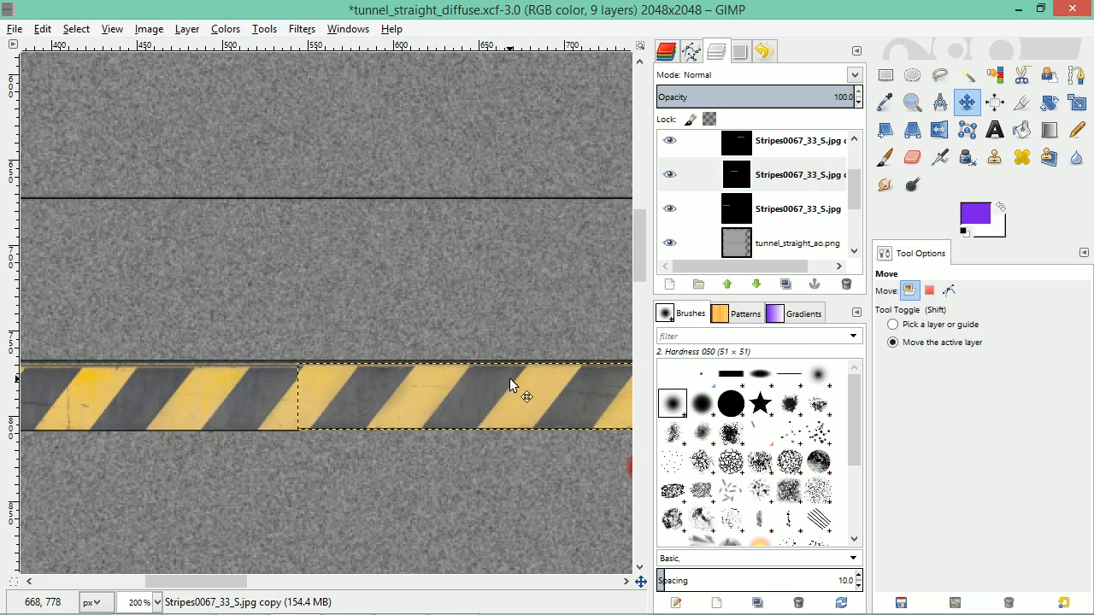
pyautogui.press('Down')
pyautogui.press('Down')
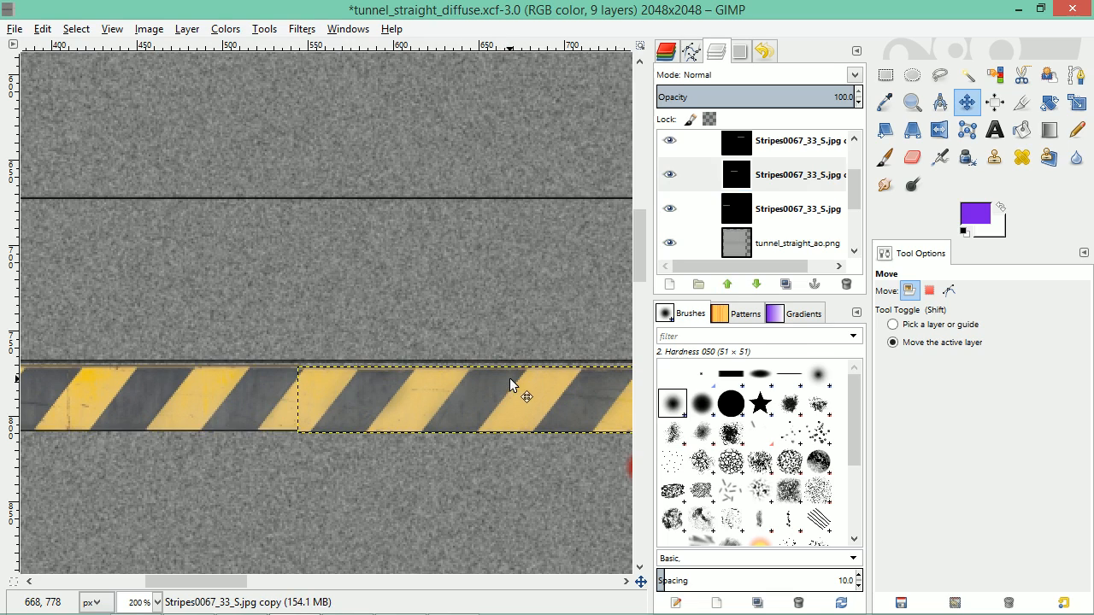
# Nudge the second stripe segment up one pixel to match the first and check the seam without its outline
pyautogui.click(783, 244)
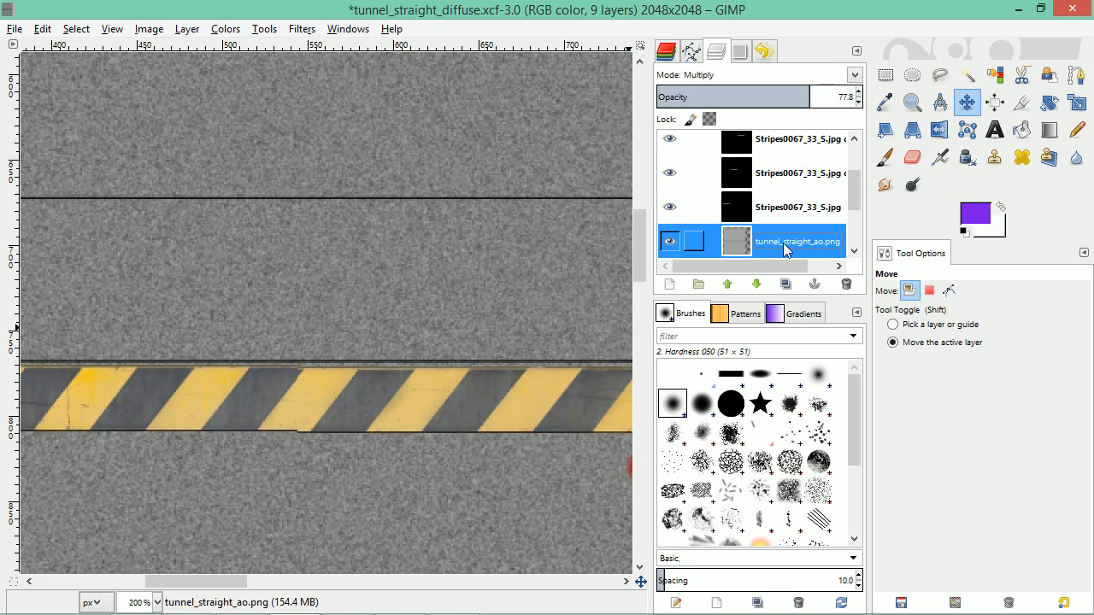
pyautogui.click(786, 171)
pyautogui.press('Up')
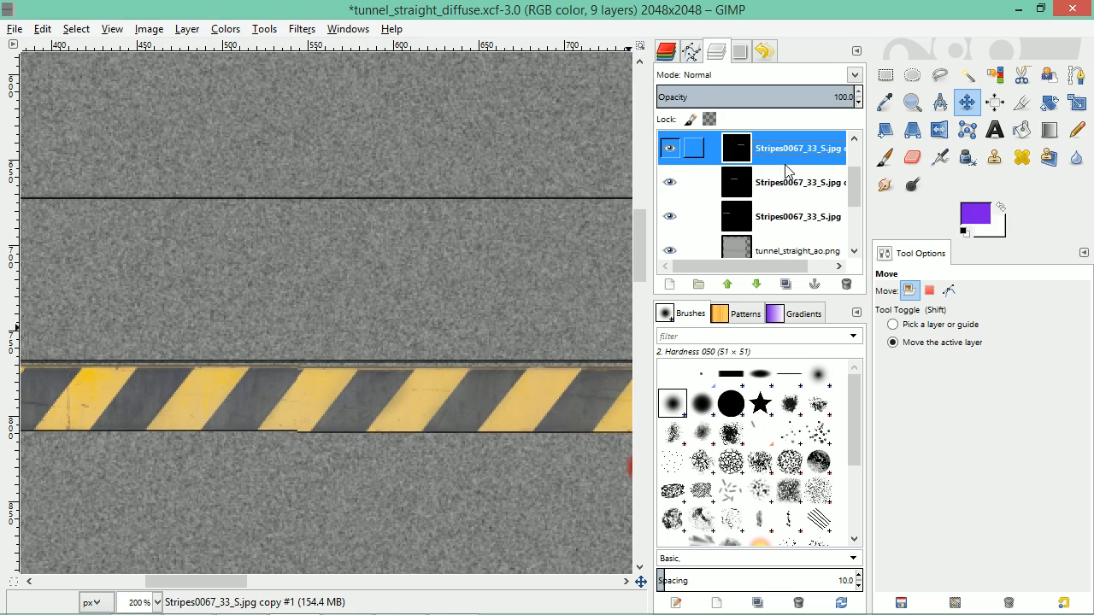
pyautogui.click(786, 175)
pyautogui.moveTo(474, 378); pyautogui.dragTo(482, 379)
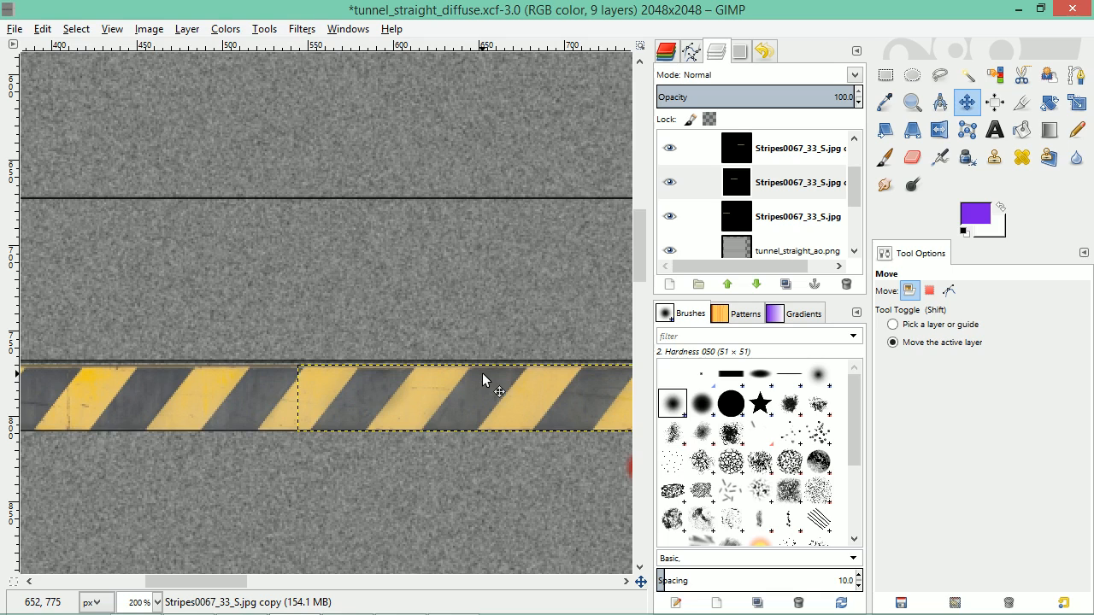
pyautogui.click(768, 253)
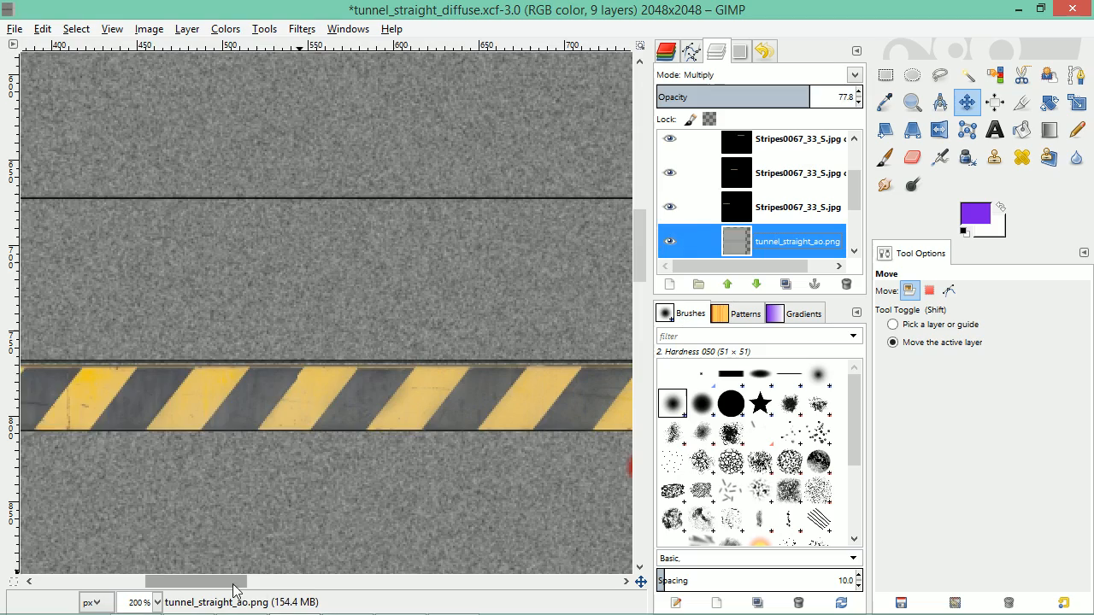
# Nudge the third stripe segment (copy #1) down one pixel to line up with the second, and check their seam
pyautogui.moveTo(236, 584); pyautogui.dragTo(372, 591)
pyautogui.click(798, 173)
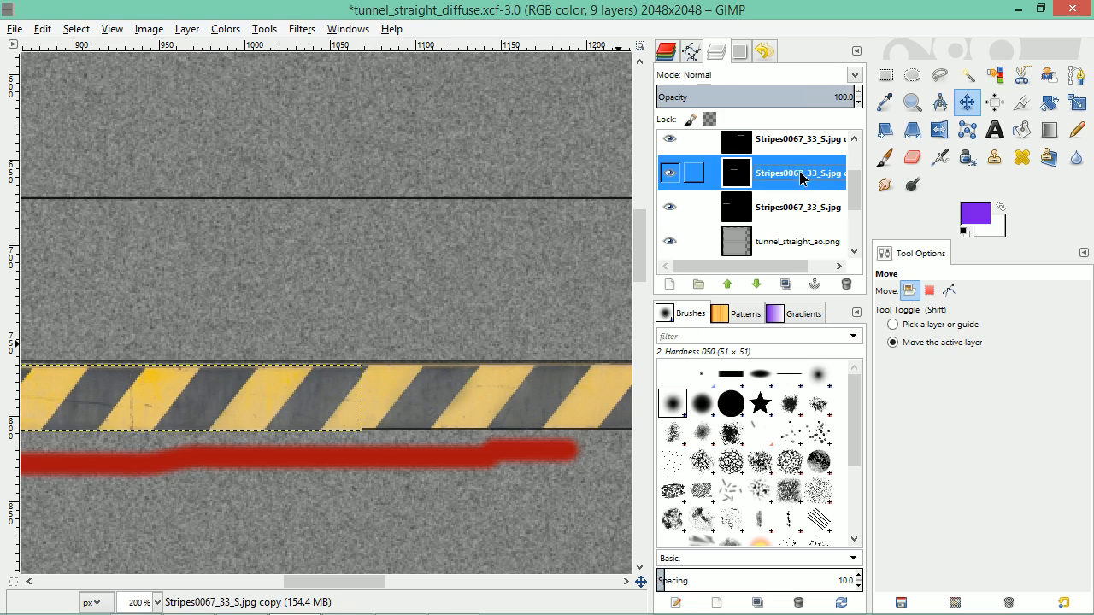
pyautogui.click(799, 145)
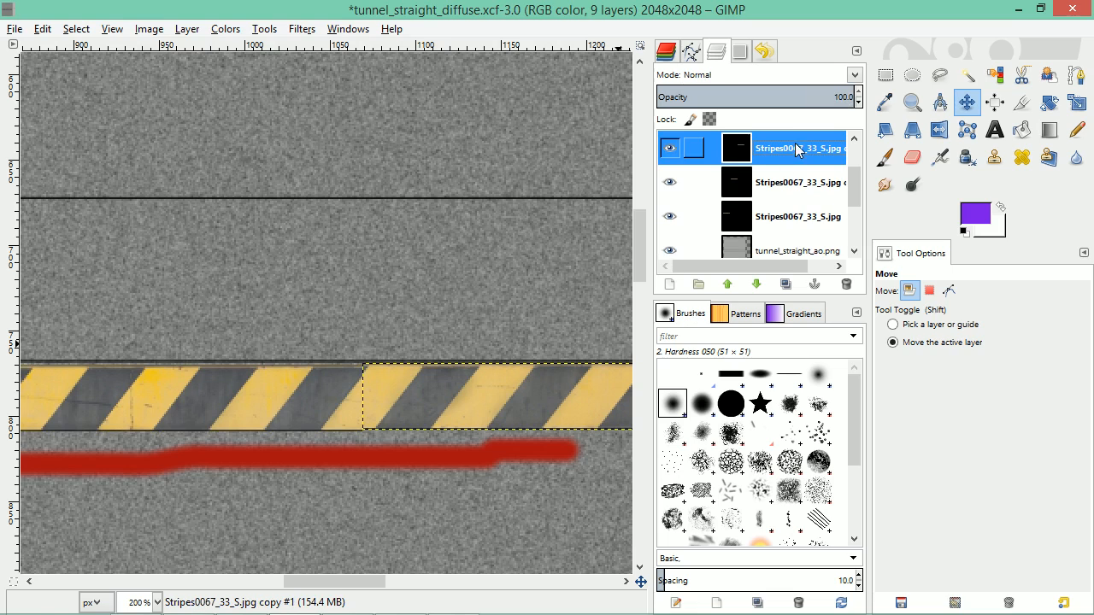
pyautogui.click(444, 409)
pyautogui.press('Down')
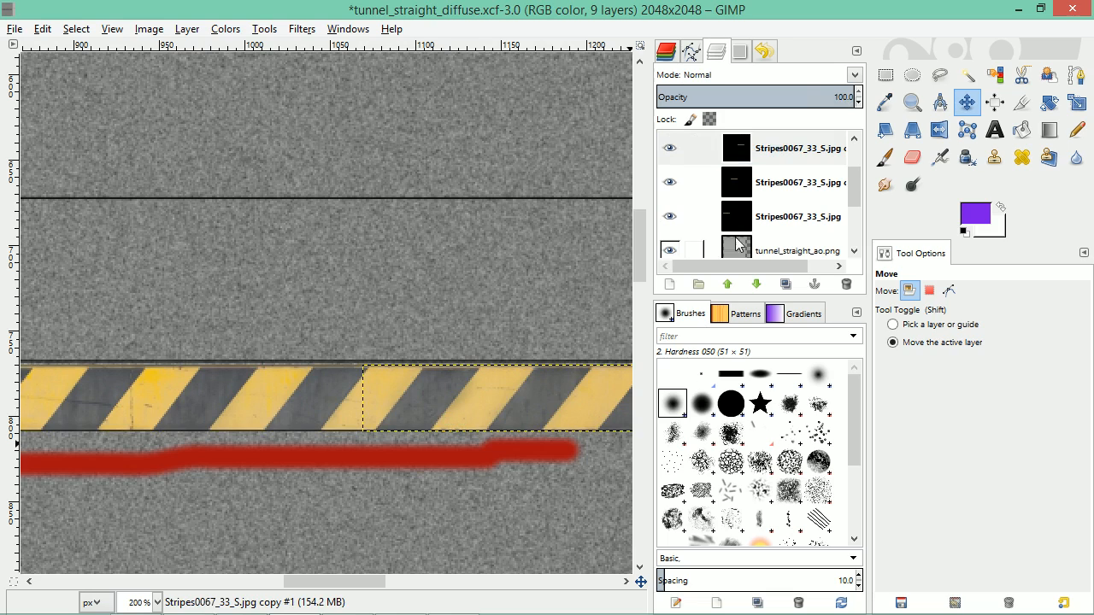
pyautogui.click(759, 248)
pyautogui.click(773, 143)
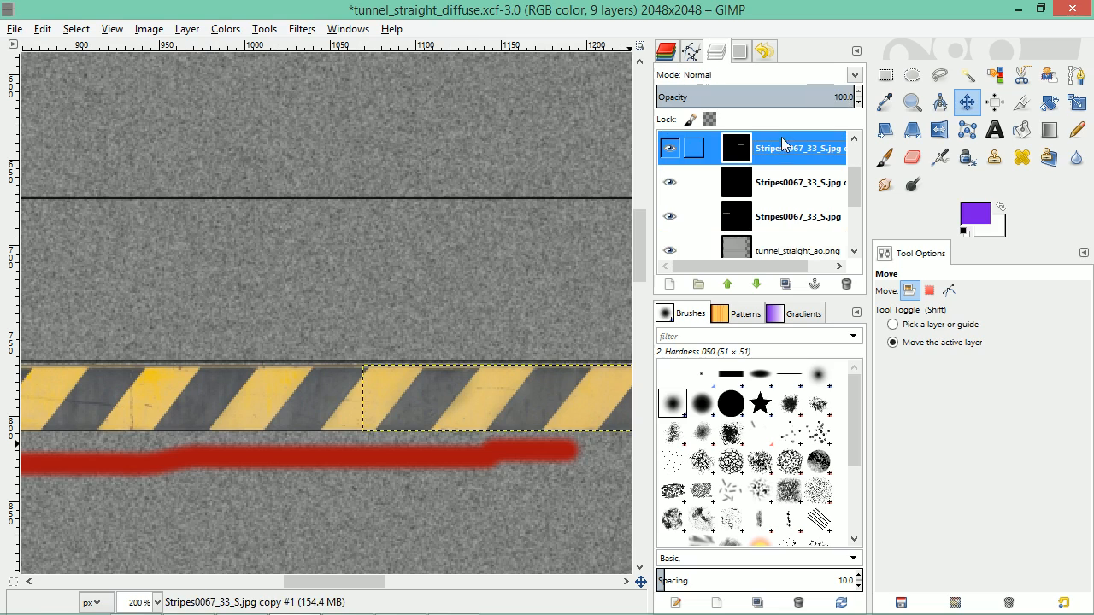
# Nudge the fourth stripe segment (copy #2) down one pixel to line up with the third segment
pyautogui.moveTo(308, 588); pyautogui.dragTo(462, 588)
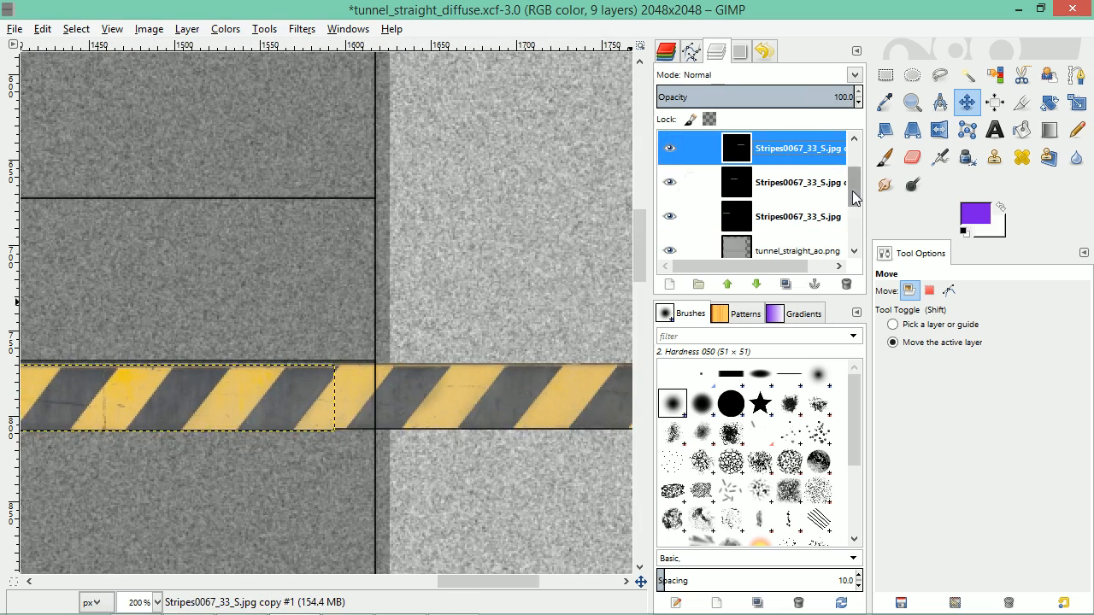
pyautogui.scroll(1, 794, 162)
pyautogui.click(795, 143)
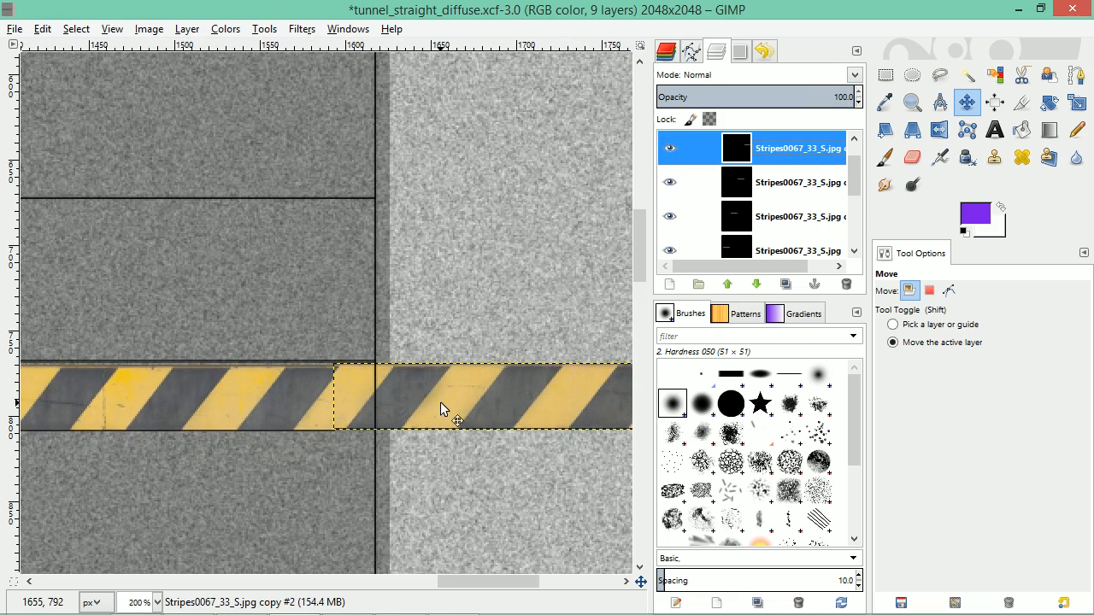
pyautogui.press('Down')
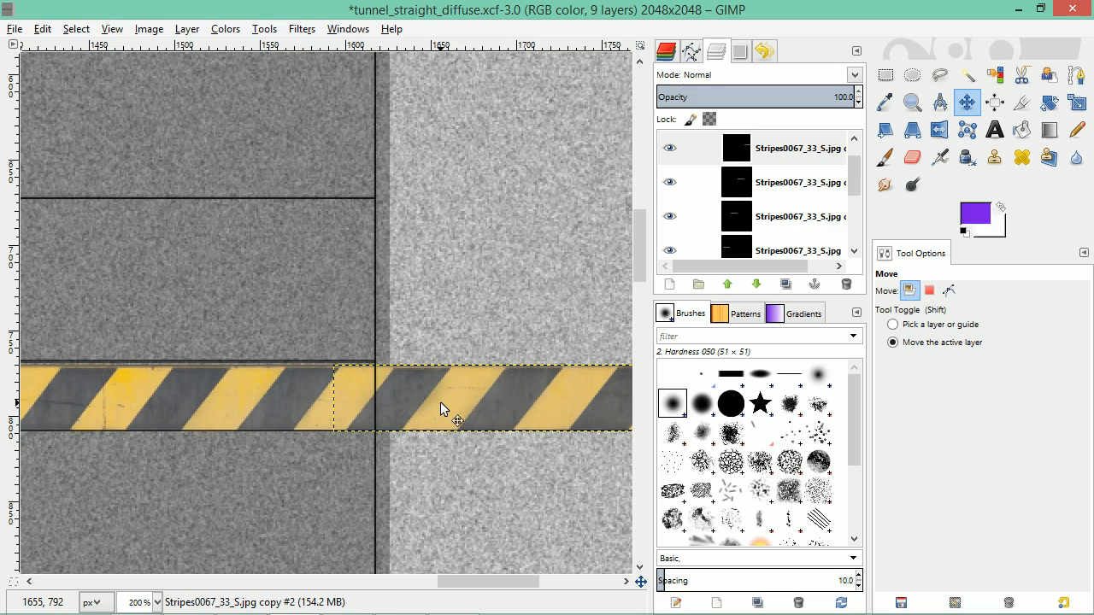
# Try the fourth stripe segment one more pixel down, move it back up one pixel, and check the seam without its outline
pyautogui.press('Down')
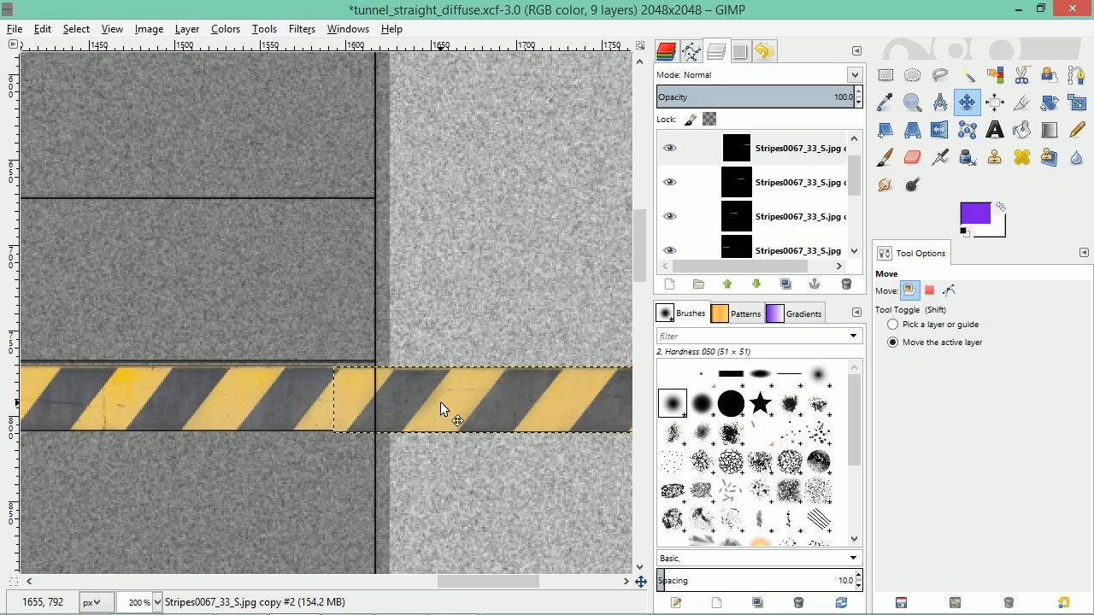
pyautogui.moveTo(855, 171); pyautogui.dragTo(855, 159)
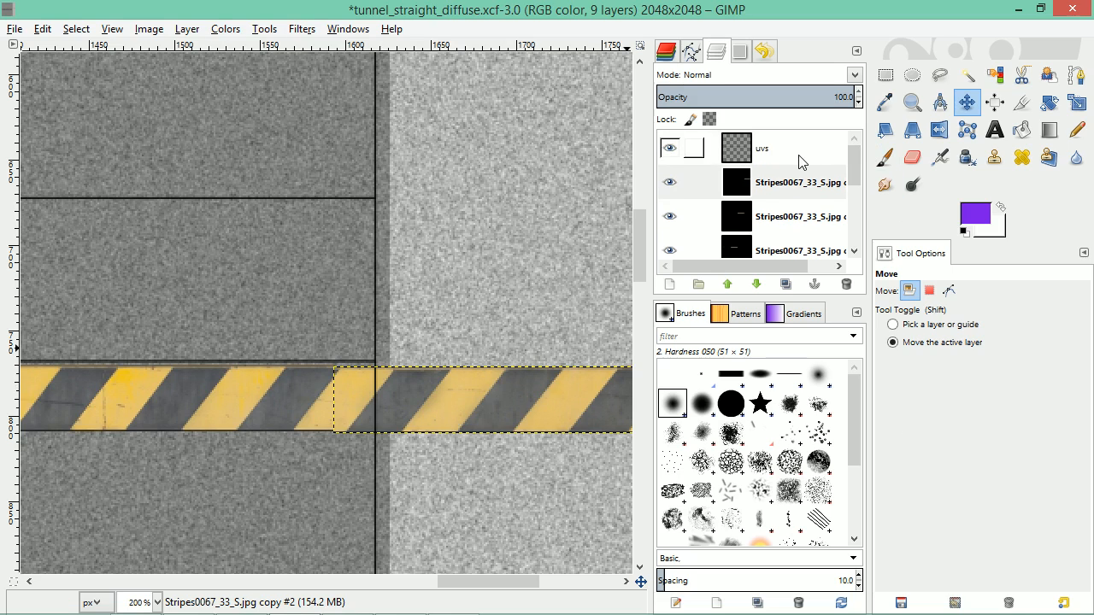
pyautogui.click(795, 153)
pyautogui.click(794, 178)
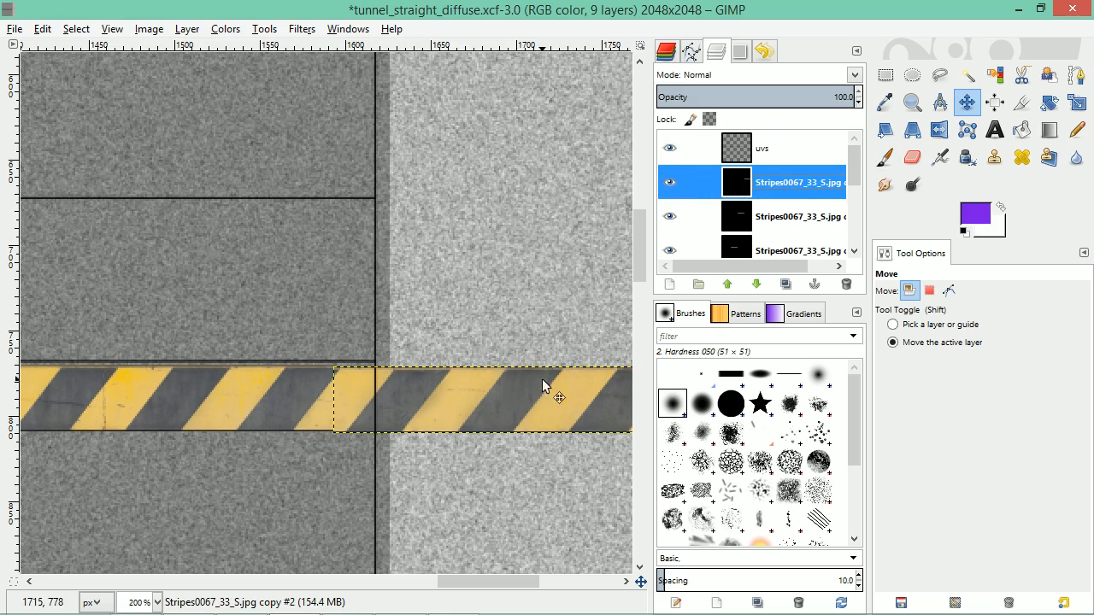
pyautogui.click(527, 407)
pyautogui.press('Up')
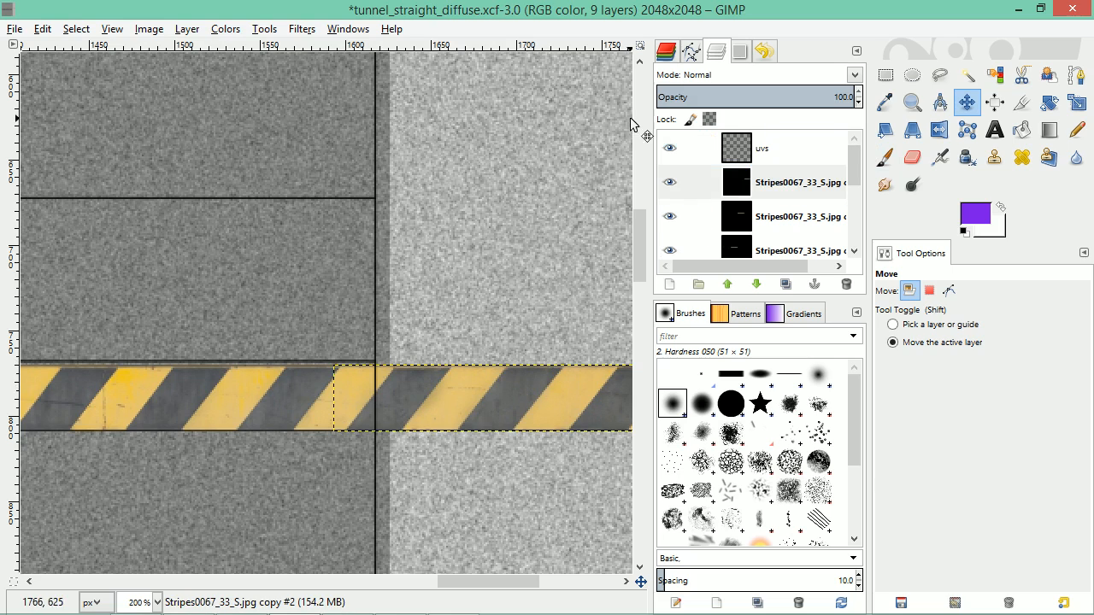
pyautogui.click(788, 137)
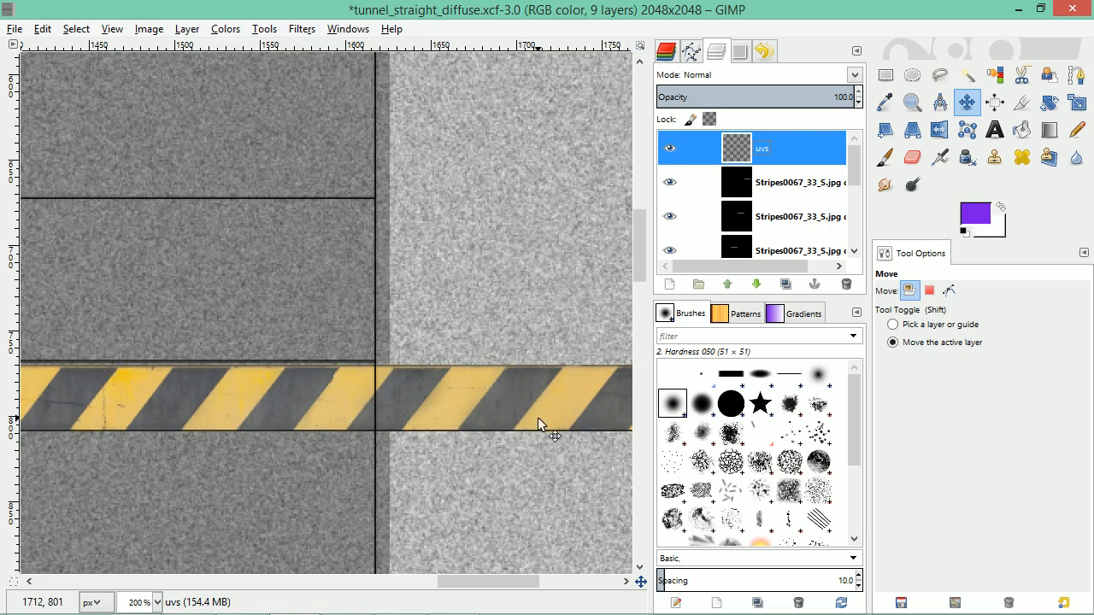
pyautogui.scroll(-3, 537, 383)
pyautogui.scroll(3, 541, 385)
# Try the Eraser on the fourth stripe segment's excess, undo the stroke, and add an alpha channel to its layer
pyautogui.click(782, 182)
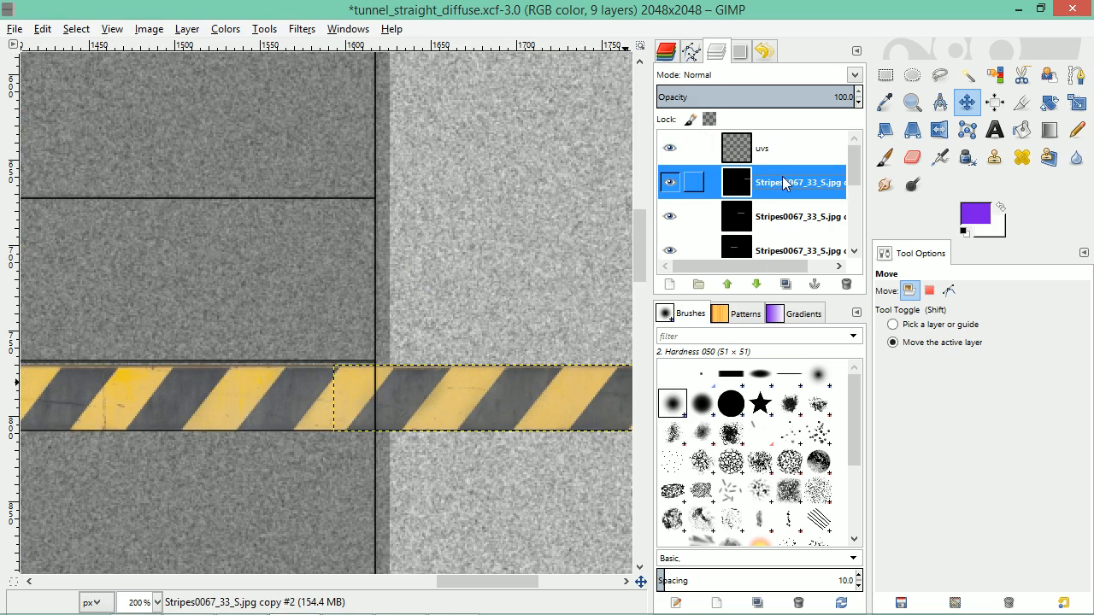
pyautogui.moveTo(504, 580); pyautogui.dragTo(570, 582)
pyautogui.moveTo(641, 250); pyautogui.dragTo(645, 267)
pyautogui.click(911, 157)
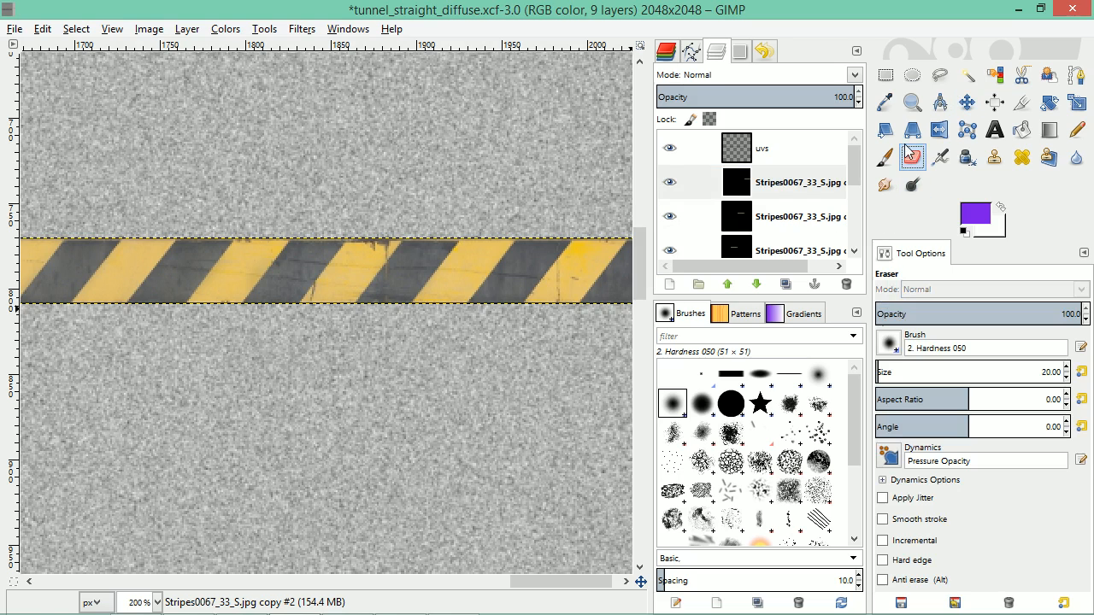
pyautogui.moveTo(452, 248)
pyautogui.mouseDown()
pyautogui.moveTo(429, 303)
pyautogui.moveTo(523, 278)
pyautogui.mouseUp()
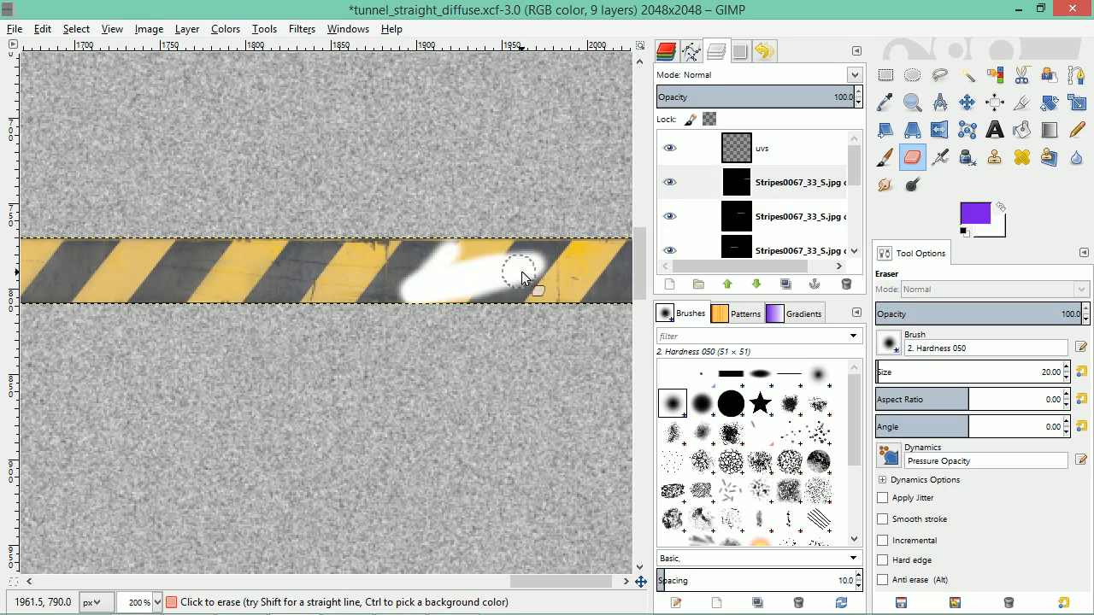
pyautogui.hotkey('ctrl', 'z')
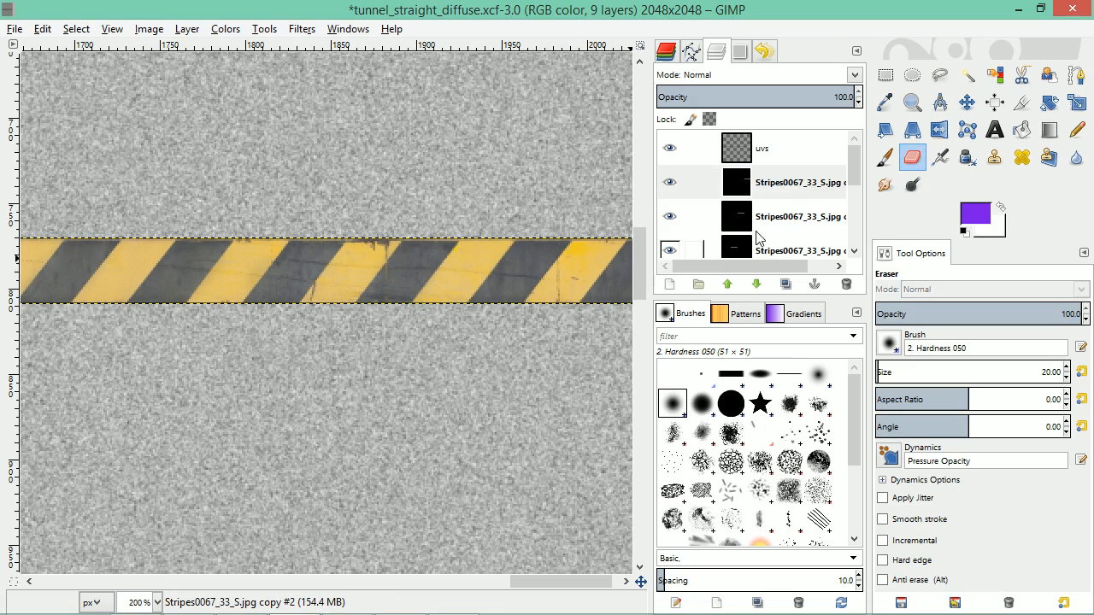
pyautogui.rightClick(793, 189)
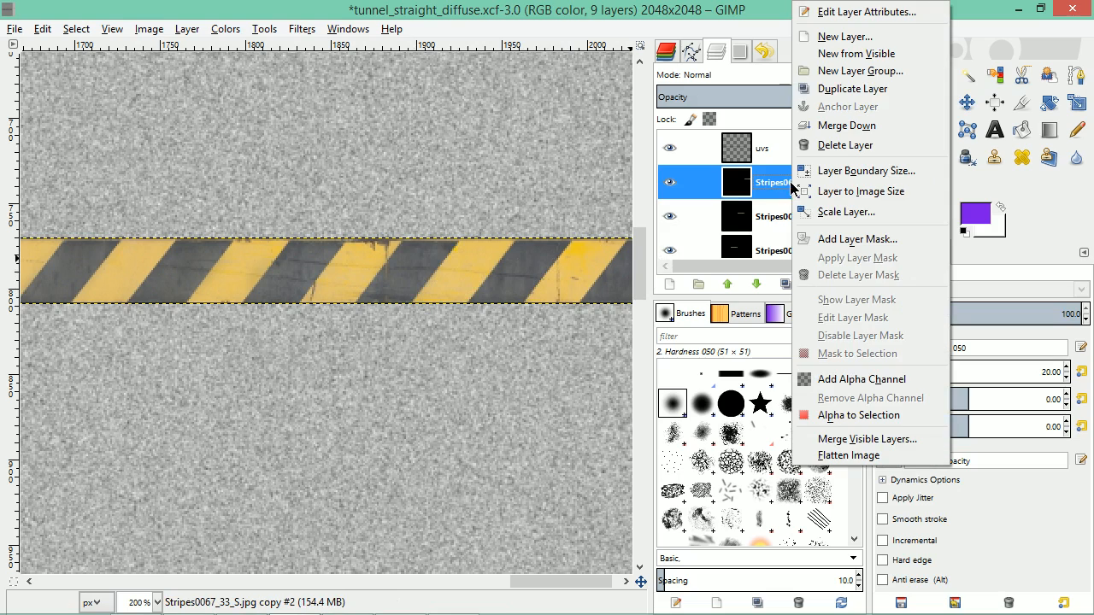
pyautogui.click(859, 381)
# Enlarge the eraser to about 261 and erase the far part of the fourth stripe segment, outside the UV area
pyautogui.scroll(-2, 403, 398)
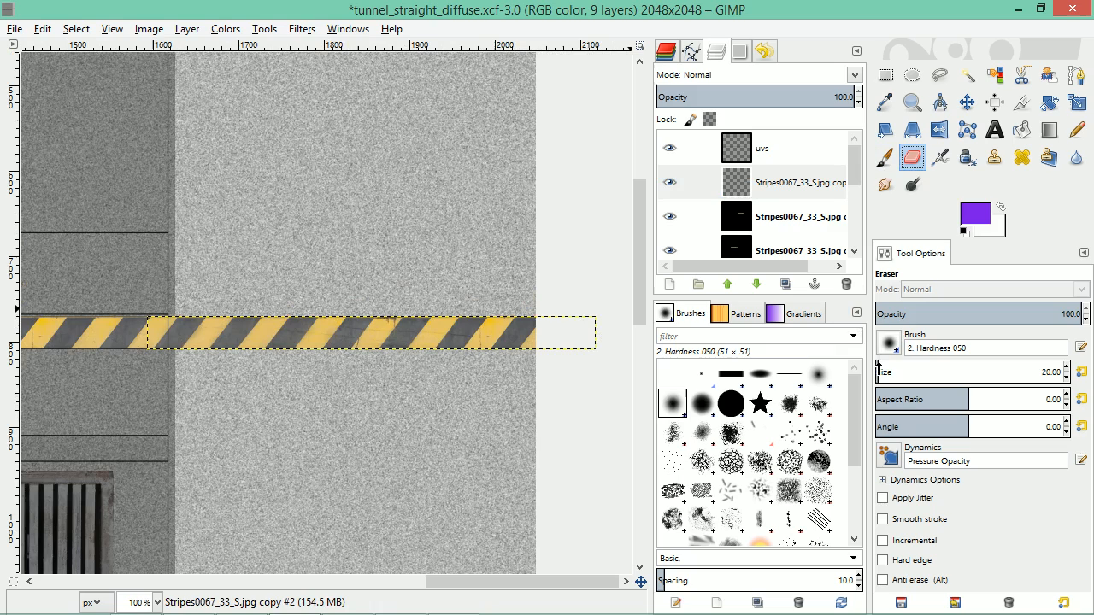
pyautogui.moveTo(878, 373); pyautogui.dragTo(923, 373)
pyautogui.moveTo(598, 334)
pyautogui.mouseDown()
pyautogui.moveTo(497, 344)
pyautogui.moveTo(291, 334)
pyautogui.mouseUp()
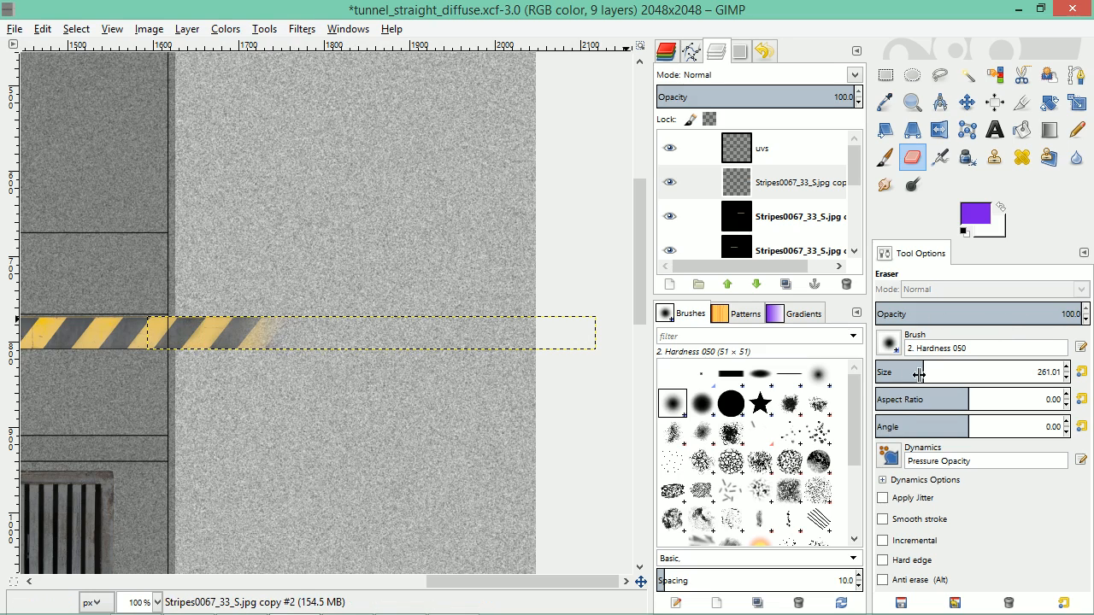
# Reduce the eraser to about 78.55 and erase the fourth segment's remaining stripes back to just past the tunnel's UV edge
pyautogui.moveTo(911, 372)
pyautogui.mouseDown()
pyautogui.moveTo(896, 374)
pyautogui.moveTo(922, 375)
pyautogui.moveTo(888, 374)
pyautogui.mouseUp()
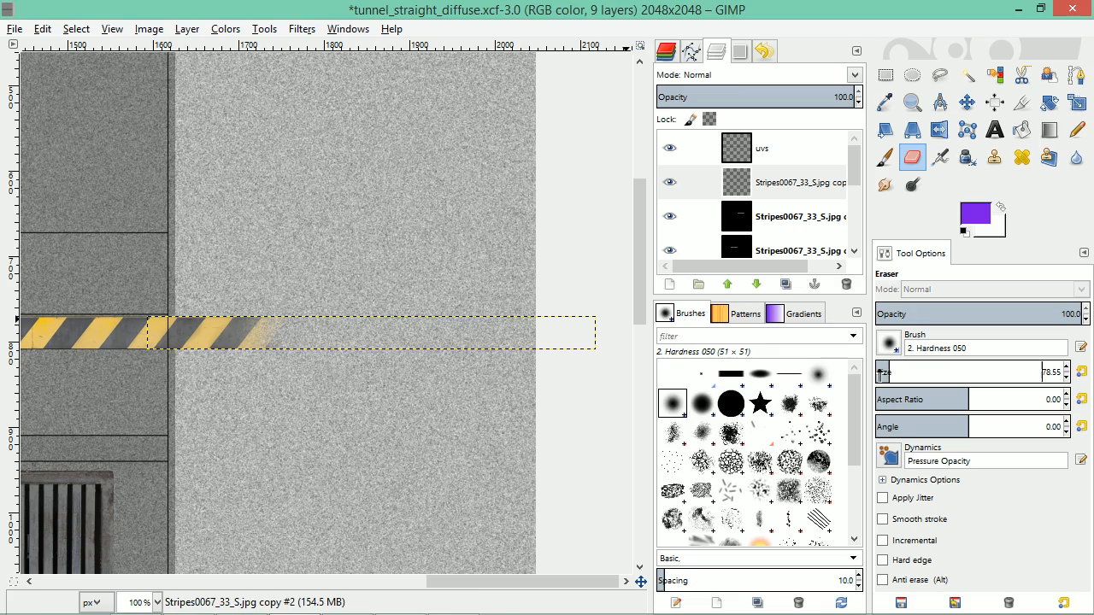
pyautogui.scroll(2, 263, 341)
pyautogui.moveTo(202, 300)
pyautogui.mouseDown()
pyautogui.moveTo(247, 302)
pyautogui.moveTo(174, 310)
pyautogui.moveTo(196, 420)
pyautogui.mouseUp()
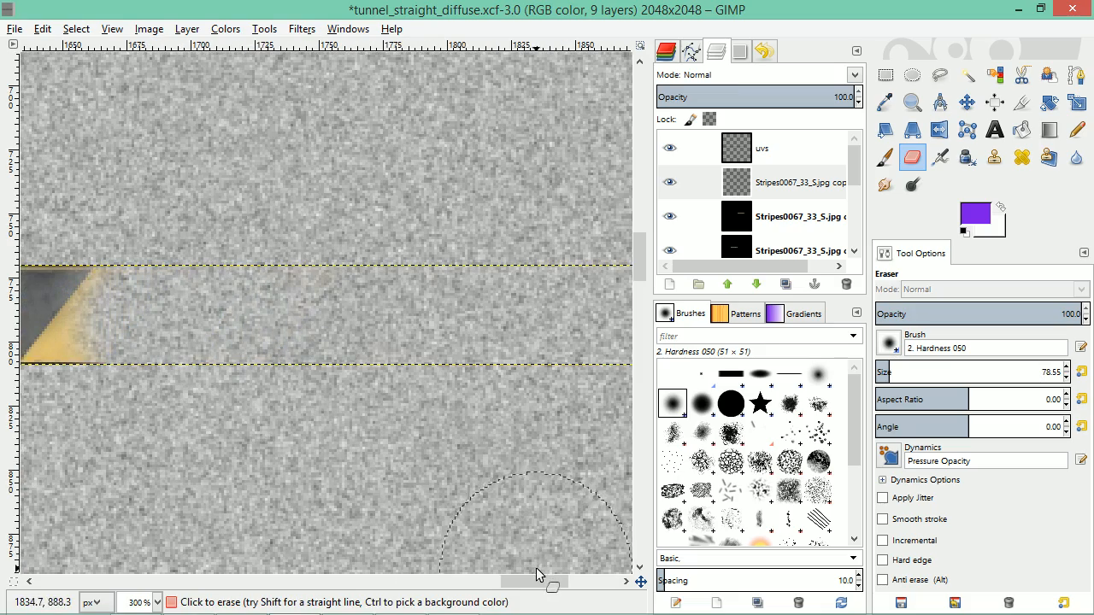
pyautogui.moveTo(536, 575); pyautogui.dragTo(500, 575)
pyautogui.moveTo(410, 274)
pyautogui.mouseDown()
pyautogui.moveTo(402, 237)
pyautogui.moveTo(415, 354)
pyautogui.moveTo(399, 256)
pyautogui.moveTo(397, 374)
pyautogui.mouseUp()
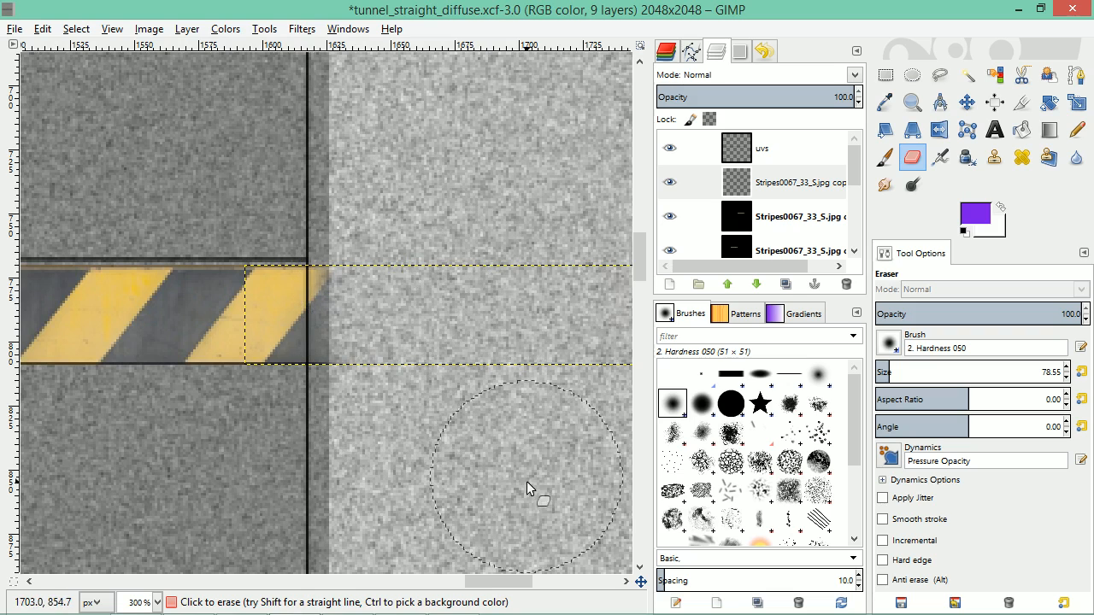
pyautogui.hotkey('ctrl', 'z')
pyautogui.moveTo(460, 366)
pyautogui.mouseDown()
pyautogui.moveTo(387, 308)
pyautogui.moveTo(388, 354)
pyautogui.moveTo(414, 368)
pyautogui.mouseUp()
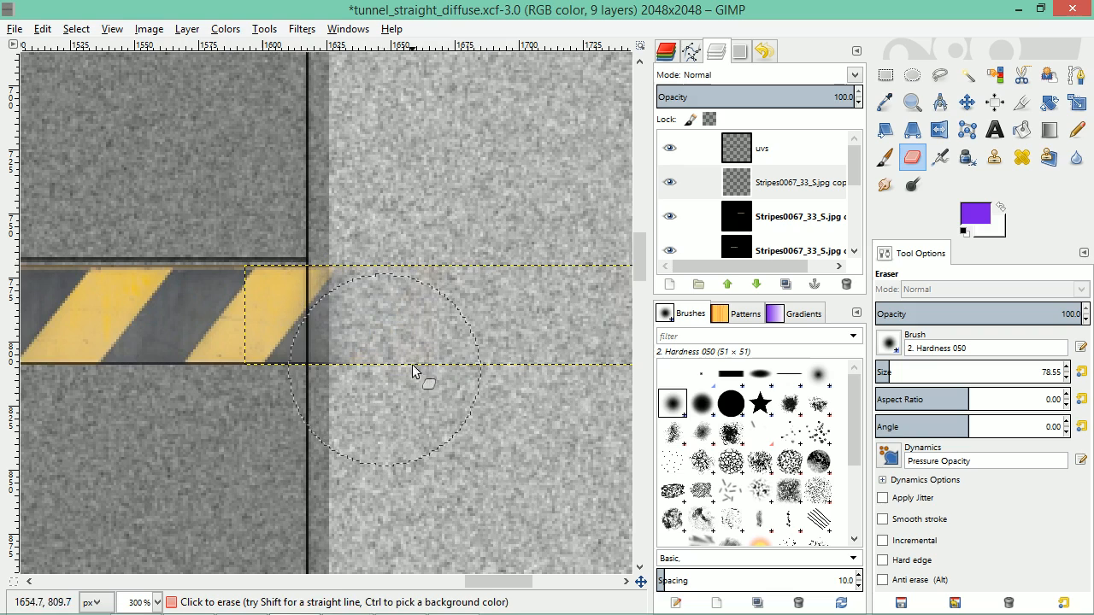
pyautogui.click(885, 158)
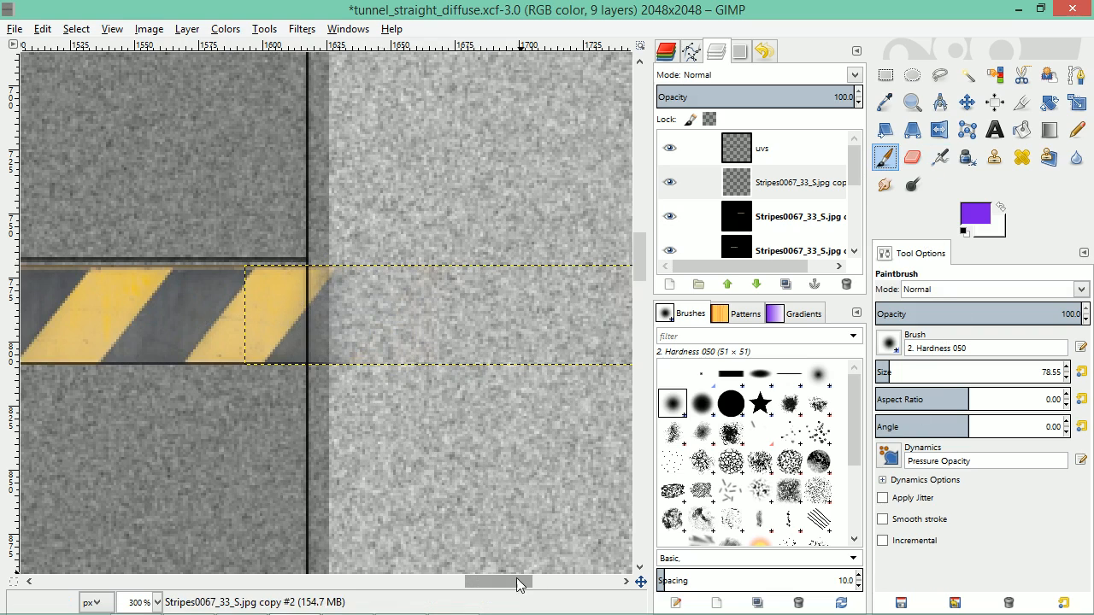
# Add alpha channels to the other three stripe segment layers: copy #1, copy and the original Stripes0067_33_S.jpg
pyautogui.keyDown('ctrl'); pyautogui.scroll(-6, 352, 393); pyautogui.keyUp('ctrl')
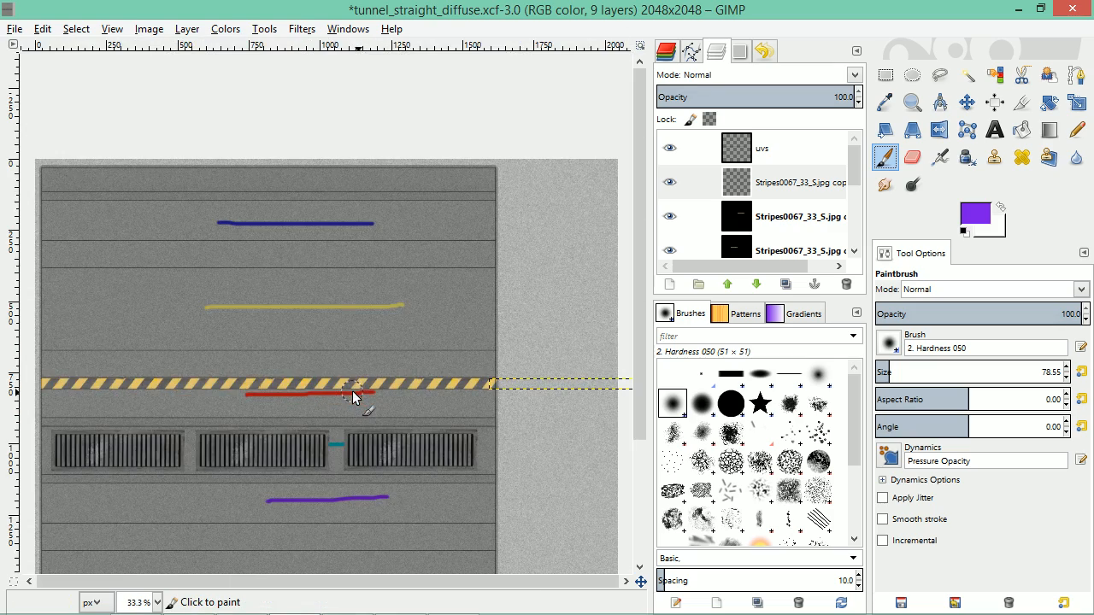
pyautogui.keyDown('ctrl'); pyautogui.scroll(-1, 352, 390); pyautogui.keyUp('ctrl')
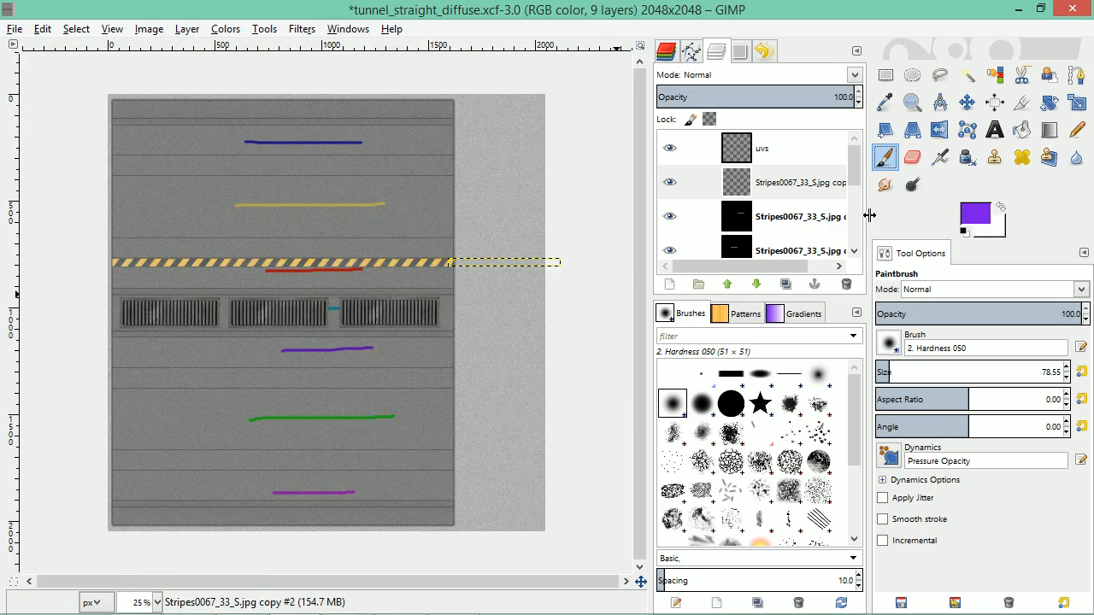
pyautogui.click(807, 183)
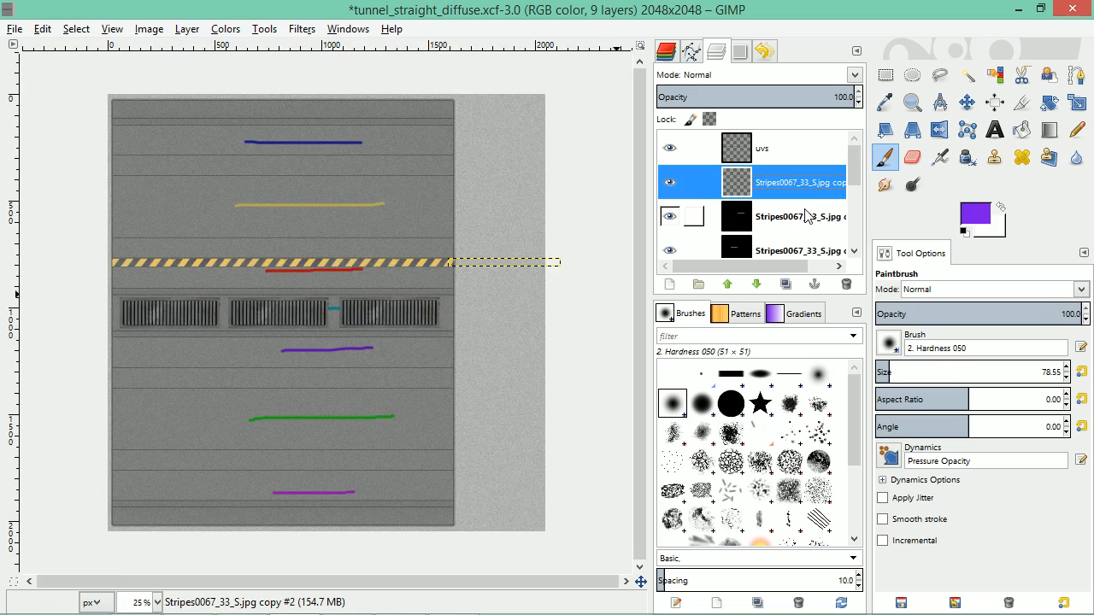
pyautogui.rightClick(807, 220)
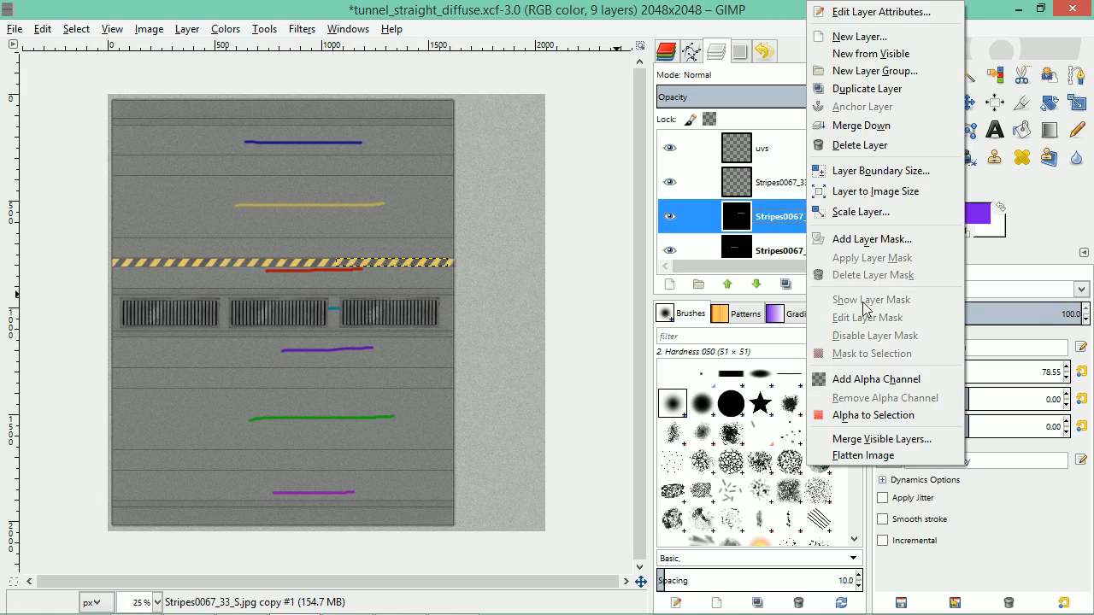
pyautogui.click(876, 379)
pyautogui.rightClick(787, 256)
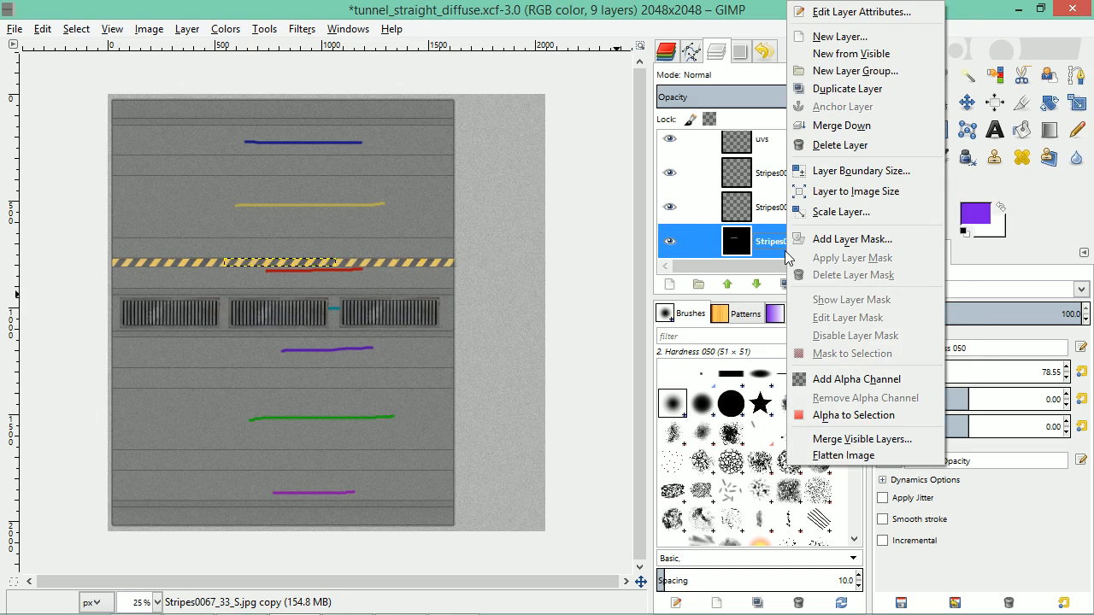
pyautogui.click(868, 380)
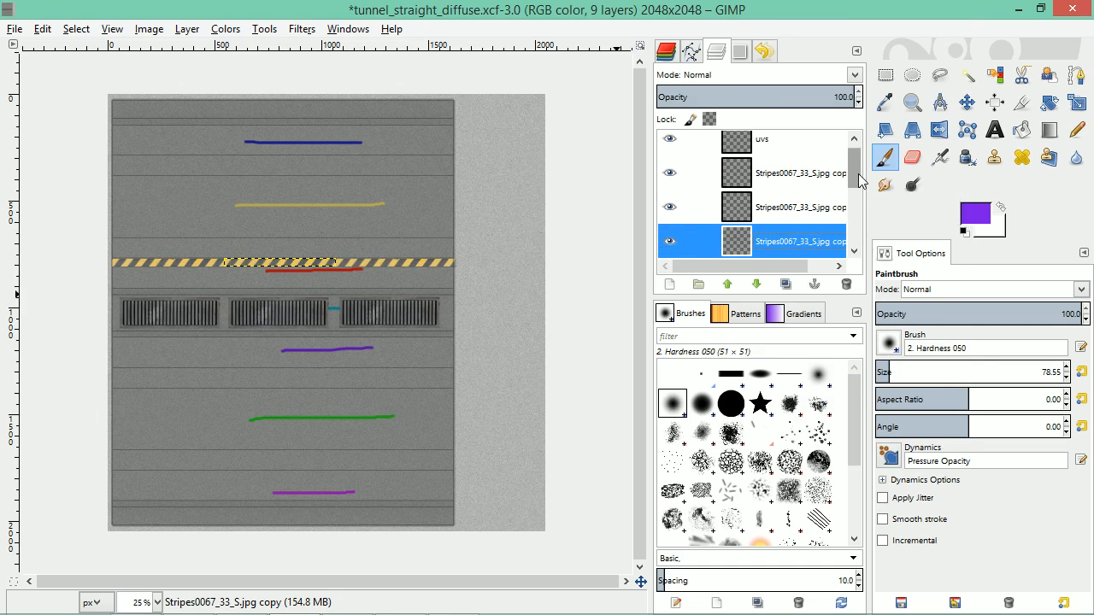
pyautogui.moveTo(858, 173); pyautogui.dragTo(858, 184)
pyautogui.scroll(-2, 858, 189)
pyautogui.rightClick(816, 198)
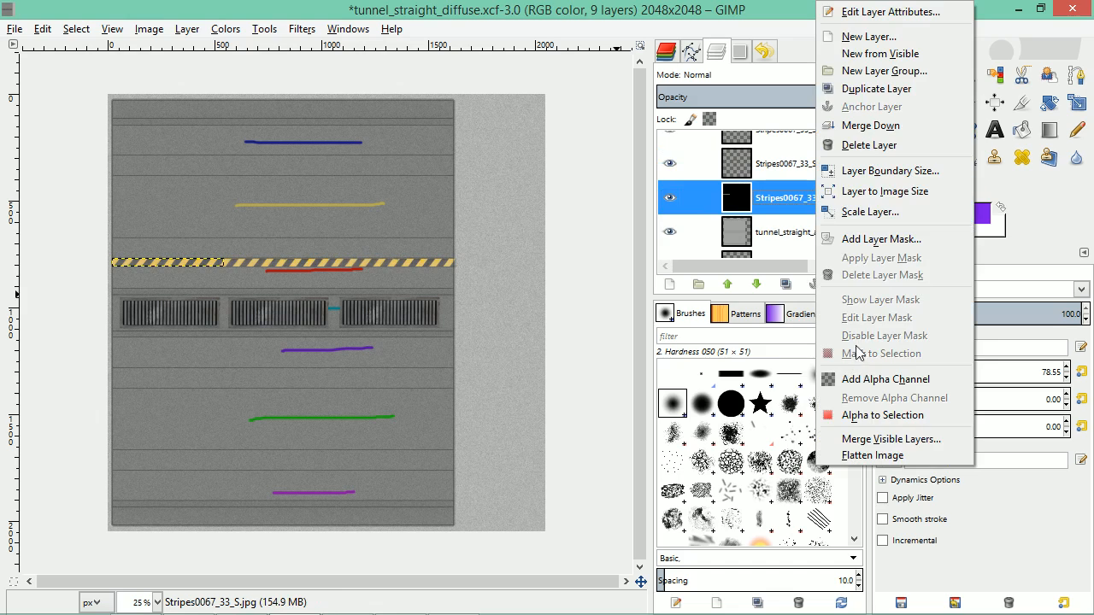
pyautogui.click(868, 380)
# Merge the four stripe segment layers down into one layer and rename it "stripes 1"
pyautogui.scroll(1, 857, 187)
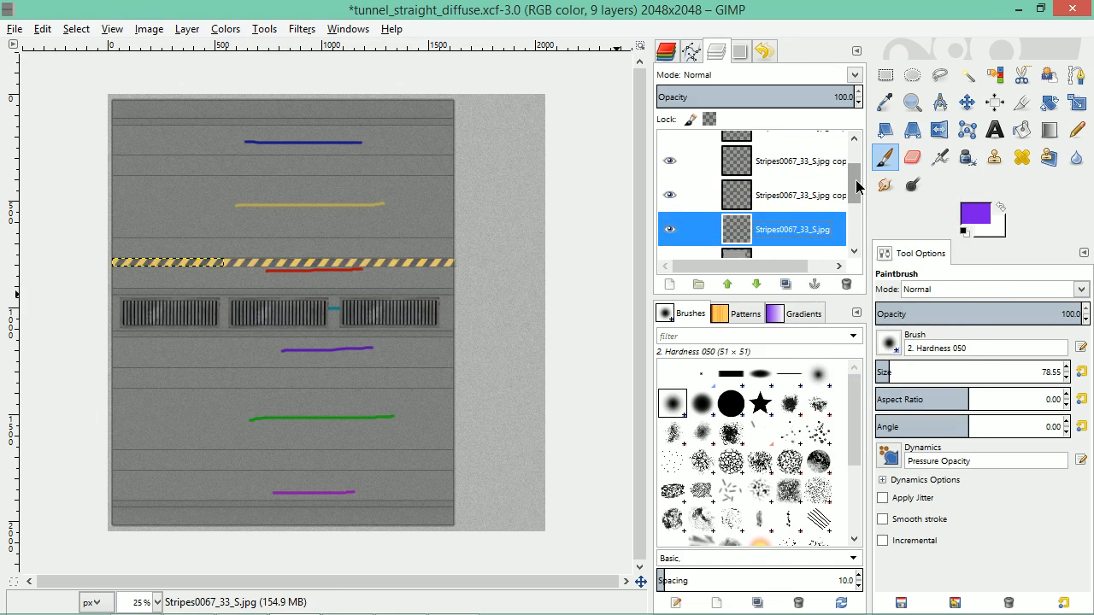
pyautogui.moveTo(857, 187); pyautogui.dragTo(857, 168)
pyautogui.click(804, 183)
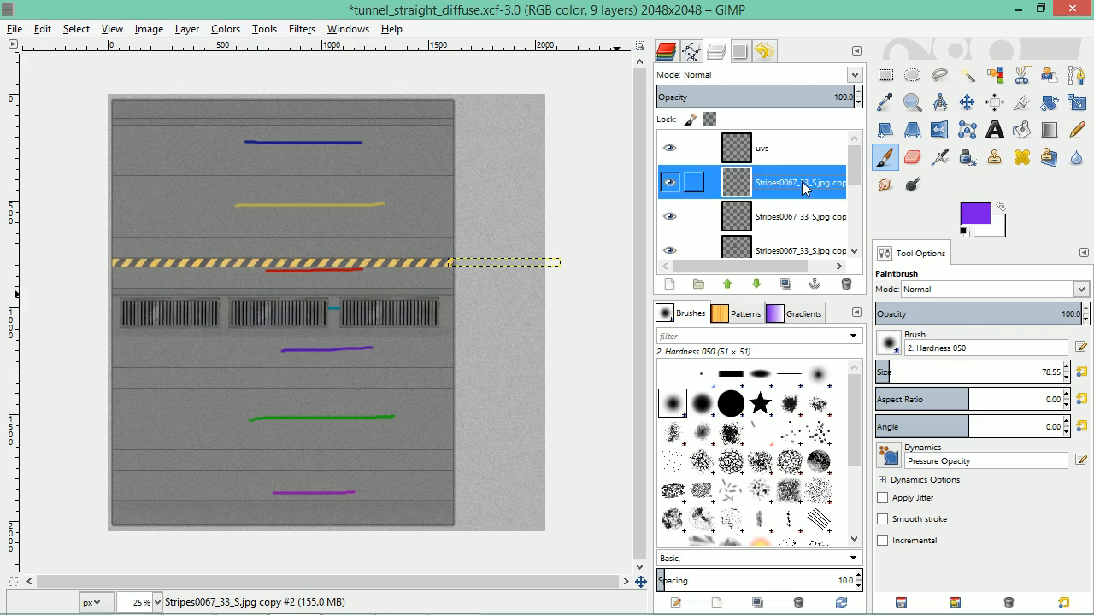
pyautogui.rightClick(804, 183)
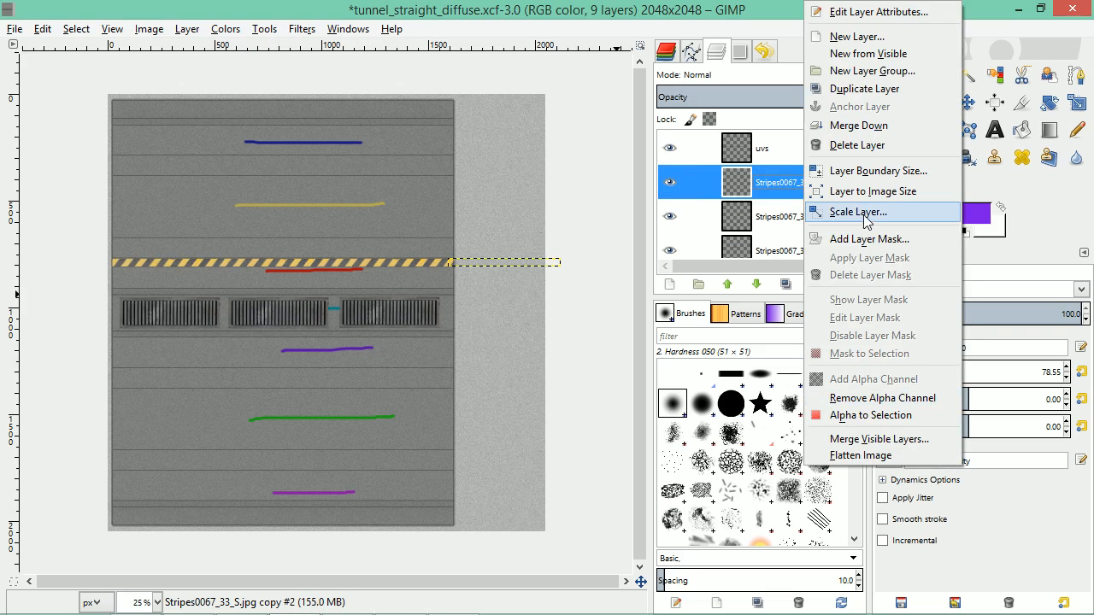
pyautogui.click(850, 127)
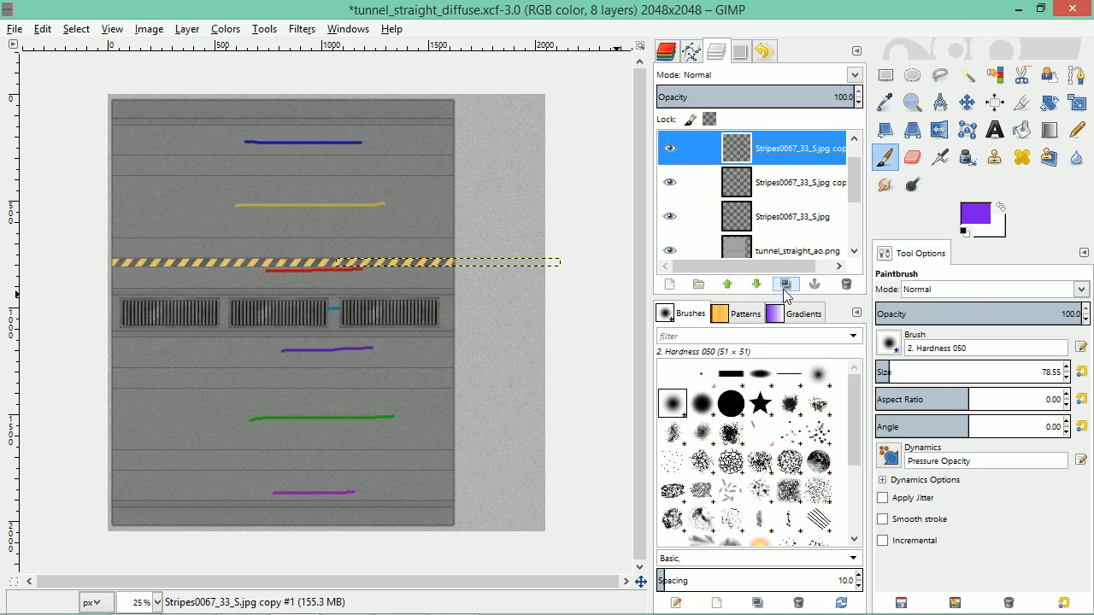
pyautogui.rightClick(779, 150)
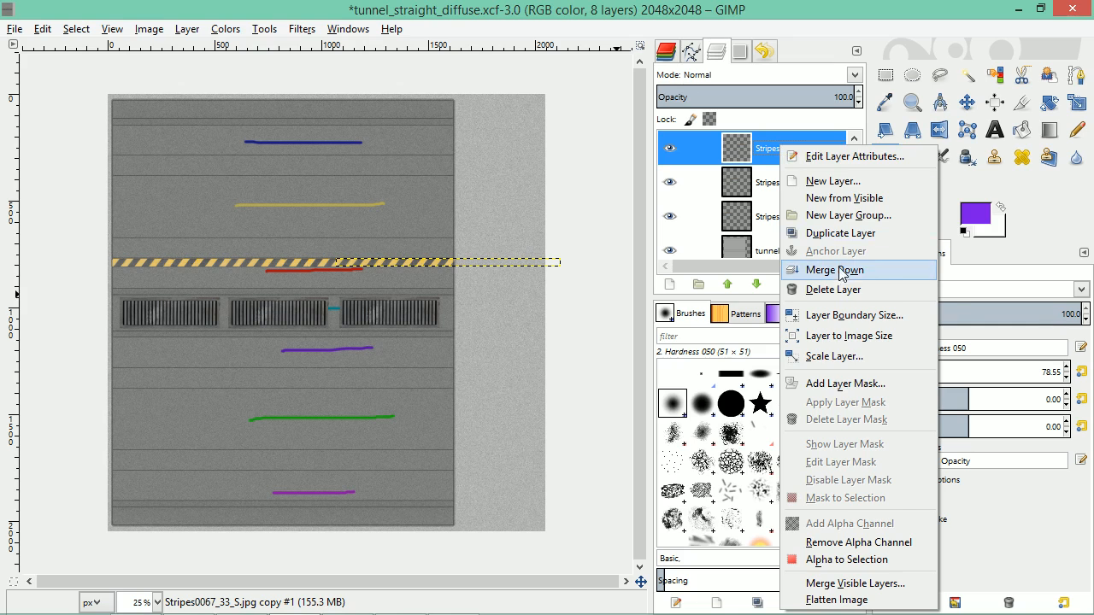
pyautogui.click(842, 267)
pyautogui.rightClick(786, 184)
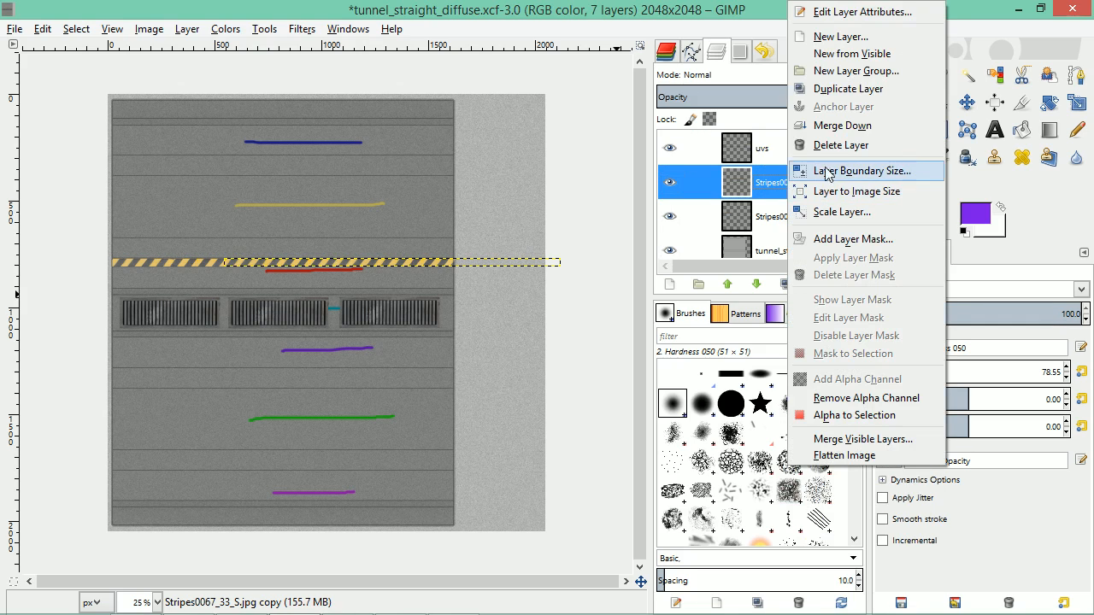
pyautogui.click(831, 128)
pyautogui.doubleClick(779, 185)
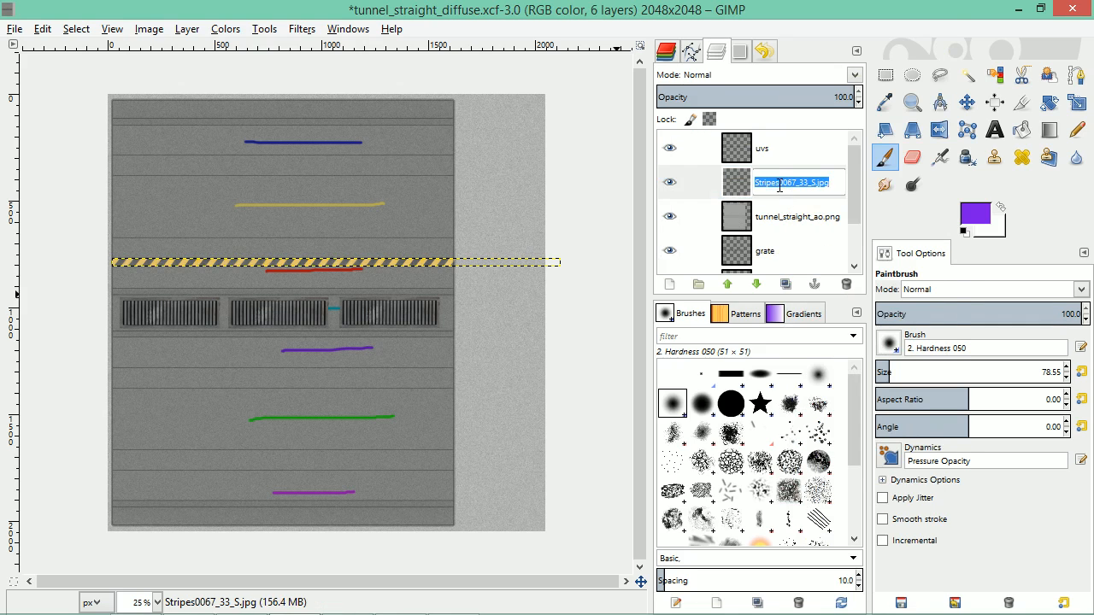
pyautogui.write('stripes 1')
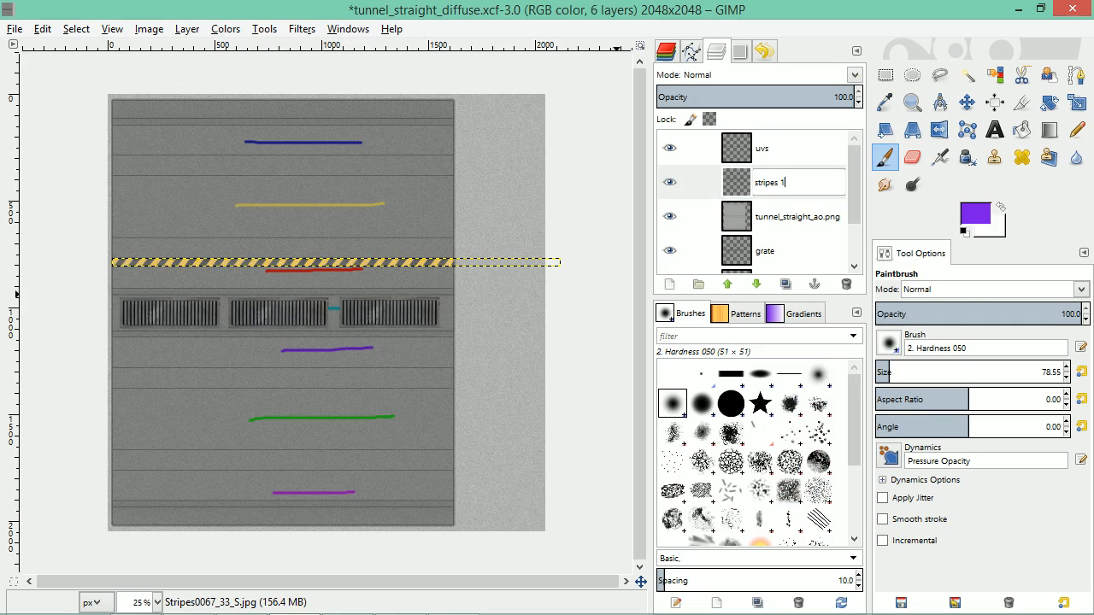
# Confirm the "stripes 1" layer name, hide the uvs and colour ref layers, and export over tunnel_straight_diffuse.png
pyautogui.press('Return')
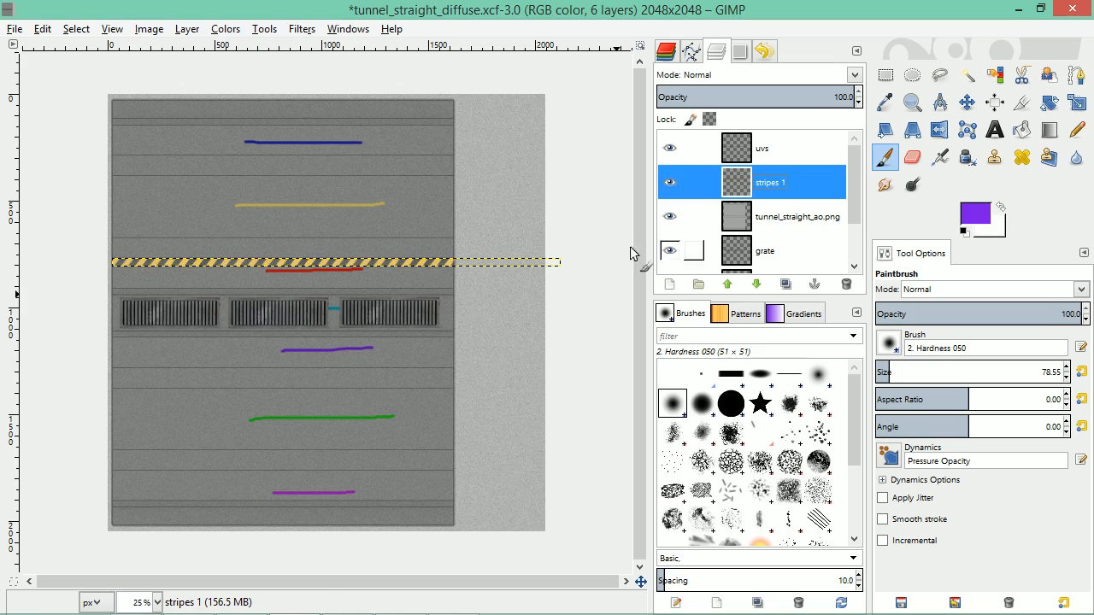
pyautogui.click(669, 148)
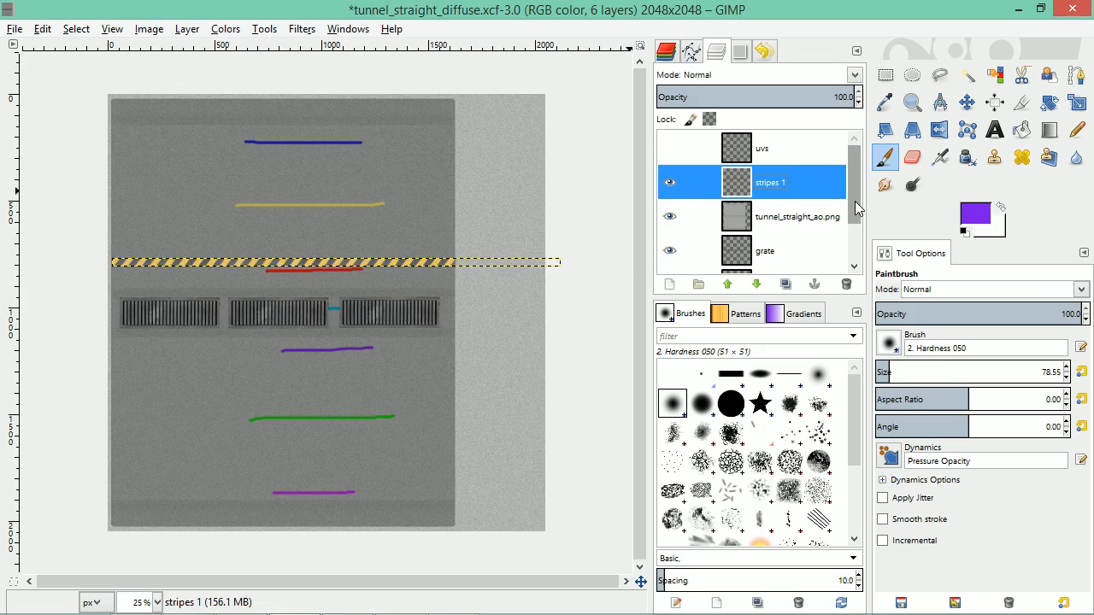
pyautogui.scroll(-1, 850, 209)
pyautogui.click(670, 243)
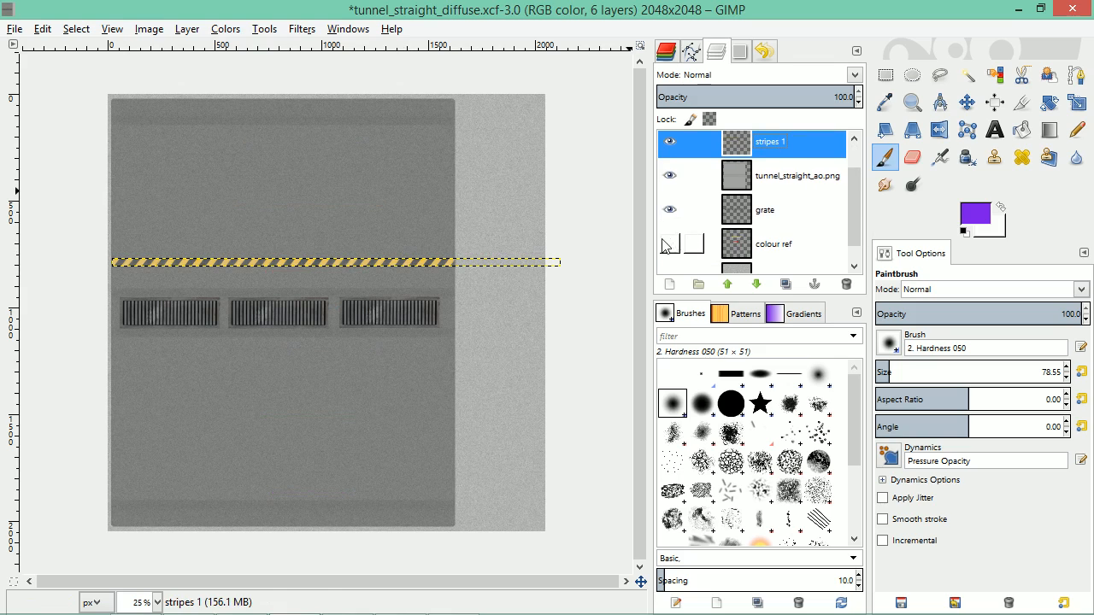
pyautogui.hotkey('ctrl', 'e')
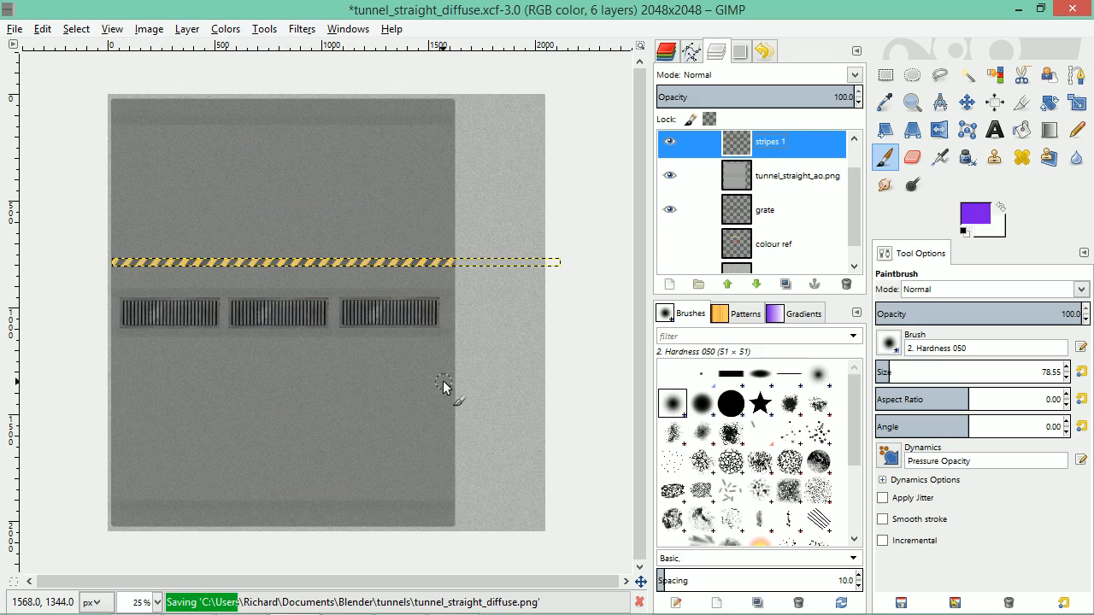
# Switch to Blender and reload the tunnel_straight_diffuse image to check the hazard stripe on the tunnel floor
pyautogui.hotkey('alt', 'Tab')
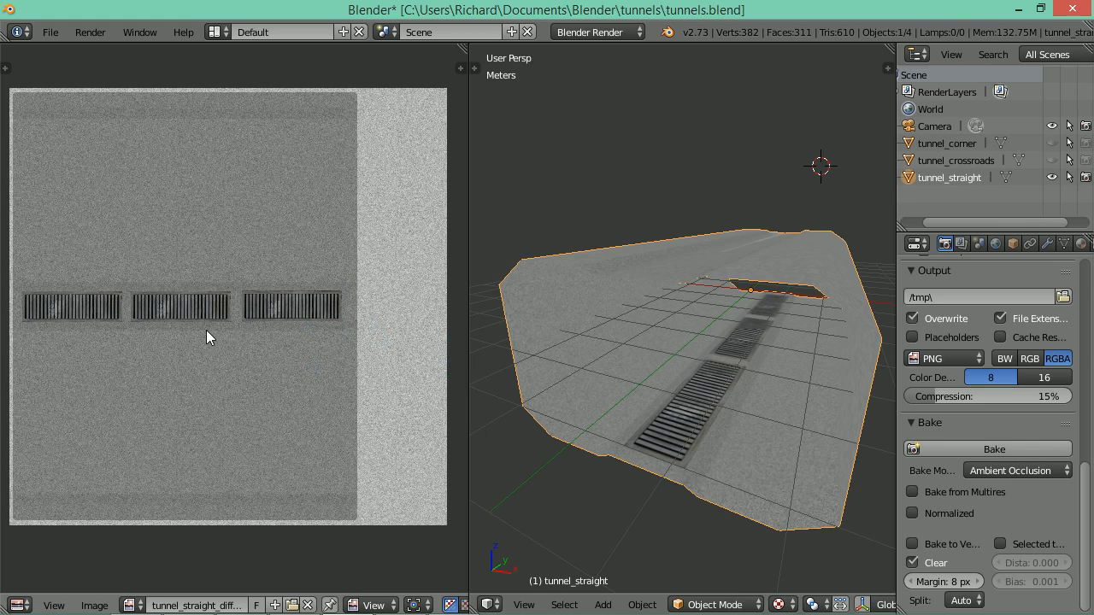
pyautogui.hotkey('alt', 'r')
pyautogui.moveTo(775, 366)
pyautogui.mouseDown()
pyautogui.moveTo(805, 350)
pyautogui.moveTo(771, 376)
pyautogui.moveTo(789, 370)
pyautogui.mouseUp()
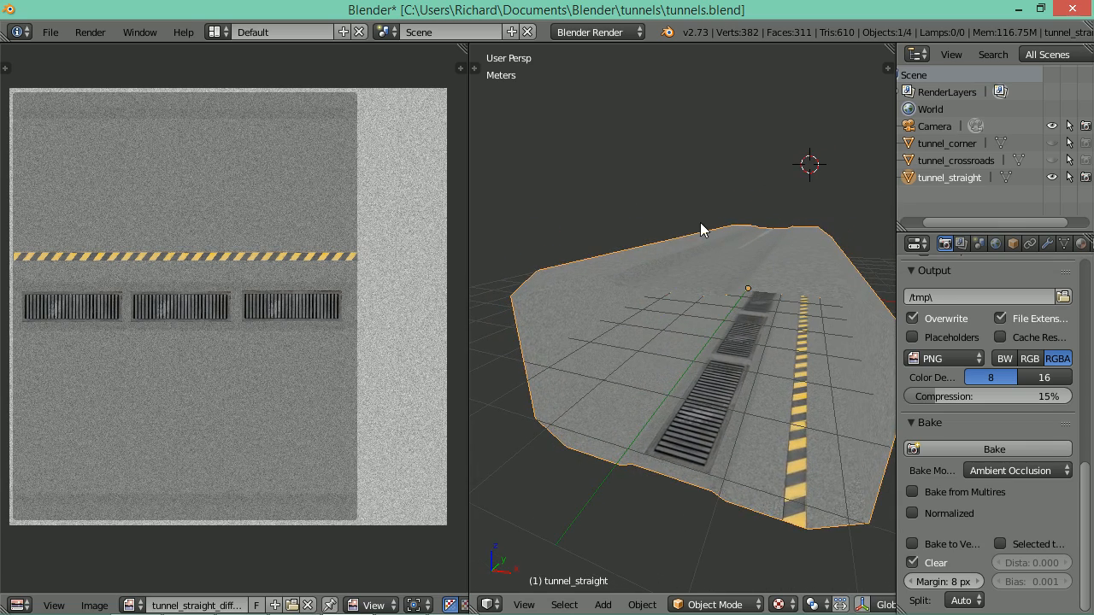
# Switch back to GIMP, duplicate the stripes 1 layer and show the uvs layer
pyautogui.hotkey('alt', 'Tab')
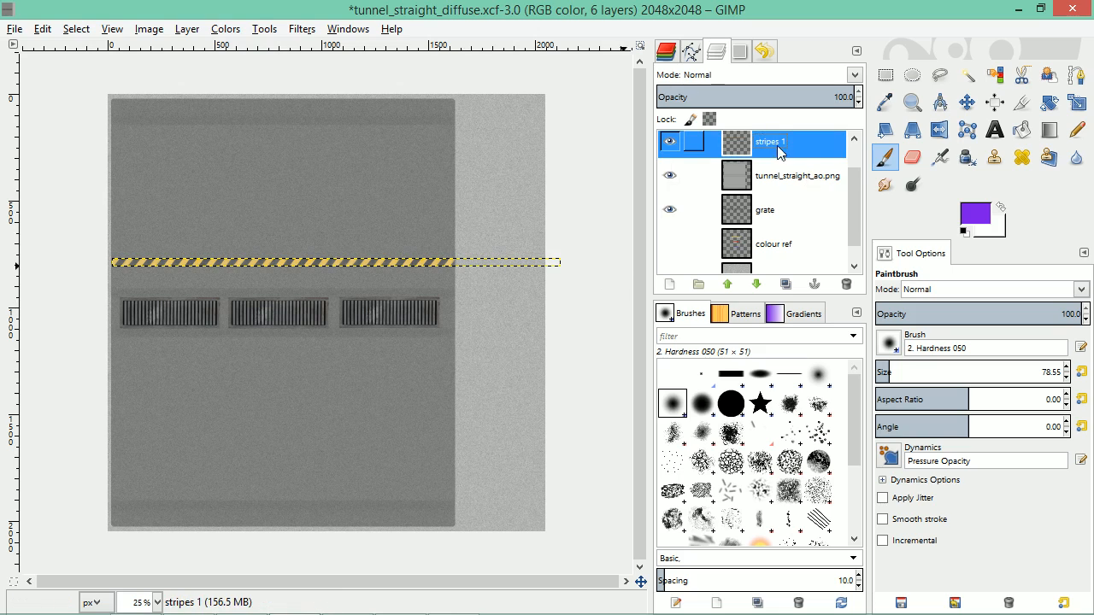
pyautogui.click(786, 284)
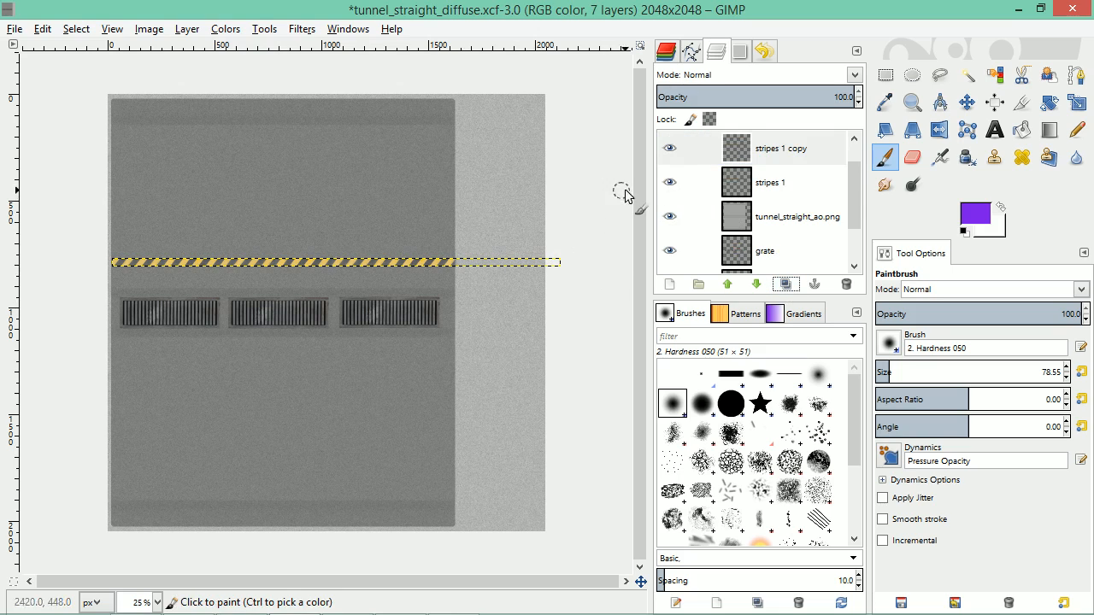
pyautogui.moveTo(860, 195); pyautogui.dragTo(855, 182)
pyautogui.click(745, 155)
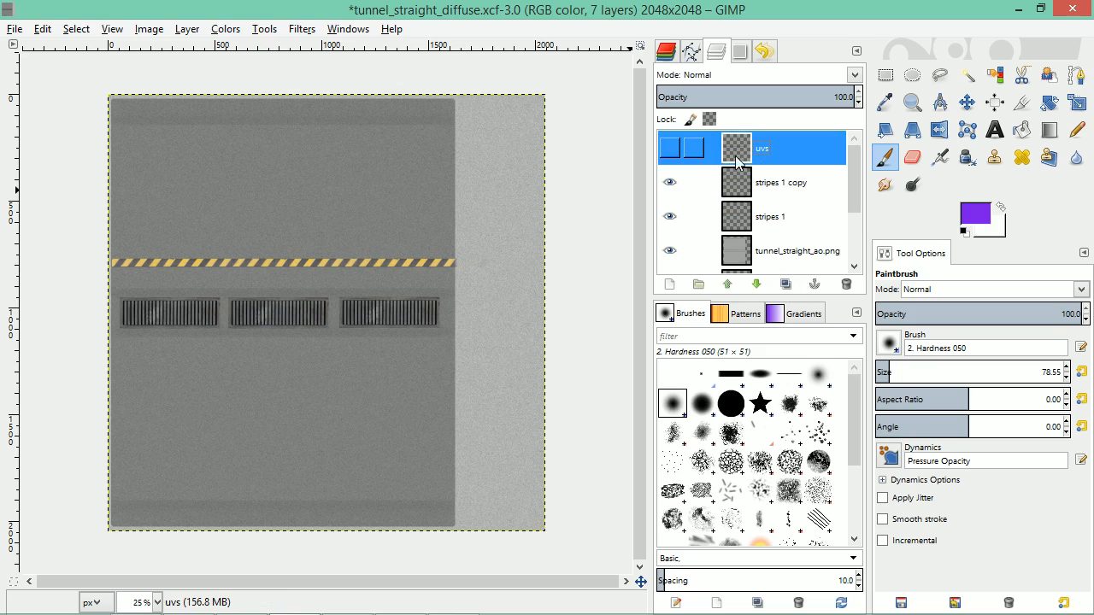
pyautogui.click(670, 149)
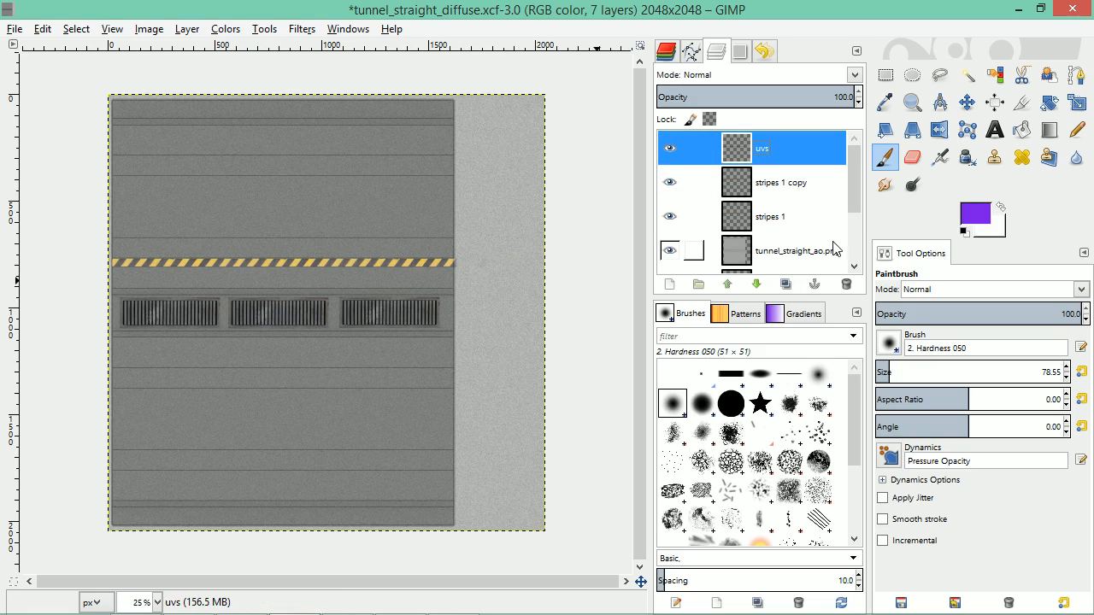
# Rename the duplicated stripe layer as "stripes 2"
pyautogui.moveTo(853, 200)
pyautogui.mouseDown()
pyautogui.moveTo(863, 234)
pyautogui.moveTo(862, 195)
pyautogui.mouseUp()
pyautogui.click(792, 171)
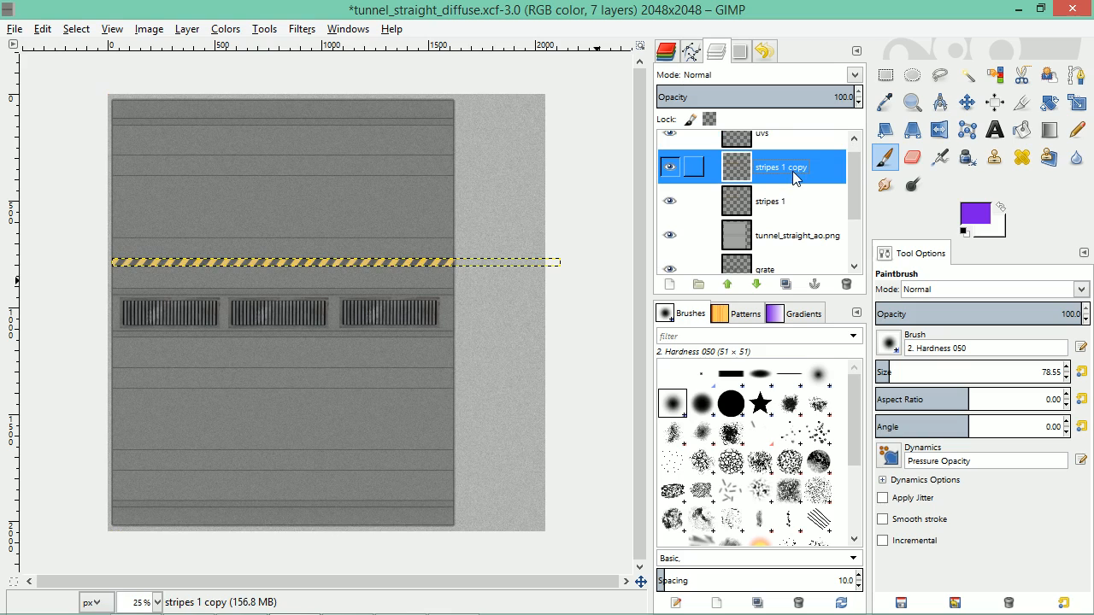
pyautogui.doubleClick(792, 171)
pyautogui.write('str')
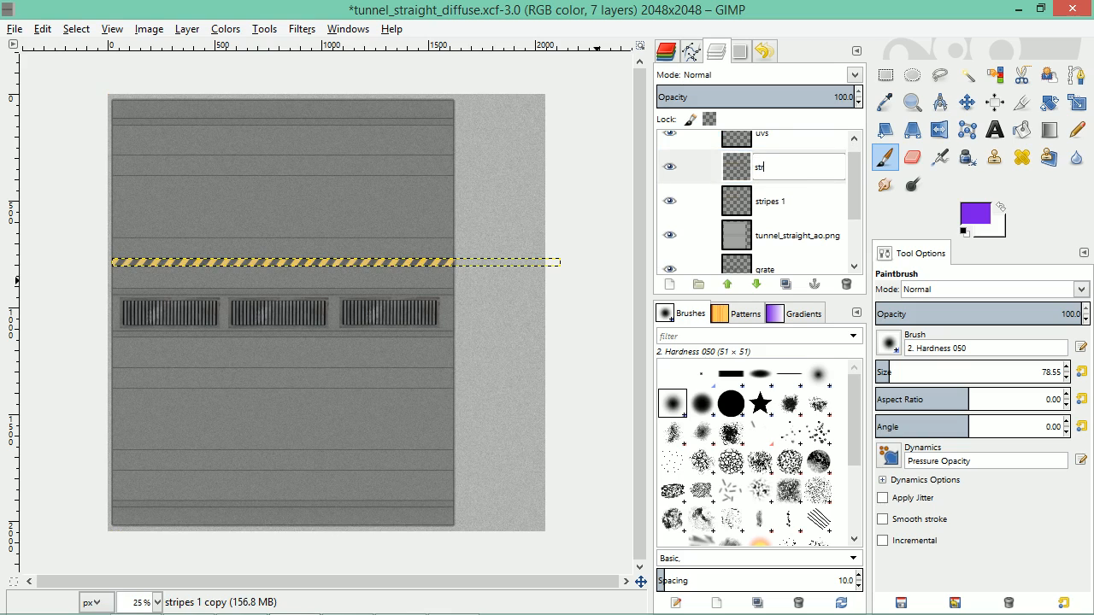
pyautogui.write('ipes 2')
pyautogui.press('Return')
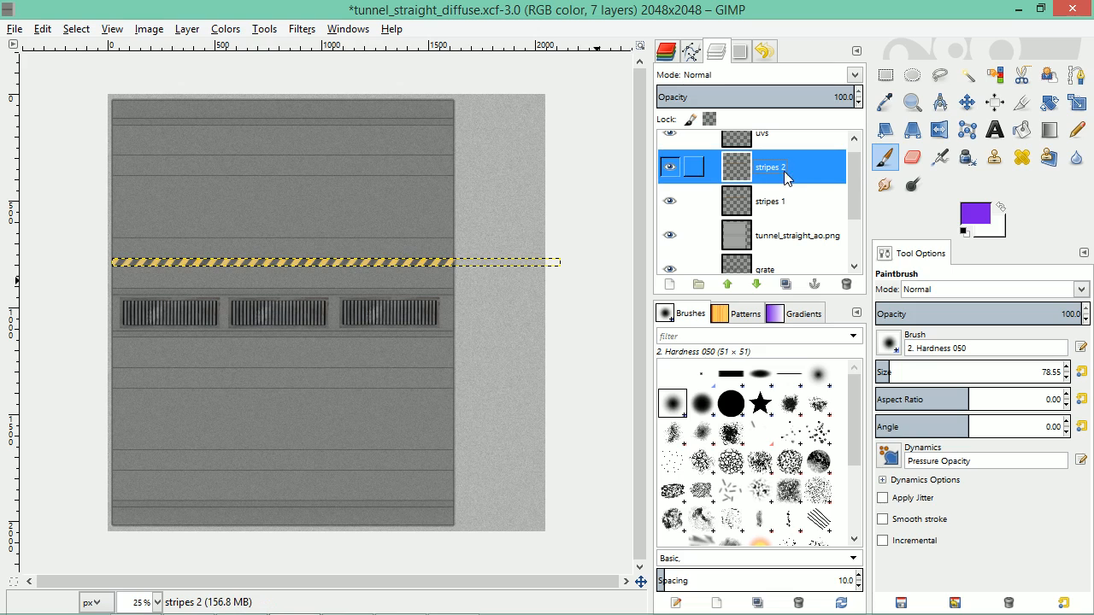
# Move the stripes 2 layer straight down below the grates and nudge it right until its faded end reaches the tunnel's UV edge
pyautogui.click(966, 101)
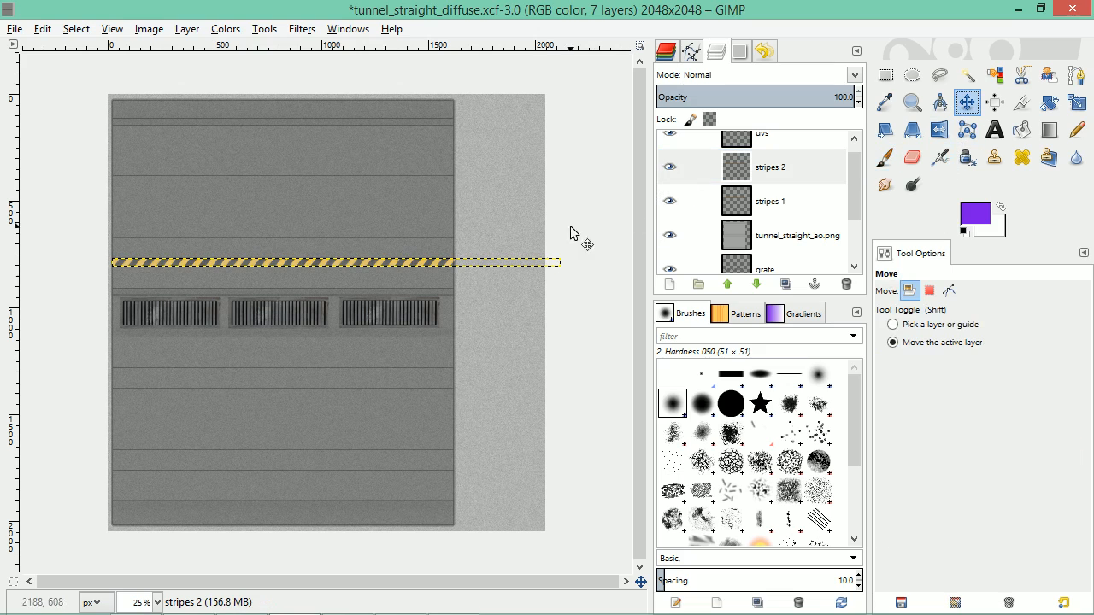
pyautogui.moveTo(480, 271); pyautogui.dragTo(477, 369)
pyautogui.scroll(6, 457, 375)
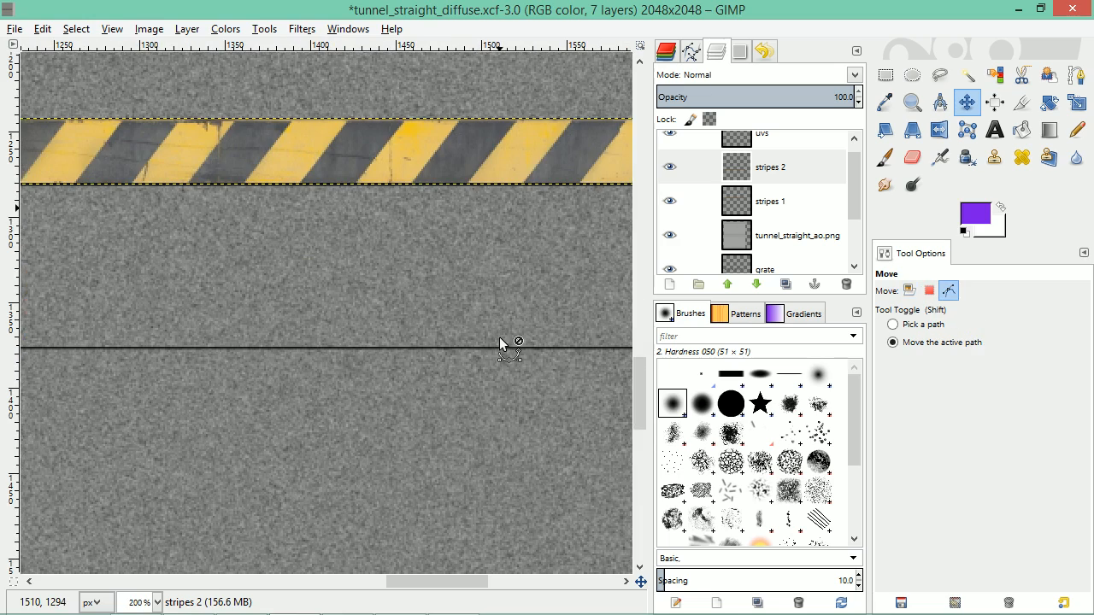
pyautogui.moveTo(437, 580); pyautogui.dragTo(479, 581)
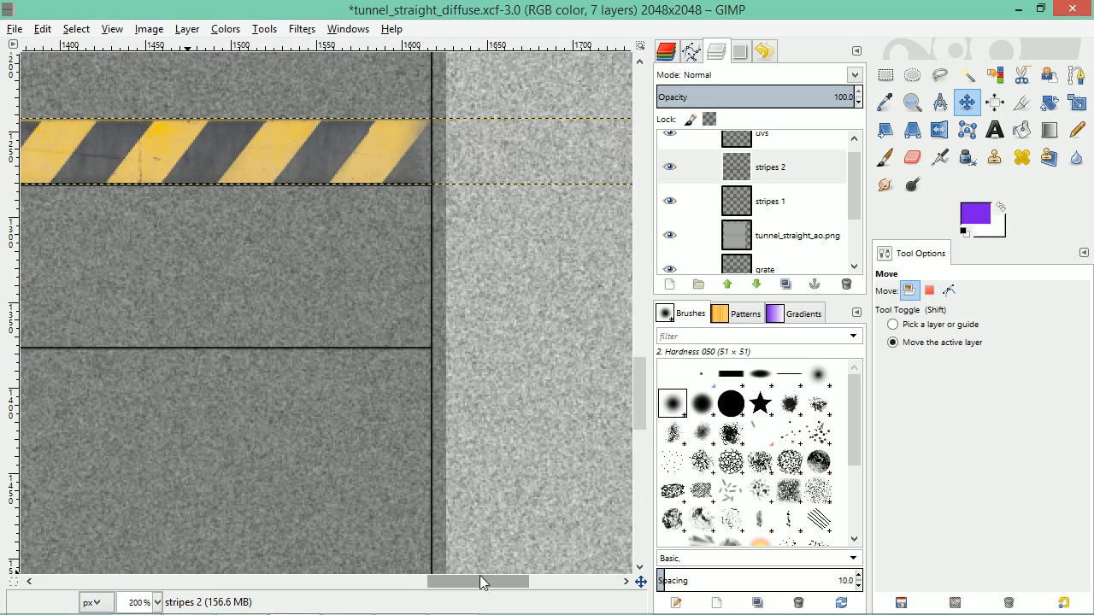
pyautogui.click(403, 151)
pyautogui.press('Right')
pyautogui.press('Right')
pyautogui.press('Right')
pyautogui.press('Right')
pyautogui.press('Right')
pyautogui.press('Right')
pyautogui.press('Right')
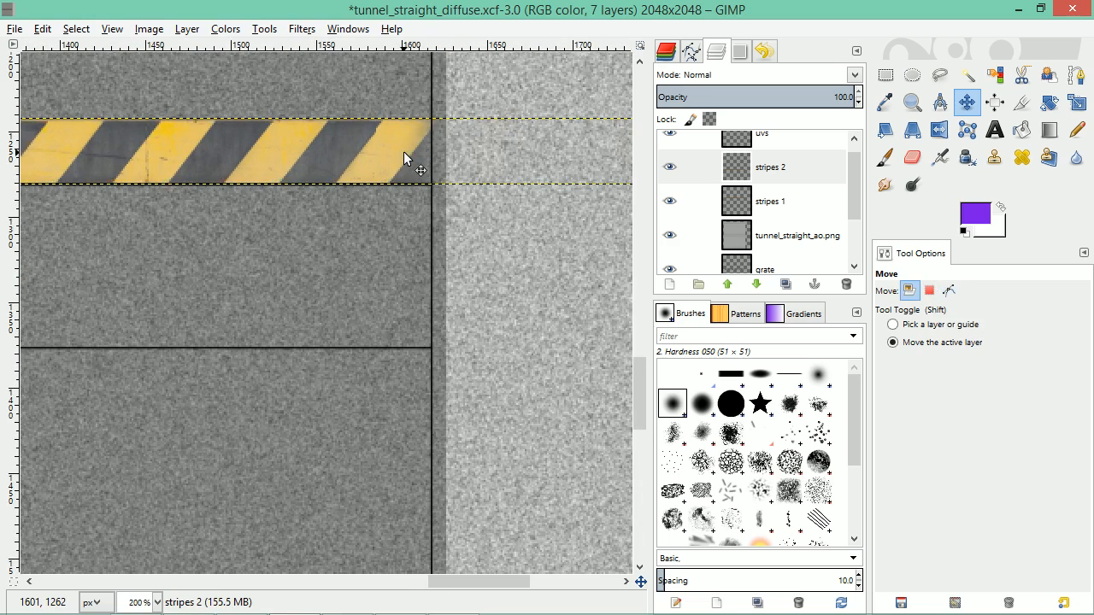
pyautogui.press('Right')
pyautogui.press('Right')
pyautogui.press('Left')
pyautogui.press('Left')
pyautogui.press('Left')
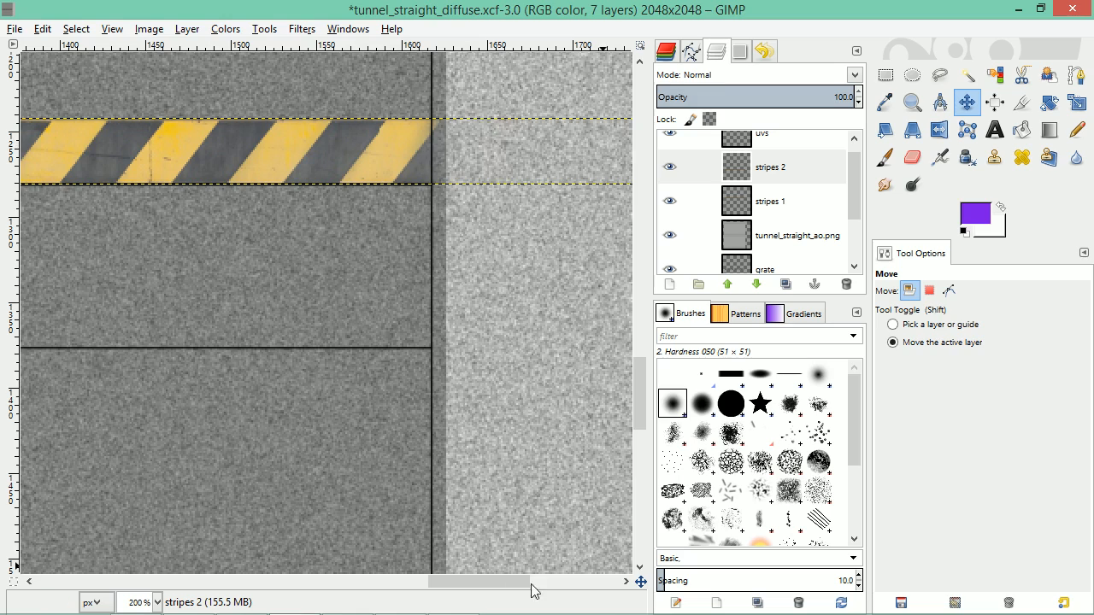
# Nudge the stripes 2 layer further right so its starting end sits just outside the UV border, and check the opposite end
pyautogui.moveTo(495, 584); pyautogui.dragTo(17, 571)
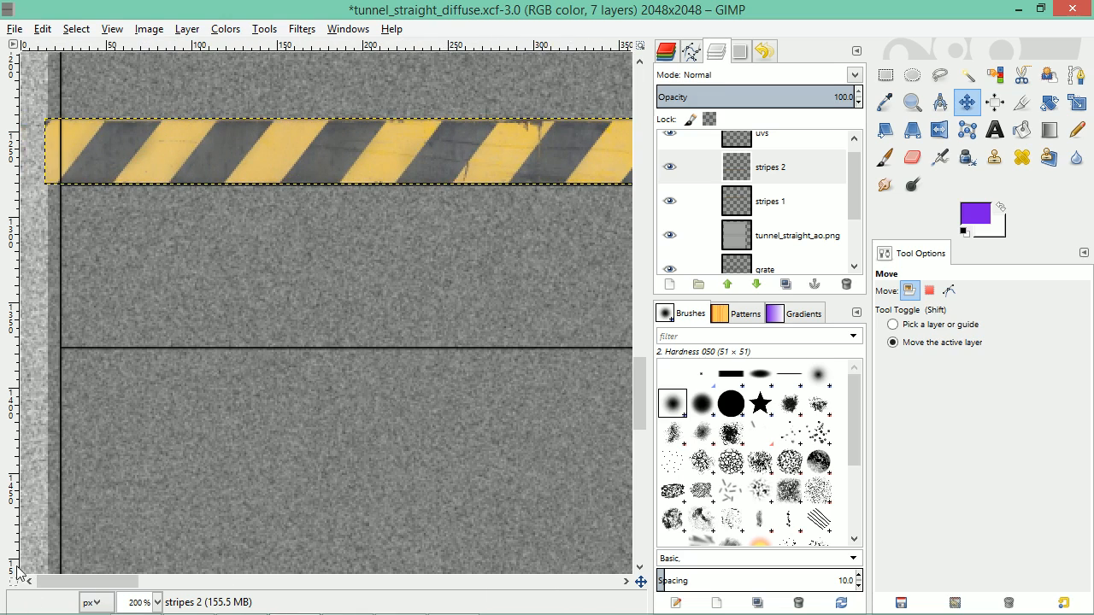
pyautogui.click(262, 142)
pyautogui.press('Right')
pyautogui.press('Right')
pyautogui.press('Right')
pyautogui.press('Right')
pyautogui.press('Right')
pyautogui.press('Right')
pyautogui.press('Right')
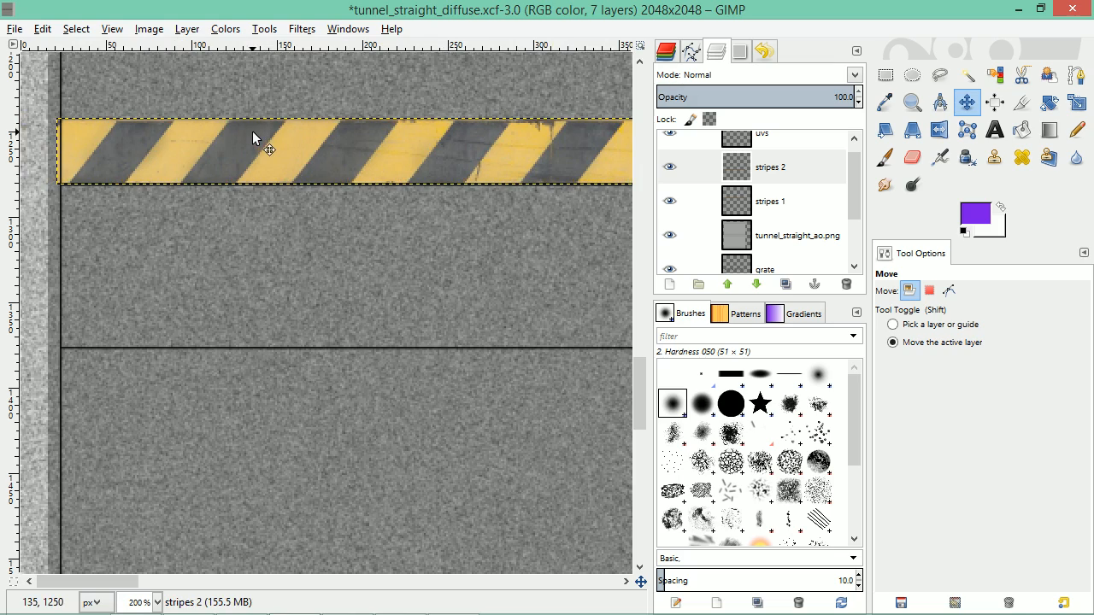
pyautogui.moveTo(102, 581); pyautogui.dragTo(515, 590)
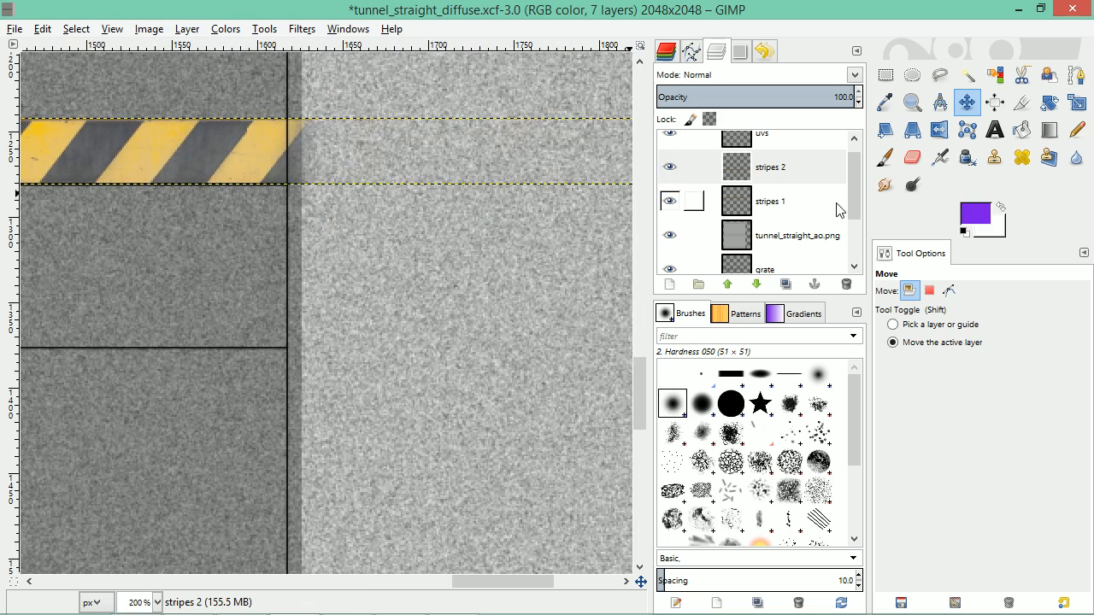
# Hide the uvs layer and export the texture over tunnel_straight_diffuse.png
pyautogui.scroll(1, 853, 189)
pyautogui.click(678, 150)
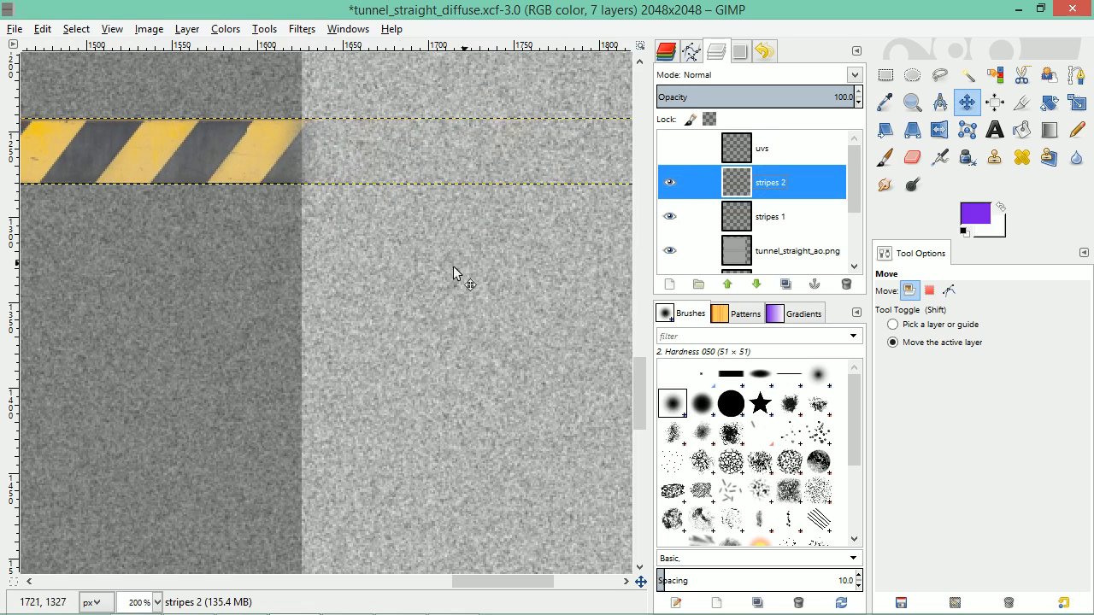
pyautogui.hotkey('ctrl', 'e')
# Switch to Blender, reload the diffuse image and inspect both hazard stripe rows inside the straight tunnel from several angles
pyautogui.hotkey('alt', 'Tab')
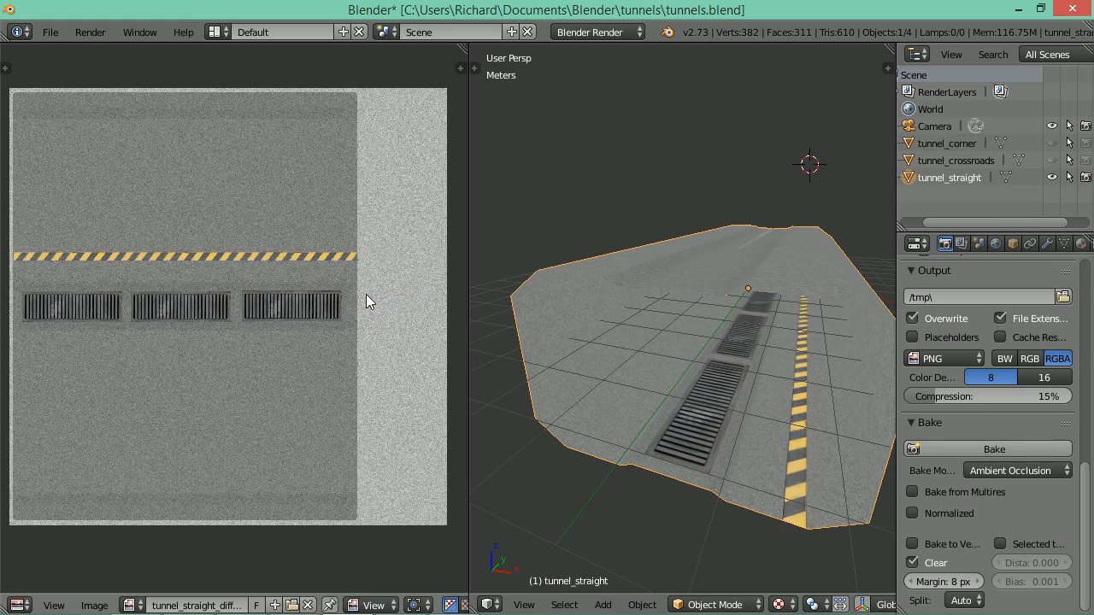
pyautogui.hotkey('alt', 'r')
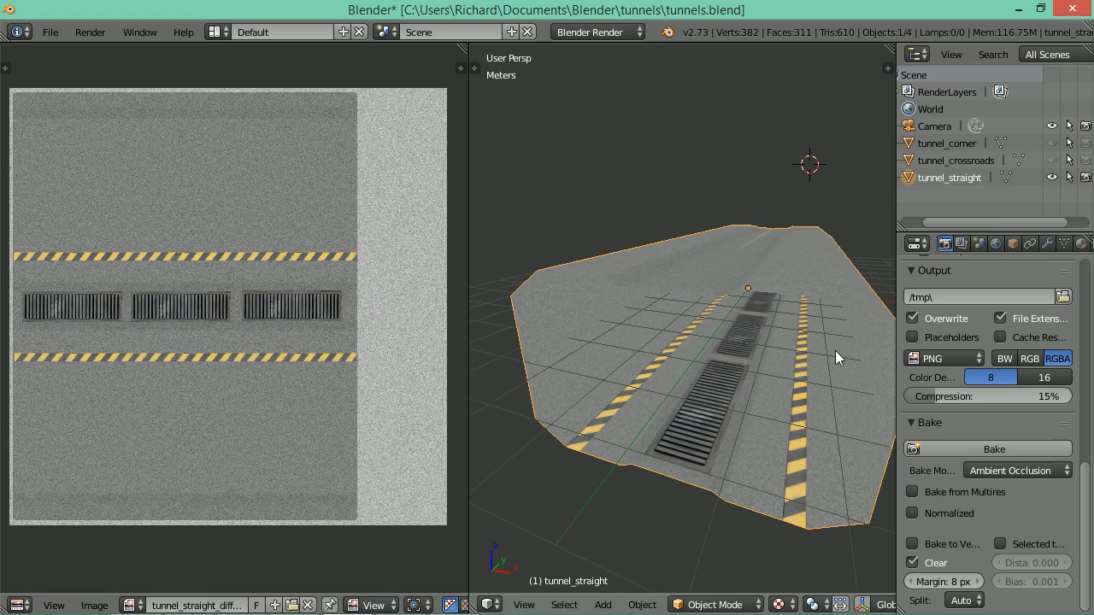
pyautogui.moveTo(787, 334); pyautogui.dragTo(564, 337)
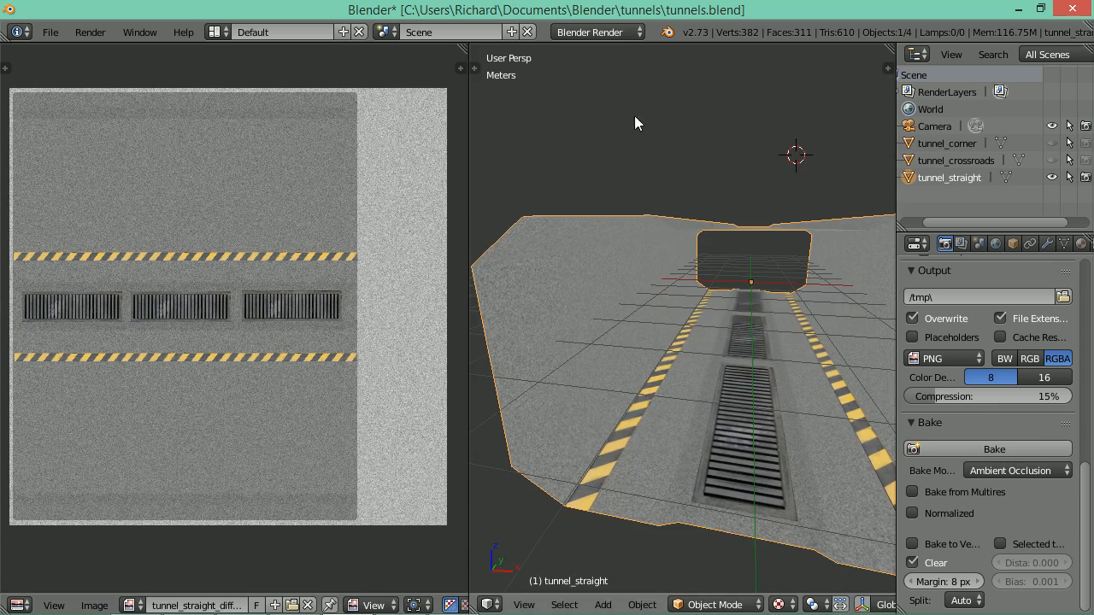
pyautogui.moveTo(635, 122); pyautogui.dragTo(687, 134)
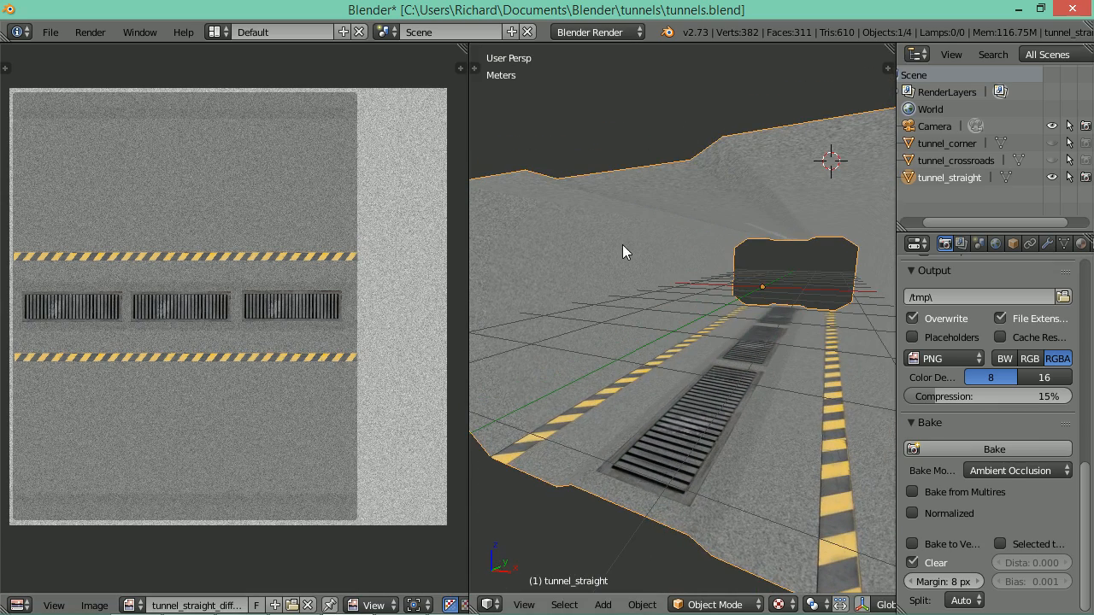
pyautogui.moveTo(703, 225); pyautogui.dragTo(511, 257)
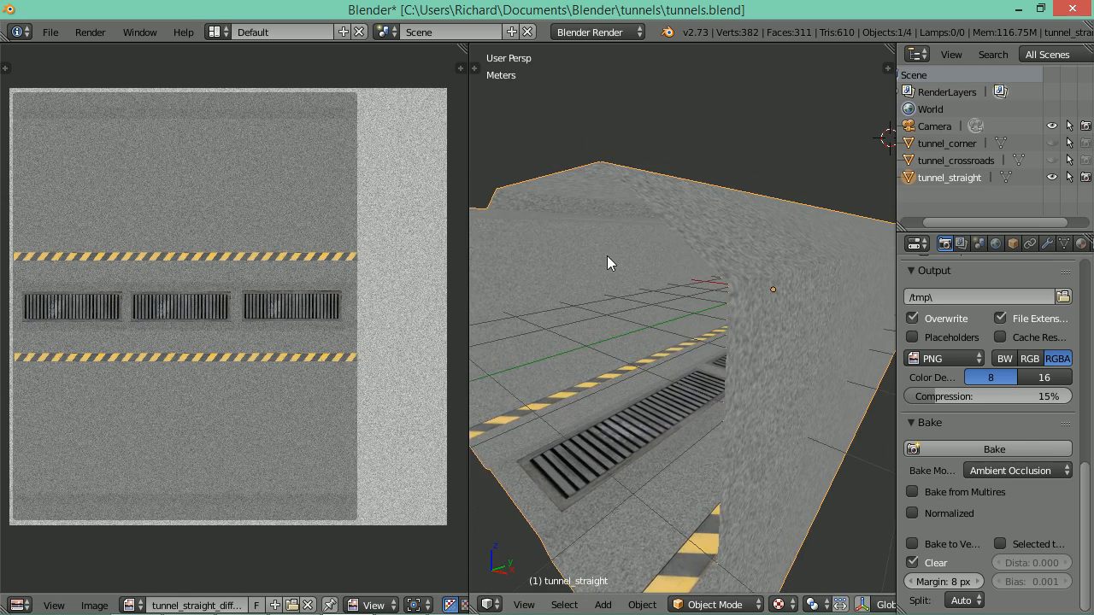
pyautogui.moveTo(606, 257); pyautogui.dragTo(657, 270)
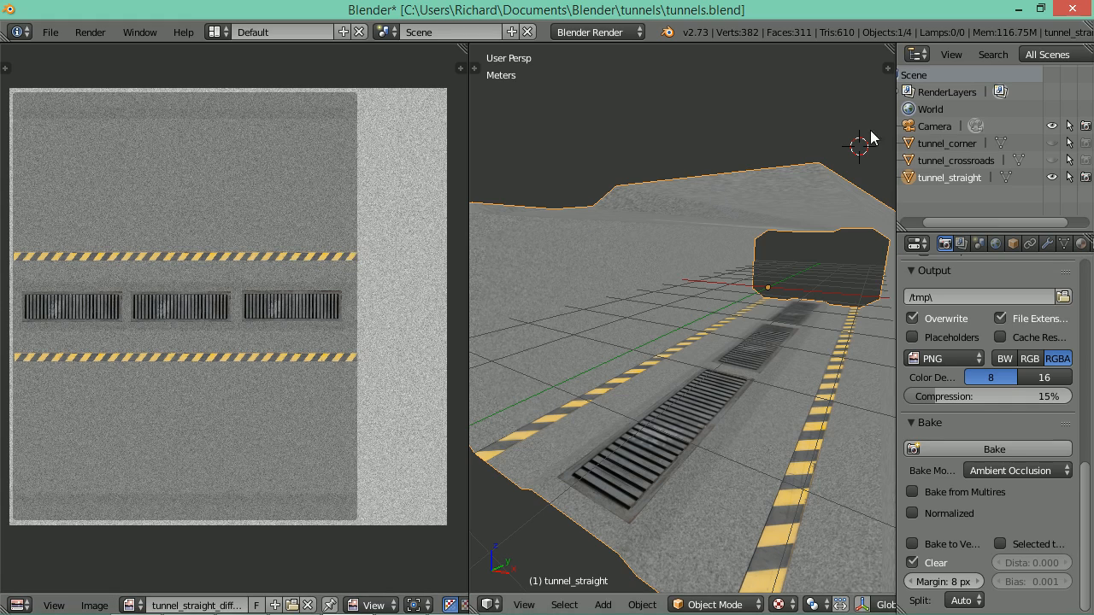
# Return to GIMP, bring the whole texture into view and show the uvs and colour ref layers again
pyautogui.click(1020, 10)
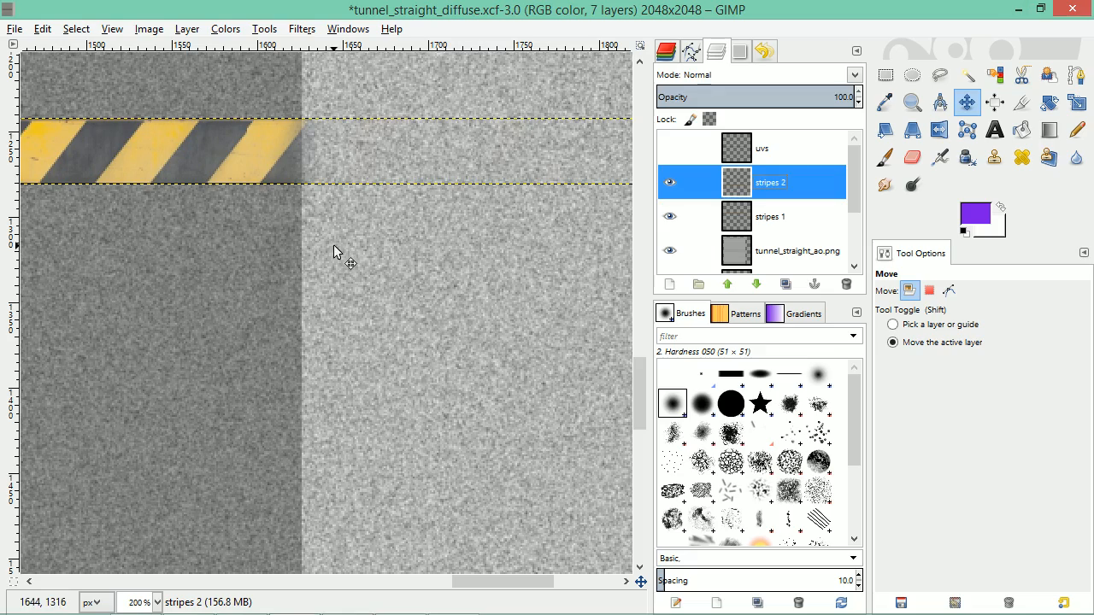
pyautogui.scroll(-6, 333, 251)
pyautogui.scroll(1, 335, 238)
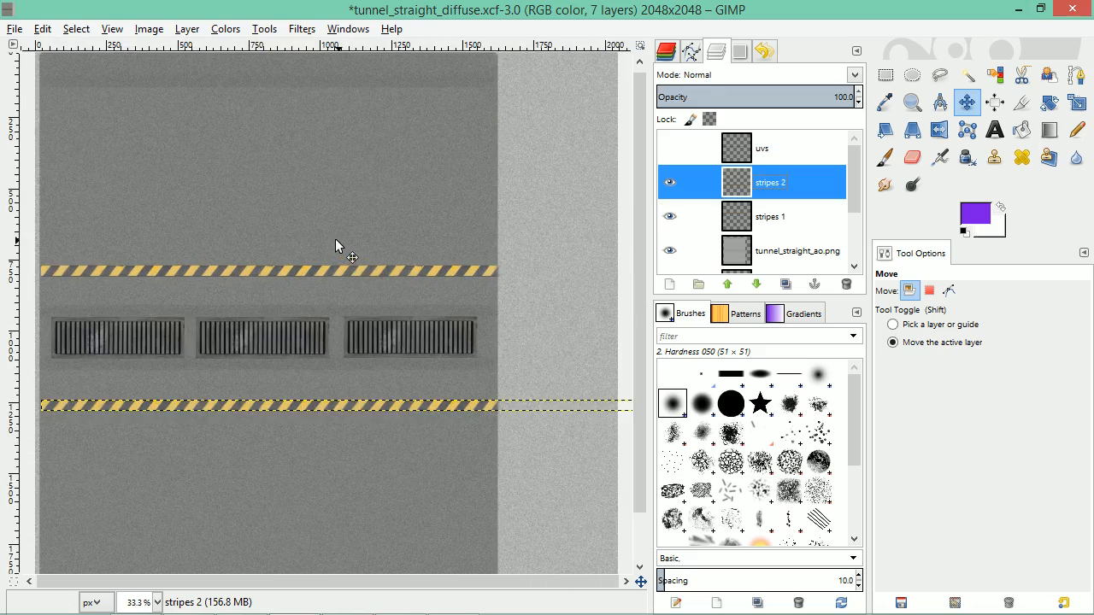
pyautogui.scroll(-1, 335, 238)
pyautogui.click(669, 148)
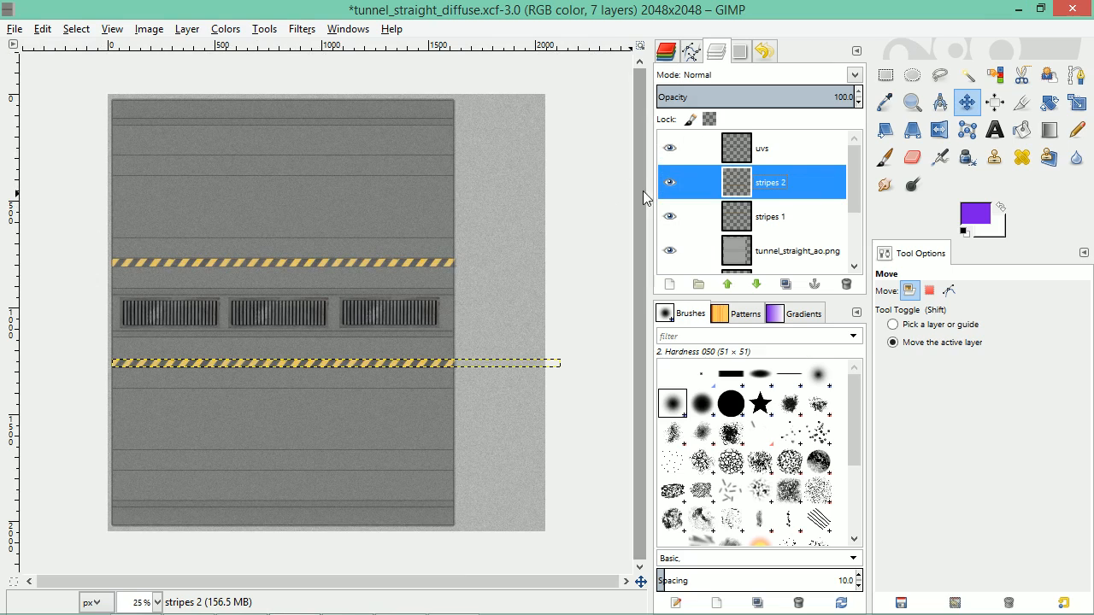
pyautogui.moveTo(851, 195); pyautogui.dragTo(857, 249)
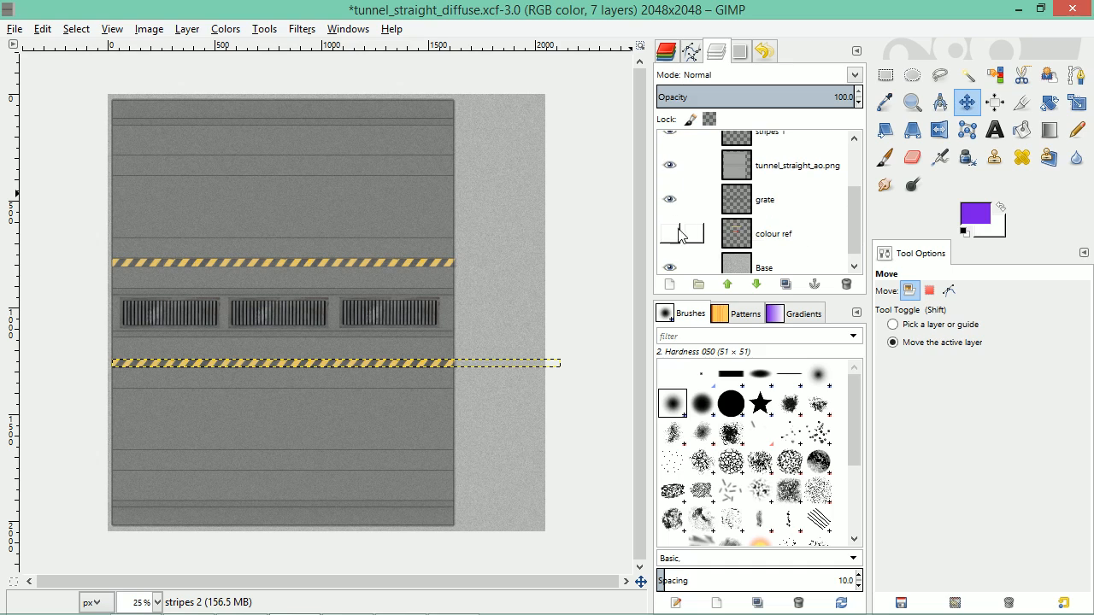
pyautogui.click(667, 234)
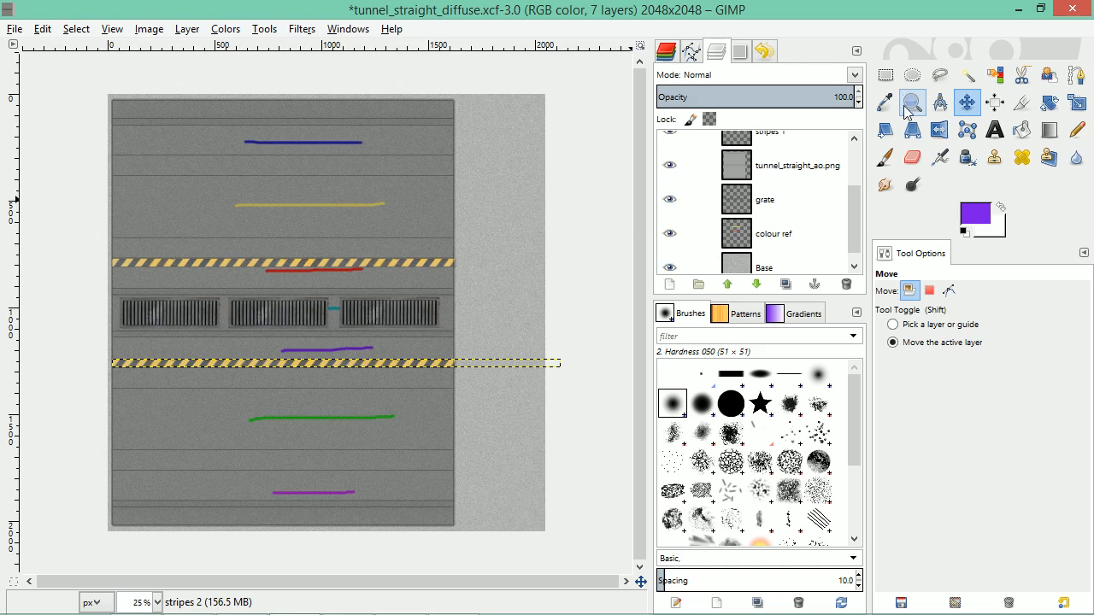
# Create a transparent 2048 by 2048 px layer named walls directly above the stripes 2 layer
pyautogui.moveTo(857, 232); pyautogui.dragTo(858, 175)
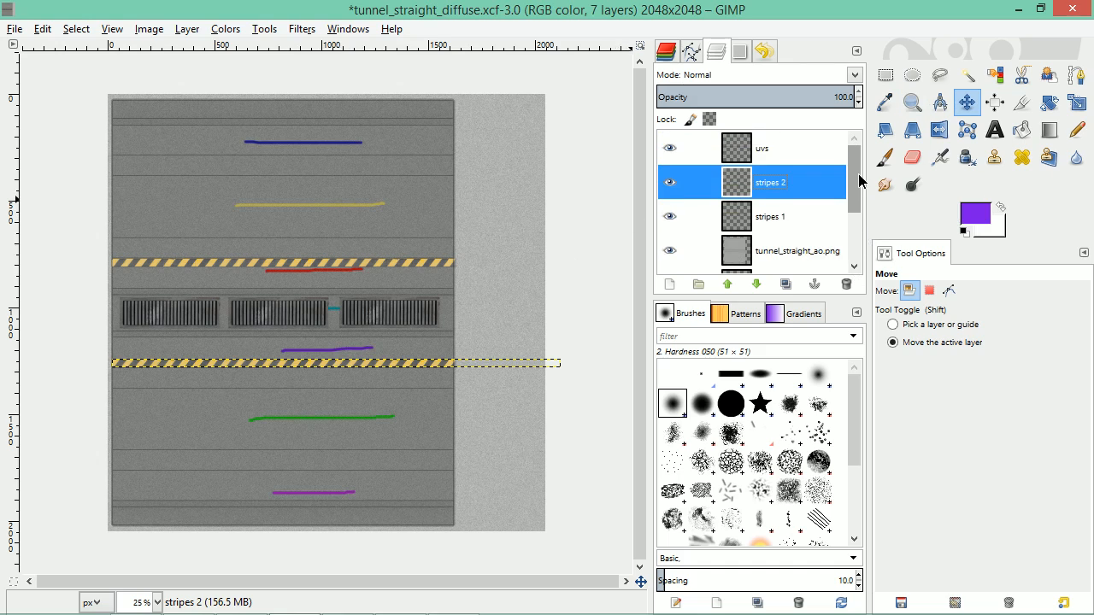
pyautogui.click(668, 285)
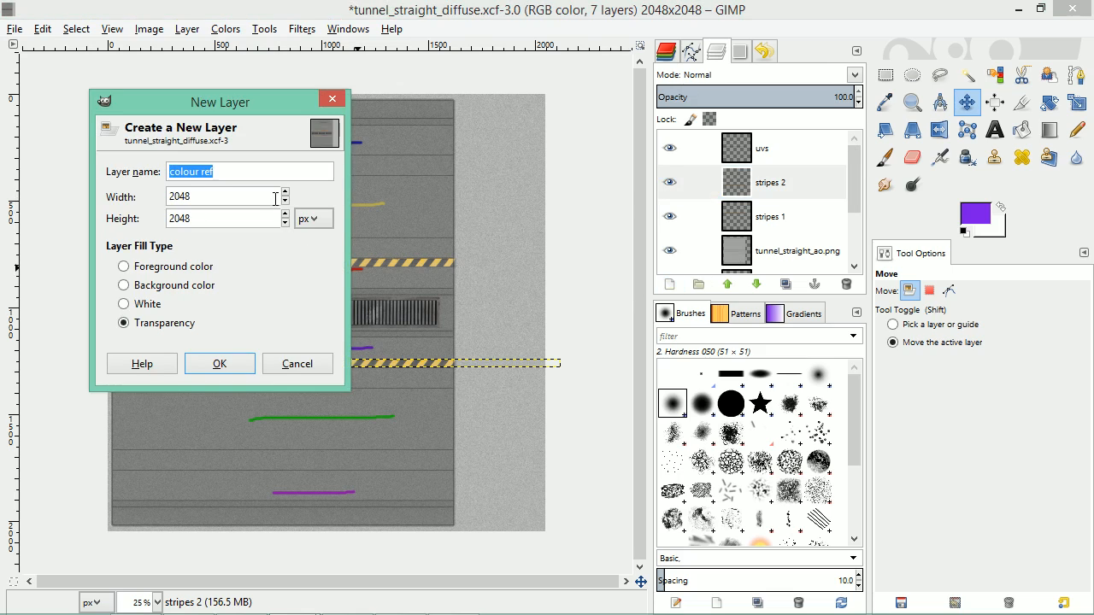
pyautogui.write('walls')
pyautogui.press('Return')
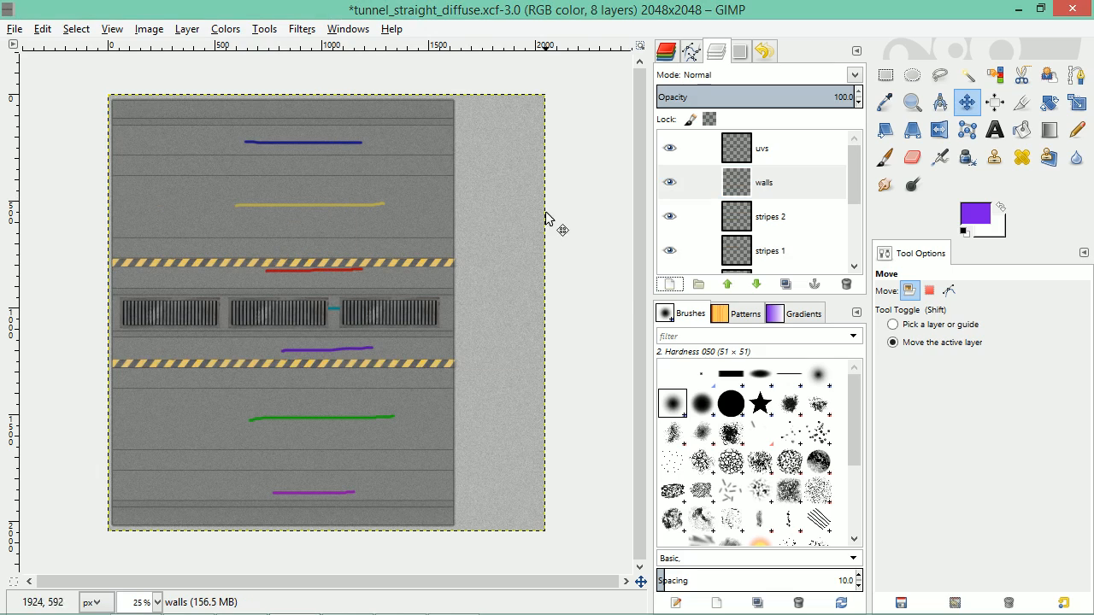
pyautogui.click(785, 186)
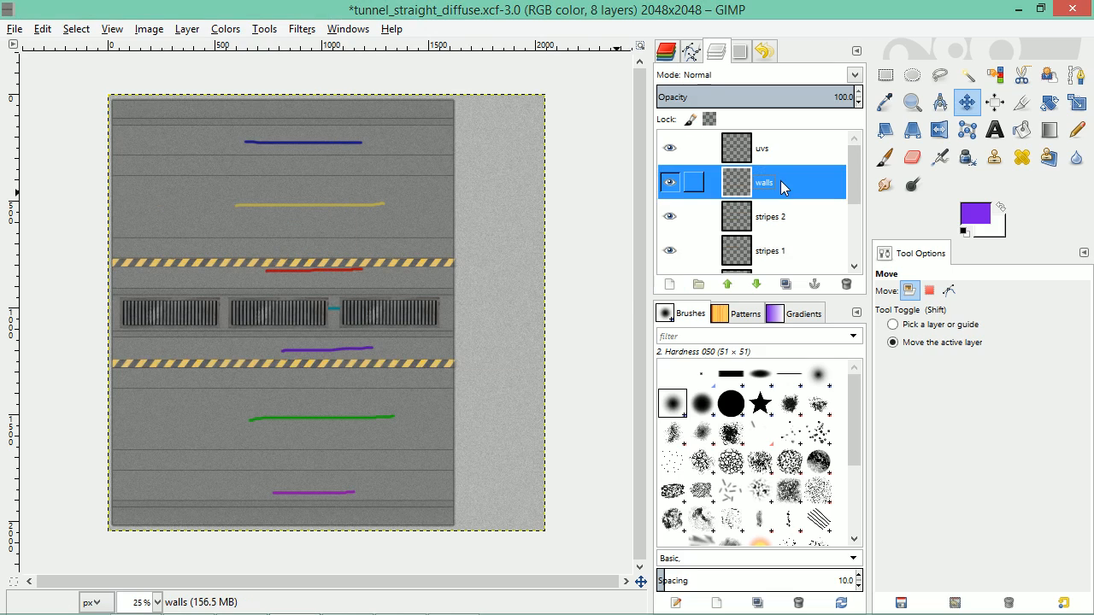
# Change the foreground color to light blue, 17bbe8
pyautogui.click(972, 221)
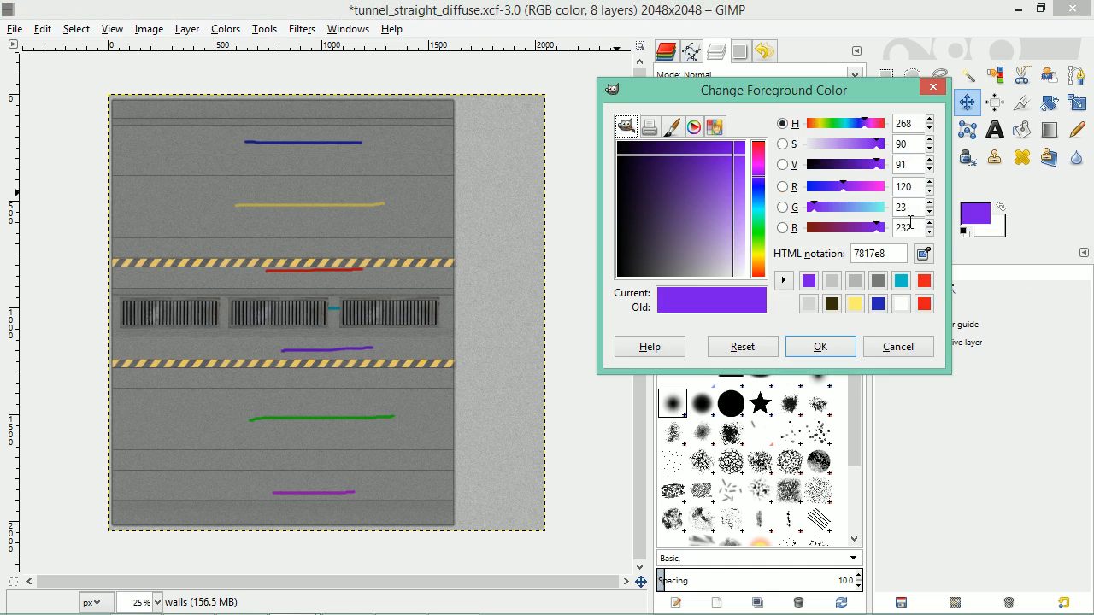
pyautogui.click(855, 128)
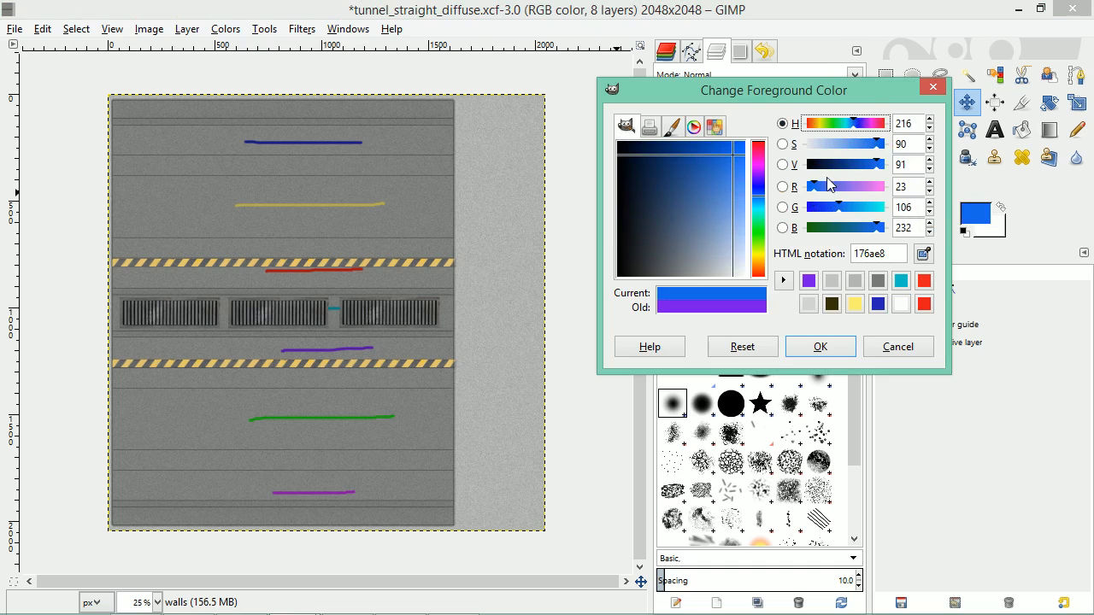
pyautogui.moveTo(841, 219); pyautogui.dragTo(867, 220)
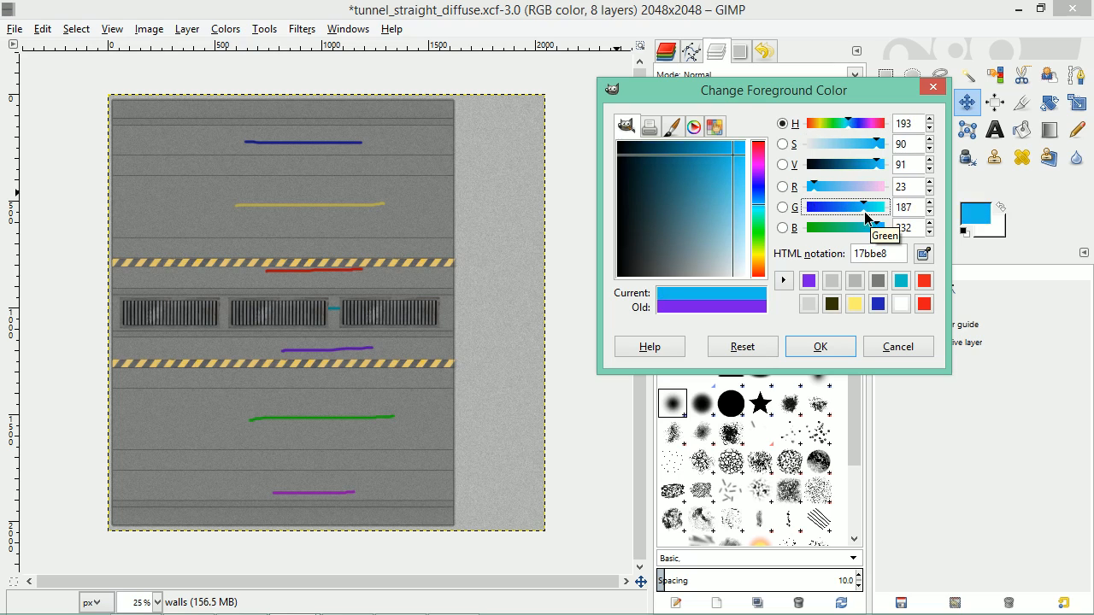
pyautogui.click(820, 346)
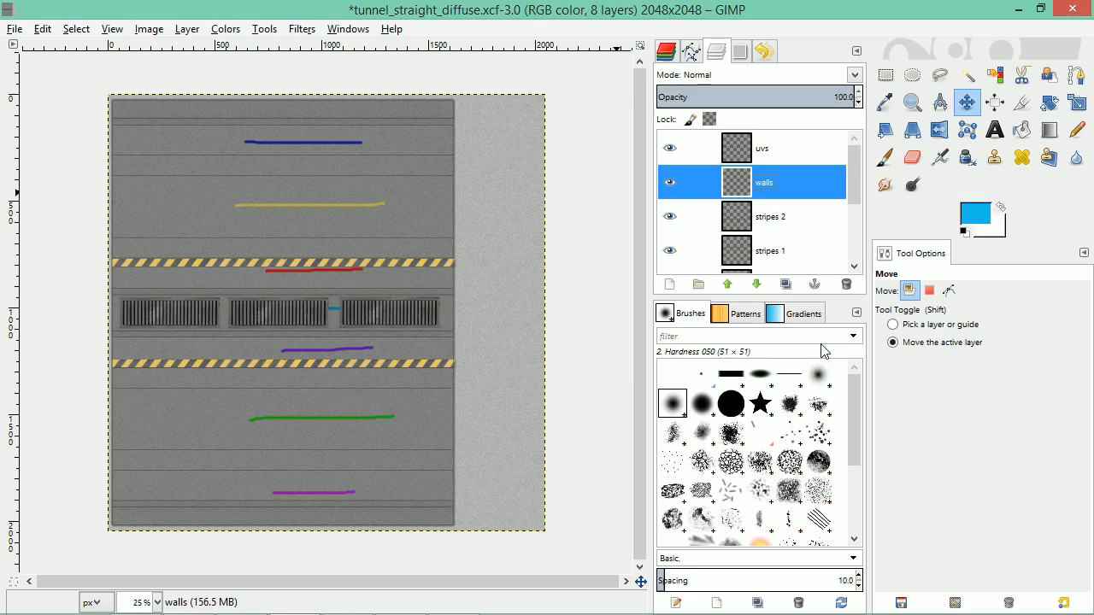
# Make a rectangular selection of about 1797 by 252 px across the yellow-marked wall panel, with edges feathered at radius 8
pyautogui.click(885, 75)
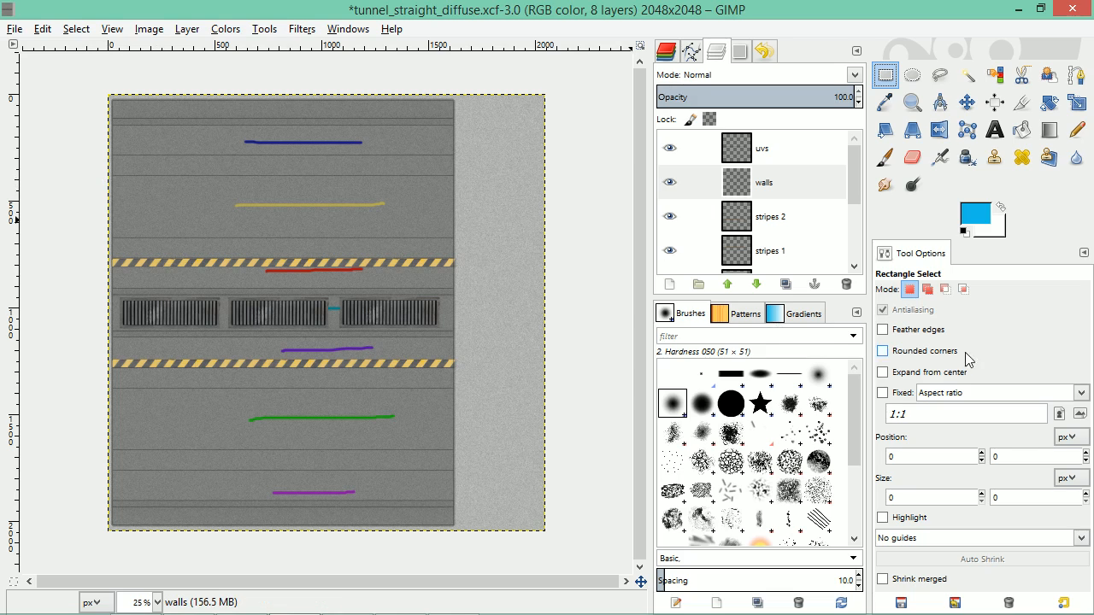
pyautogui.click(919, 332)
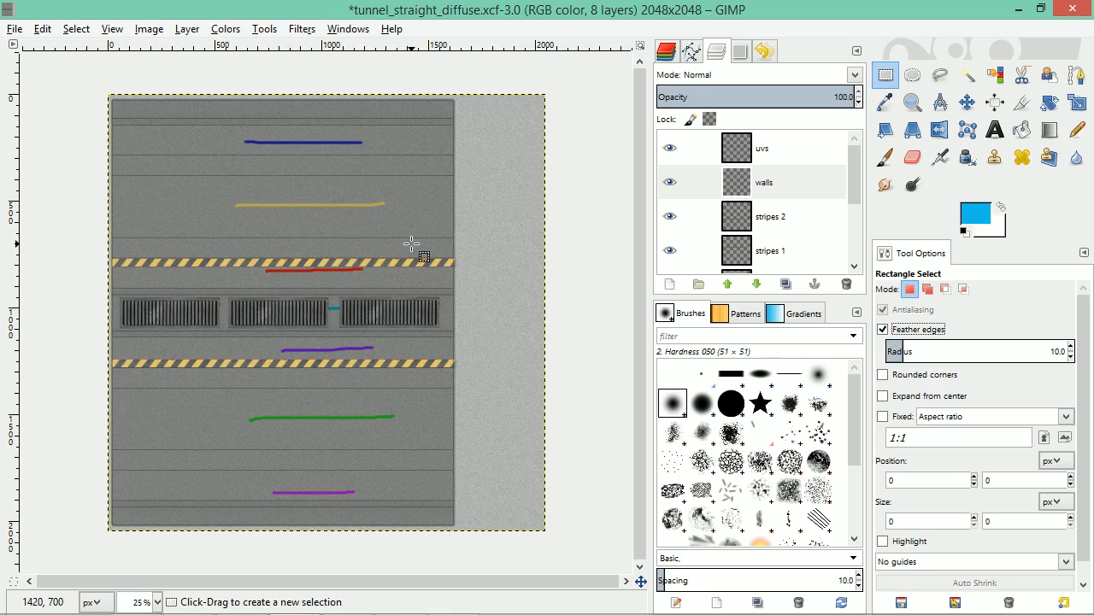
pyautogui.click(1070, 358)
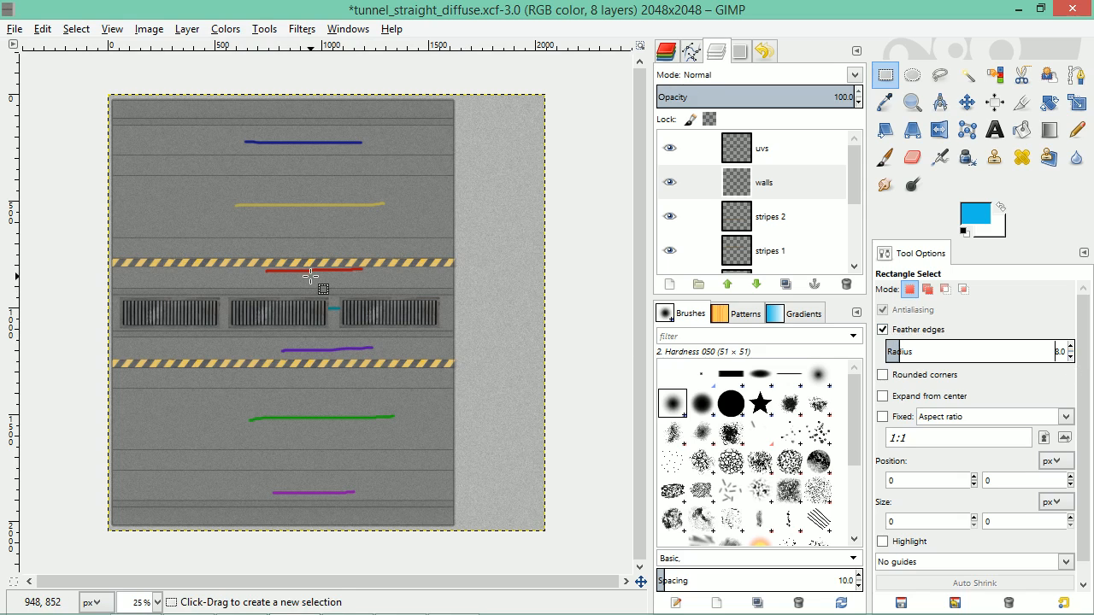
pyautogui.scroll(1, 308, 275)
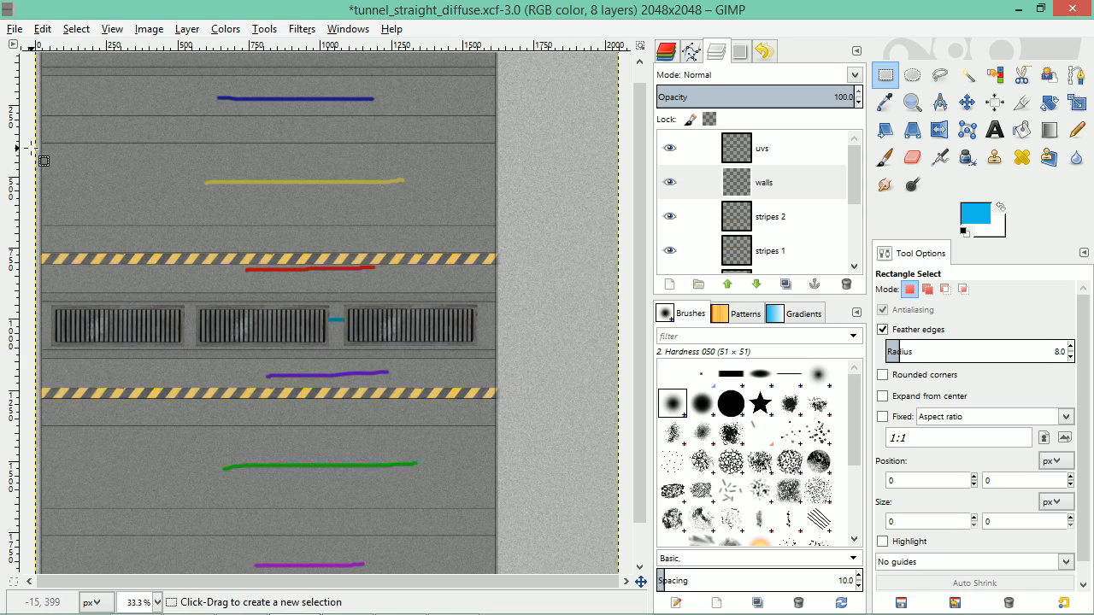
pyautogui.moveTo(28, 150); pyautogui.dragTo(537, 220)
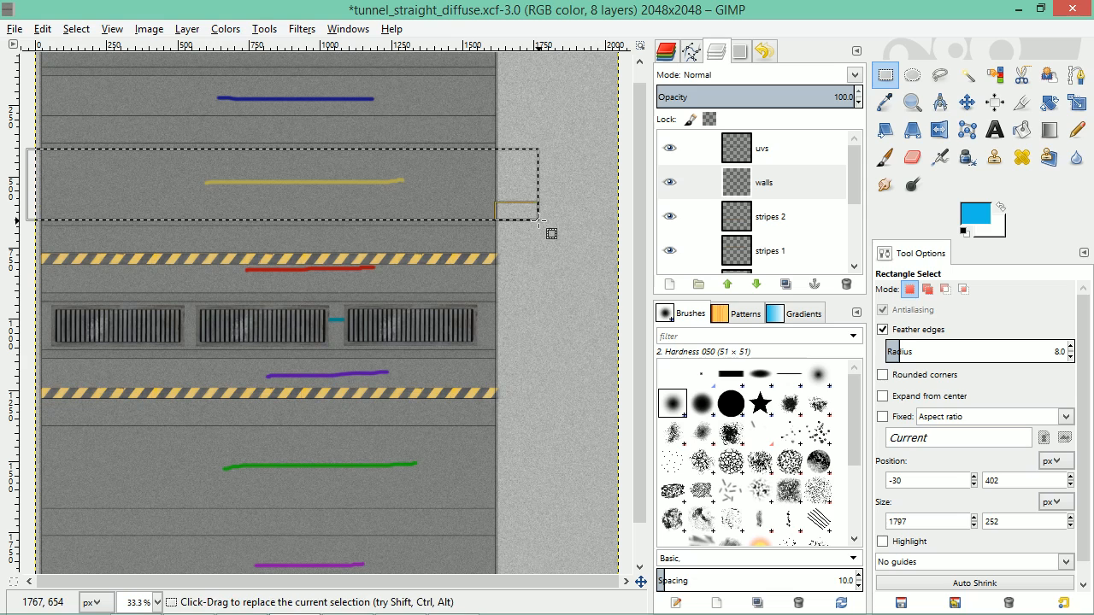
# Fill the selected wall band with blue using the Paintbrush at size 292.95, and check the band's edges up close
pyautogui.click(885, 157)
pyautogui.moveTo(280, 188)
pyautogui.mouseDown()
pyautogui.moveTo(317, 169)
pyautogui.moveTo(200, 227)
pyautogui.mouseUp()
pyautogui.moveTo(259, 195)
pyautogui.mouseDown()
pyautogui.moveTo(188, 205)
pyautogui.moveTo(170, 193)
pyautogui.moveTo(128, 213)
pyautogui.mouseUp()
pyautogui.moveTo(894, 372); pyautogui.dragTo(929, 372)
pyautogui.moveTo(197, 205)
pyautogui.mouseDown()
pyautogui.moveTo(24, 183)
pyautogui.moveTo(313, 200)
pyautogui.moveTo(569, 183)
pyautogui.mouseUp()
pyautogui.moveTo(76, 228)
pyautogui.mouseDown()
pyautogui.moveTo(659, 171)
pyautogui.moveTo(139, 166)
pyautogui.moveTo(22, 147)
pyautogui.moveTo(645, 151)
pyautogui.moveTo(91, 142)
pyautogui.moveTo(454, 121)
pyautogui.mouseUp()
pyautogui.keyDown('ctrl'); pyautogui.scroll(4, 465, 123); pyautogui.keyUp('ctrl')
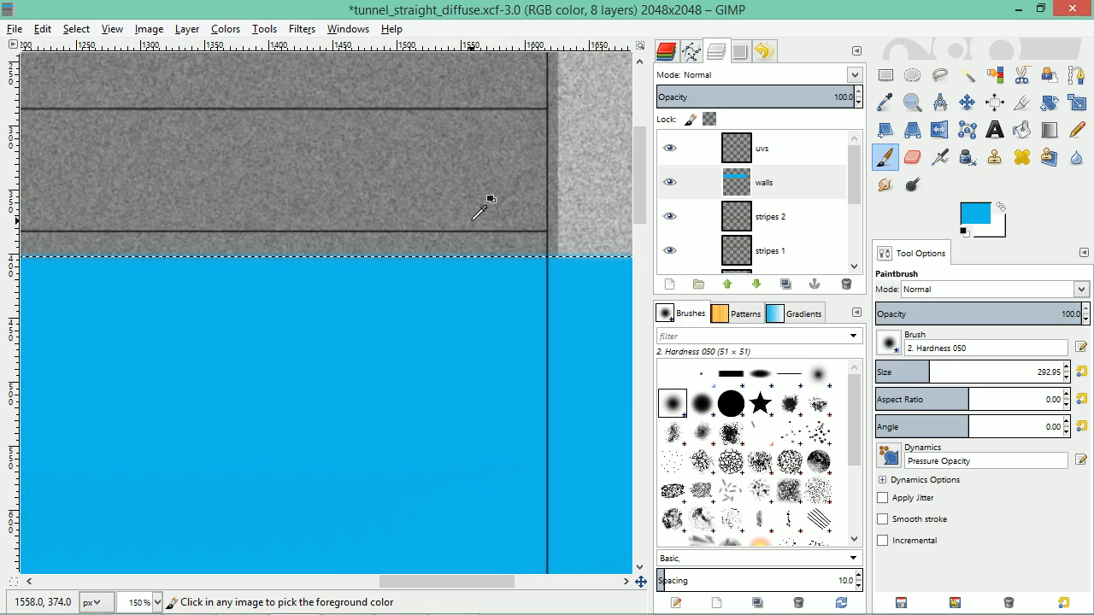
pyautogui.keyDown('ctrl'); pyautogui.scroll(1, 474, 217); pyautogui.keyUp('ctrl')
pyautogui.keyDown('ctrl'); pyautogui.scroll(-4, 474, 217); pyautogui.keyUp('ctrl')
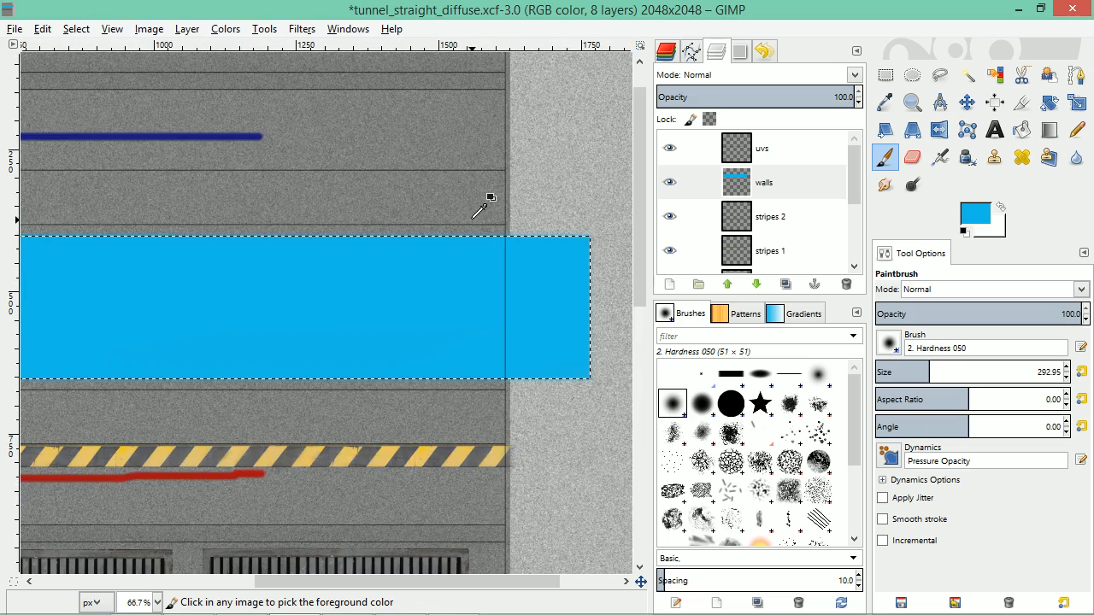
# Undo the blue brush strokes and the wall band selection
pyautogui.hotkey('ctrl', 'z')
pyautogui.hotkey('ctrl', 'z')
pyautogui.hotkey('ctrl', 'z')
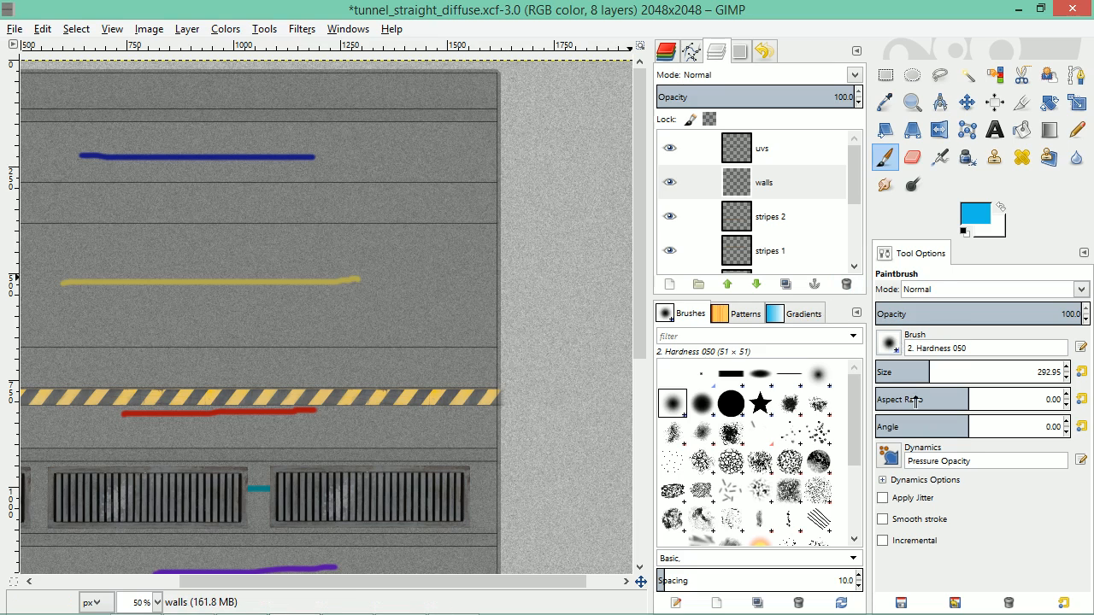
# Set the selection's feather radius to 14 and reselect the yellow-marked wall panel with a band of about 1755 by 243 px
pyautogui.click(886, 77)
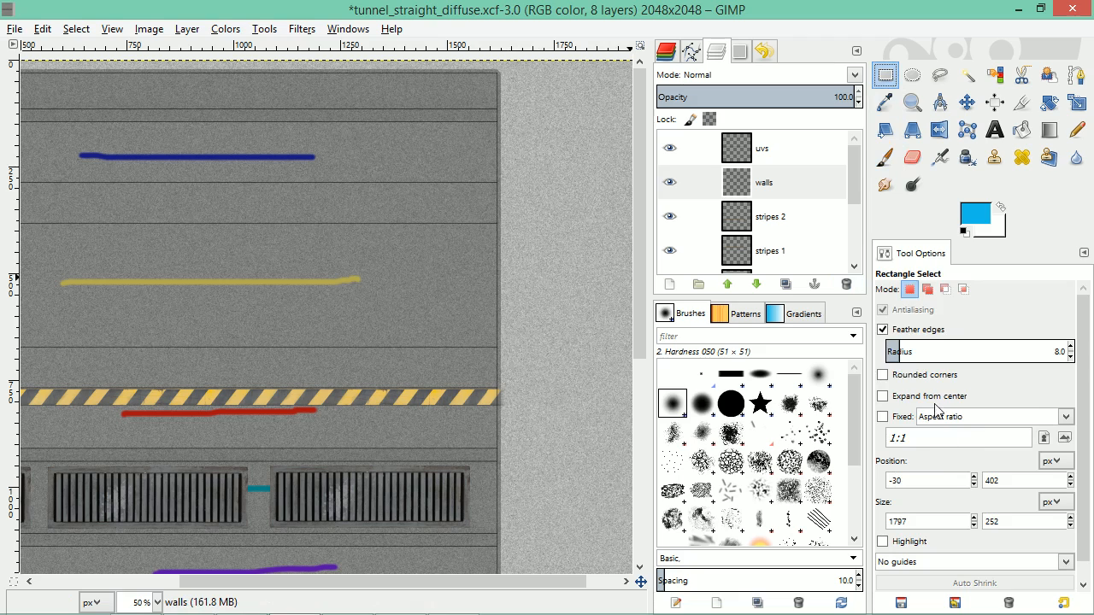
pyautogui.click(1071, 347)
pyautogui.click(1071, 347)
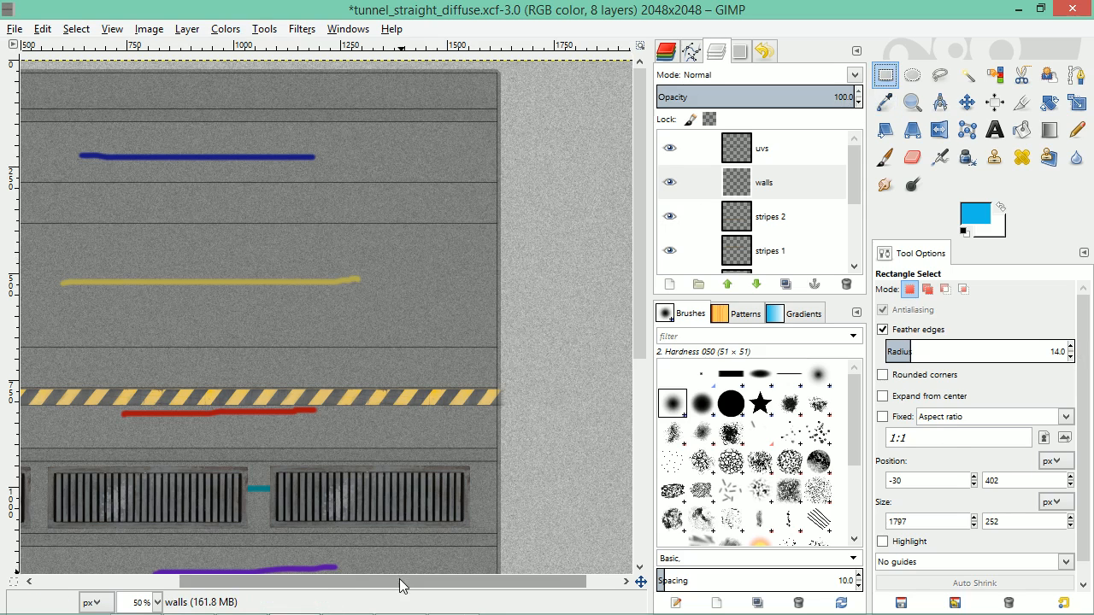
pyautogui.moveTo(401, 584); pyautogui.dragTo(250, 586)
pyautogui.scroll(-1, 363, 243)
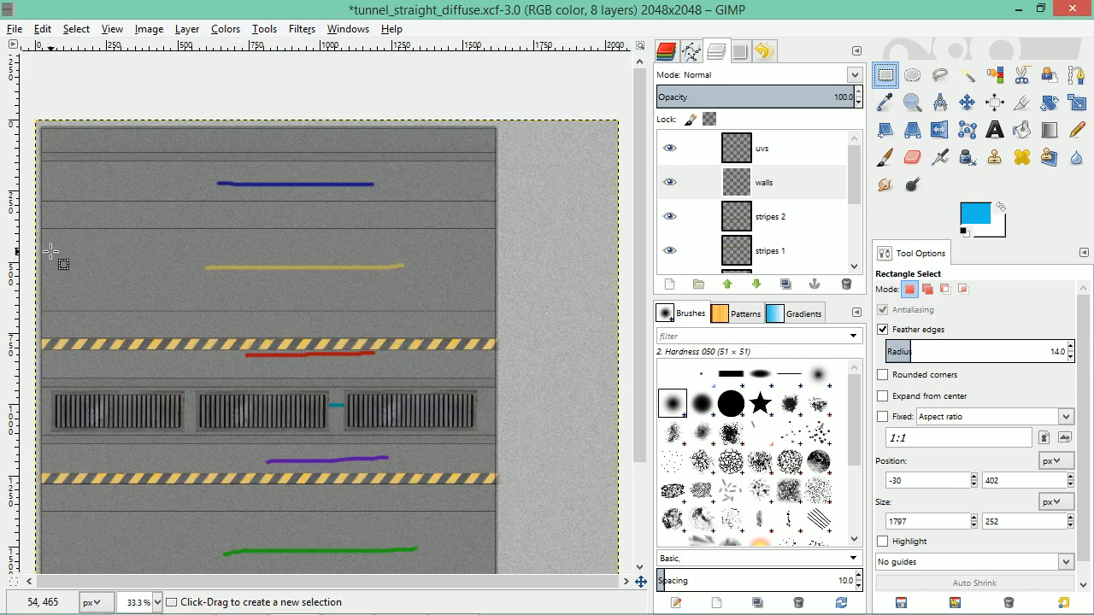
pyautogui.moveTo(31, 235)
pyautogui.mouseDown()
pyautogui.moveTo(179, 271)
pyautogui.moveTo(531, 303)
pyautogui.mouseUp()
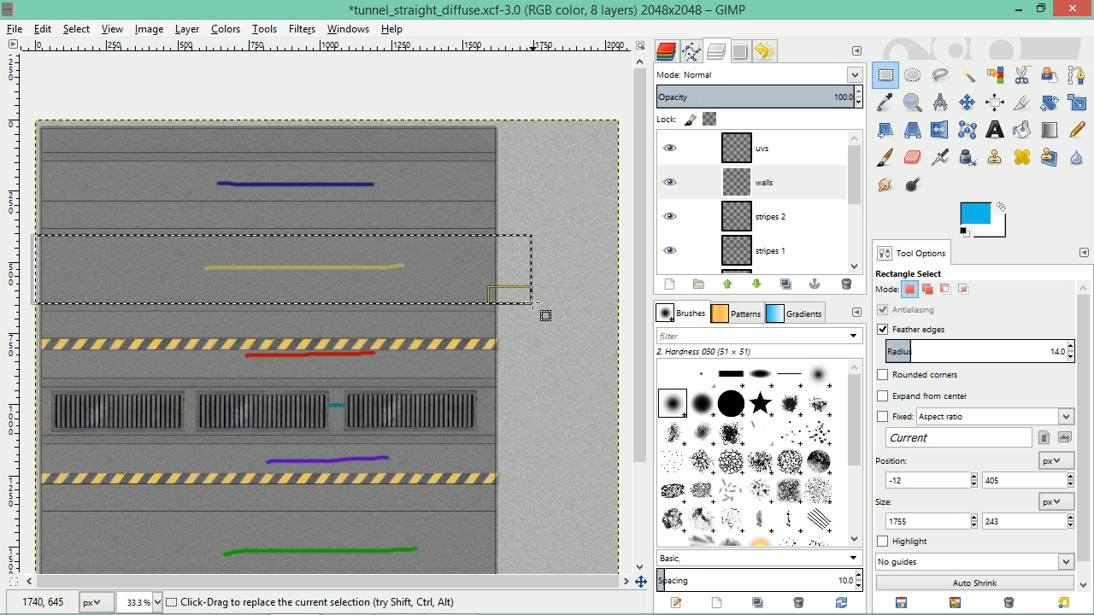
# Paint the whole reselected wall band blue on the walls layer and inspect its softened edges
pyautogui.click(884, 157)
pyautogui.moveTo(404, 280)
pyautogui.mouseDown()
pyautogui.moveTo(540, 242)
pyautogui.moveTo(348, 290)
pyautogui.moveTo(325, 286)
pyautogui.moveTo(363, 239)
pyautogui.moveTo(330, 249)
pyautogui.moveTo(324, 214)
pyautogui.moveTo(66, 305)
pyautogui.moveTo(59, 224)
pyautogui.moveTo(43, 293)
pyautogui.moveTo(598, 273)
pyautogui.moveTo(547, 256)
pyautogui.mouseUp()
pyautogui.keyDown('ctrl'); pyautogui.scroll(3, 427, 221); pyautogui.keyUp('ctrl')
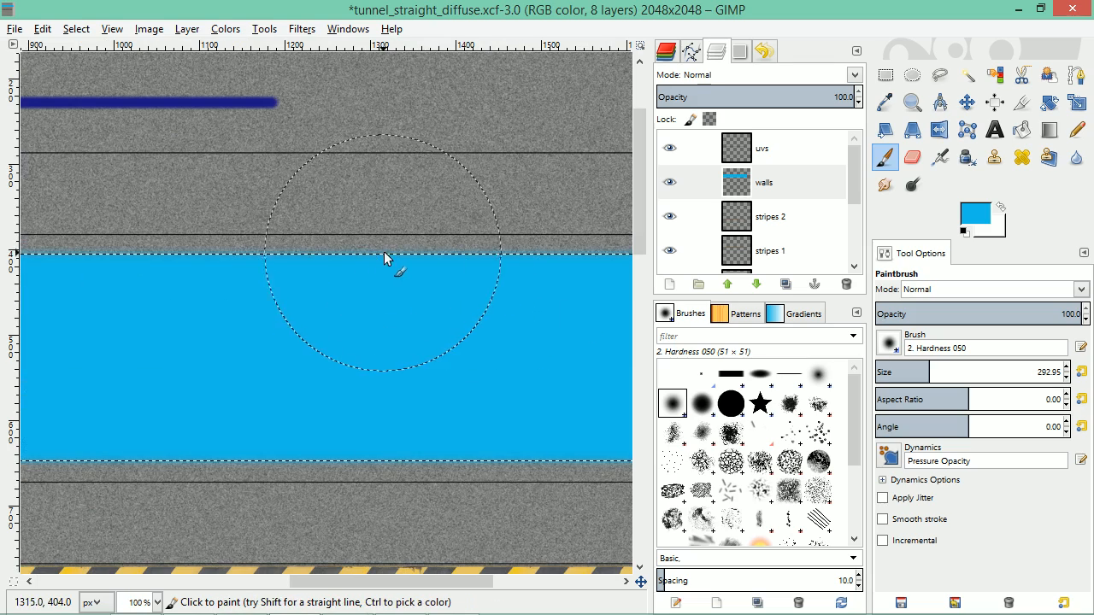
pyautogui.keyDown('ctrl'); pyautogui.scroll(-3, 393, 235); pyautogui.keyUp('ctrl')
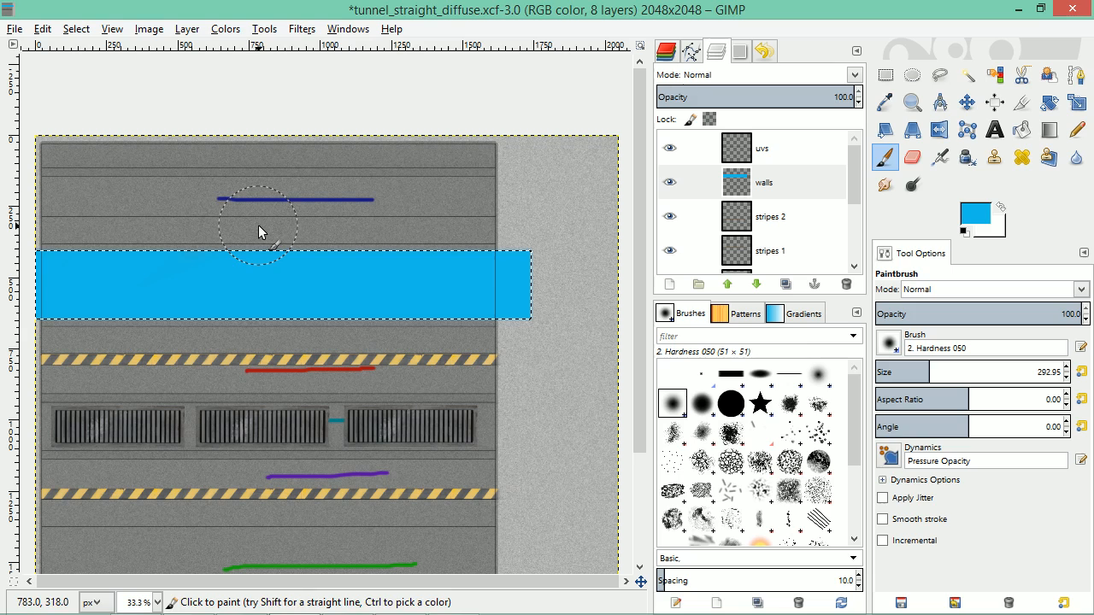
# Hide the uvs and colour ref layers and export the texture over tunnel_straight_diffuse.png
pyautogui.click(669, 148)
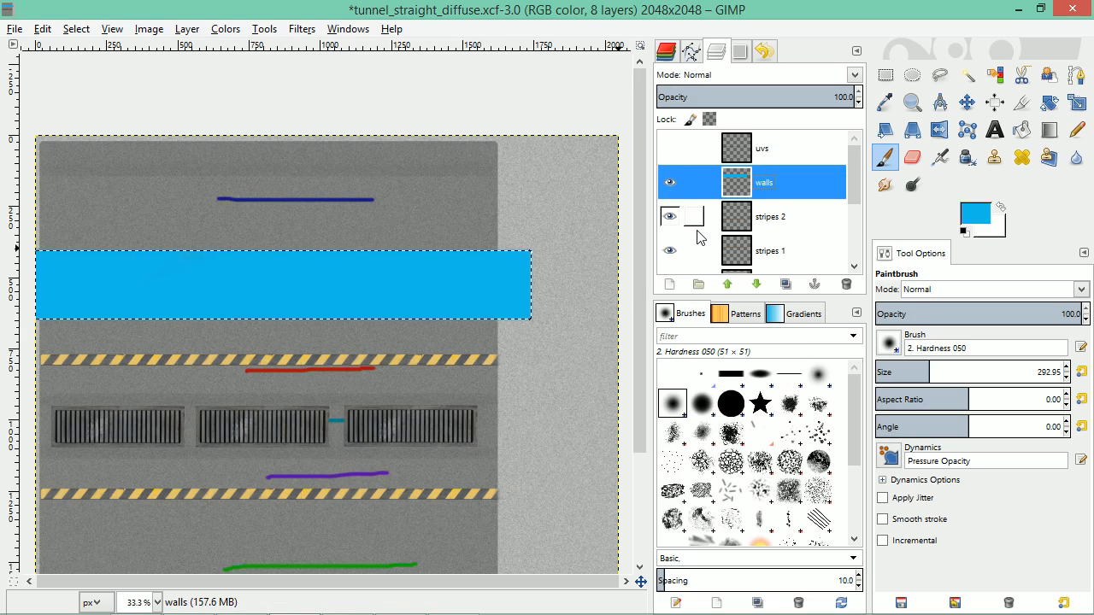
pyautogui.scroll(-4, 698, 238)
pyautogui.click(669, 249)
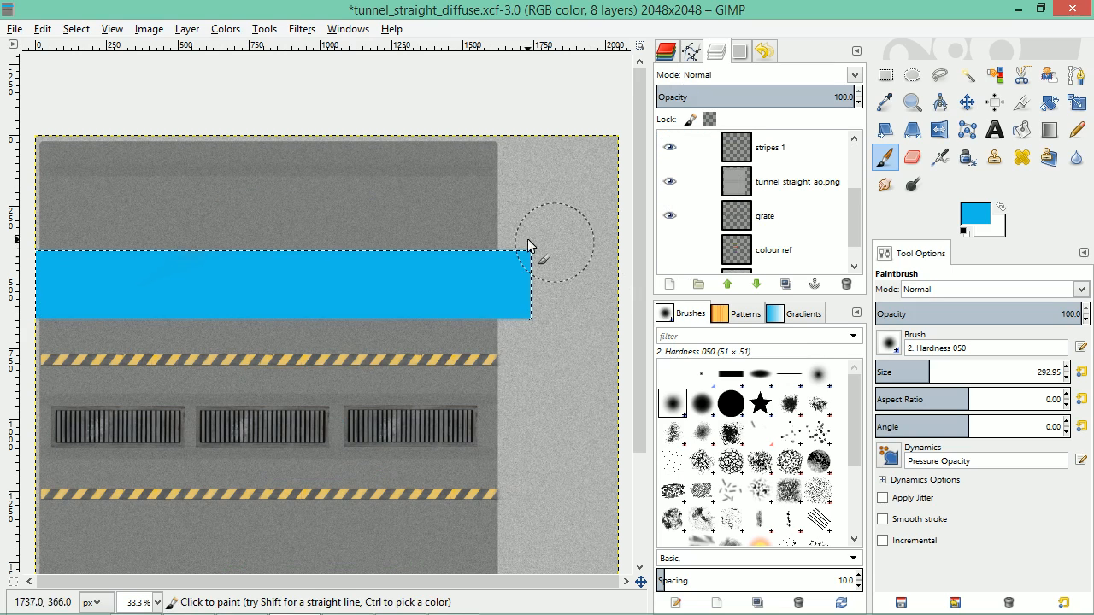
pyautogui.hotkey('ctrl', 'e')
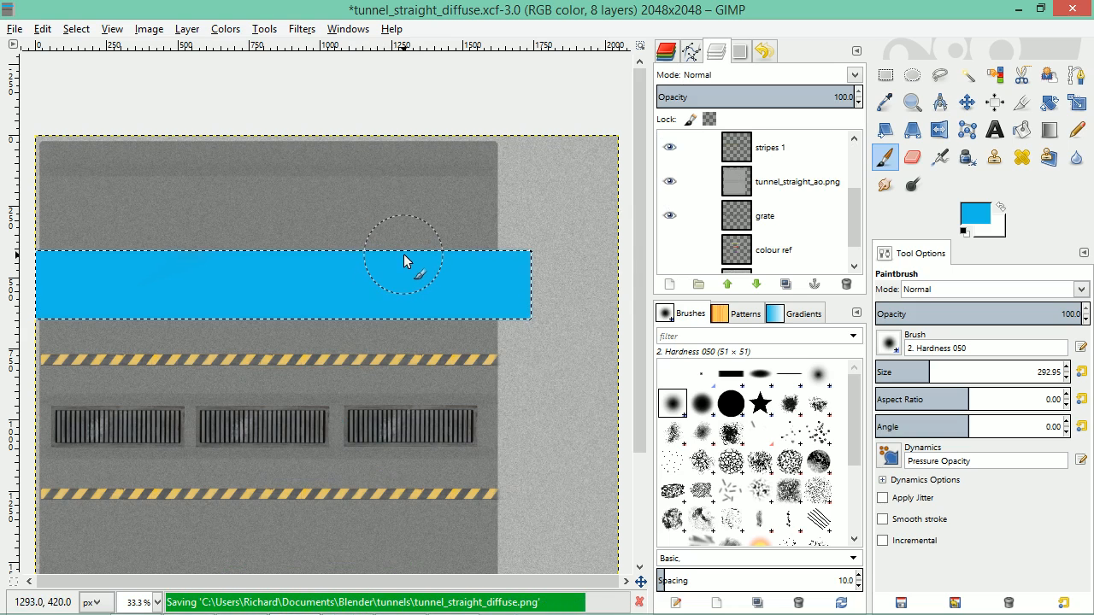
# Switch to Blender, reload the diffuse image and orbit to inspect the blue band on the straight tunnel's wall
pyautogui.hotkey('alt', 'Tab')
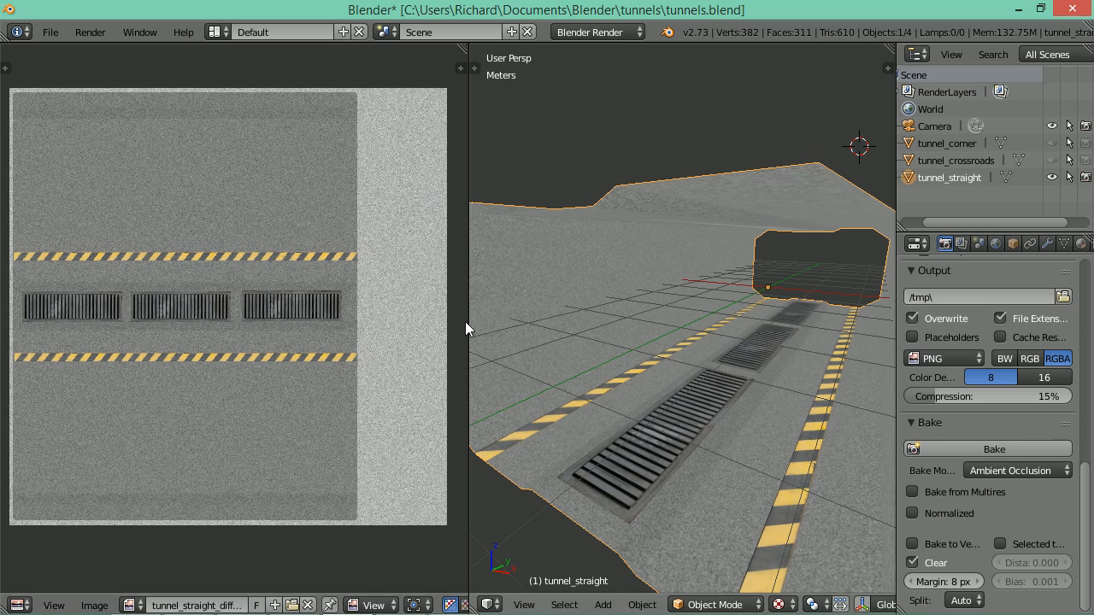
pyautogui.hotkey('alt', 'r')
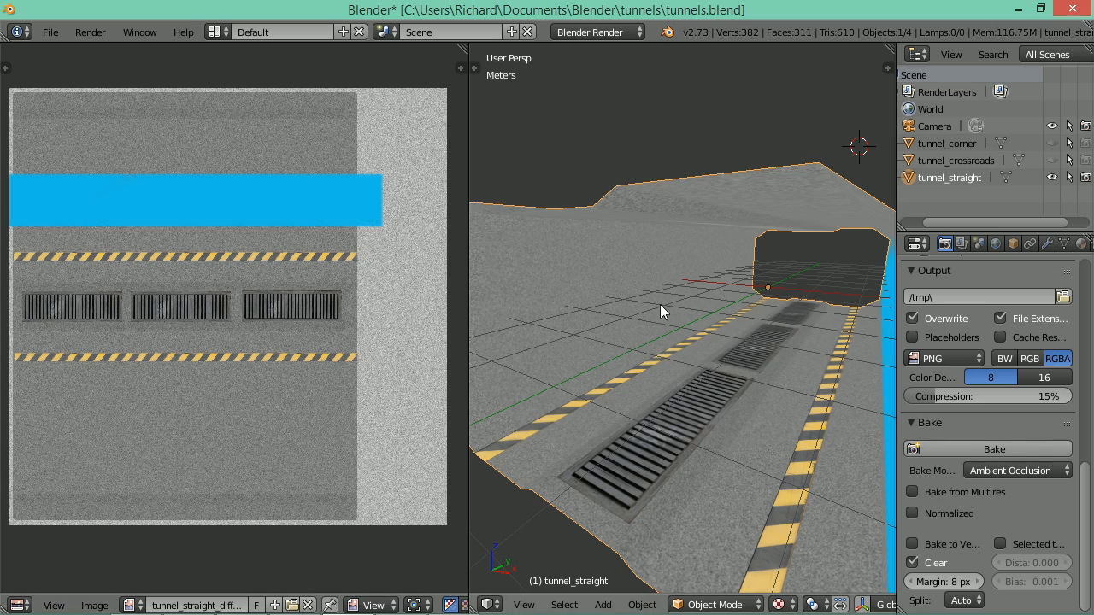
pyautogui.moveTo(660, 304)
pyautogui.mouseDown()
pyautogui.moveTo(732, 305)
pyautogui.moveTo(773, 292)
pyautogui.moveTo(760, 303)
pyautogui.moveTo(673, 304)
pyautogui.mouseUp()
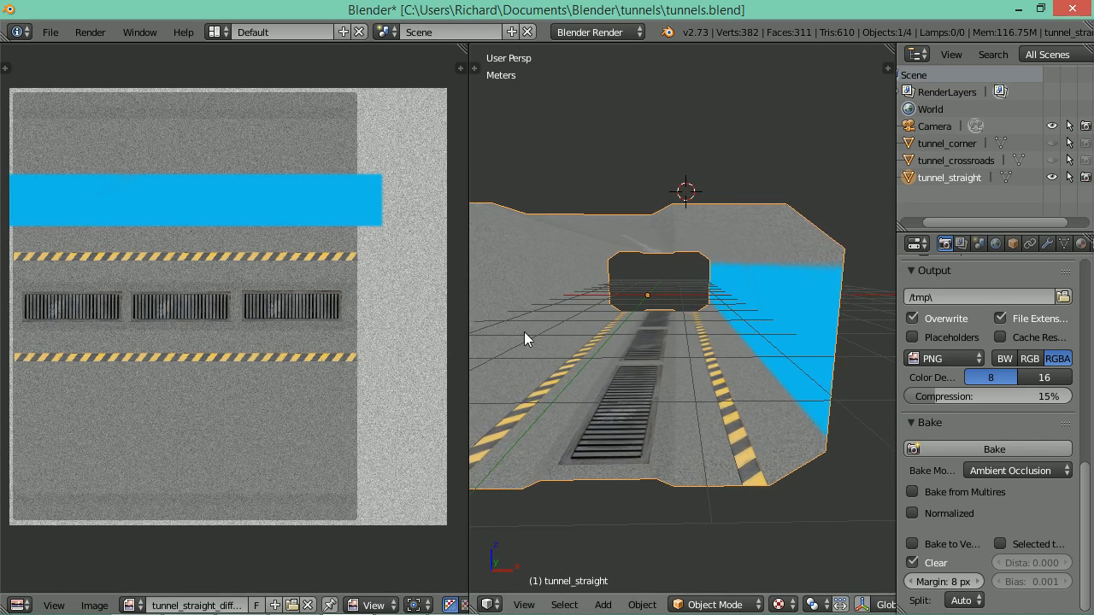
# Return to GIMP and lower the walls layer's opacity to 59.2
pyautogui.hotkey('alt', 'Tab')
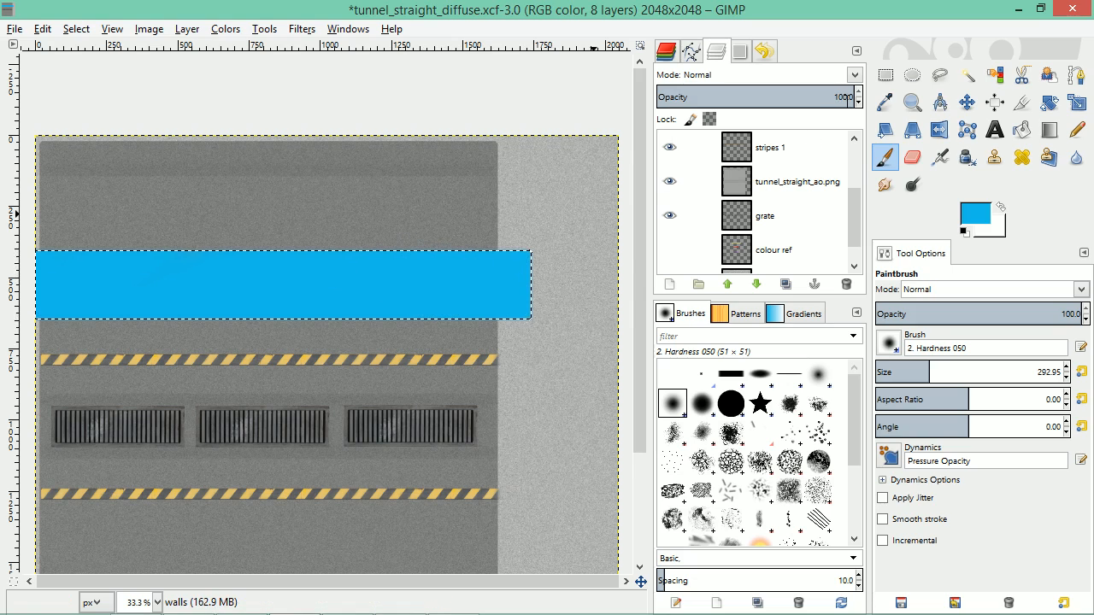
pyautogui.moveTo(850, 100); pyautogui.dragTo(757, 103)
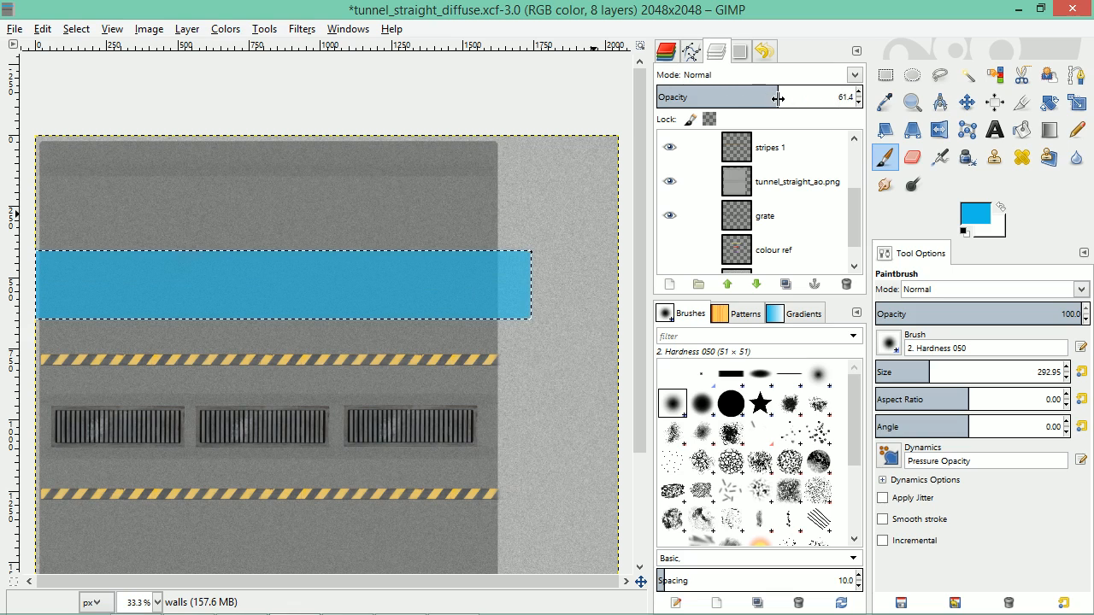
pyautogui.moveTo(777, 99); pyautogui.dragTo(733, 100)
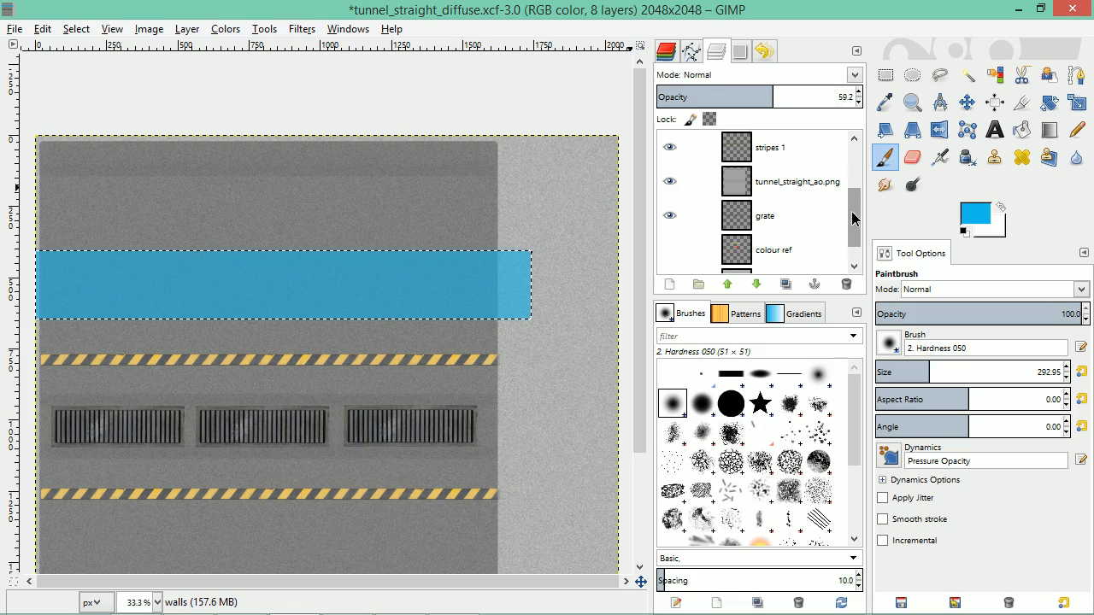
pyautogui.scroll(-1, 851, 212)
pyautogui.scroll(-3, 639, 252)
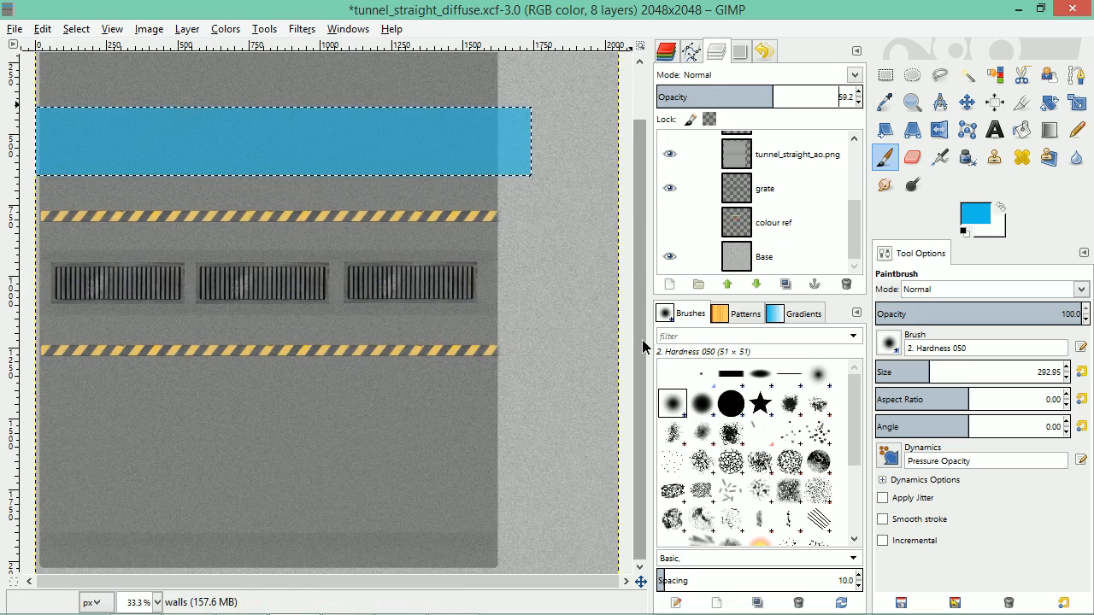
pyautogui.keyDown('ctrl'); pyautogui.scroll(3, 403, 430); pyautogui.keyUp('ctrl')
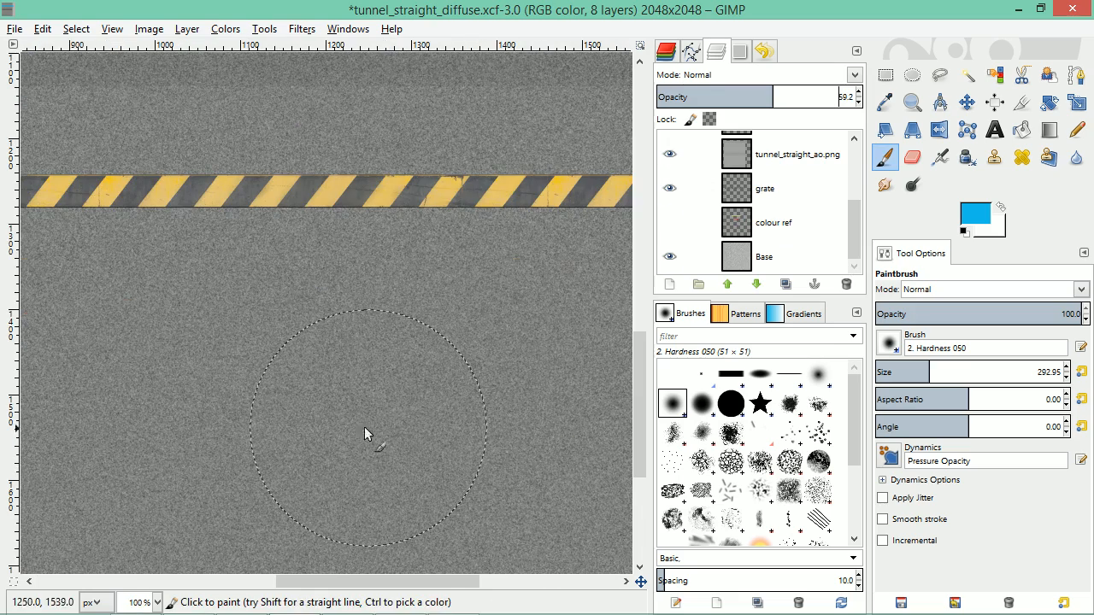
pyautogui.keyDown('ctrl'); pyautogui.scroll(-3, 368, 344); pyautogui.keyUp('ctrl')
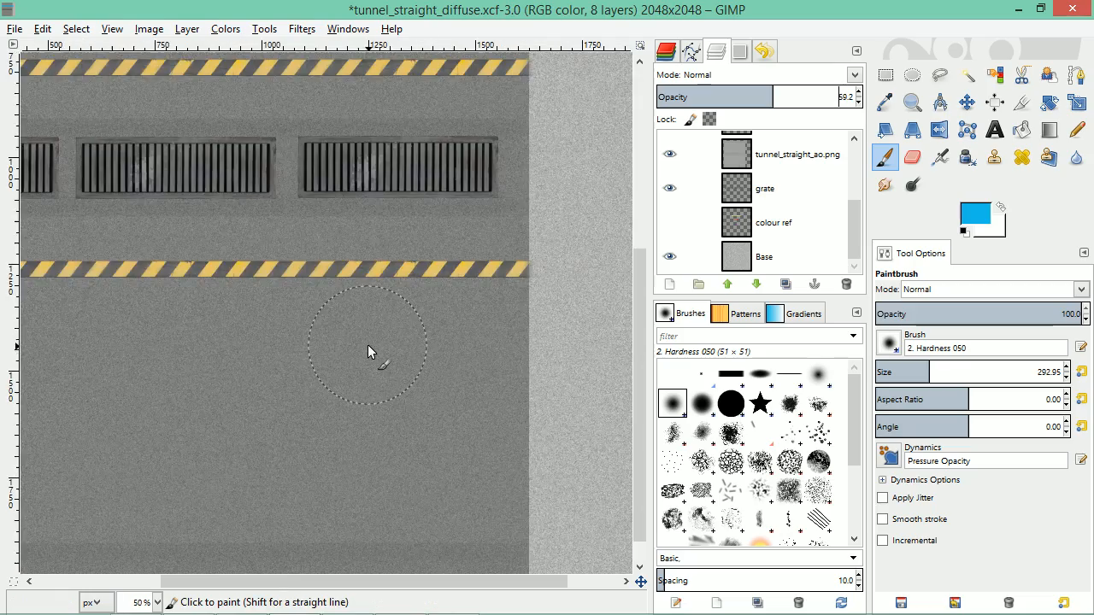
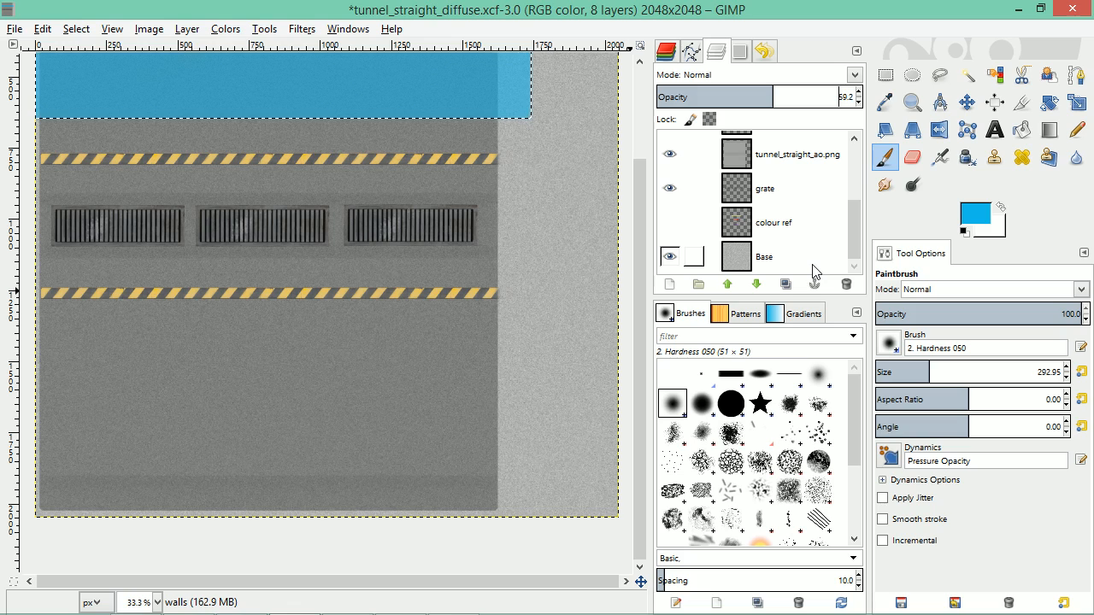
# Select the Base layer and open the Normalmap filter for it
pyautogui.click(759, 258)
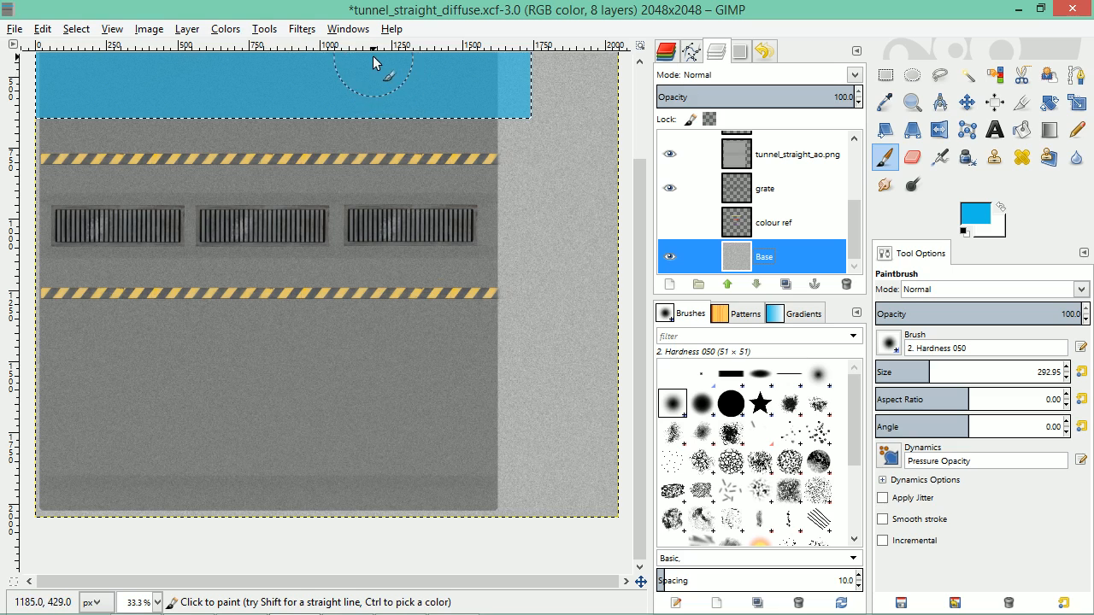
pyautogui.click(303, 30)
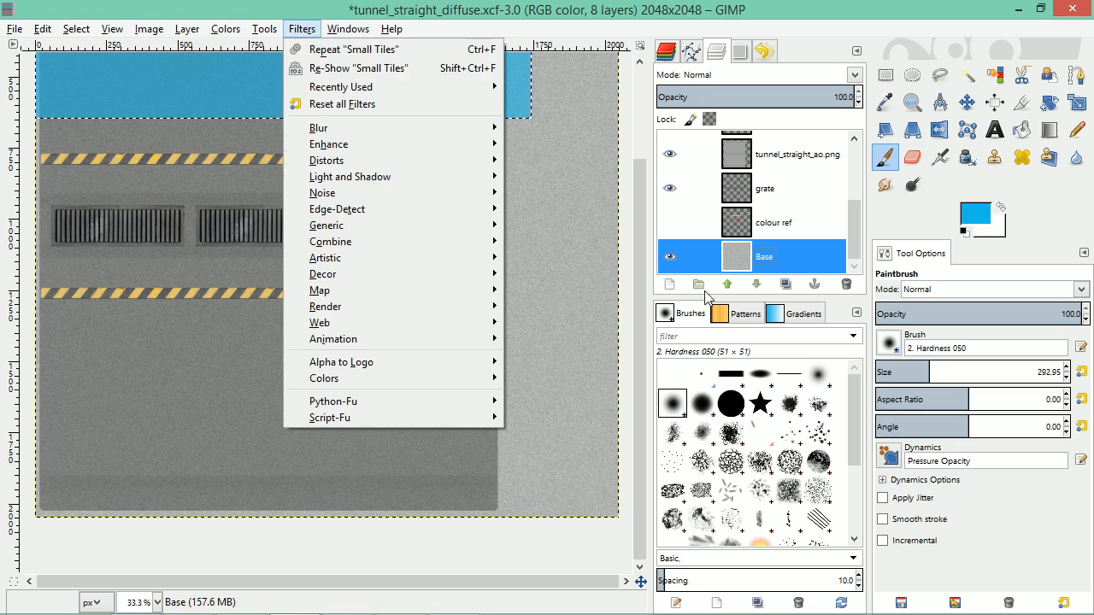
pyautogui.click(787, 268)
pyautogui.click(304, 29)
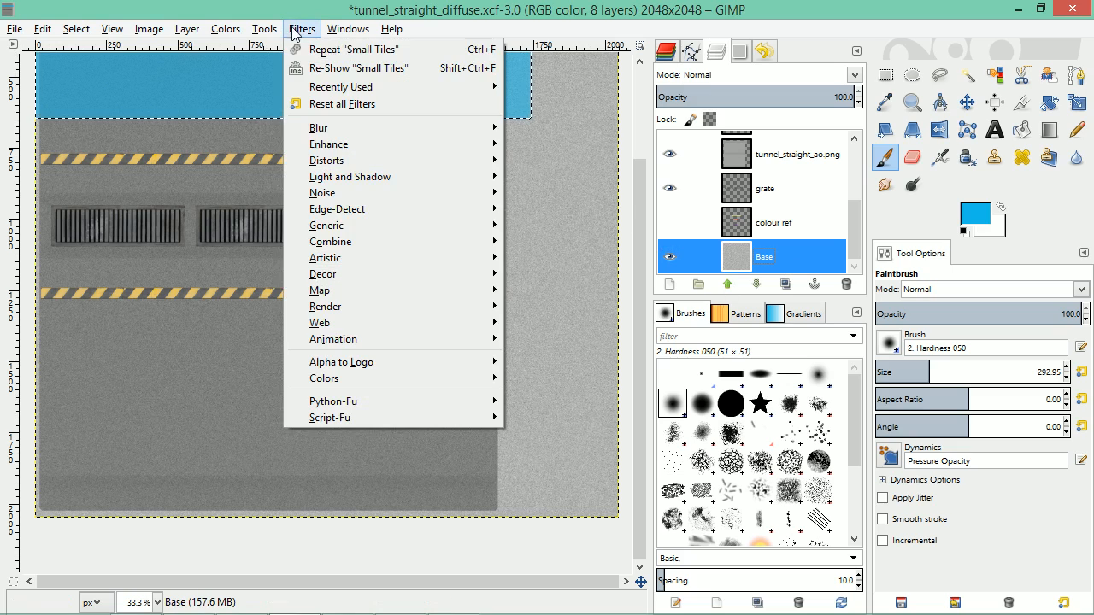
pyautogui.moveTo(346, 290)
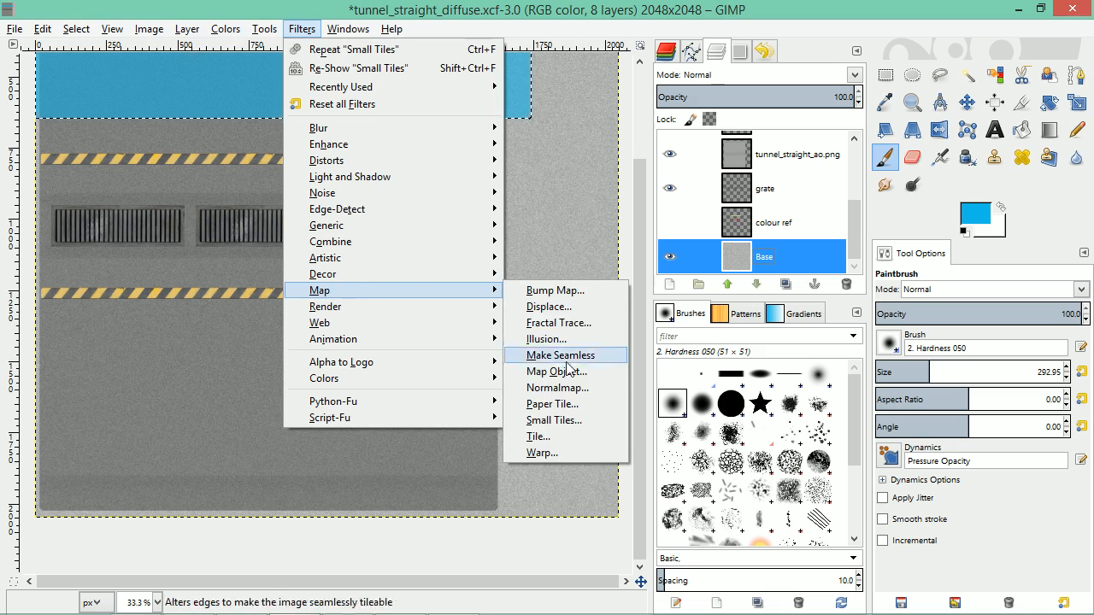
pyautogui.click(560, 388)
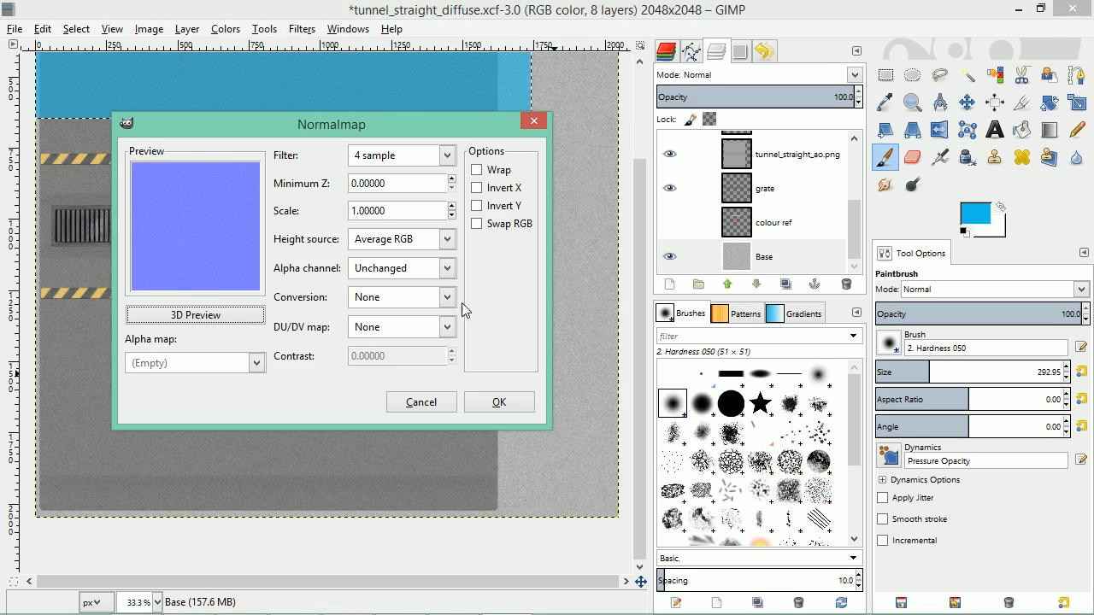
# Switch to Chrome, search the web for "gimp normalmap" and open the plugin's Google Code page
pyautogui.click(242, 599)
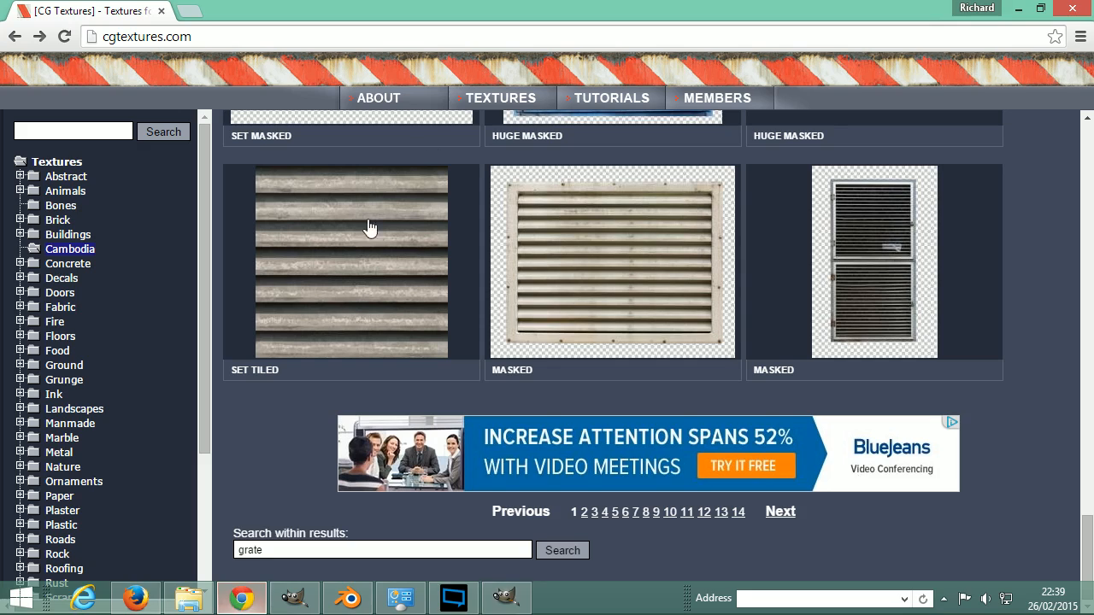
pyautogui.click(753, 36)
pyautogui.write('gimp normalmap')
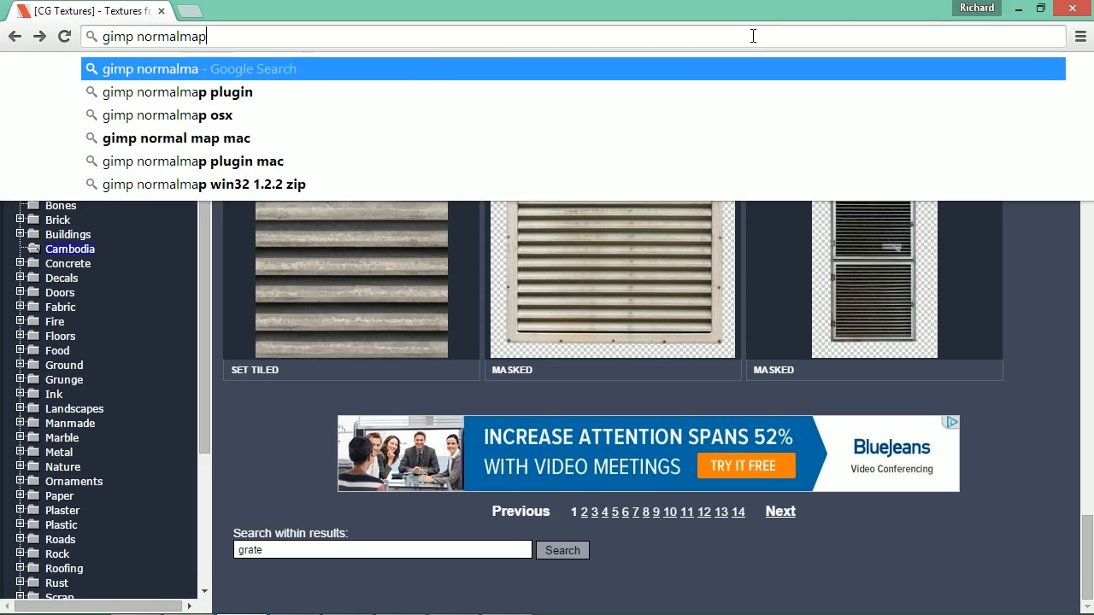
pyautogui.press('Return')
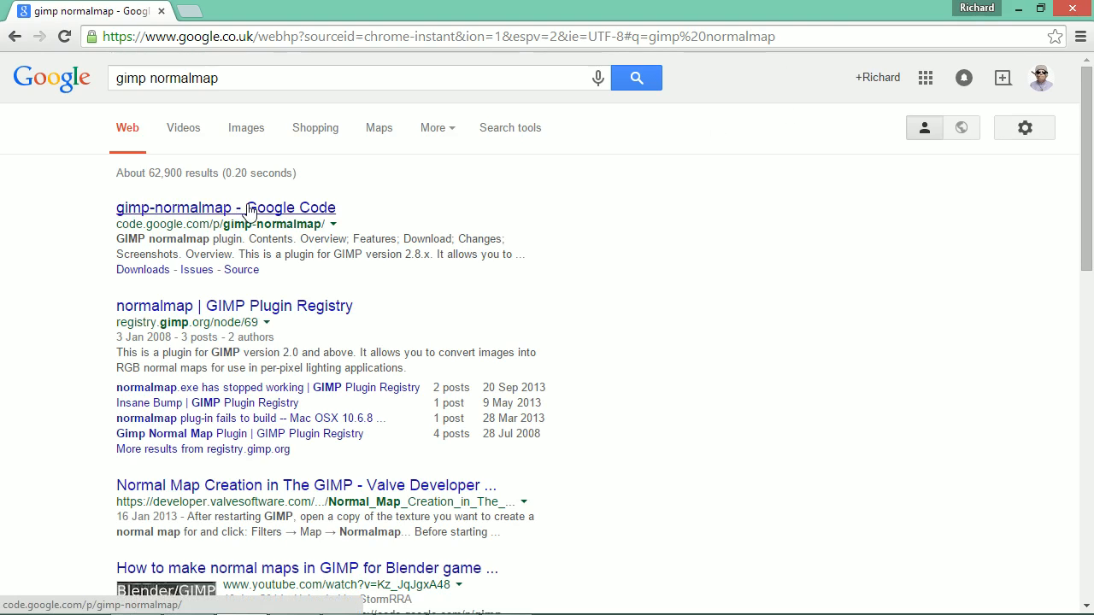
pyautogui.click(250, 211)
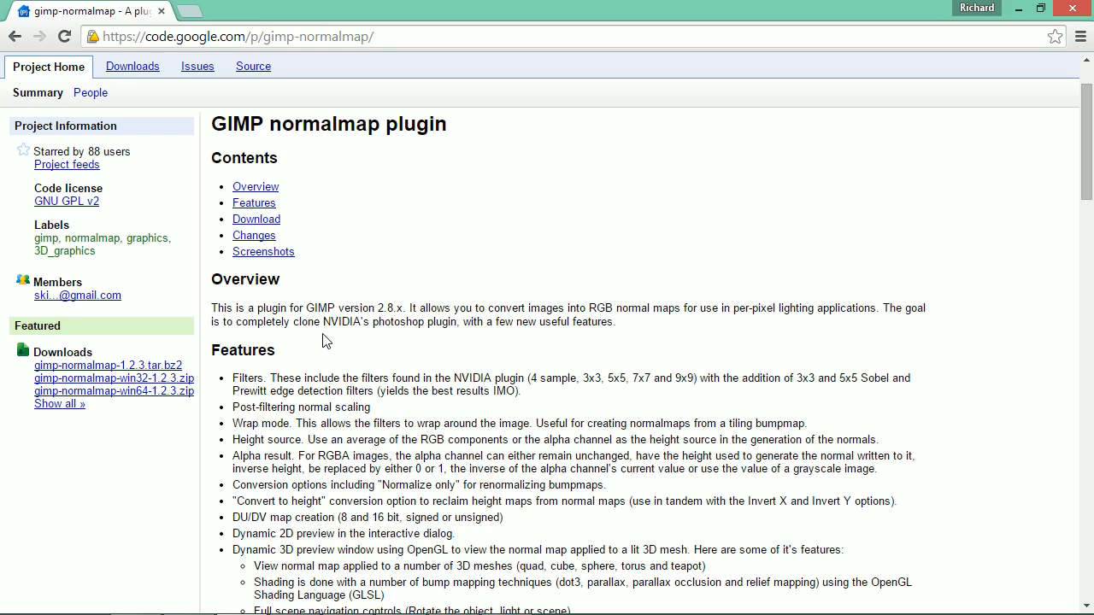
# Read the features and download sections of the gimp-normalmap plugin page and return to GIMP
pyautogui.scroll(-1, 413, 336)
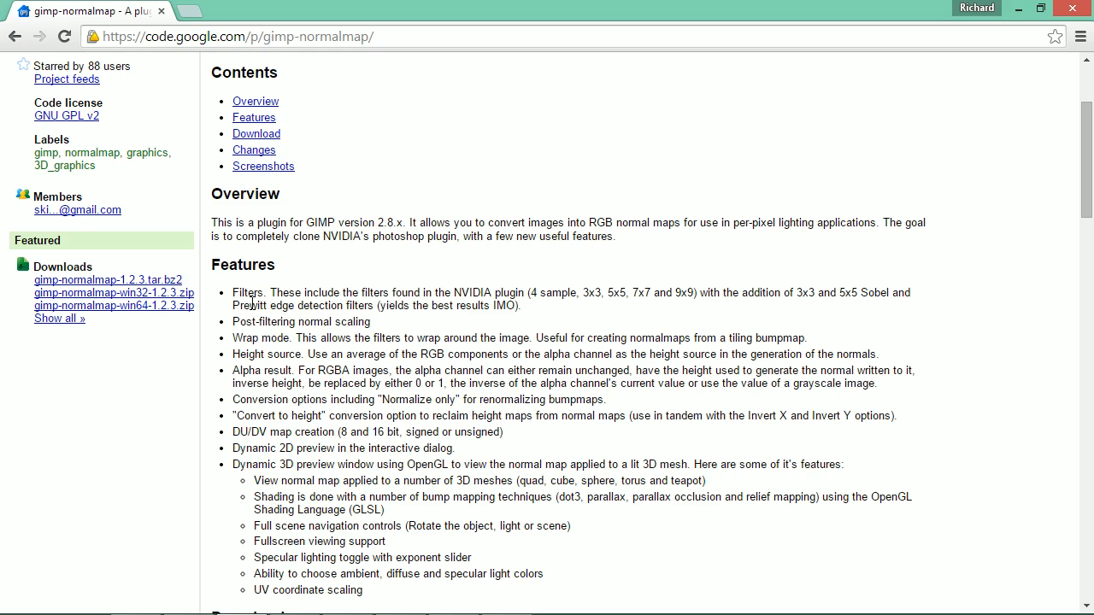
pyautogui.scroll(-4, 254, 303)
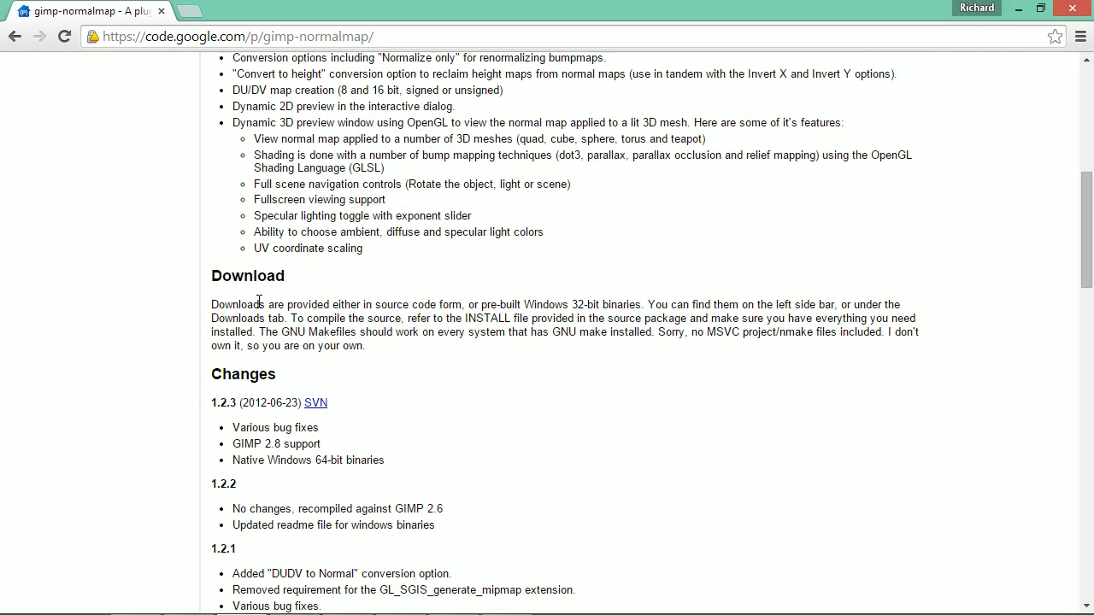
pyautogui.scroll(2, 271, 299)
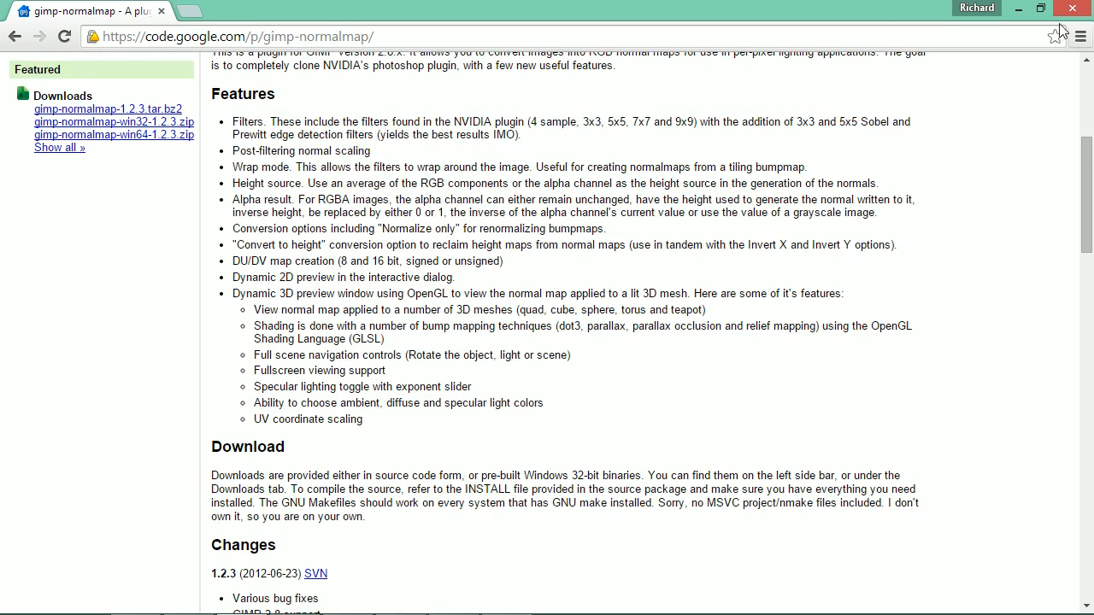
pyautogui.click(1018, 9)
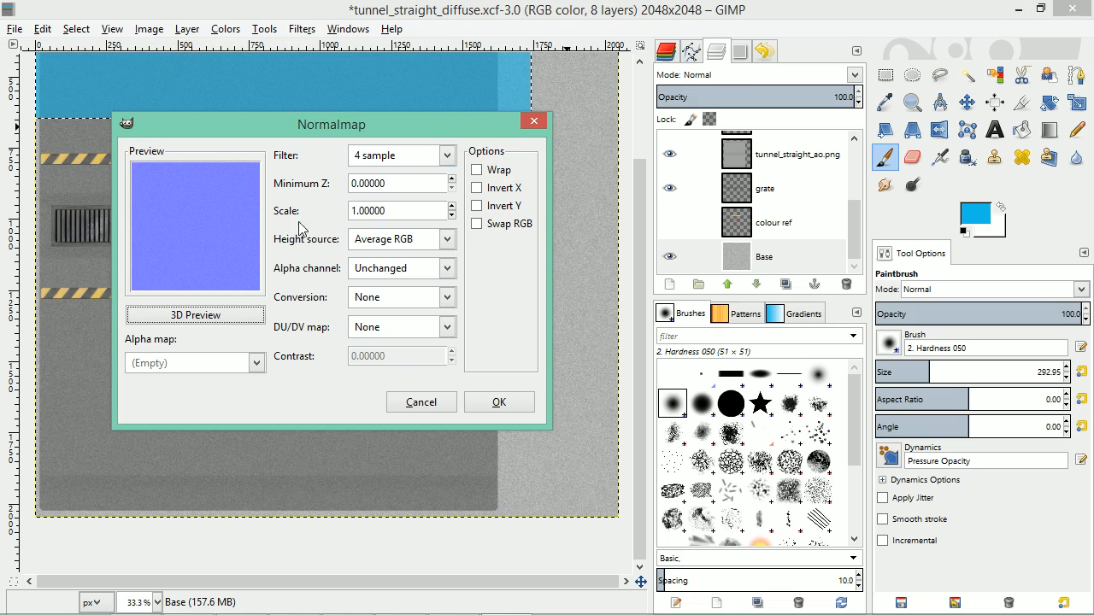
# Show the normal map's 3D preview, set the filter to Sobel 3x3 and rotate the quad to inspect the surface
pyautogui.click(183, 314)
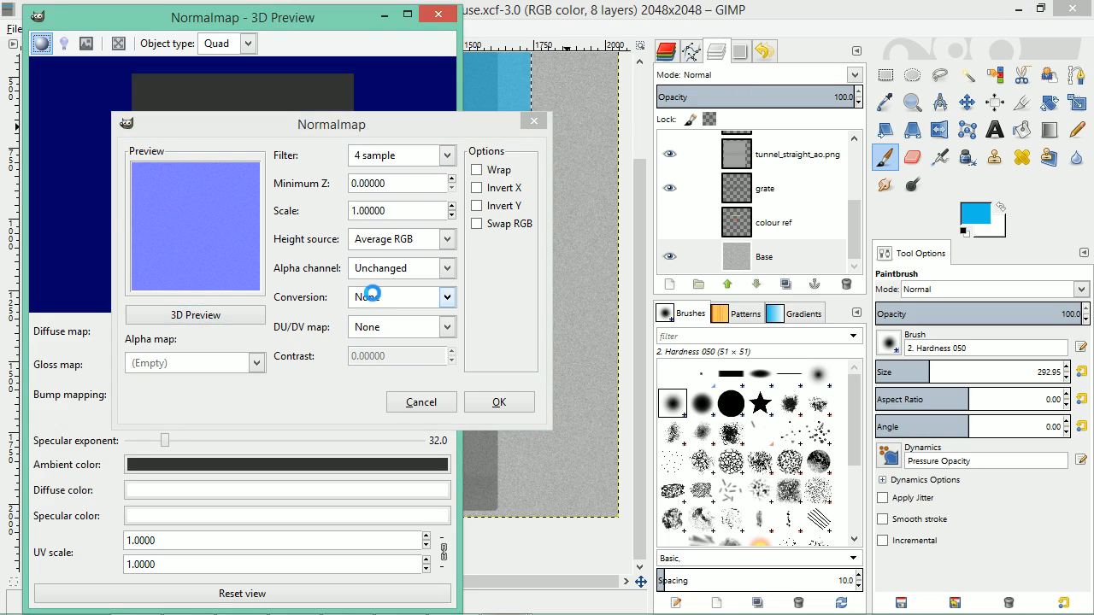
pyautogui.moveTo(287, 129); pyautogui.dragTo(574, 127)
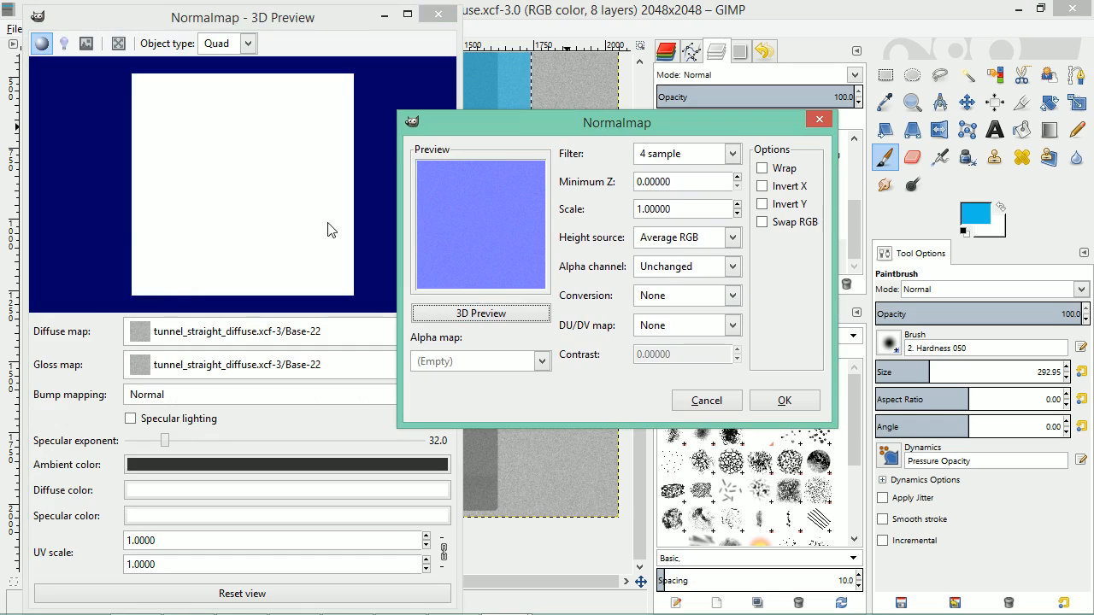
pyautogui.moveTo(330, 227)
pyautogui.mouseDown()
pyautogui.moveTo(219, 128)
pyautogui.moveTo(337, 179)
pyautogui.moveTo(345, 219)
pyautogui.mouseUp()
pyautogui.click(662, 155)
pyautogui.click(671, 175)
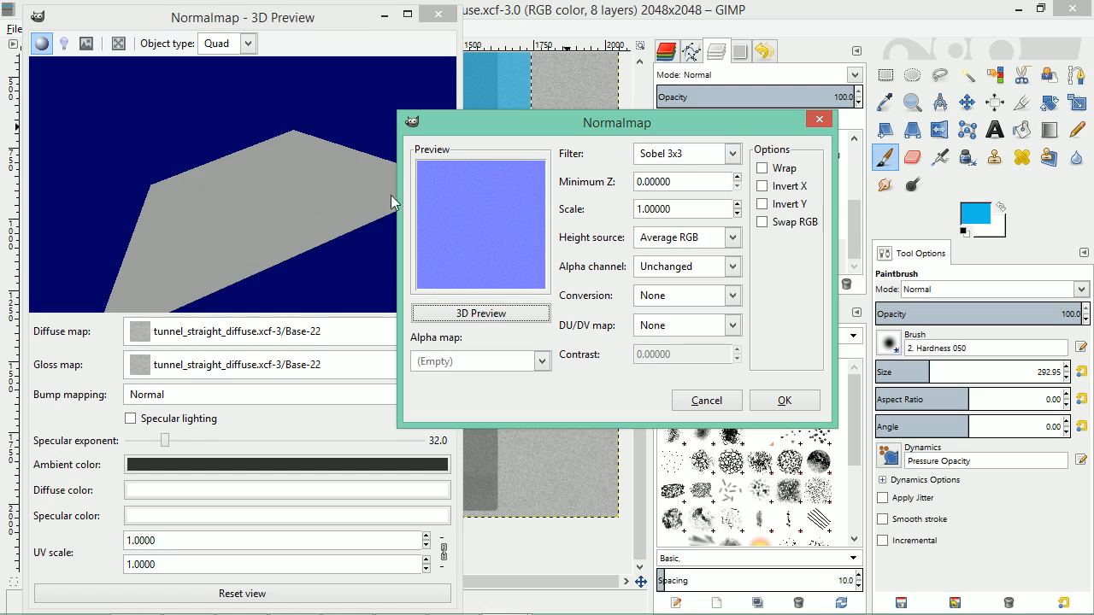
pyautogui.moveTo(143, 246); pyautogui.dragTo(293, 225)
pyautogui.moveTo(308, 267); pyautogui.dragTo(290, 273)
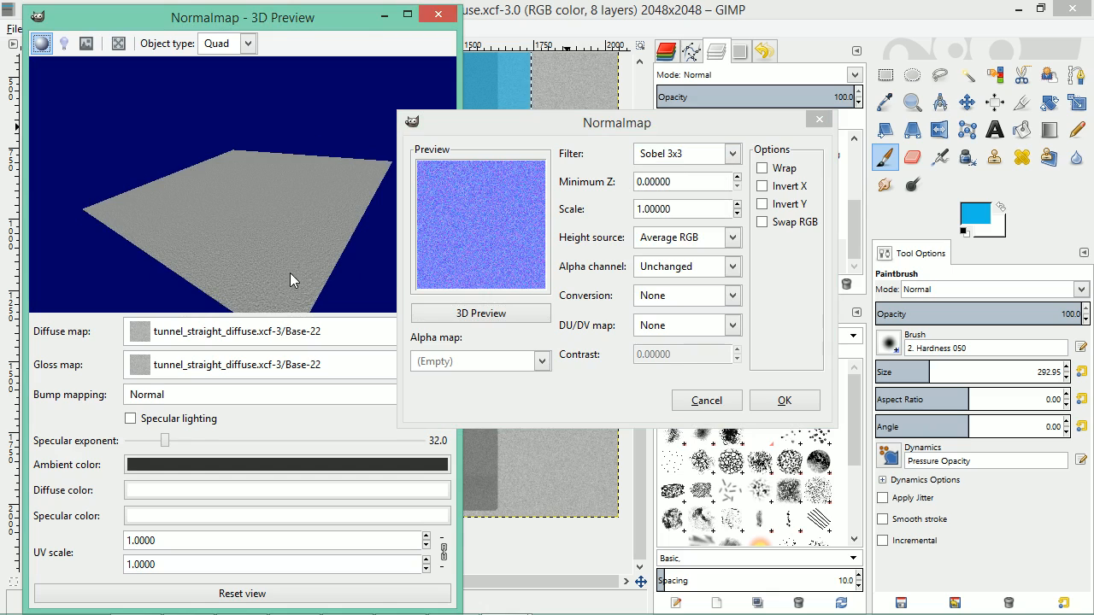
# Try normal map scales of 5 and 7 in the 3D preview, and restore the scale to 1
pyautogui.click(738, 206)
pyautogui.click(737, 206)
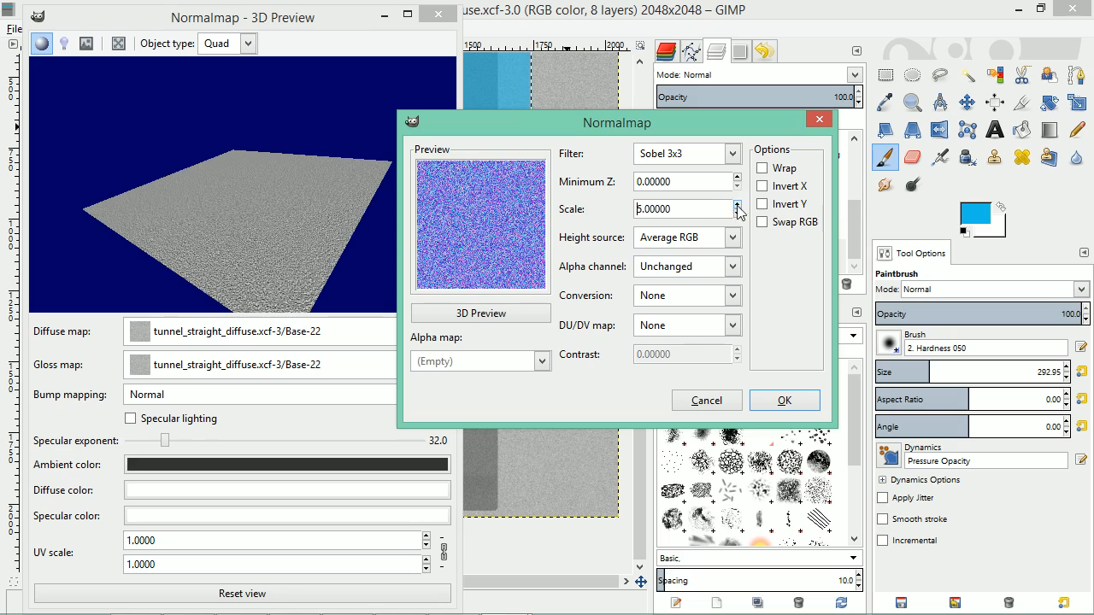
pyautogui.moveTo(257, 245); pyautogui.dragTo(509, 239)
pyautogui.click(737, 213)
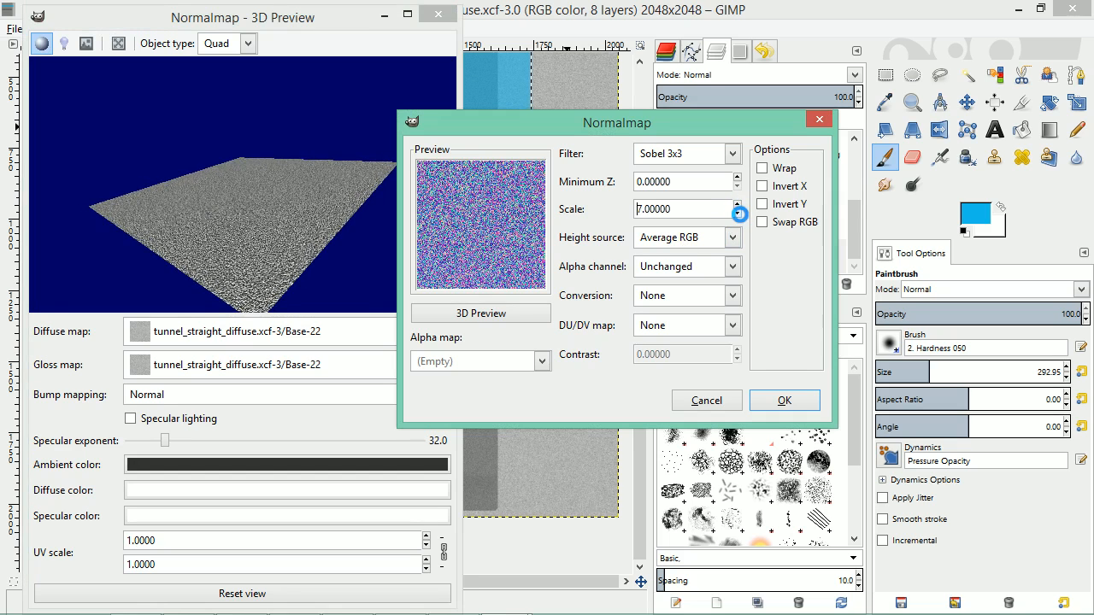
pyautogui.click(738, 213)
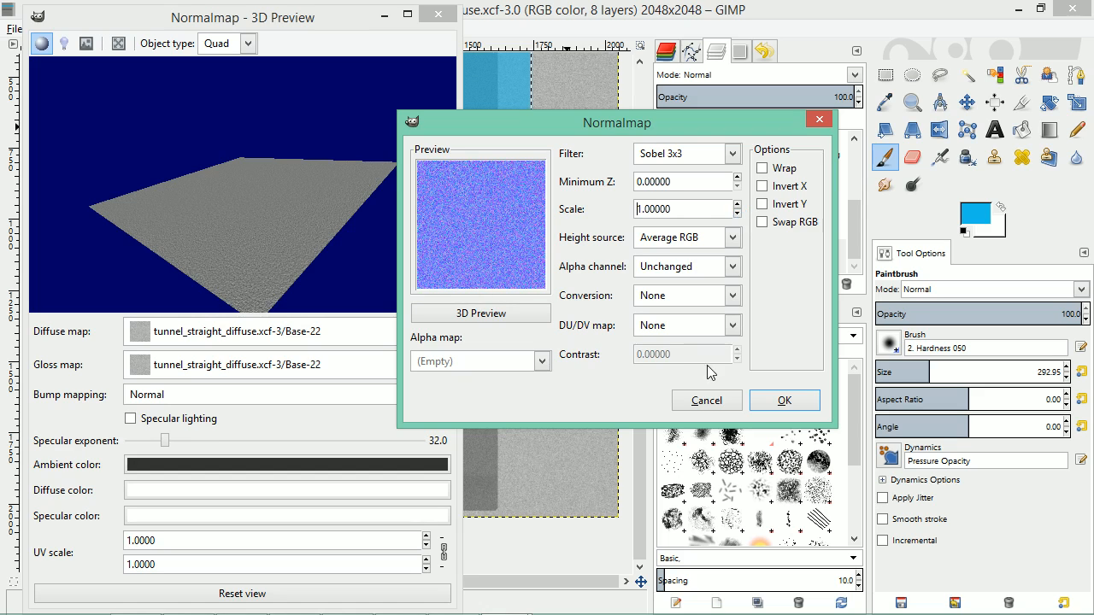
# Try applying the normal map to the Base layer with the wall band still selected, and undo it
pyautogui.click(782, 401)
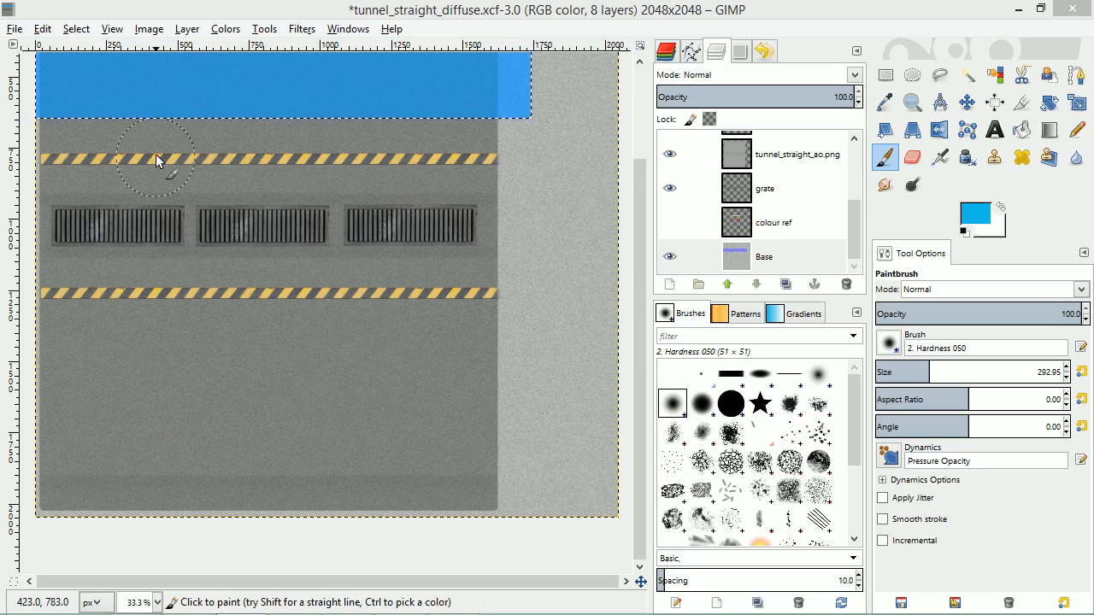
pyautogui.click(773, 261)
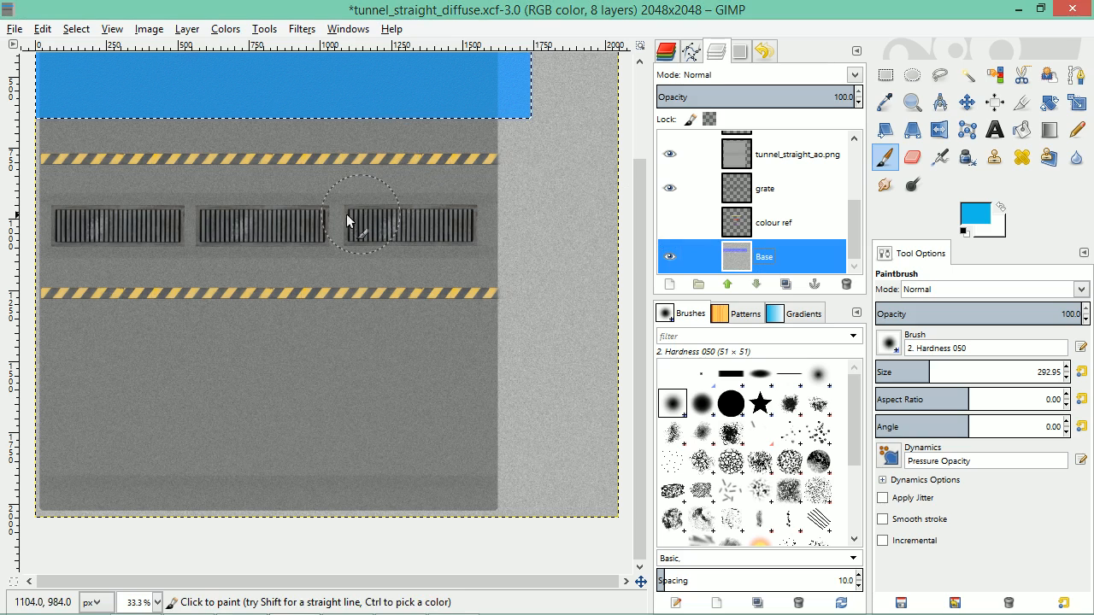
pyautogui.hotkey('ctrl', 'z')
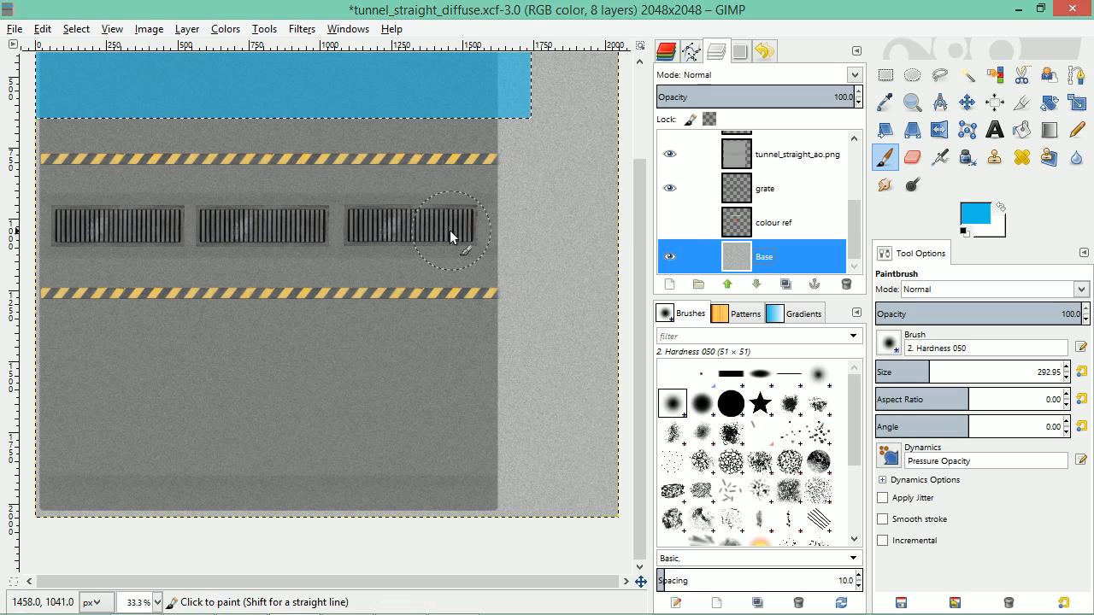
# Clear the selection and apply the Normalmap filter with Sobel 3x3 and scale 1 to the whole Base layer
pyautogui.hotkey('ctrl', 'shift', 'a')
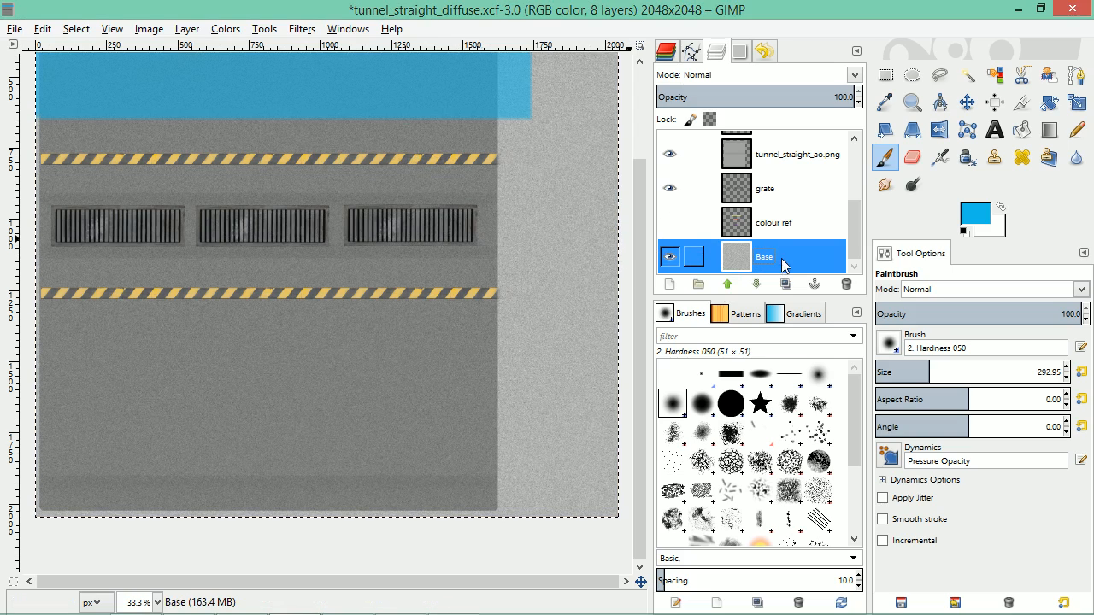
pyautogui.click(302, 28)
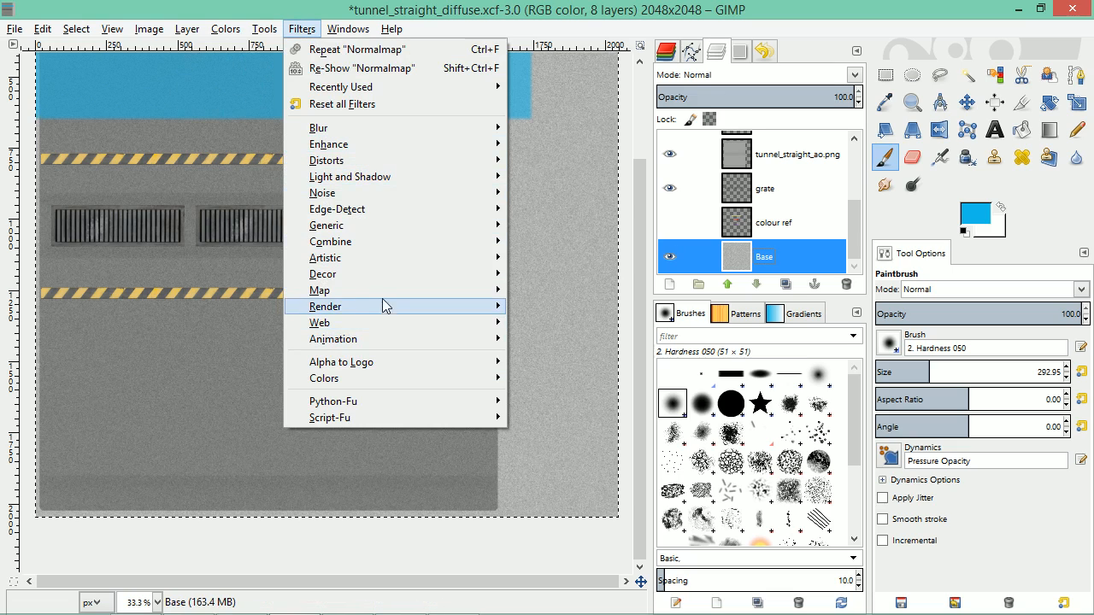
pyautogui.moveTo(376, 292)
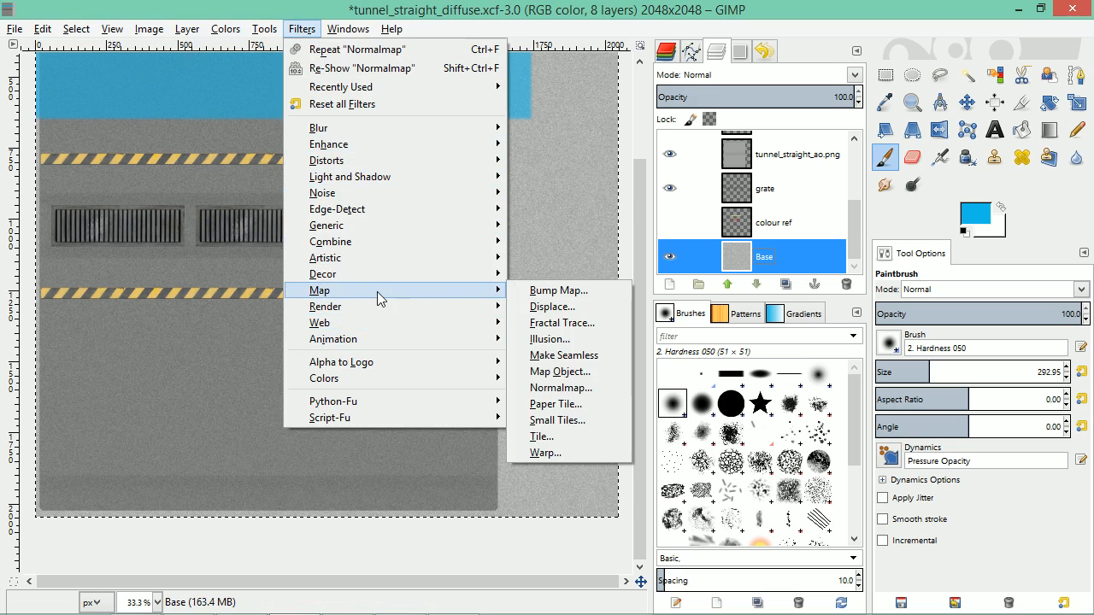
pyautogui.click(560, 387)
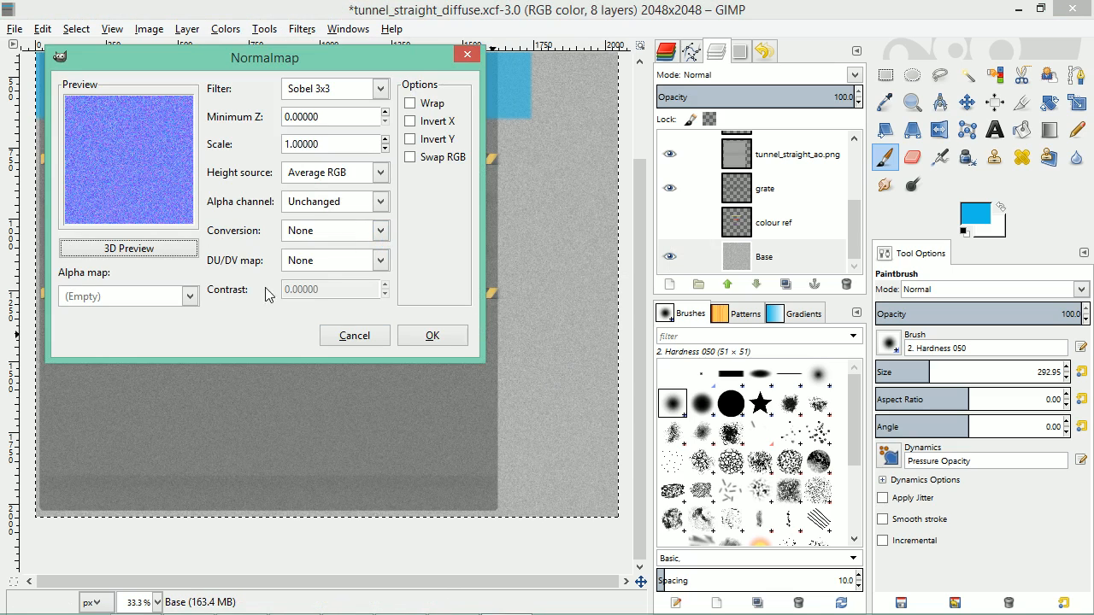
pyautogui.click(432, 336)
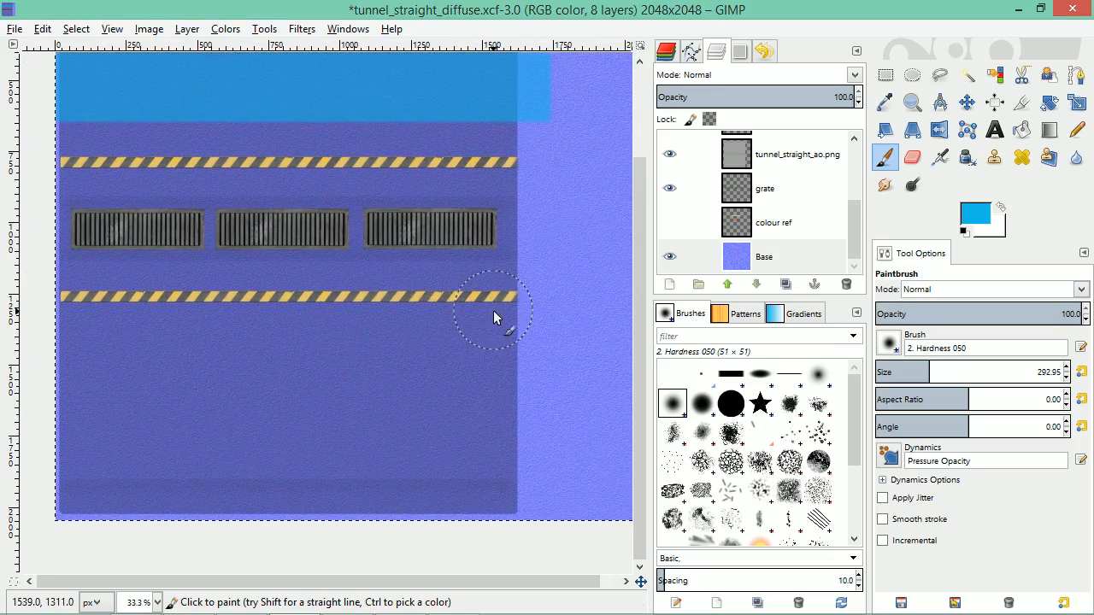
# Inspect the Base layer's normal map grain up close around the hazard stripe, grates and tunnel edge
pyautogui.keyDown('ctrl'); pyautogui.scroll(2, 493, 311); pyautogui.keyUp('ctrl')
pyautogui.scroll(1, 496, 308)
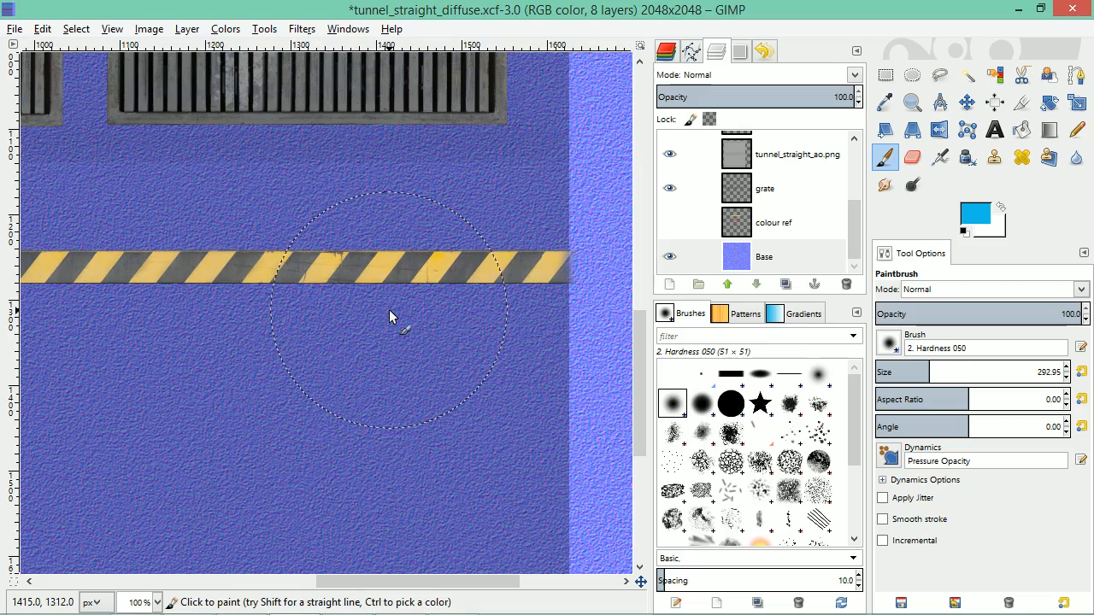
pyautogui.keyDown('ctrl'); pyautogui.scroll(1, 334, 376); pyautogui.keyUp('ctrl')
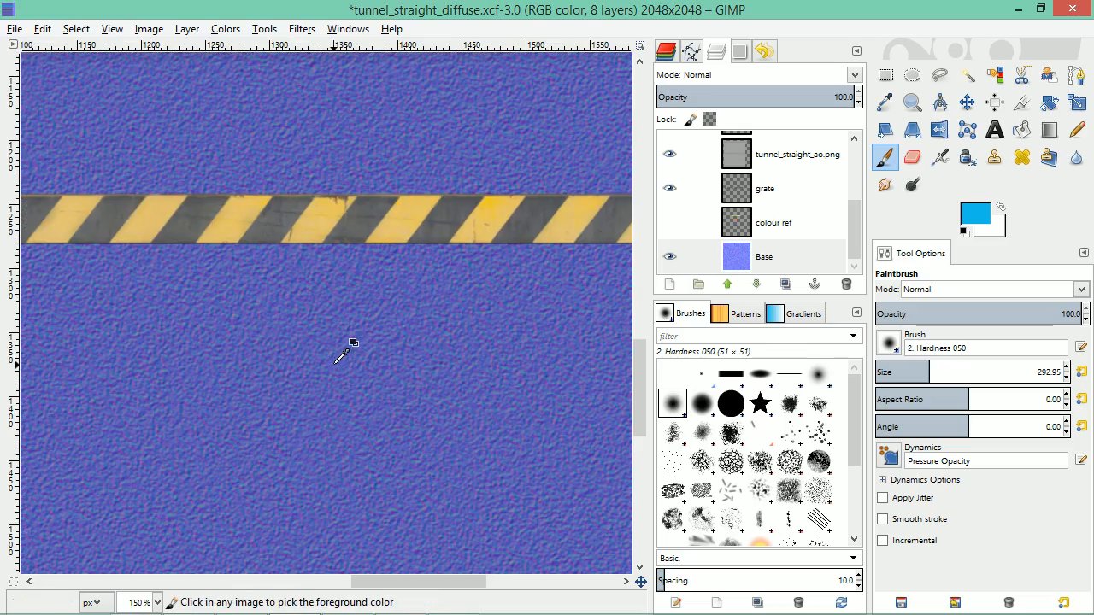
pyautogui.keyDown('ctrl'); pyautogui.scroll(-2, 270, 329); pyautogui.keyUp('ctrl')
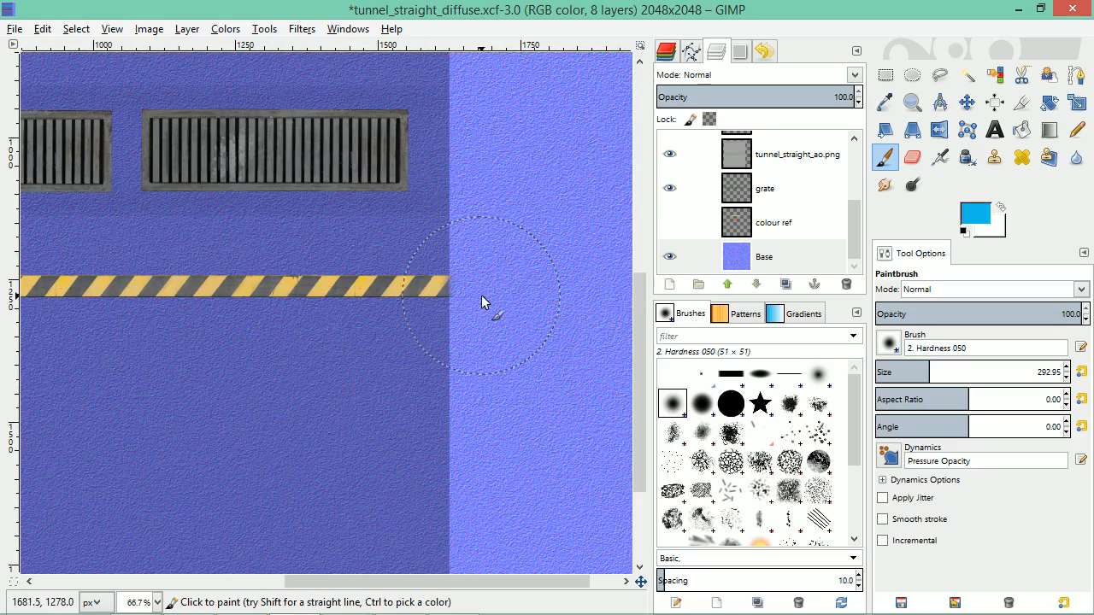
pyautogui.keyDown('ctrl'); pyautogui.scroll(-1, 492, 290); pyautogui.keyUp('ctrl')
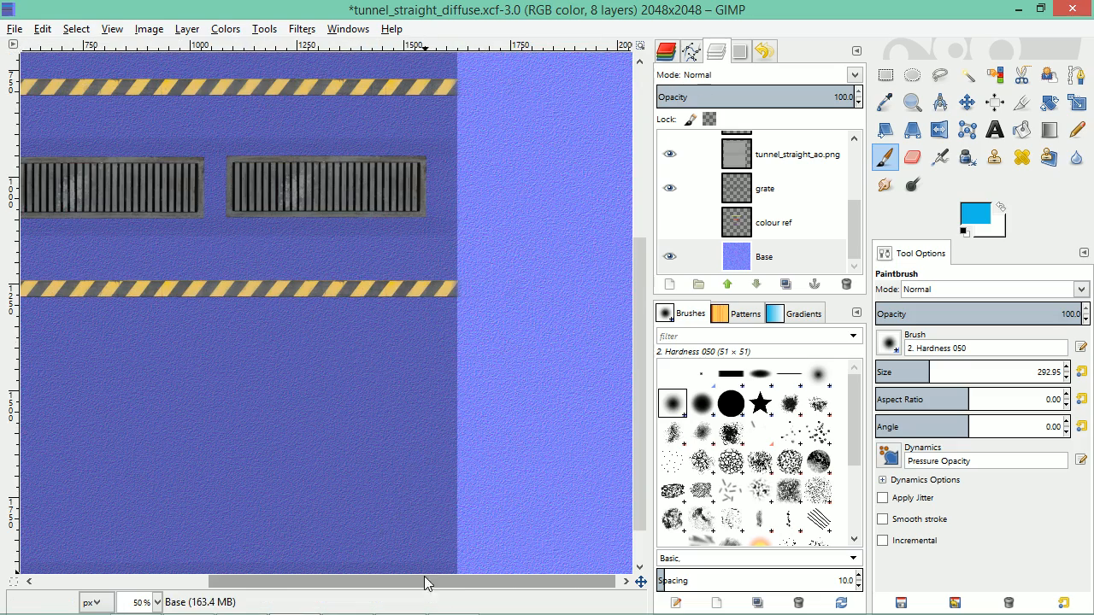
pyautogui.moveTo(425, 581); pyautogui.dragTo(515, 569)
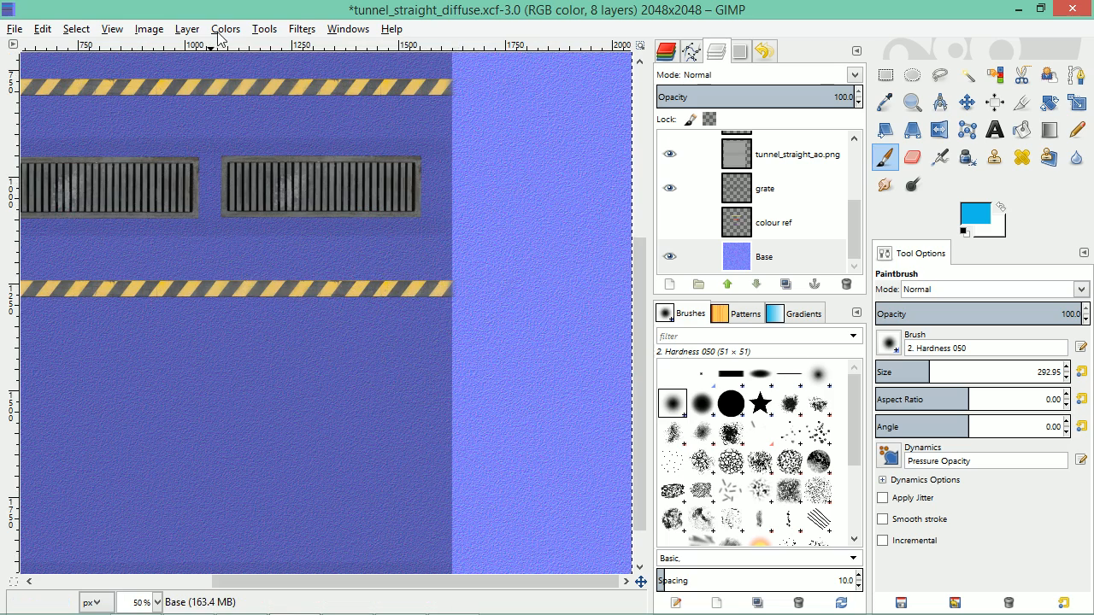
# Desaturate the Base layer with the shade of gray based on Average, comparing it against Lightness and Luminosity
pyautogui.click(771, 269)
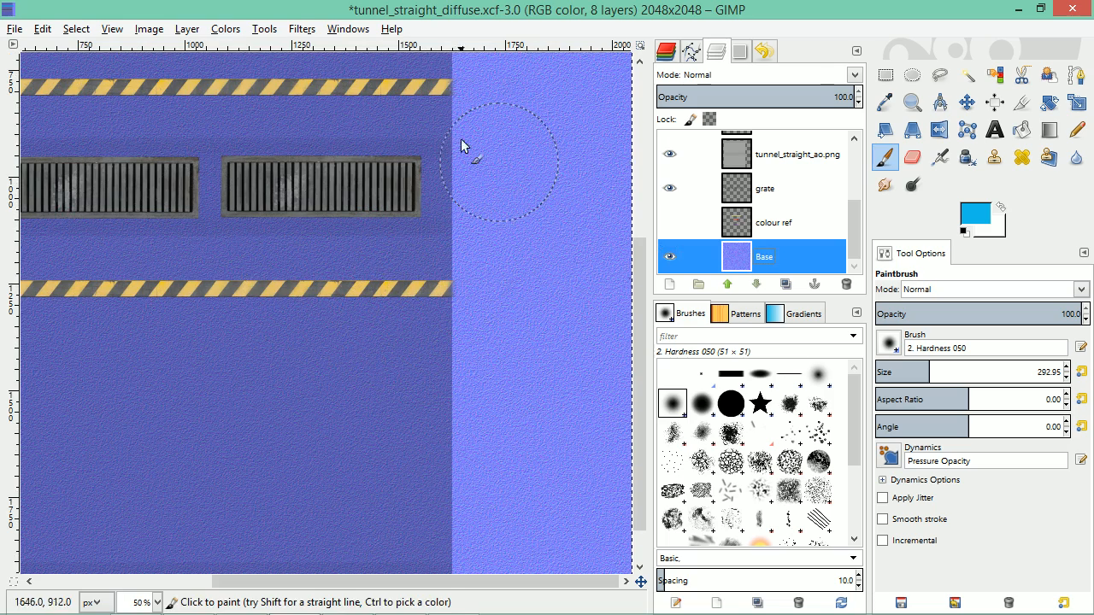
pyautogui.click(304, 30)
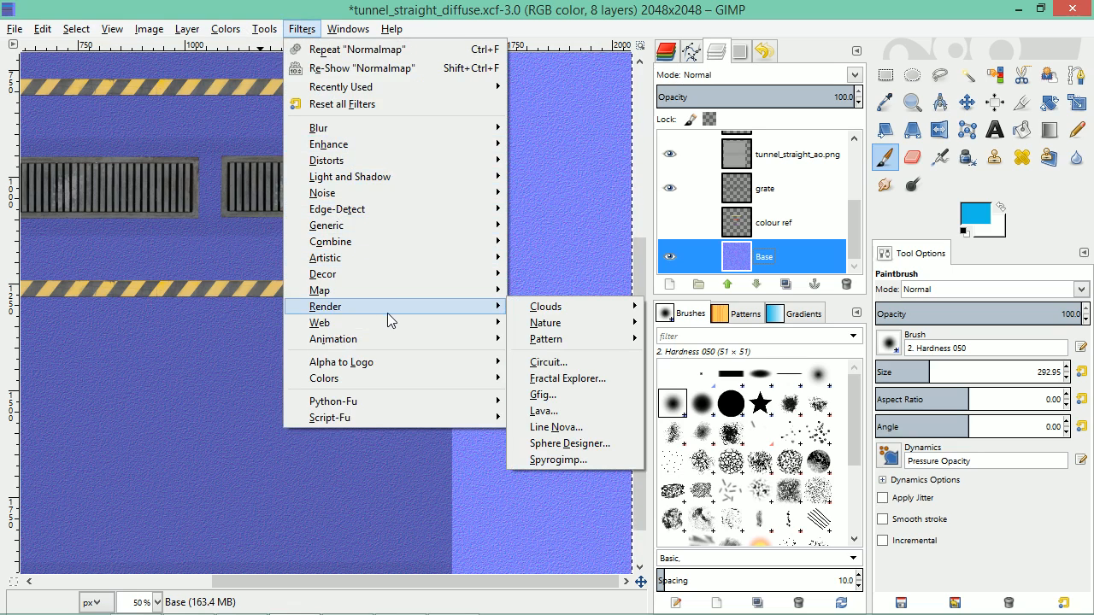
pyautogui.moveTo(225, 29)
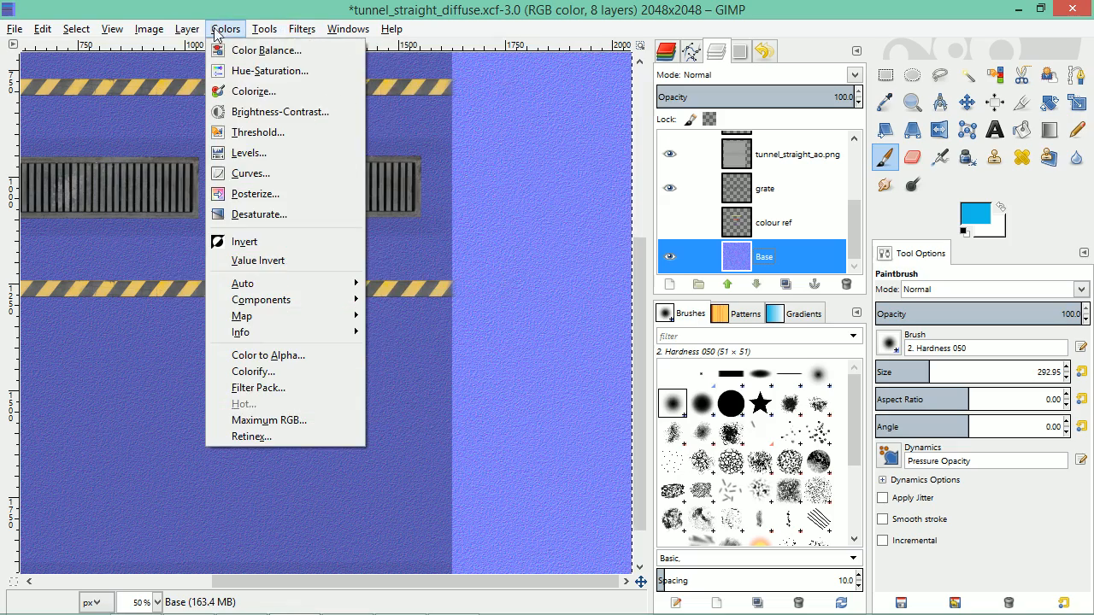
pyautogui.click(254, 213)
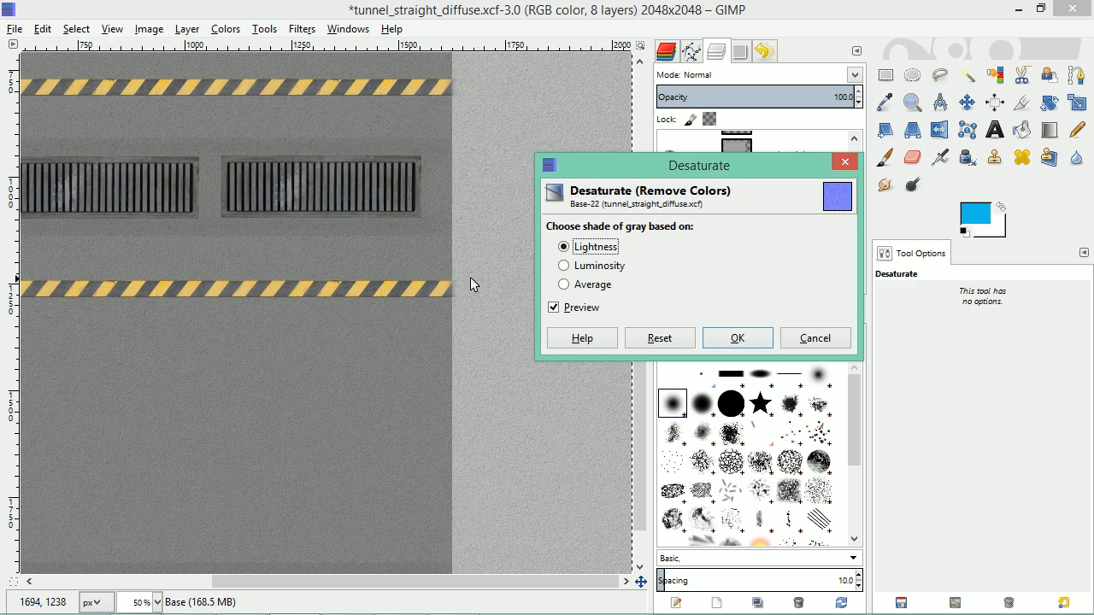
pyautogui.click(584, 274)
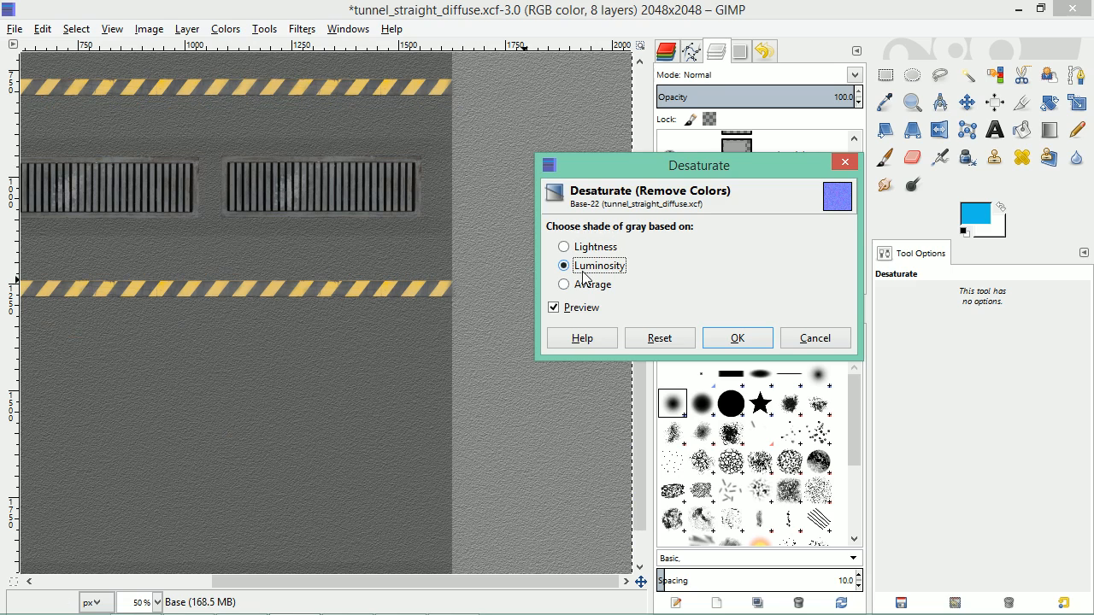
pyautogui.click(593, 287)
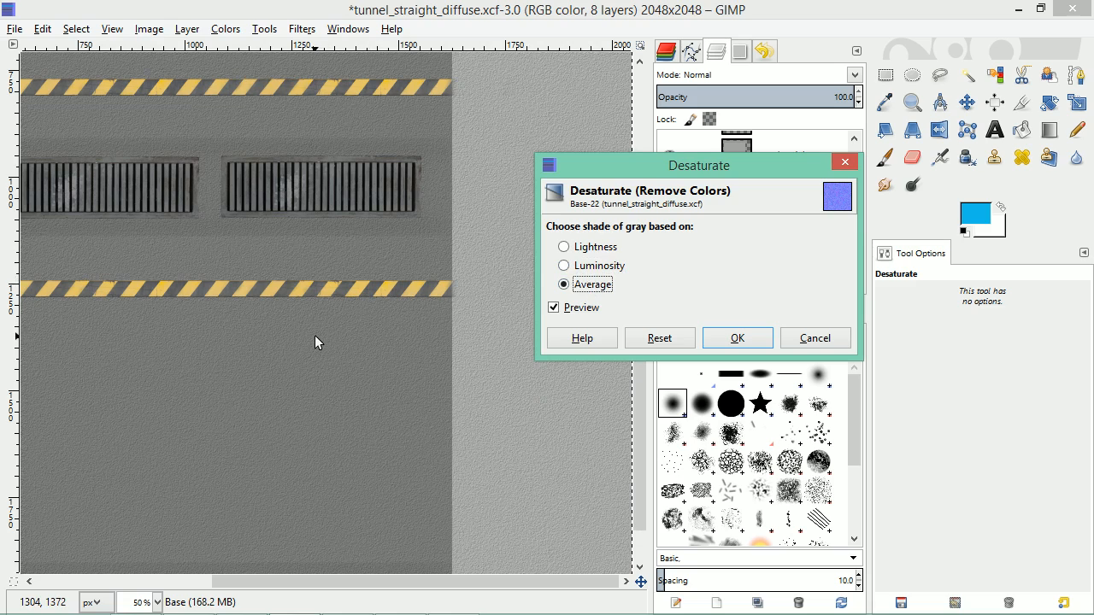
pyautogui.click(603, 269)
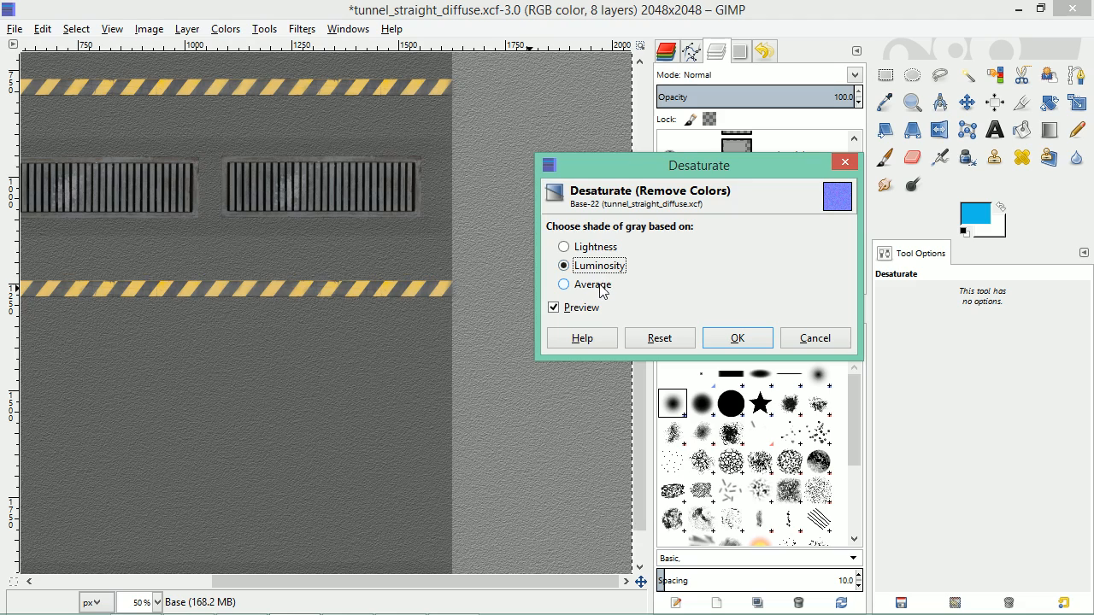
pyautogui.click(599, 285)
pyautogui.click(599, 271)
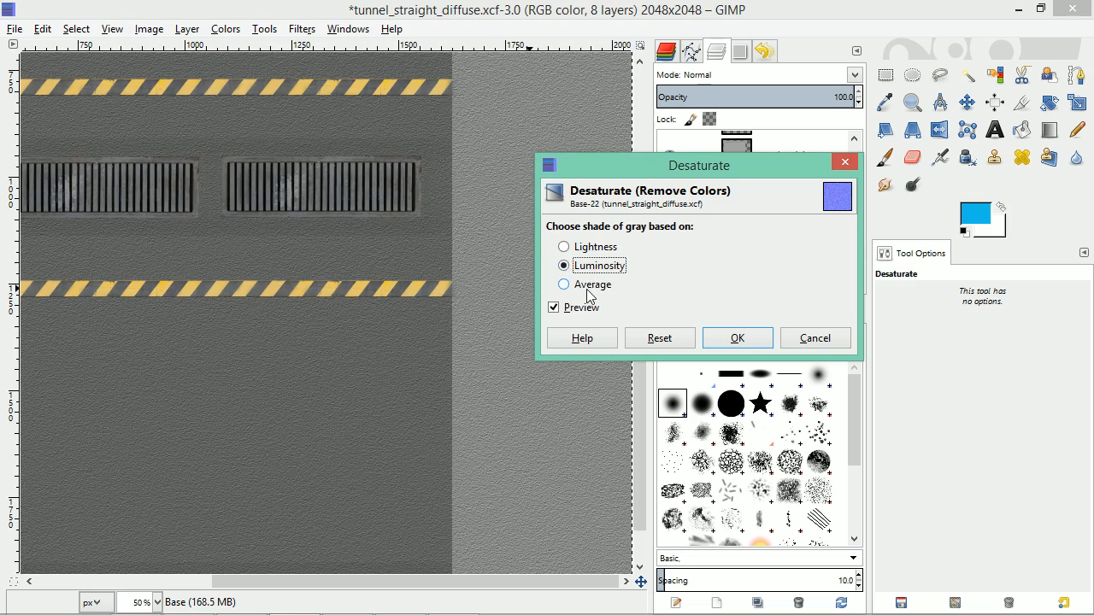
pyautogui.click(590, 287)
pyautogui.click(714, 339)
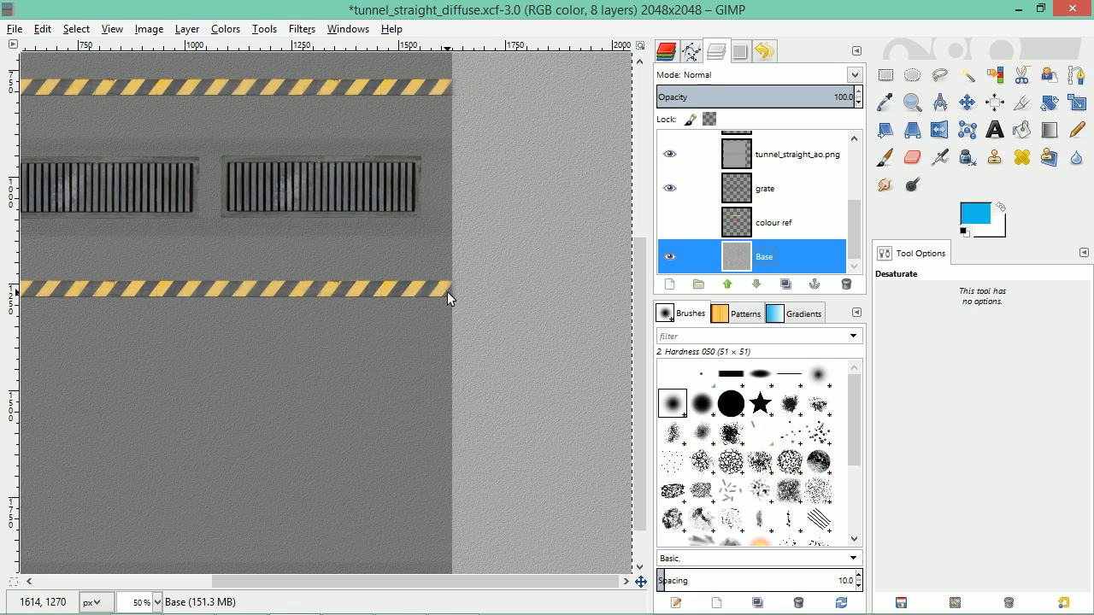
# Save the XCF project and export the texture again to tunnel_straight_diffuse.png
pyautogui.hotkey('ctrl', 's')
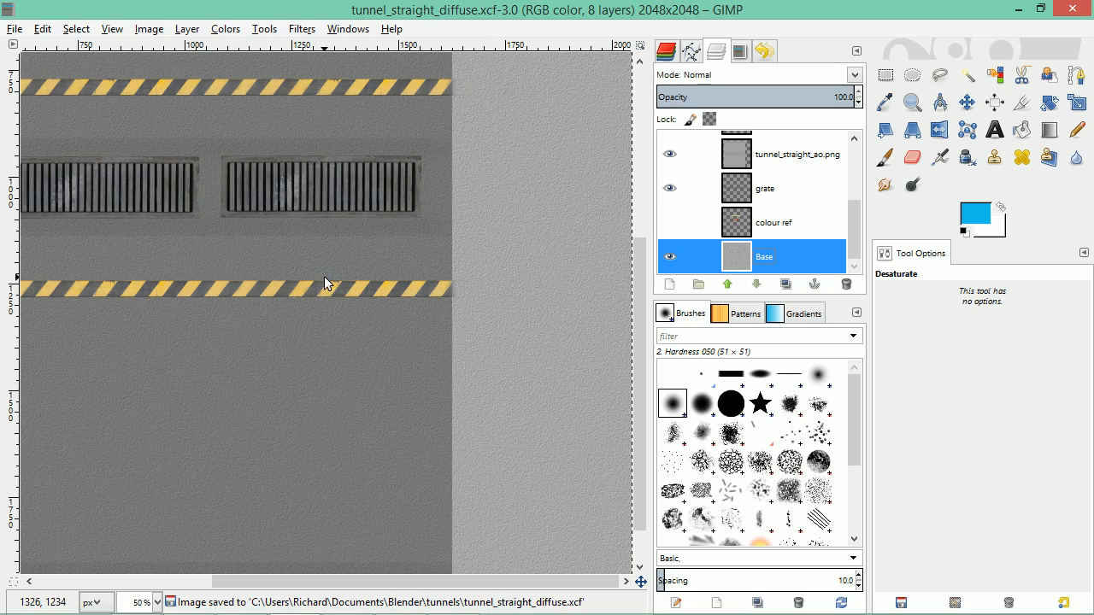
pyautogui.hotkey('ctrl', 's')
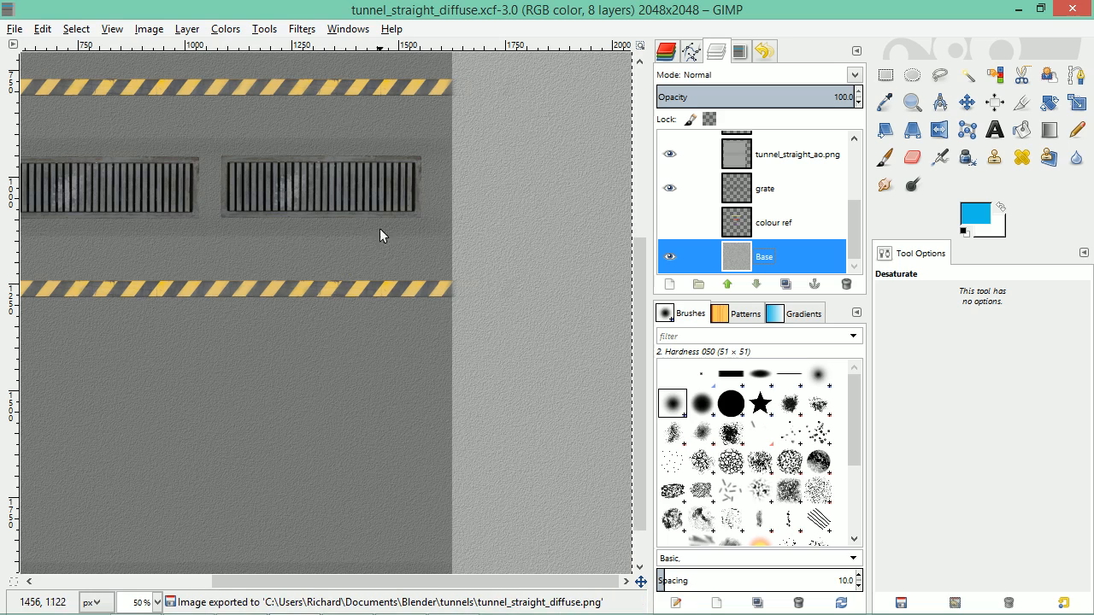
pyautogui.moveTo(857, 248); pyautogui.dragTo(848, 132)
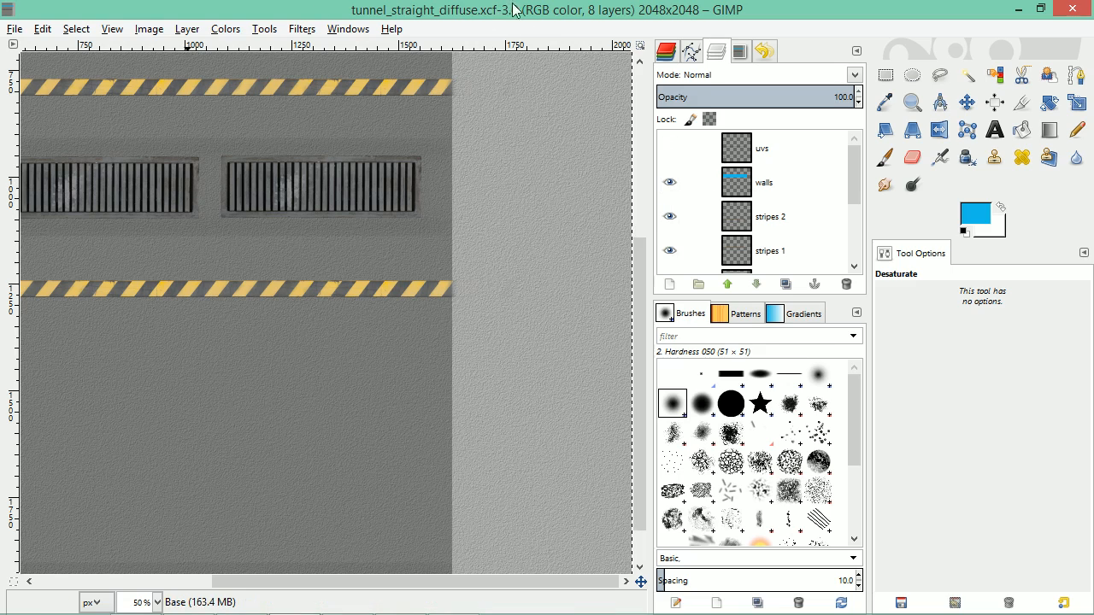
pyautogui.click(12, 31)
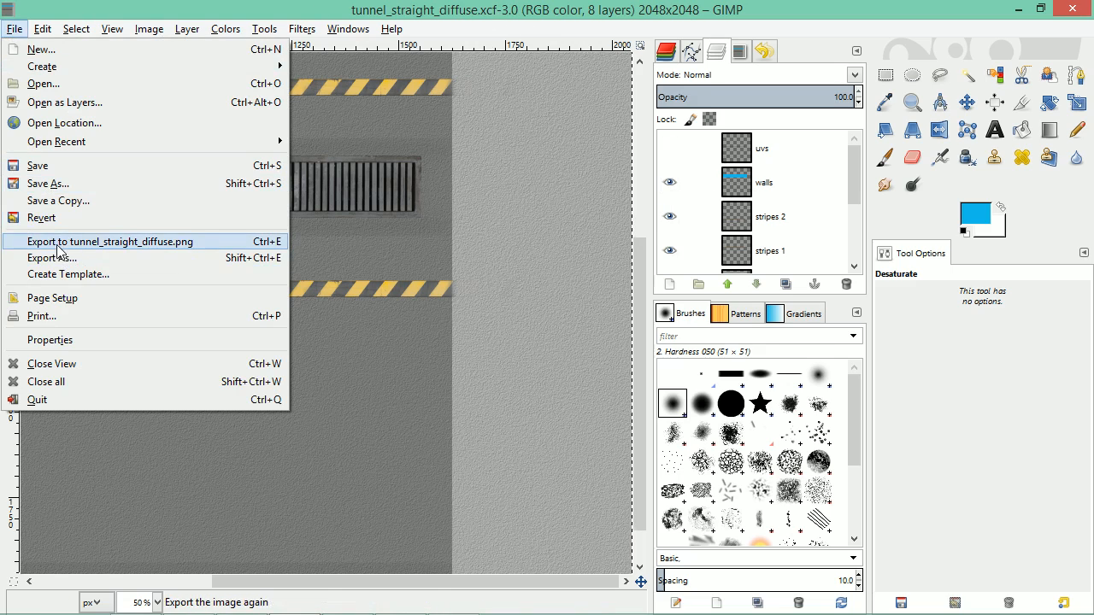
pyautogui.click(1018, 11)
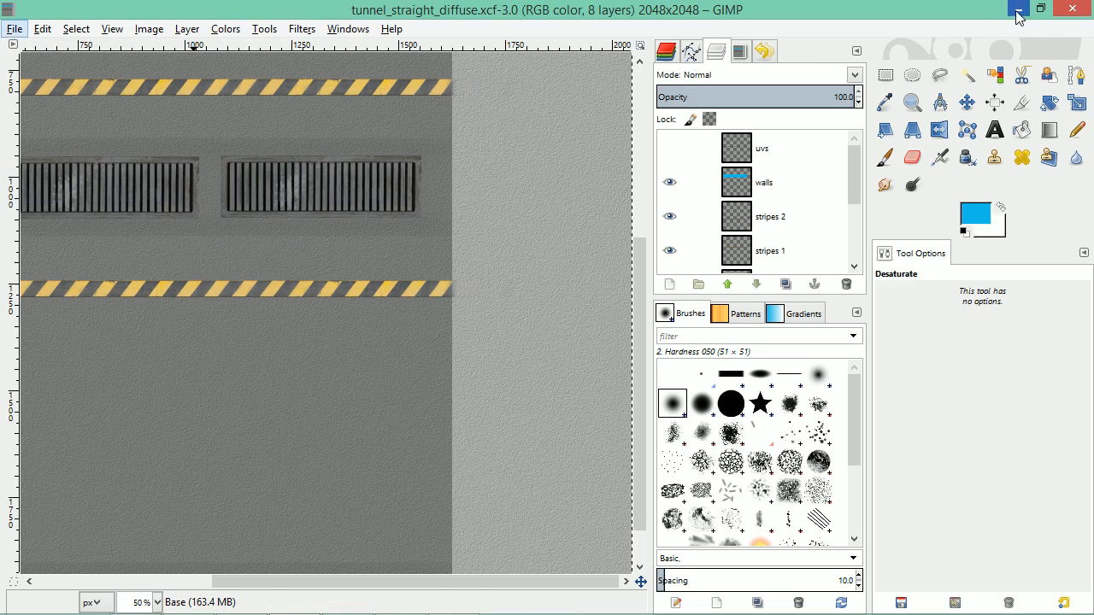
# Switch to Blender, reload the diffuse image, and inspect the gray grain on the tunnel's walls and floor up close
pyautogui.moveTo(282, 606)
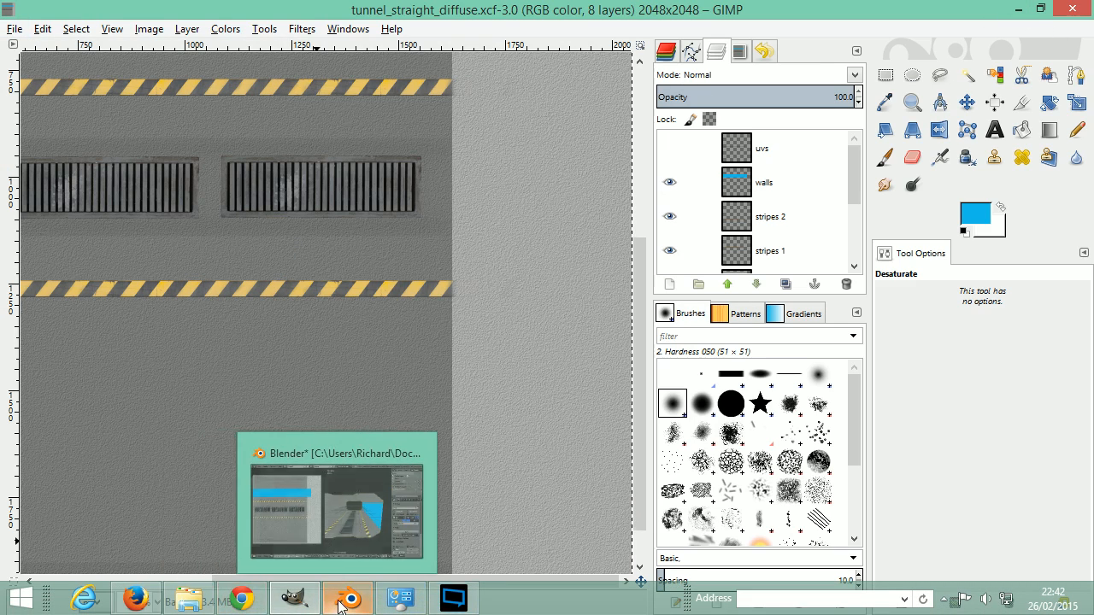
pyautogui.click(356, 495)
pyautogui.moveTo(814, 266); pyautogui.dragTo(621, 310)
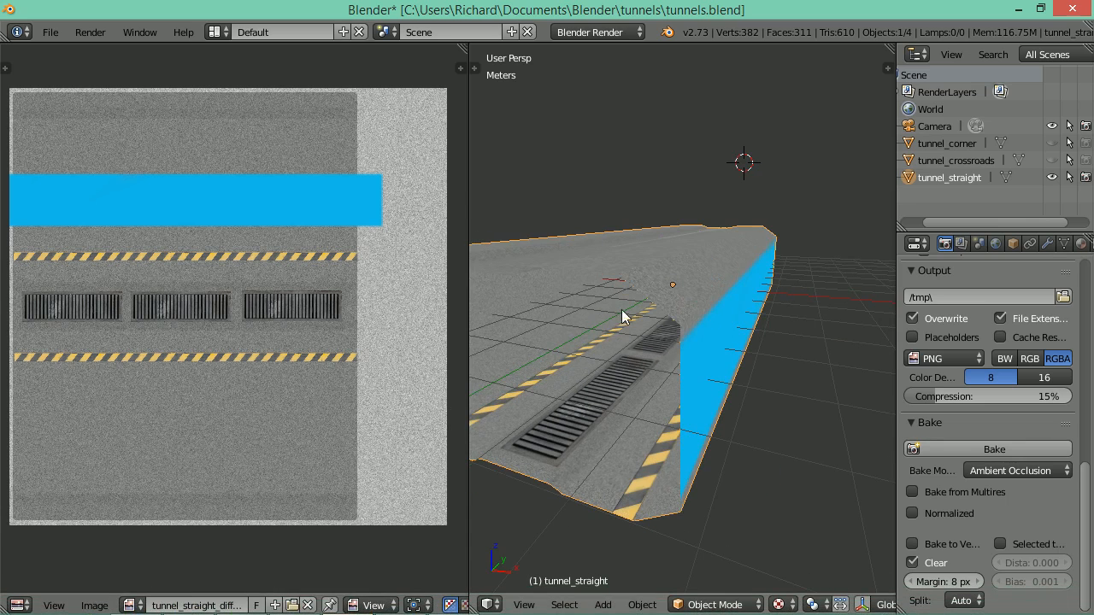
pyautogui.hotkey('alt', 'r')
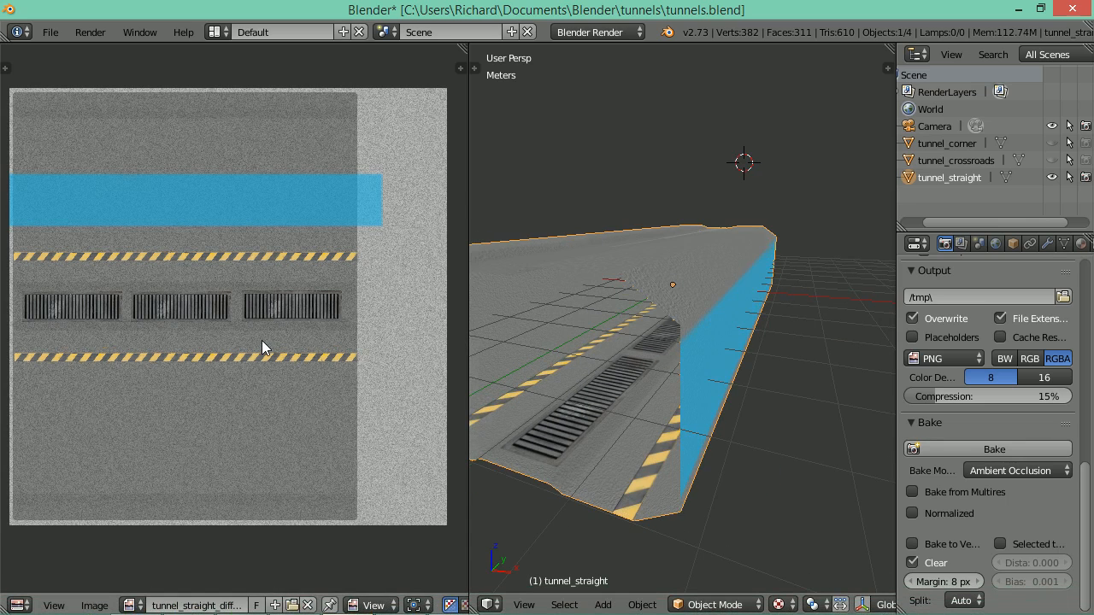
pyautogui.moveTo(551, 353); pyautogui.dragTo(642, 315)
pyautogui.scroll(3, 586, 334)
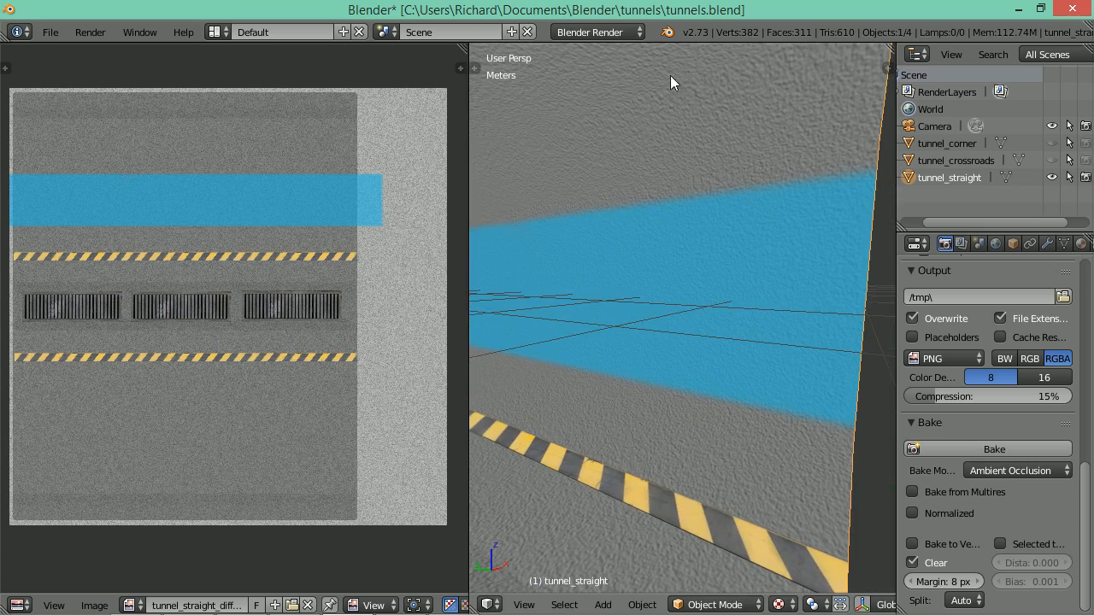
pyautogui.moveTo(671, 76); pyautogui.dragTo(745, 159)
# Switch to GIMP, duplicate the Base layer, hide the copy, and make the original Base layer active
pyautogui.hotkey('alt', 'Tab')
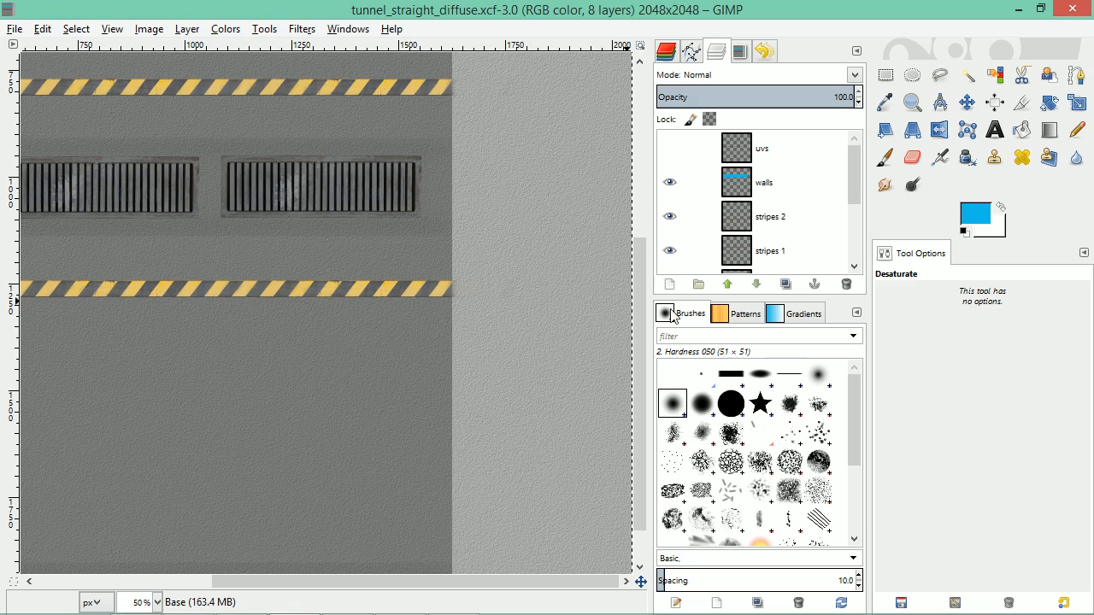
pyautogui.moveTo(857, 182); pyautogui.dragTo(863, 294)
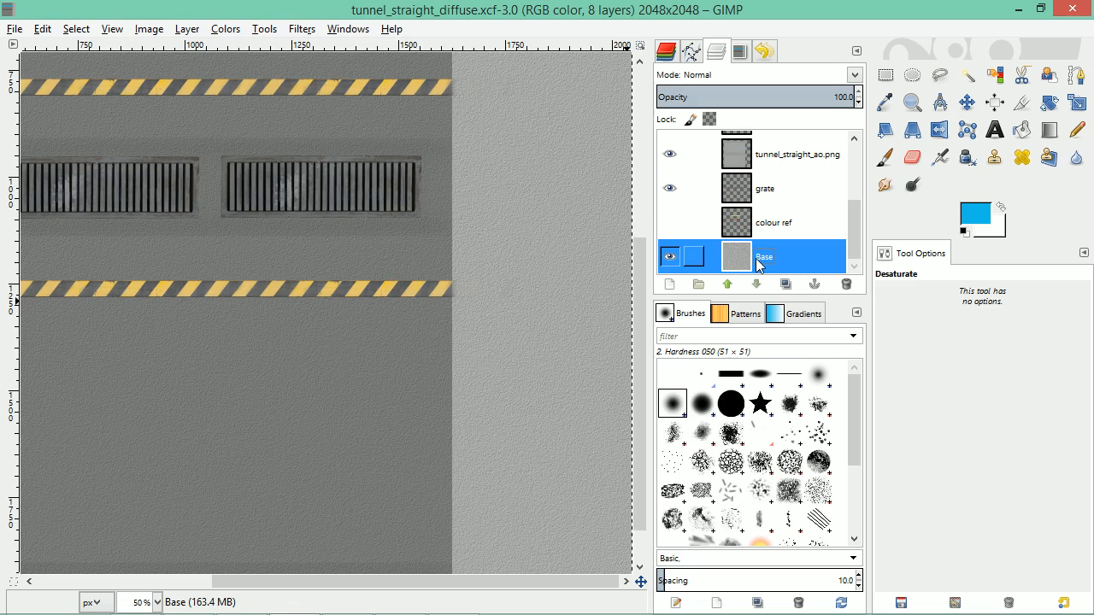
pyautogui.click(302, 29)
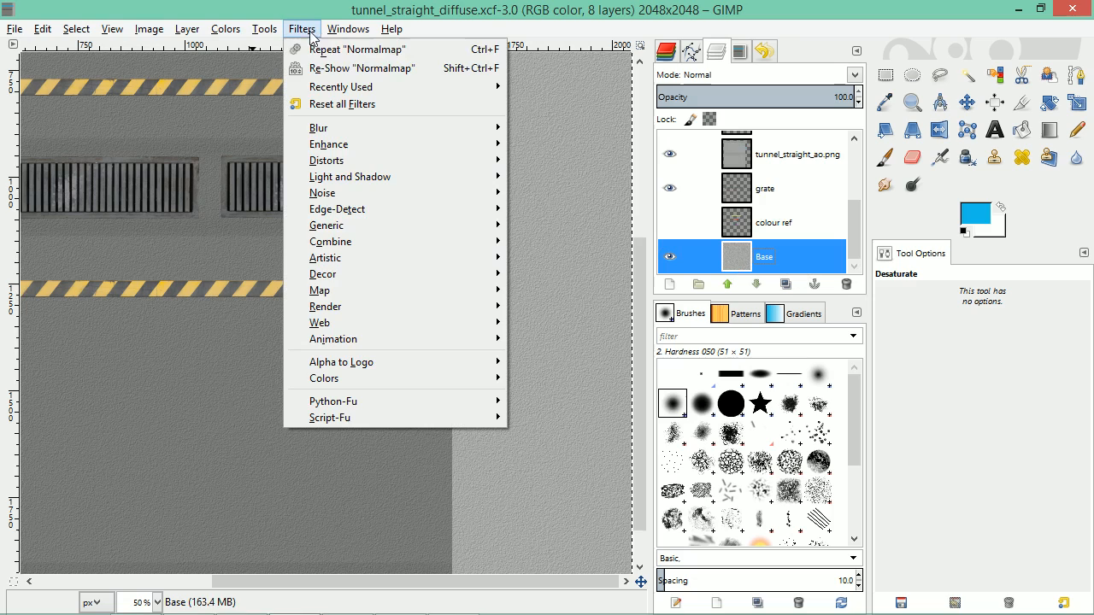
pyautogui.moveTo(365, 293)
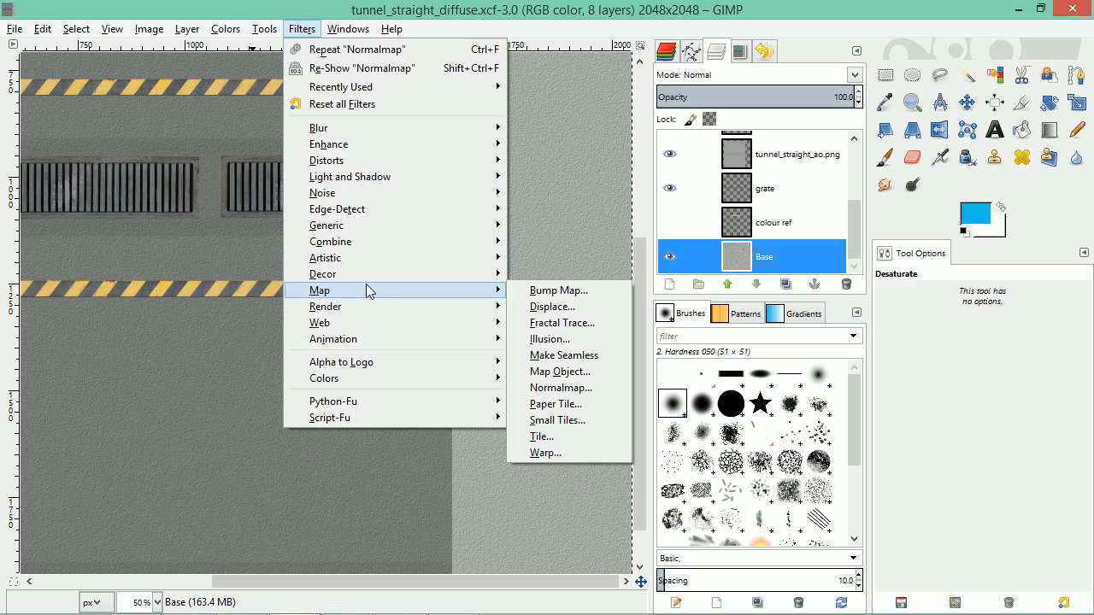
pyautogui.click(813, 254)
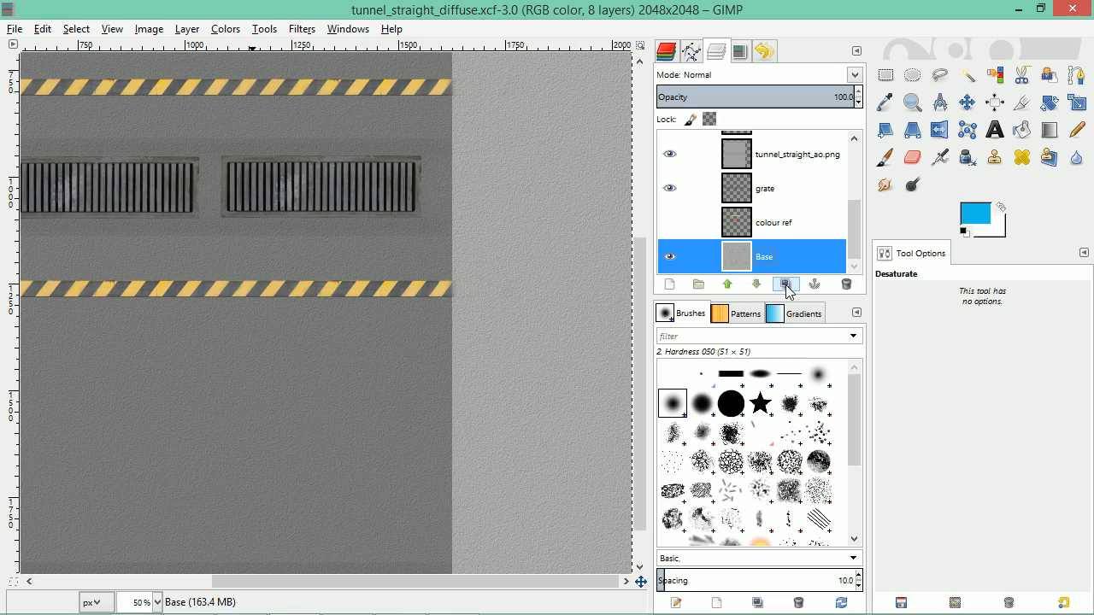
pyautogui.click(784, 286)
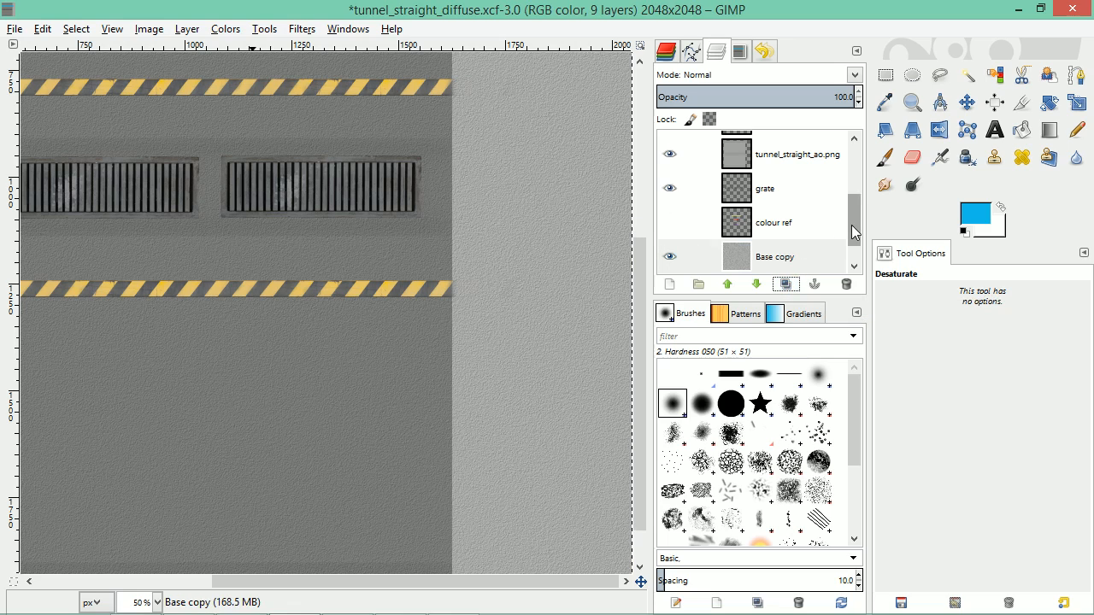
pyautogui.scroll(-1, 684, 239)
pyautogui.click(669, 222)
pyautogui.click(765, 258)
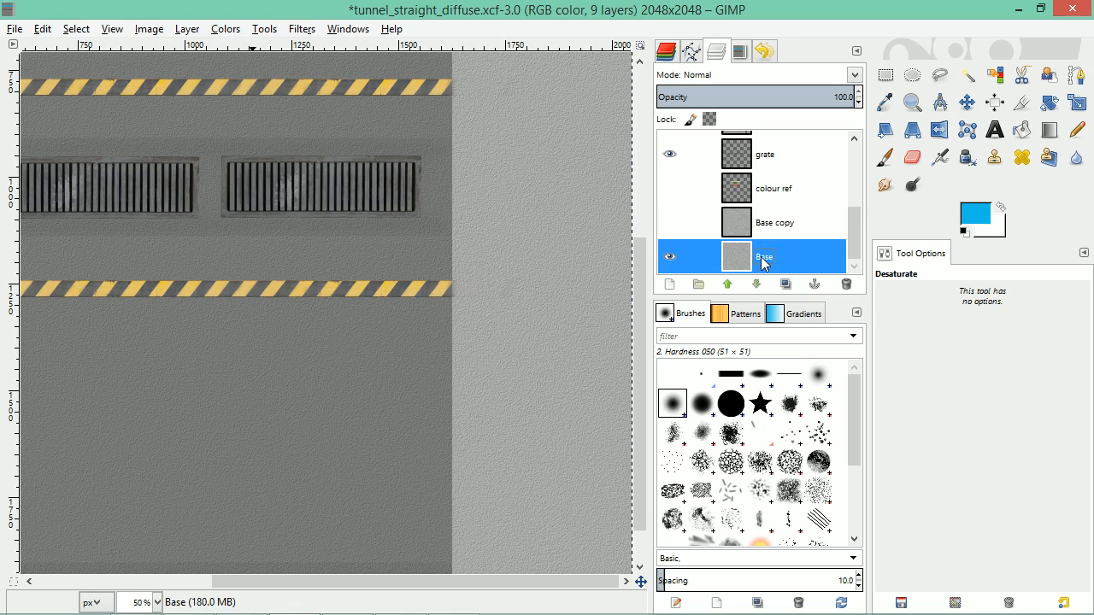
# Apply the Small Tiles filter to the Base layer and check the finer grain around the grate and hazard stripe
pyautogui.click(305, 33)
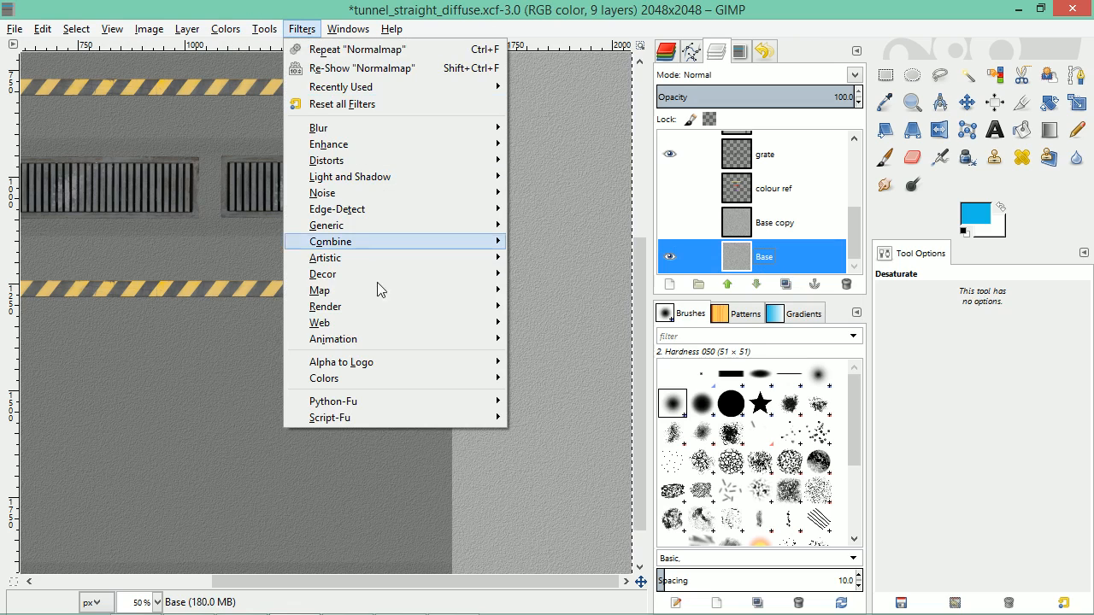
pyautogui.moveTo(381, 289)
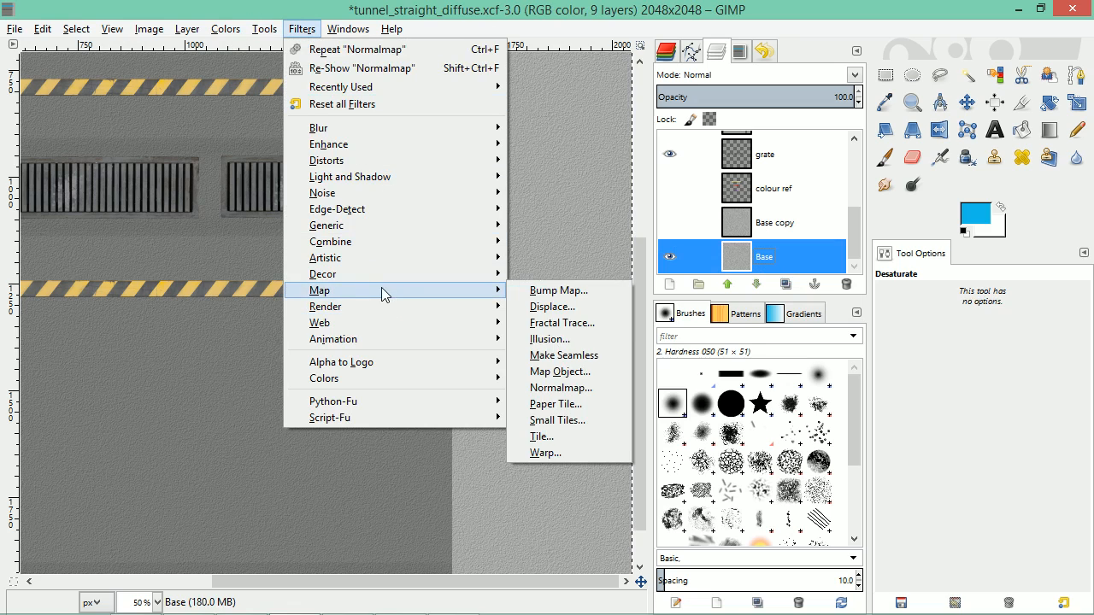
pyautogui.click(555, 420)
pyautogui.click(626, 454)
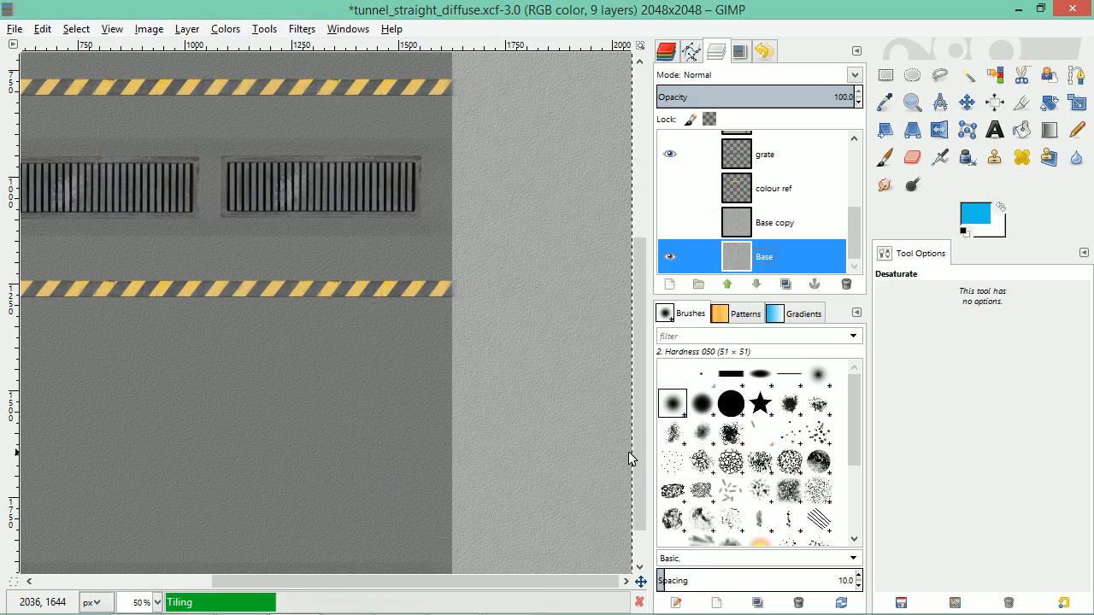
pyautogui.scroll(3, 307, 225)
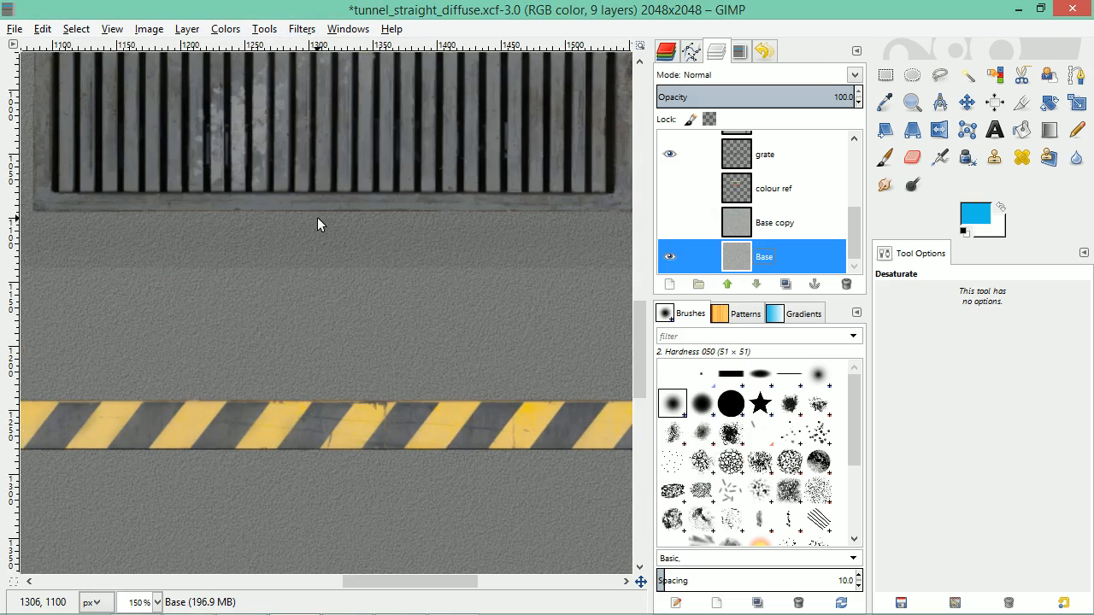
pyautogui.scroll(-2, 317, 221)
pyautogui.scroll(-4, 301, 229)
# Export the tiled texture to tunnel_straight_diffuse.png, switch to Blender, and check the refreshed texture inside and outside the tunnel
pyautogui.hotkey('ctrl', 'e')
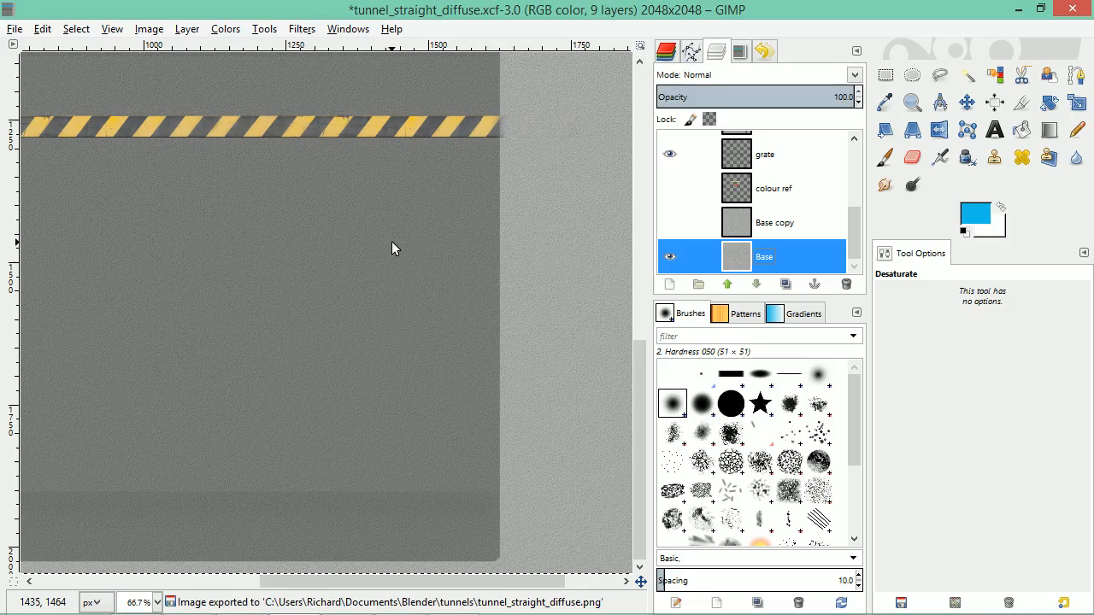
pyautogui.hotkey('alt', 'Tab')
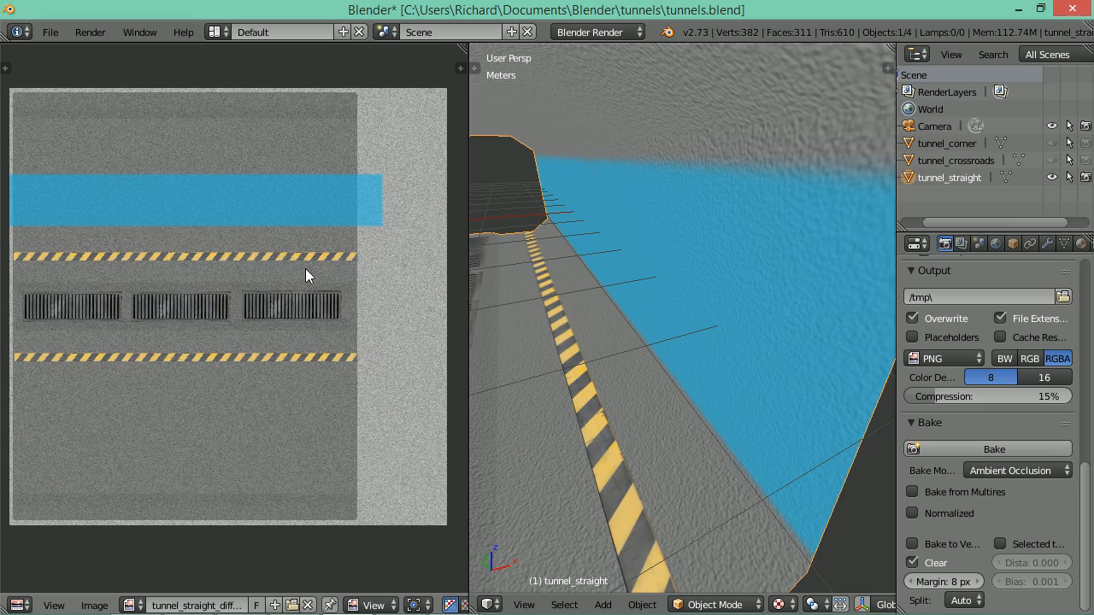
pyautogui.scroll(4, 759, 232)
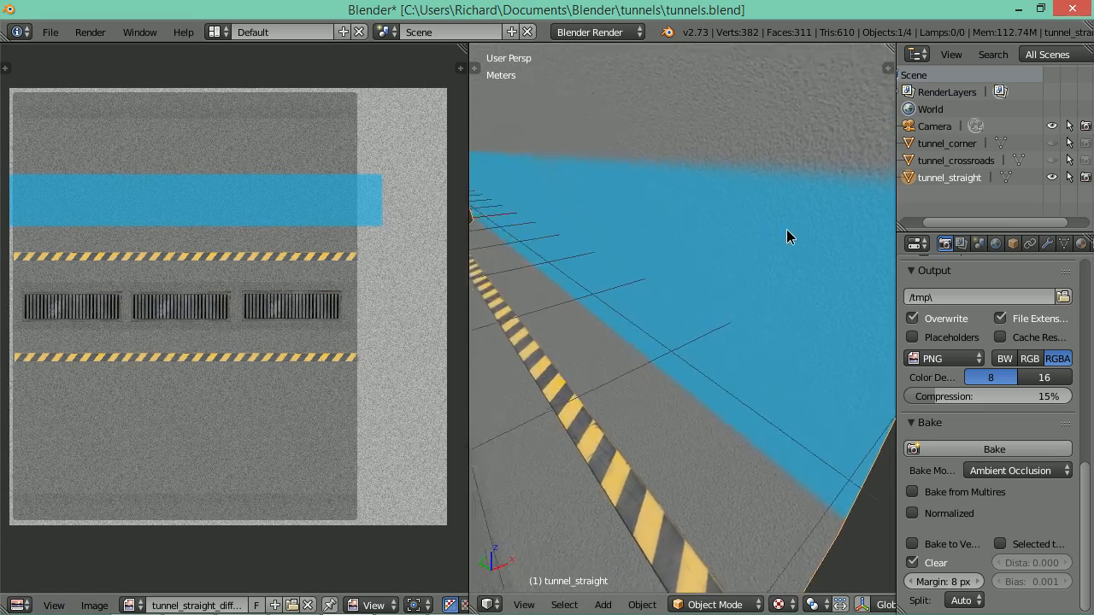
pyautogui.moveTo(787, 230); pyautogui.dragTo(812, 167)
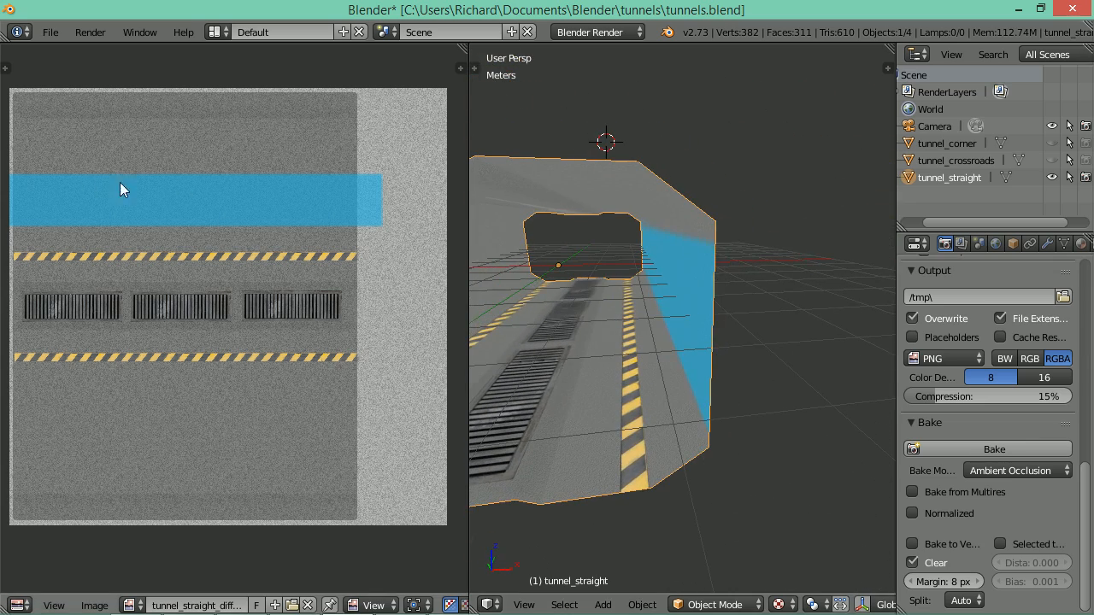
# Switch to GIMP and hide the walls layer
pyautogui.hotkey('alt', 'Tab')
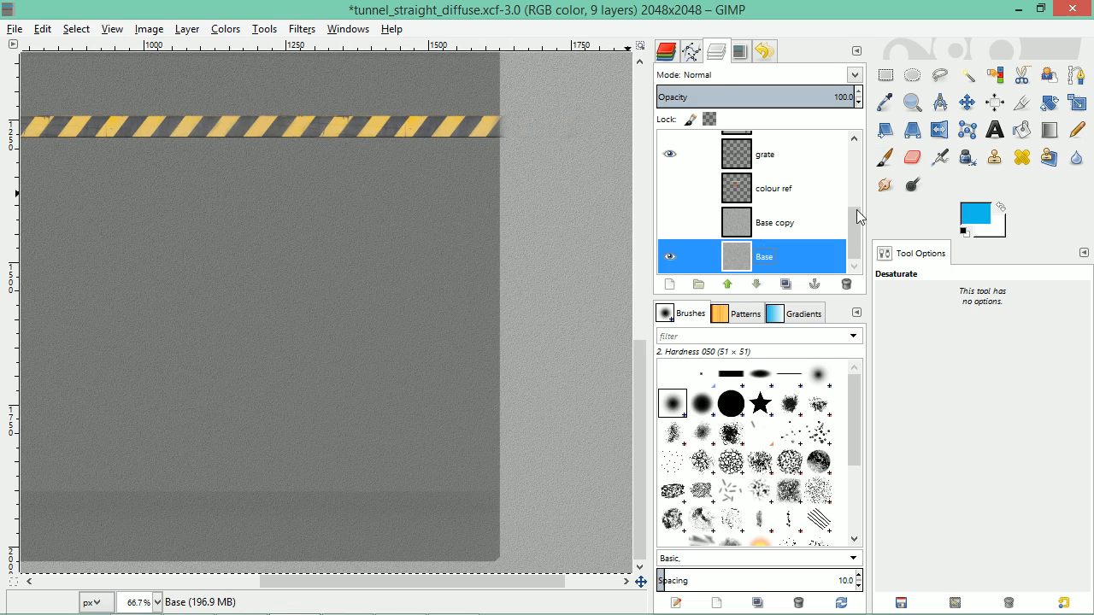
pyautogui.moveTo(856, 210); pyautogui.dragTo(848, 159)
pyautogui.click(710, 192)
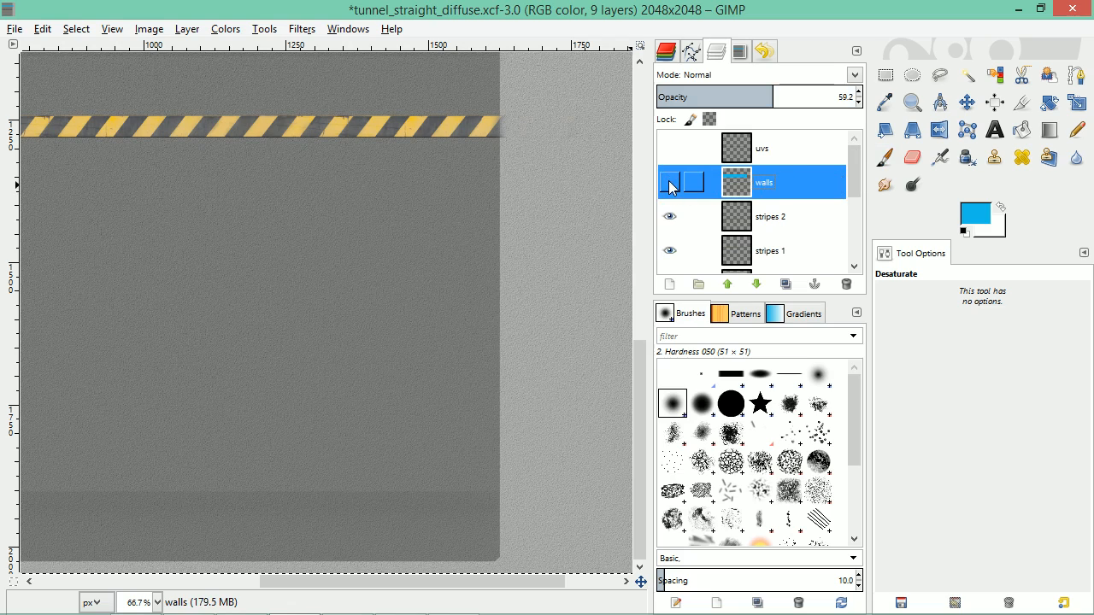
# Show the walls layer and set up the Eraser with the Sponge 01 brush and a jitter amount of 15.57
pyautogui.moveTo(858, 176); pyautogui.dragTo(857, 205)
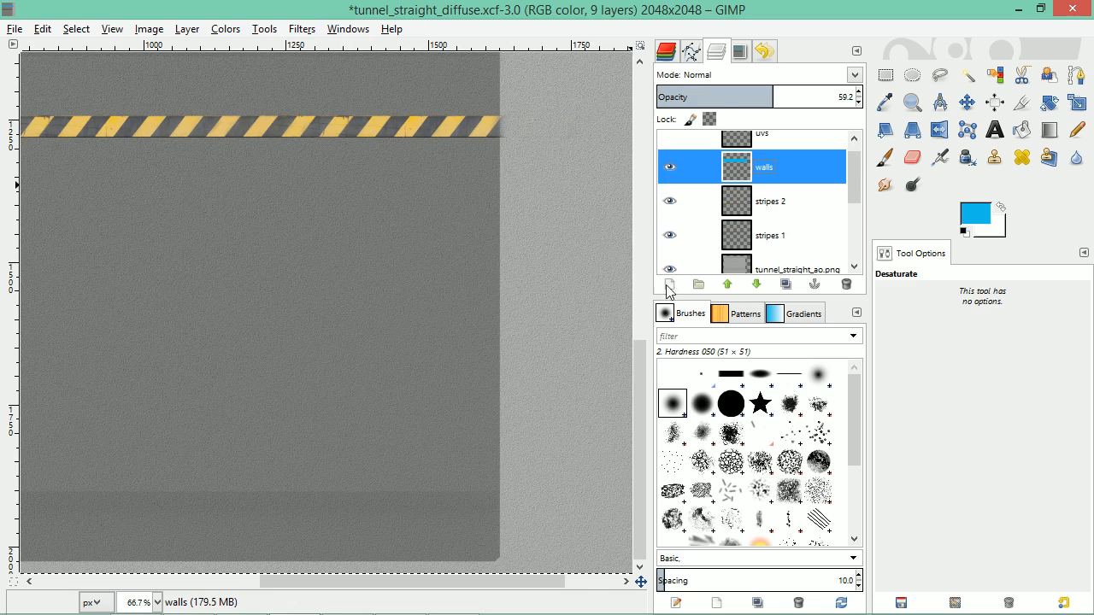
pyautogui.moveTo(636, 385); pyautogui.dragTo(639, 214)
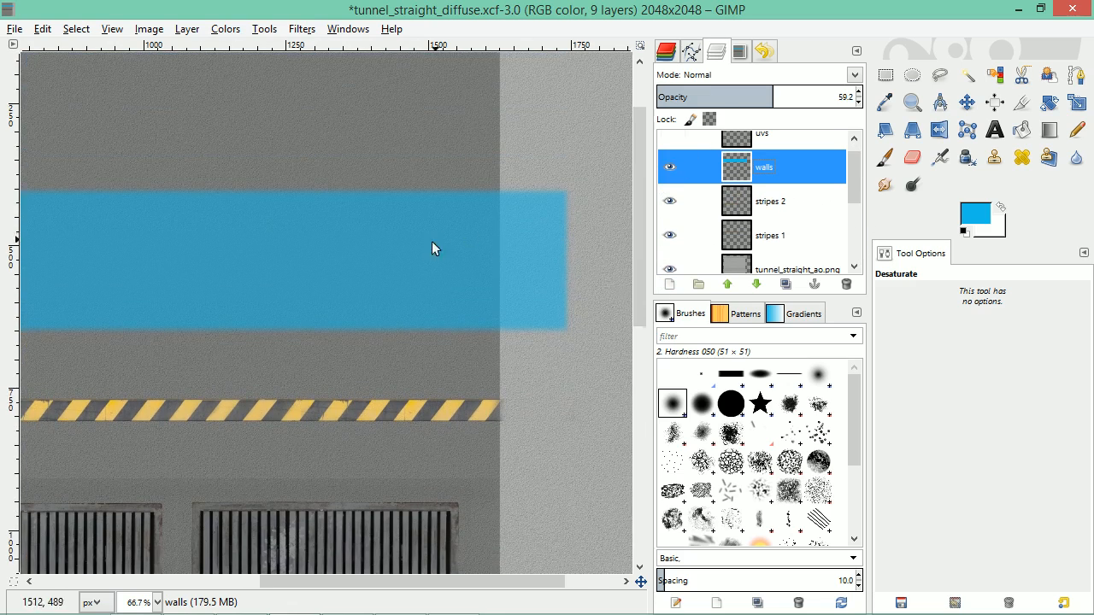
pyautogui.scroll(-2, 431, 248)
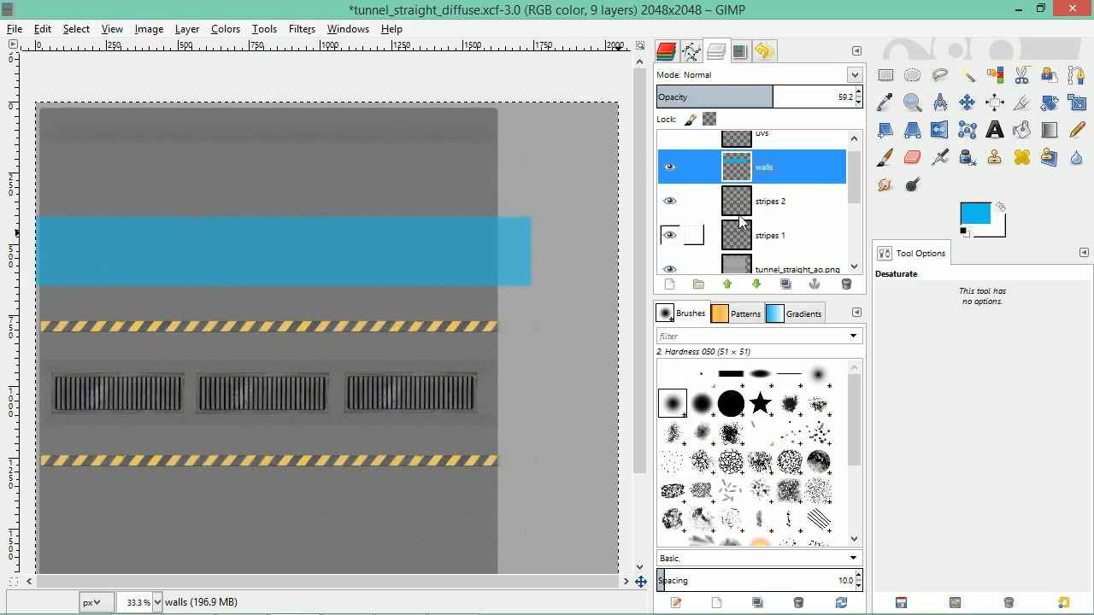
pyautogui.click(912, 158)
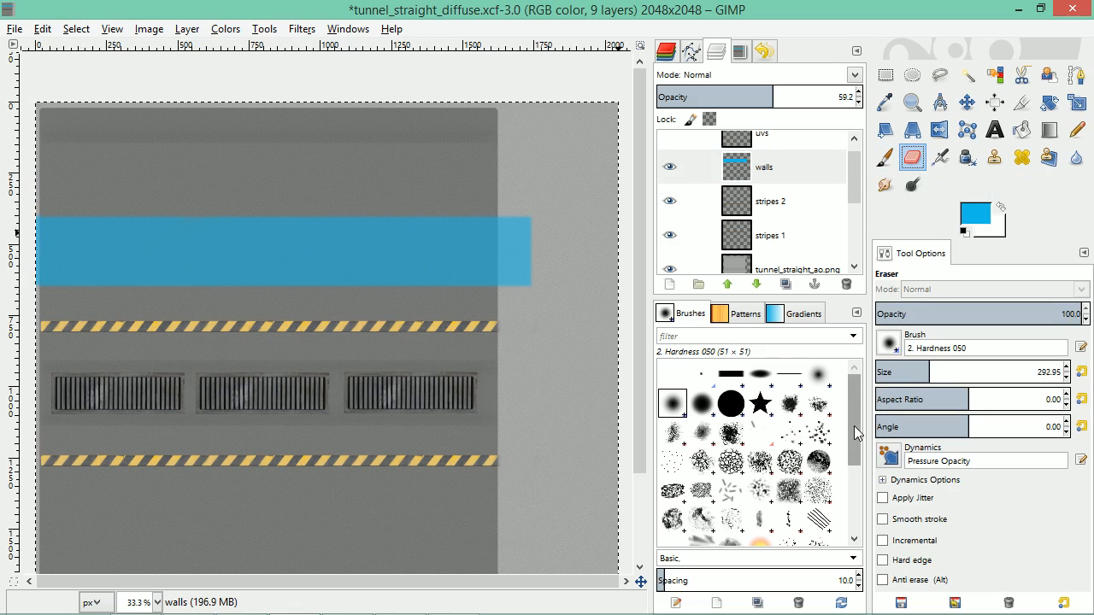
pyautogui.scroll(-4, 853, 426)
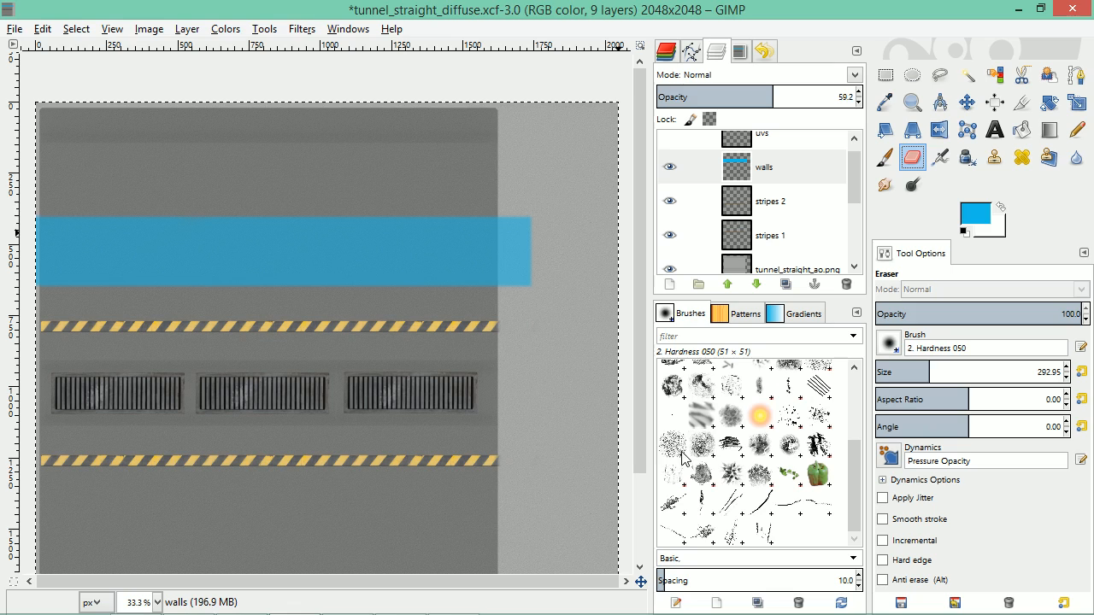
pyautogui.click(672, 444)
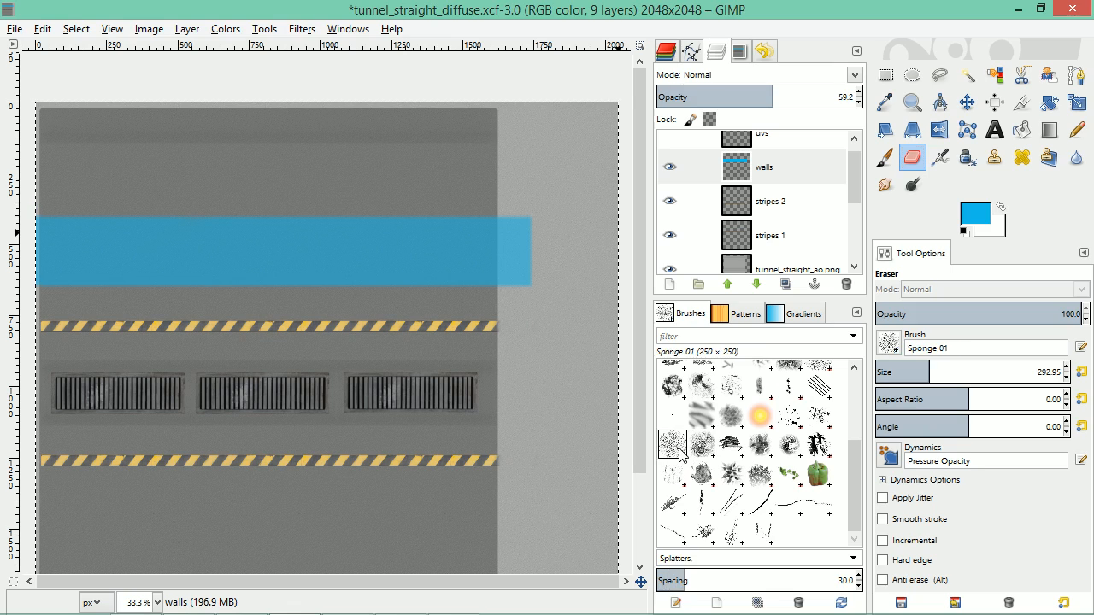
pyautogui.click(882, 498)
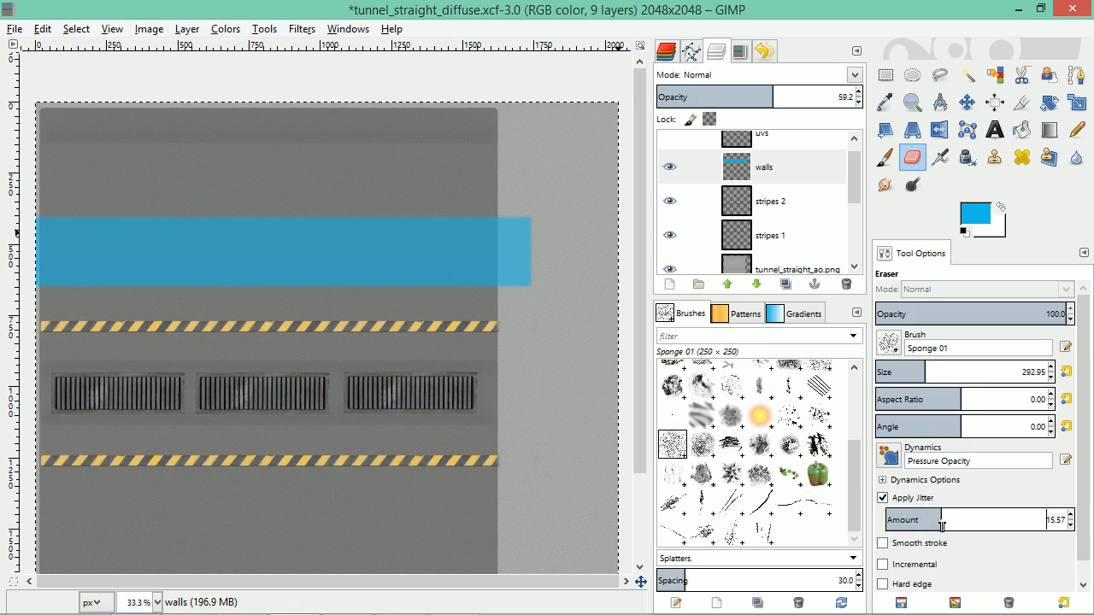
# Try wearing speckles into the blue wall band with the Eraser at 100 opacity, and undo the erasing
pyautogui.moveTo(549, 244)
pyautogui.mouseDown()
pyautogui.moveTo(426, 219)
pyautogui.moveTo(444, 242)
pyautogui.moveTo(22, 250)
pyautogui.moveTo(176, 233)
pyautogui.moveTo(456, 234)
pyautogui.moveTo(523, 246)
pyautogui.moveTo(210, 278)
pyautogui.moveTo(46, 282)
pyautogui.mouseUp()
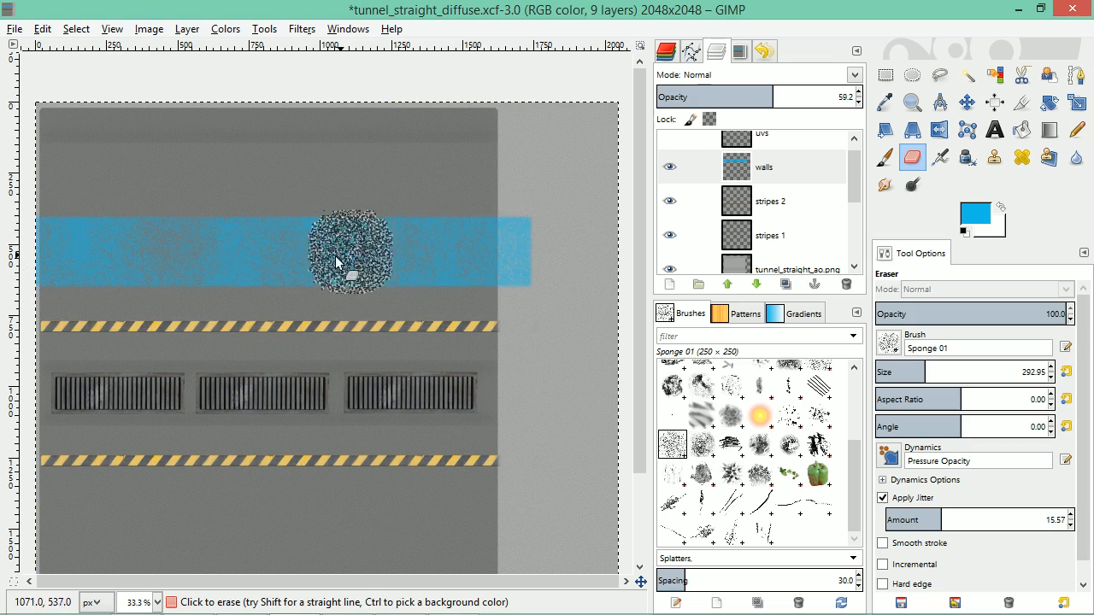
pyautogui.scroll(2, 342, 245)
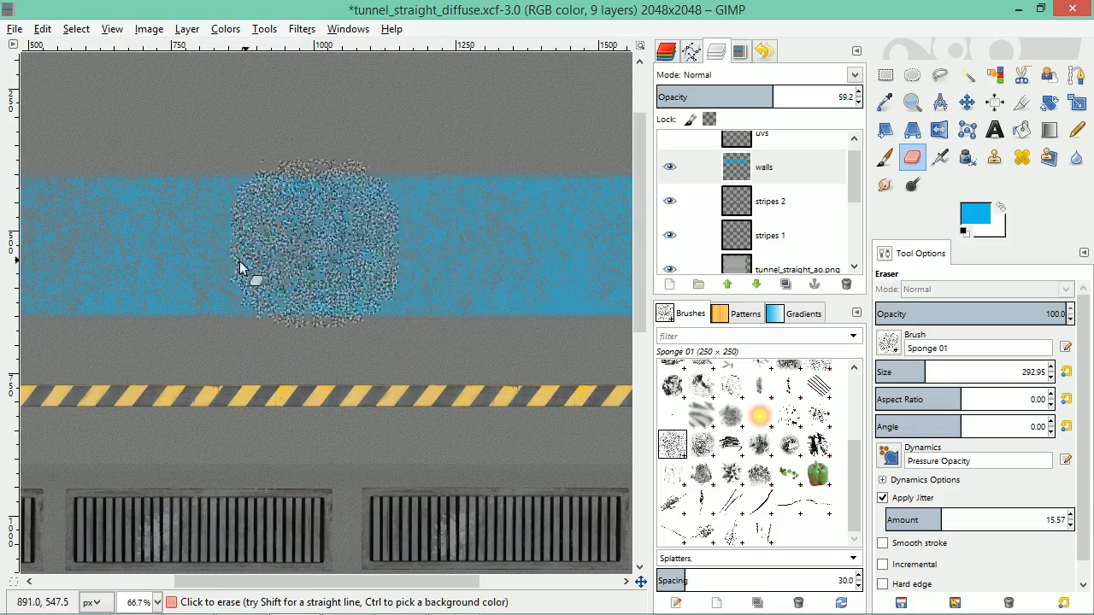
pyautogui.scroll(-1, 293, 248)
pyautogui.scroll(-1, 299, 246)
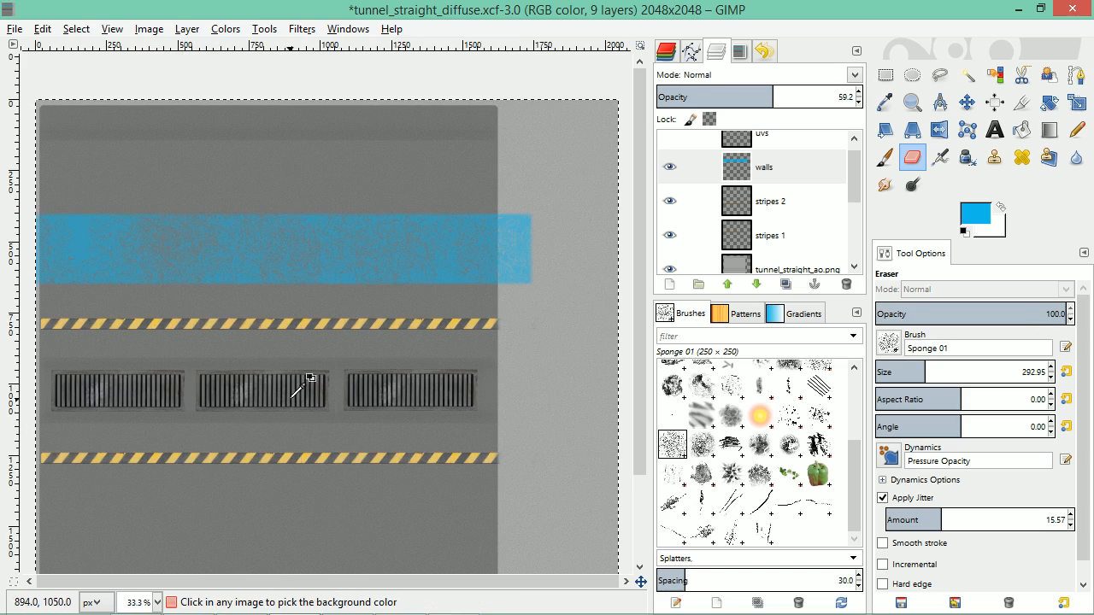
pyautogui.hotkey('ctrl', 'z')
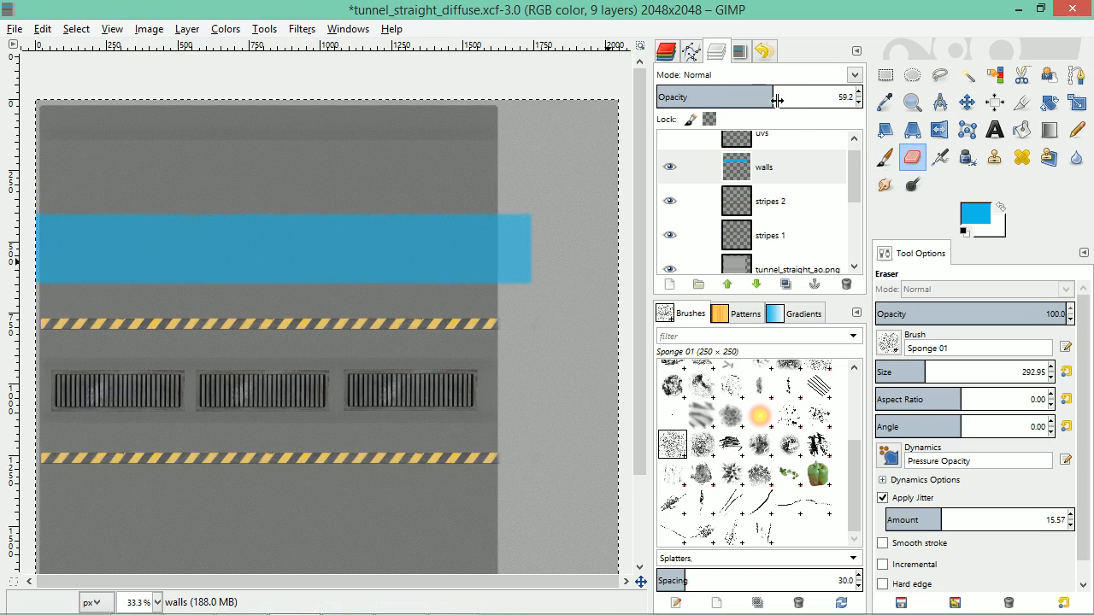
# Set the walls layer's opacity to 80.6 and erase sponge speckles along the whole blue band with the Eraser at 54 opacity
pyautogui.moveTo(773, 99); pyautogui.dragTo(716, 102)
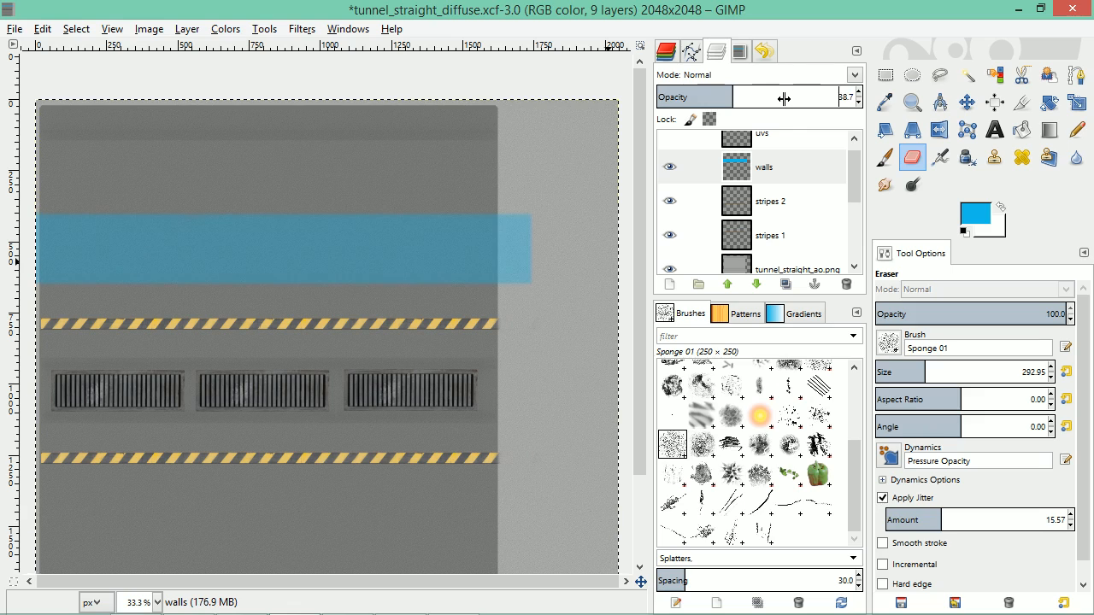
pyautogui.moveTo(733, 100); pyautogui.dragTo(814, 98)
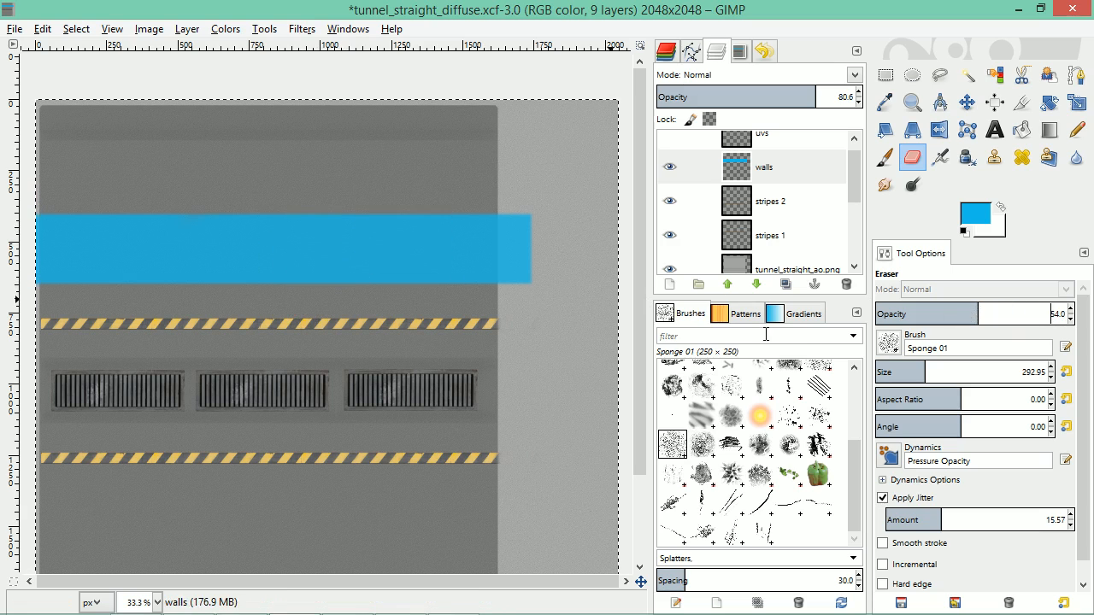
pyautogui.moveTo(90, 254)
pyautogui.mouseDown()
pyautogui.moveTo(72, 250)
pyautogui.moveTo(472, 249)
pyautogui.mouseUp()
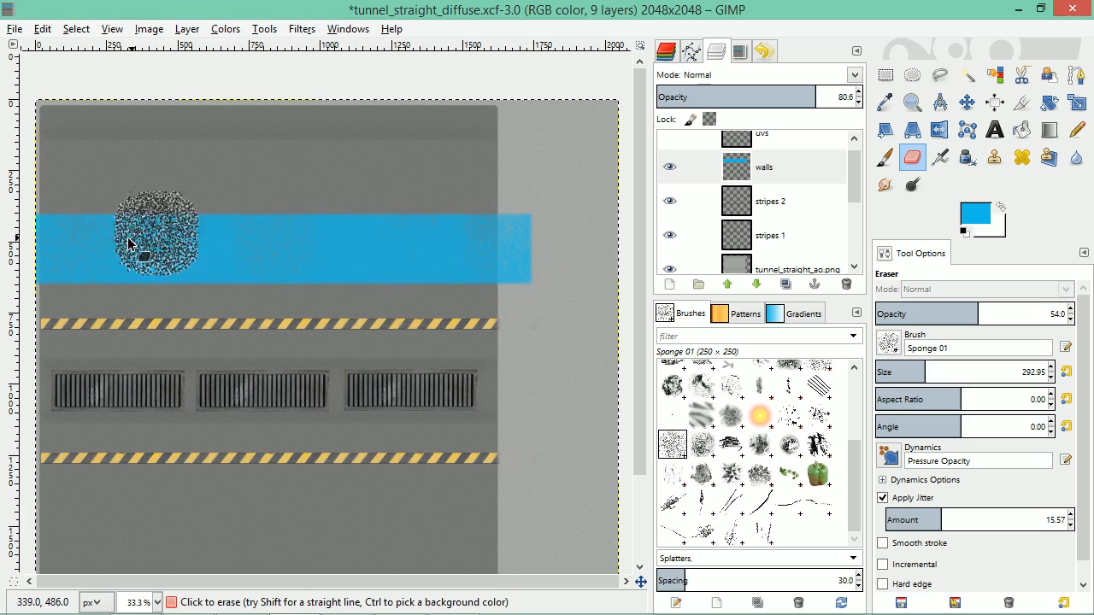
pyautogui.scroll(1, 317, 232)
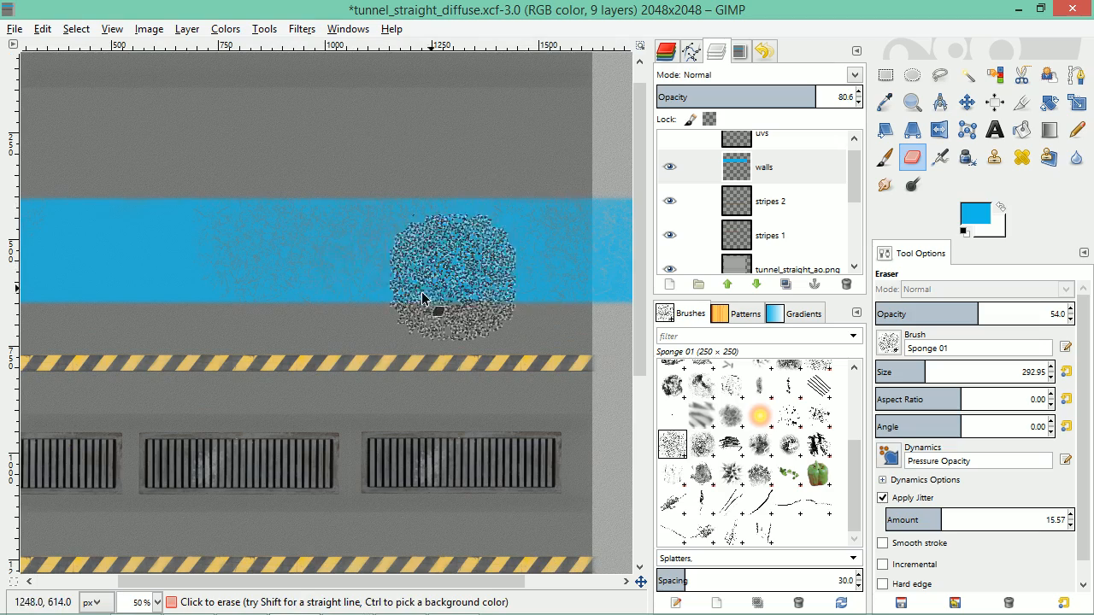
pyautogui.moveTo(267, 277)
pyautogui.mouseDown()
pyautogui.moveTo(42, 242)
pyautogui.moveTo(104, 235)
pyautogui.moveTo(23, 242)
pyautogui.mouseUp()
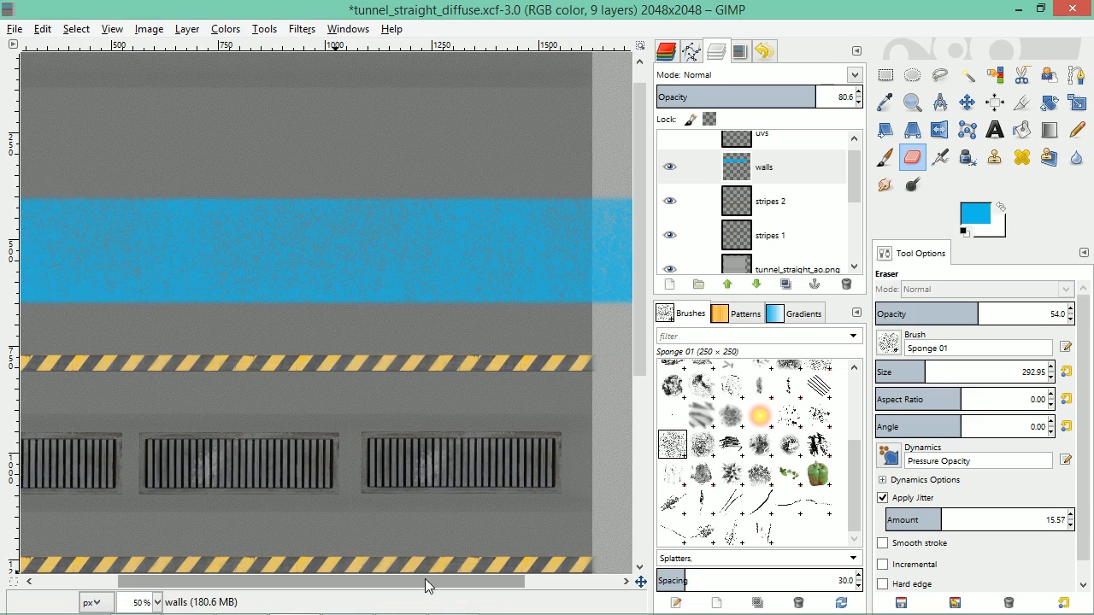
pyautogui.moveTo(403, 582); pyautogui.dragTo(321, 583)
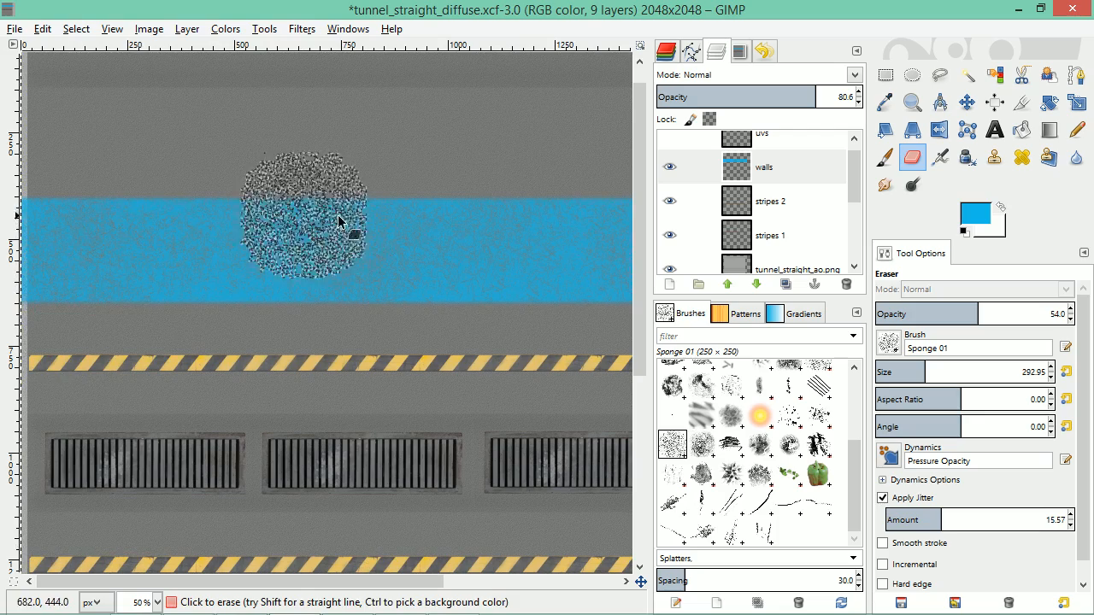
pyautogui.moveTo(385, 582); pyautogui.dragTo(537, 589)
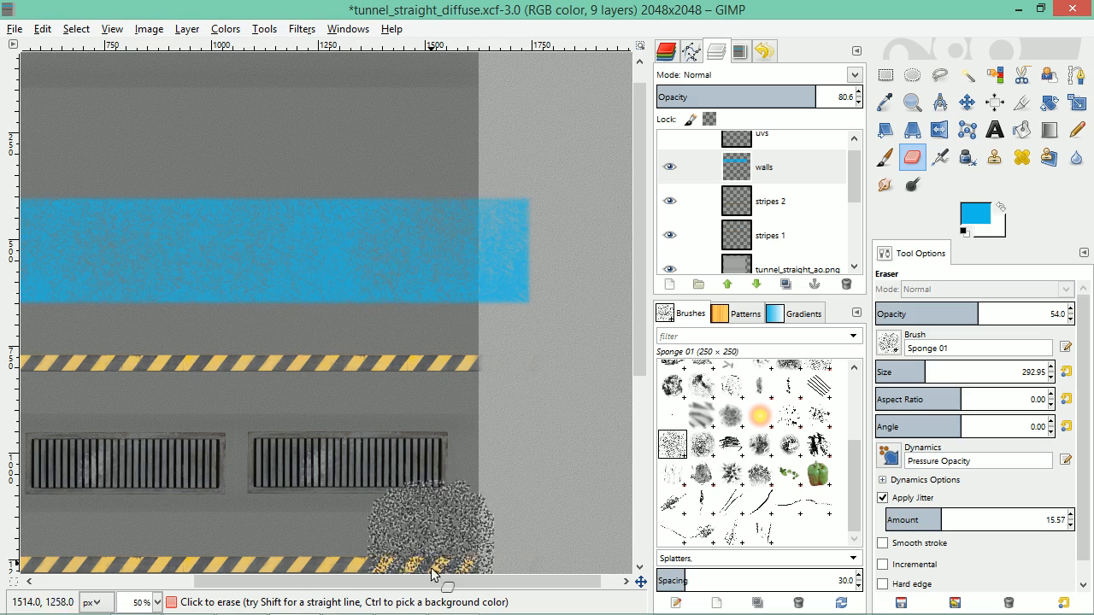
pyautogui.moveTo(376, 582); pyautogui.dragTo(128, 584)
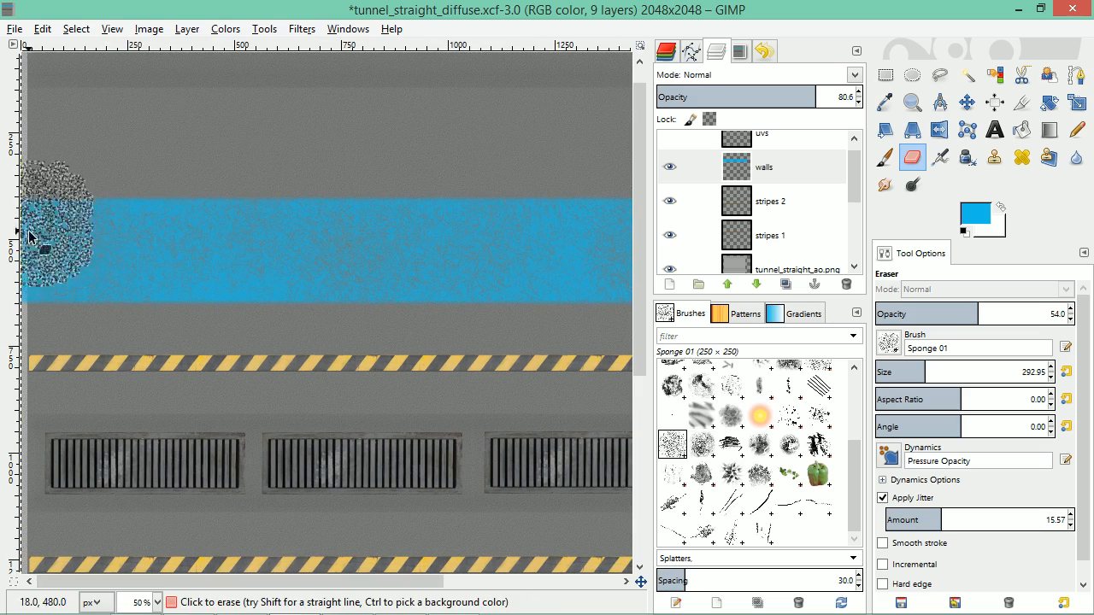
pyautogui.press('-')
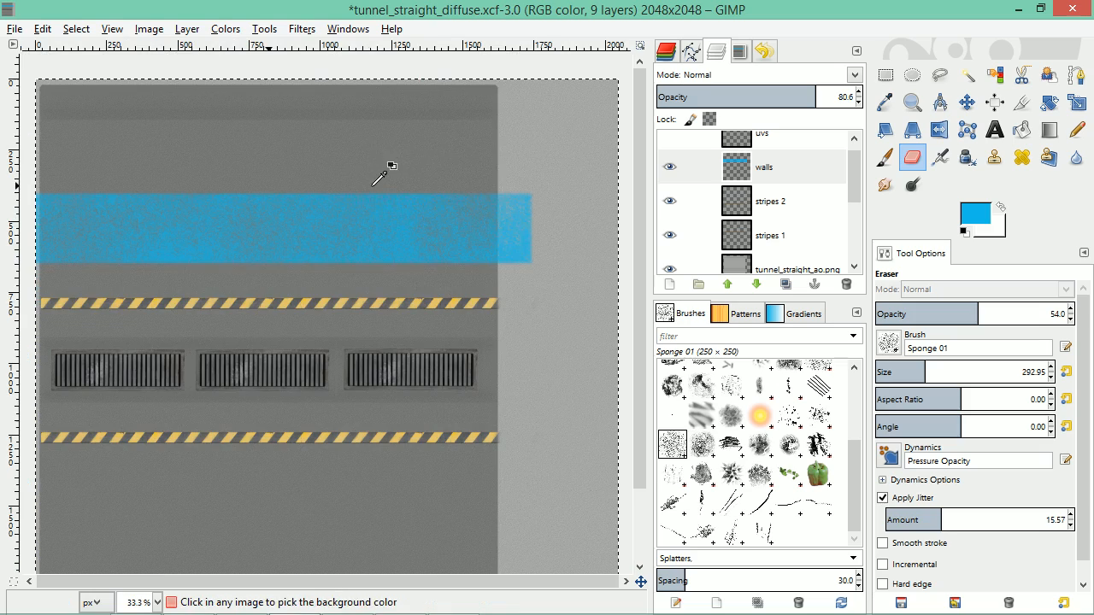
# Activate the Paintbrush with the 2. Hardness 050 brush and keep the walls layer active
pyautogui.click(773, 168)
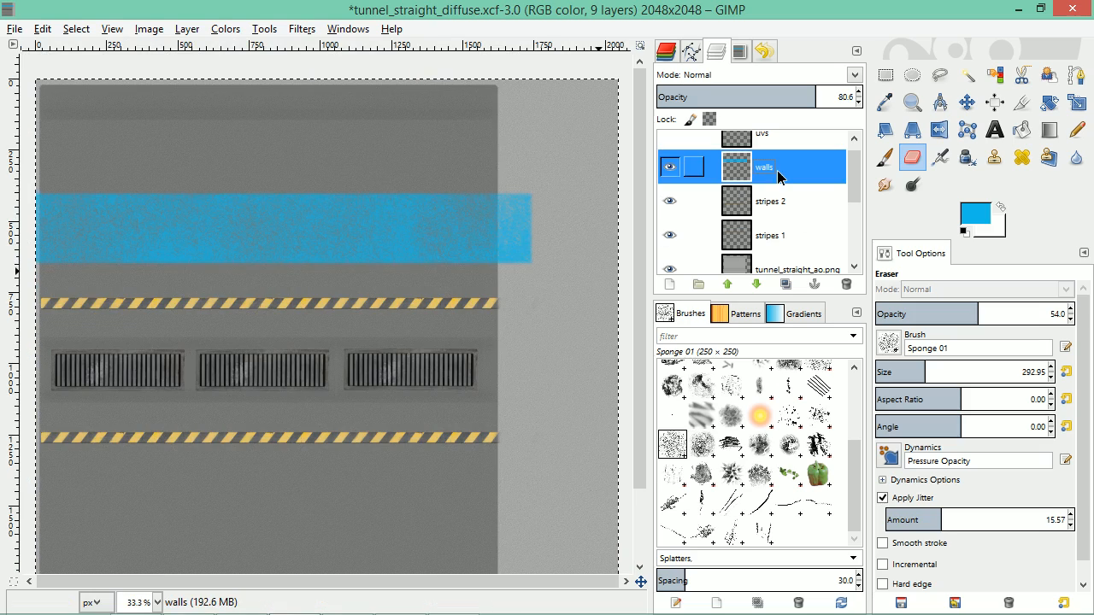
pyautogui.click(884, 157)
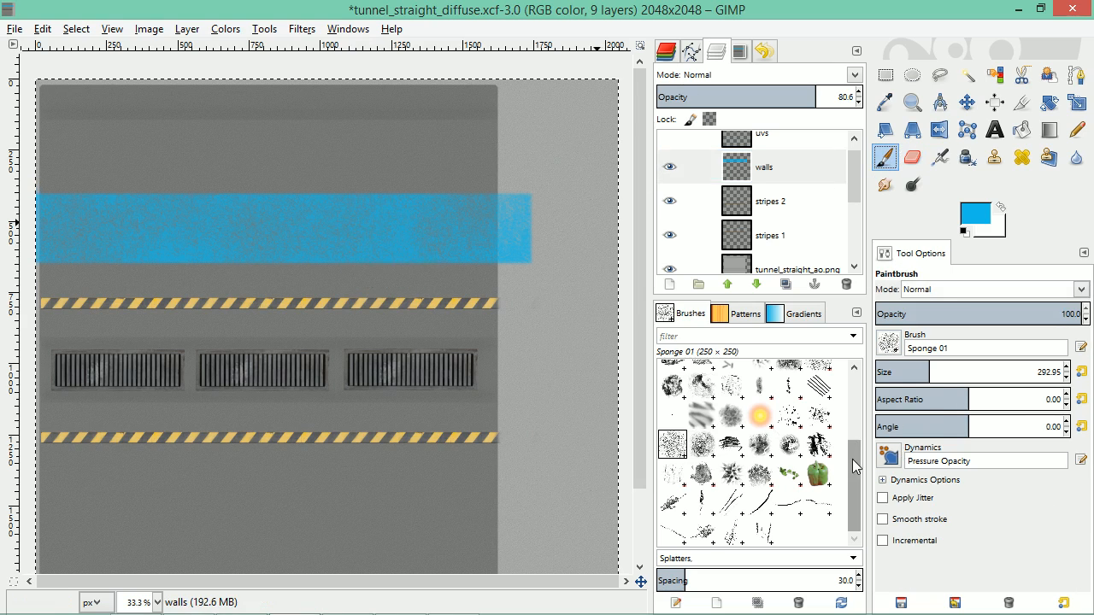
pyautogui.moveTo(854, 466); pyautogui.dragTo(805, 373)
pyautogui.click(672, 403)
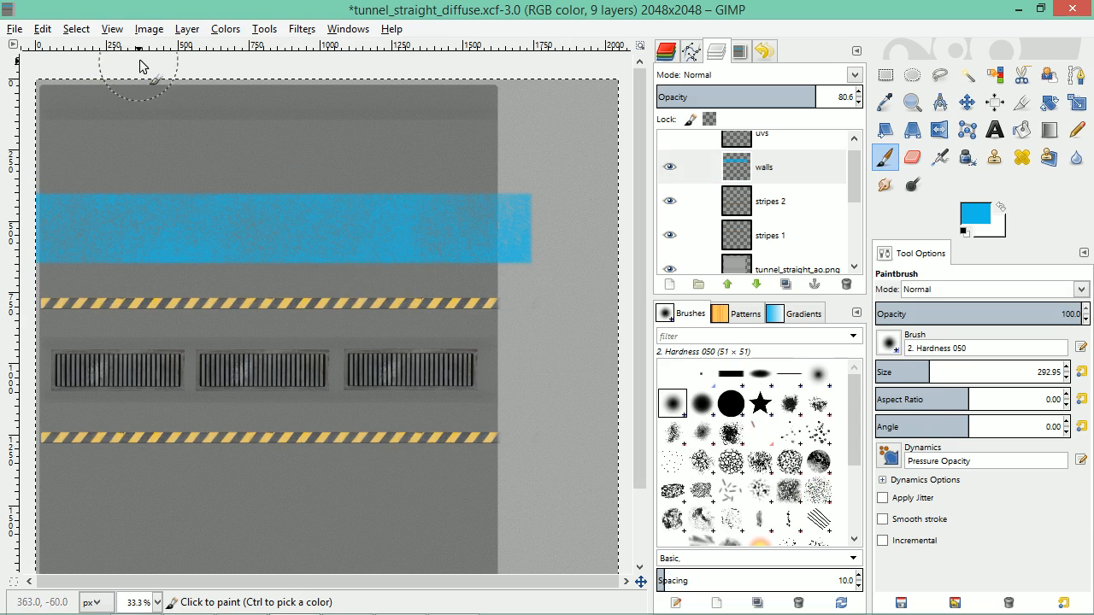
pyautogui.click(772, 166)
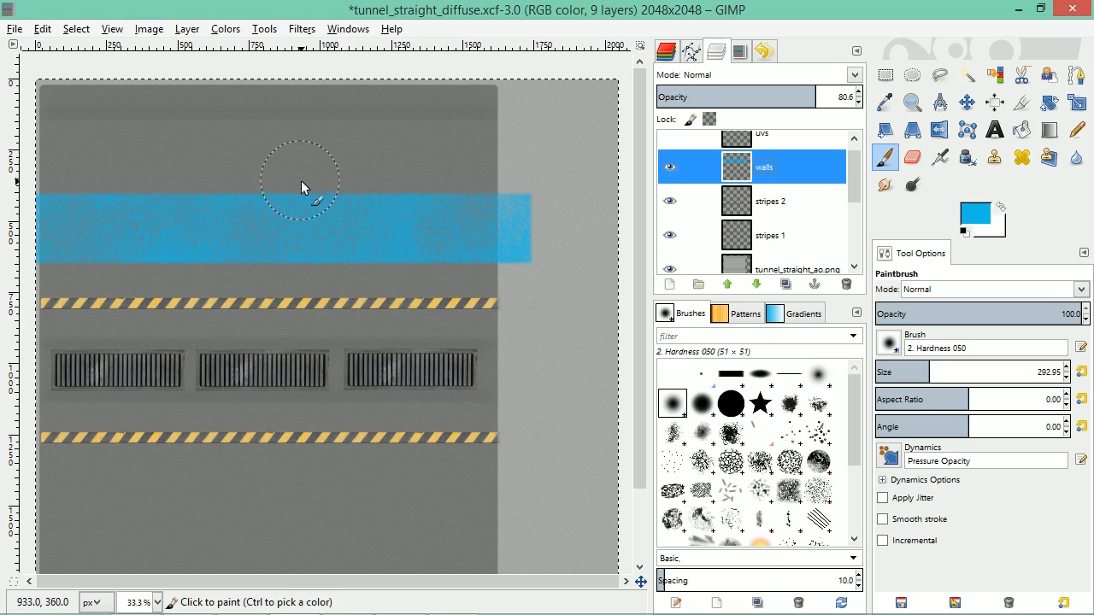
# Export the texture to tunnel_straight_diffuse.png, switch to Blender, and check the worn blue band on the tunnel wall
pyautogui.hotkey('ctrl', 'e')
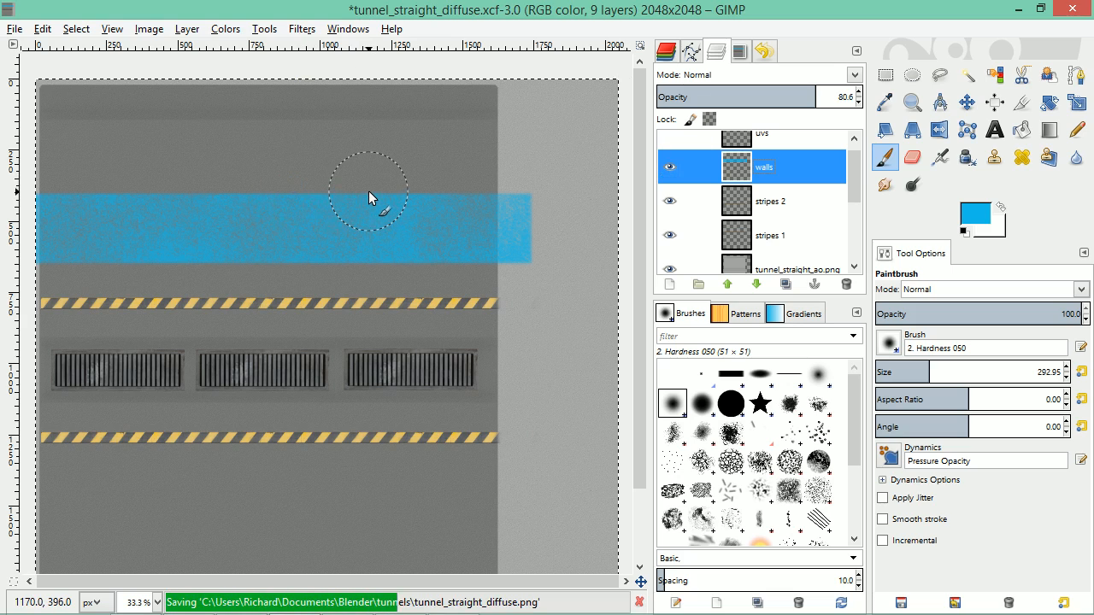
pyautogui.hotkey('alt', 'Tab')
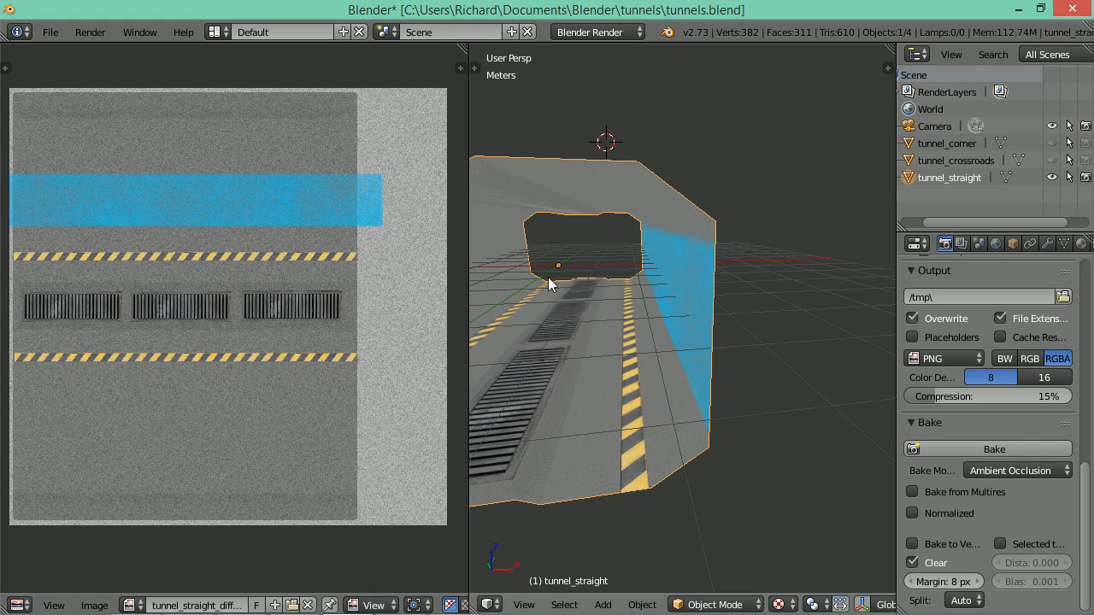
pyautogui.moveTo(548, 276); pyautogui.dragTo(652, 242)
pyautogui.scroll(5, 670, 261)
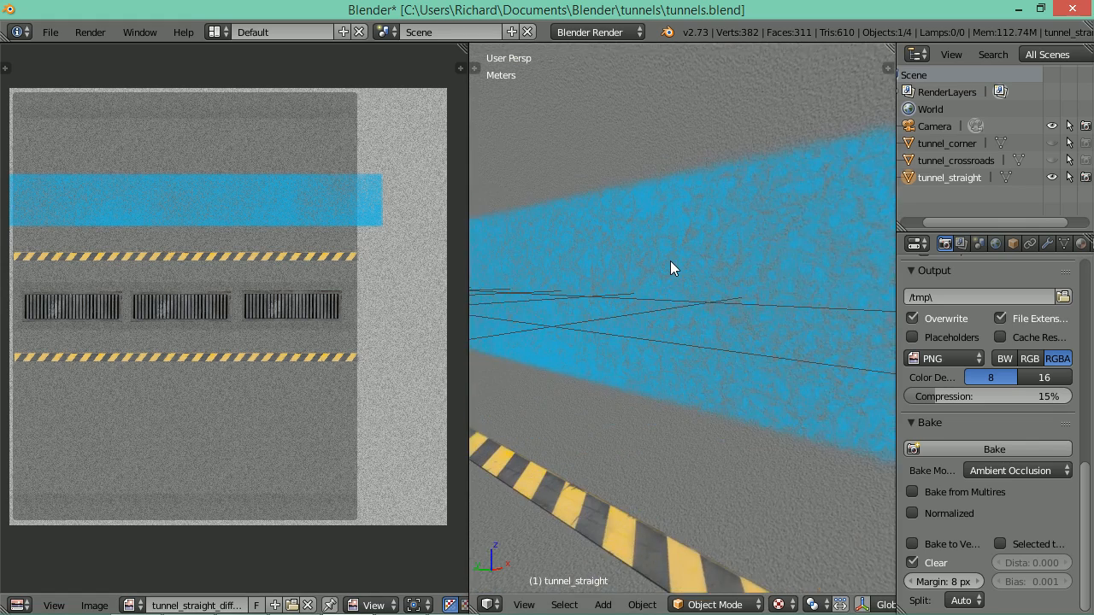
pyautogui.scroll(-4, 689, 203)
pyautogui.moveTo(682, 207); pyautogui.dragTo(627, 231)
# Switch to GIMP, apply the simple Blur filter twice to the walls layer, and check the blue band's worn texture
pyautogui.hotkey('alt', 'Tab')
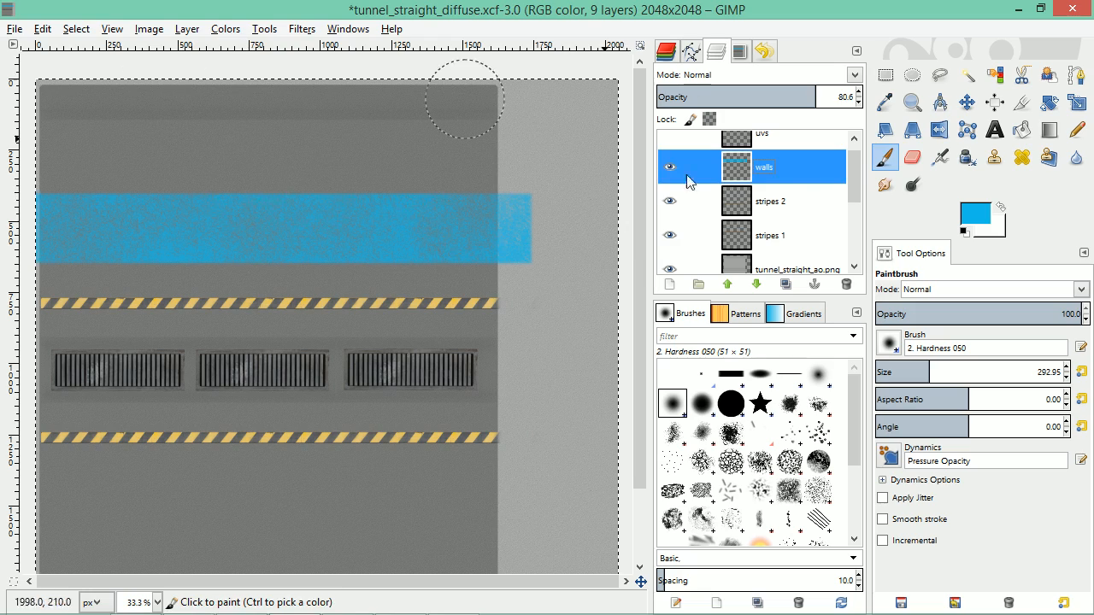
pyautogui.click(301, 28)
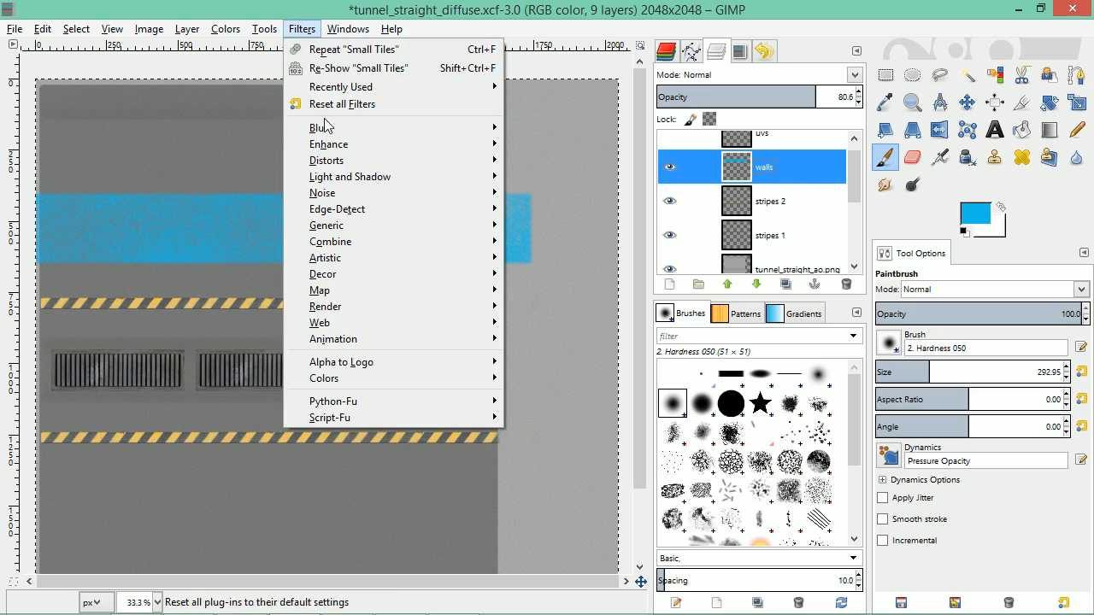
pyautogui.moveTo(327, 132)
pyautogui.click(568, 131)
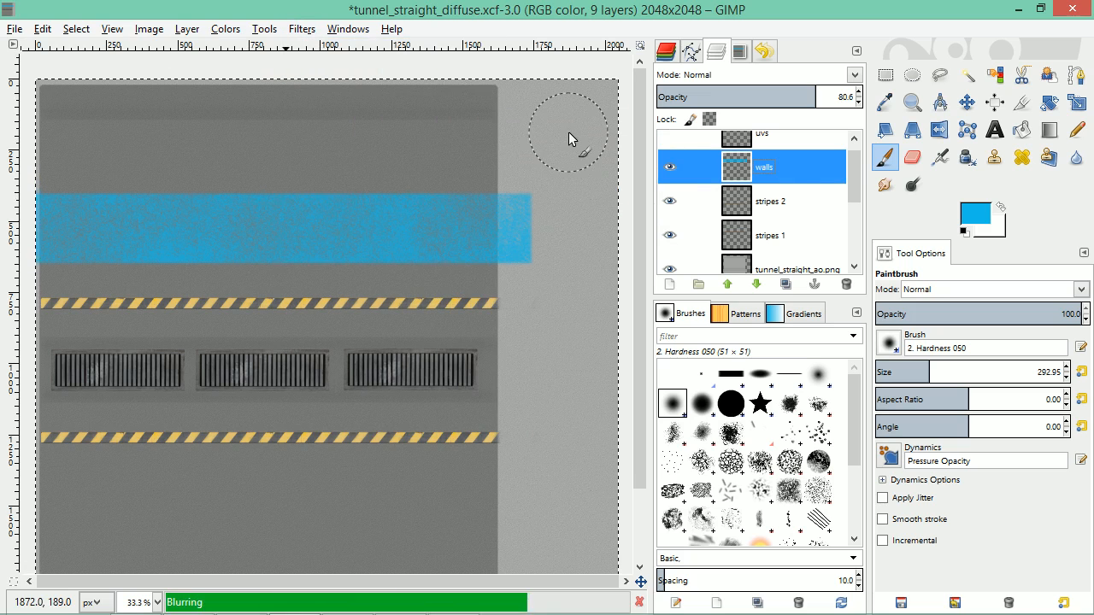
pyautogui.scroll(4, 458, 219)
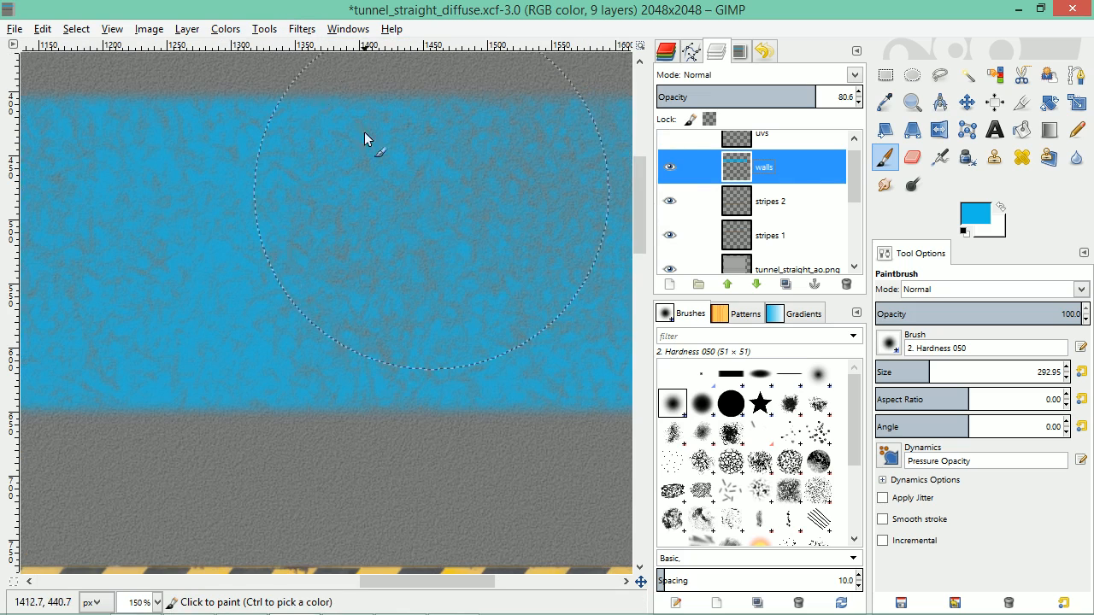
pyautogui.click(301, 29)
pyautogui.moveTo(425, 128)
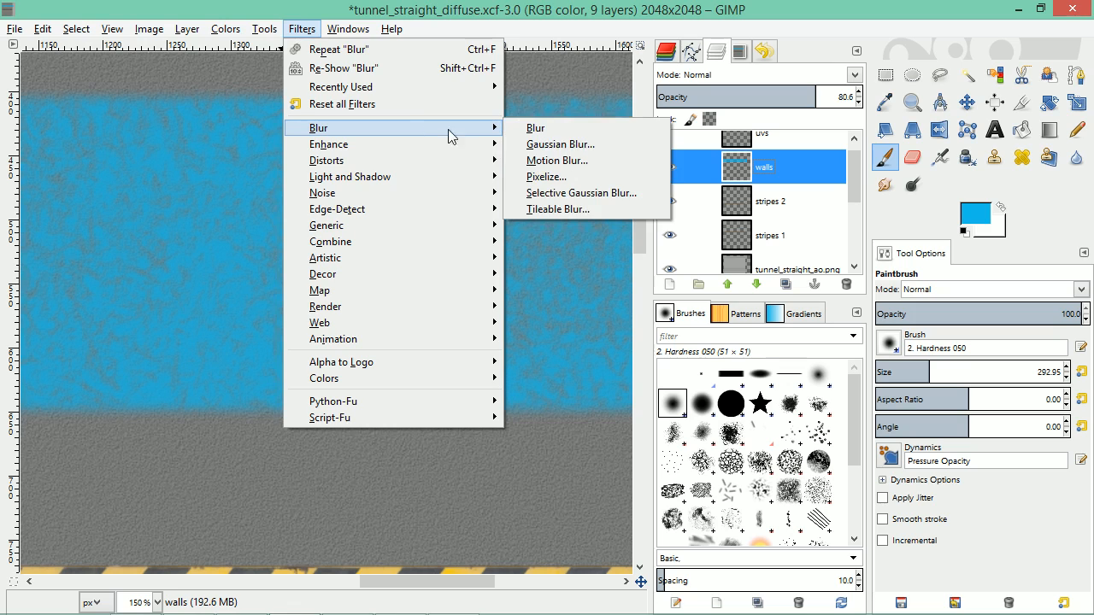
pyautogui.click(562, 132)
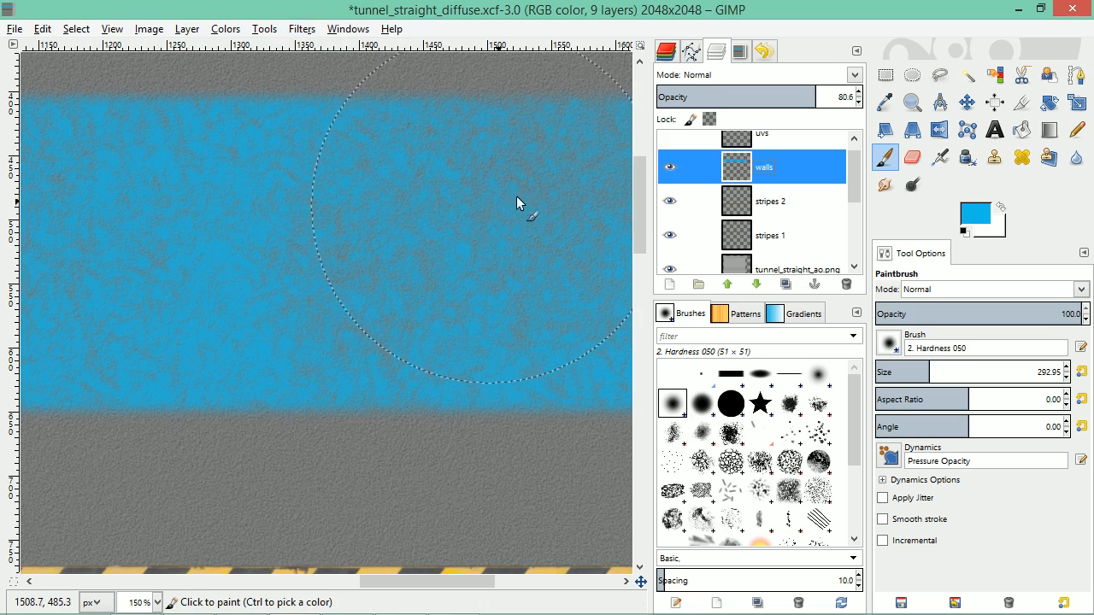
pyautogui.scroll(-2, 494, 199)
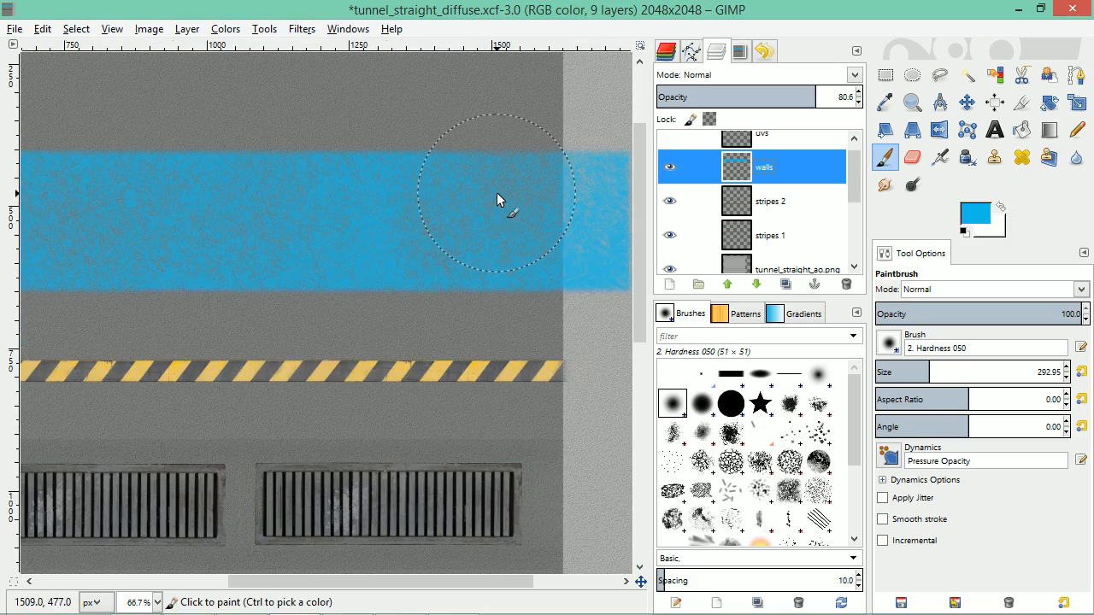
pyautogui.scroll(-2, 495, 193)
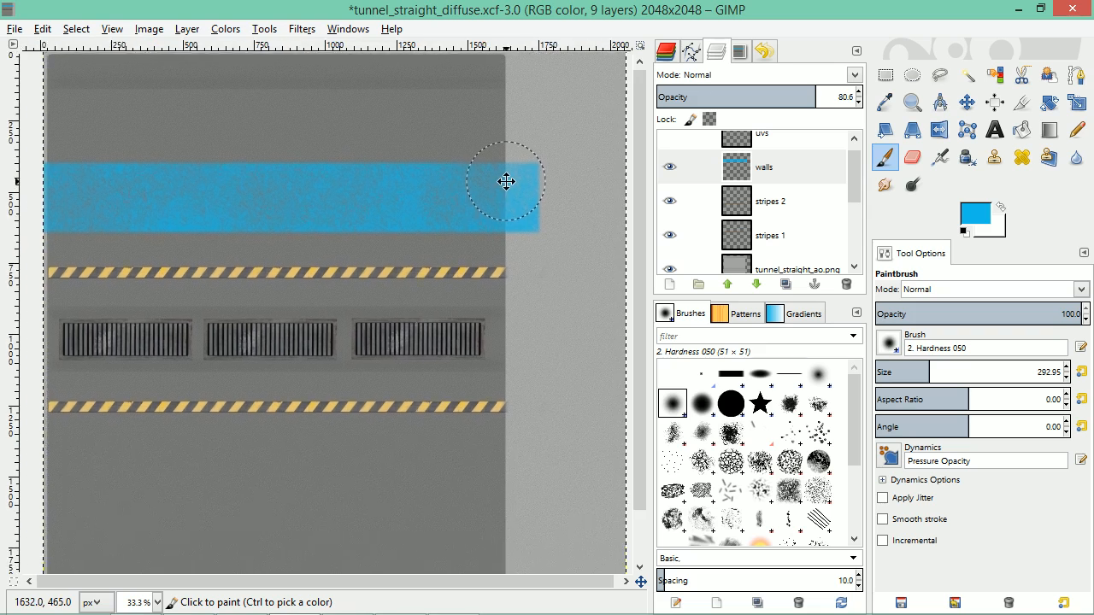
pyautogui.scroll(-1, 499, 179)
pyautogui.scroll(-1, 393, 257)
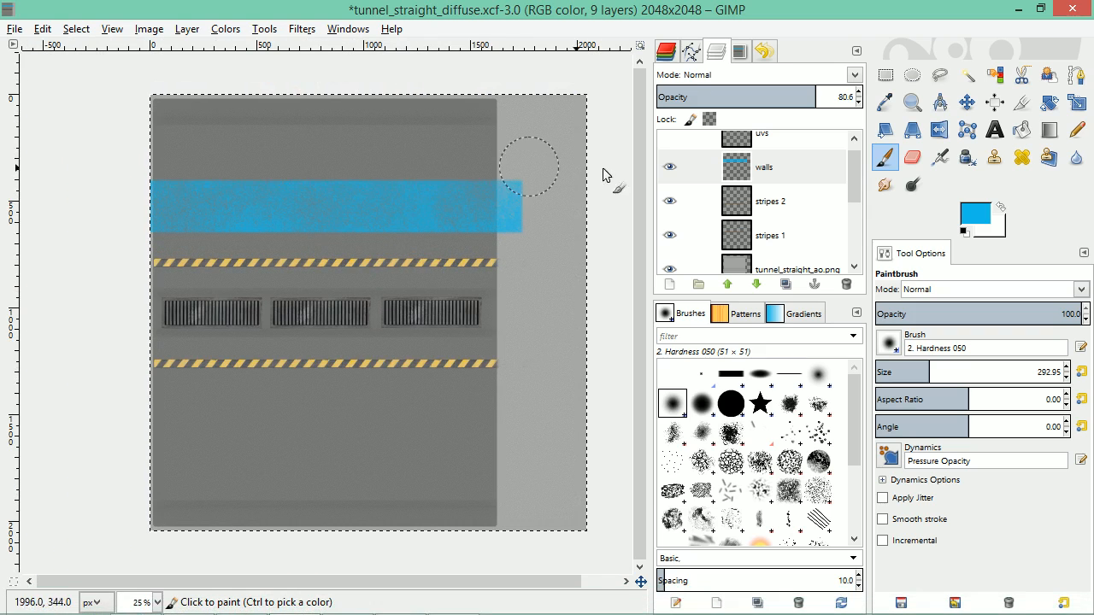
# Duplicate the walls layer and show the uvs layer as an alignment guide
pyautogui.click(816, 175)
pyautogui.click(785, 285)
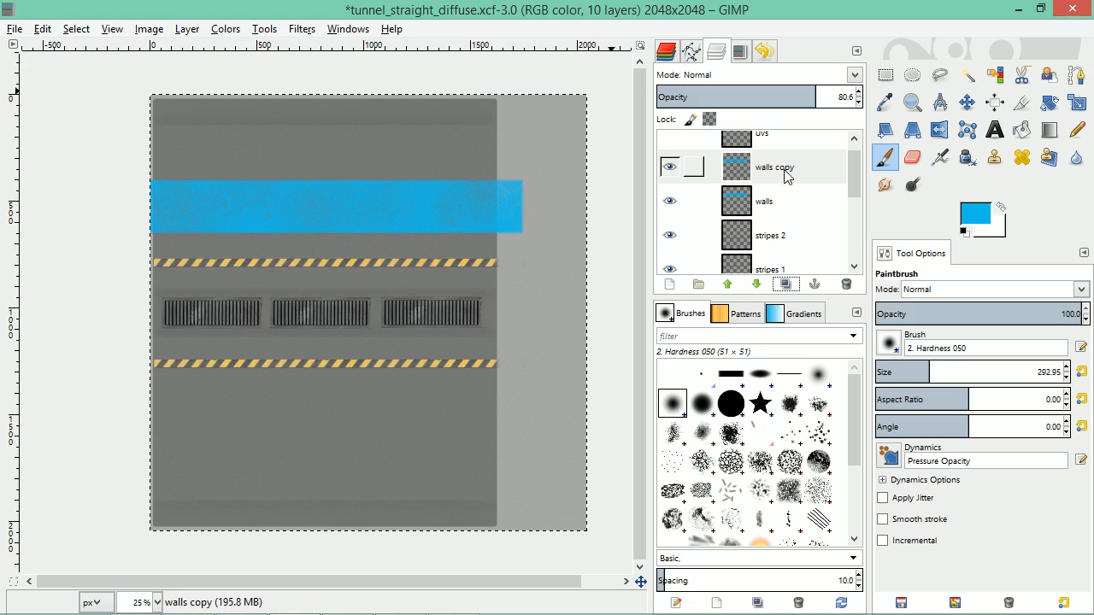
pyautogui.scroll(1, 854, 188)
pyautogui.click(686, 176)
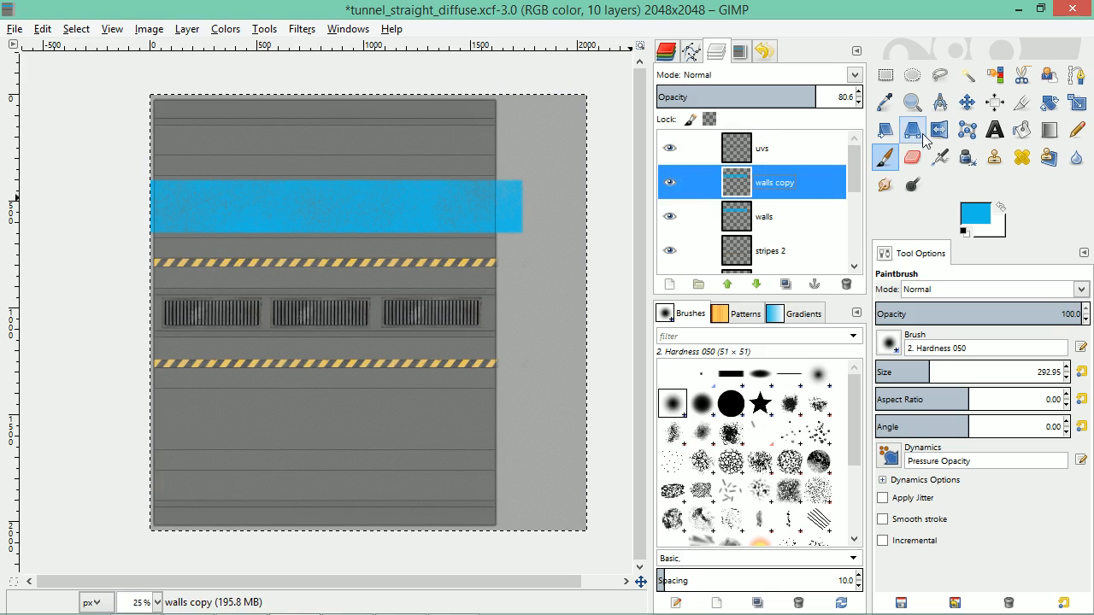
# Move the walls copy layer down so its blue band fits the opposite wall's UV area below the lower hazard stripe
pyautogui.click(973, 103)
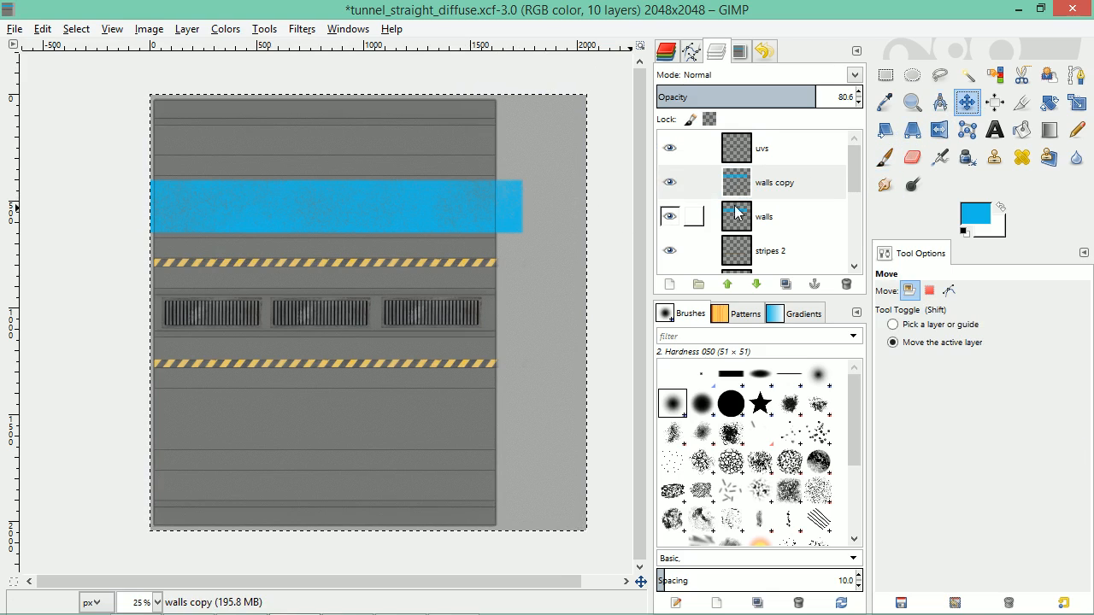
pyautogui.click(783, 186)
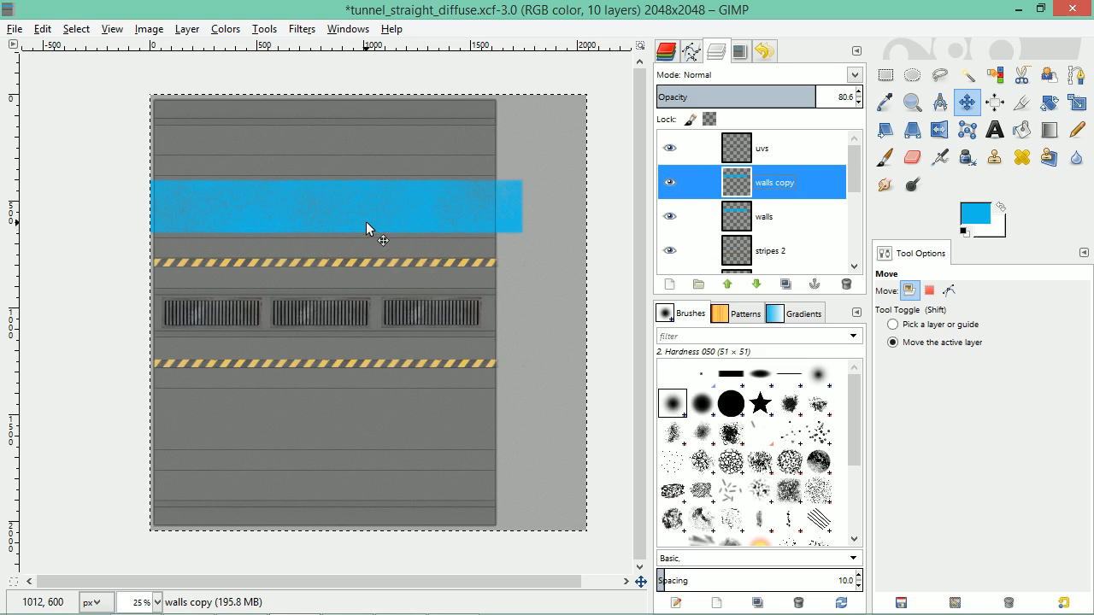
pyautogui.moveTo(366, 221); pyautogui.dragTo(363, 422)
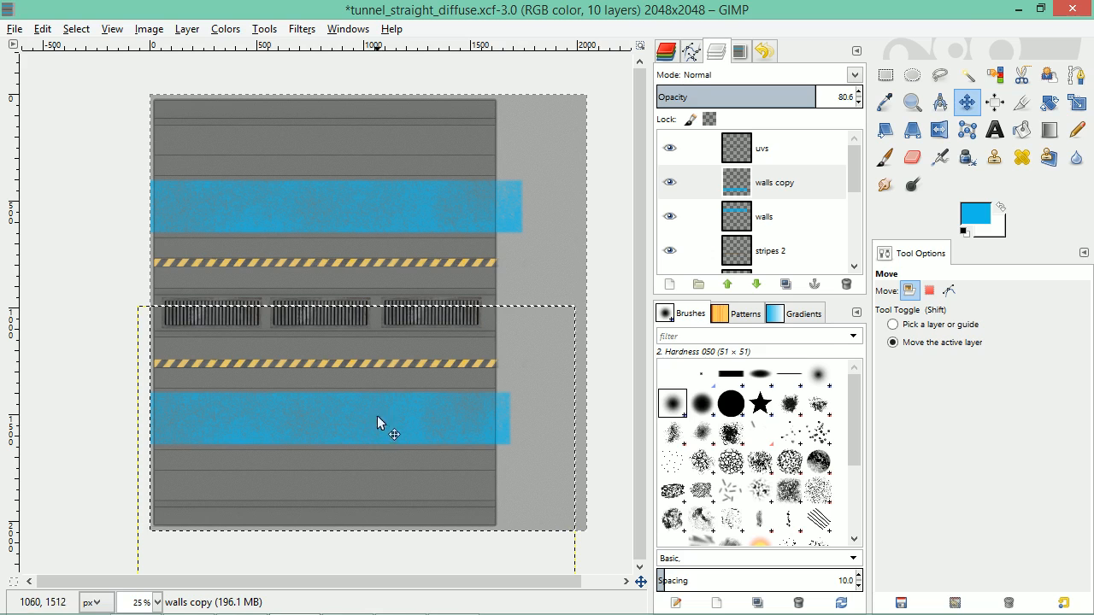
pyautogui.scroll(2, 396, 401)
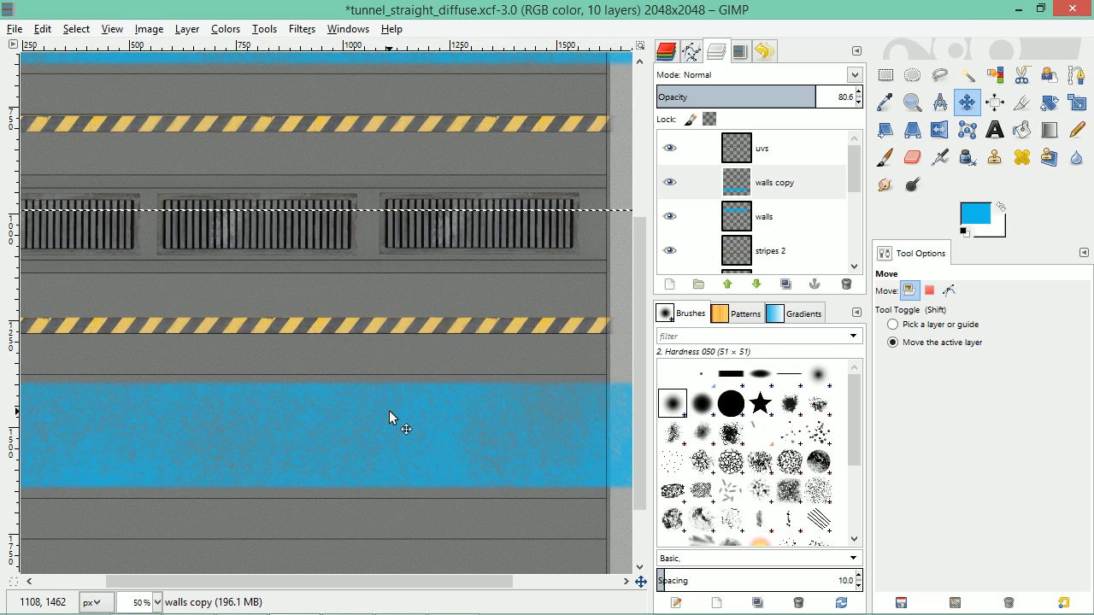
pyautogui.moveTo(388, 410); pyautogui.dragTo(385, 412)
# Re-export tunnel_straight_diffuse.png with the uvs layer hidden, and reload the image in Blender
pyautogui.click(669, 148)
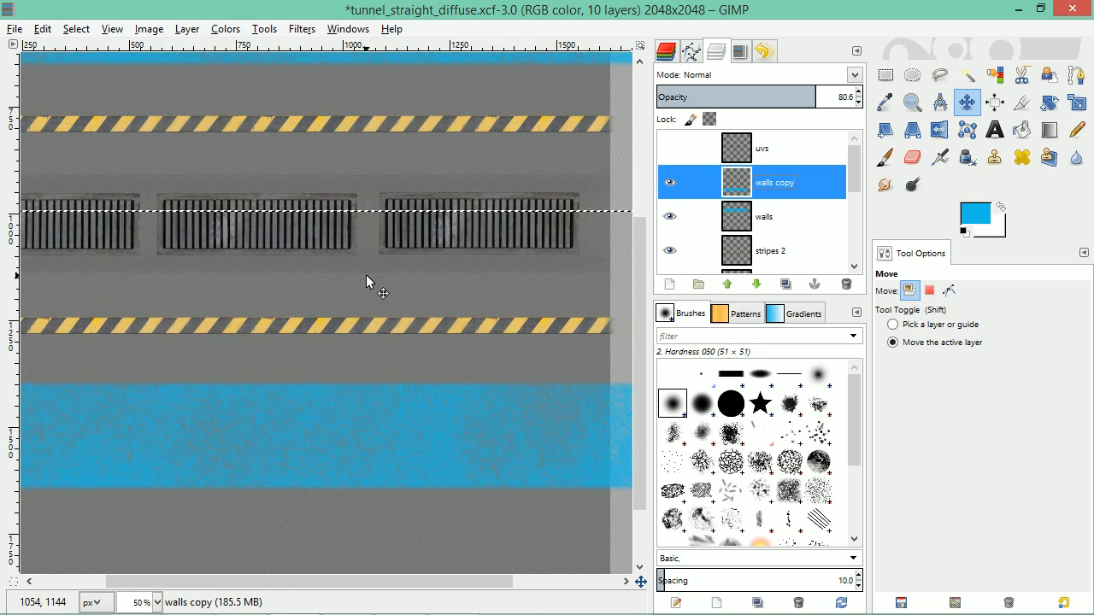
pyautogui.hotkey('ctrl', 'e')
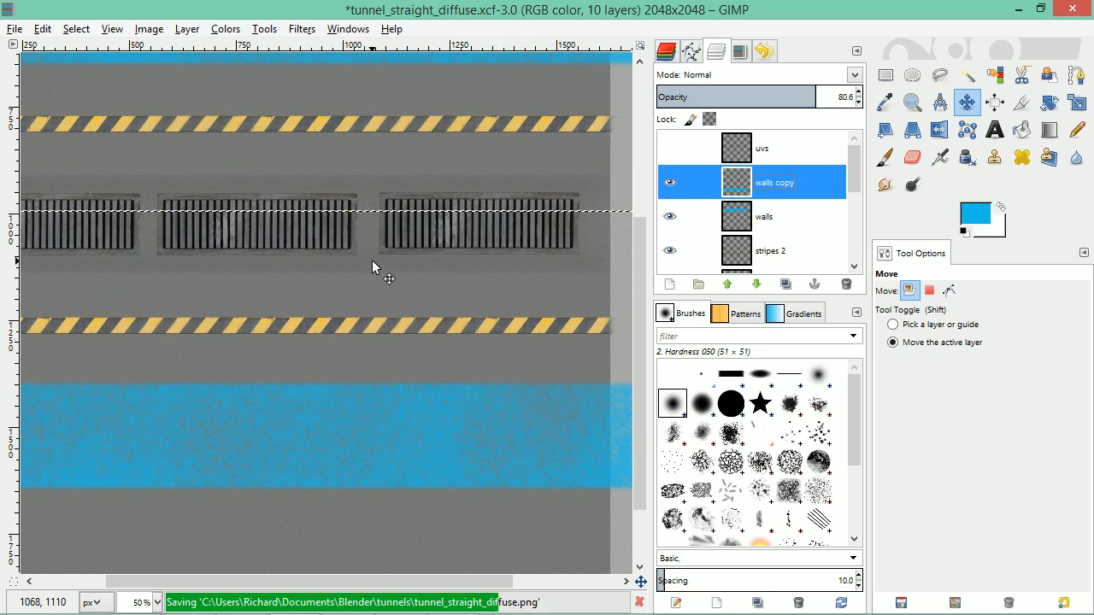
pyautogui.hotkey('alt', 'Tab')
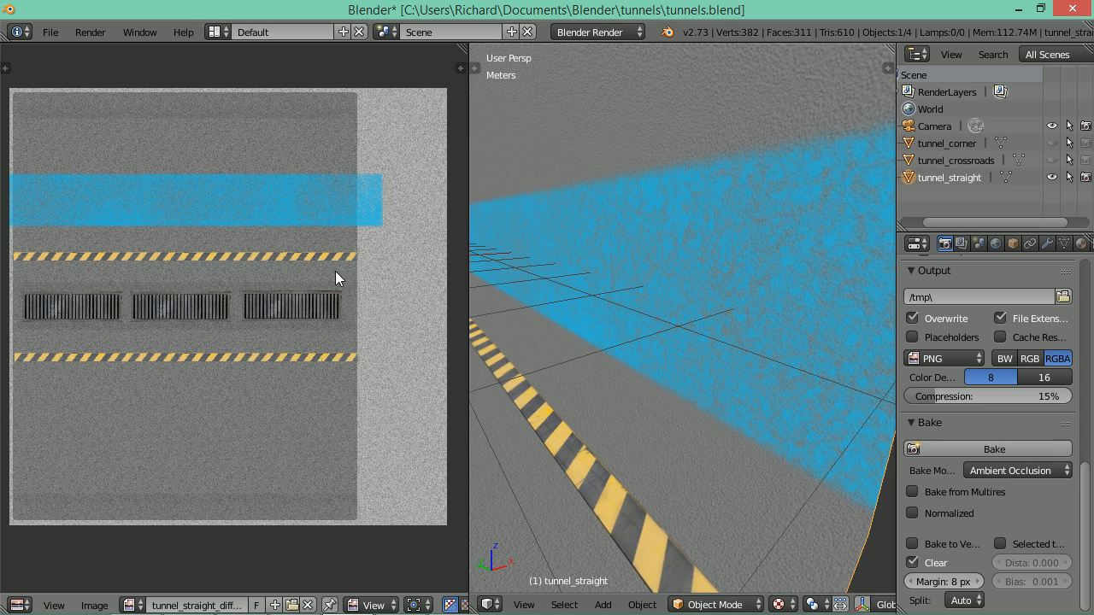
pyautogui.hotkey('alt', 'r')
# Examine the blue wall bands, floor grates and hazard stripes on the tunnel_straight model from several angles
pyautogui.scroll(-6, 606, 265)
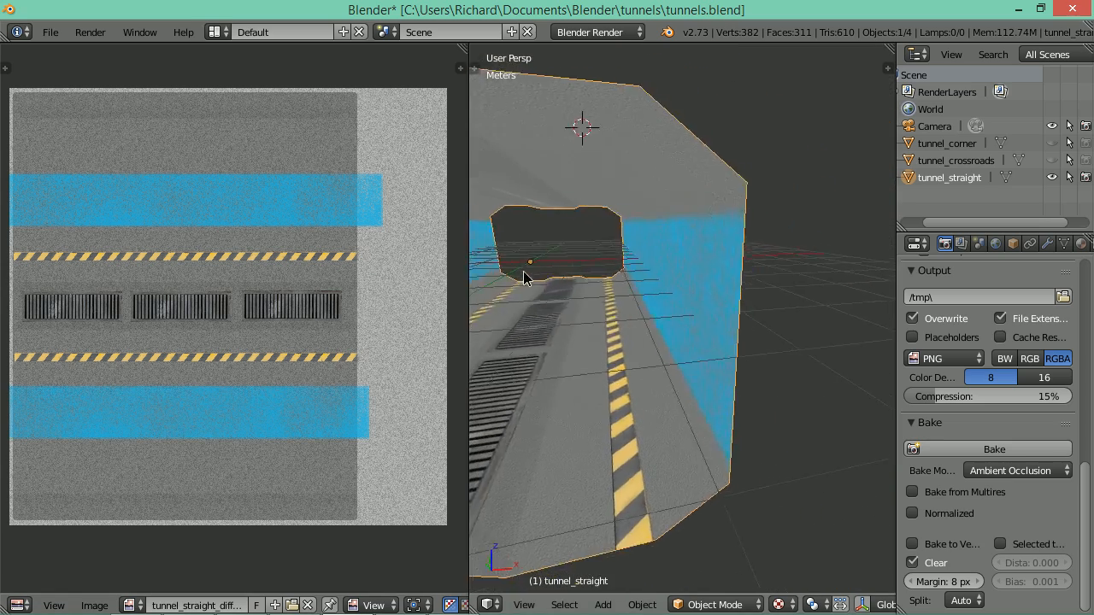
pyautogui.moveTo(523, 270); pyautogui.dragTo(528, 250)
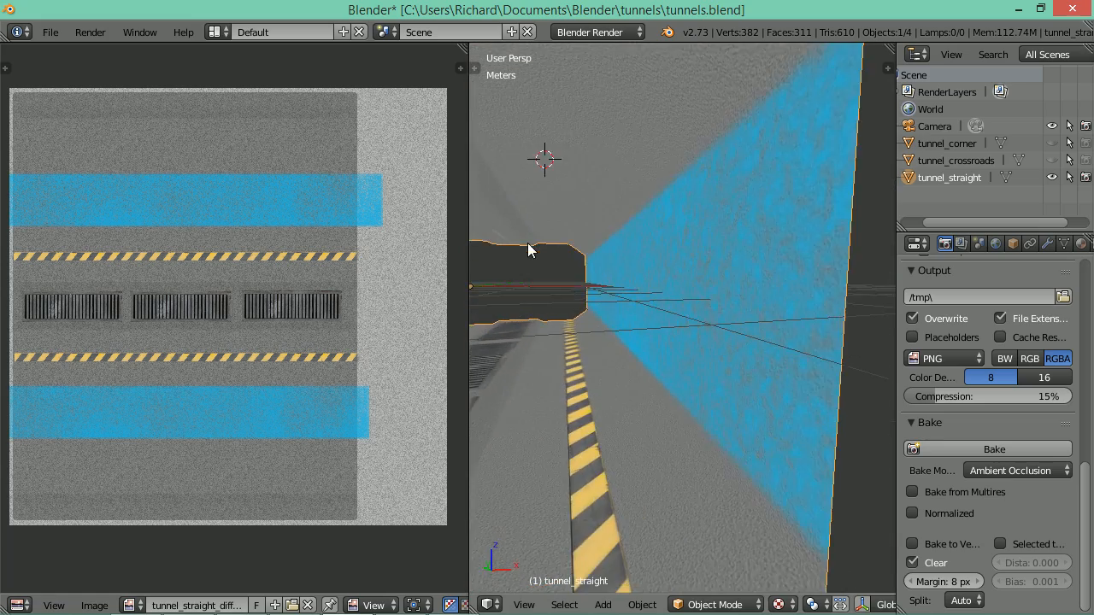
pyautogui.scroll(-5, 528, 249)
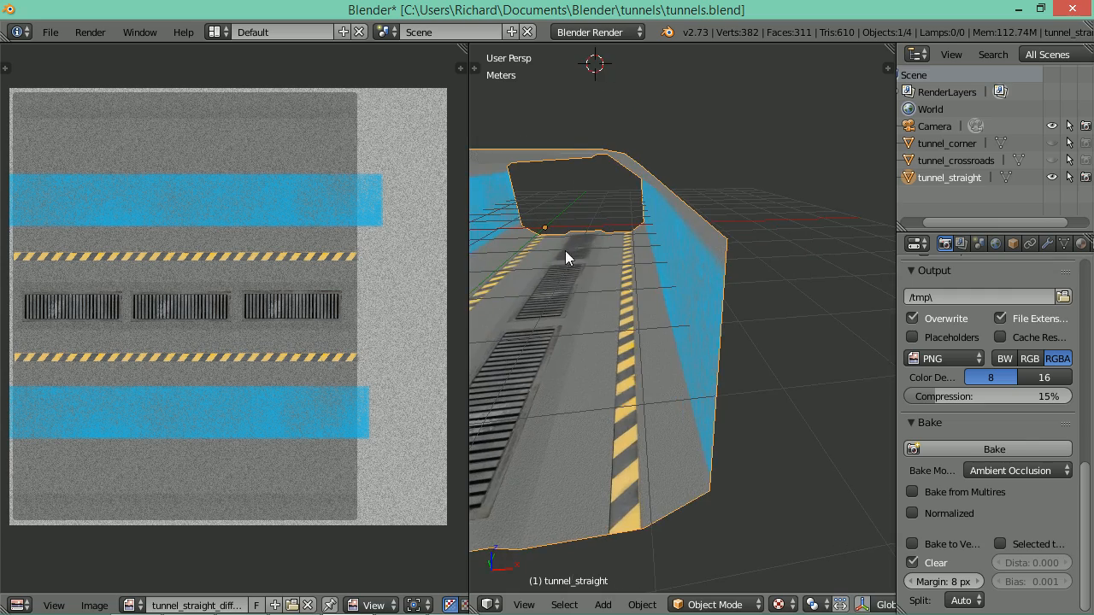
pyautogui.scroll(6, 565, 250)
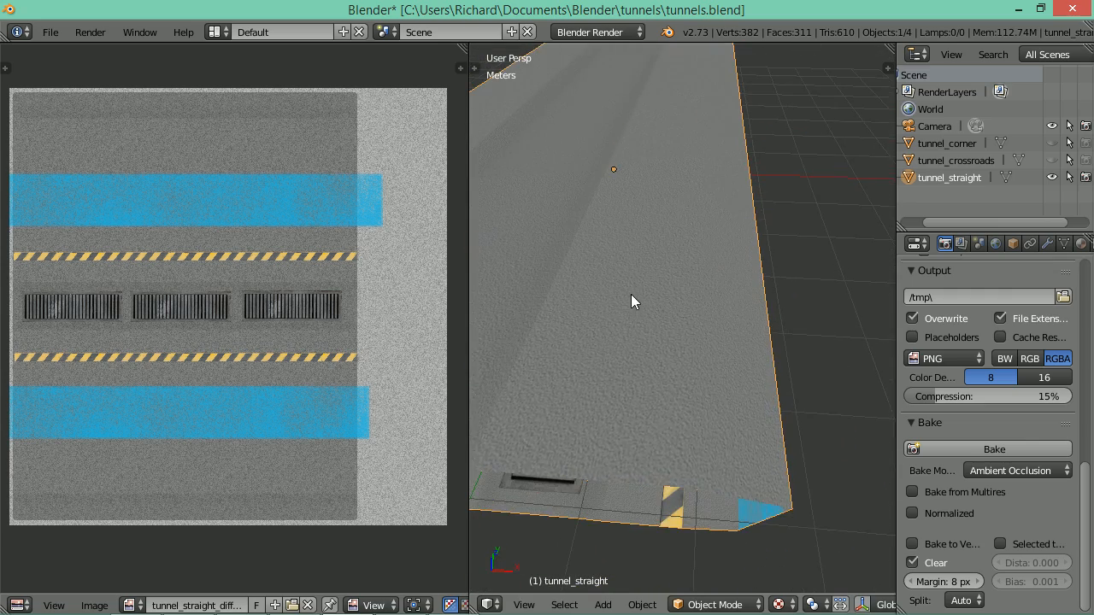
pyautogui.moveTo(631, 301); pyautogui.dragTo(658, 188)
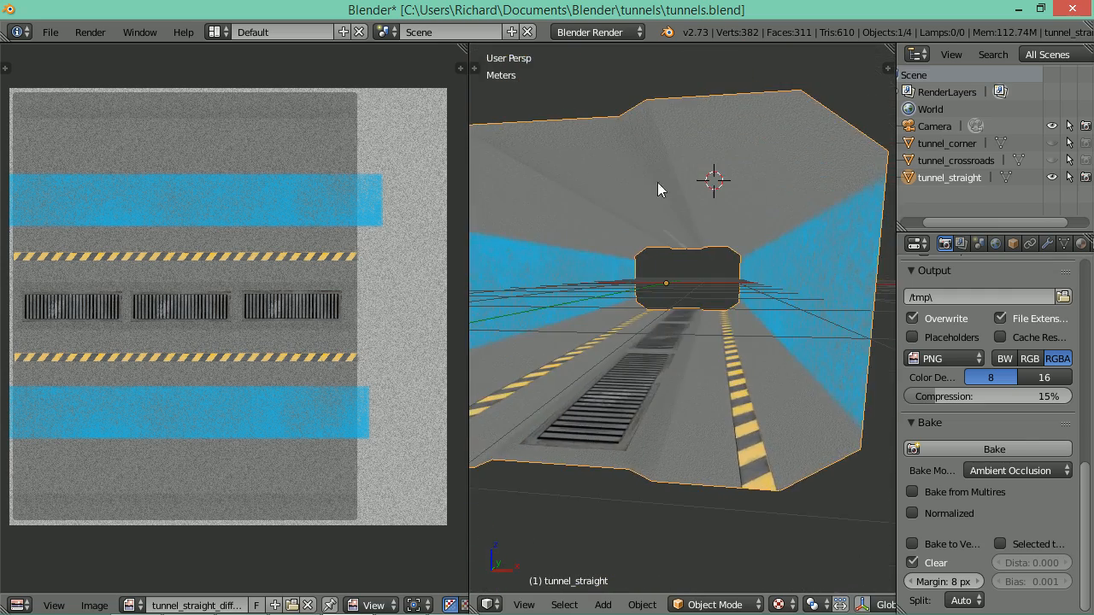
pyautogui.moveTo(681, 282); pyautogui.dragTo(658, 303)
# Switch to the web browser and open cgtextures.com
pyautogui.hotkey('alt', 'Tab')
pyautogui.press('Tab')
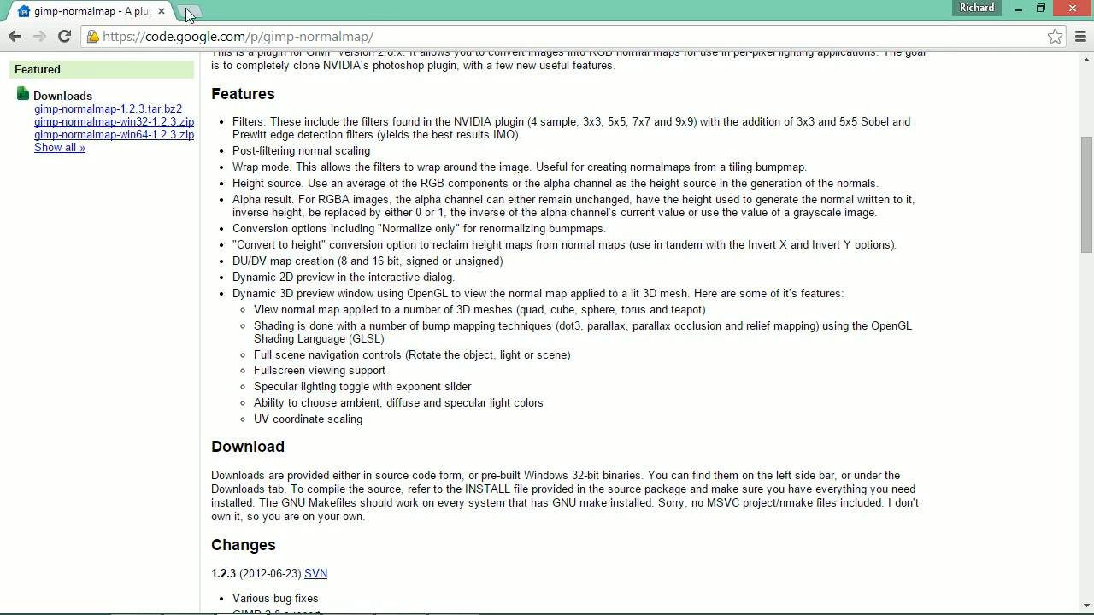
pyautogui.click(187, 41)
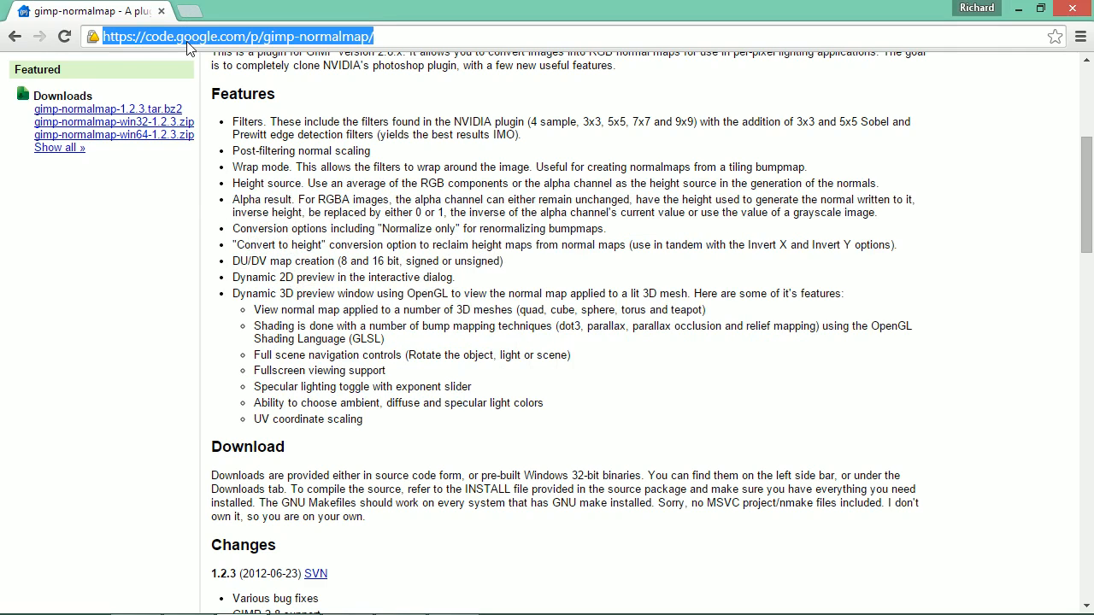
pyautogui.write('cgtextures.com')
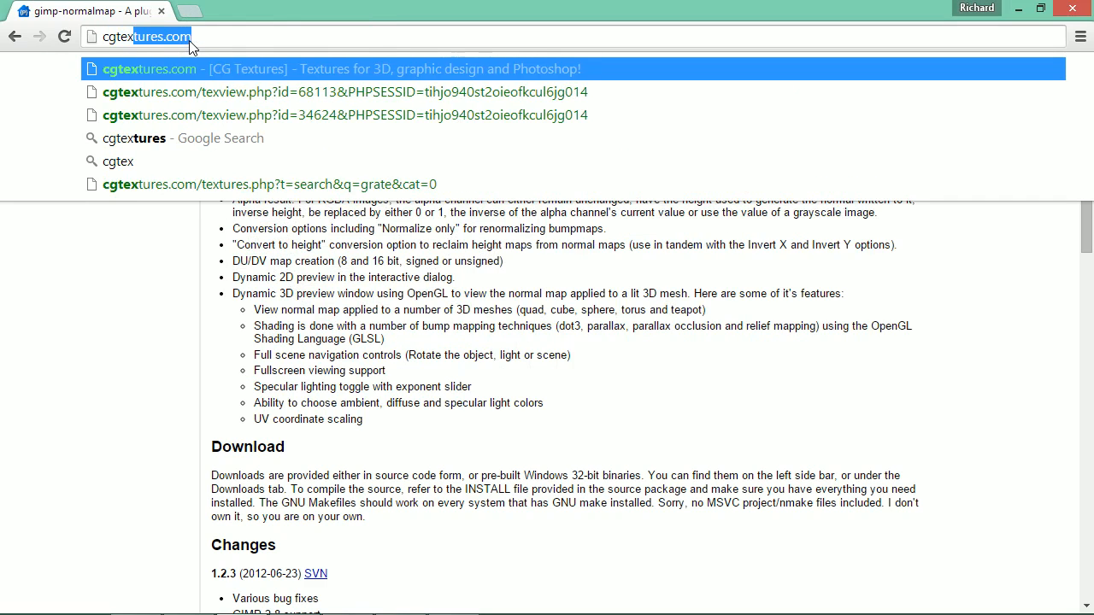
pyautogui.press('Return')
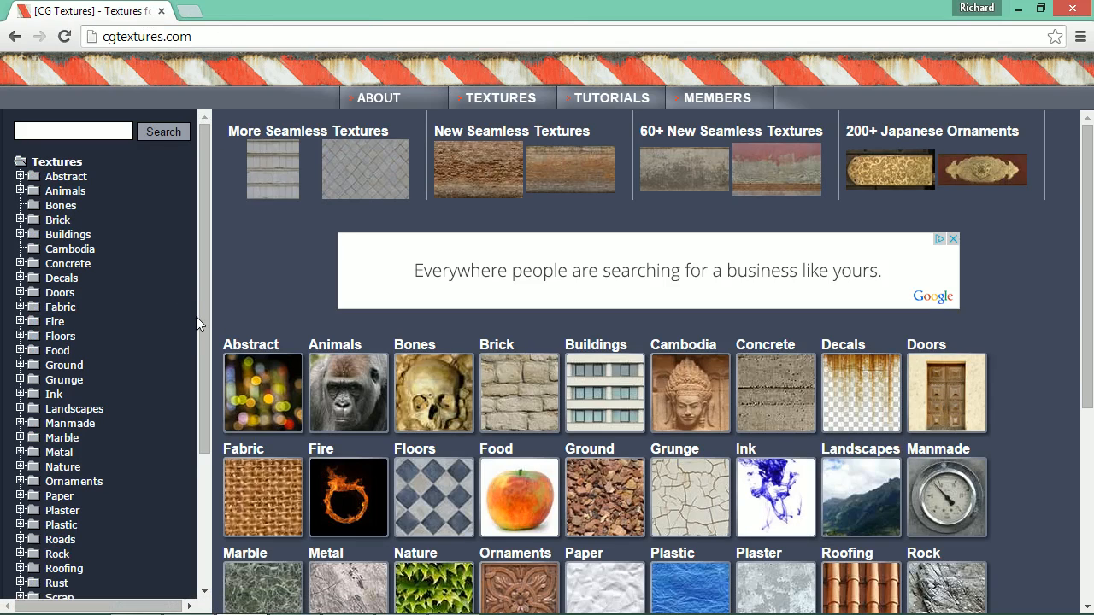
# Browse the subcategories of the Metal textures on CG Textures, and return to Blender
pyautogui.moveTo(203, 335); pyautogui.dragTo(204, 469)
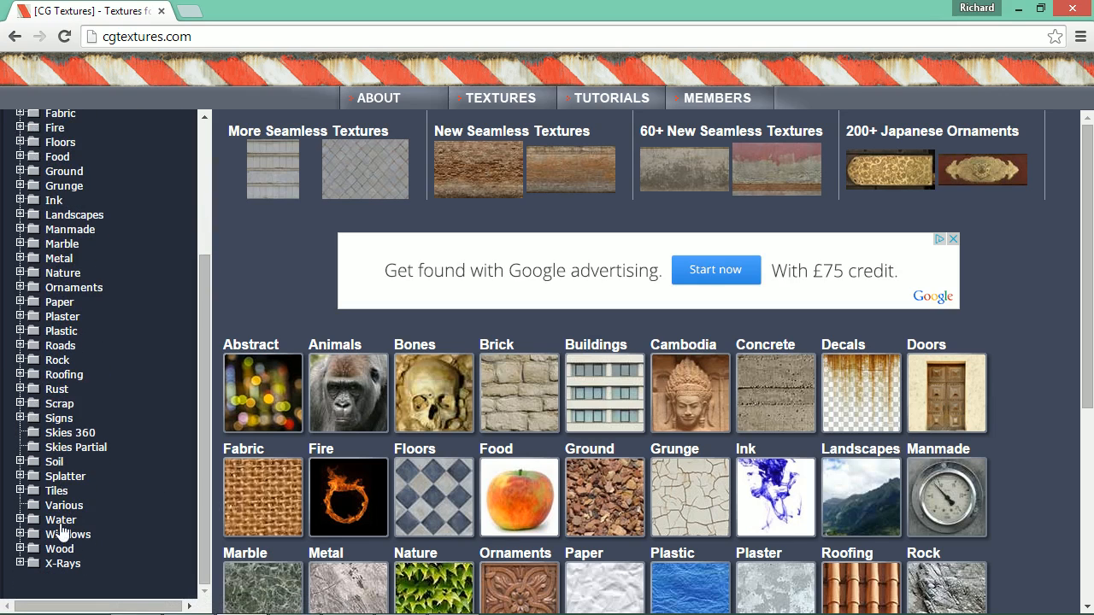
pyautogui.click(58, 260)
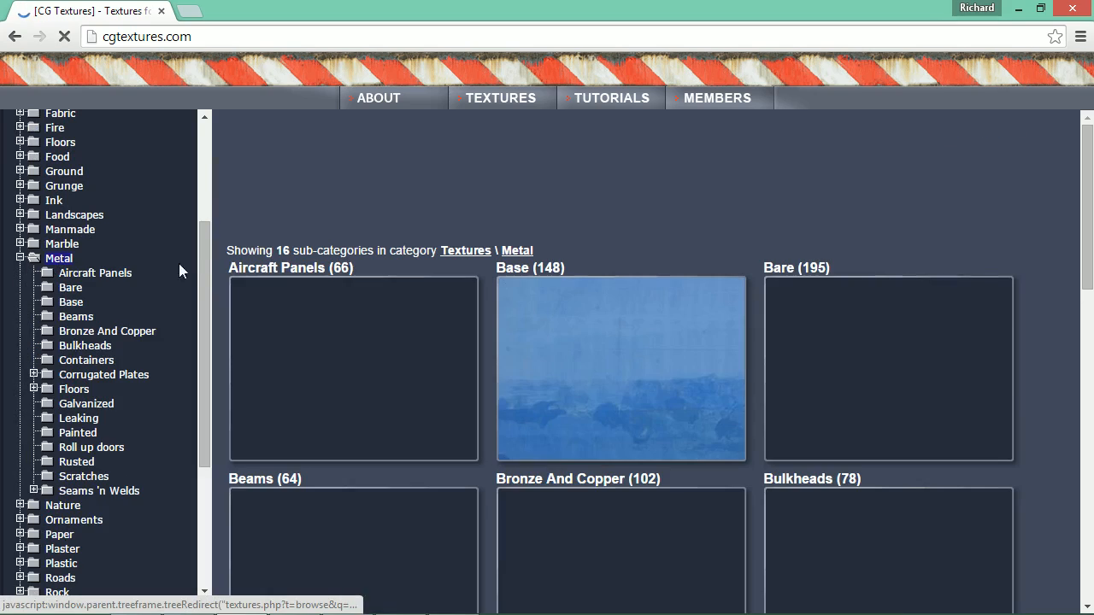
pyautogui.scroll(-3, 598, 363)
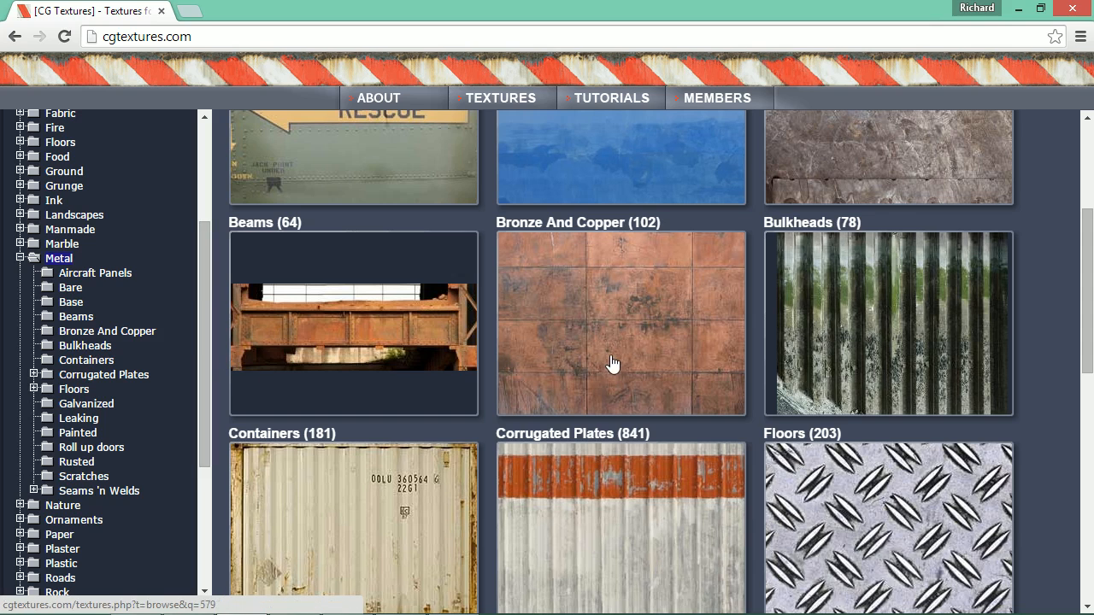
pyautogui.scroll(-3, 613, 363)
pyautogui.scroll(-2, 618, 362)
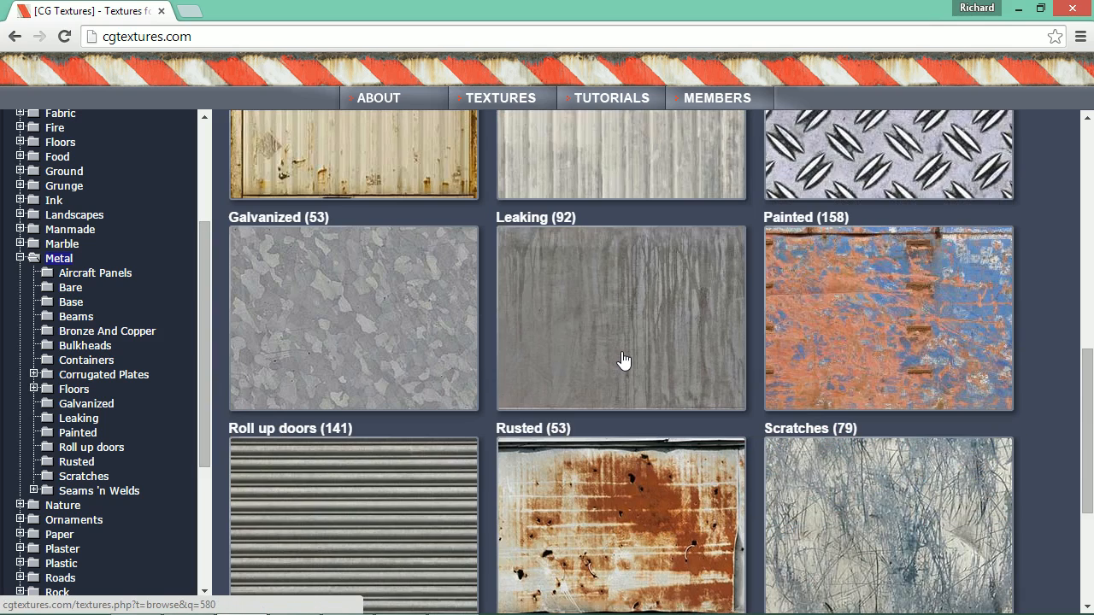
pyautogui.scroll(-3, 624, 359)
pyautogui.scroll(1, 628, 346)
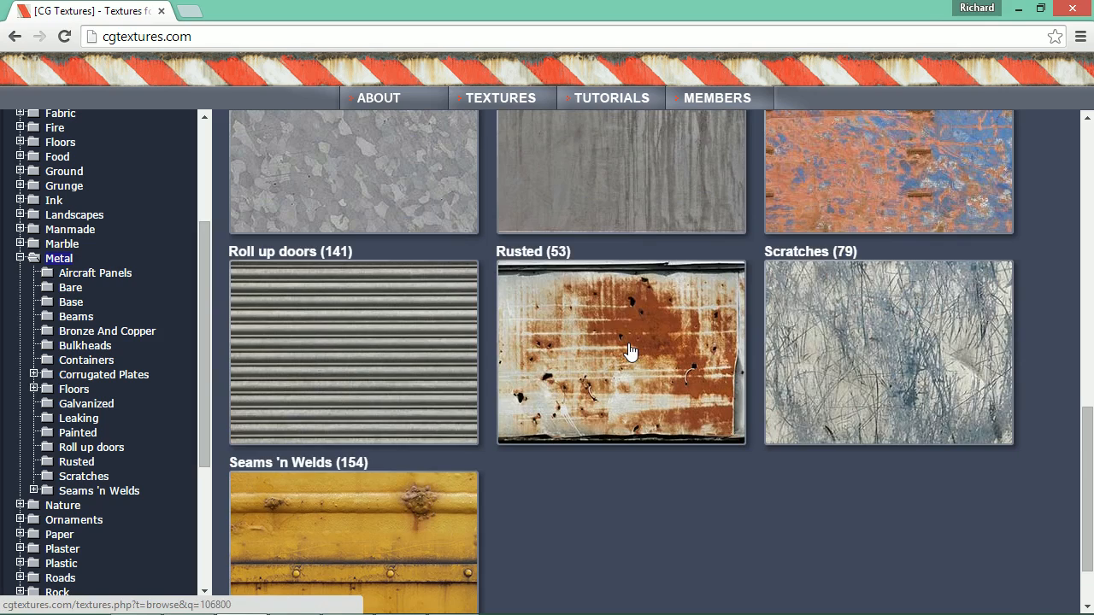
pyautogui.scroll(7, 629, 350)
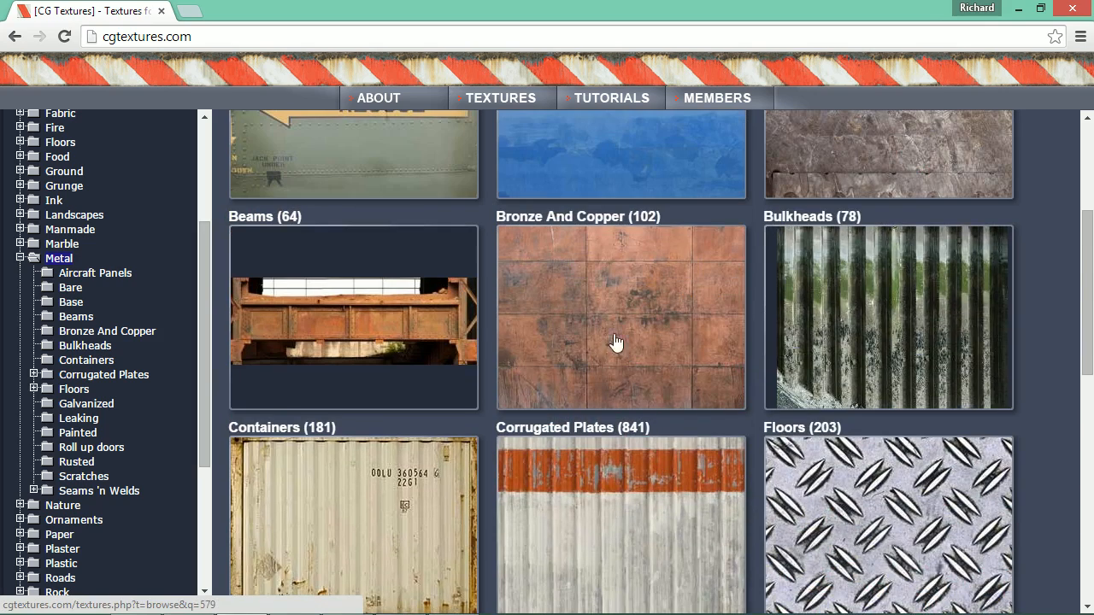
pyautogui.click(1018, 9)
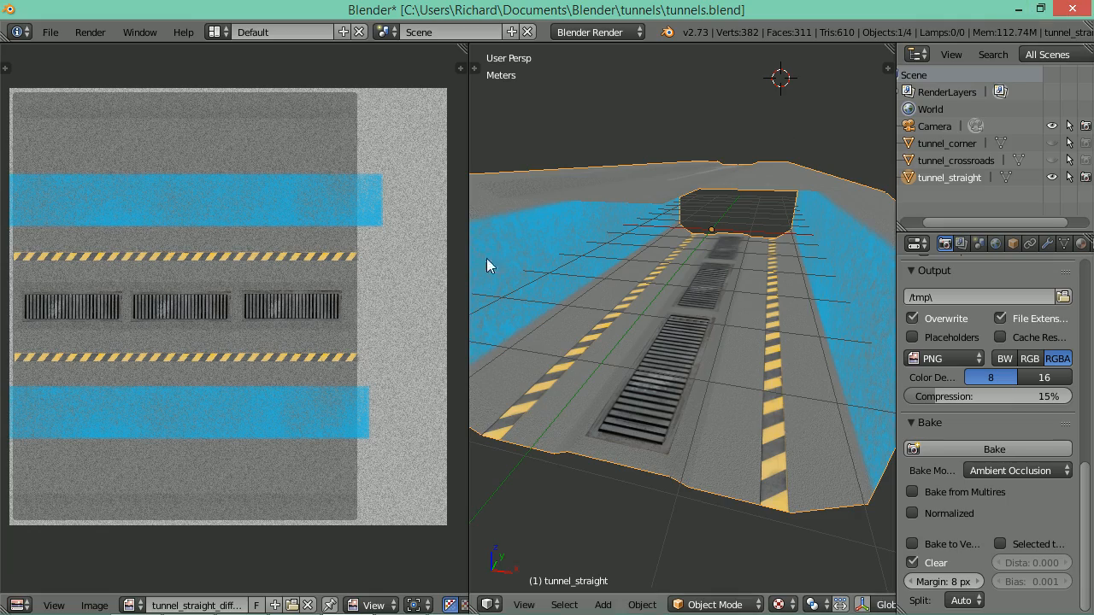
# Select the tunnel_crossroads object and make it visible, hiding tunnel_straight
pyautogui.moveTo(610, 329); pyautogui.dragTo(647, 313)
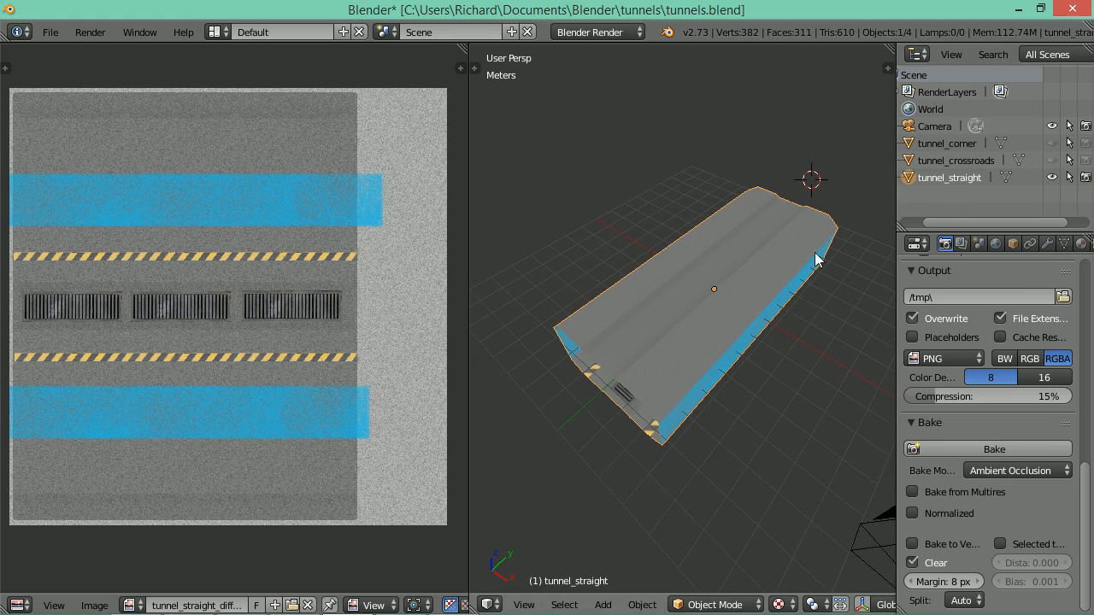
pyautogui.click(948, 161)
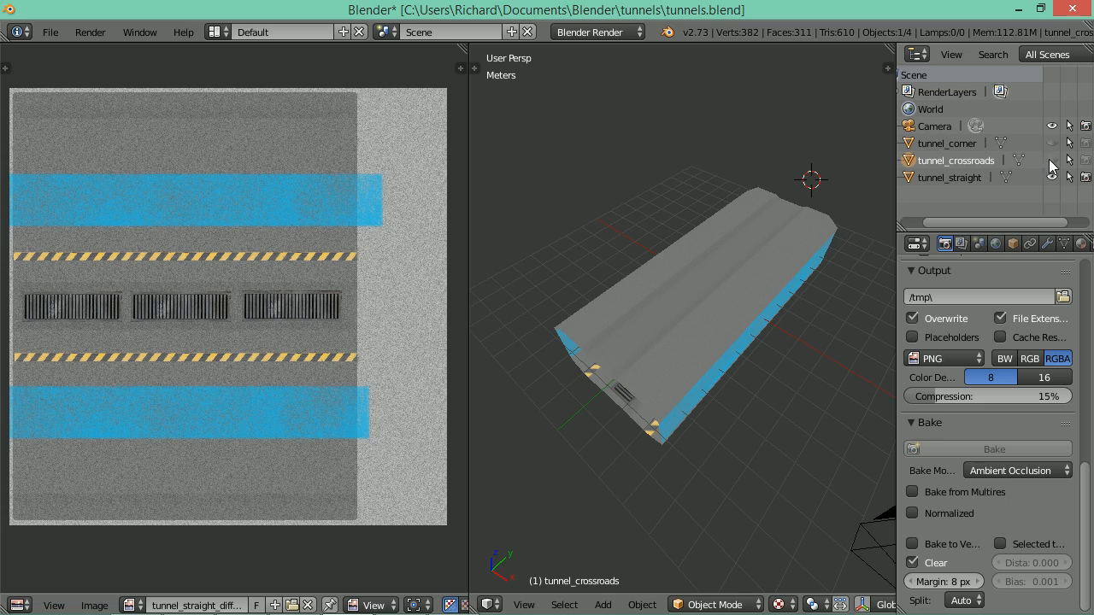
pyautogui.click(1051, 160)
pyautogui.click(1052, 177)
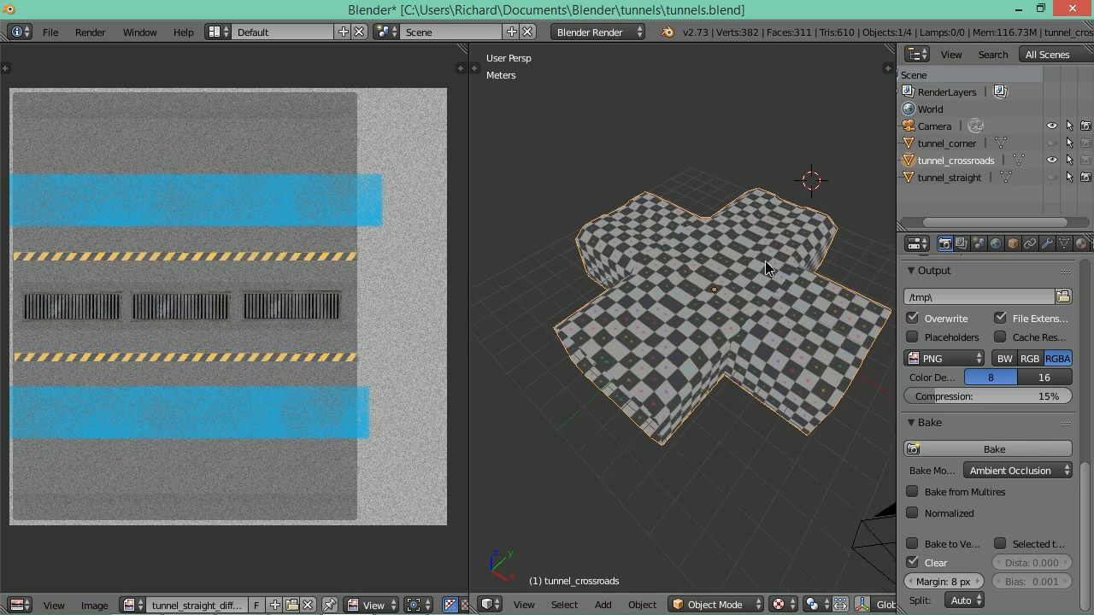
pyautogui.moveTo(765, 260); pyautogui.dragTo(753, 261)
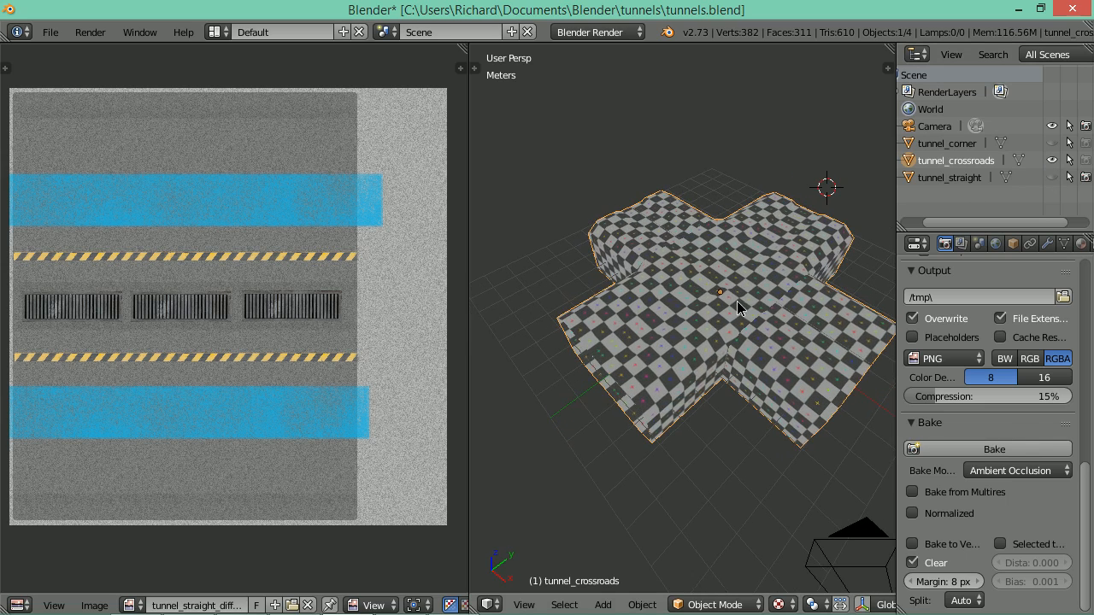
# In Edit Mode, create a new blank 2048 × 2048 px image named tunnel_crossroads_diffuse for the crossroads mesh
pyautogui.press('Tab')
pyautogui.moveTo(218, 596)
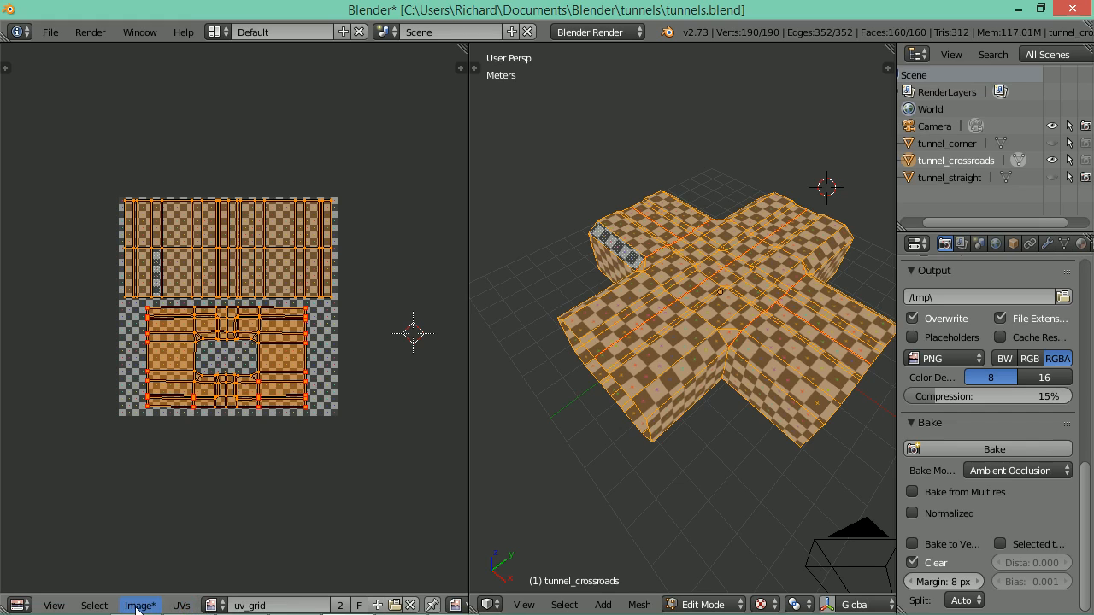
pyautogui.click(377, 605)
pyautogui.click(442, 439)
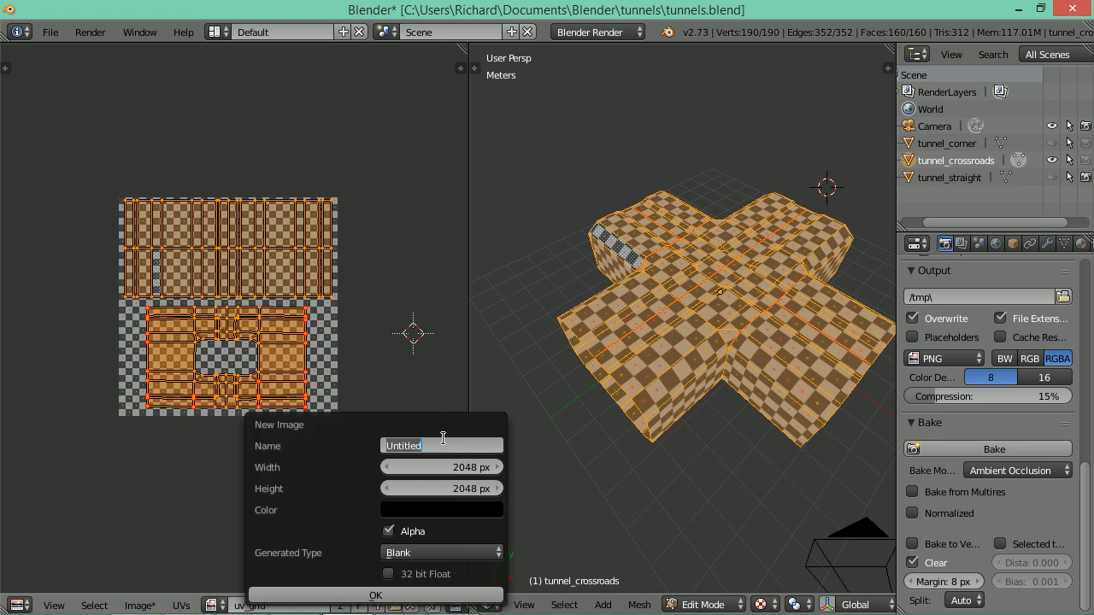
pyautogui.write('tunnel_crossroads_diffuse')
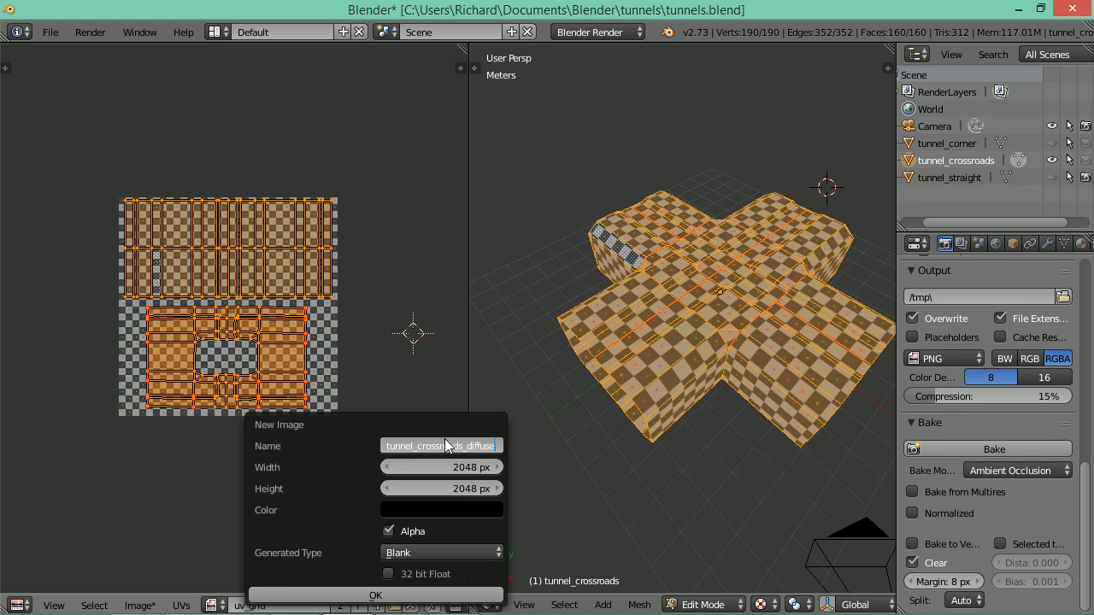
pyautogui.press('Return')
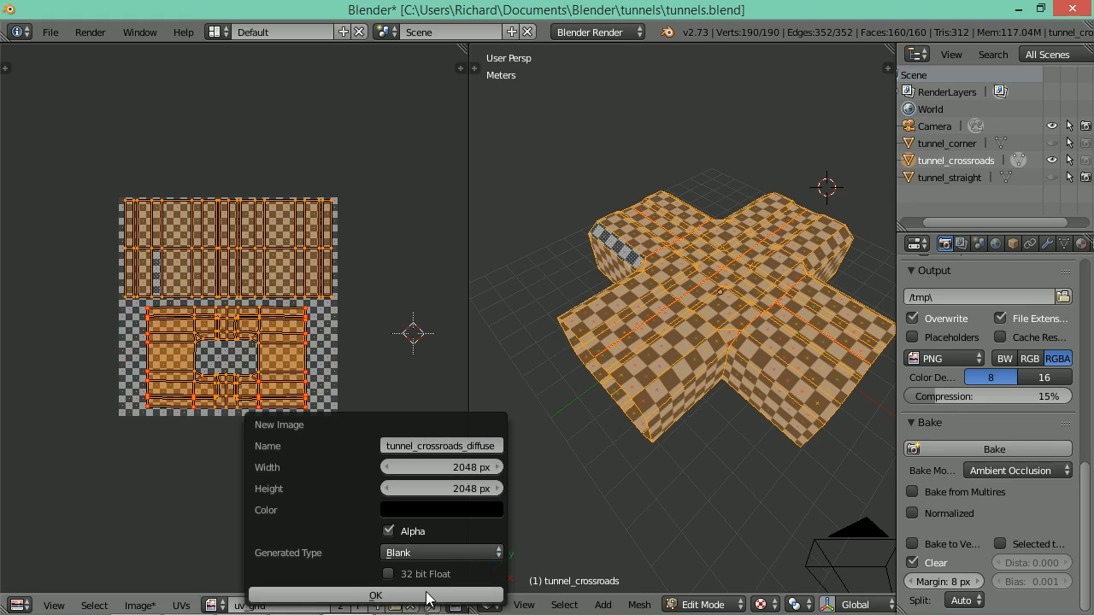
pyautogui.click(375, 596)
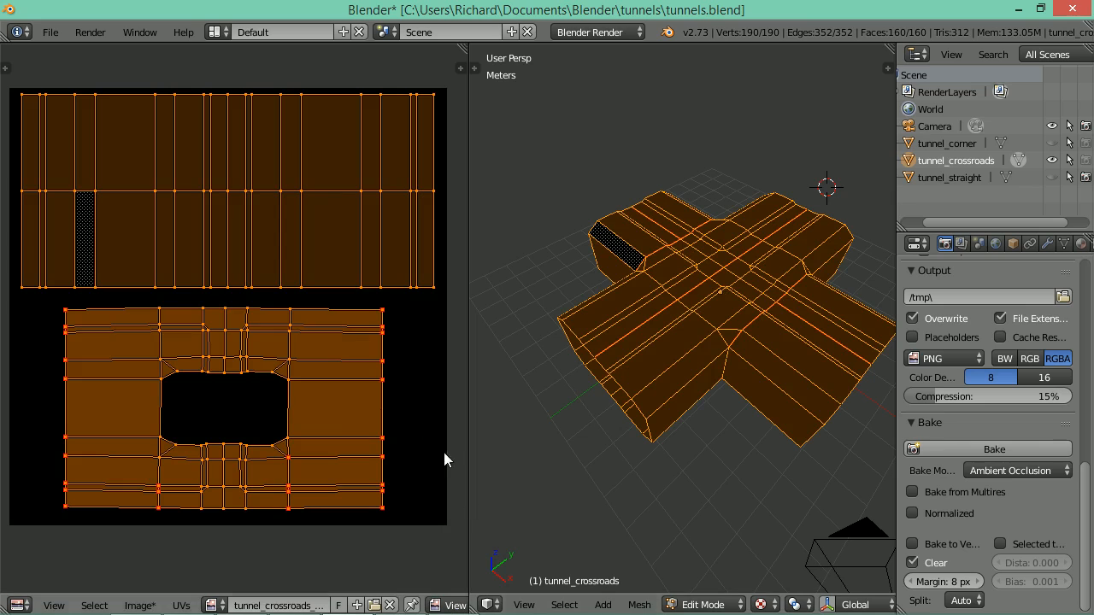
pyautogui.click(50, 32)
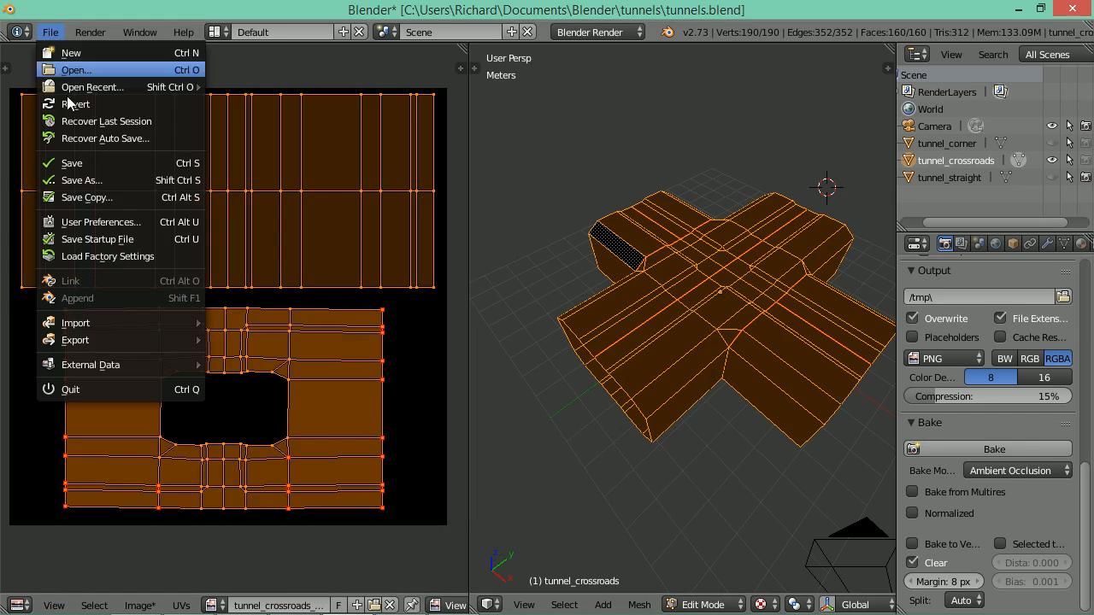
pyautogui.click(99, 183)
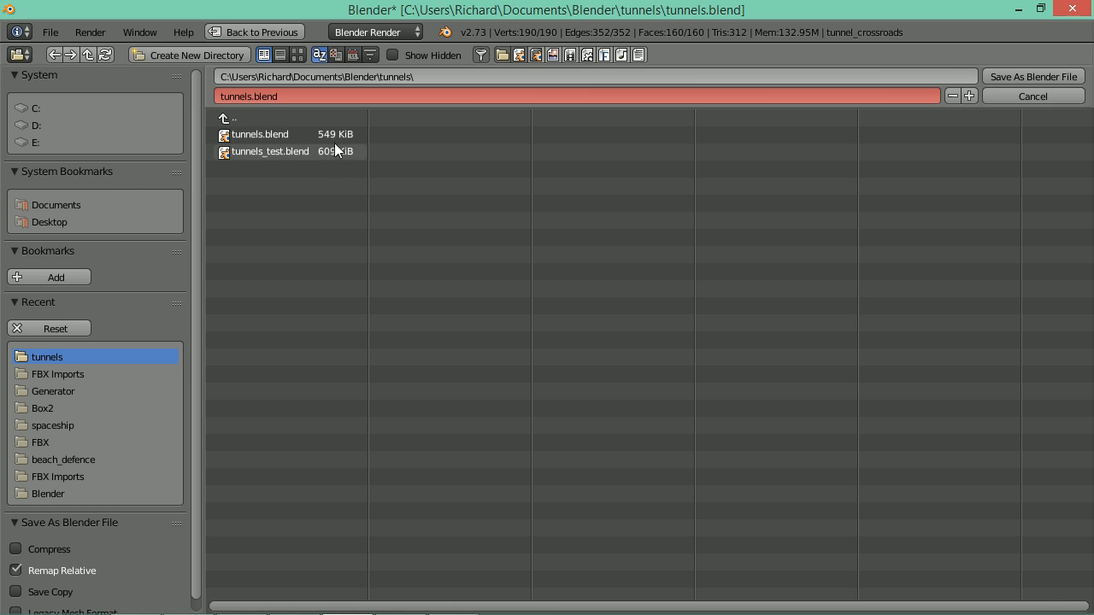
pyautogui.click(1008, 100)
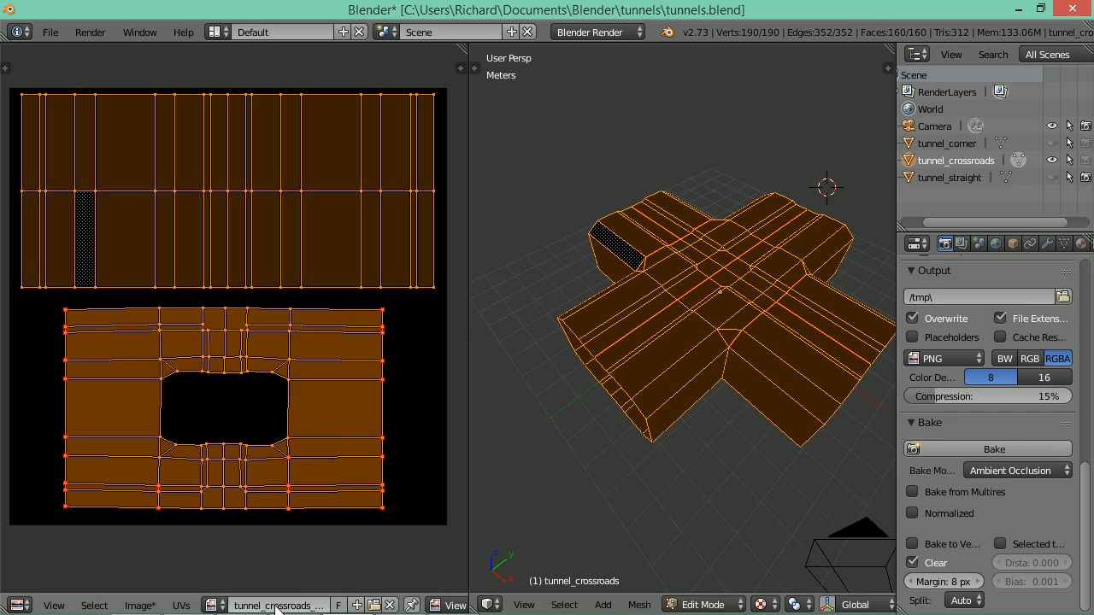
# Save the blank crossroads image as tunnel_crossroads_diffuse.png in the tunnels folder
pyautogui.click(139, 605)
pyautogui.click(196, 469)
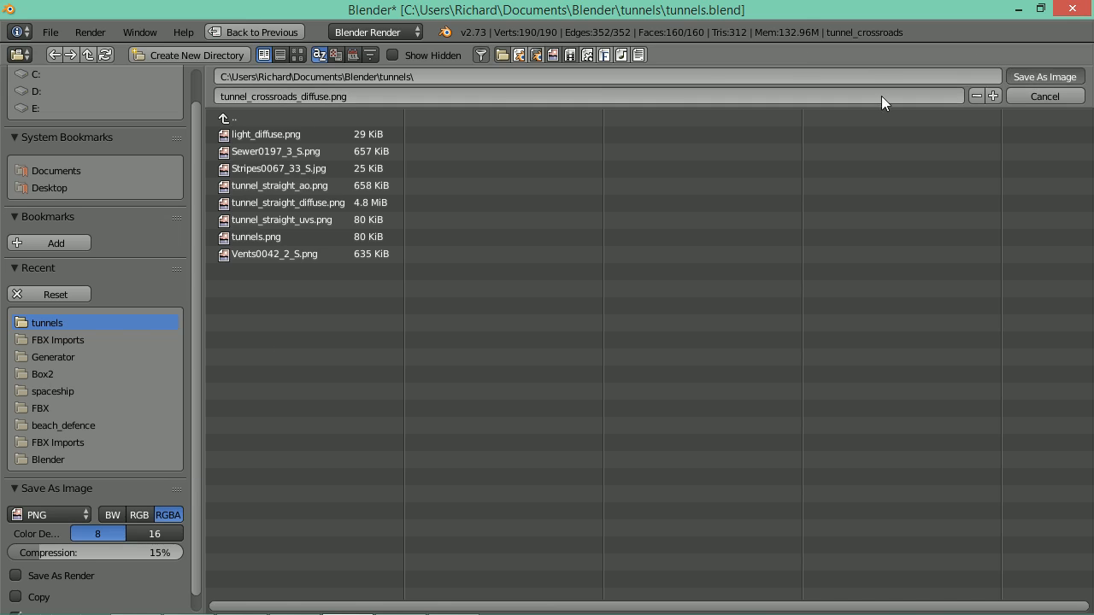
pyautogui.press('Return')
# Export the crossroads UV layout as a 2048 × 2048 PNG named tunnel_crossroads_uvs.png in the tunnels folder
pyautogui.click(177, 605)
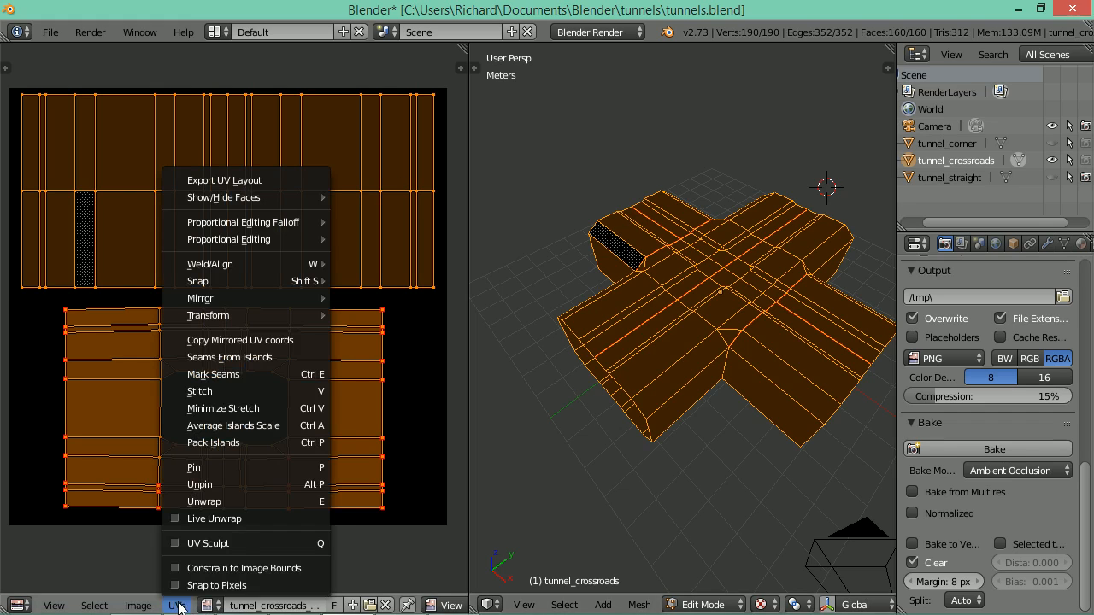
pyautogui.click(219, 181)
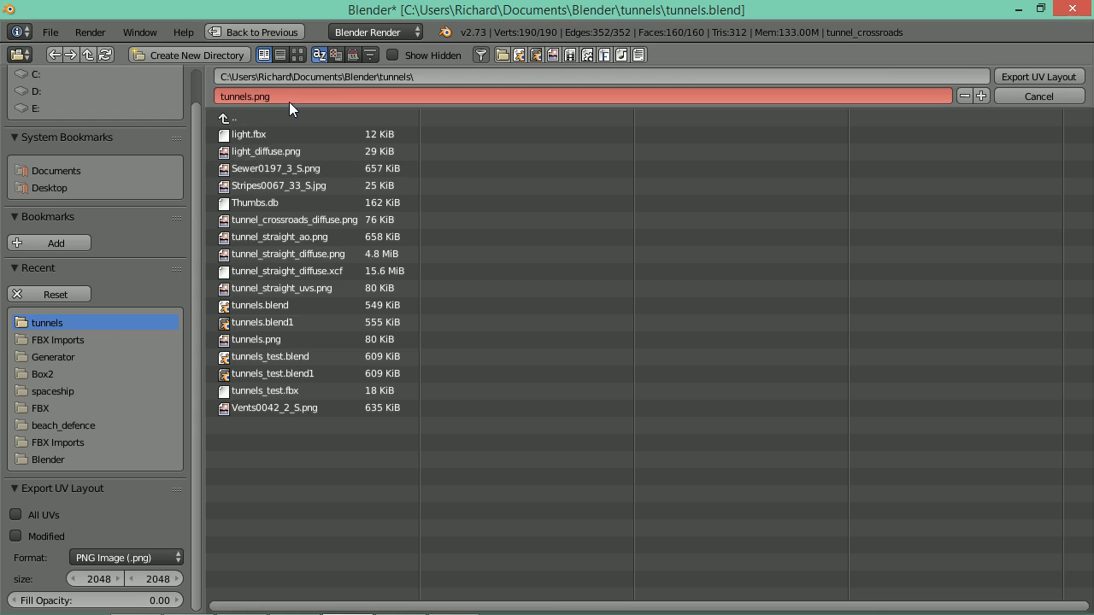
pyautogui.click(300, 219)
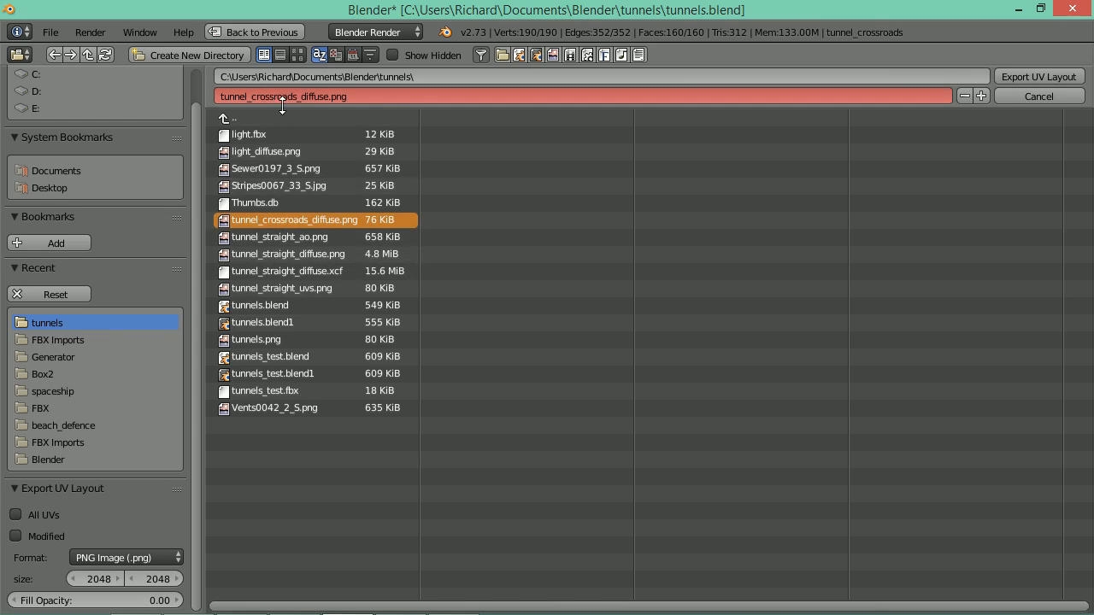
pyautogui.click(312, 95)
pyautogui.click(327, 96)
pyautogui.write('uvs')
pyautogui.press('Return')
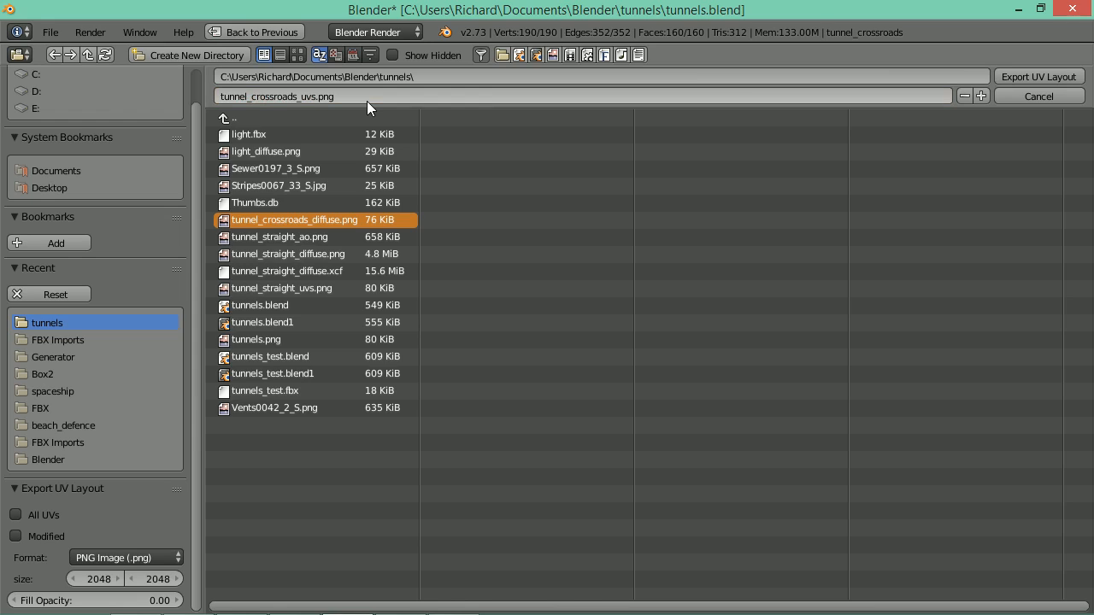
pyautogui.click(1022, 75)
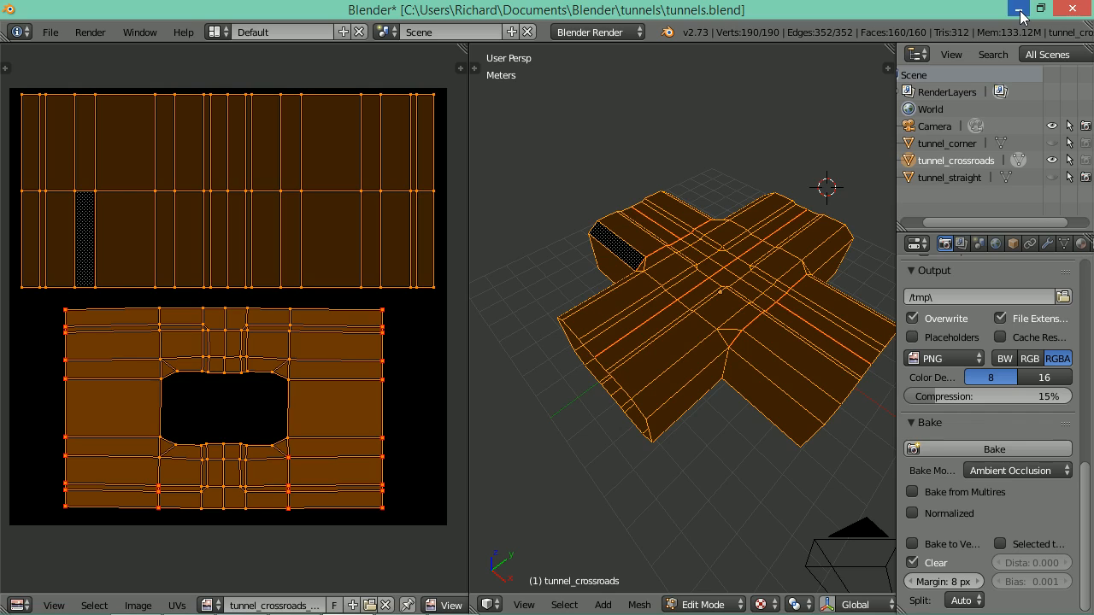
# Switch to GIMP and open tunnel_crossroads_diffuse.png from the tunnels folder
pyautogui.scroll(-2, 407, 323)
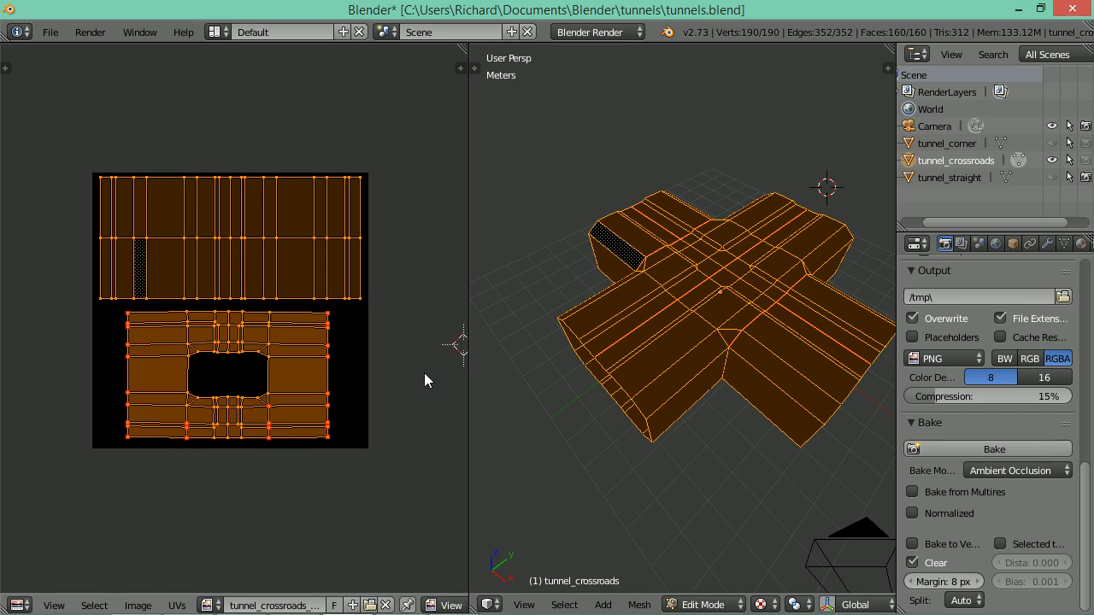
pyautogui.moveTo(329, 612)
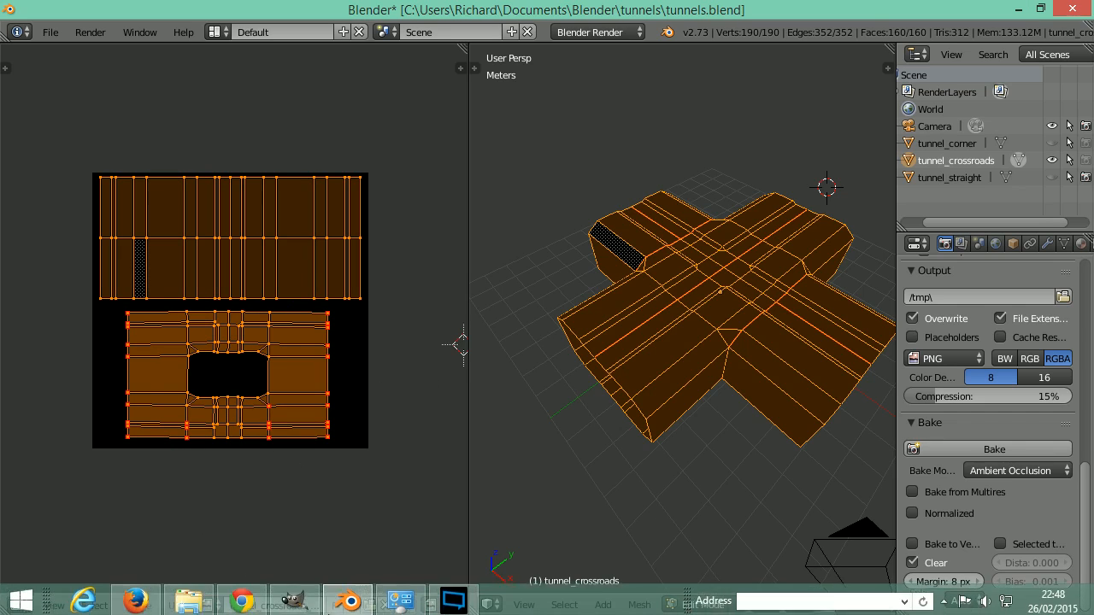
pyautogui.click(293, 601)
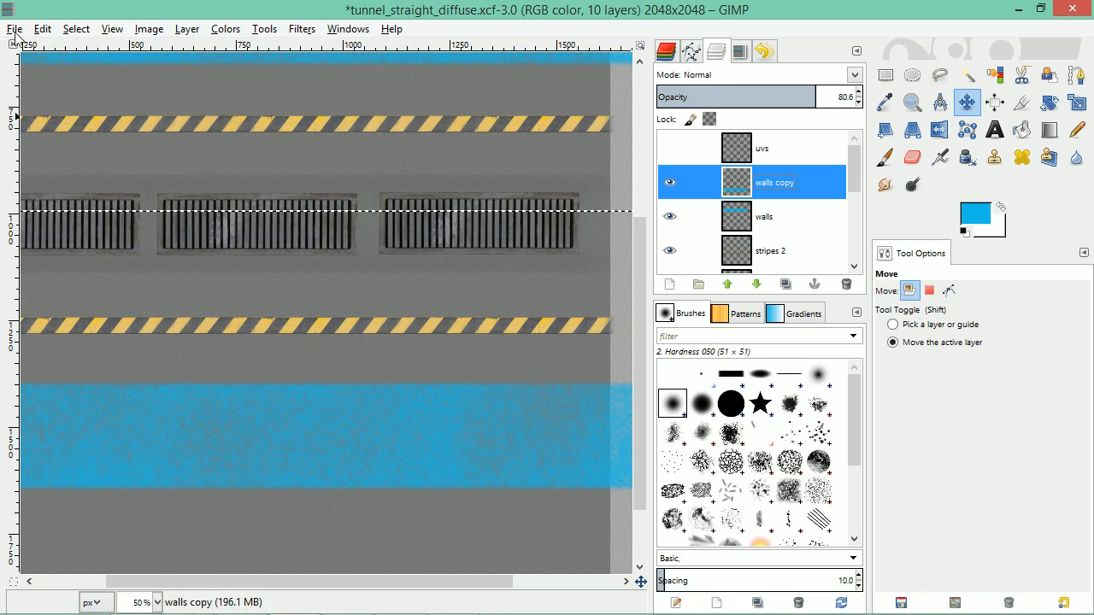
pyautogui.click(15, 29)
pyautogui.click(49, 80)
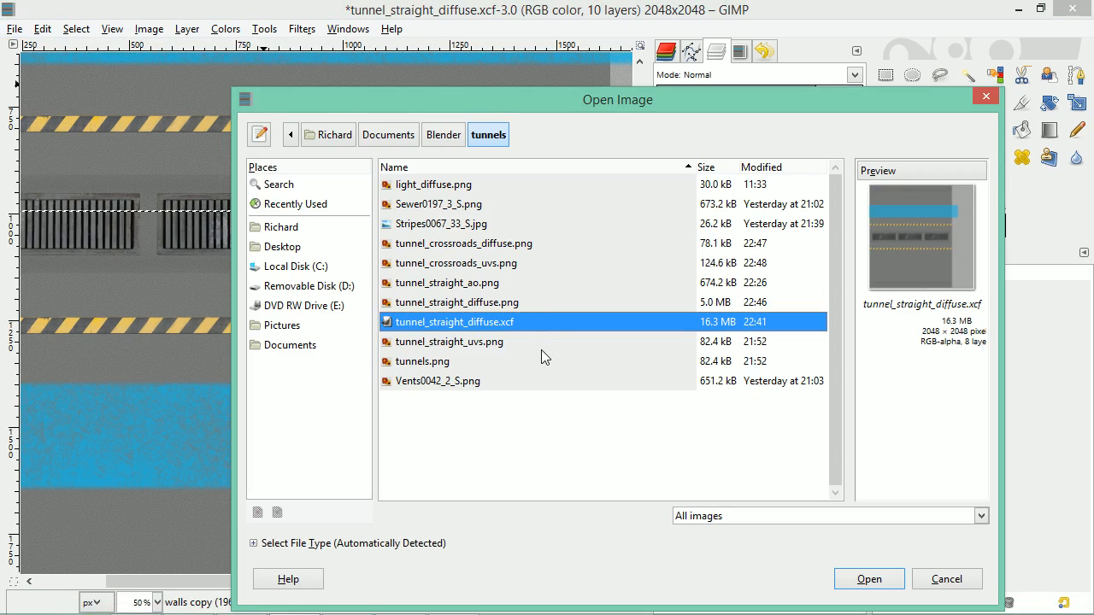
pyautogui.doubleClick(499, 245)
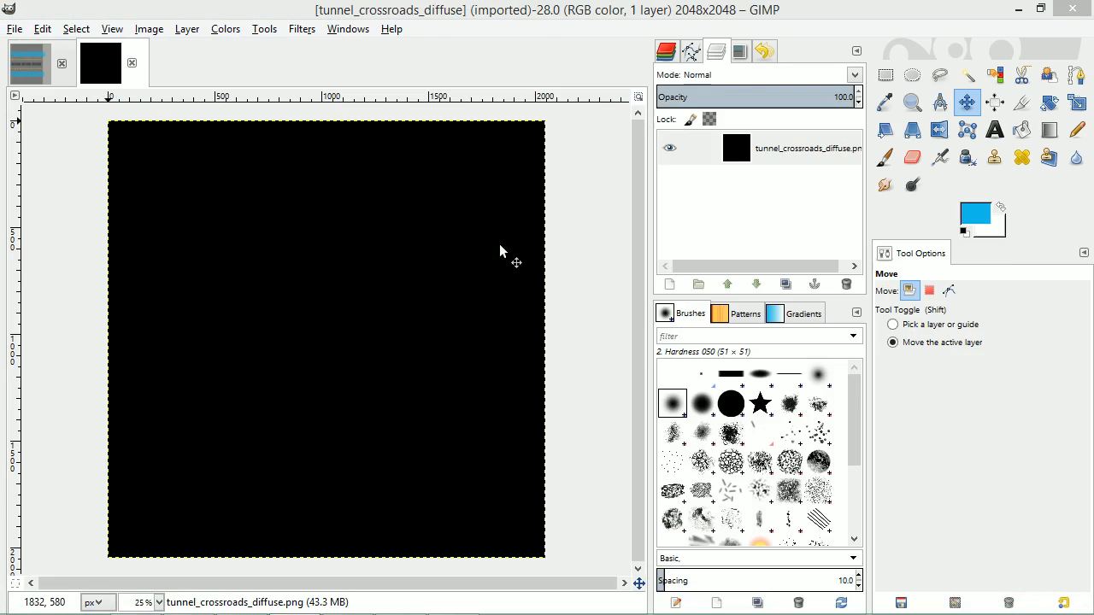
# Copy the Base layer of the tunnel_straight_diffuse.xcf image
pyautogui.click(26, 56)
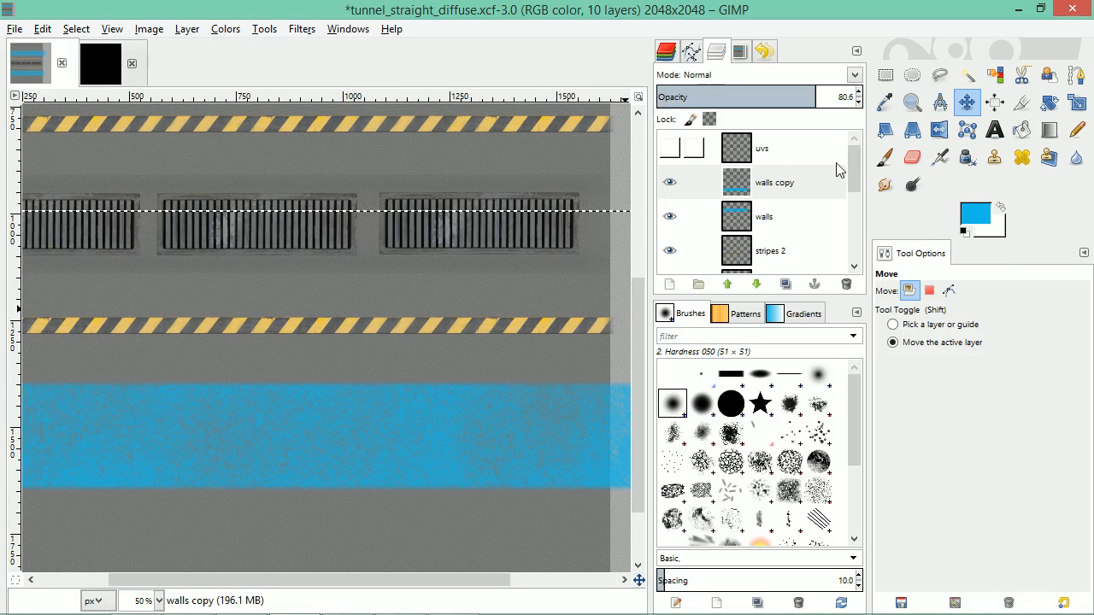
pyautogui.moveTo(852, 168); pyautogui.dragTo(859, 244)
pyautogui.click(760, 259)
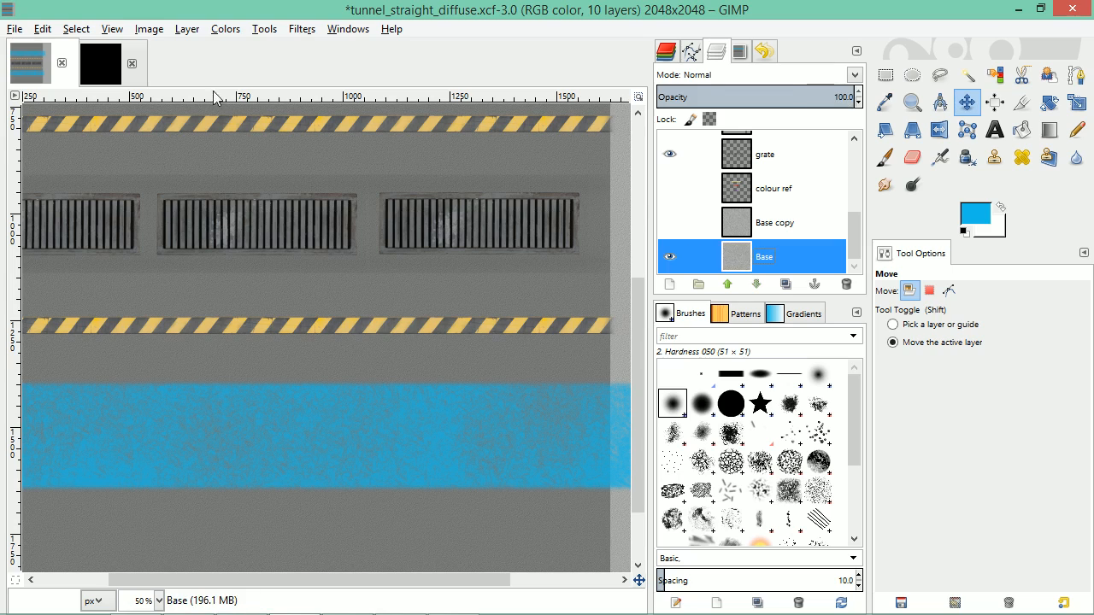
pyautogui.click(42, 28)
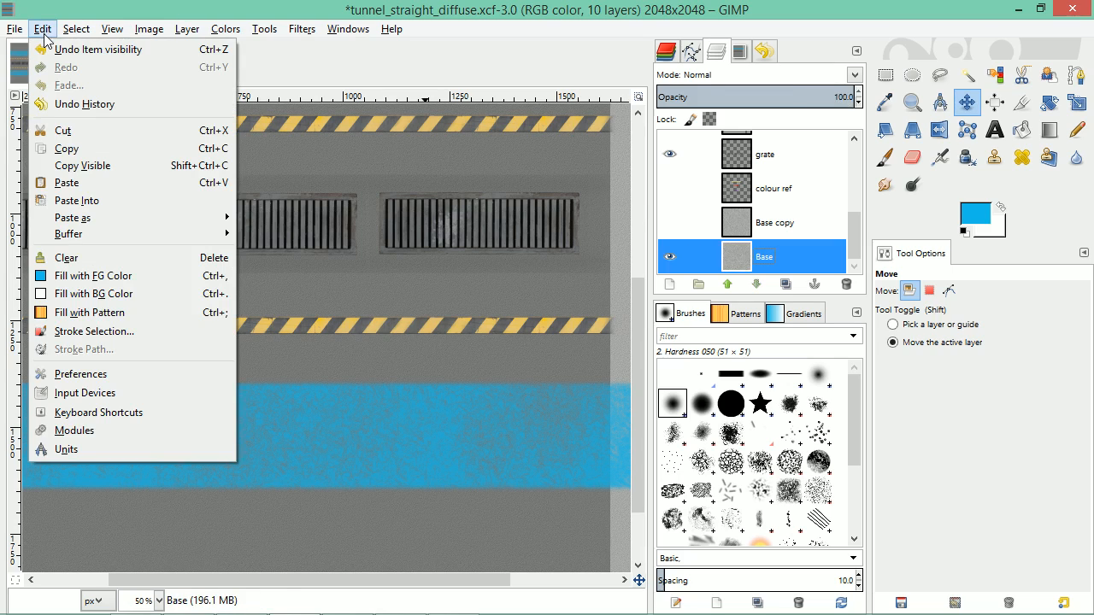
pyautogui.click(72, 148)
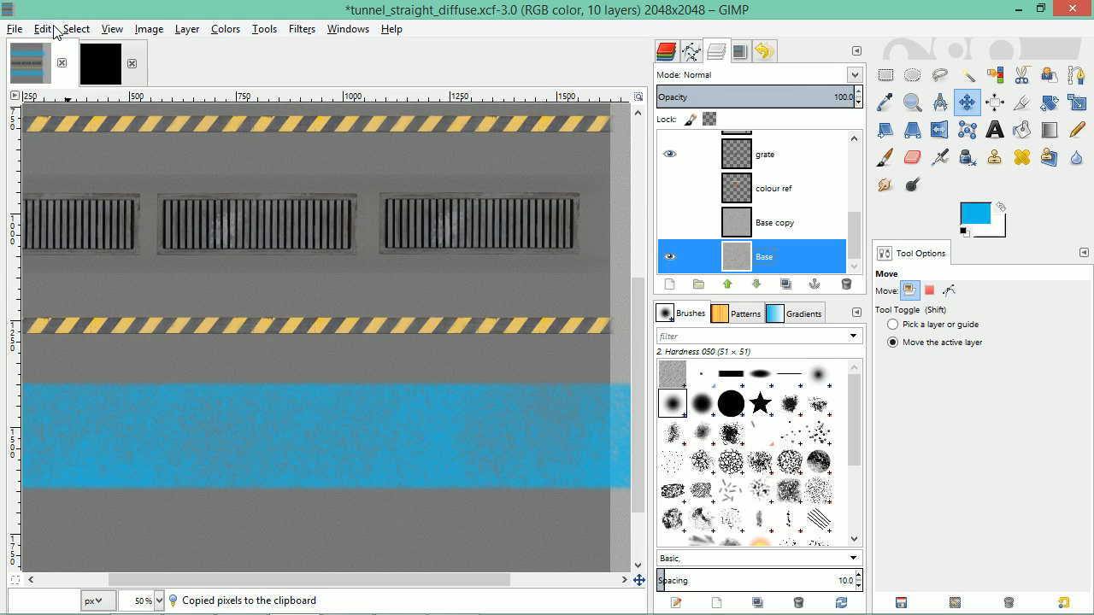
# Paste the copied base texture as a new layer in the crossroads image and hide the black tunnel_crossroads_diffuse.png layer
pyautogui.click(98, 58)
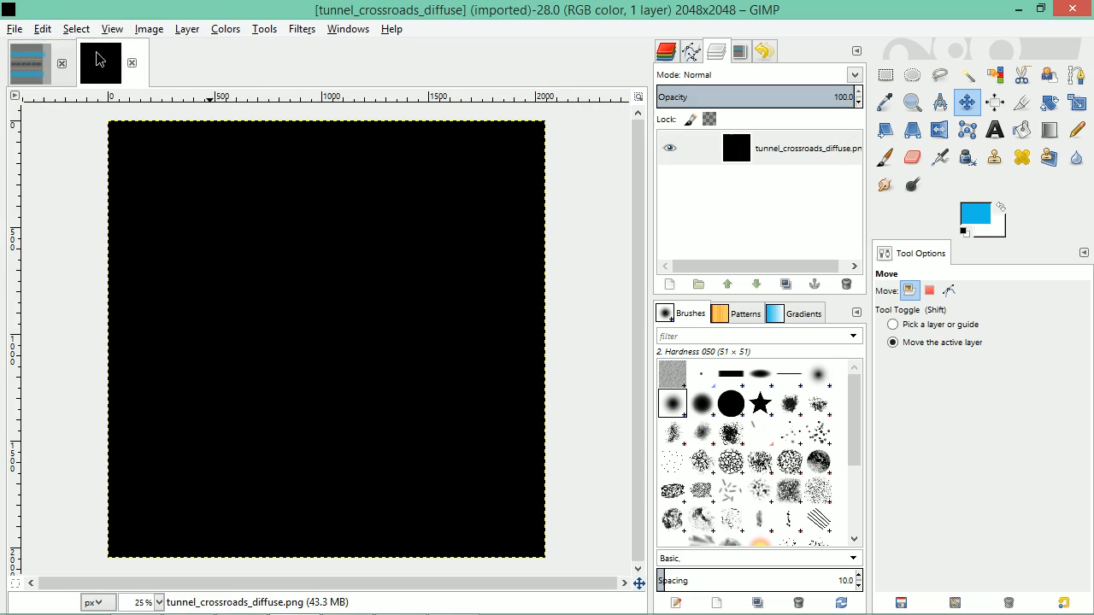
pyautogui.click(44, 29)
pyautogui.moveTo(171, 218)
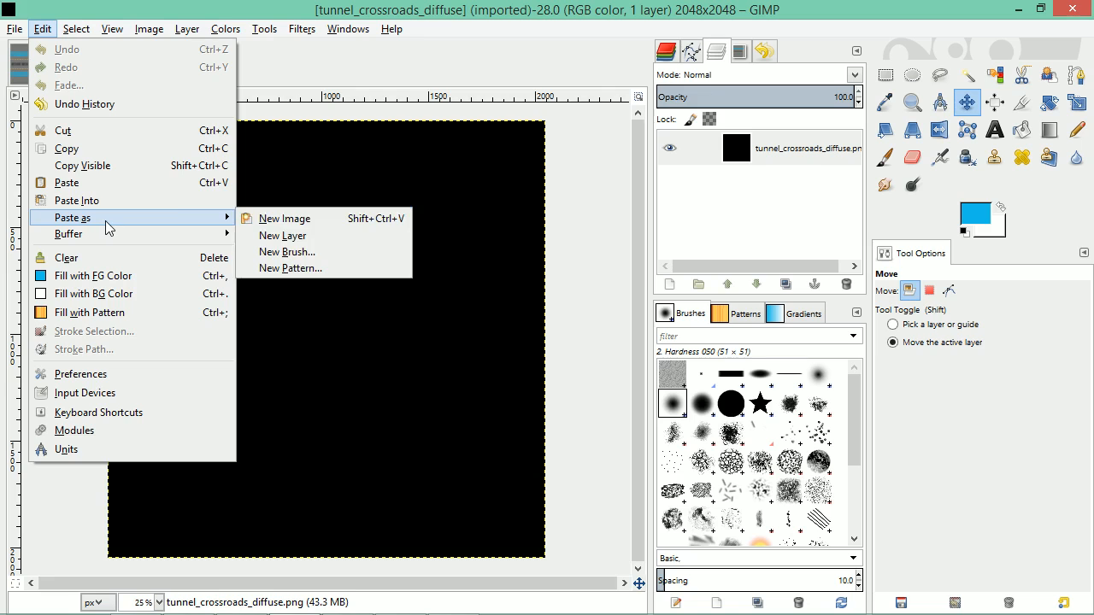
pyautogui.click(291, 237)
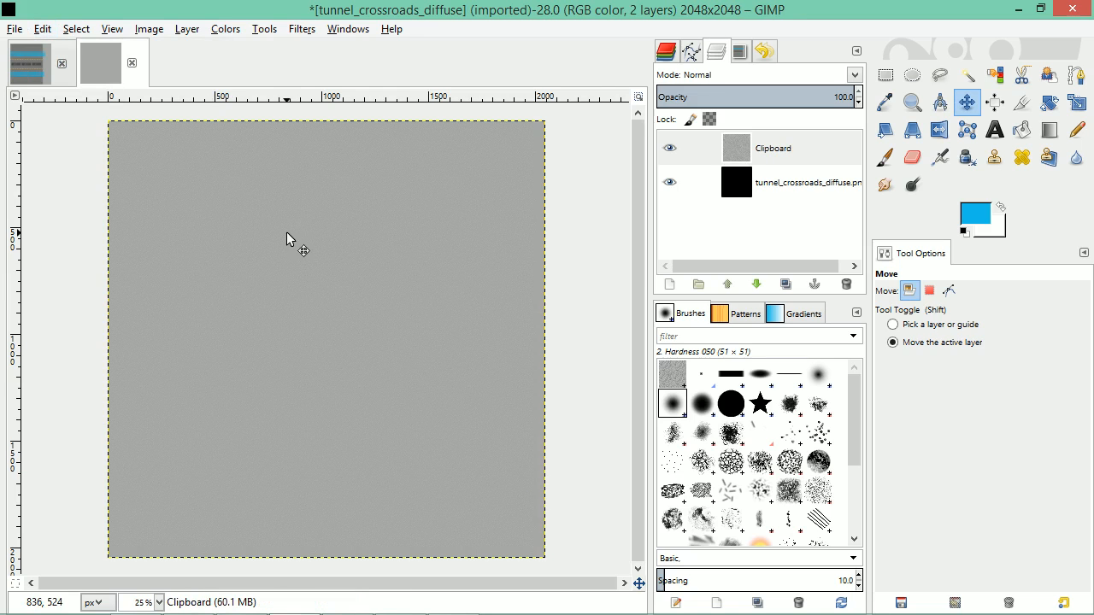
pyautogui.click(669, 184)
pyautogui.scroll(3, 444, 284)
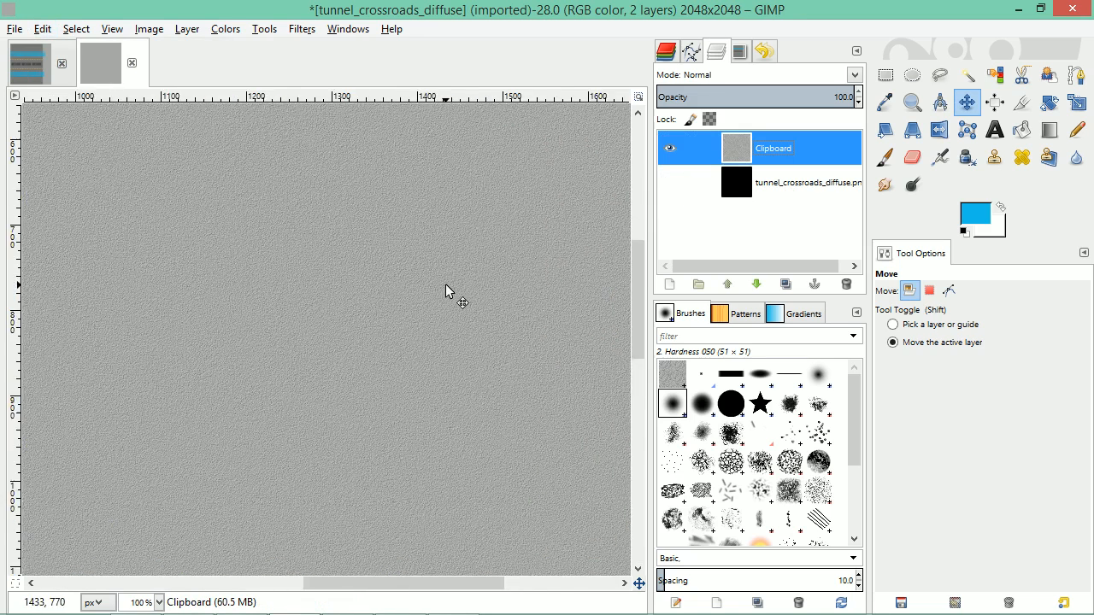
pyautogui.scroll(-4, 450, 278)
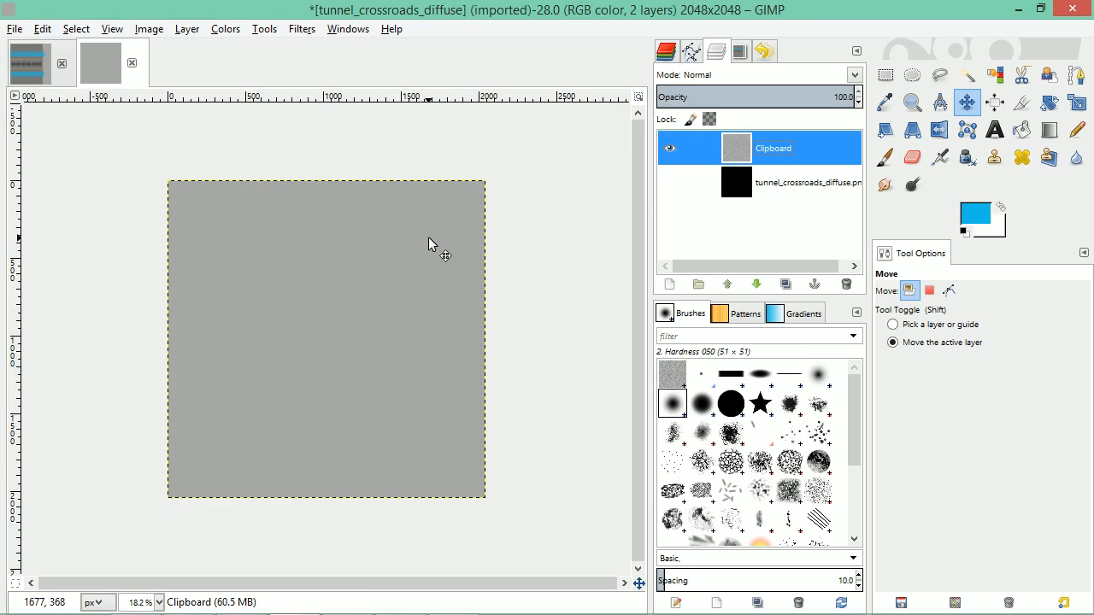
# Save the crossroads image as tunnel_crossroads_diffuse.xcf in the tunnels folder
pyautogui.click(14, 31)
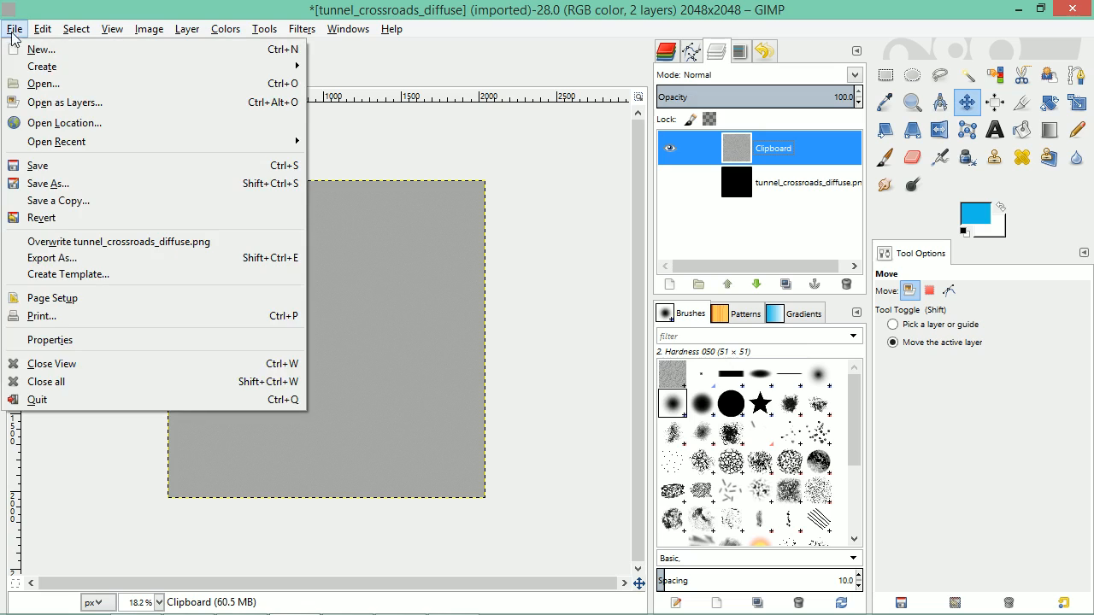
pyautogui.click(59, 168)
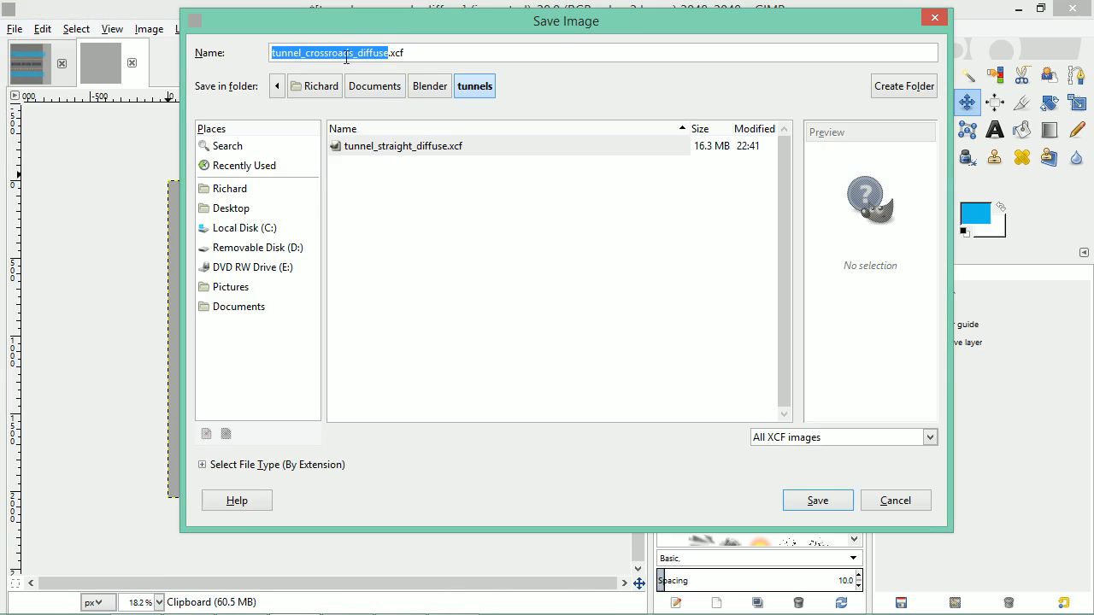
pyautogui.click(822, 503)
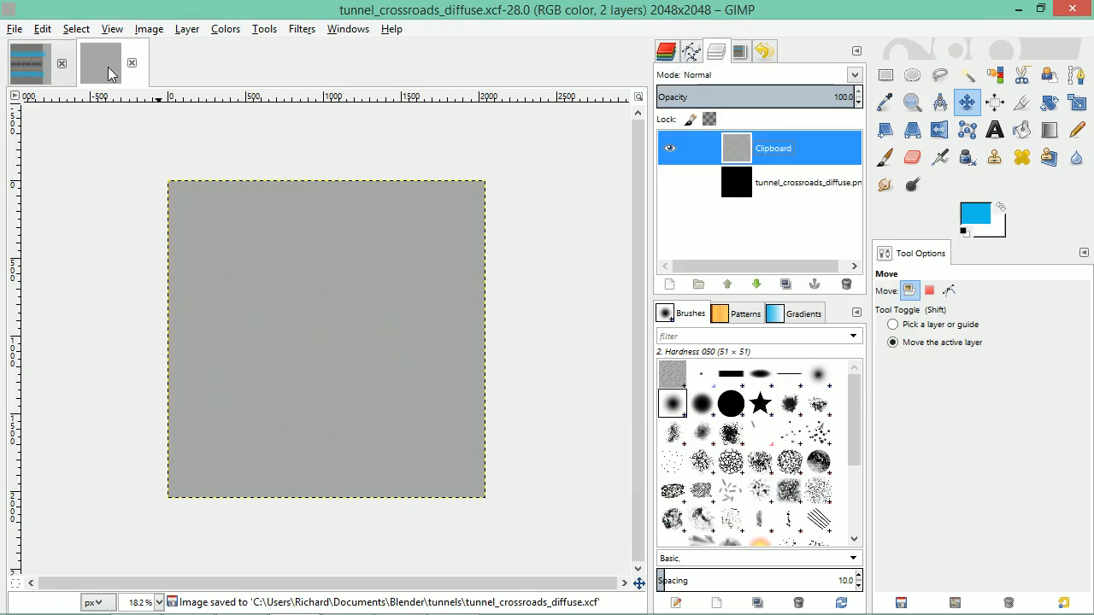
# Overwrite tunnel_crossroads_diffuse.png by exporting the crossroads image as PNG with compression level 9
pyautogui.click(17, 30)
pyautogui.click(81, 253)
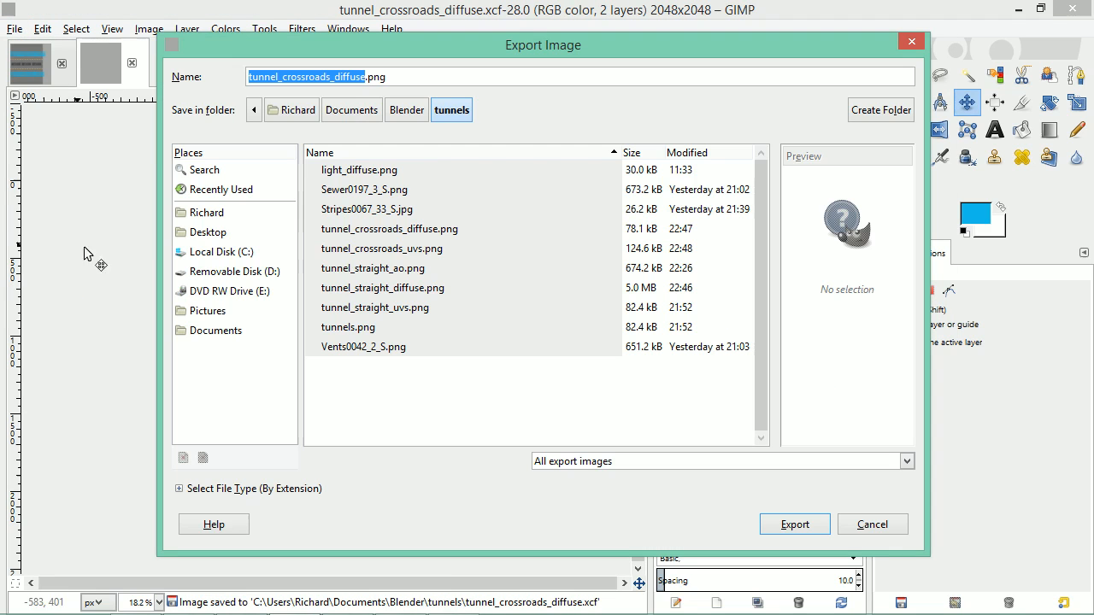
pyautogui.click(797, 511)
pyautogui.click(587, 382)
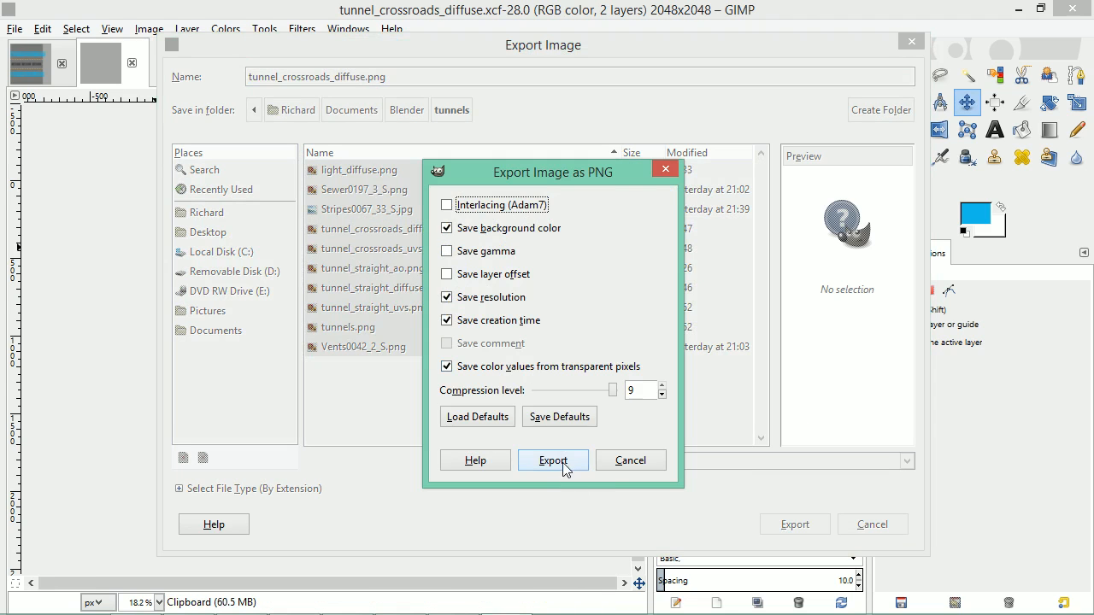
pyautogui.click(559, 462)
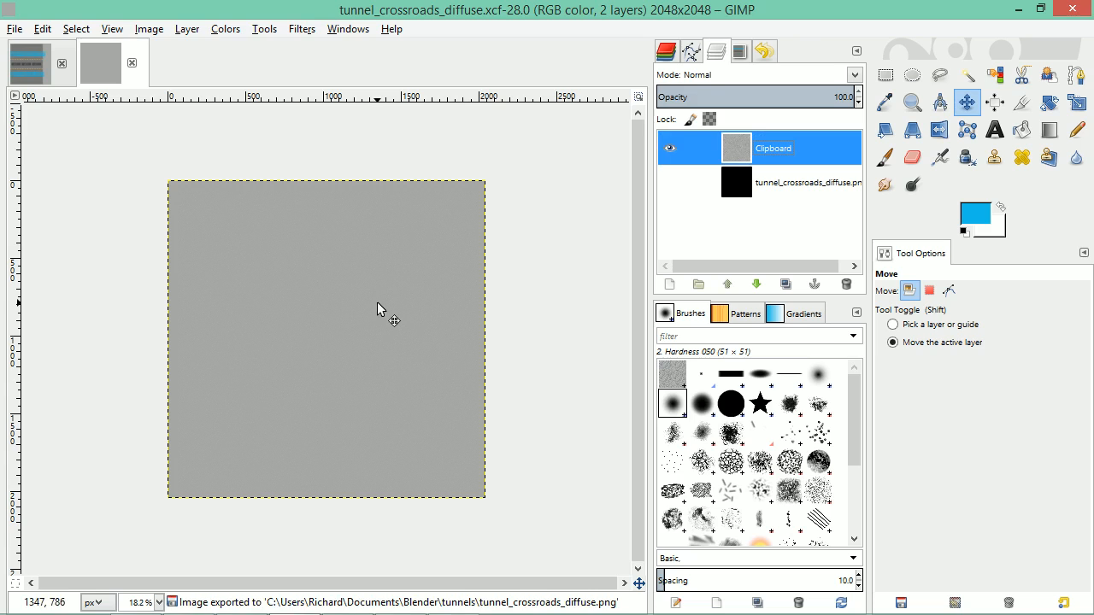
# Switch to Blender, reload the crossroads diffuse image and view the textured mesh in Object Mode
pyautogui.hotkey('alt', 'Tab')
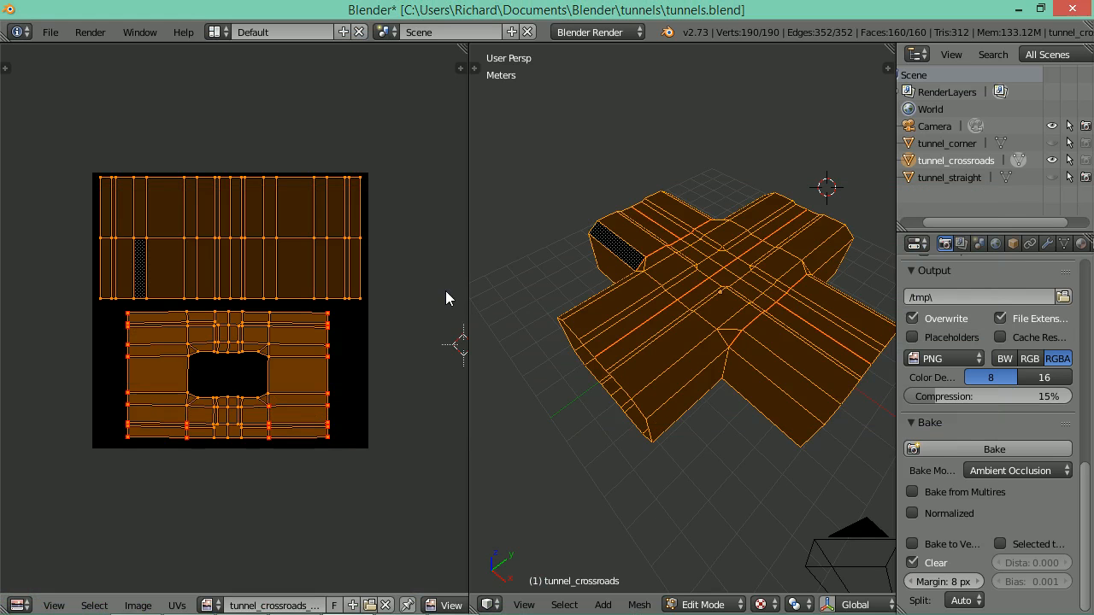
pyautogui.hotkey('alt', 'r')
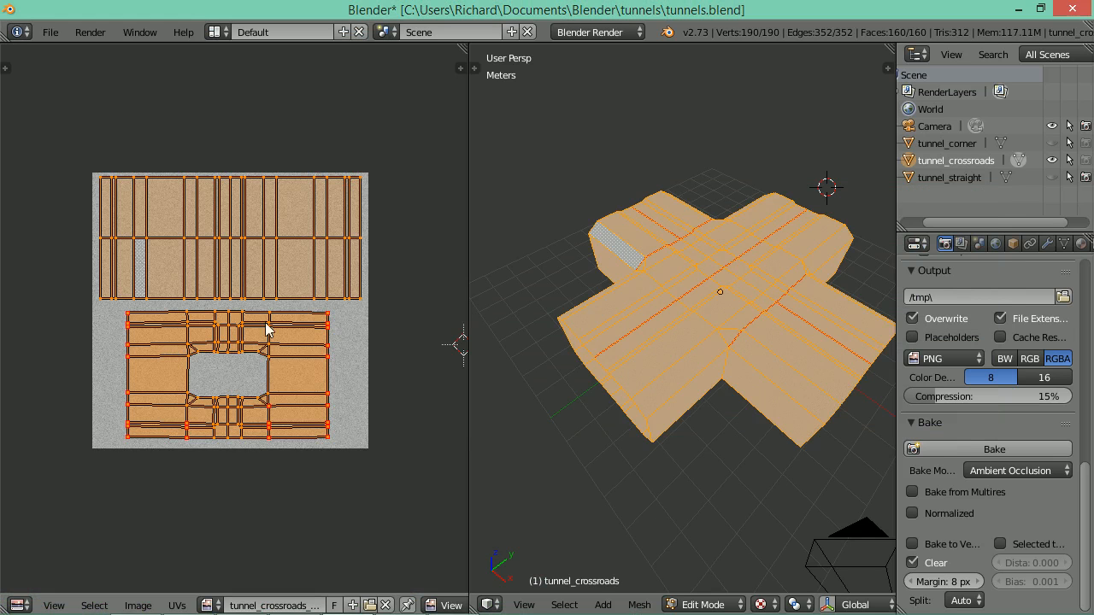
pyautogui.scroll(2, 720, 347)
pyautogui.press('Tab')
pyautogui.moveTo(736, 336); pyautogui.dragTo(646, 370)
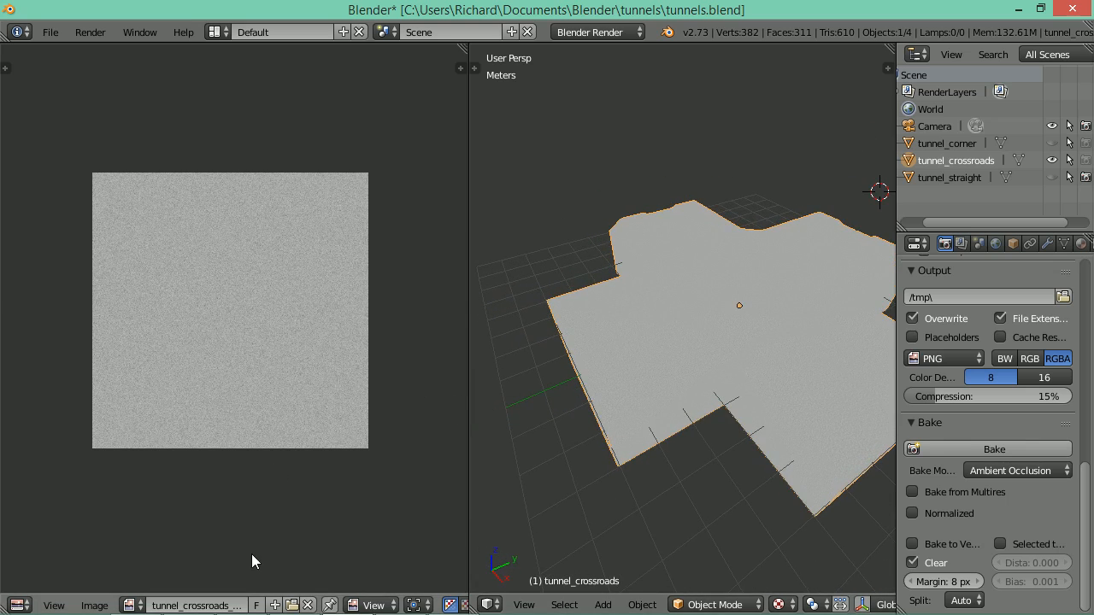
# Enter Edit Mode on the crossroads mesh and create a blank 2048 × 2048 px image named tunnel_crossroads_ao for its UVs
pyautogui.press('Tab')
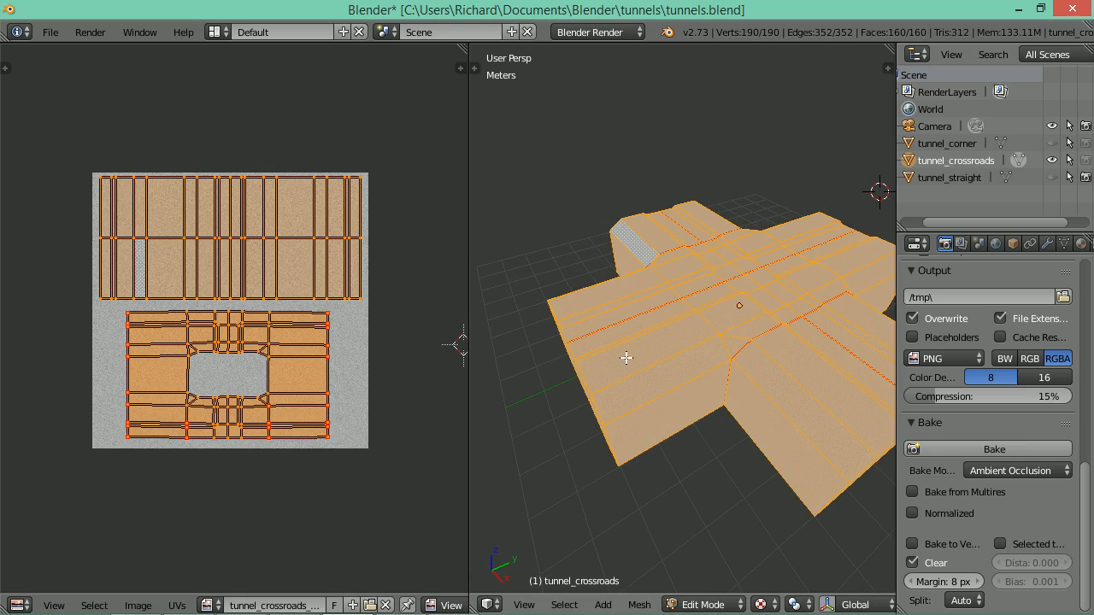
pyautogui.click(352, 605)
pyautogui.click(422, 443)
pyautogui.write('tunnel_crossroads_ao')
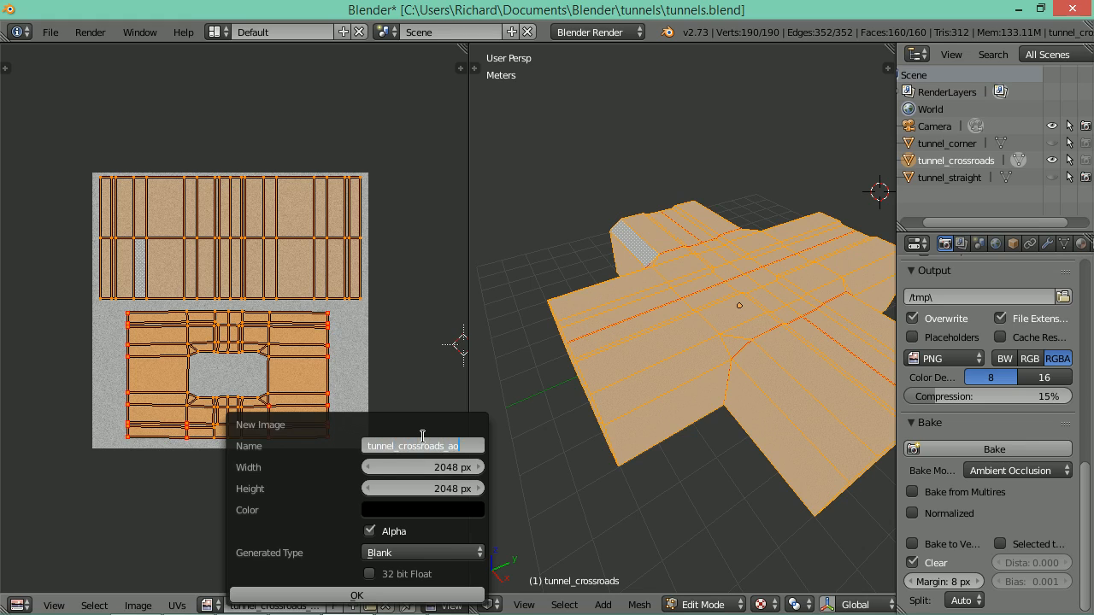
pyautogui.press('Return')
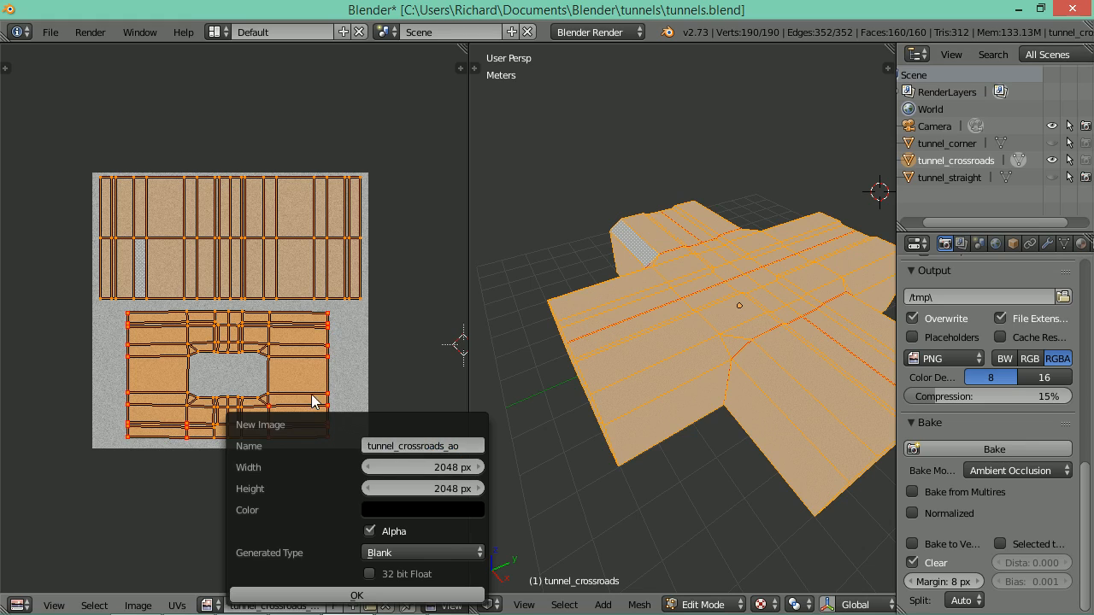
pyautogui.click(382, 594)
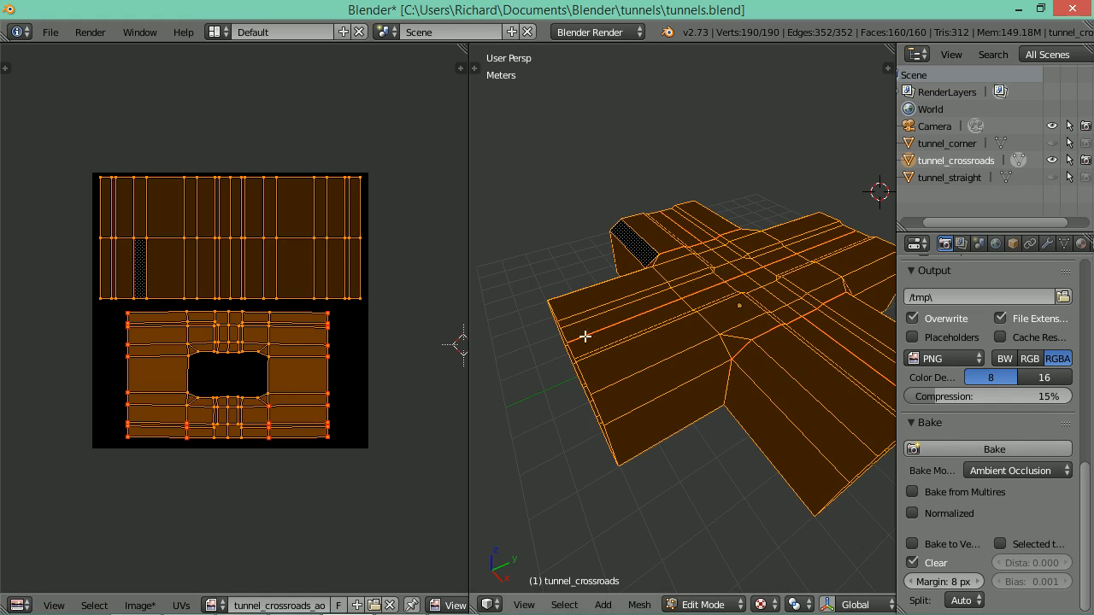
# Bake the ambient occlusion into the new image and inspect the shading inside and outside the crossroads tunnels
pyautogui.click(959, 444)
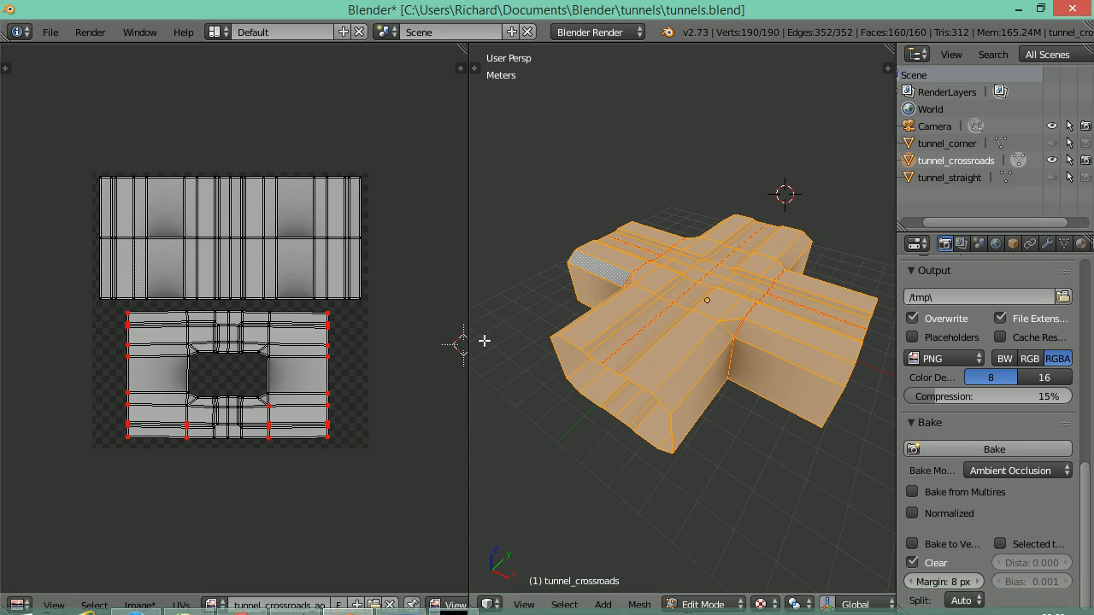
pyautogui.moveTo(483, 340); pyautogui.dragTo(529, 260)
pyautogui.scroll(3, 721, 397)
pyautogui.moveTo(715, 387); pyautogui.dragTo(716, 374)
pyautogui.moveTo(755, 388); pyautogui.dragTo(782, 370)
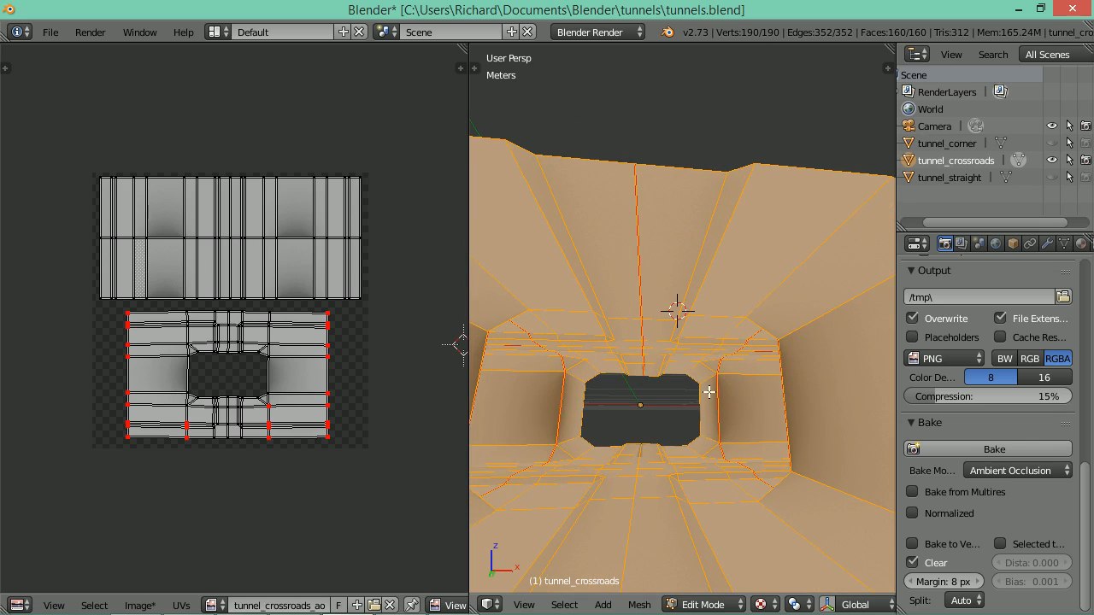
pyautogui.moveTo(708, 391); pyautogui.dragTo(699, 451)
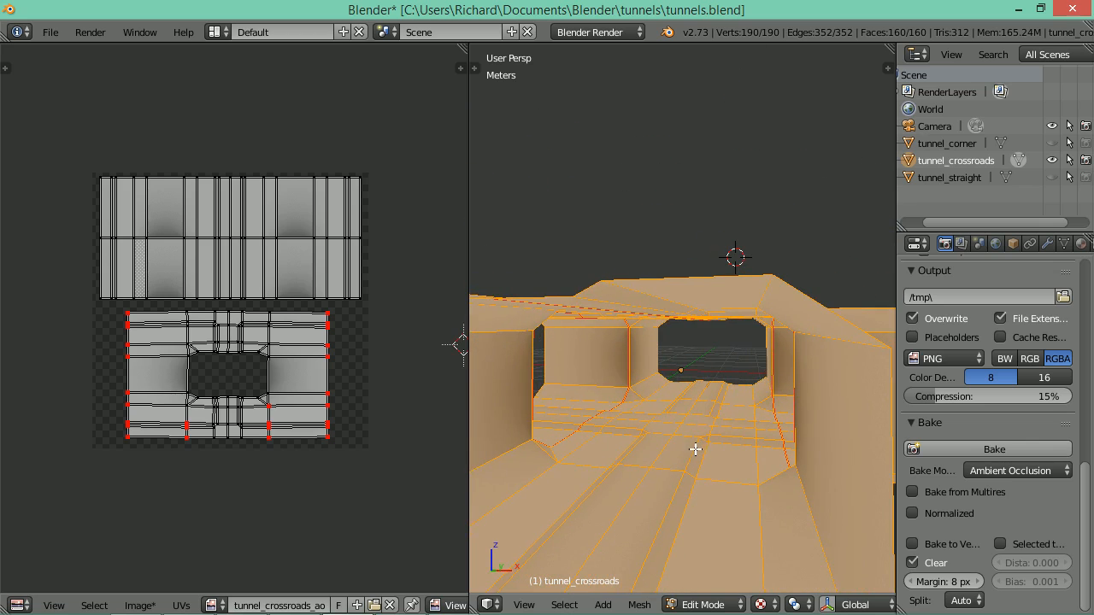
pyautogui.scroll(-2, 790, 406)
pyautogui.moveTo(772, 410); pyautogui.dragTo(772, 423)
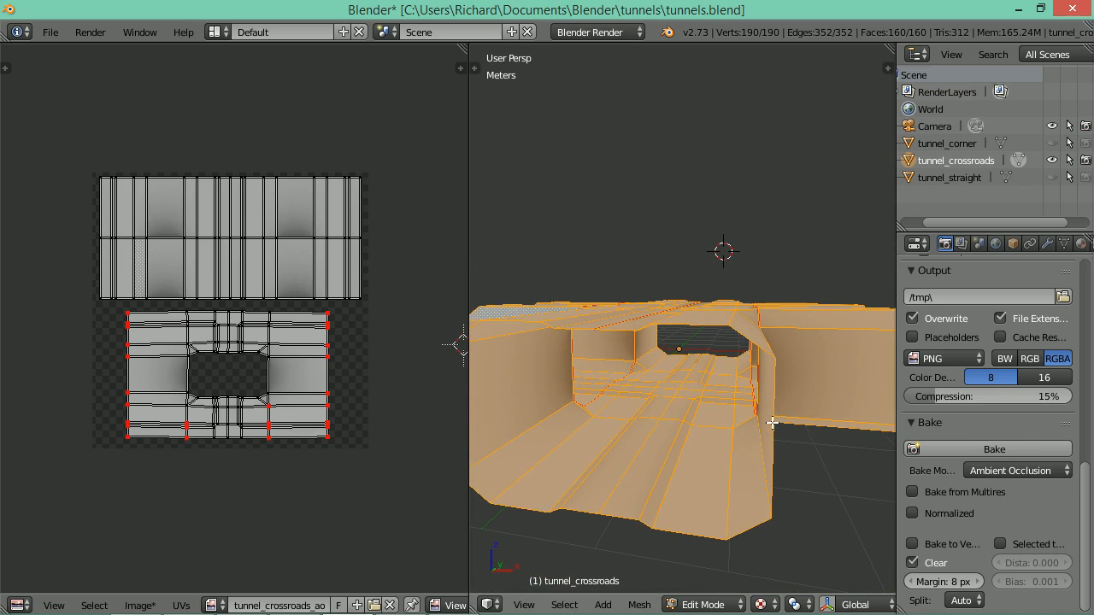
# Enlarge the 3D view and turn on the display of face normals for the crossroads mesh
pyautogui.press('n')
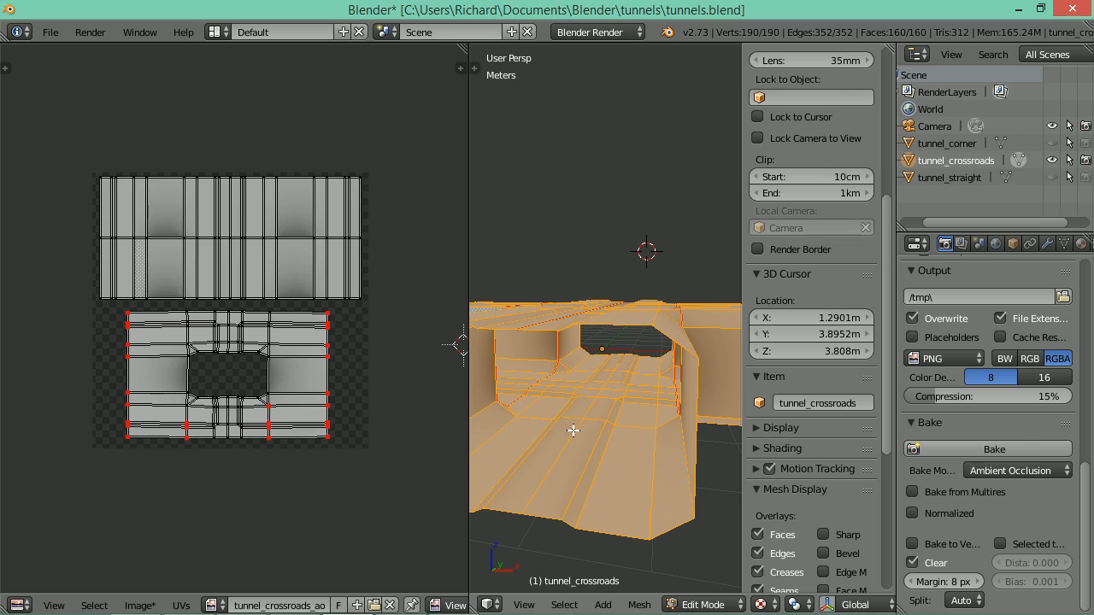
pyautogui.moveTo(468, 427); pyautogui.dragTo(154, 397)
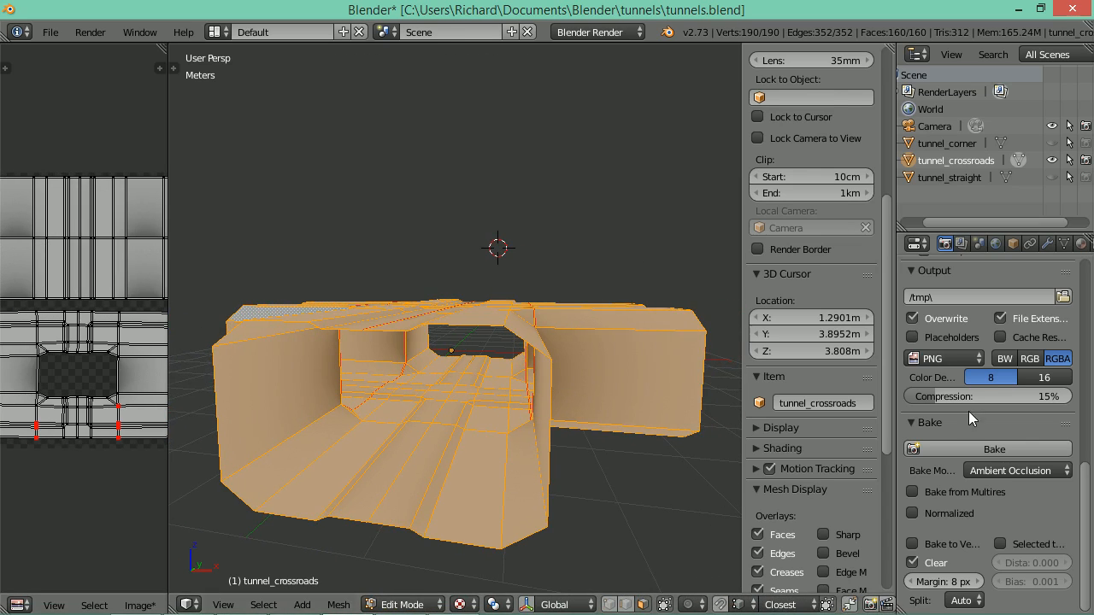
pyautogui.scroll(-8, 824, 483)
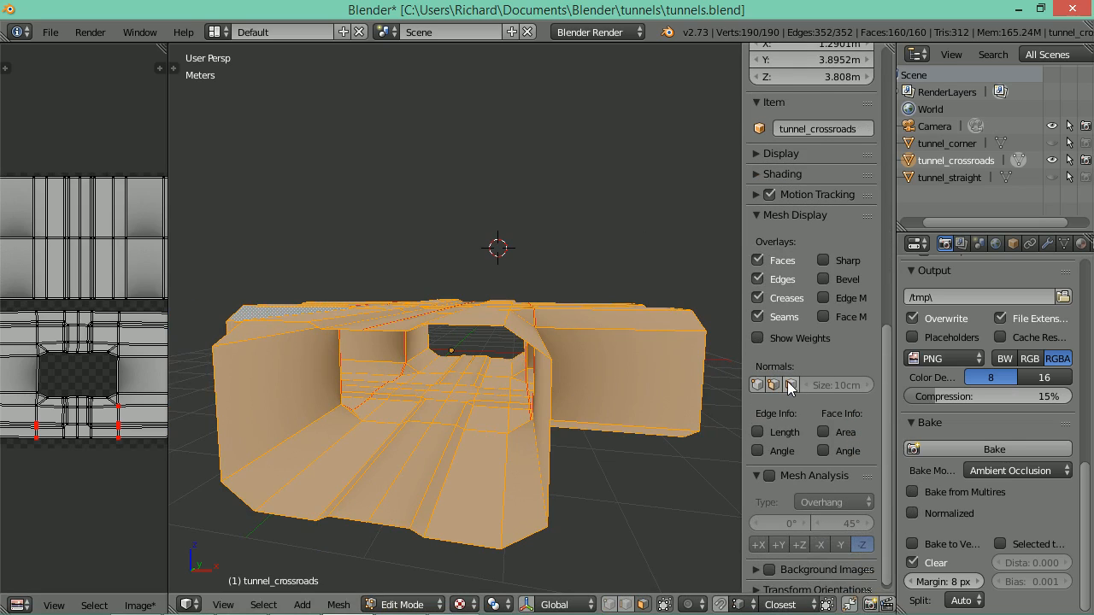
pyautogui.click(790, 384)
pyautogui.moveTo(590, 389); pyautogui.dragTo(656, 417)
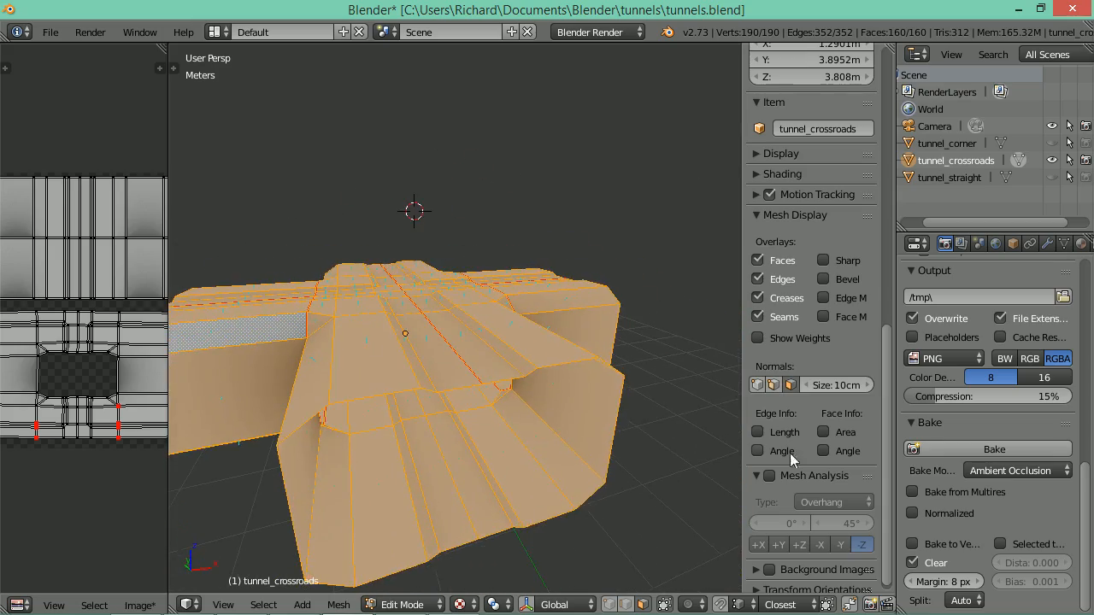
# Set the normals' display size to 1.1 m and examine which way the crossroads faces point
pyautogui.scroll(-1, 861, 461)
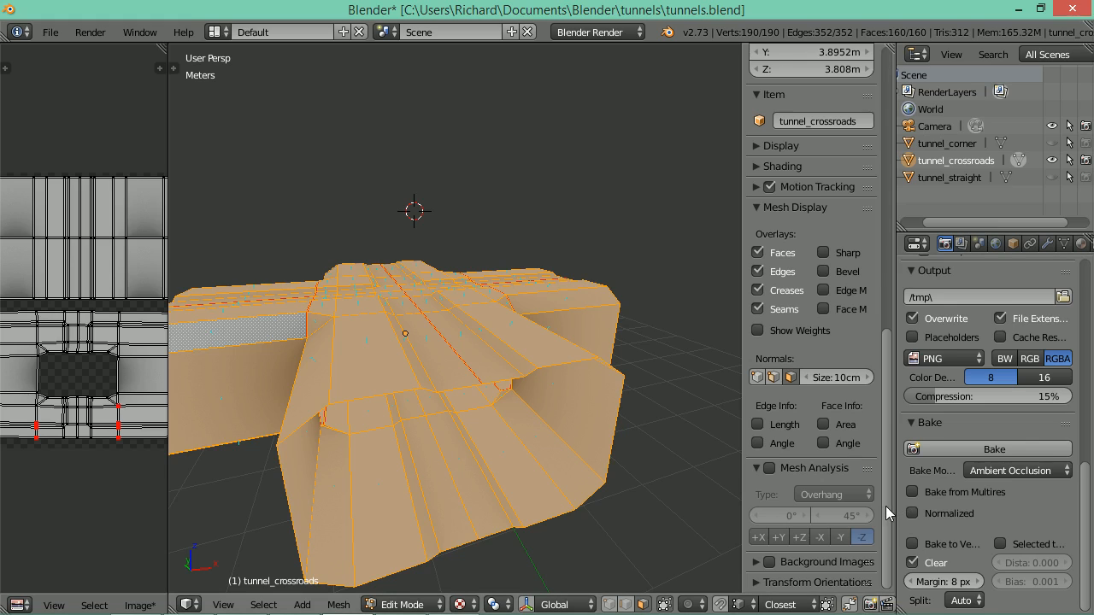
pyautogui.scroll(3, 886, 519)
pyautogui.scroll(-3, 886, 519)
pyautogui.moveTo(347, 413); pyautogui.dragTo(332, 294)
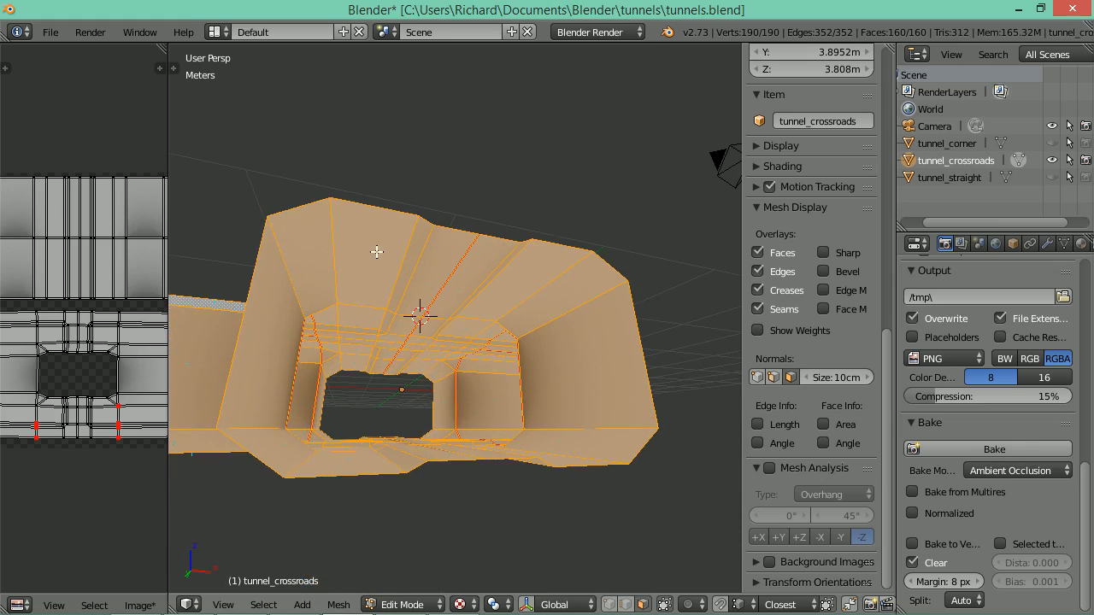
pyautogui.moveTo(376, 251); pyautogui.dragTo(350, 325)
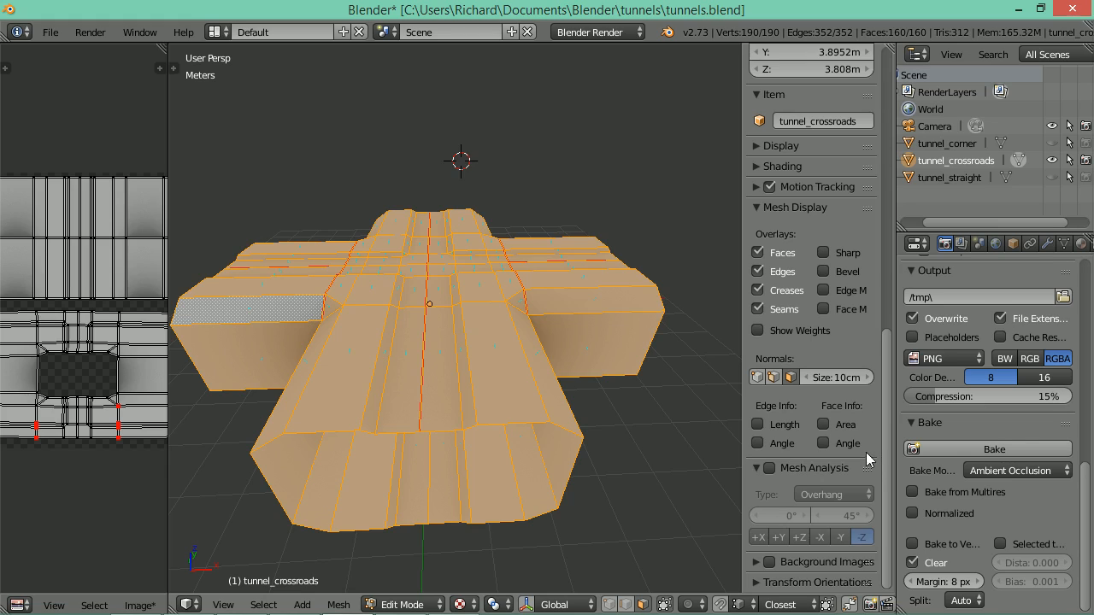
pyautogui.moveTo(833, 377); pyautogui.dragTo(735, 387)
pyautogui.moveTo(525, 353); pyautogui.dragTo(524, 297)
pyautogui.moveTo(414, 257); pyautogui.dragTo(397, 291)
# Flip the direction of all the crossroads' face normals and look into the tunnel
pyautogui.press('t')
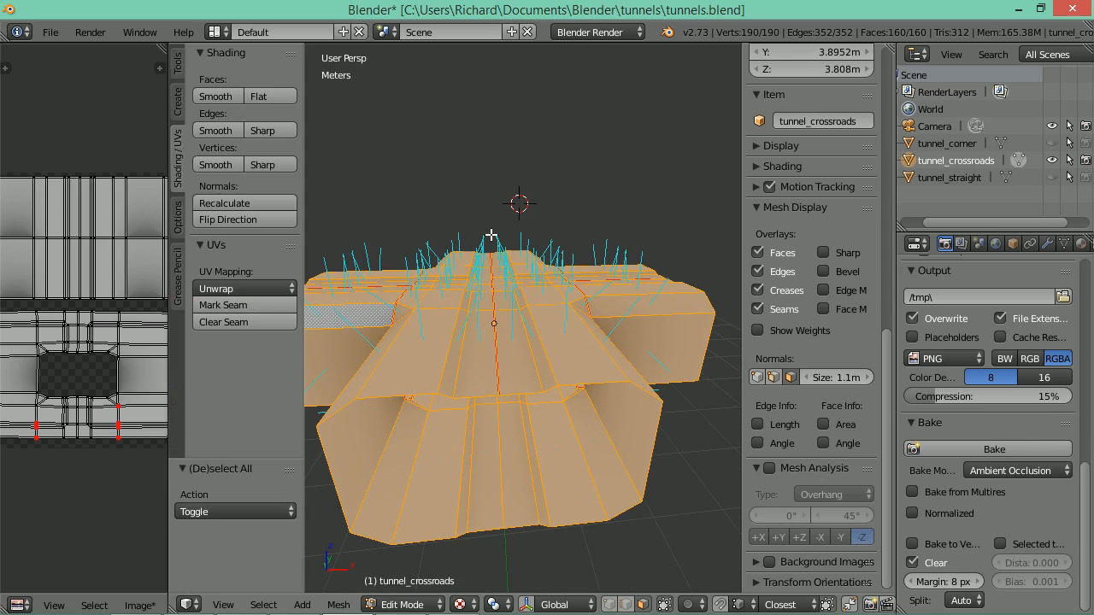
pyautogui.click(260, 223)
pyautogui.moveTo(451, 346); pyautogui.dragTo(466, 297)
# Set the normals' display size to 0.5 m and check the normals around the crossroads
pyautogui.click(844, 377)
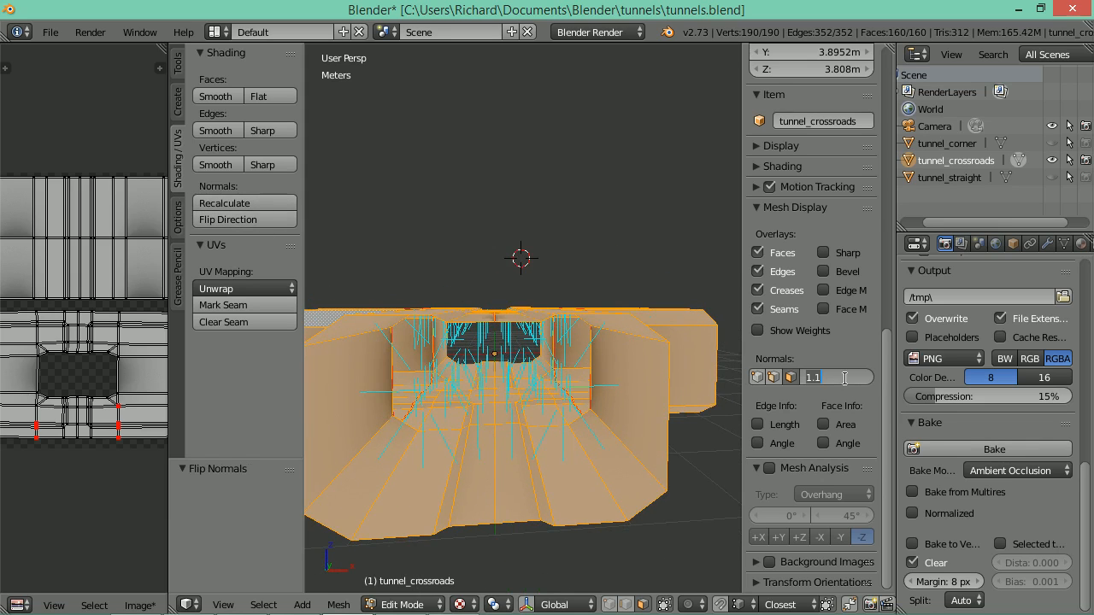
pyautogui.write('0.5')
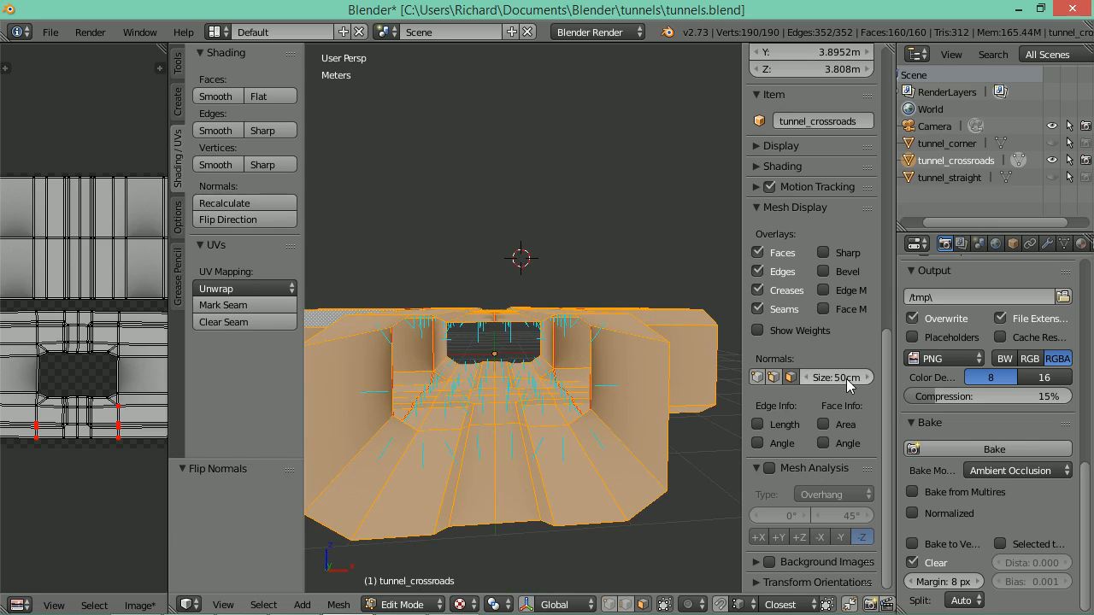
pyautogui.press('Return')
pyautogui.moveTo(534, 359); pyautogui.dragTo(498, 435)
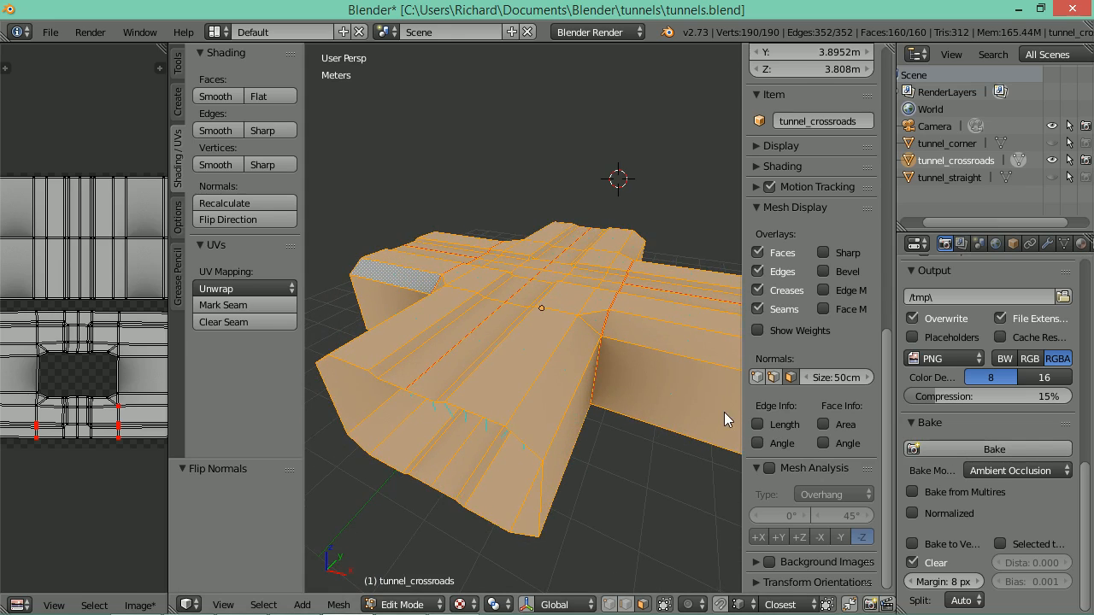
# Bake the ambient occlusion with the flipped normals in Object Mode, enlarge the image view and return to Edit Mode
pyautogui.press('Tab')
pyautogui.moveTo(483, 346); pyautogui.dragTo(500, 301)
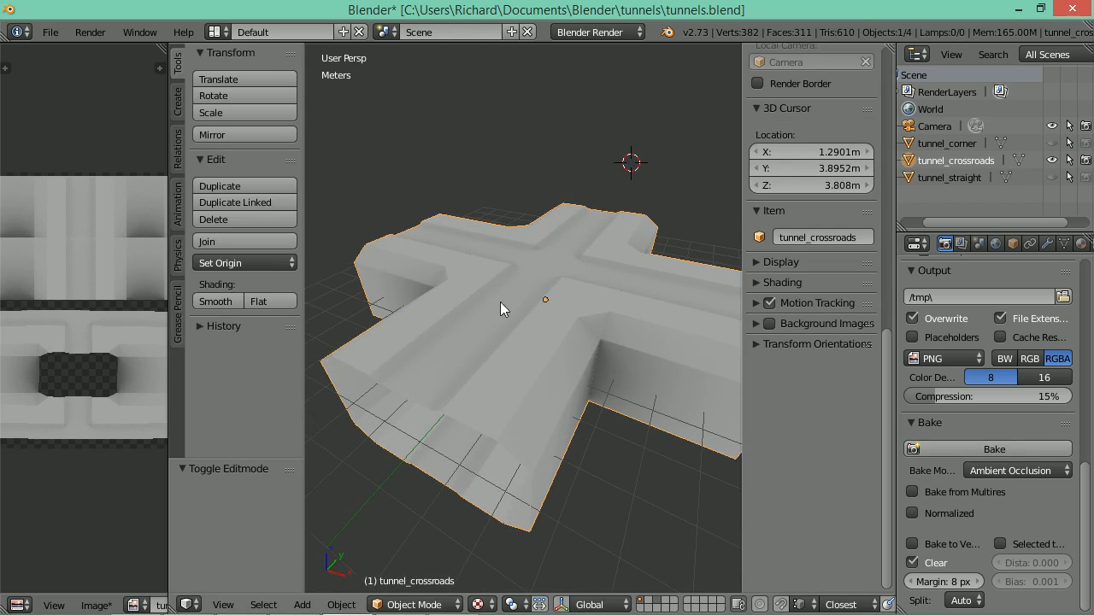
pyautogui.click(987, 447)
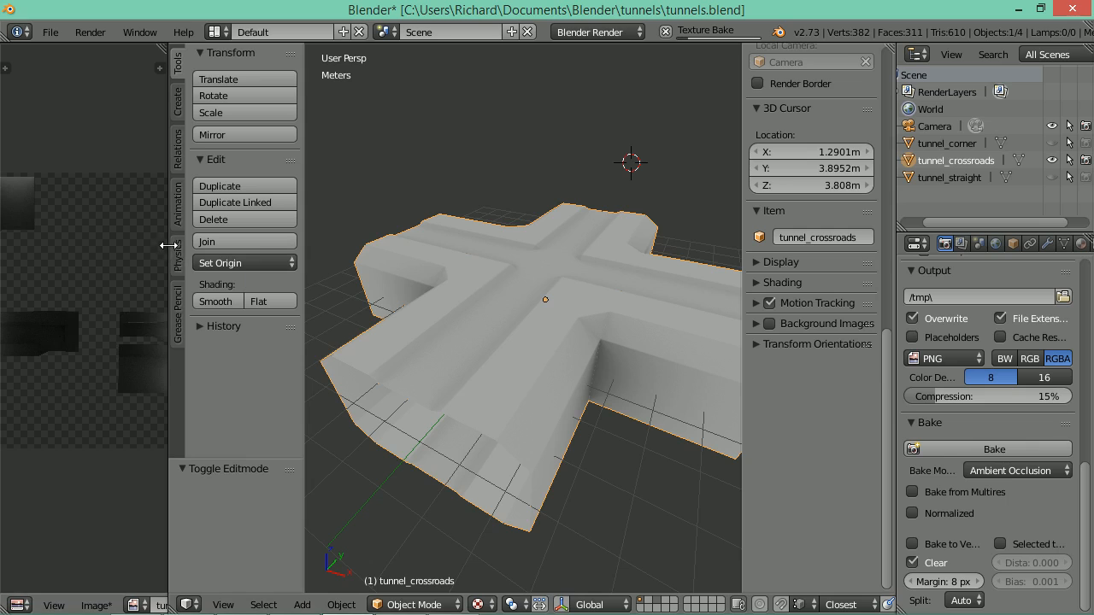
pyautogui.moveTo(166, 244); pyautogui.dragTo(378, 260)
pyautogui.press('Tab')
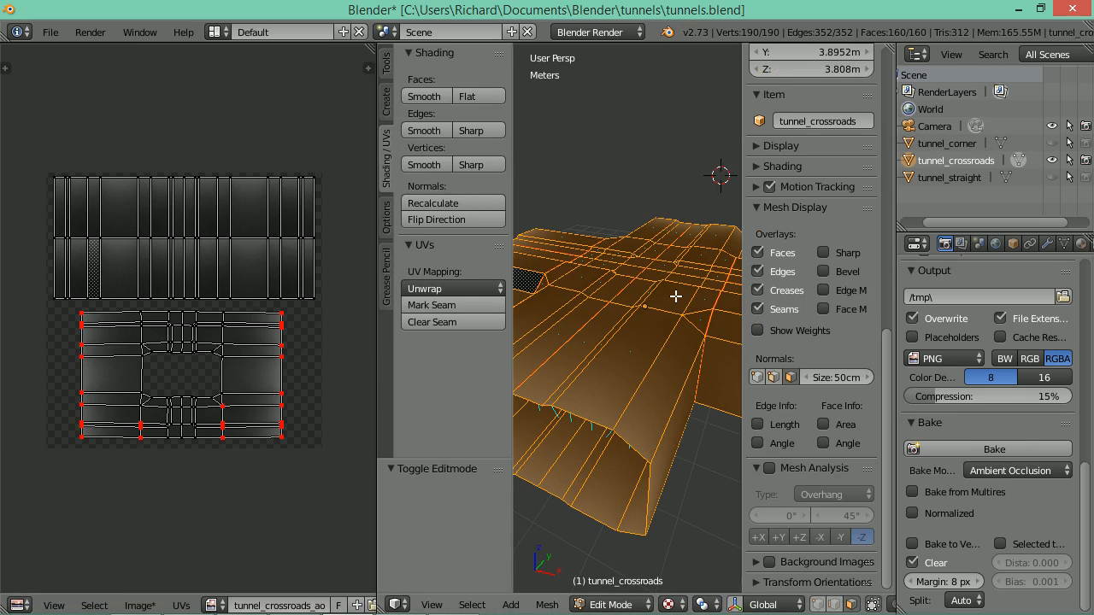
# Flip the crossroads' face normals back and check their direction around the mesh
pyautogui.moveTo(450, 602)
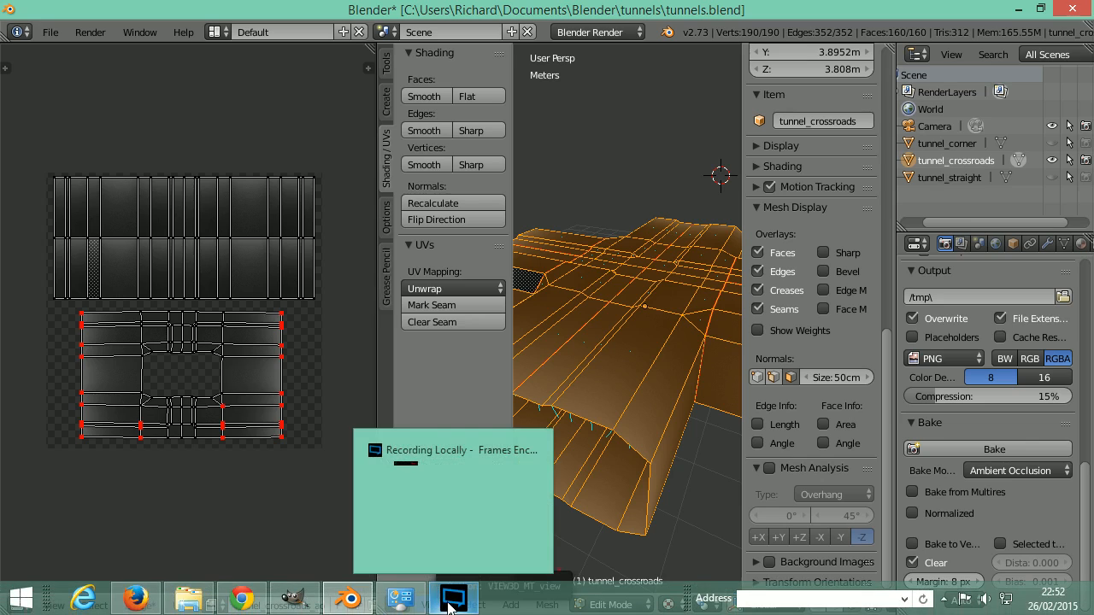
pyautogui.moveTo(648, 271); pyautogui.dragTo(626, 263)
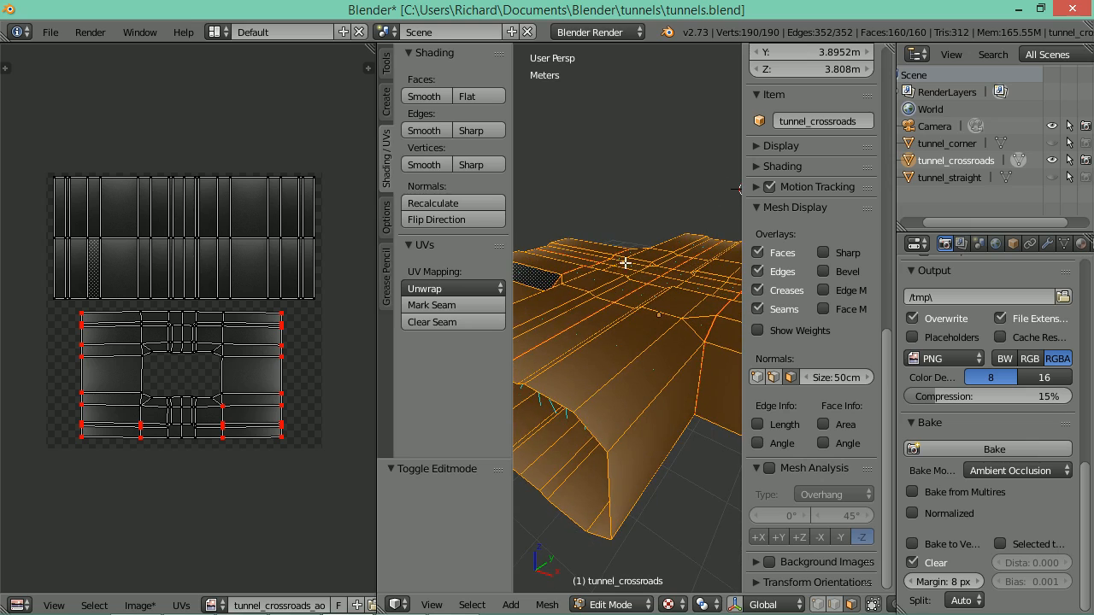
pyautogui.click(436, 219)
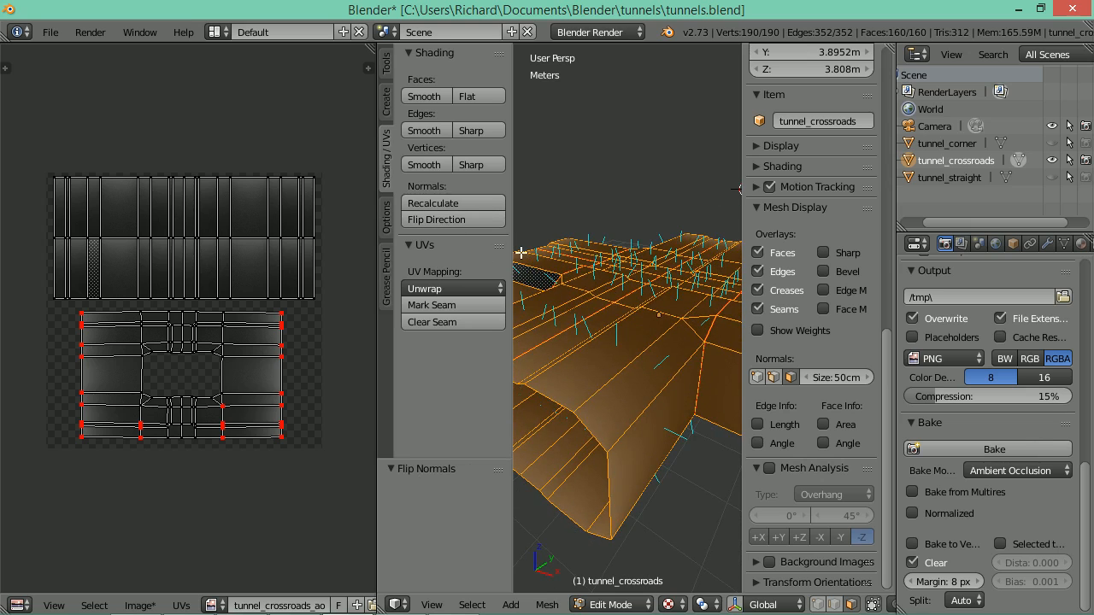
pyautogui.moveTo(640, 265); pyautogui.dragTo(629, 274)
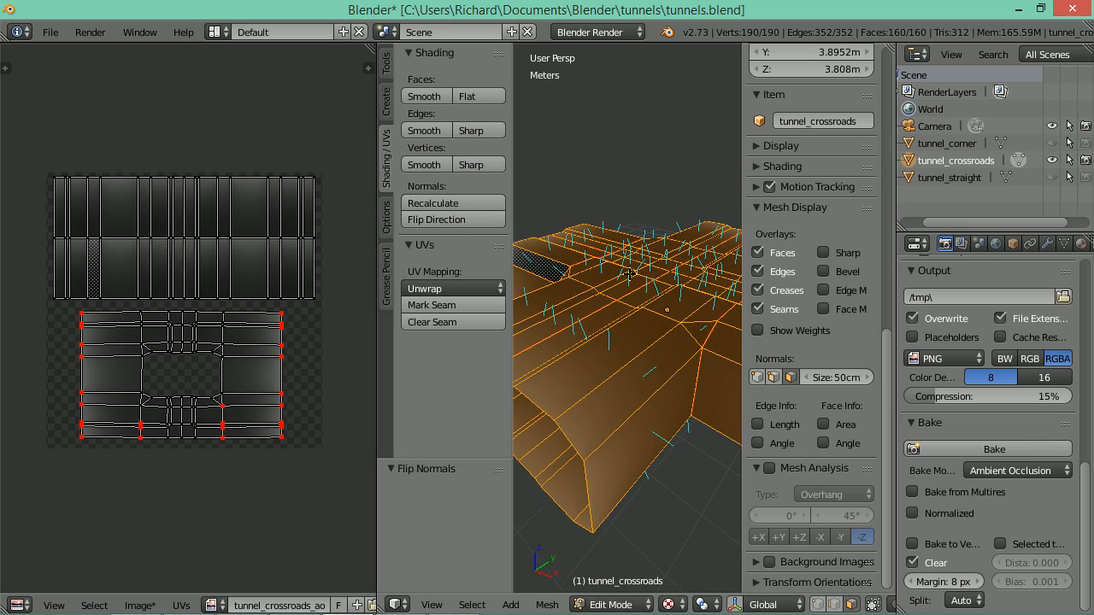
# Bake the ambient occlusion again with the restored normals and view the crossroads in Object Mode
pyautogui.click(951, 448)
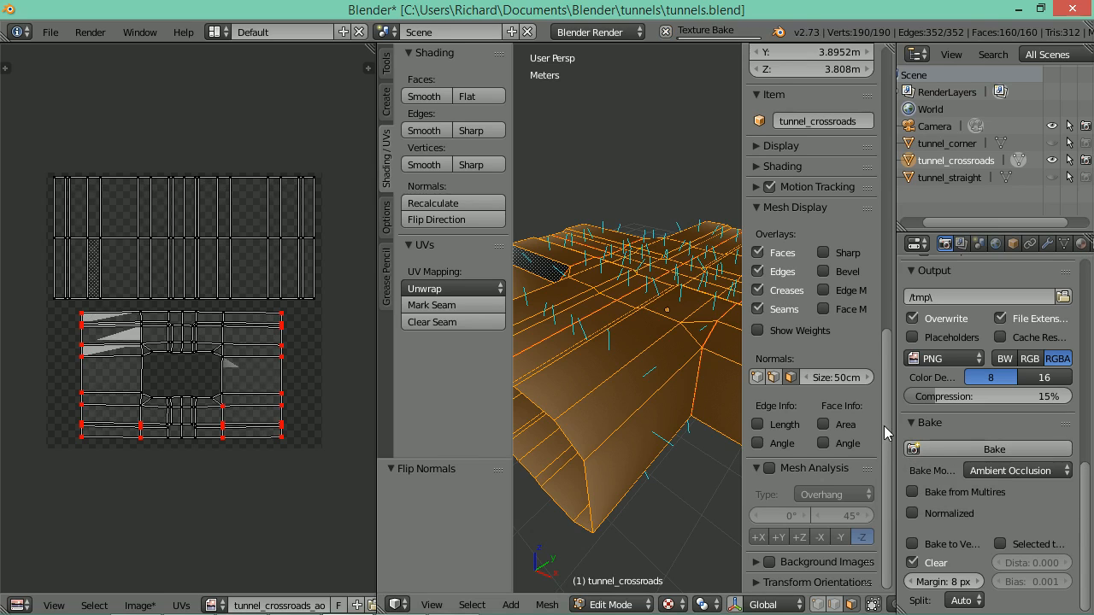
pyautogui.press('Tab')
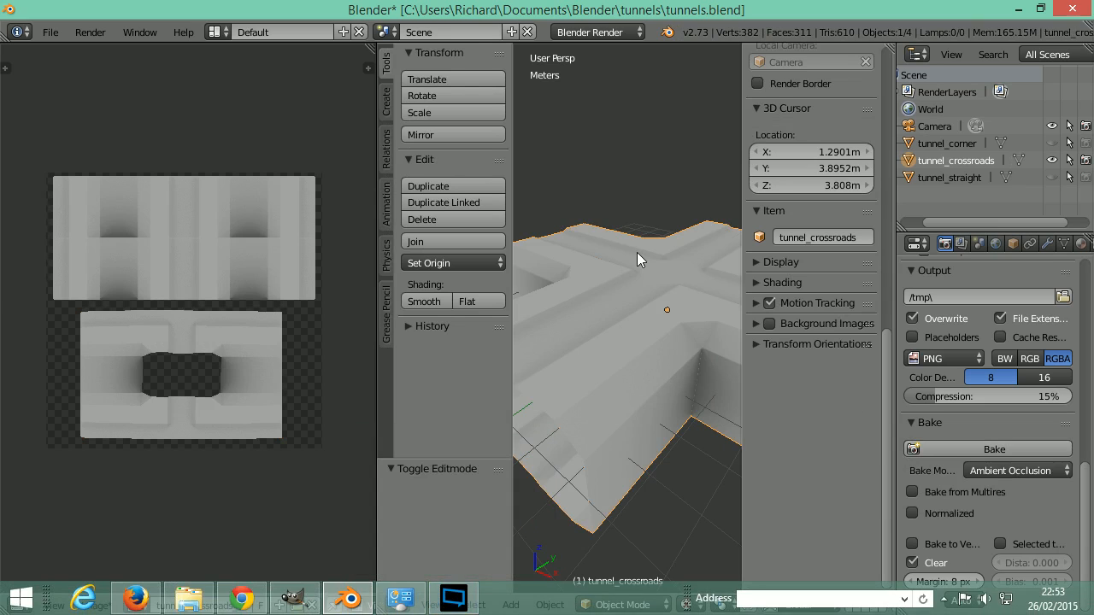
pyautogui.moveTo(602, 255); pyautogui.dragTo(537, 268)
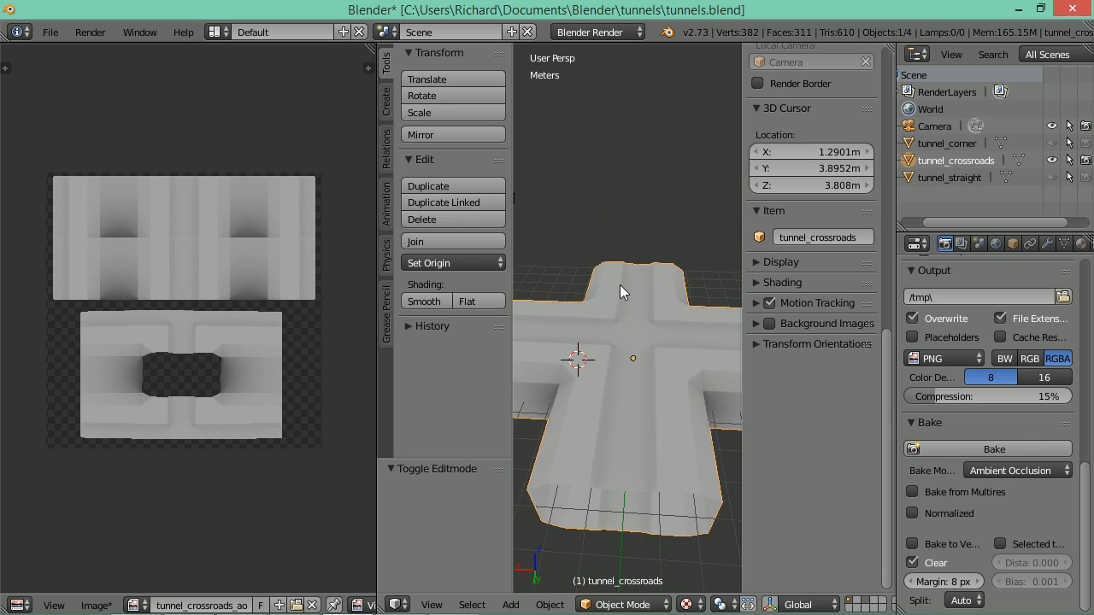
# Save the baked image as tunnel_crossroads_ao.png in the tunnels folder
pyautogui.click(95, 605)
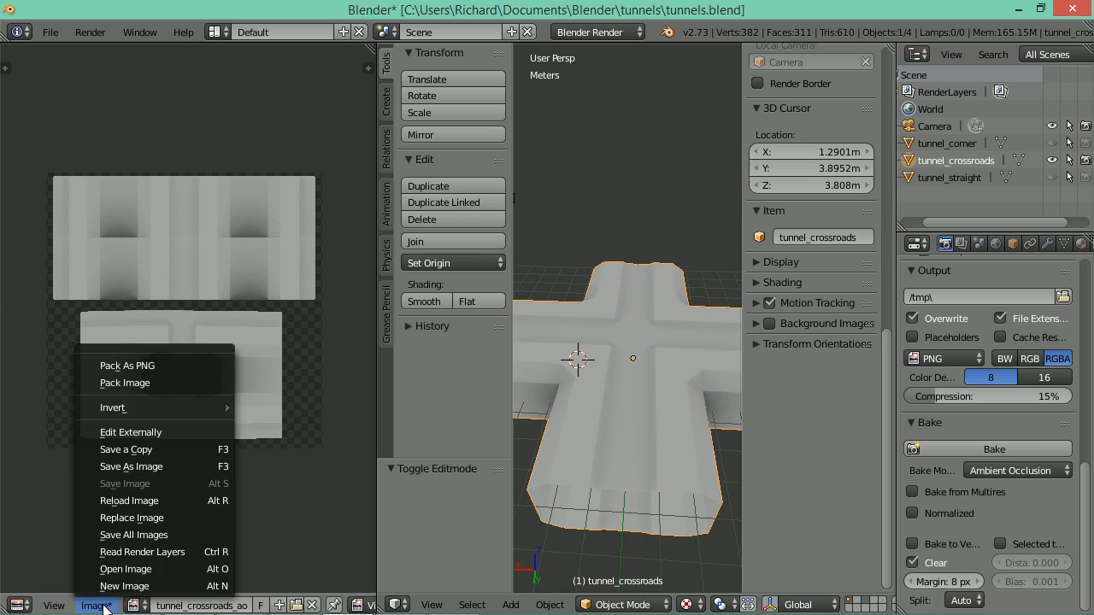
pyautogui.click(164, 468)
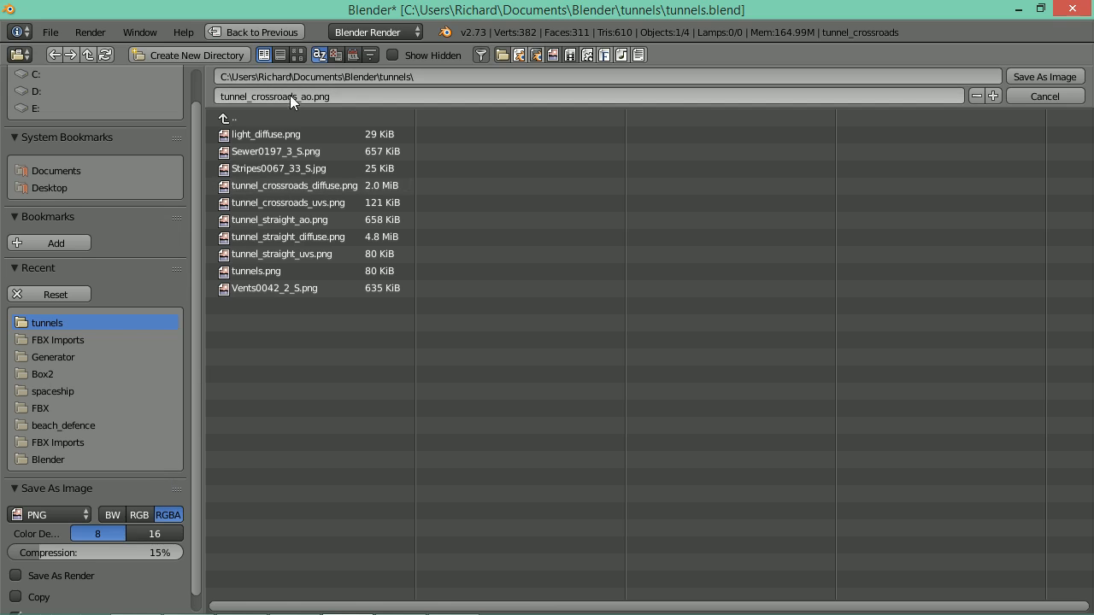
pyautogui.click(1023, 77)
# Switch to GIMP and bring the tunnels folder window in front of the crossroads diffuse image
pyautogui.hotkey('alt', 'Tab')
pyautogui.hotkey('alt', 'Tab')
pyautogui.hotkey('alt', 'Tab')
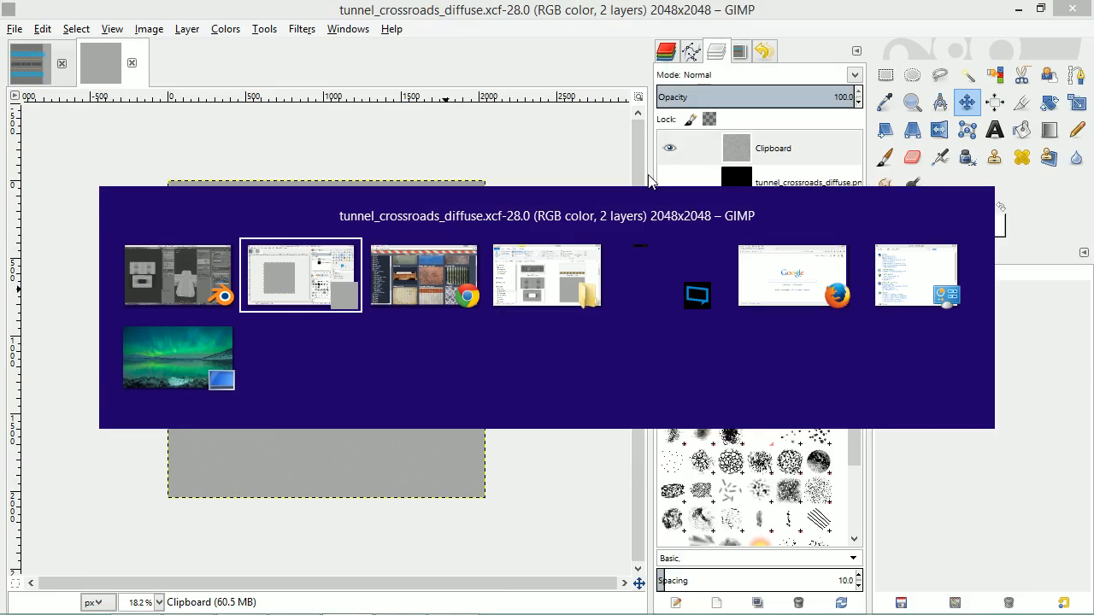
pyautogui.hotkey('alt', 'Tab')
pyautogui.hotkey('alt', 'Tab')
pyautogui.hotkey('alt', 'Tab')
pyautogui.hotkey('alt', 'Tab')
pyautogui.hotkey('alt', 'Tab')
pyautogui.hotkey('alt', 'Tab')
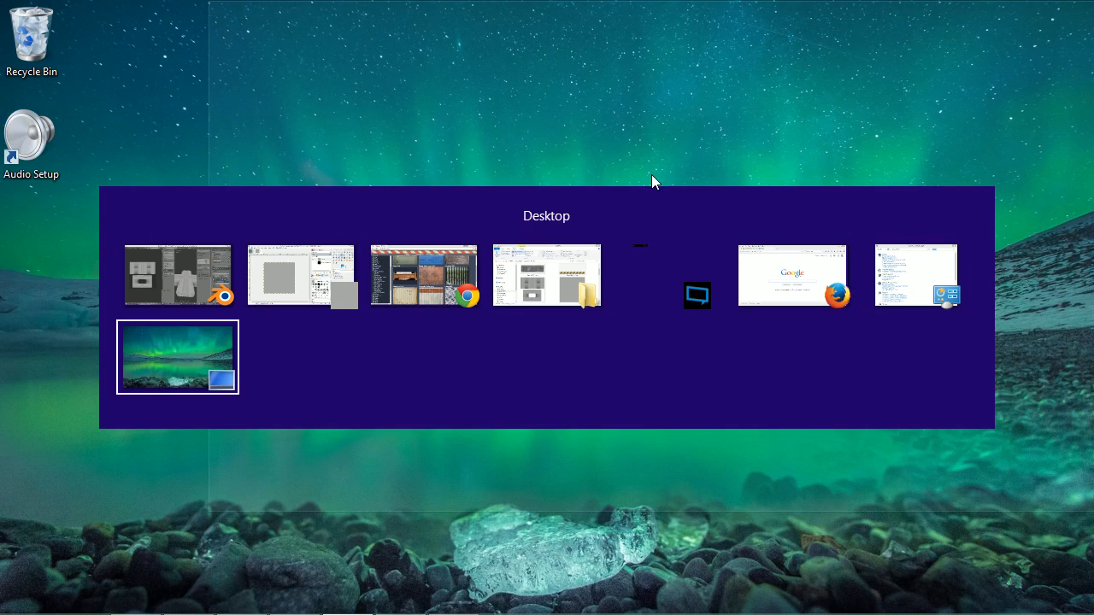
pyautogui.hotkey('alt', 'Tab')
pyautogui.hotkey('alt', 'Tab')
pyautogui.hotkey('alt', 'Tab')
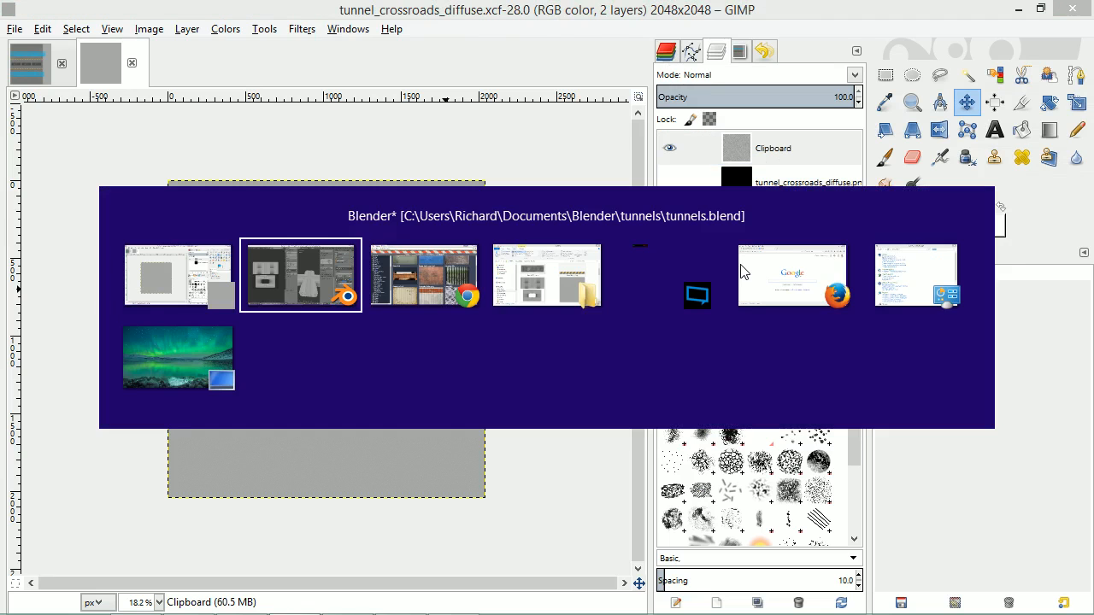
# Show the tunnels folder as large icons and select tunnel_crossroads_ao.png
pyautogui.scroll(-3, 897, 359)
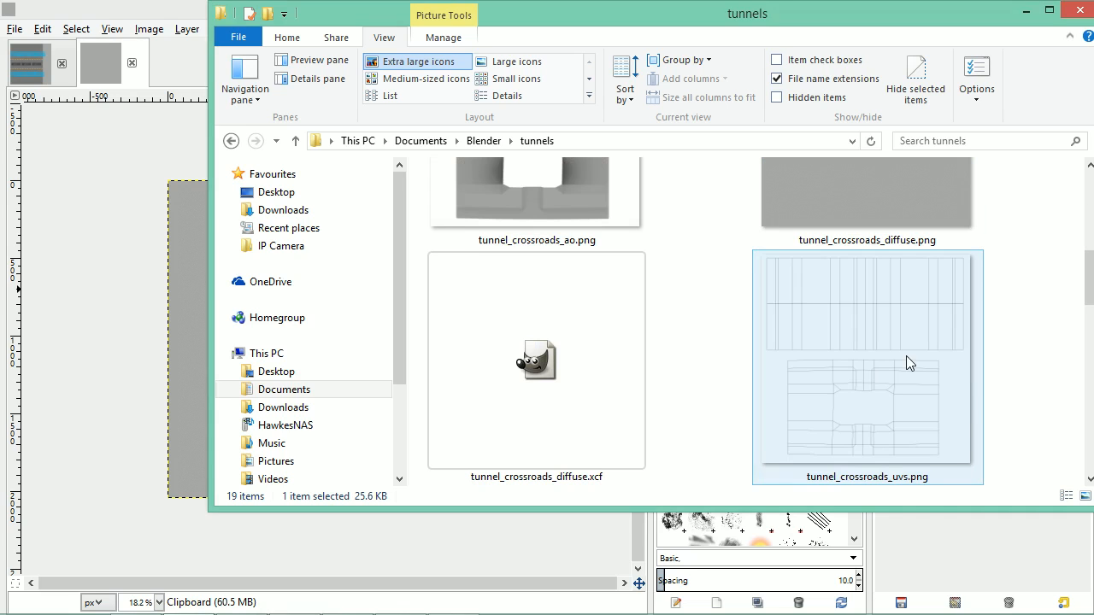
pyautogui.scroll(-3, 781, 329)
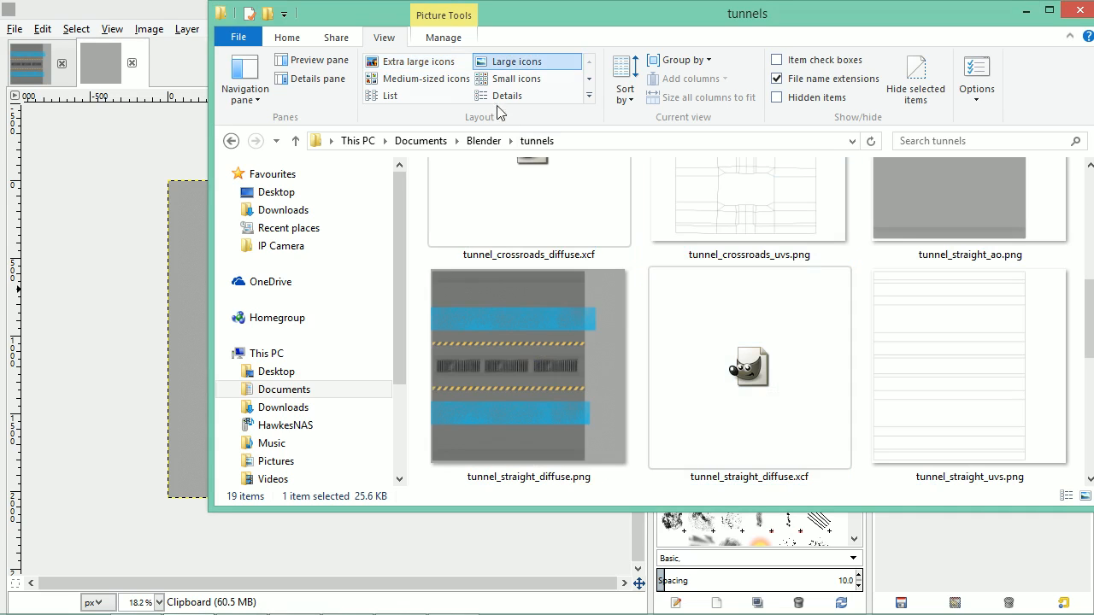
pyautogui.click(426, 78)
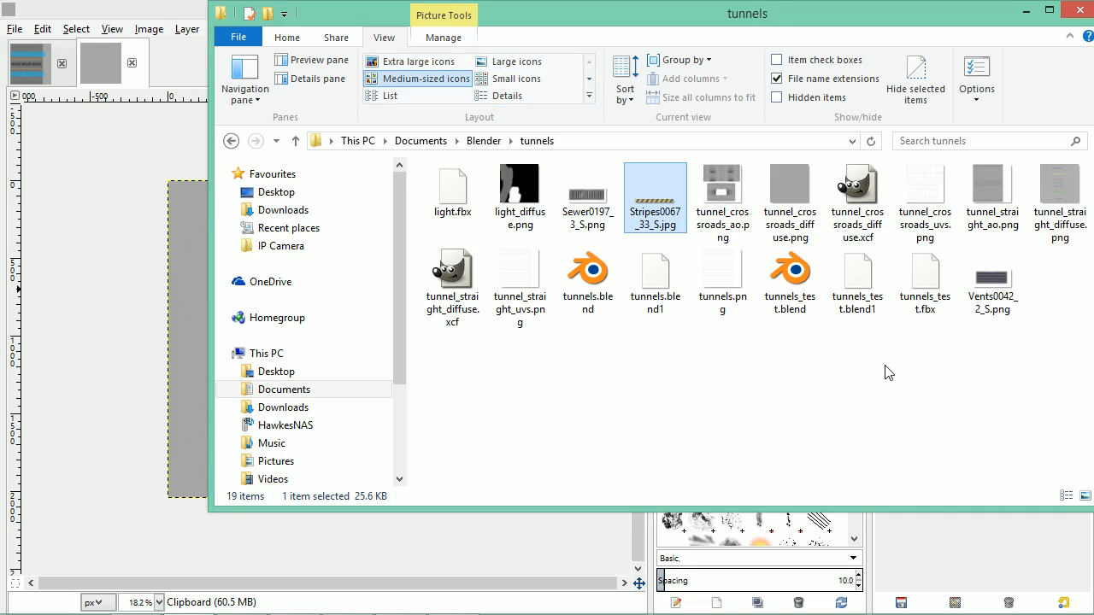
pyautogui.click(983, 210)
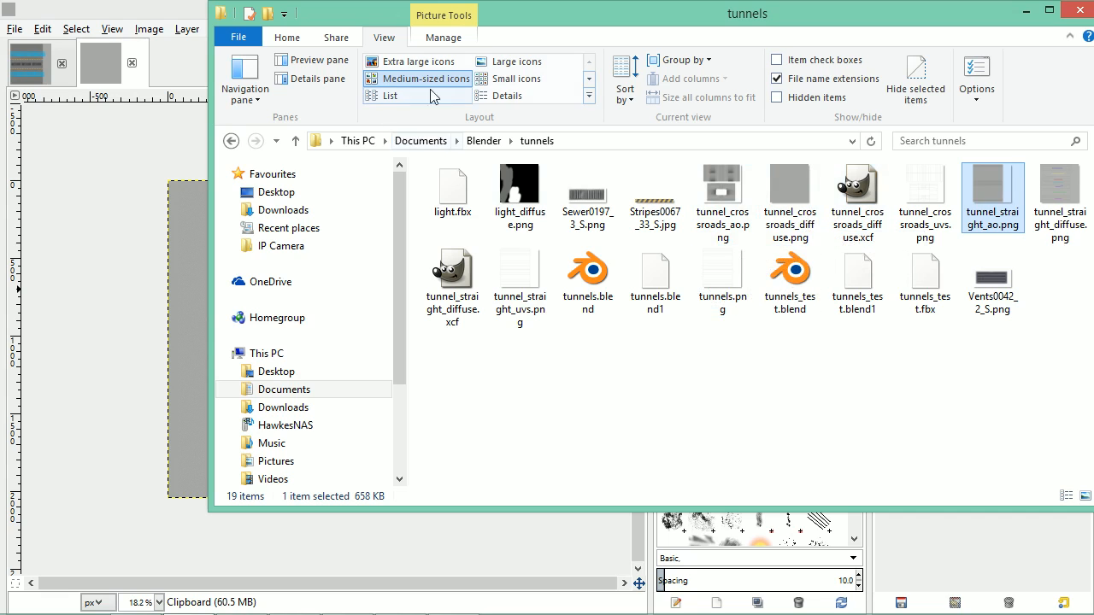
pyautogui.click(504, 63)
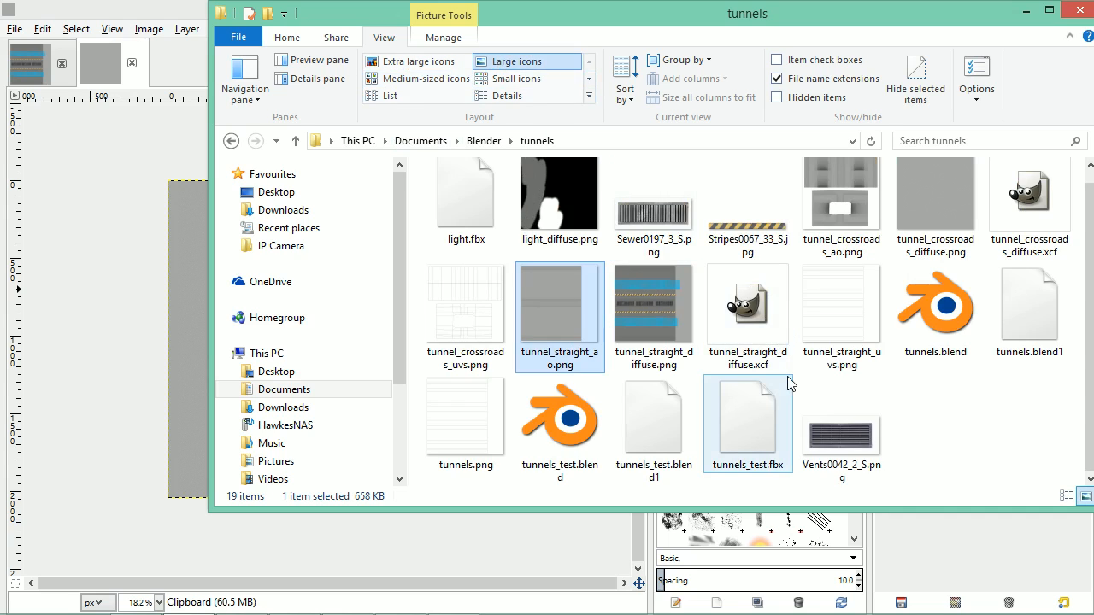
pyautogui.click(841, 205)
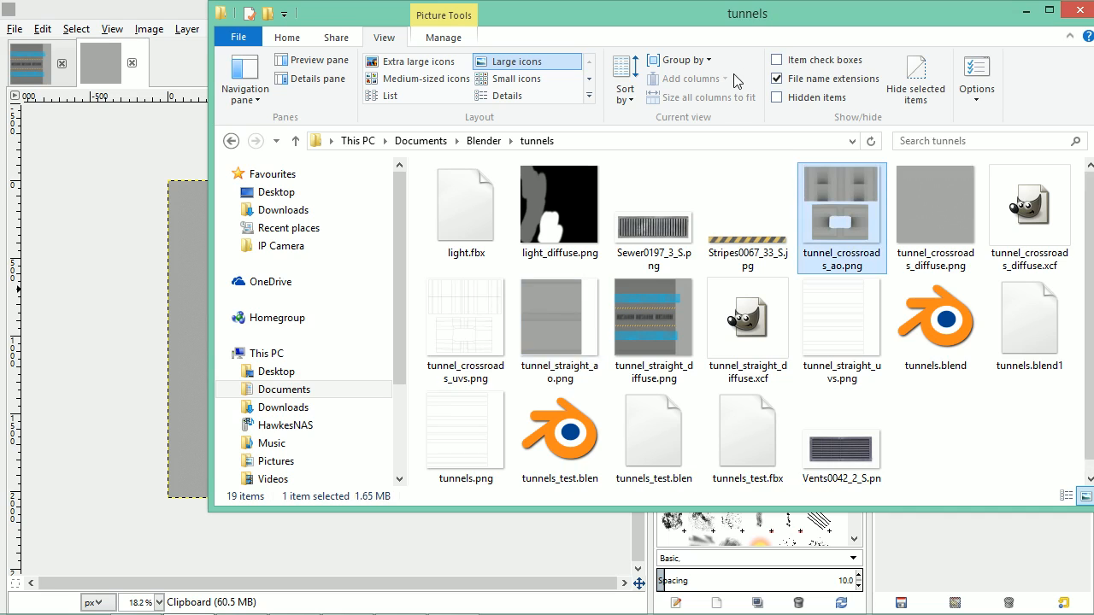
# Add tunnel_crossroads_ao.png as a layer above Clipboard in the crossroads diffuse image and set its mode to Multiply
pyautogui.moveTo(753, 19); pyautogui.dragTo(889, 38)
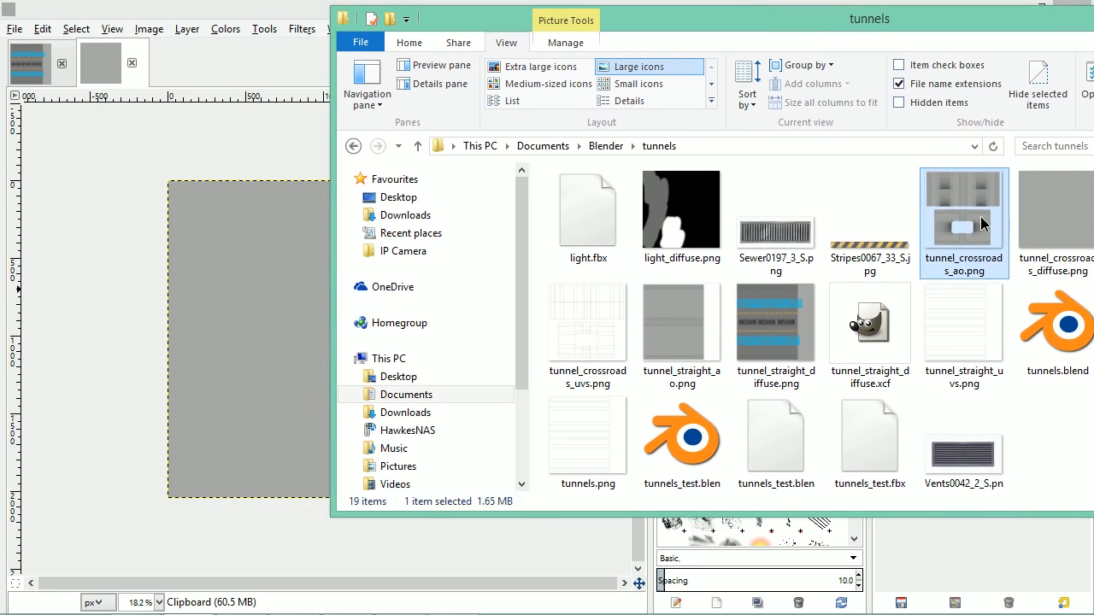
pyautogui.moveTo(980, 216); pyautogui.dragTo(275, 357)
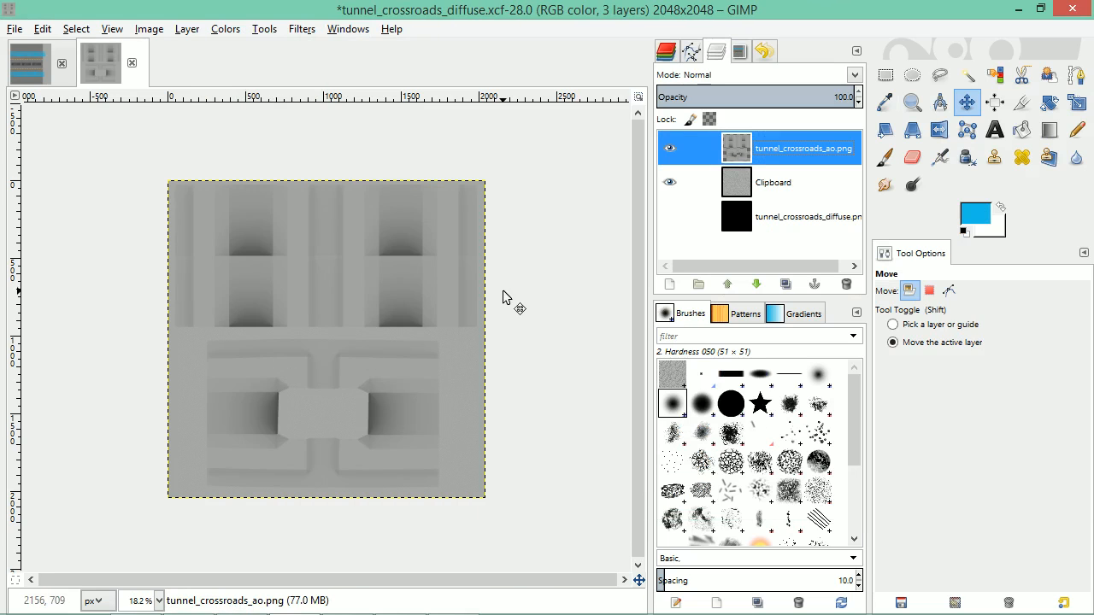
pyautogui.click(854, 76)
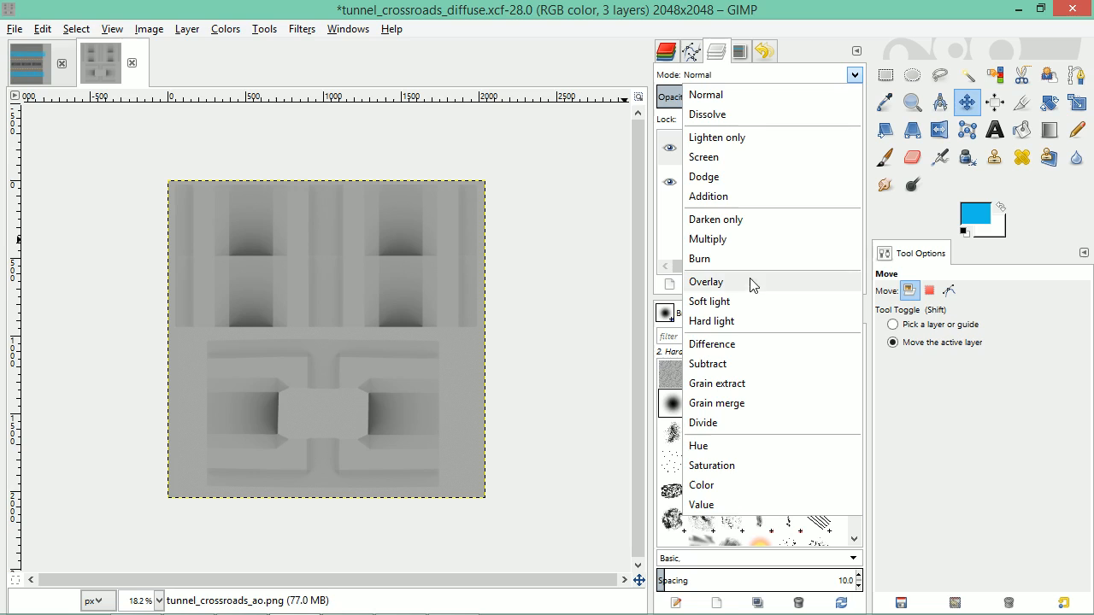
pyautogui.click(740, 239)
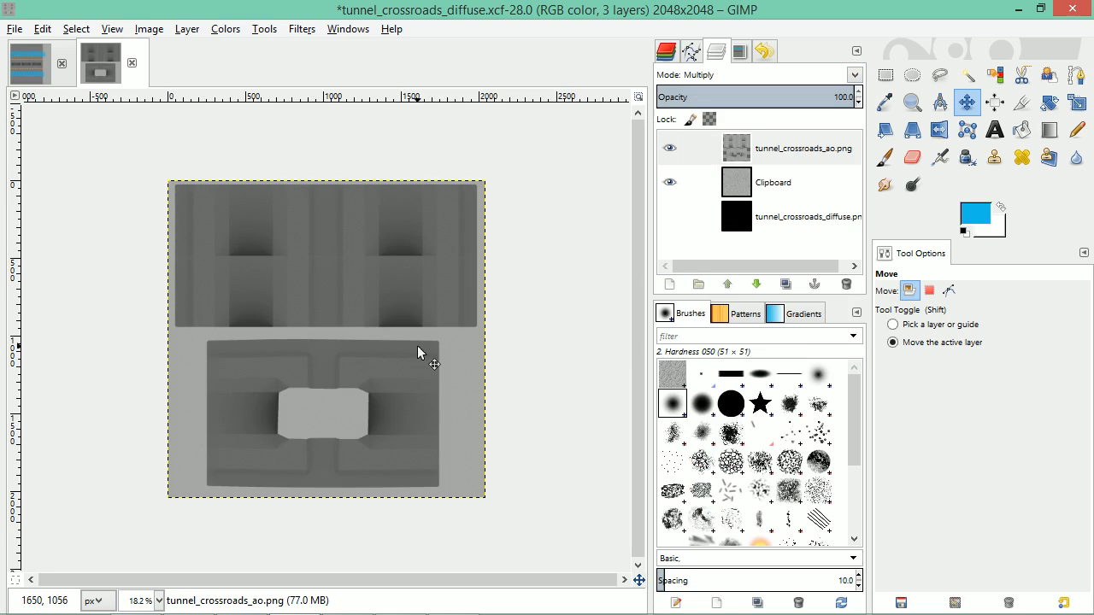
# Lower the ambient occlusion layer's opacity to 46.6 and save the crossroads diffuse image
pyautogui.scroll(3, 348, 371)
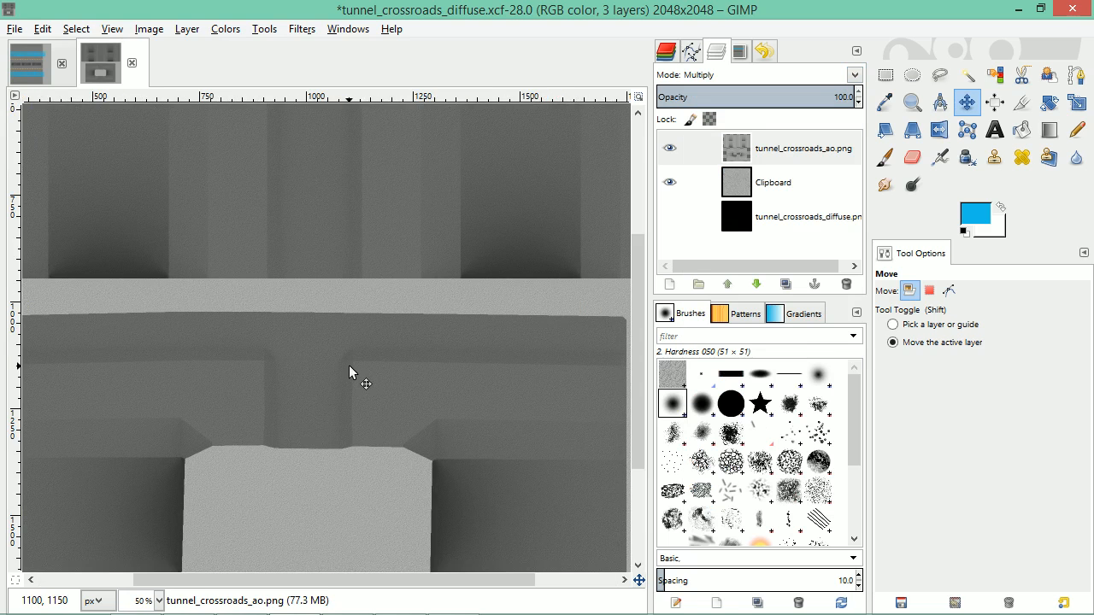
pyautogui.scroll(-2, 348, 365)
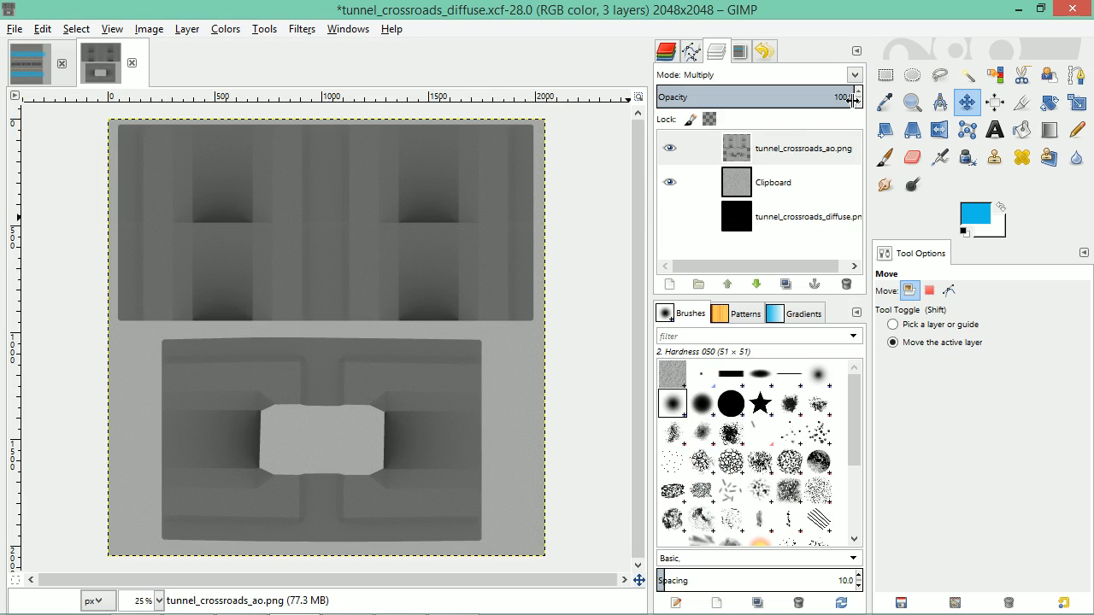
pyautogui.moveTo(852, 99)
pyautogui.mouseDown()
pyautogui.moveTo(705, 99)
pyautogui.moveTo(833, 100)
pyautogui.mouseUp()
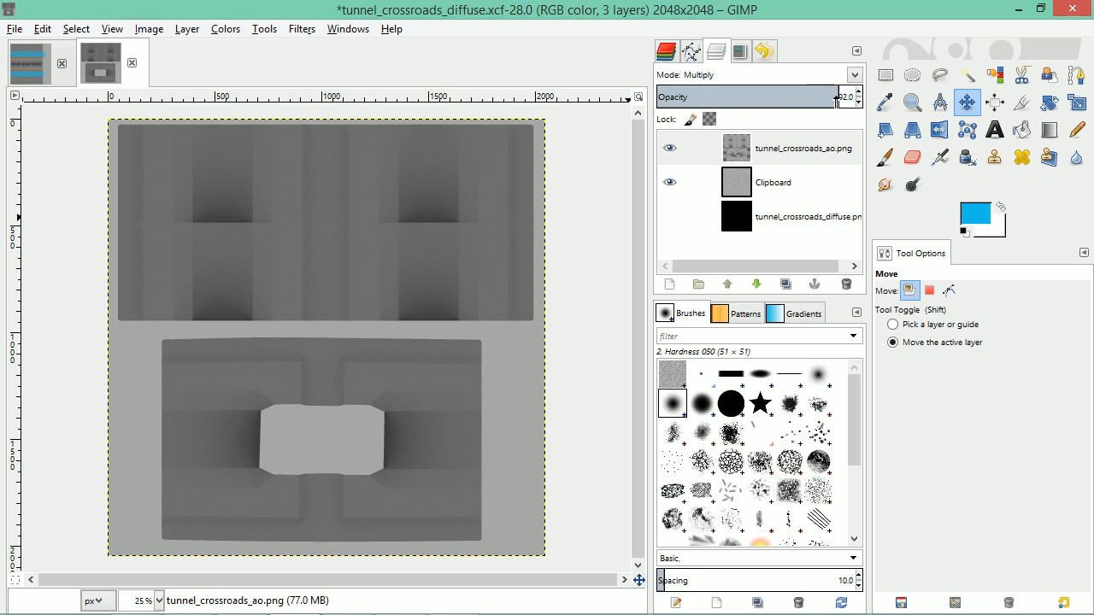
pyautogui.moveTo(836, 99); pyautogui.dragTo(750, 104)
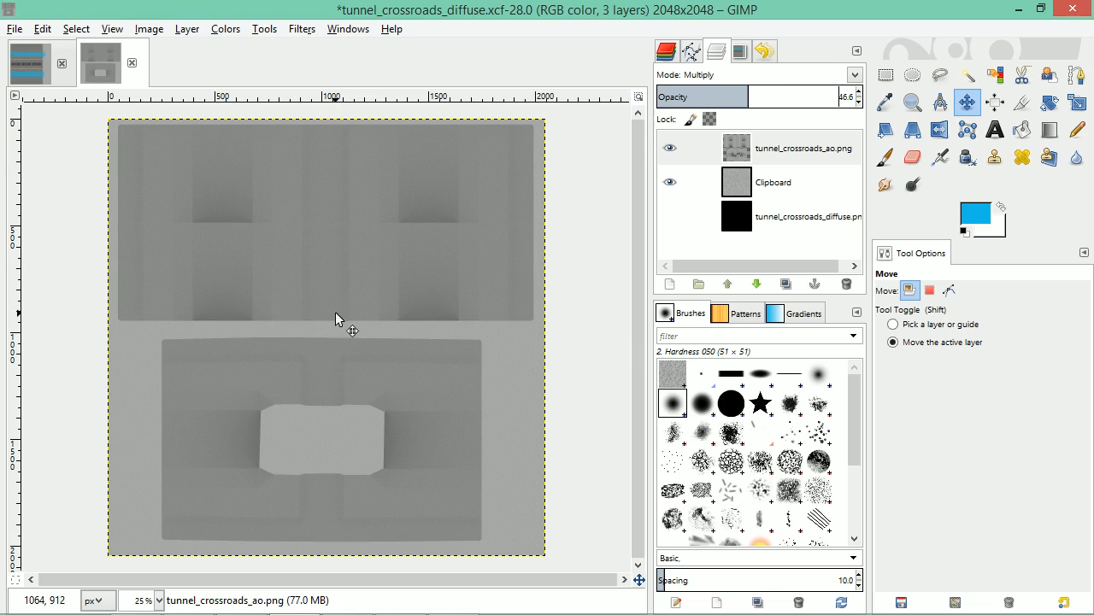
pyautogui.hotkey('ctrl', 's')
pyautogui.hotkey('ctrl', 's')
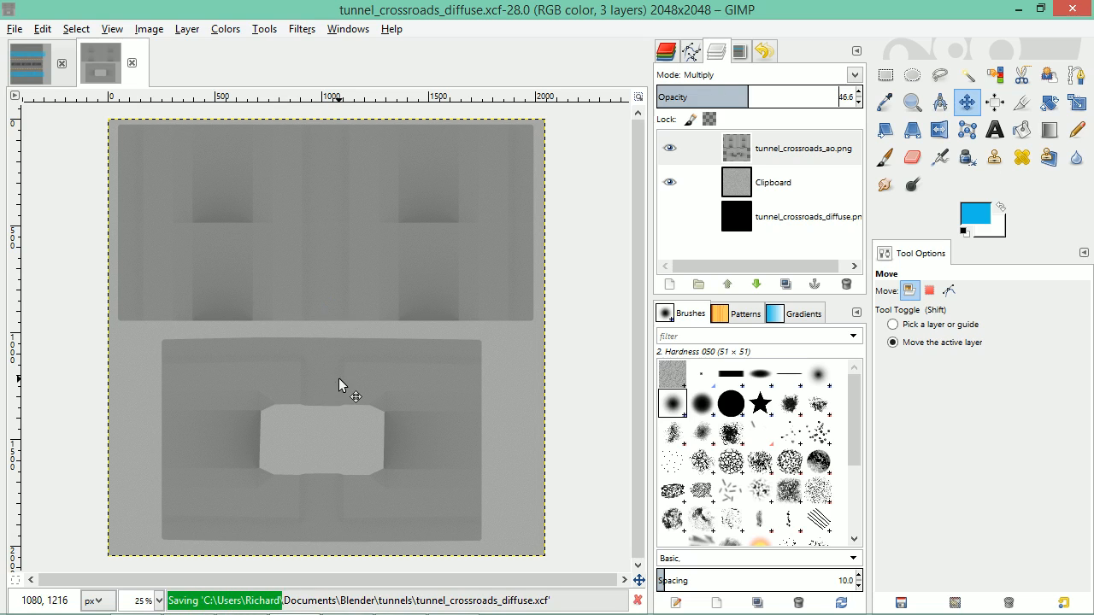
# Switch to Blender, assign the tunnel_crossroads_diffuse image to the crossroads' faces and turn off the face normals display
pyautogui.hotkey('alt', 'Tab')
pyautogui.hotkey('alt', 'Tab')
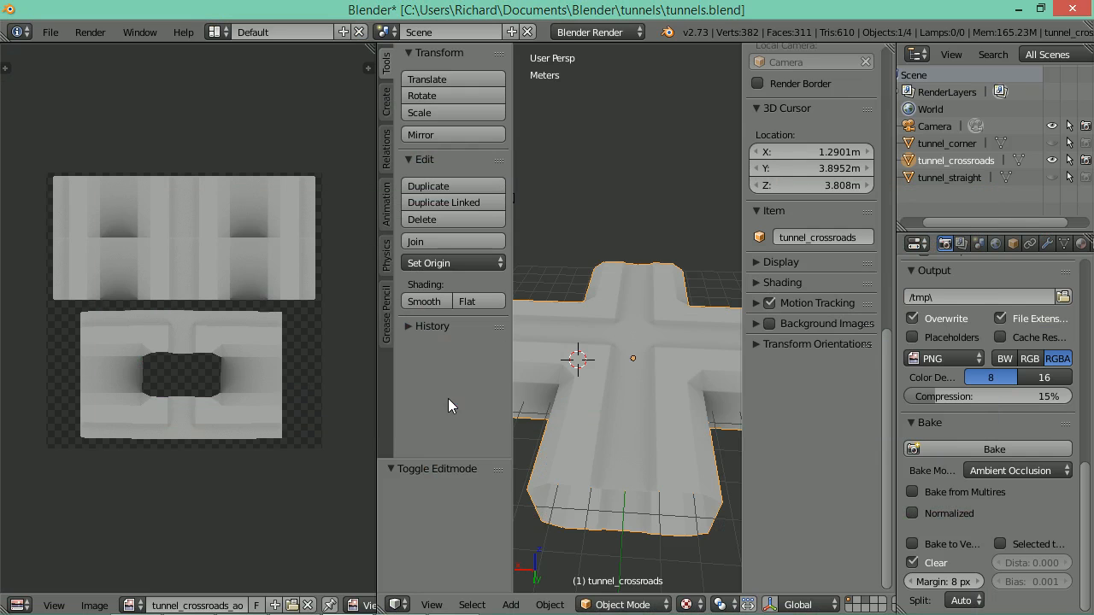
pyautogui.press('Tab')
pyautogui.moveTo(633, 393); pyautogui.dragTo(594, 366)
pyautogui.click(207, 605)
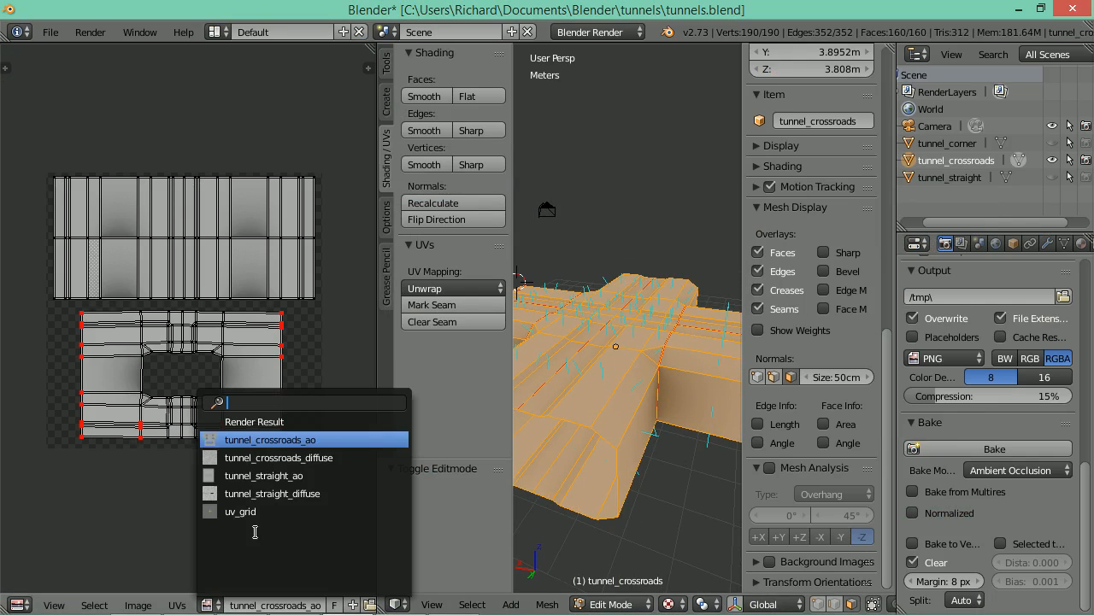
pyautogui.click(301, 456)
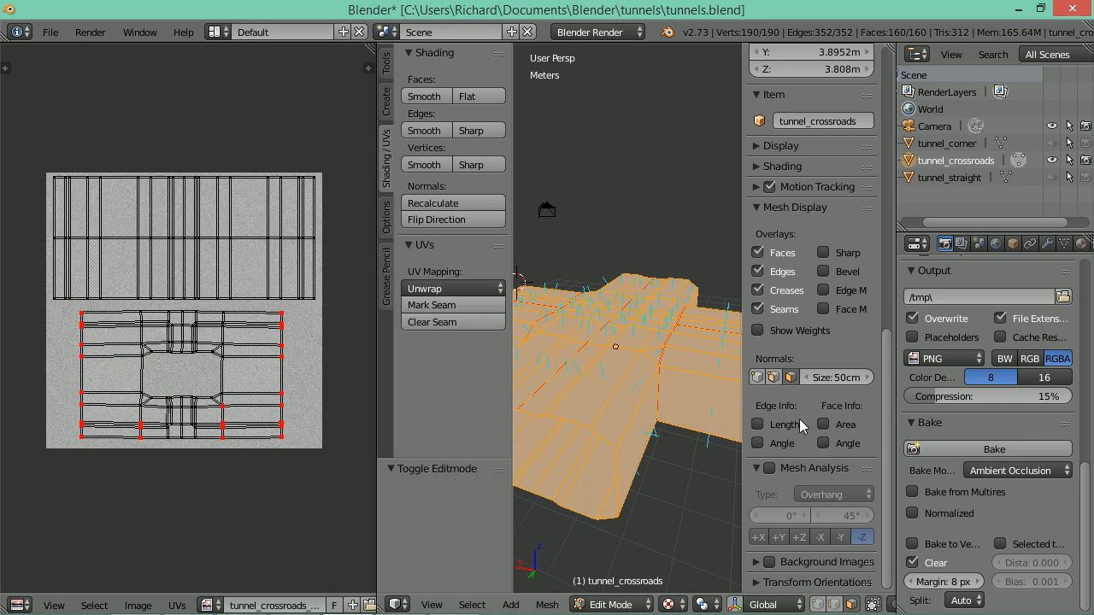
pyautogui.click(789, 377)
pyautogui.press('Tab')
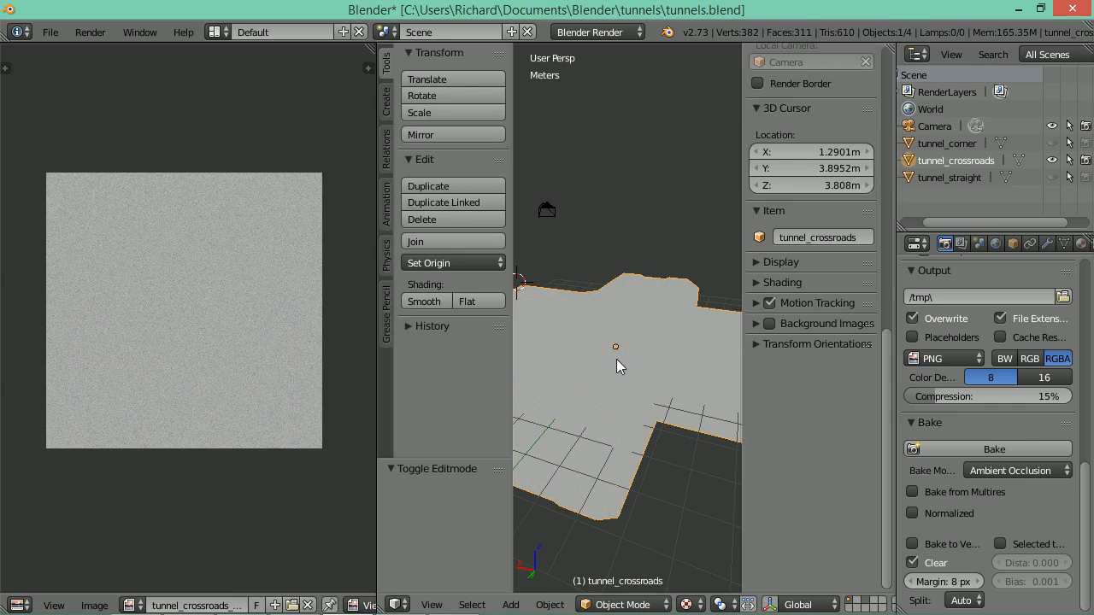
# Refresh the crossroads' diffuse texture and inspect the textured mesh from several angles in Object Mode
pyautogui.press('Tab')
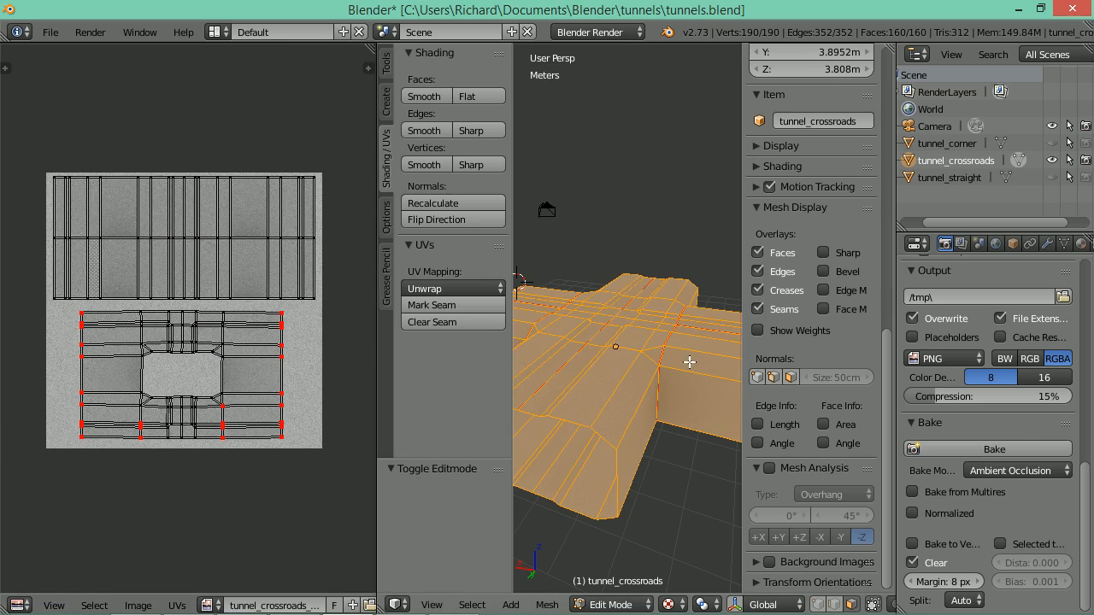
pyautogui.press('Tab')
pyautogui.moveTo(681, 330); pyautogui.dragTo(486, 385)
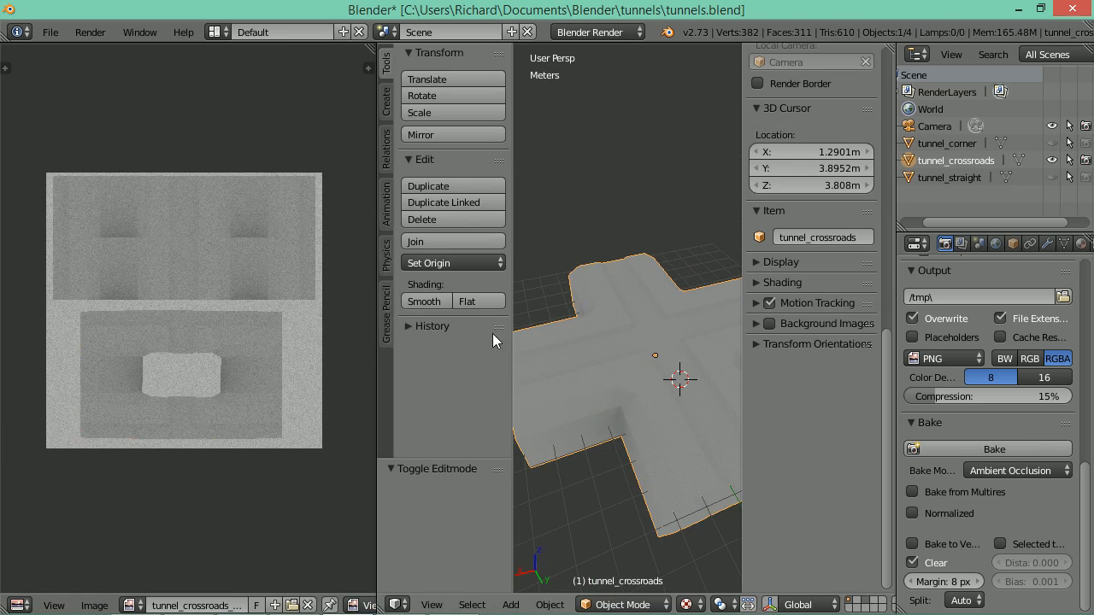
pyautogui.moveTo(493, 339); pyautogui.dragTo(621, 390)
pyautogui.moveTo(619, 392); pyautogui.dragTo(589, 397)
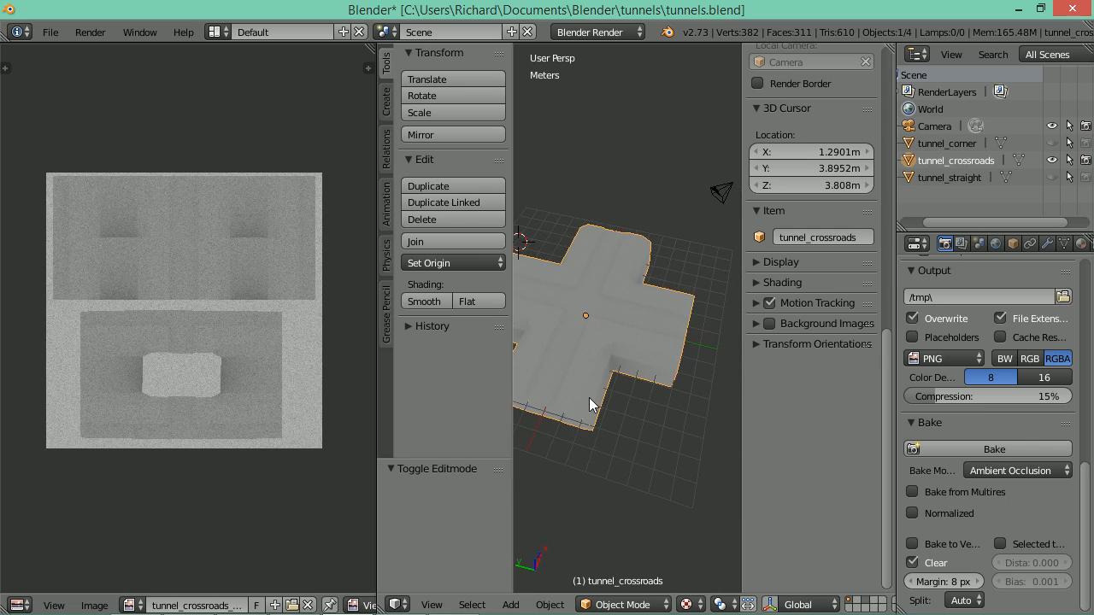
# Hide tunnel_crossroads, show tunnel_straight and open the straight tunnel in Edit Mode
pyautogui.click(1052, 160)
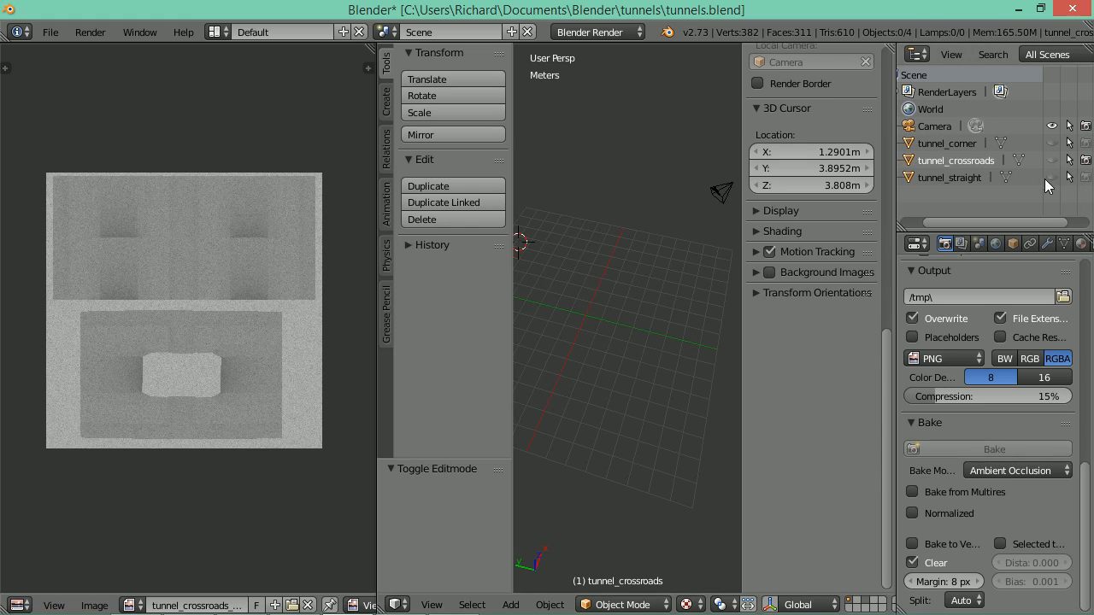
pyautogui.click(1051, 177)
pyautogui.moveTo(580, 318); pyautogui.dragTo(695, 321)
pyautogui.scroll(2, 624, 332)
pyautogui.scroll(1, 655, 333)
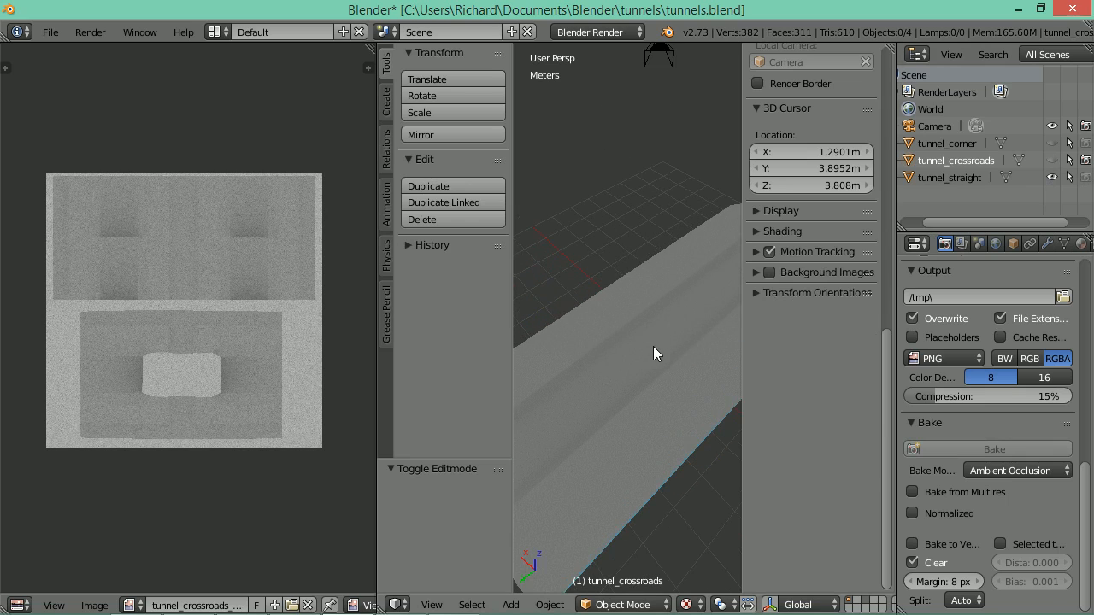
pyautogui.rightClick(653, 346)
pyautogui.press('Tab')
# Select a narrow roof face of the straight tunnel, then change to edge selection and select the seam edge along the roof
pyautogui.rightClick(634, 367)
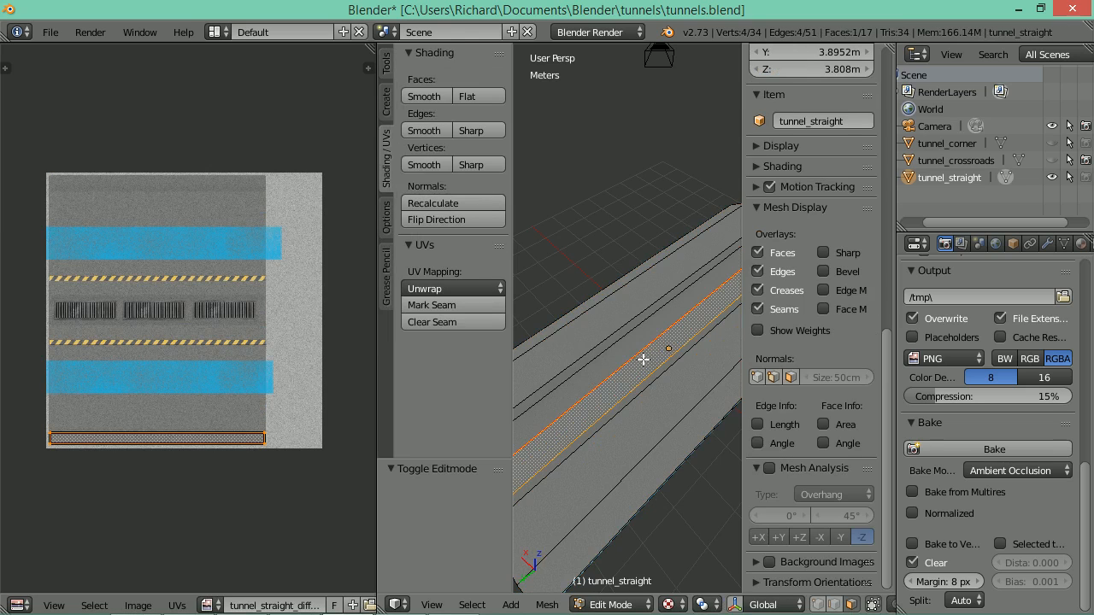
pyautogui.scroll(-5, 652, 355)
pyautogui.moveTo(654, 354); pyautogui.dragTo(750, 321)
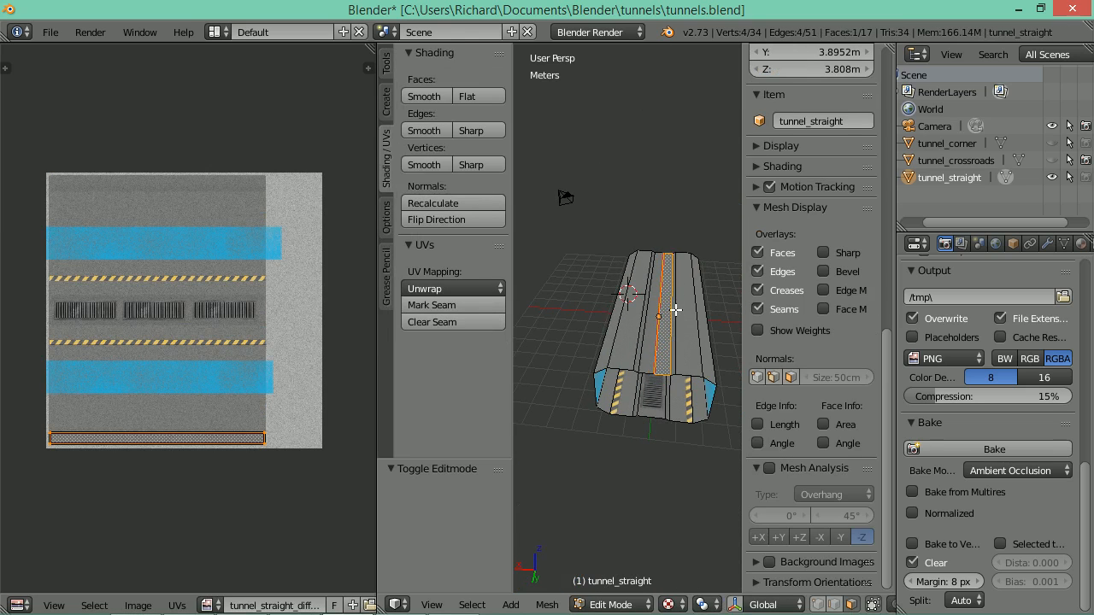
pyautogui.hotkey('ctrl', 'Tab')
pyautogui.click(697, 344)
pyautogui.rightClick(658, 327)
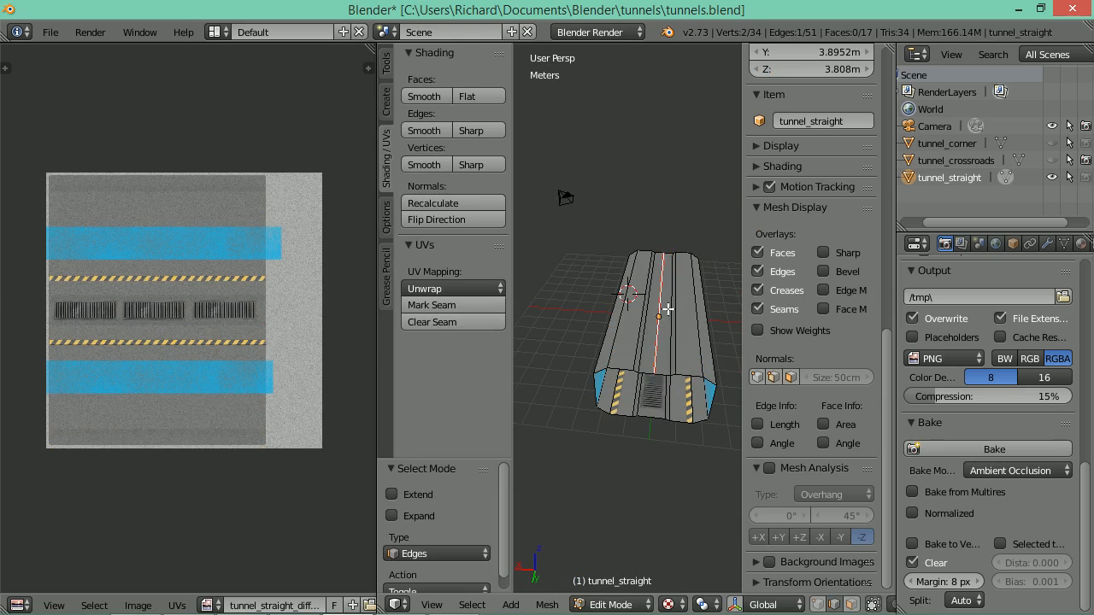
# Examine the straight tunnel's roof seam from several angles and select the lengthwise edge beside it
pyautogui.moveTo(667, 309); pyautogui.dragTo(606, 363)
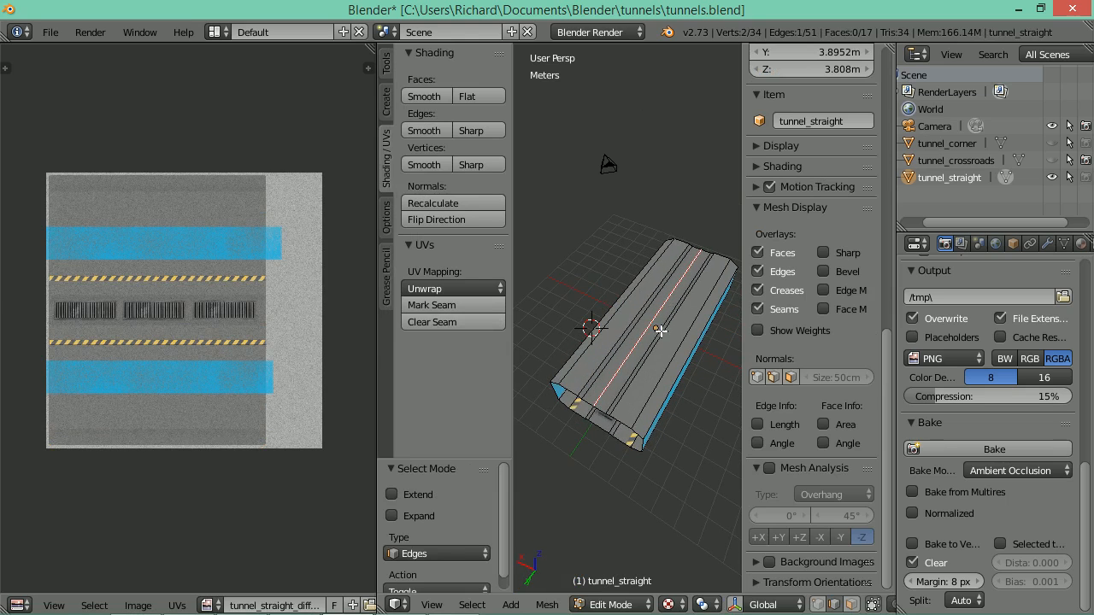
pyautogui.scroll(4, 661, 331)
pyautogui.moveTo(666, 291); pyautogui.dragTo(693, 214)
pyautogui.scroll(-3, 674, 311)
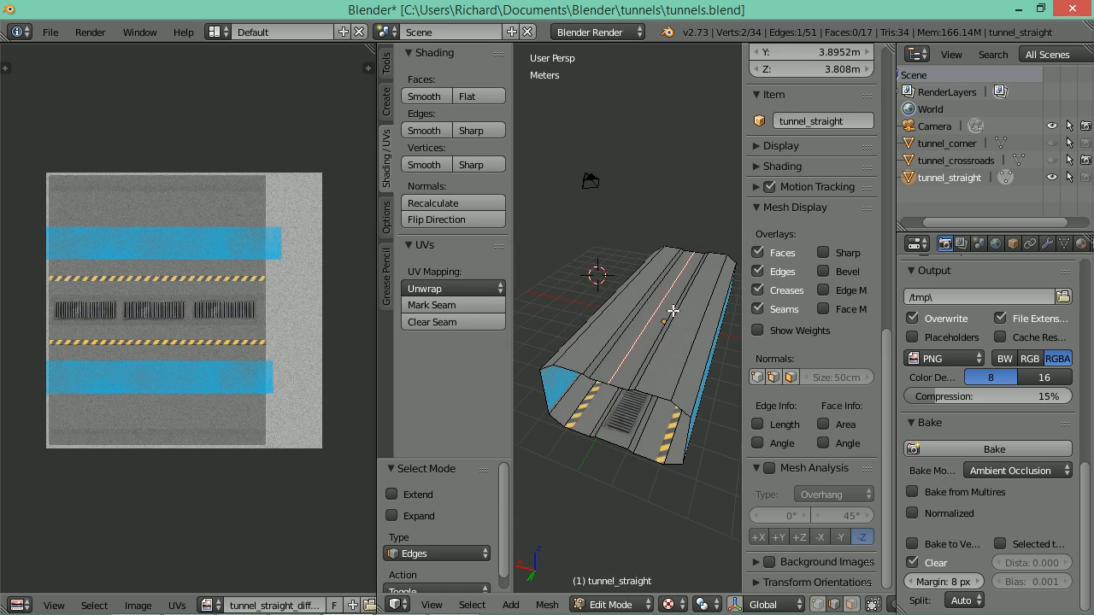
pyautogui.moveTo(673, 311); pyautogui.dragTo(712, 255)
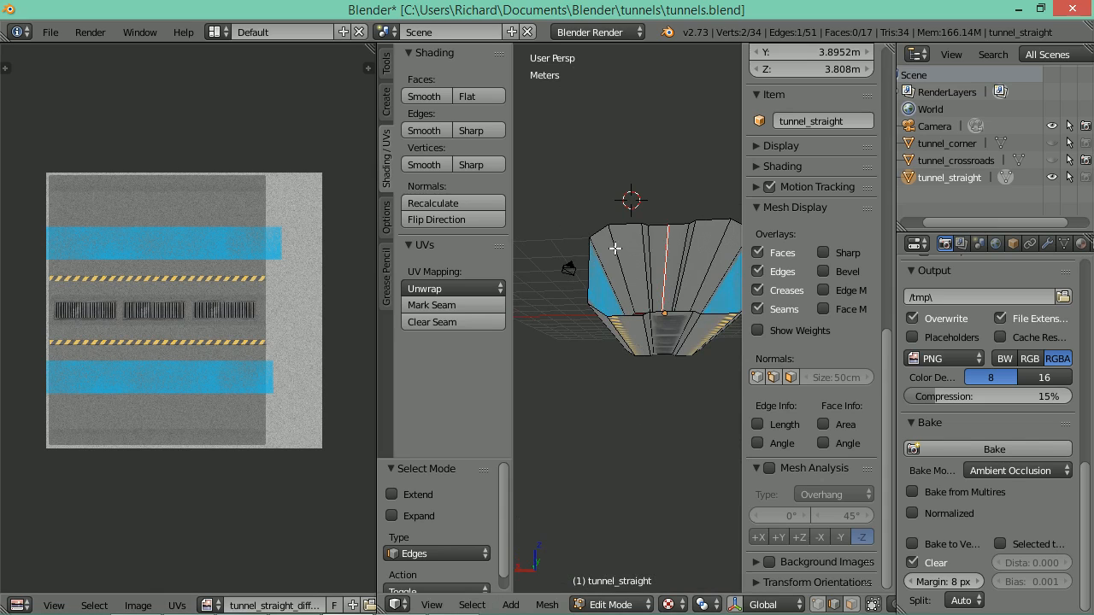
pyautogui.moveTo(713, 193); pyautogui.dragTo(618, 351)
pyautogui.scroll(3, 605, 342)
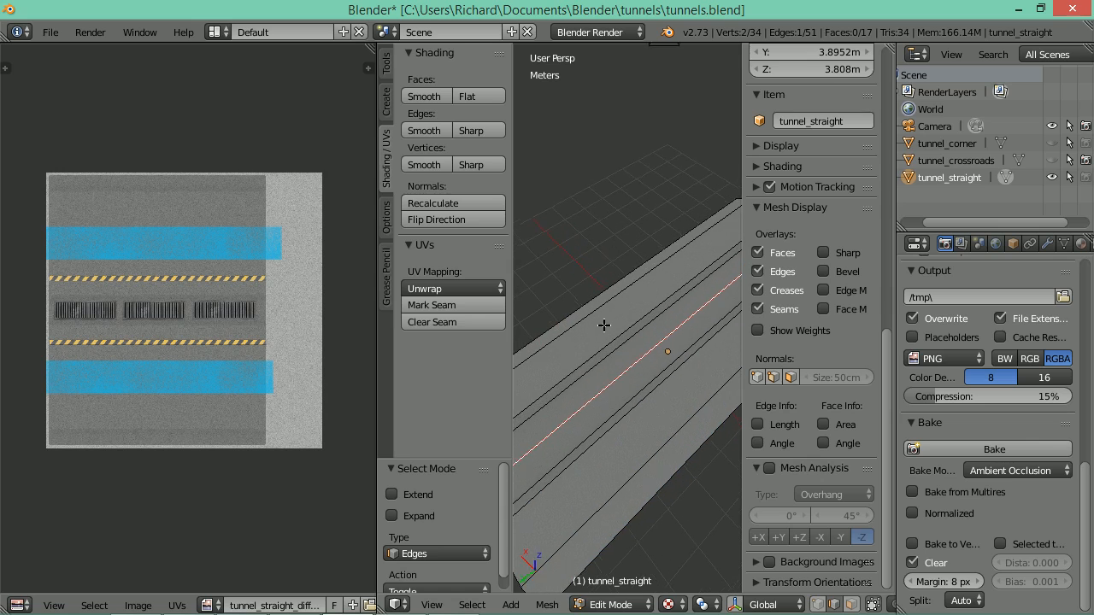
pyautogui.rightClick(598, 362)
pyautogui.scroll(-4, 600, 361)
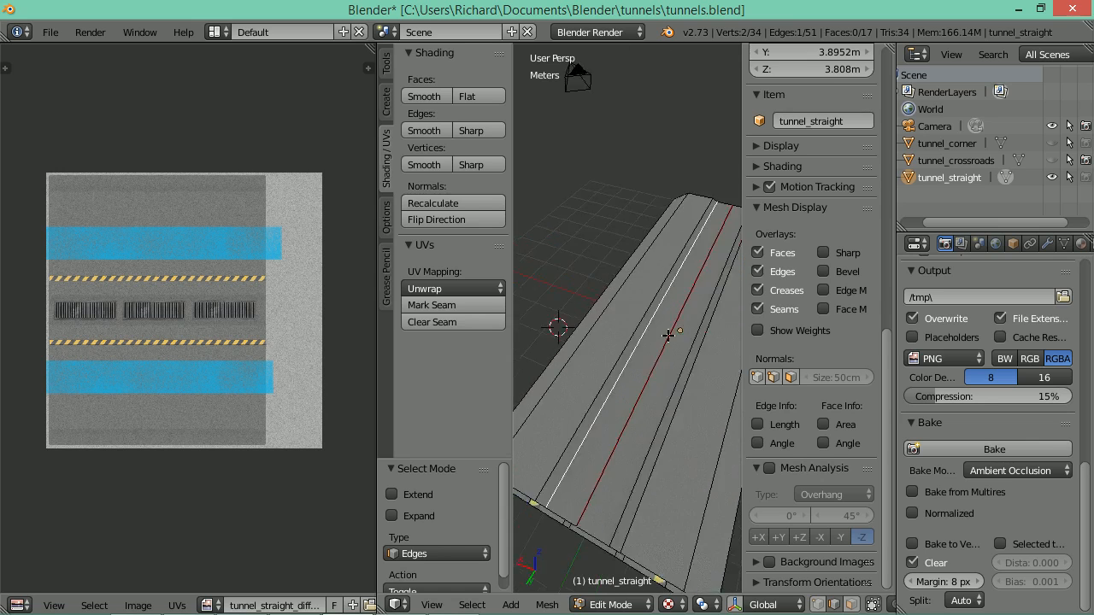
# Select the lengthwise edge at the outer side of the straight tunnel's roof and examine the tunnel from several angles
pyautogui.moveTo(601, 362); pyautogui.dragTo(577, 374)
pyautogui.rightClick(608, 349)
pyautogui.scroll(-3, 651, 339)
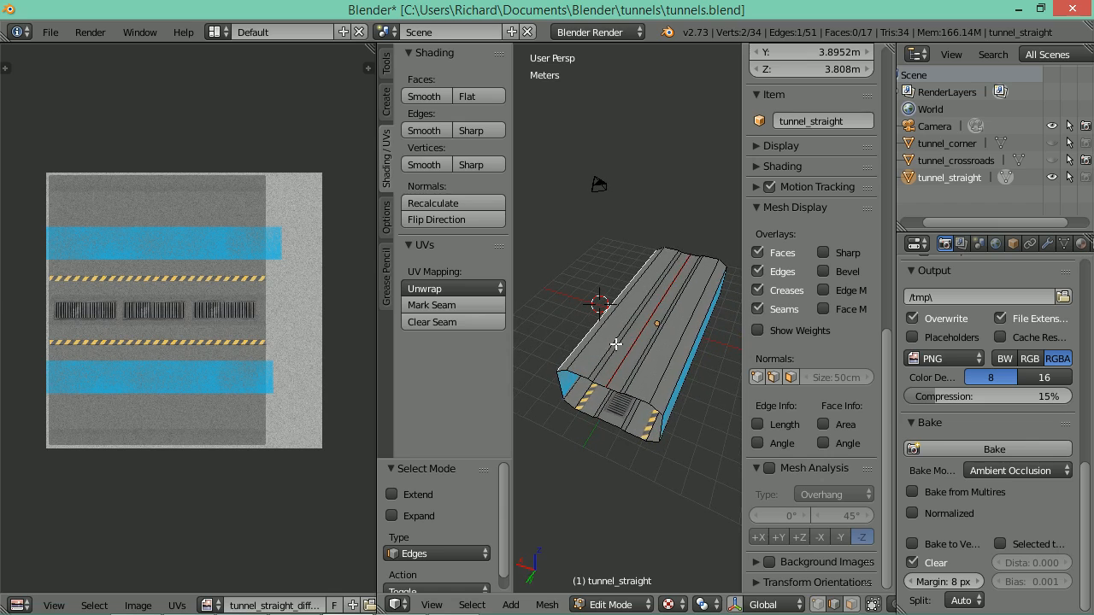
pyautogui.moveTo(581, 197); pyautogui.dragTo(636, 280)
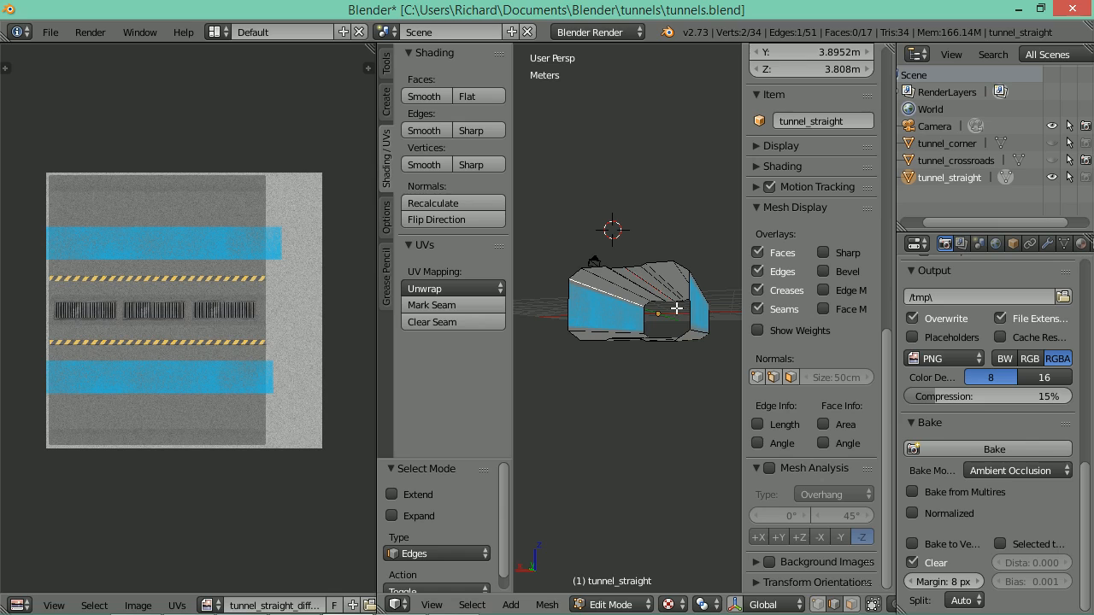
pyautogui.moveTo(667, 242); pyautogui.dragTo(633, 341)
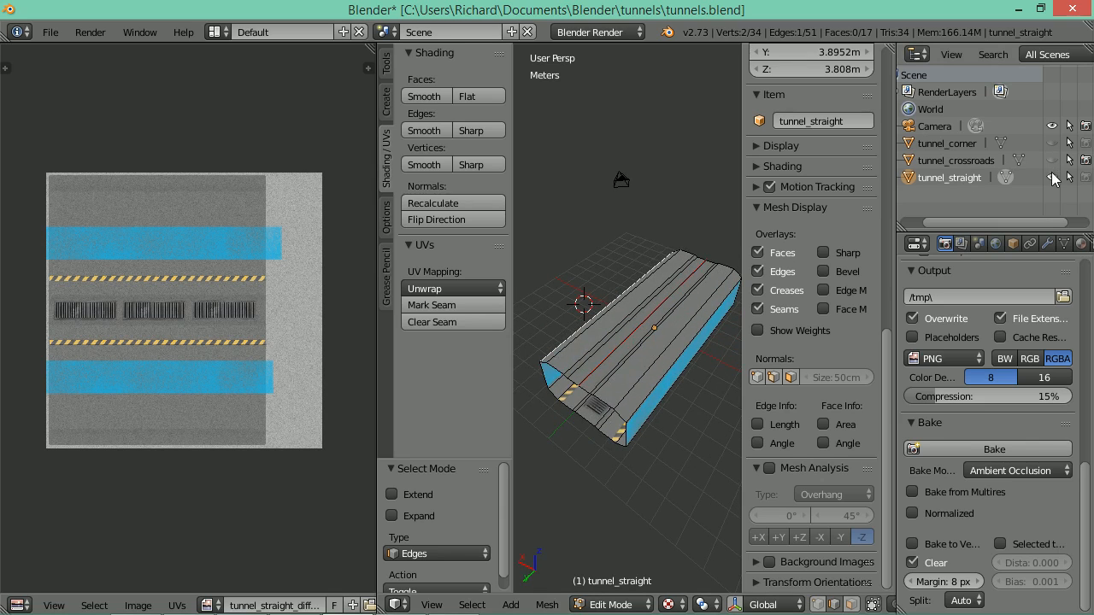
# Leave Edit Mode, then set object visibility so that tunnel_corner is the only tunnel piece shown
pyautogui.click(1052, 160)
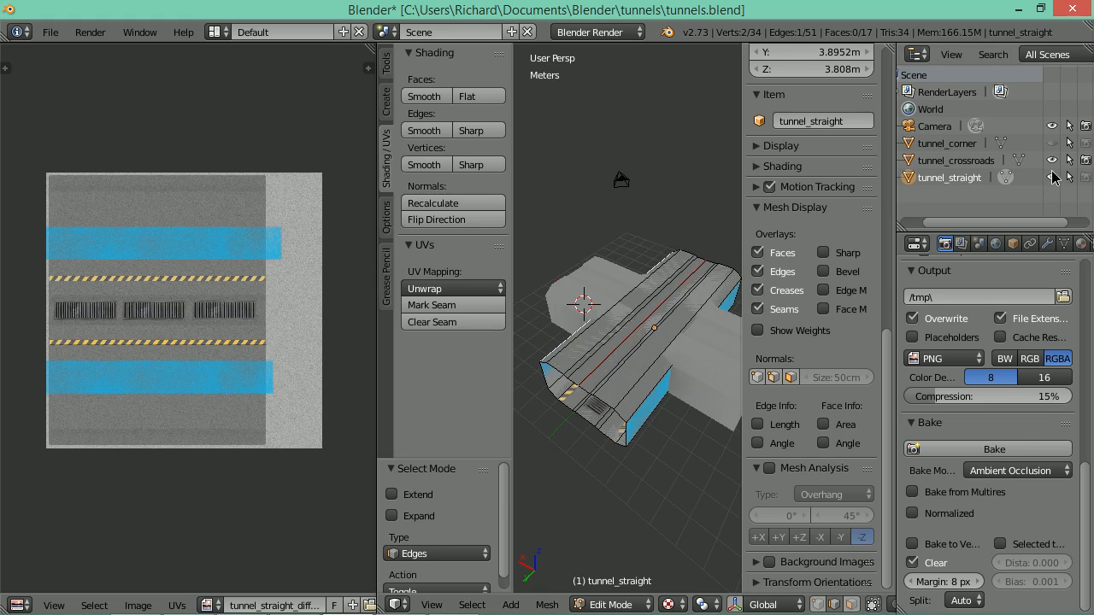
pyautogui.press('Tab')
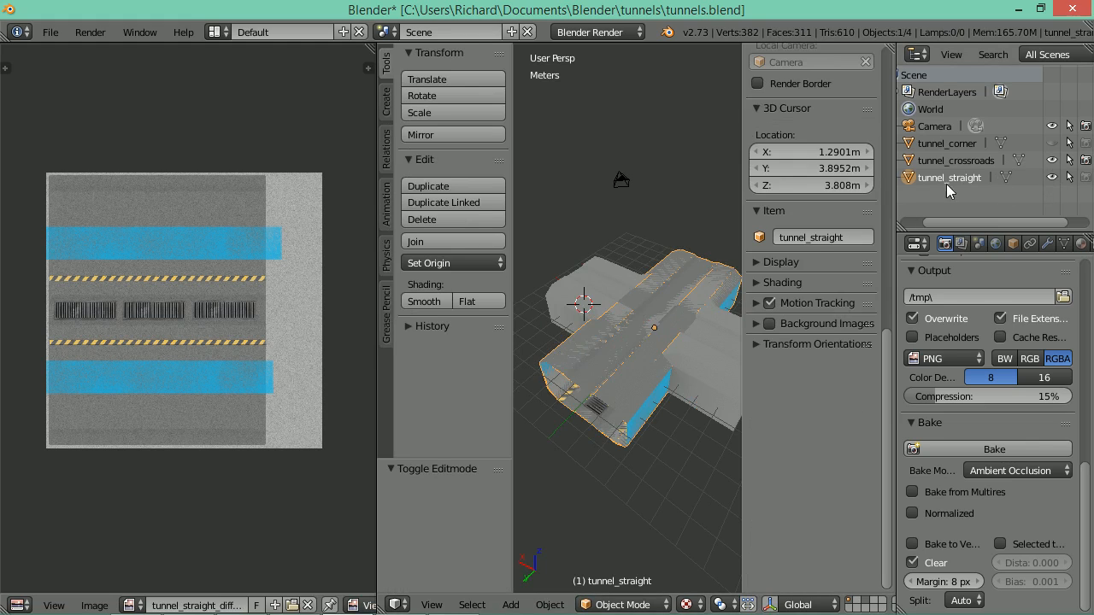
pyautogui.click(1052, 177)
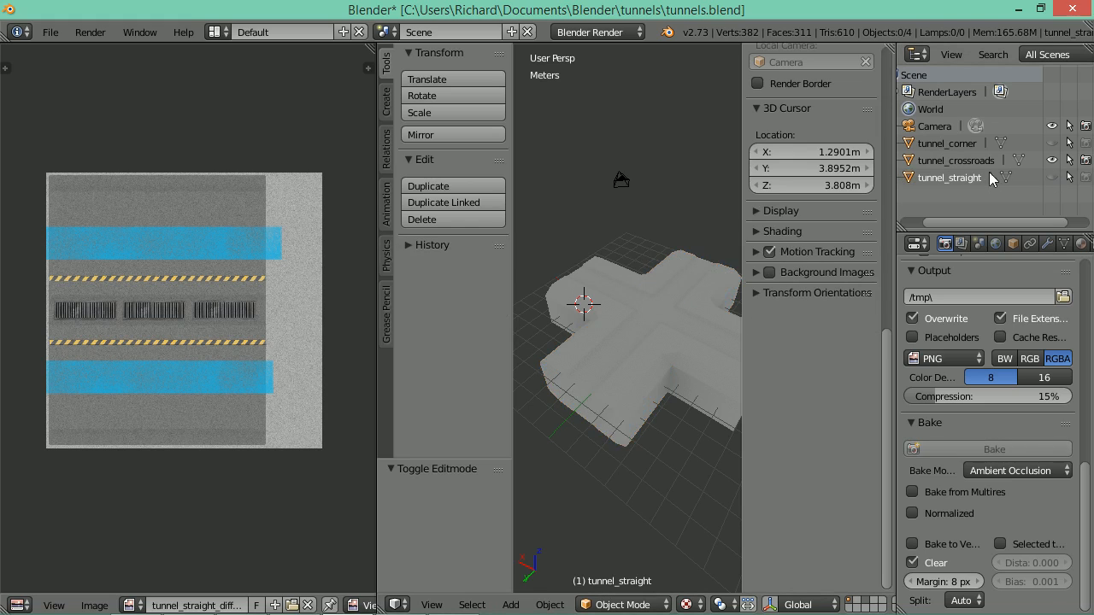
pyautogui.click(1051, 143)
pyautogui.click(1052, 160)
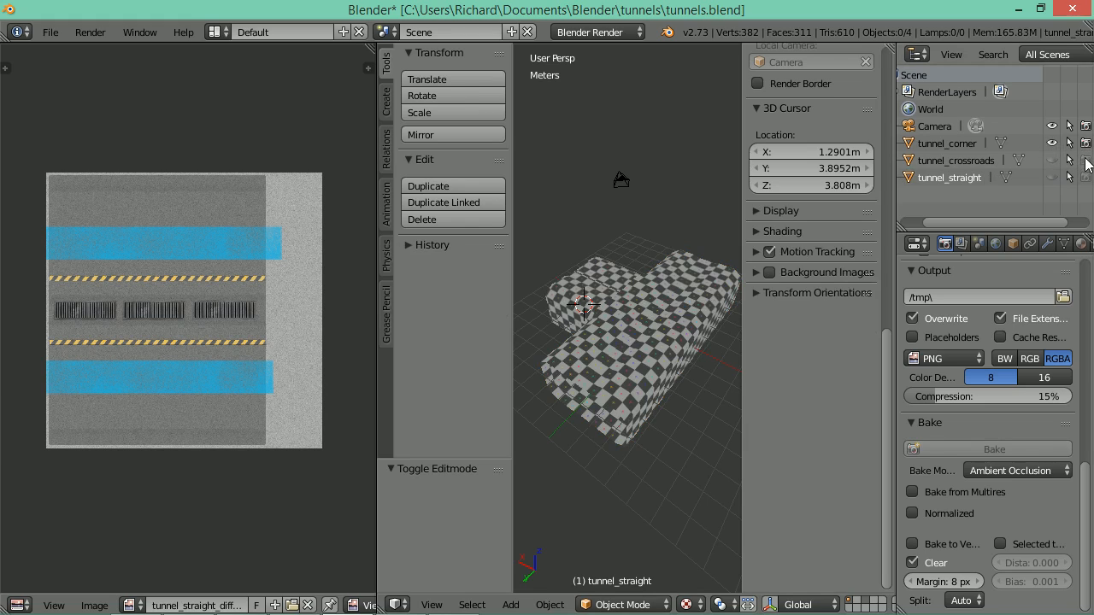
# Select the checkered tunnel_corner mesh and open it in Edit Mode
pyautogui.moveTo(625, 262)
pyautogui.mouseDown()
pyautogui.moveTo(654, 267)
pyautogui.moveTo(633, 267)
pyautogui.mouseUp()
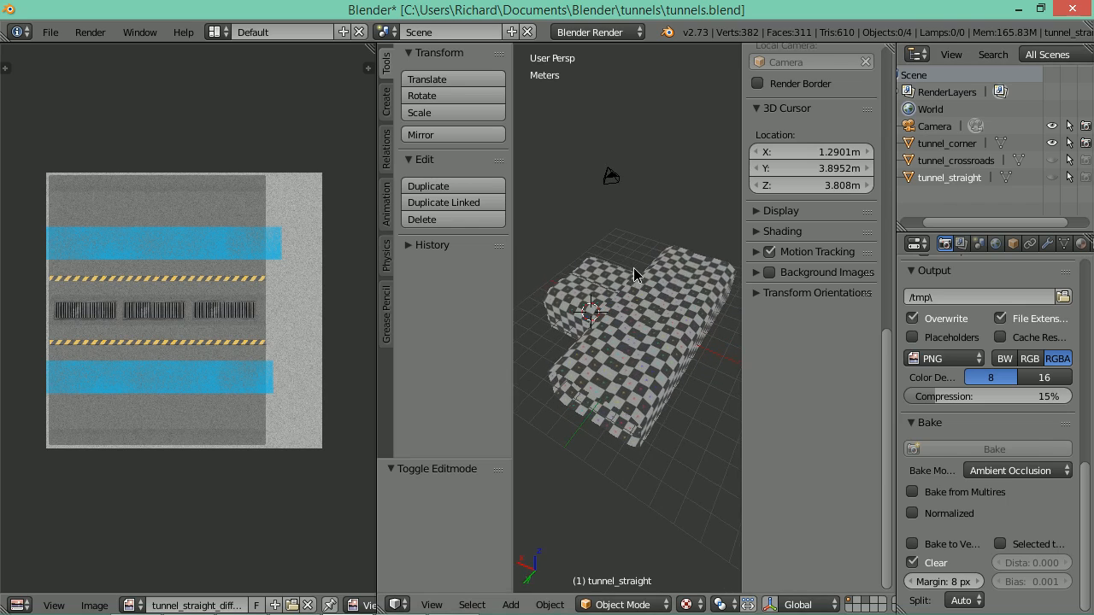
pyautogui.rightClick(621, 361)
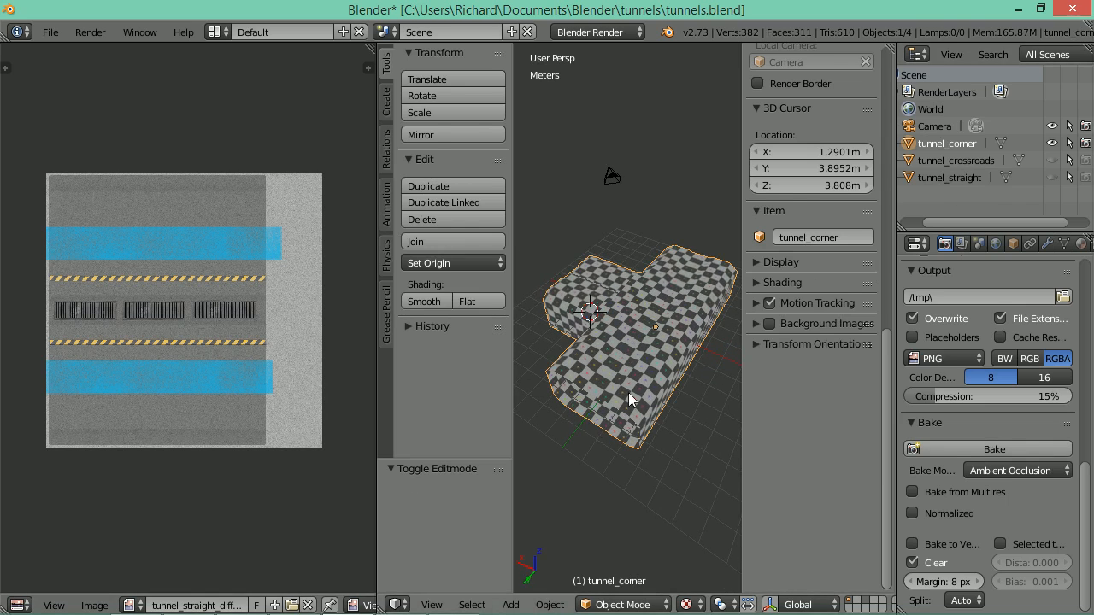
pyautogui.press('Tab')
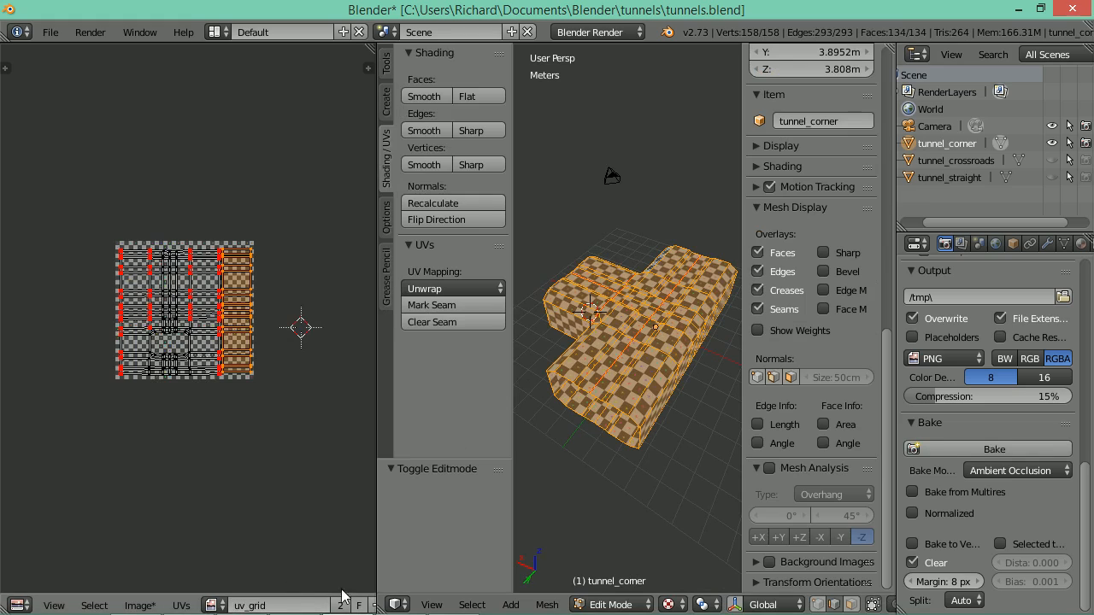
# Create a blank 2048 × 2048 px image named tunnel_corner_diffuse for the corner's UV layout
pyautogui.click(372, 604)
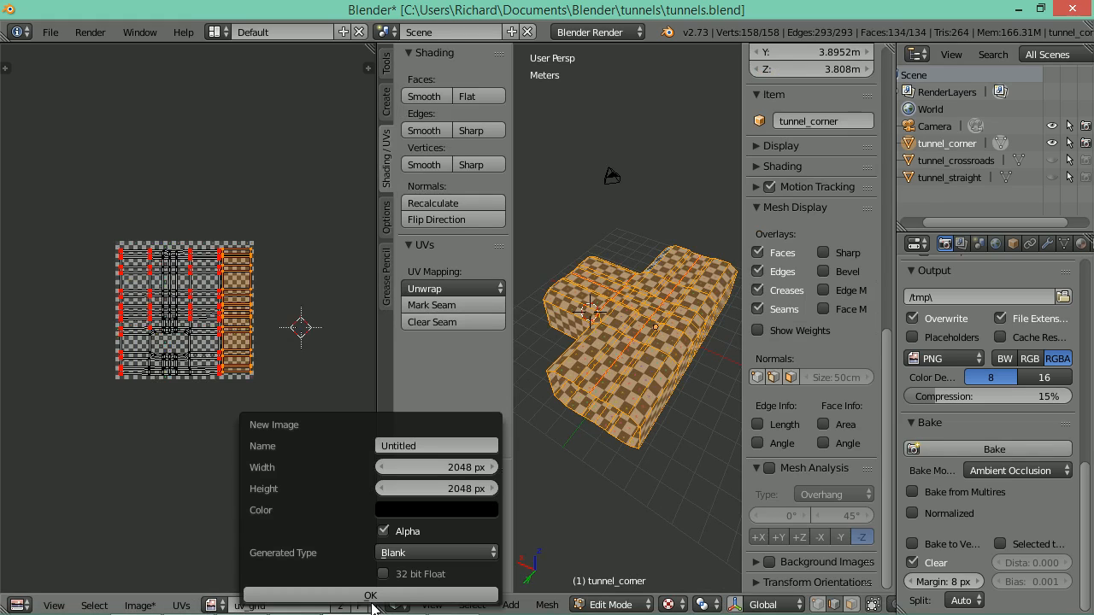
pyautogui.click(434, 437)
pyautogui.write('tunnel_corner_diffuse')
pyautogui.press('Return')
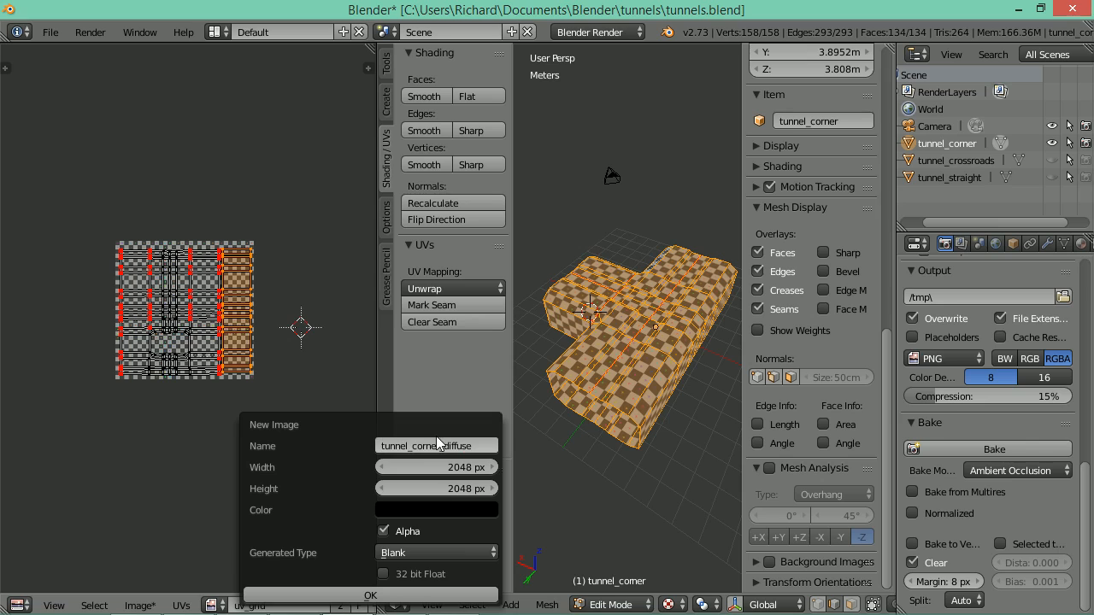
pyautogui.click(418, 593)
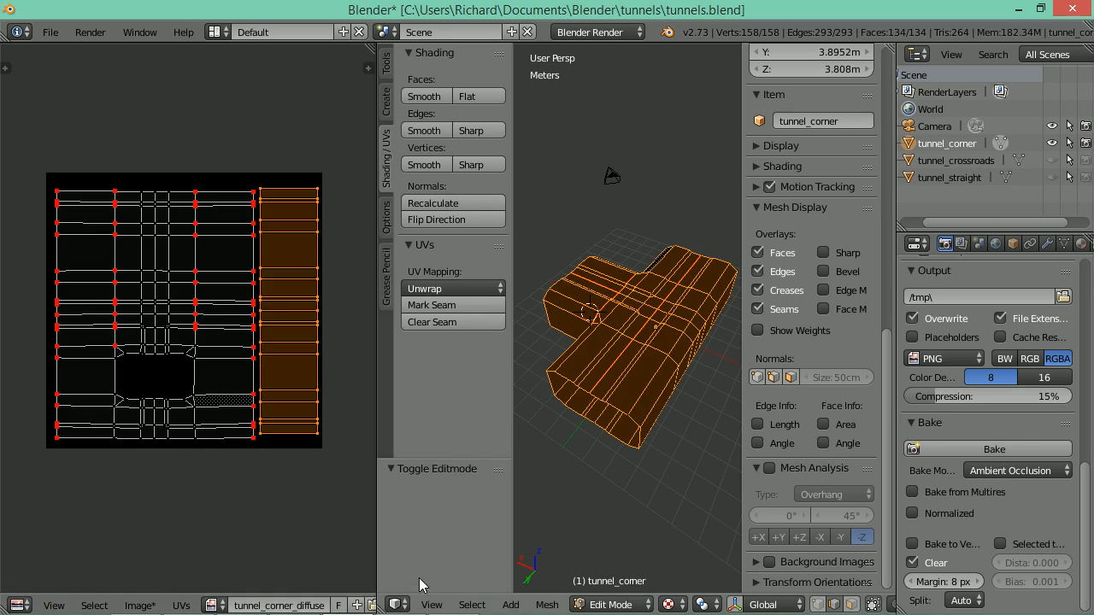
# Save the new blank image as tunnel_corner_diffuse.png in the tunnels folder
pyautogui.click(141, 605)
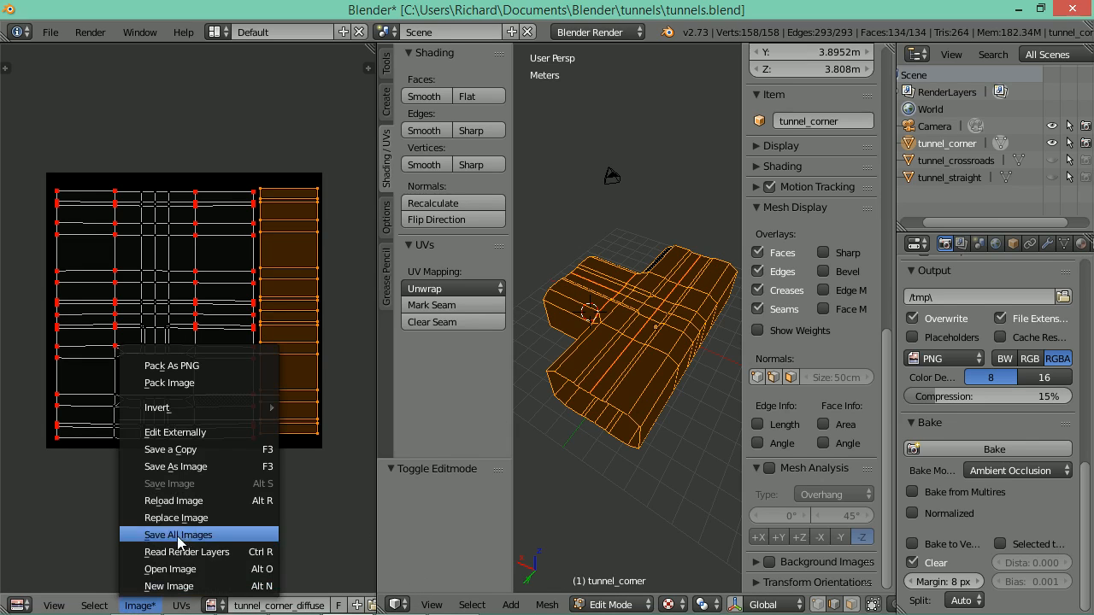
pyautogui.click(181, 466)
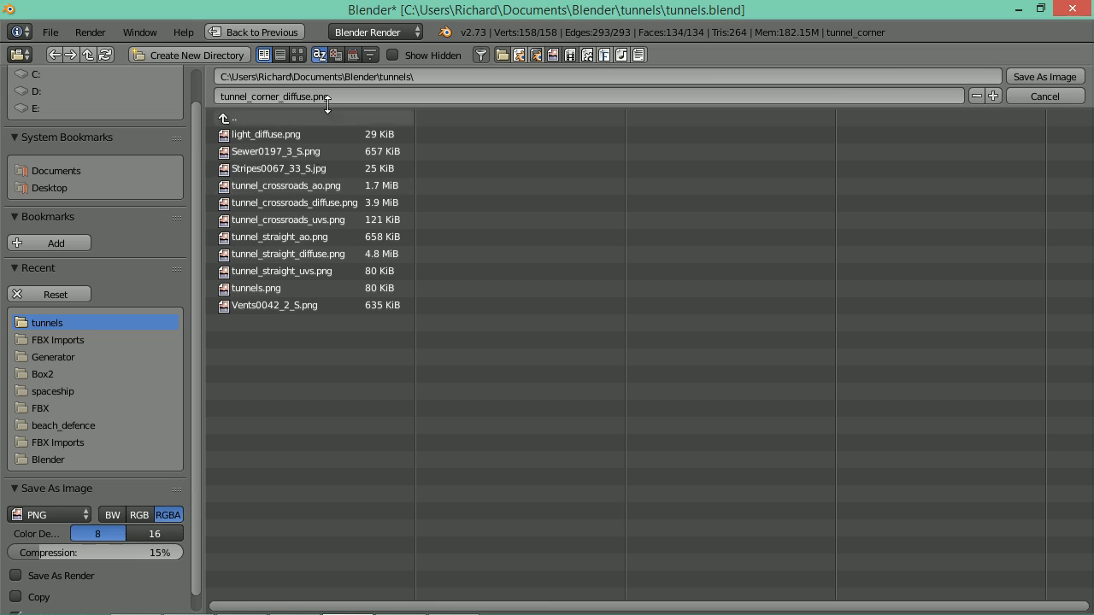
pyautogui.click(1054, 74)
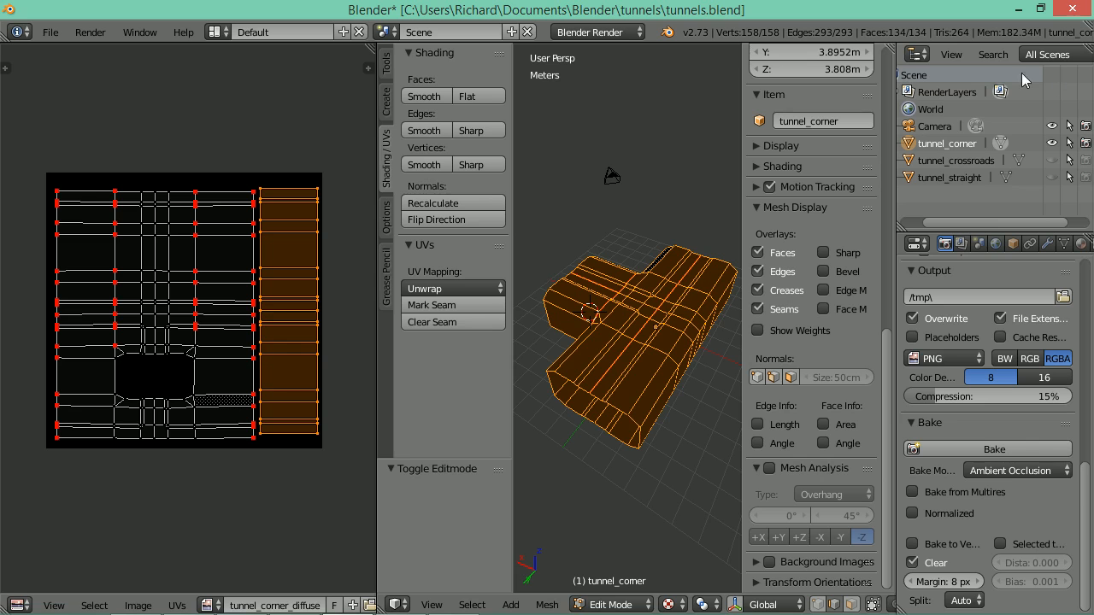
# Export the corner's UV layout as tunnel_corner_uvs.png in the tunnels folder
pyautogui.click(177, 605)
pyautogui.click(270, 179)
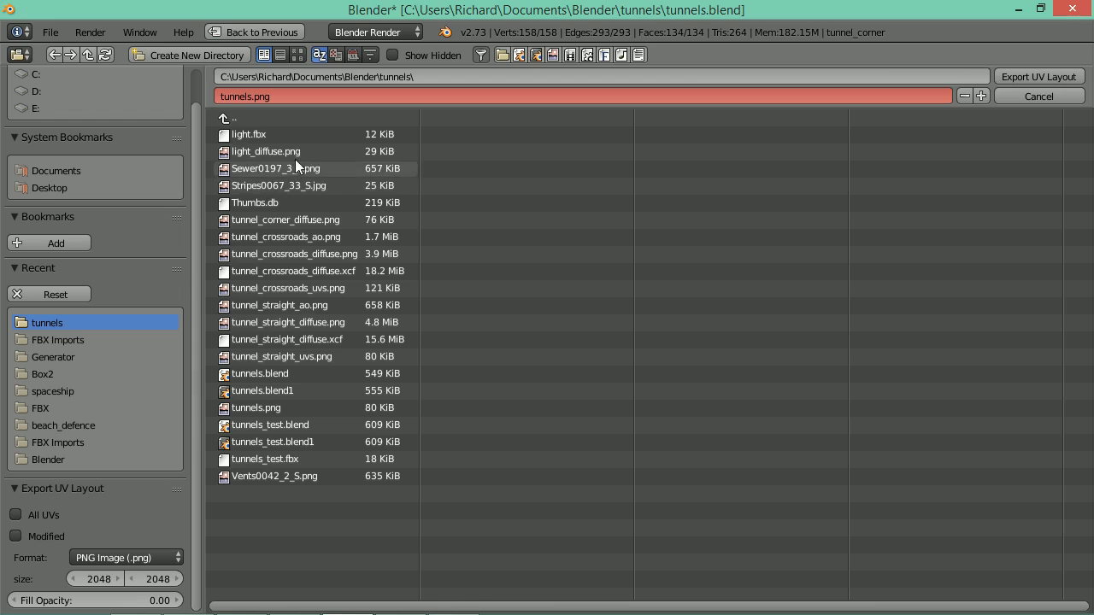
pyautogui.click(286, 96)
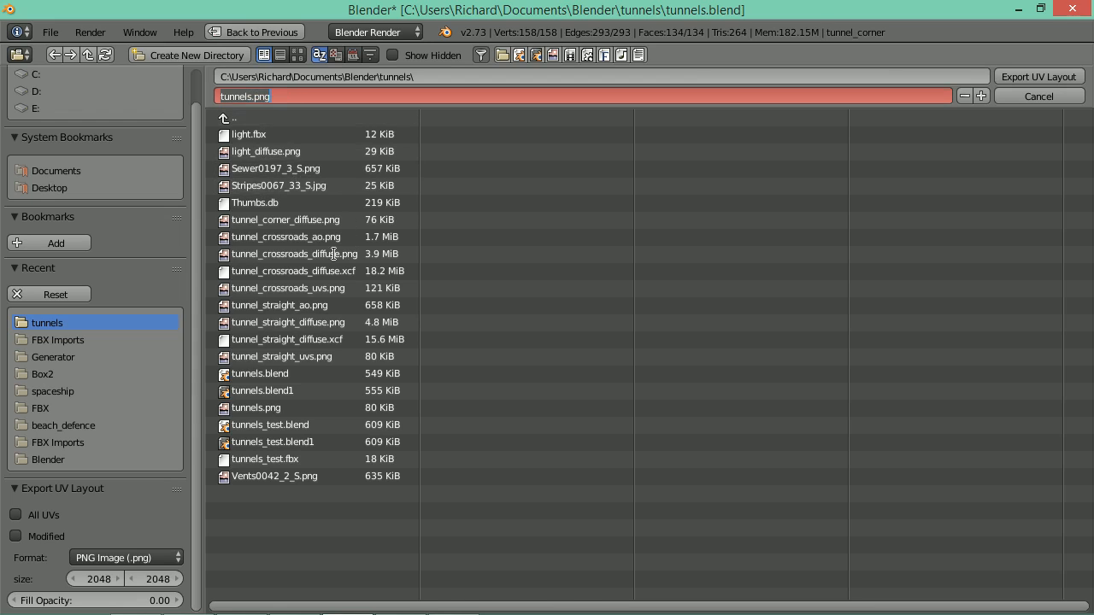
pyautogui.press('Return')
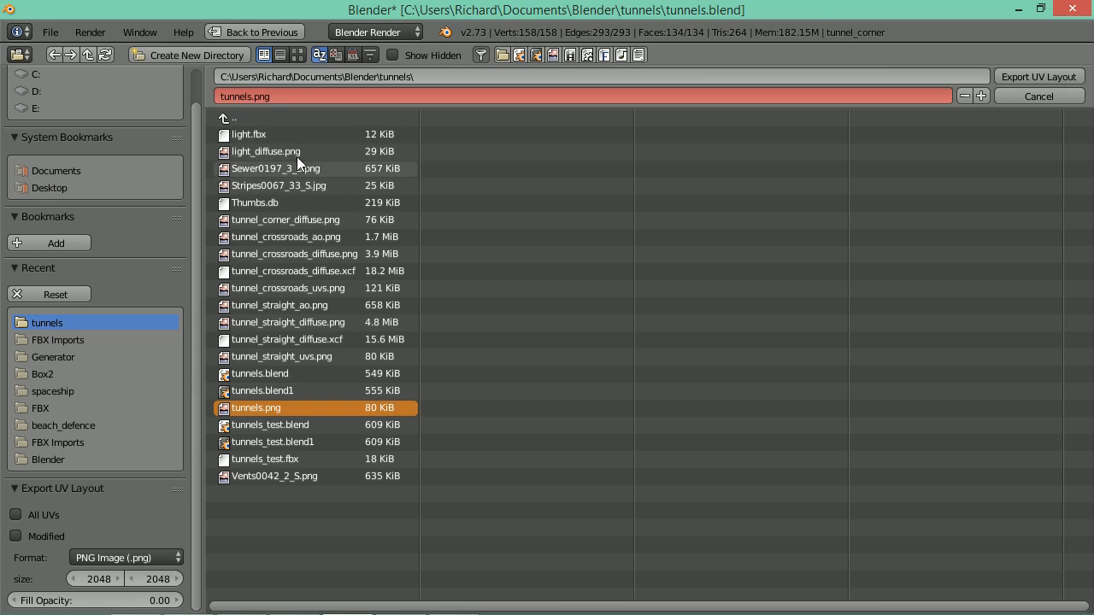
pyautogui.click(301, 220)
pyautogui.click(304, 96)
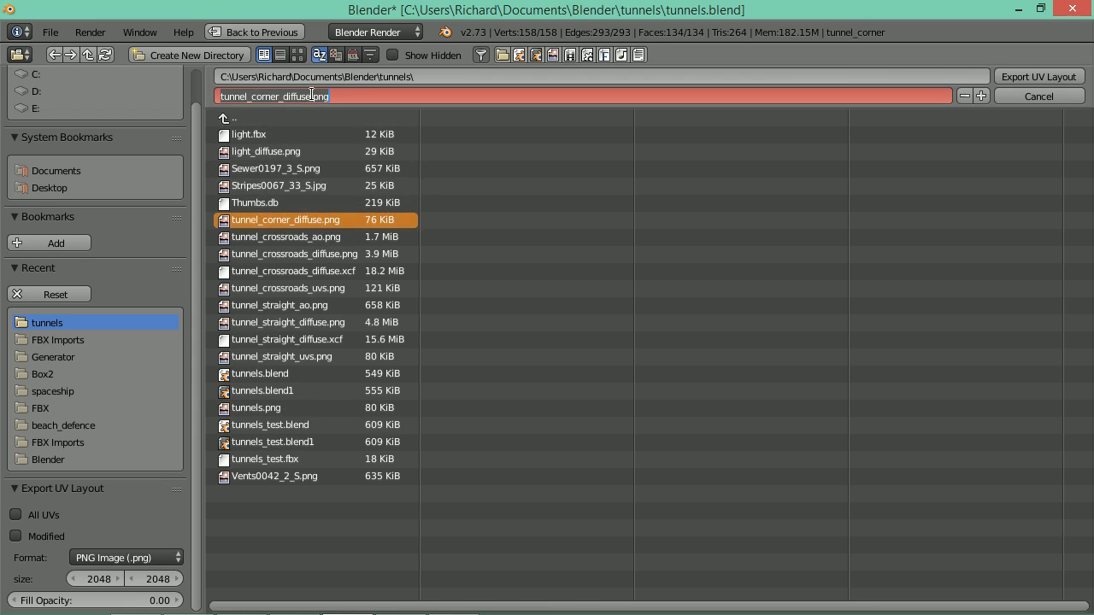
pyautogui.click(310, 96)
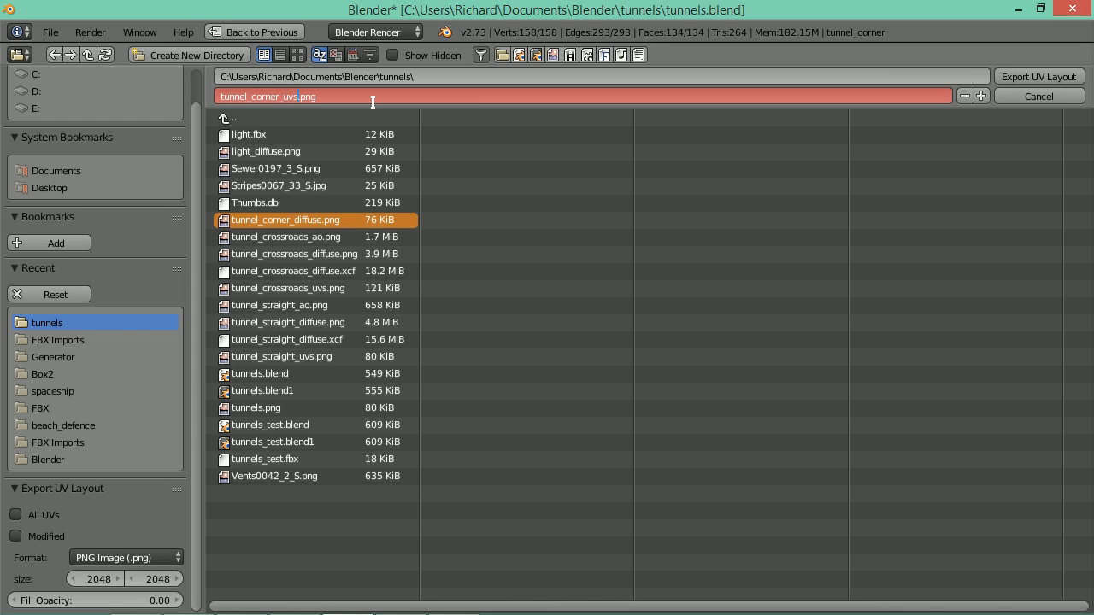
pyautogui.press('Return')
pyautogui.press('Return')
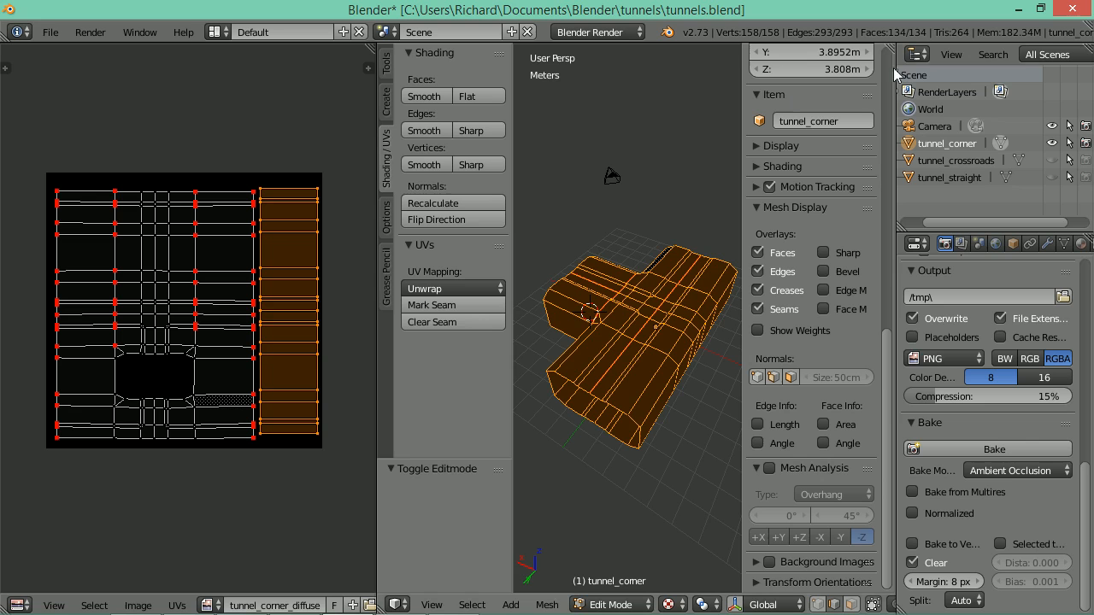
# Switch to GIMP and open tunnel_corner_diffuse.png from the tunnels folder
pyautogui.hotkey('alt', 'Tab')
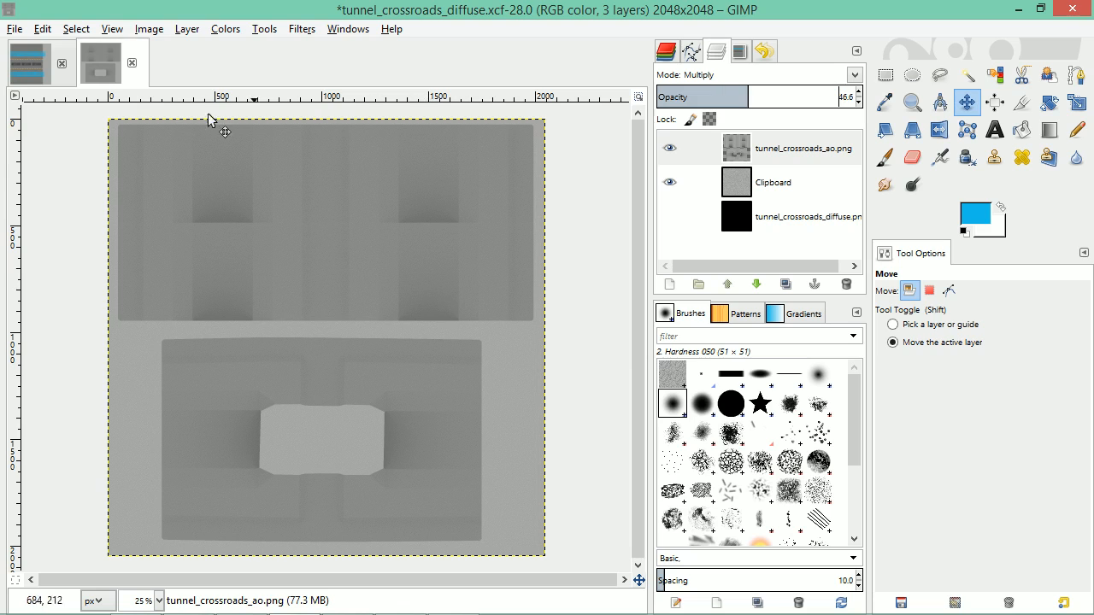
pyautogui.click(14, 31)
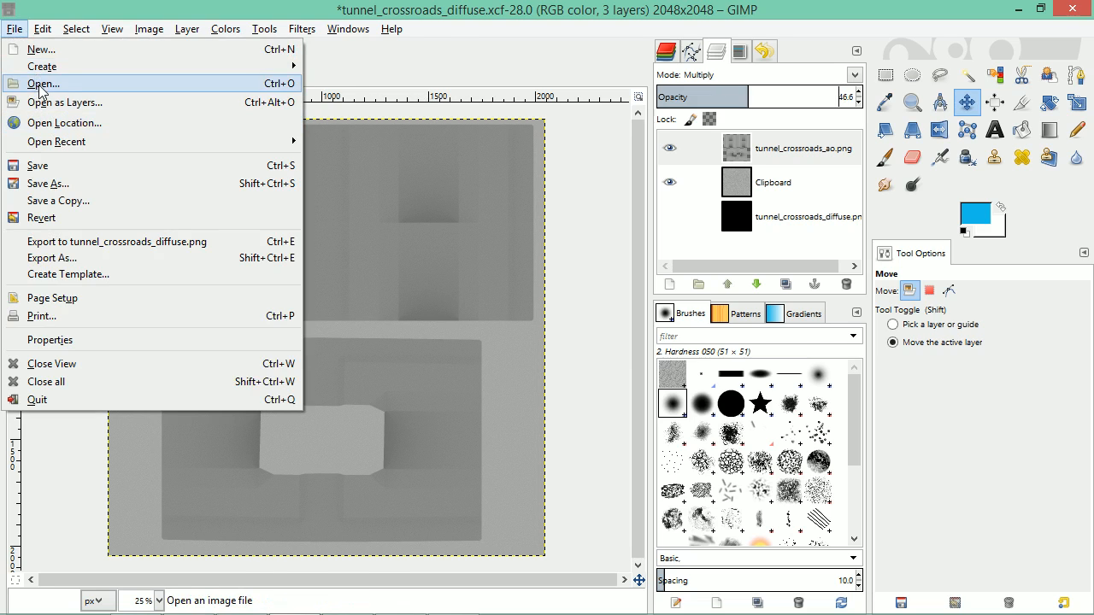
pyautogui.click(43, 84)
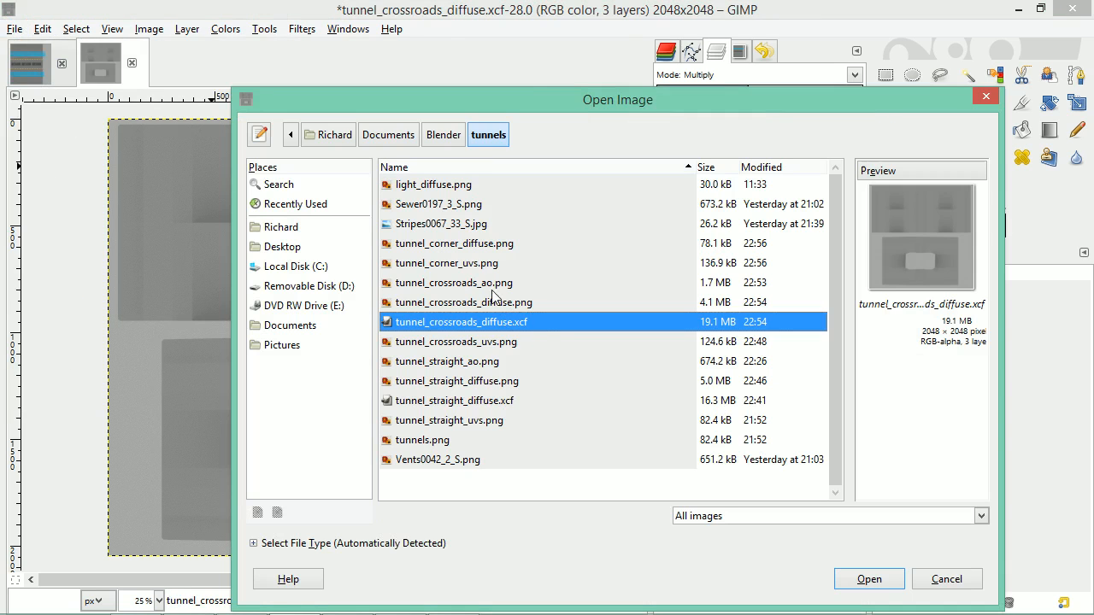
pyautogui.doubleClick(454, 242)
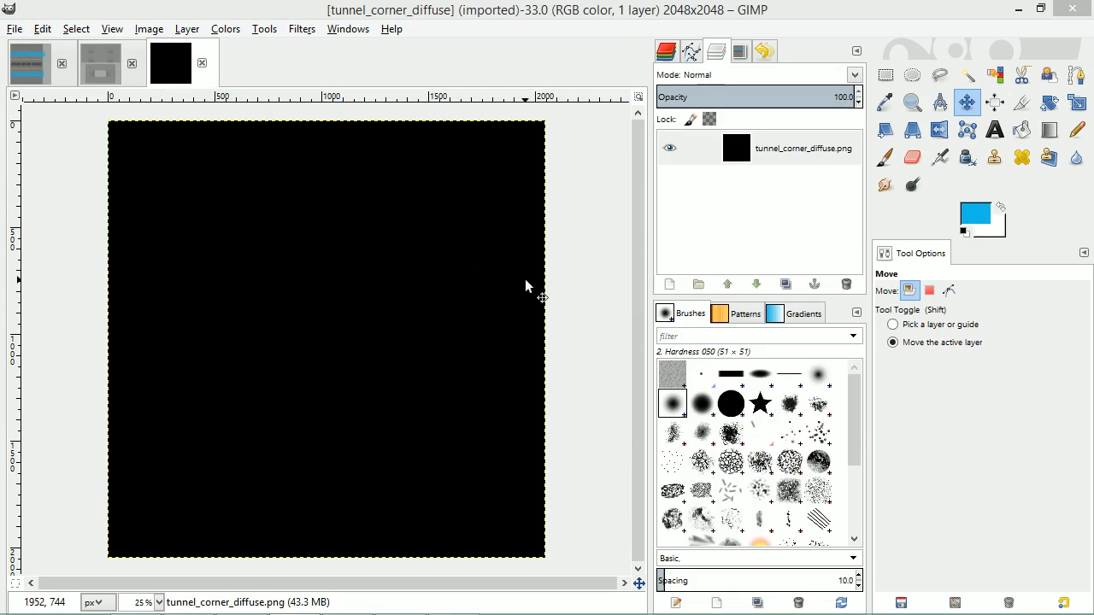
# Add tunnel_corner_uvs.png from the tunnels folder in File Explorer as a new layer above the black corner diffuse layer
pyautogui.hotkey('alt', 'Tab')
pyautogui.hotkey('alt', 'Tab')
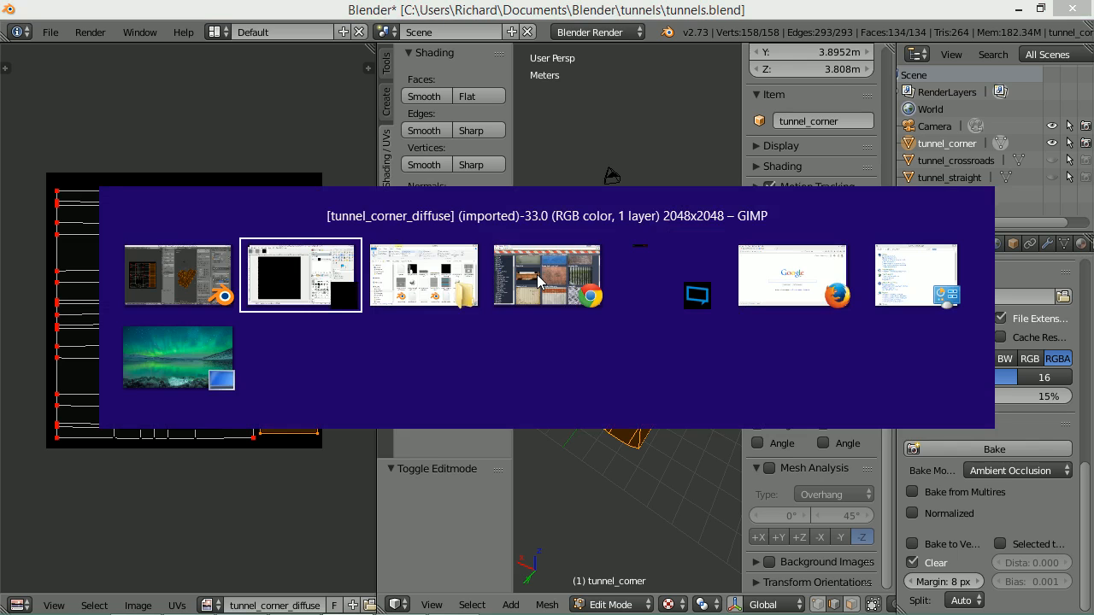
pyautogui.hotkey('alt', 'Tab')
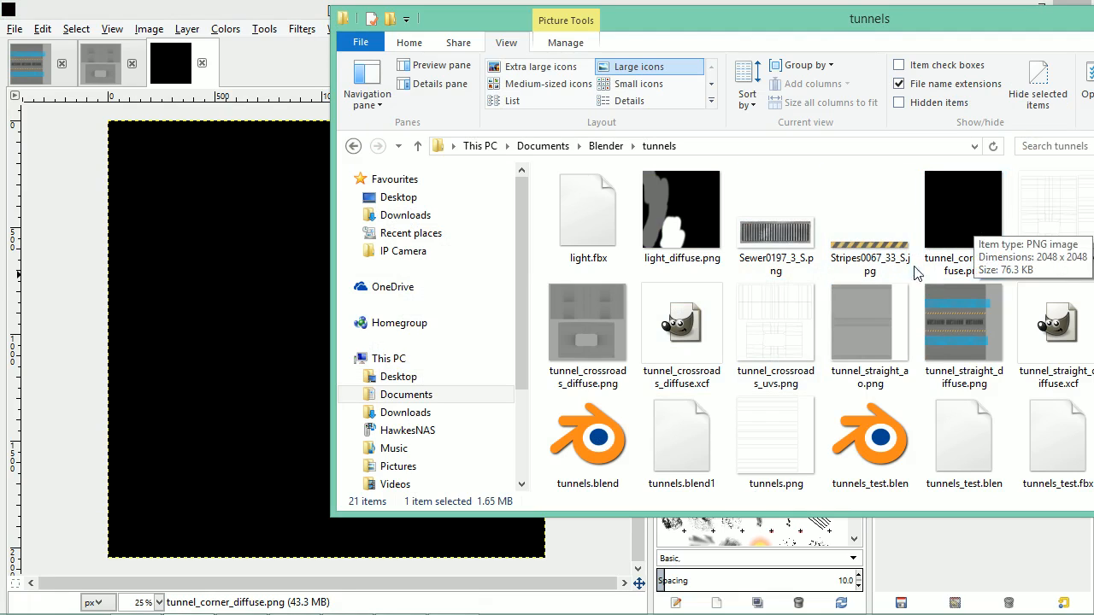
pyautogui.moveTo(885, 25); pyautogui.dragTo(772, 23)
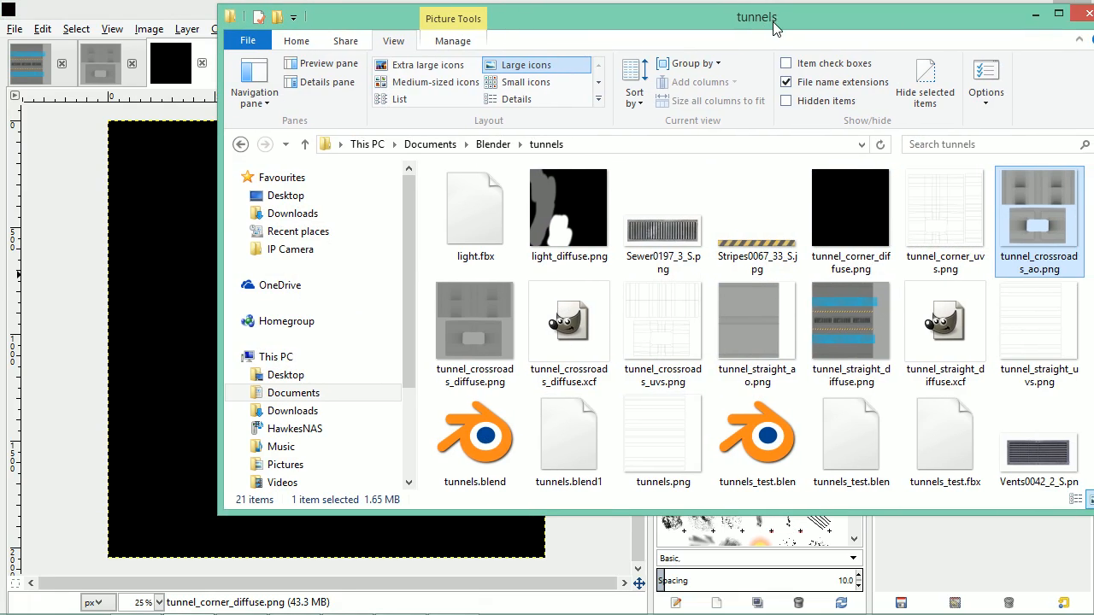
pyautogui.doubleClick(773, 28)
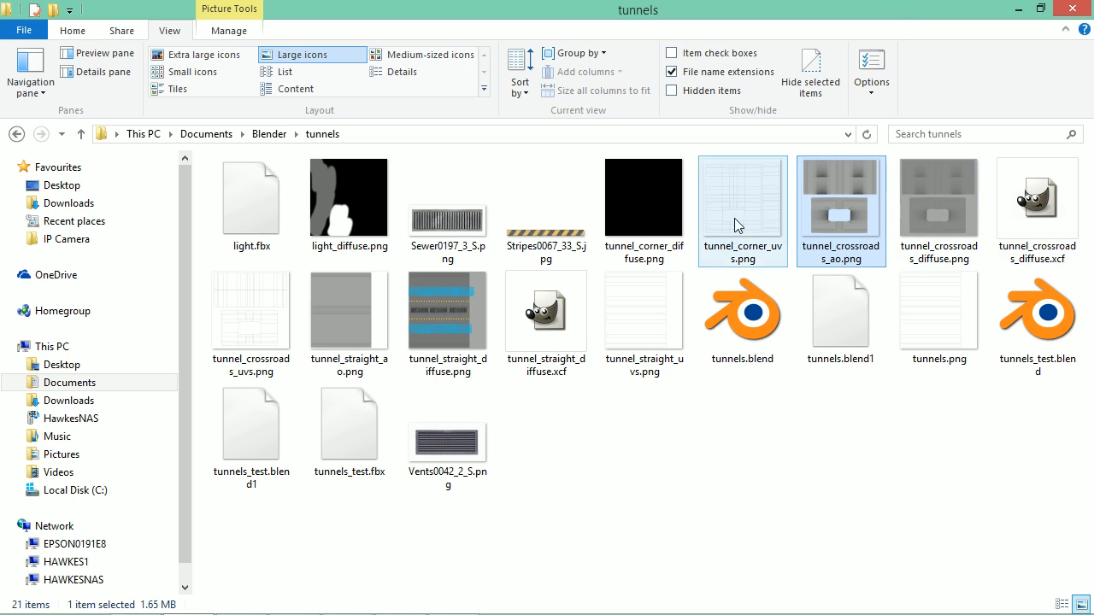
pyautogui.doubleClick(752, 15)
pyautogui.click(961, 219)
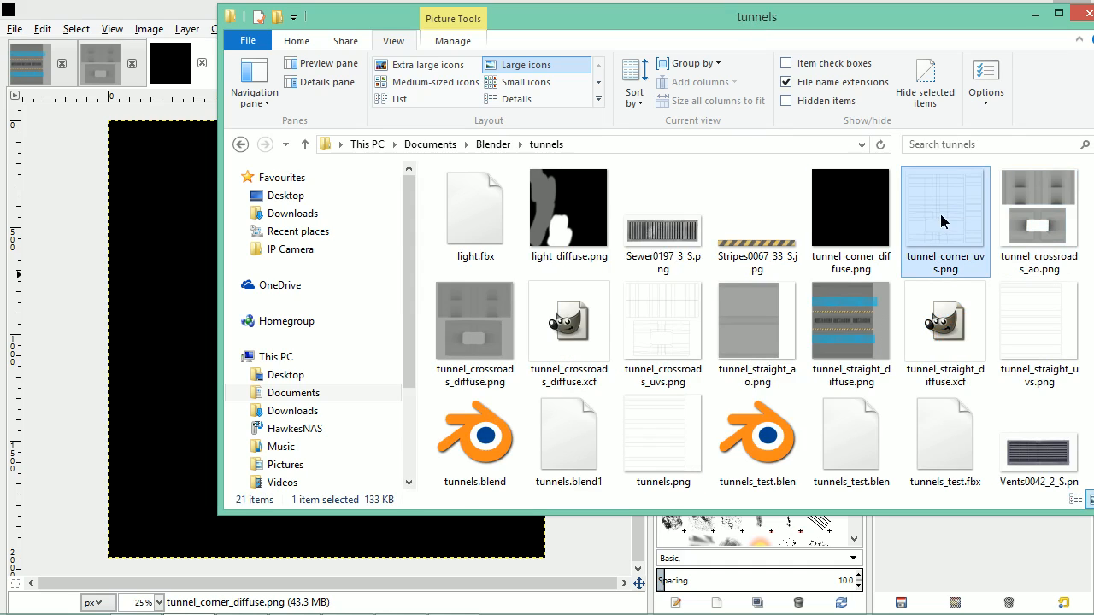
pyautogui.moveTo(943, 222); pyautogui.dragTo(183, 243)
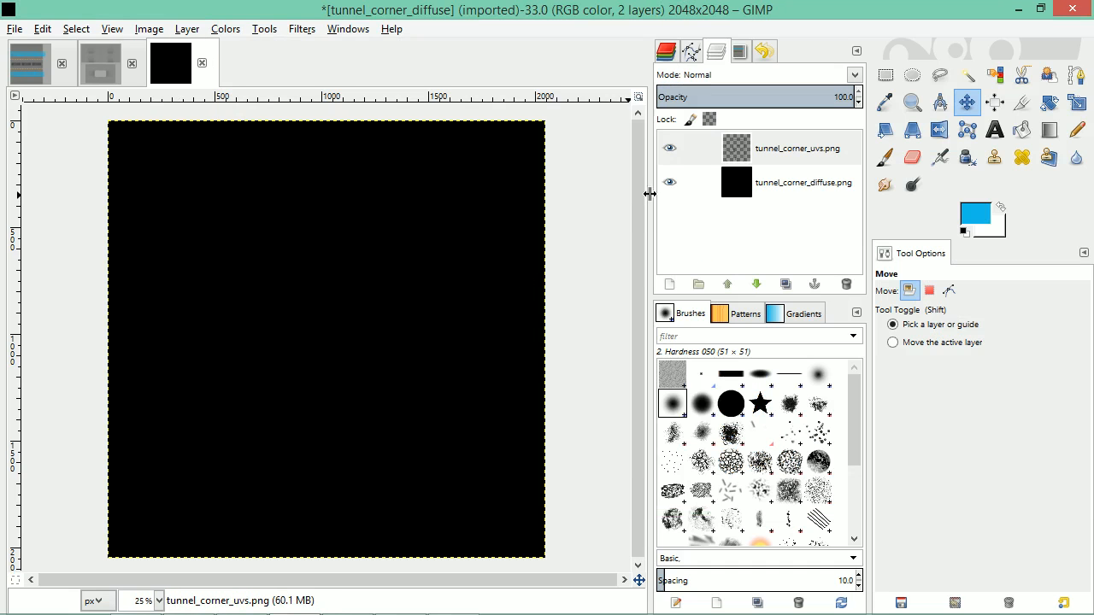
# Clear the black fill from the tunnel_corner_diffuse.png layer and switch to the open tunnel_crossroads_diffuse.xcf image
pyautogui.click(758, 183)
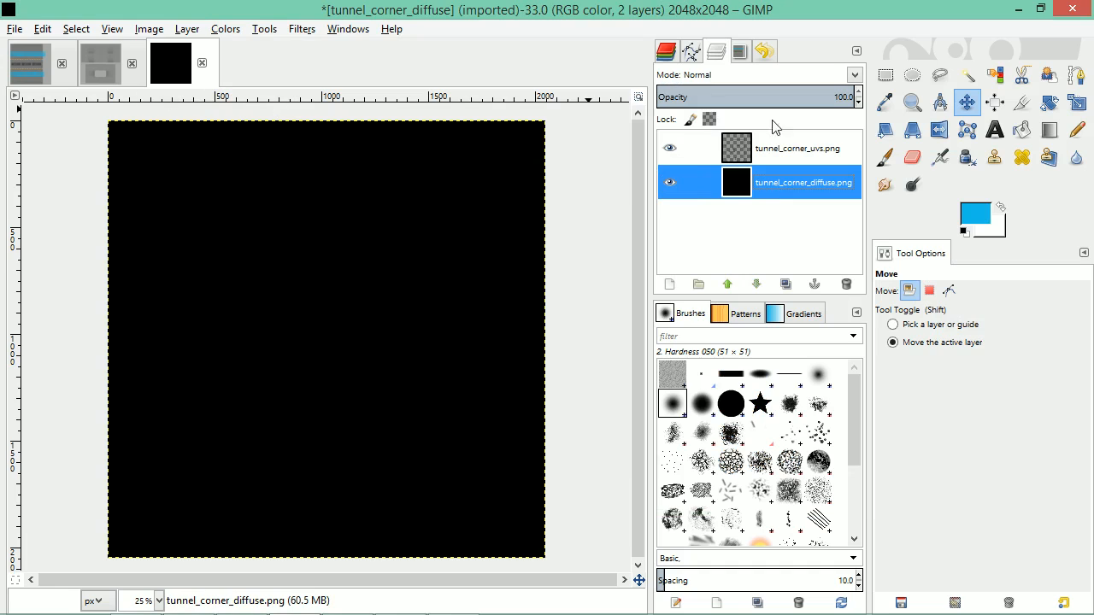
pyautogui.press('Delete')
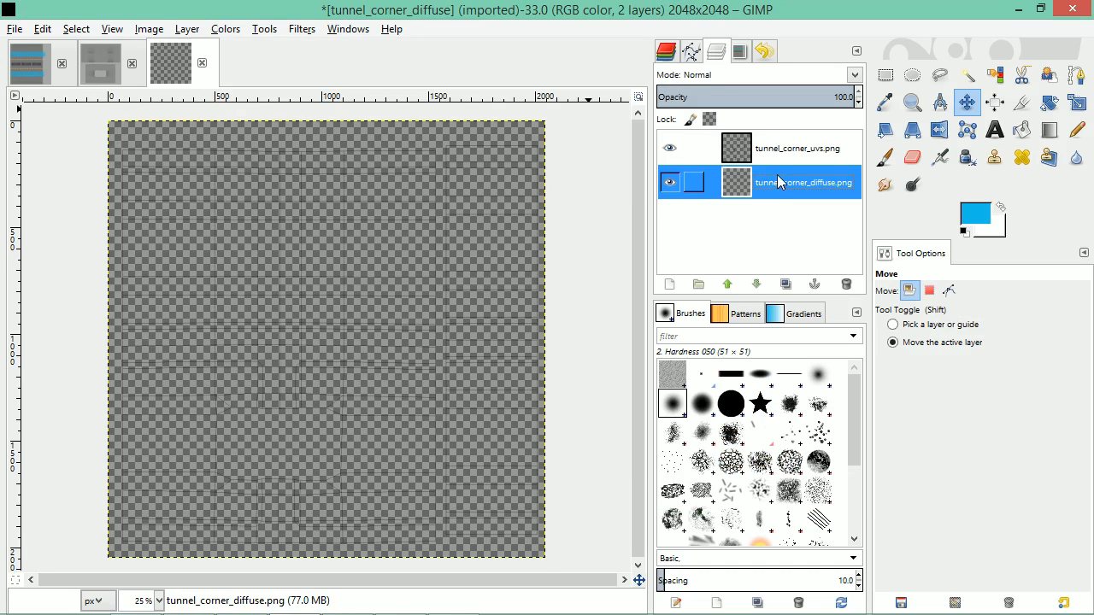
pyautogui.click(97, 77)
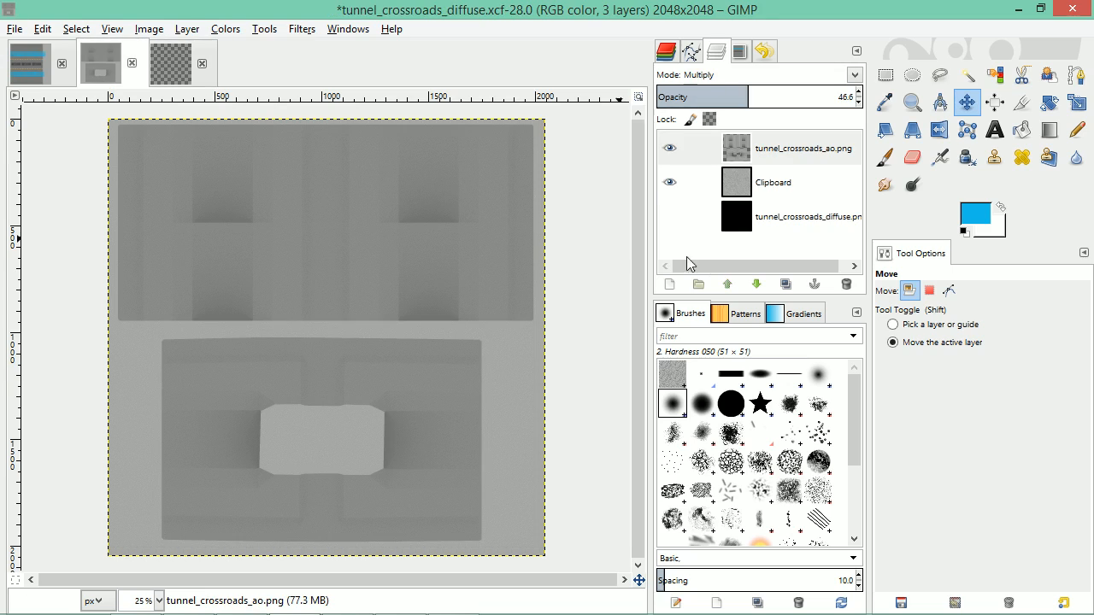
# Delete the tunnel_crossroads_diffuse.png layer from the crossroads image and rename the Clipboard layer to base
pyautogui.click(782, 214)
pyautogui.press('Delete')
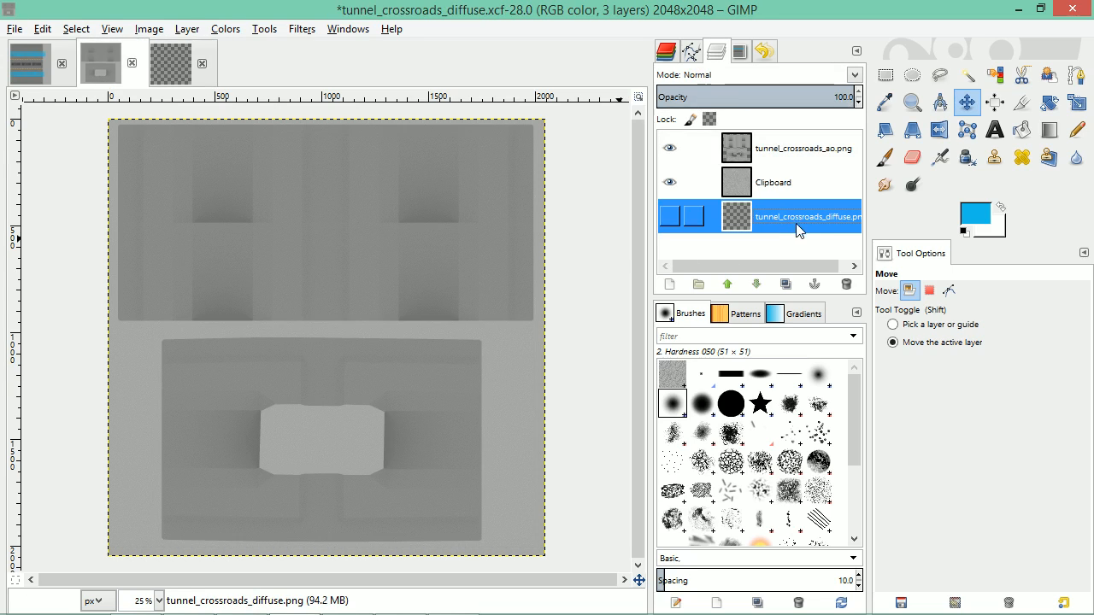
pyautogui.click(846, 283)
pyautogui.click(783, 182)
pyautogui.doubleClick(782, 181)
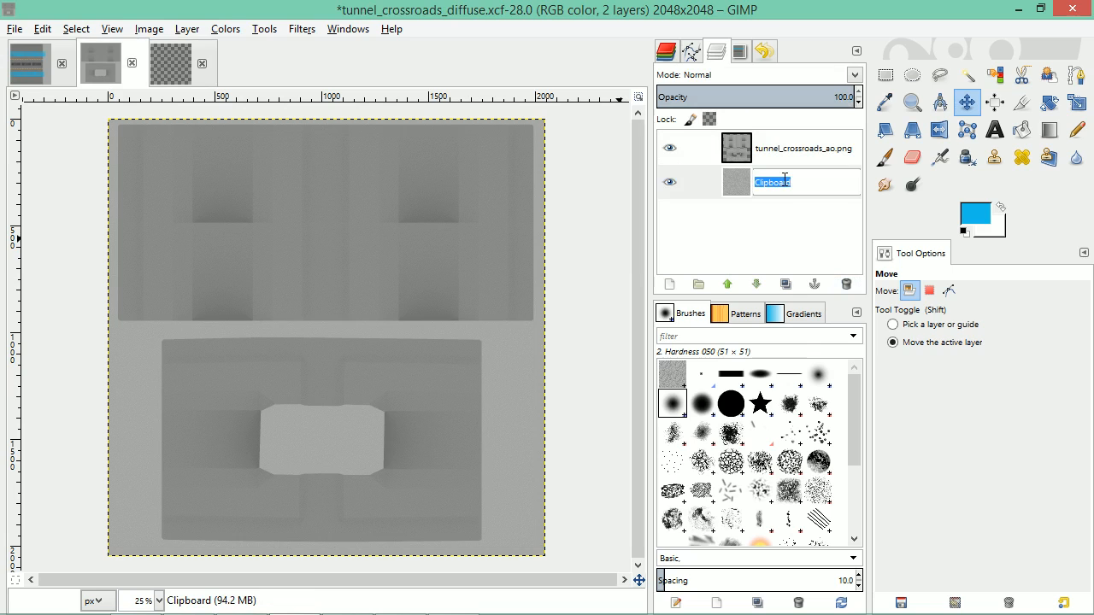
pyautogui.write('base')
pyautogui.press('Return')
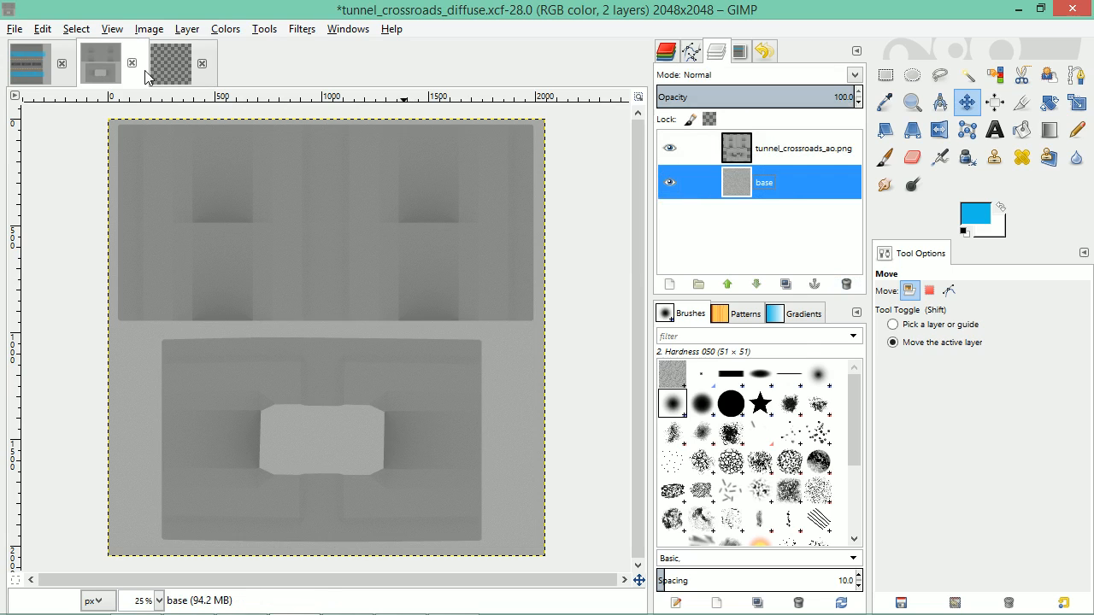
# Switch to the tunnel_corner_diffuse image and undo the clearing of its tunnel_corner_diffuse.png layer
pyautogui.click(170, 63)
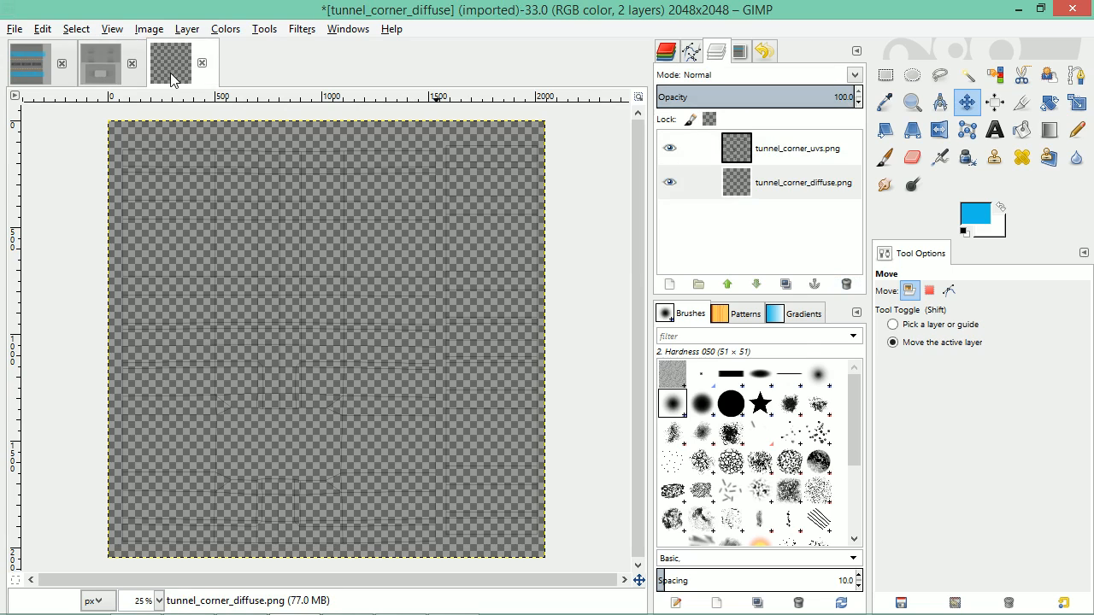
pyautogui.click(771, 183)
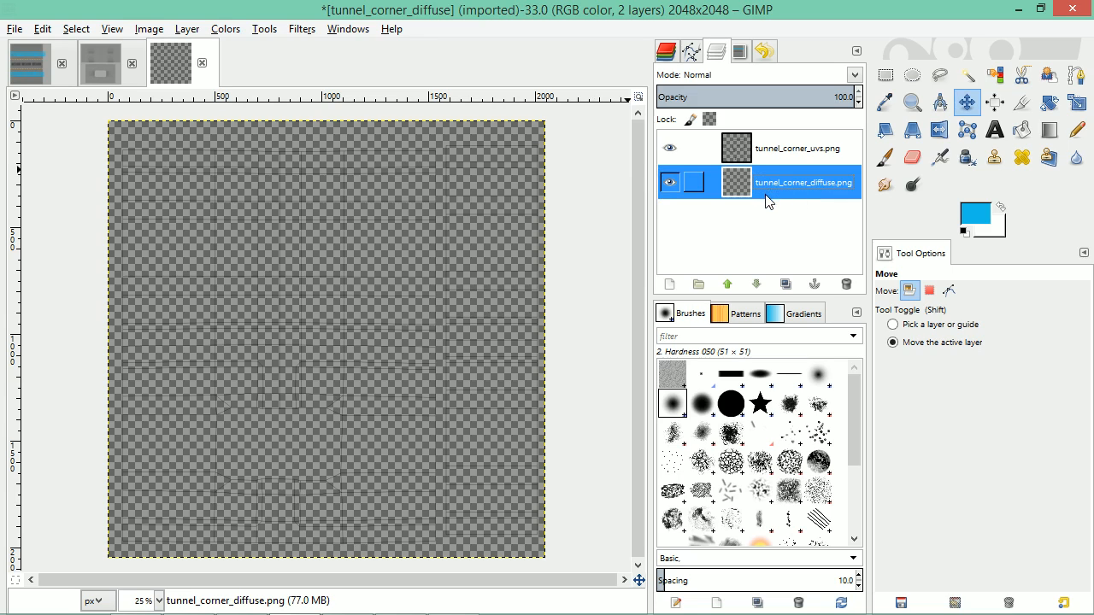
pyautogui.hotkey('ctrl', 'z')
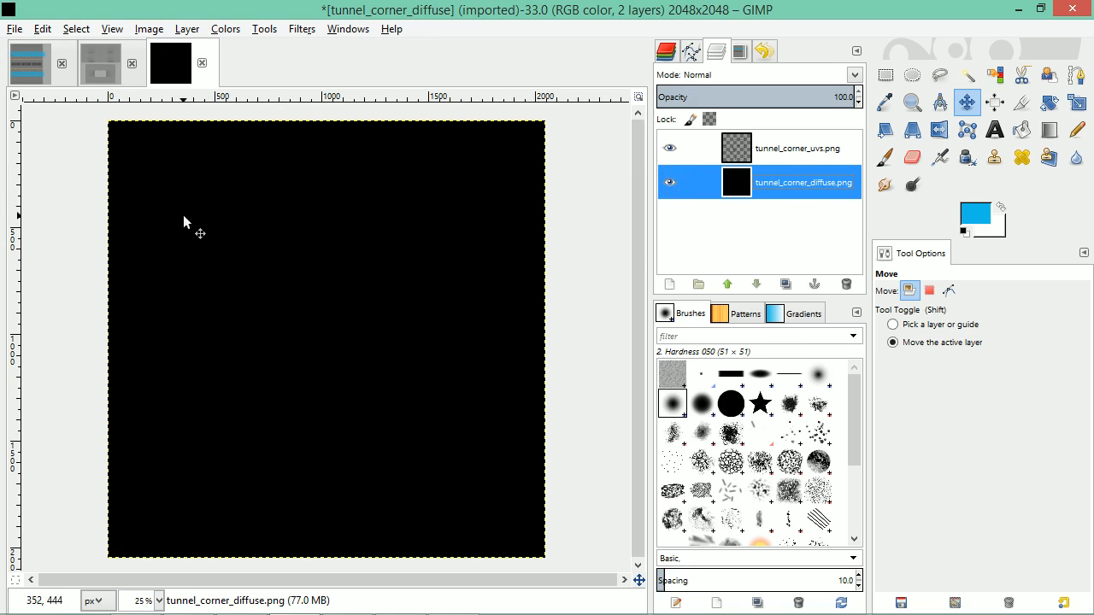
# Copy the Base layer from tunnel_straight_diffuse.xcf into the corner image as a new layer and delete the black tunnel_corner_diffuse.png layer
pyautogui.click(32, 64)
pyautogui.click(774, 267)
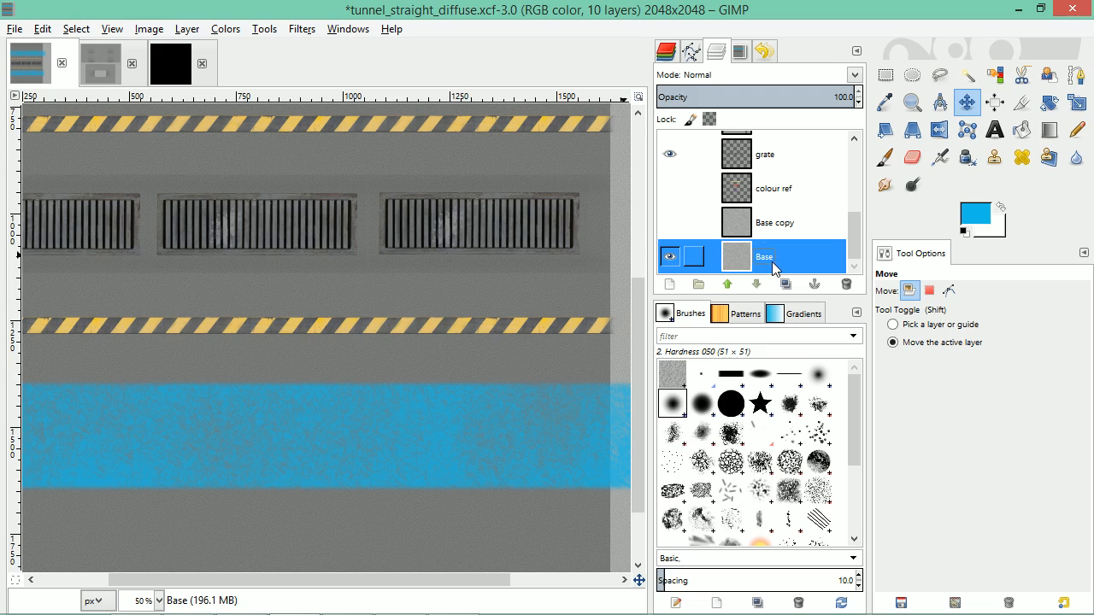
pyautogui.hotkey('ctrl', 'c')
pyautogui.click(170, 70)
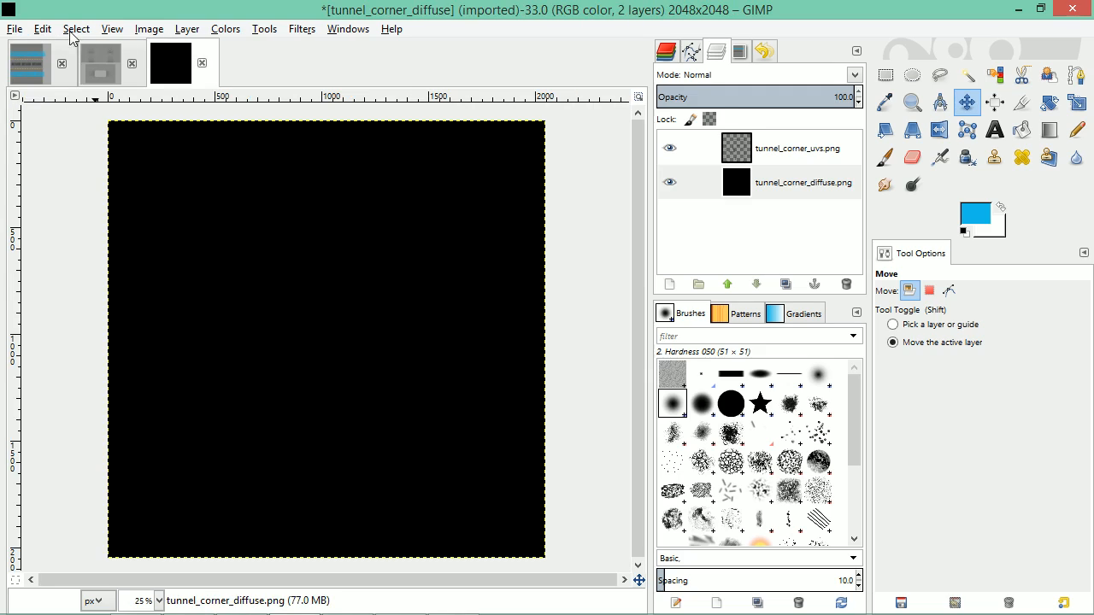
pyautogui.click(43, 30)
pyautogui.moveTo(126, 217)
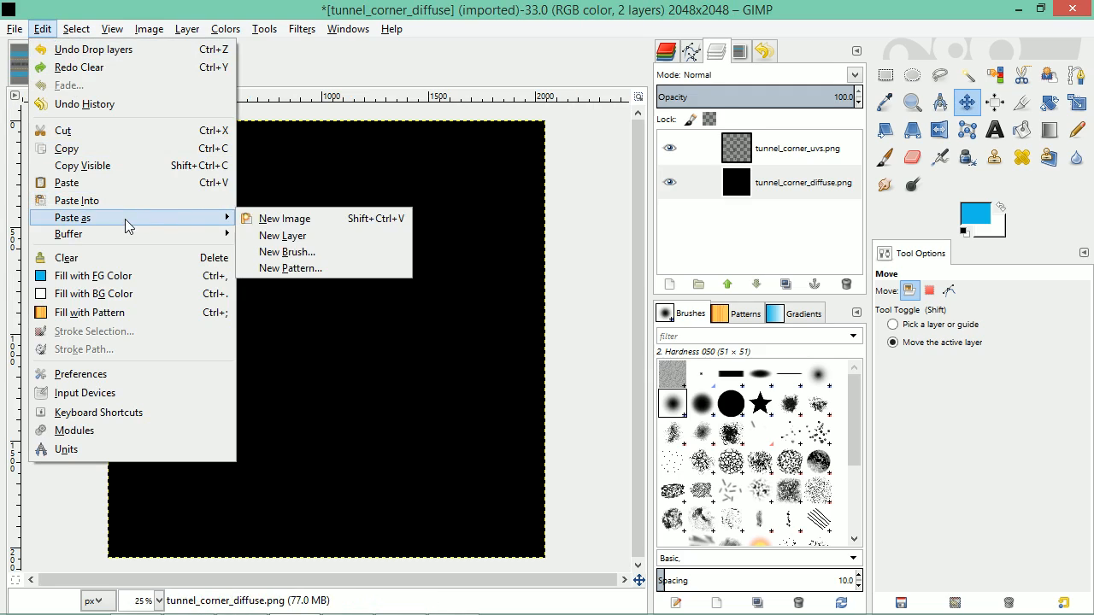
pyautogui.click(288, 236)
pyautogui.click(755, 218)
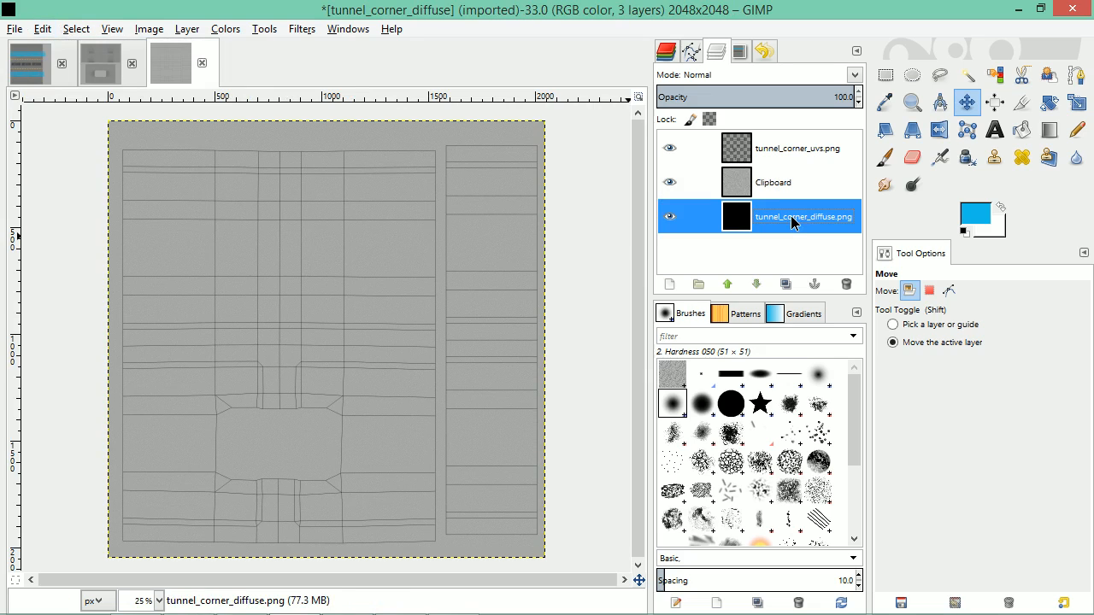
pyautogui.click(846, 284)
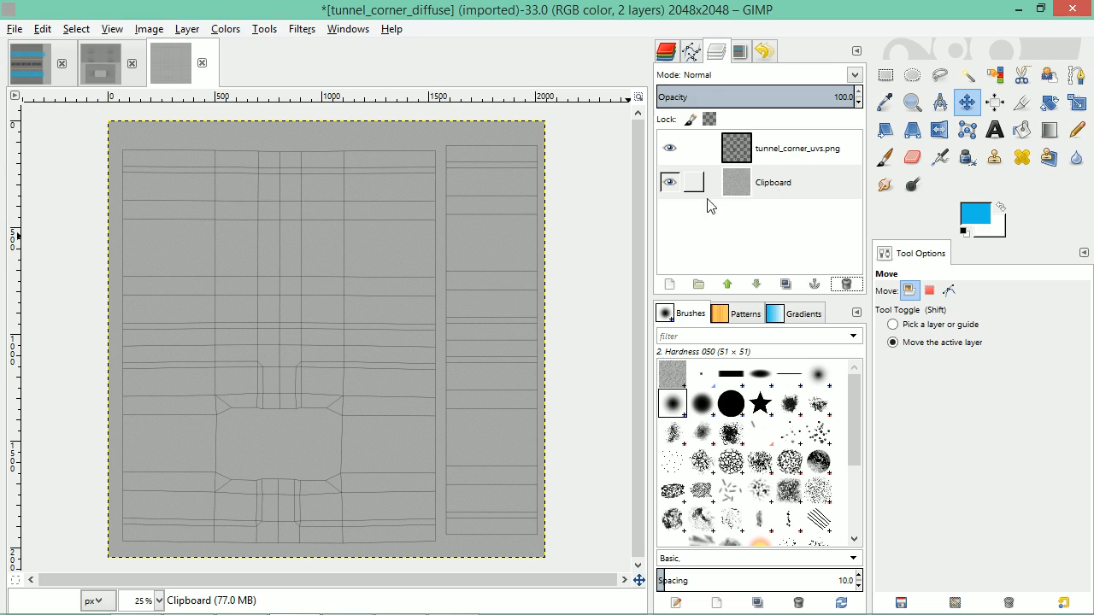
# Hide the corner image's UV layout layer, and rename it to uvs and the Clipboard layer to base
pyautogui.click(669, 149)
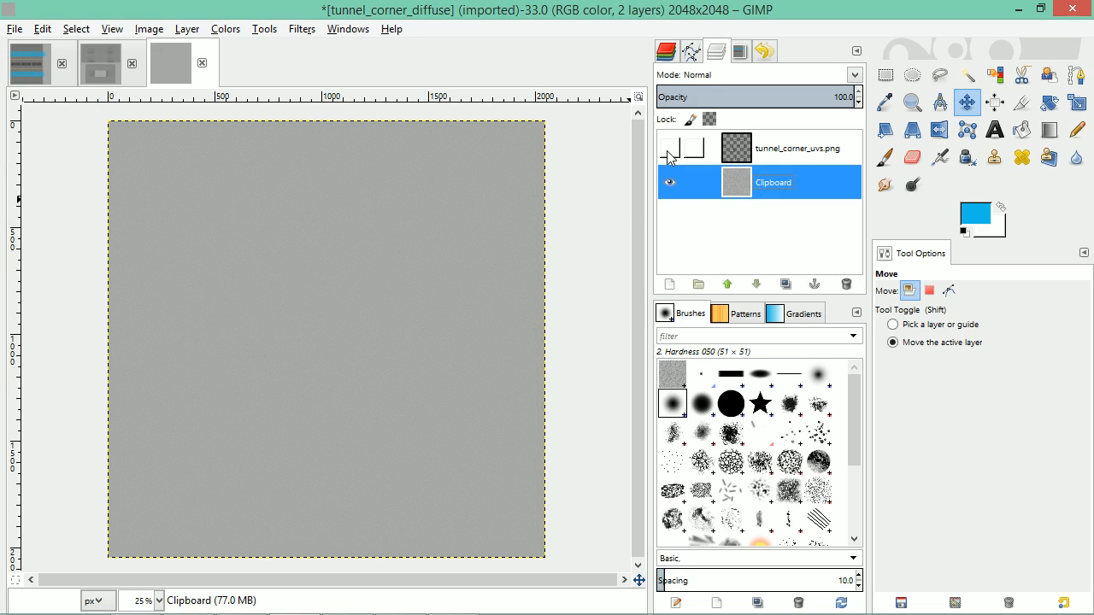
pyautogui.doubleClick(835, 149)
pyautogui.write('ub')
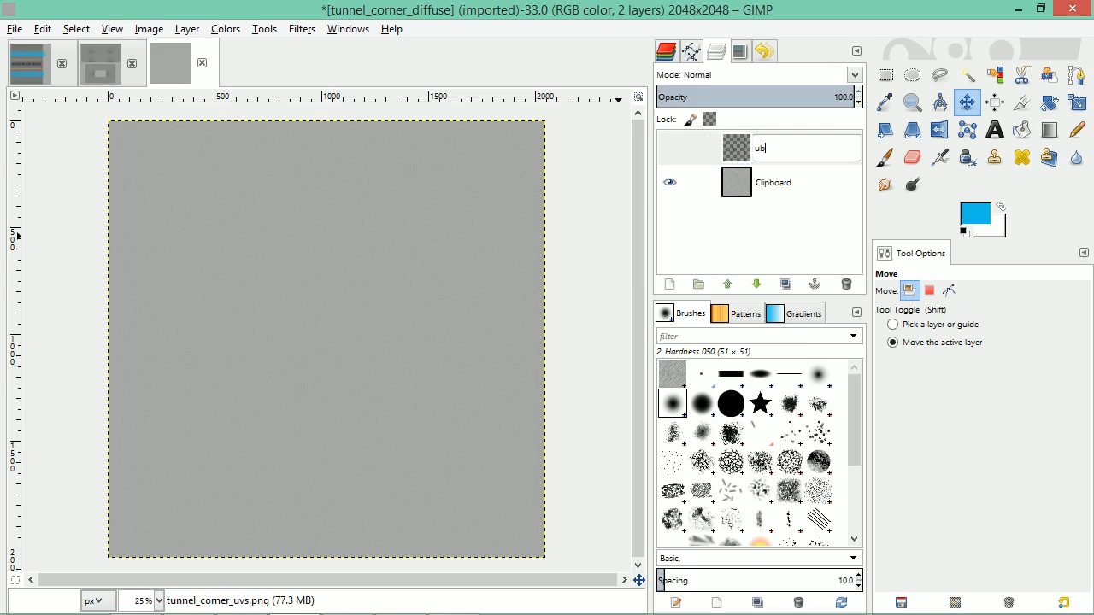
pyautogui.write('vs')
pyautogui.press('Return')
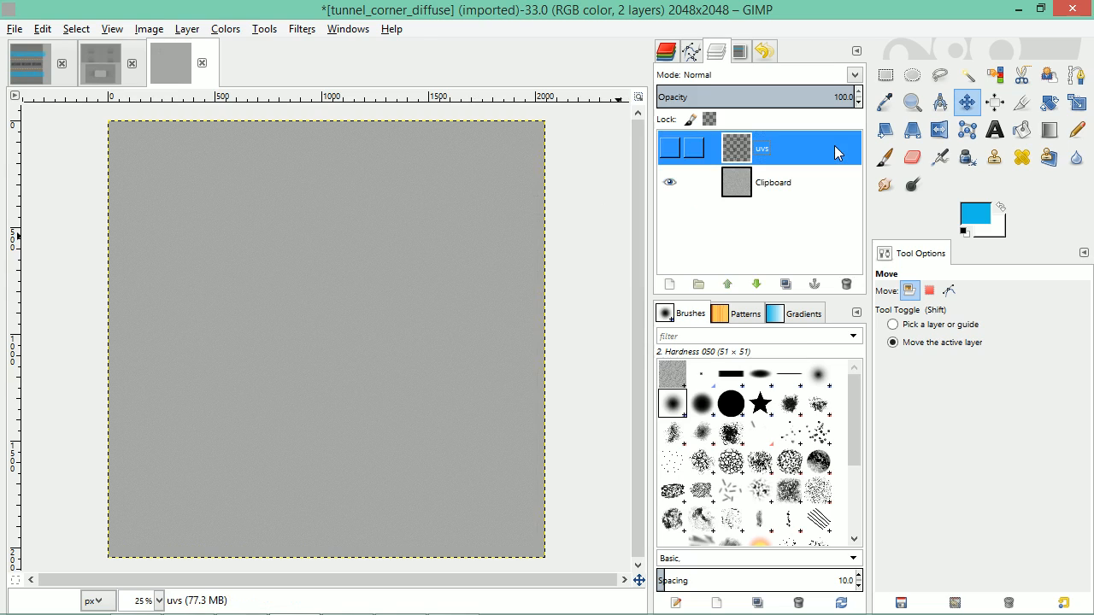
pyautogui.click(763, 190)
pyautogui.write('base')
pyautogui.press('Return')
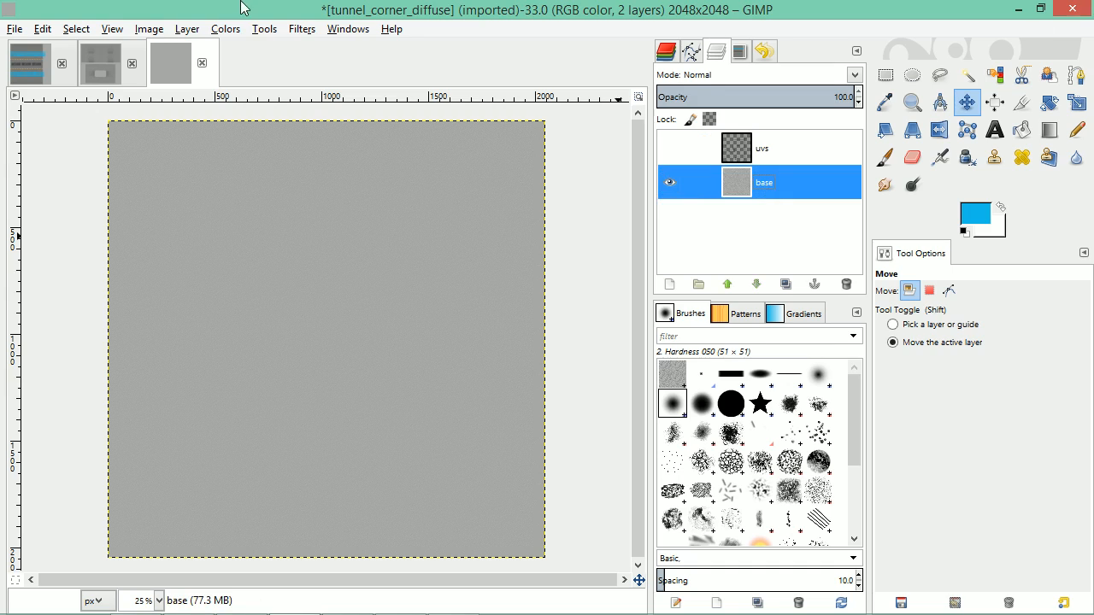
# Rename the tunnel_crossroads_ao.png layer in the crossroads image to ao
pyautogui.click(103, 75)
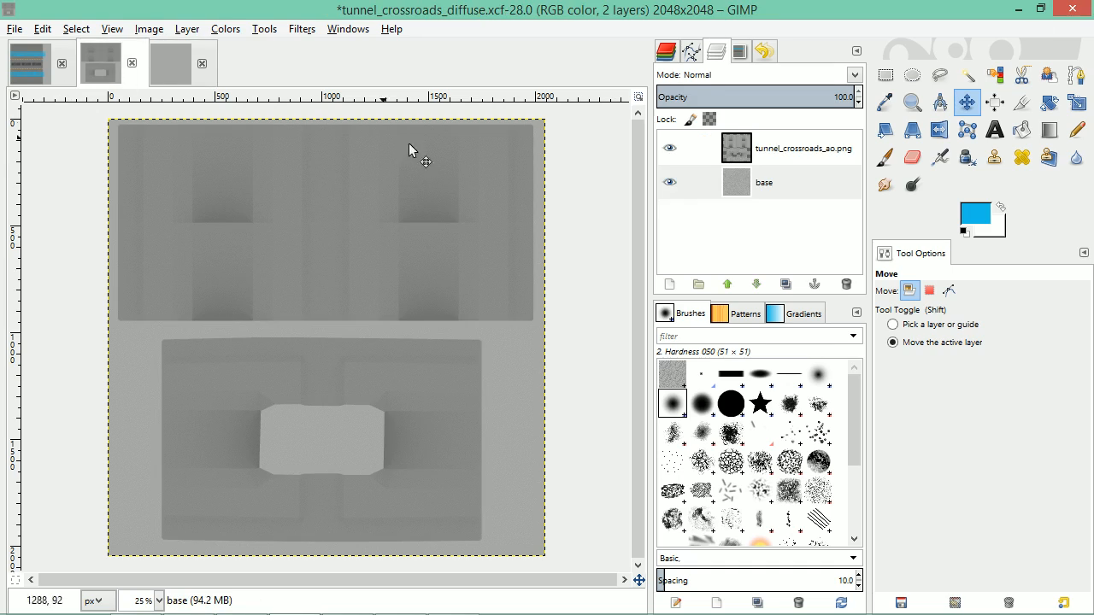
pyautogui.doubleClick(815, 150)
pyautogui.write('ao')
pyautogui.press('Return')
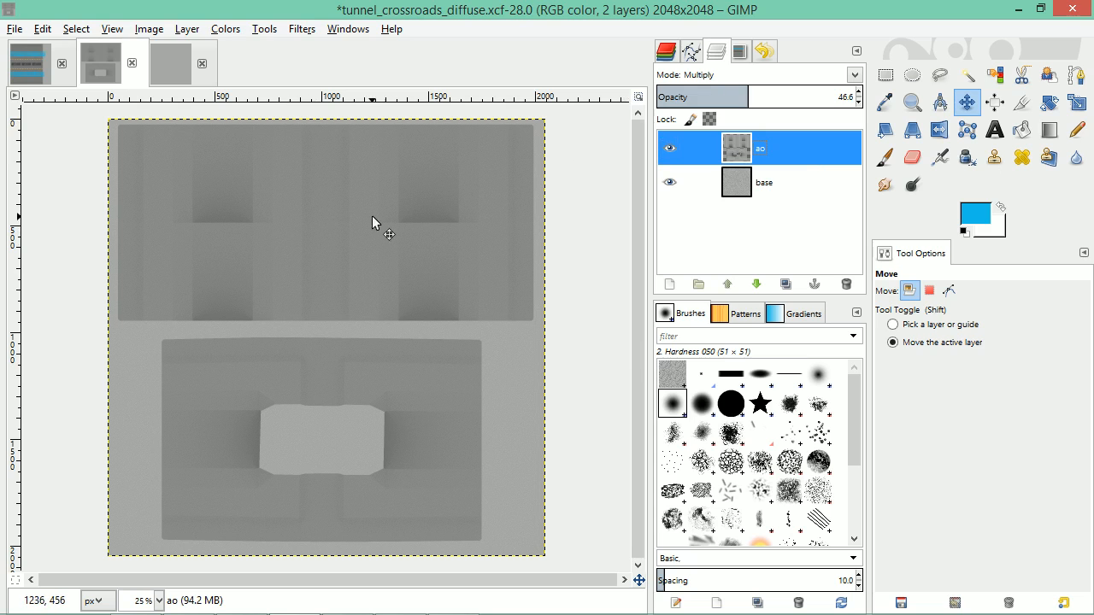
# Add tunnel_crossroads_uvs.png from the tunnels folder in File Explorer as a new top layer of the crossroads image
pyautogui.hotkey('alt', 'Tab')
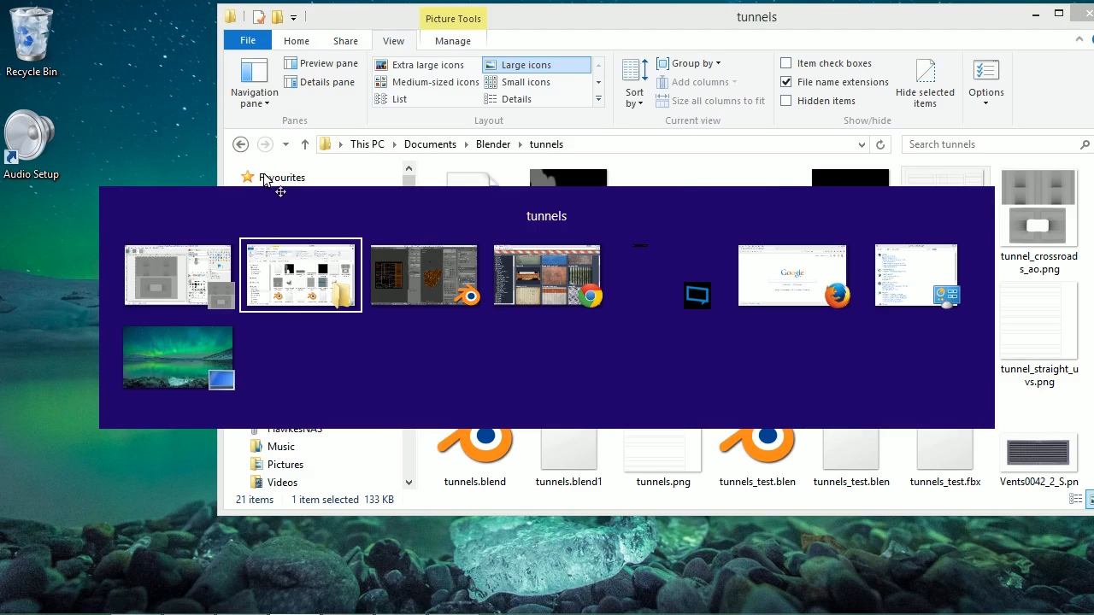
pyautogui.hotkey('alt', 'Tab')
pyautogui.hotkey('alt', 'Tab')
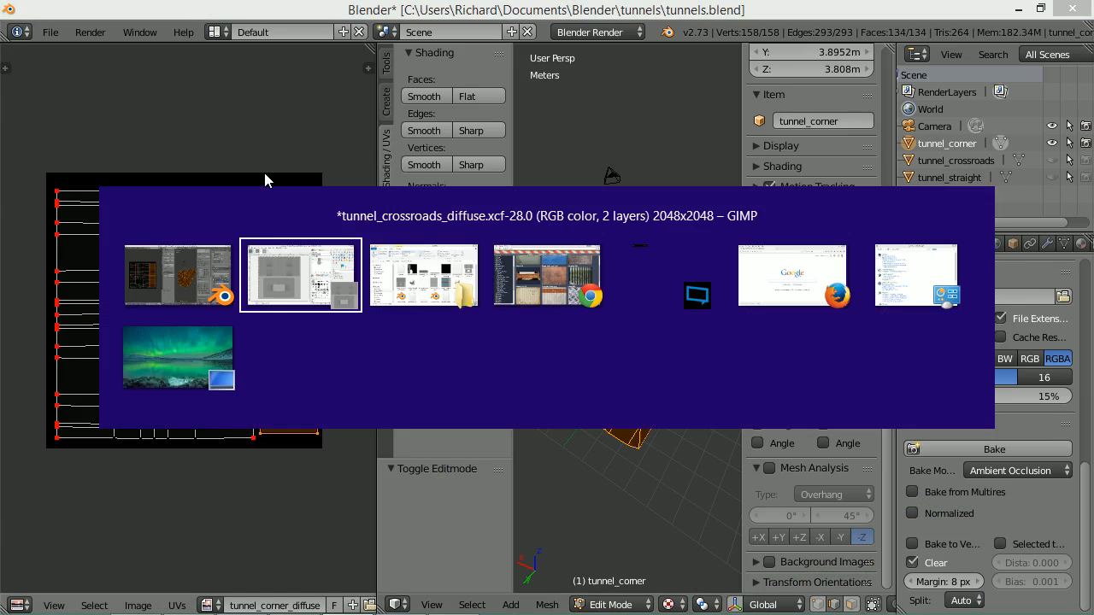
pyautogui.hotkey('alt', 'Tab')
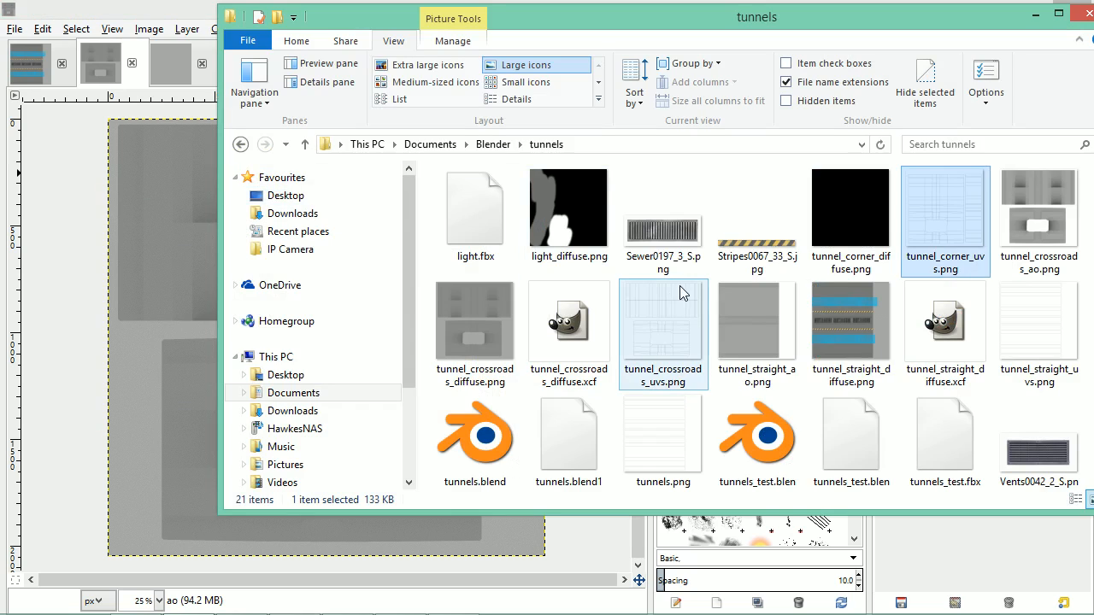
pyautogui.click(675, 337)
pyautogui.moveTo(685, 327); pyautogui.dragTo(189, 328)
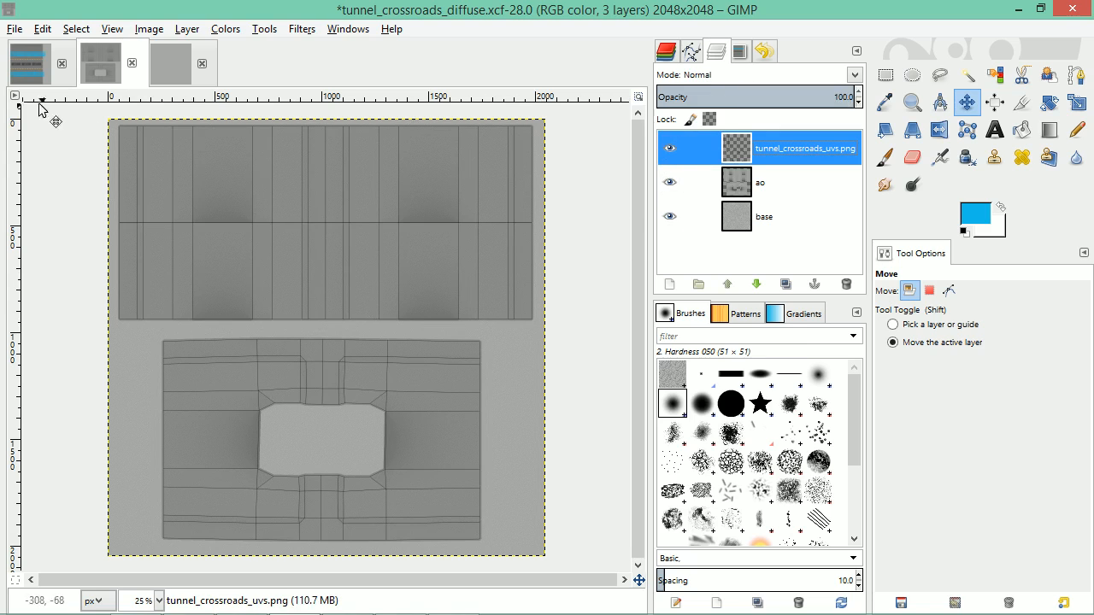
# Save the crossroads image to its existing tunnel_crossroads_diffuse.xcf file
pyautogui.click(19, 51)
pyautogui.click(94, 77)
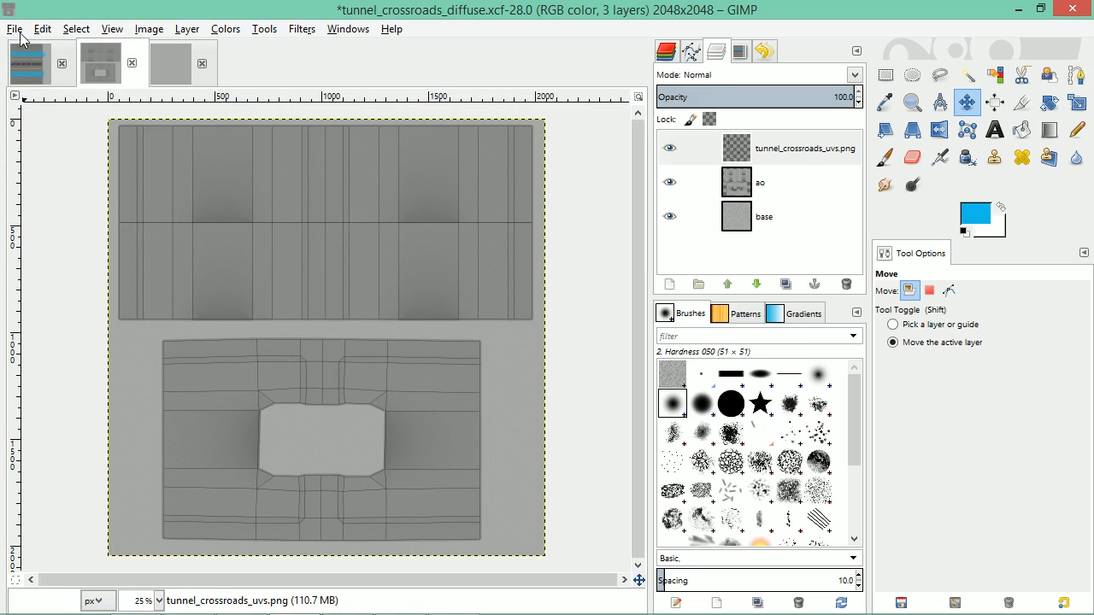
pyautogui.click(15, 28)
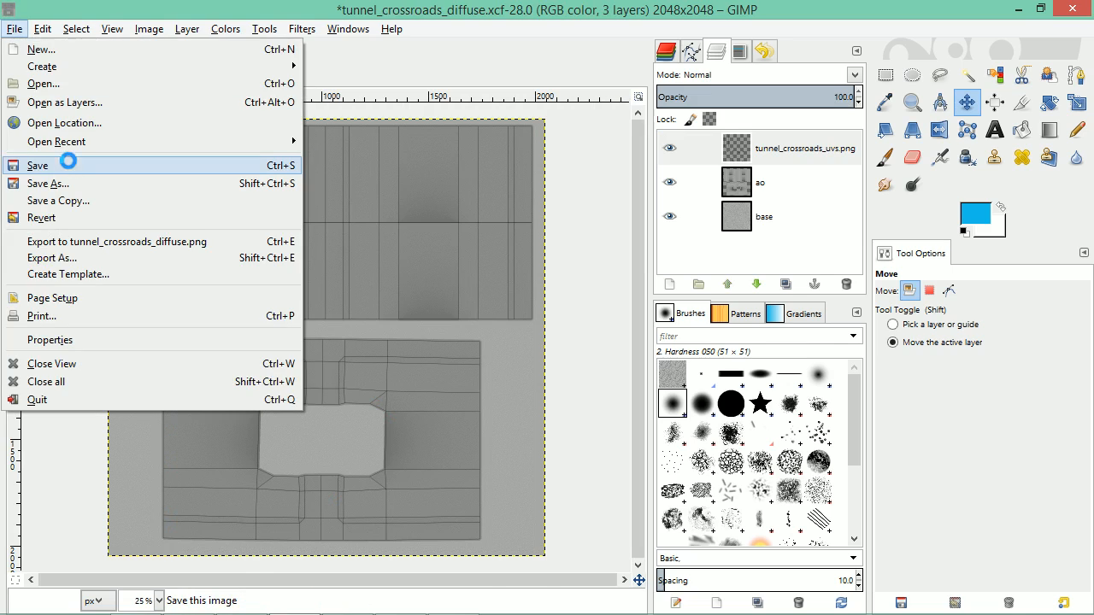
pyautogui.click(68, 166)
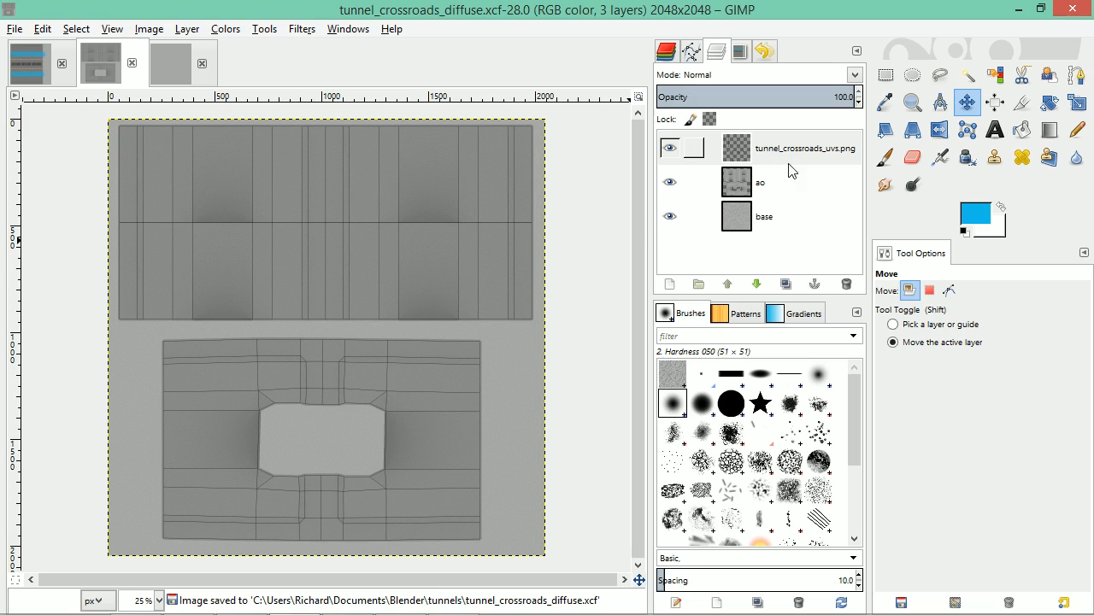
# Make the uvs layer visible in the corner image and switch to Blender
pyautogui.click(168, 65)
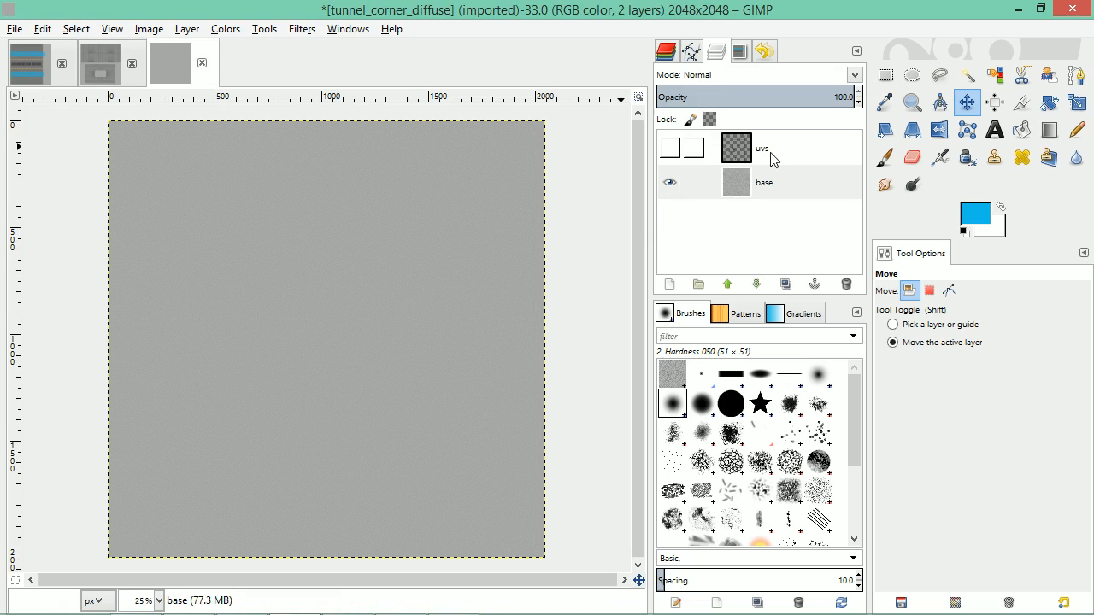
pyautogui.click(670, 149)
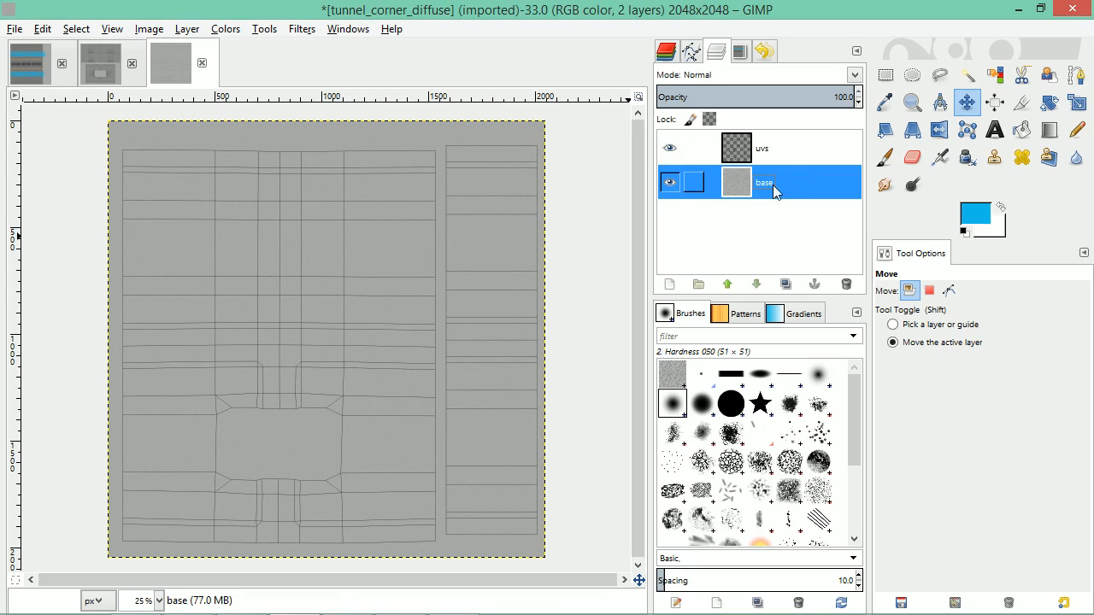
pyautogui.hotkey('alt', 'Tab')
pyautogui.hotkey('alt', 'Tab')
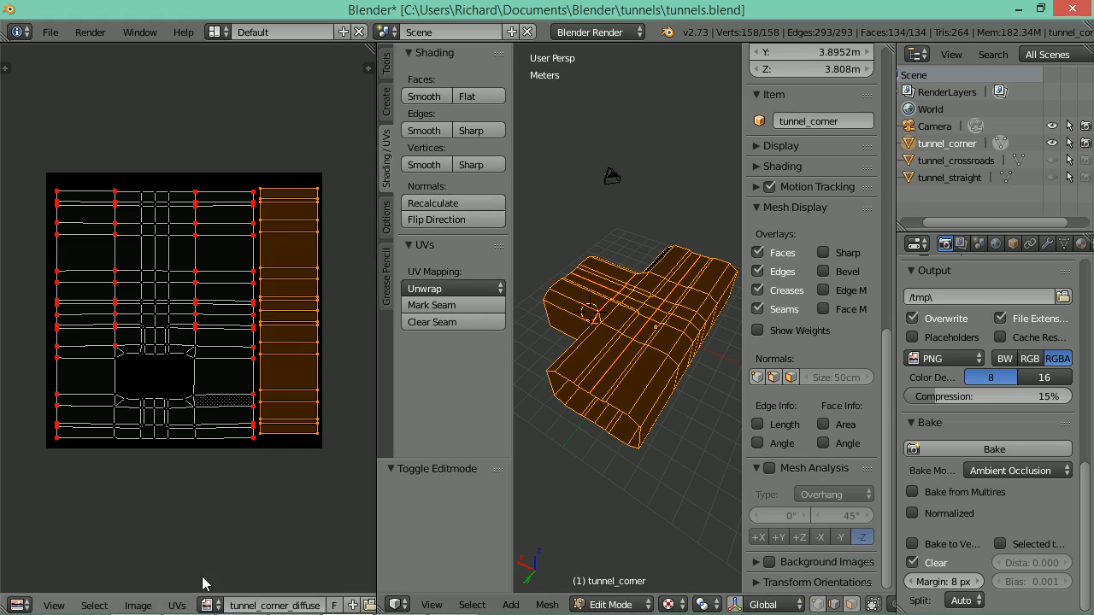
# Create a new blank 2048 × 2048 px image named tunnel_corner_ao for the corner's UV layout
pyautogui.click(352, 605)
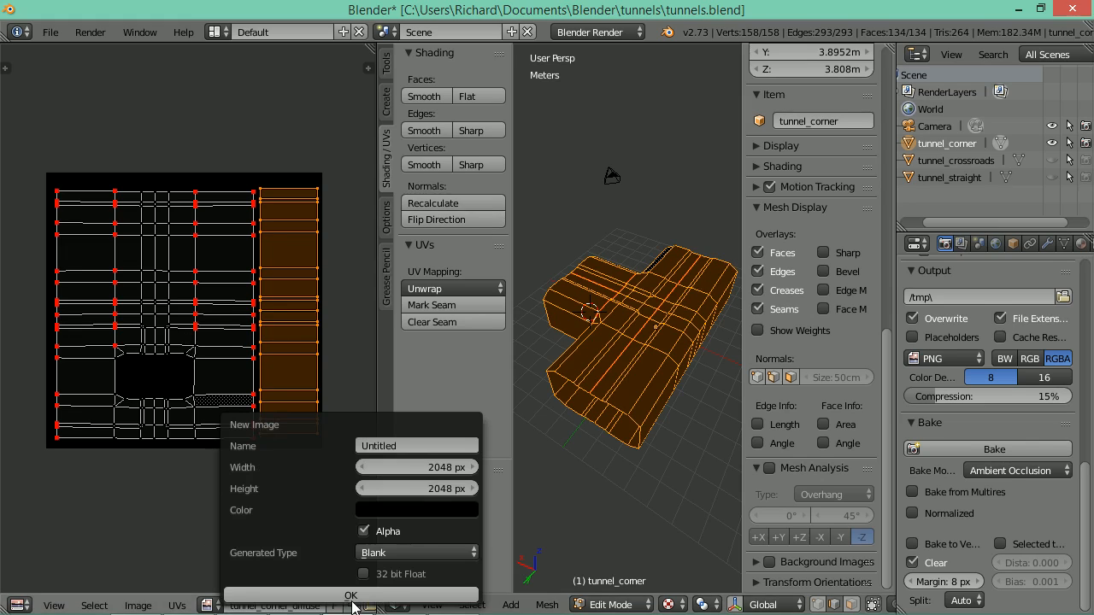
pyautogui.click(408, 446)
pyautogui.write('tunnel')
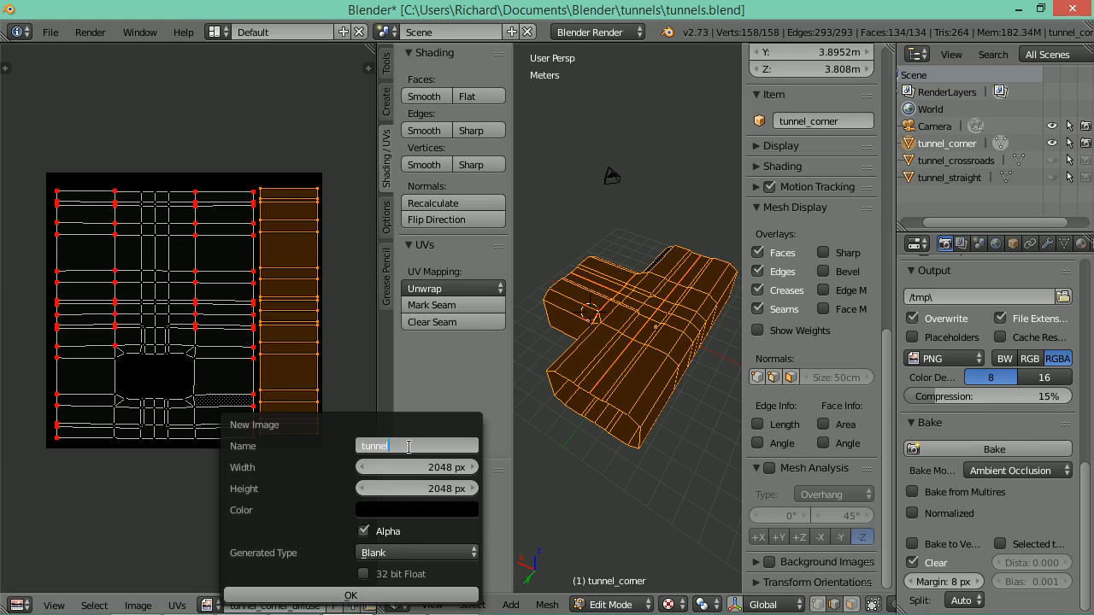
pyautogui.write('_corner_ao')
pyautogui.press('Return')
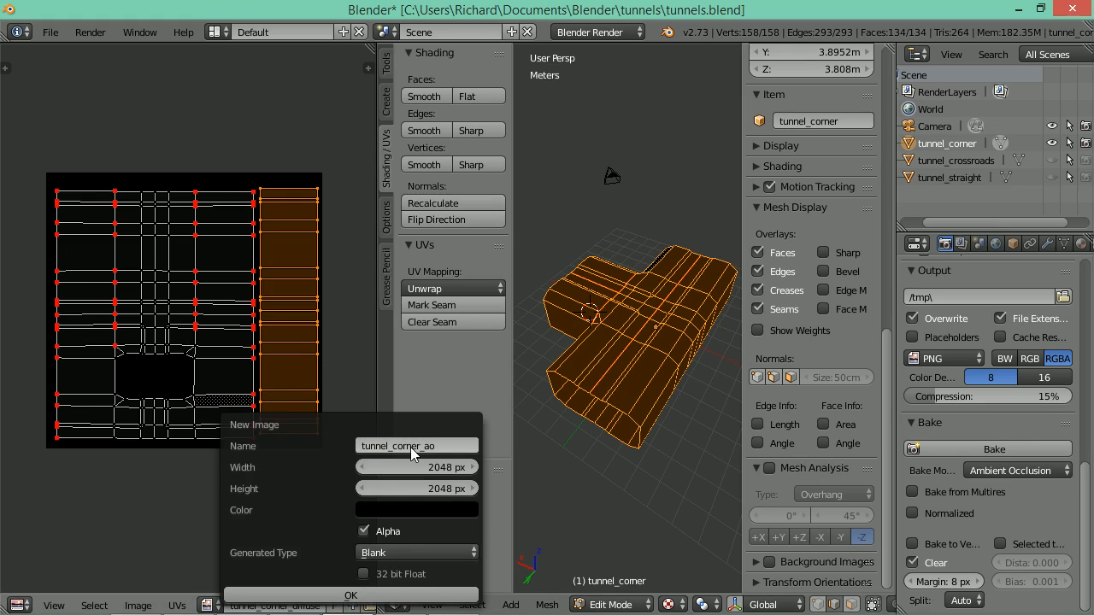
pyautogui.click(389, 595)
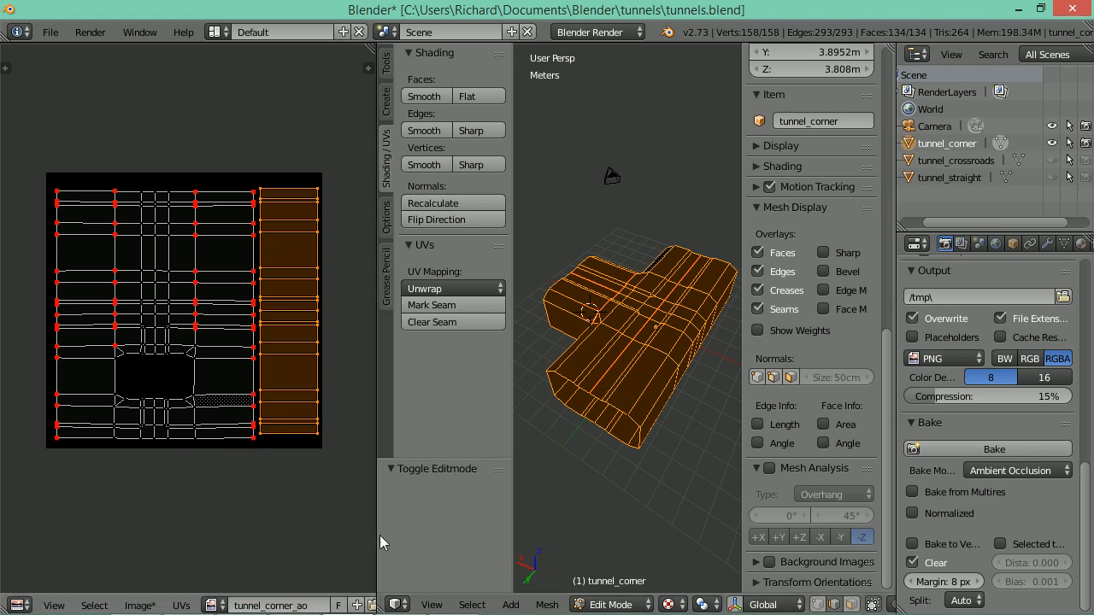
# Display the face normals on the tunnel_corner mesh, and bake its ambient occlusion into tunnel_corner_ao from Object Mode
pyautogui.press('Tab')
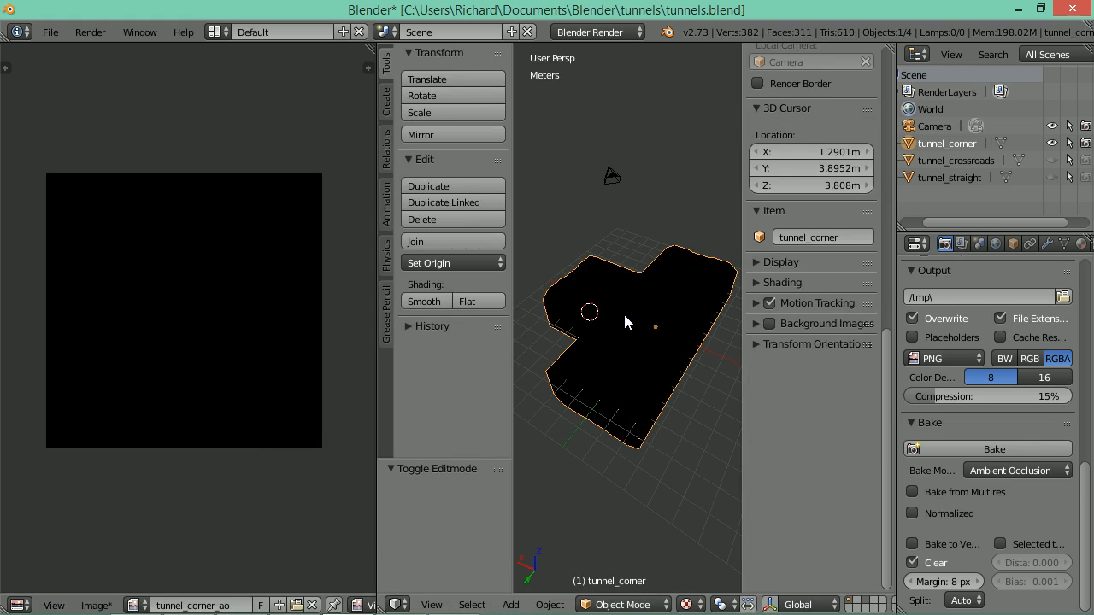
pyautogui.press('Tab')
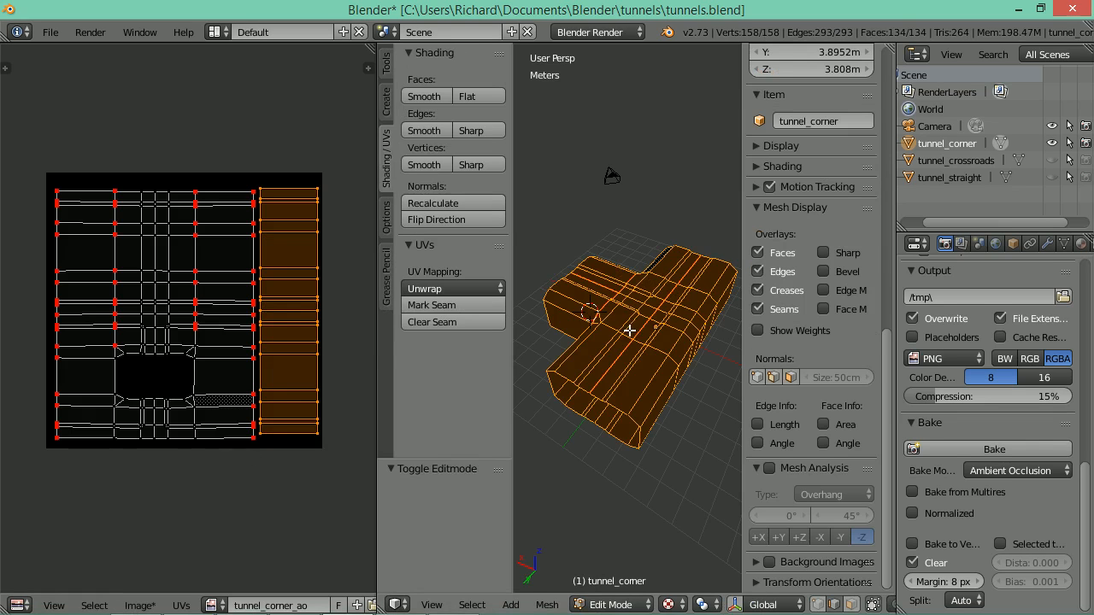
pyautogui.click(790, 377)
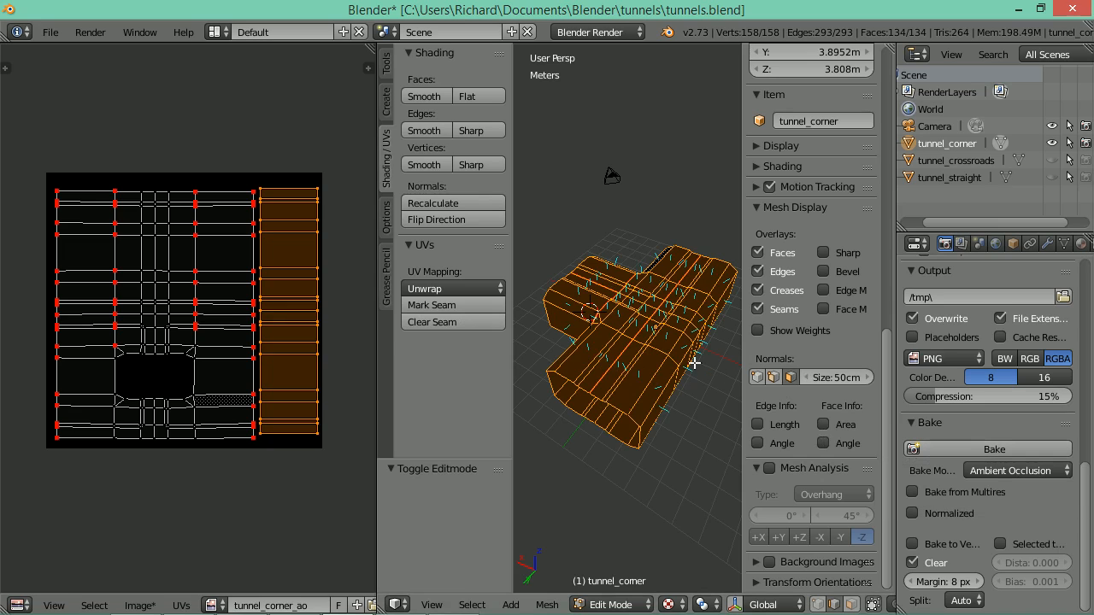
pyautogui.press('Tab')
pyautogui.click(978, 450)
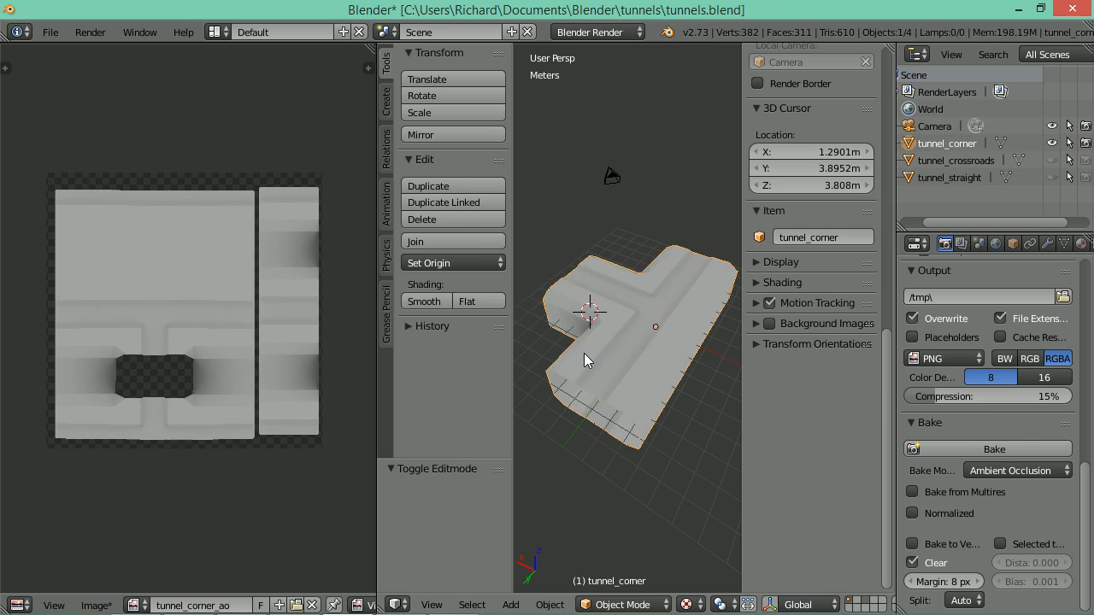
# Save the baked ambient occlusion image as tunnel_corner_ao.png in the tunnels folder
pyautogui.moveTo(678, 373); pyautogui.dragTo(623, 390)
pyautogui.scroll(3, 599, 347)
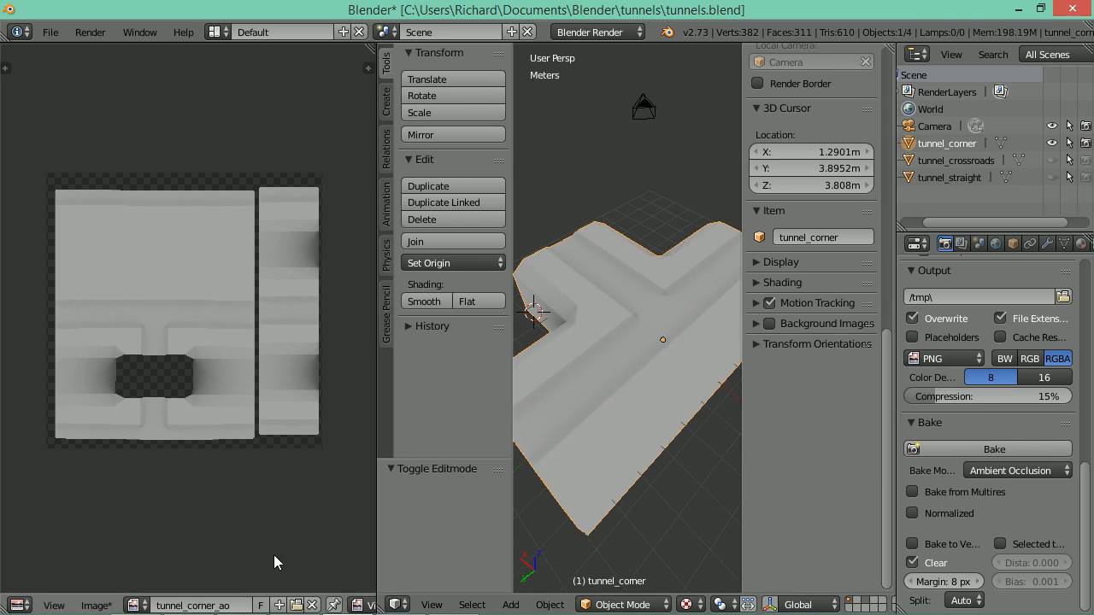
pyautogui.click(95, 605)
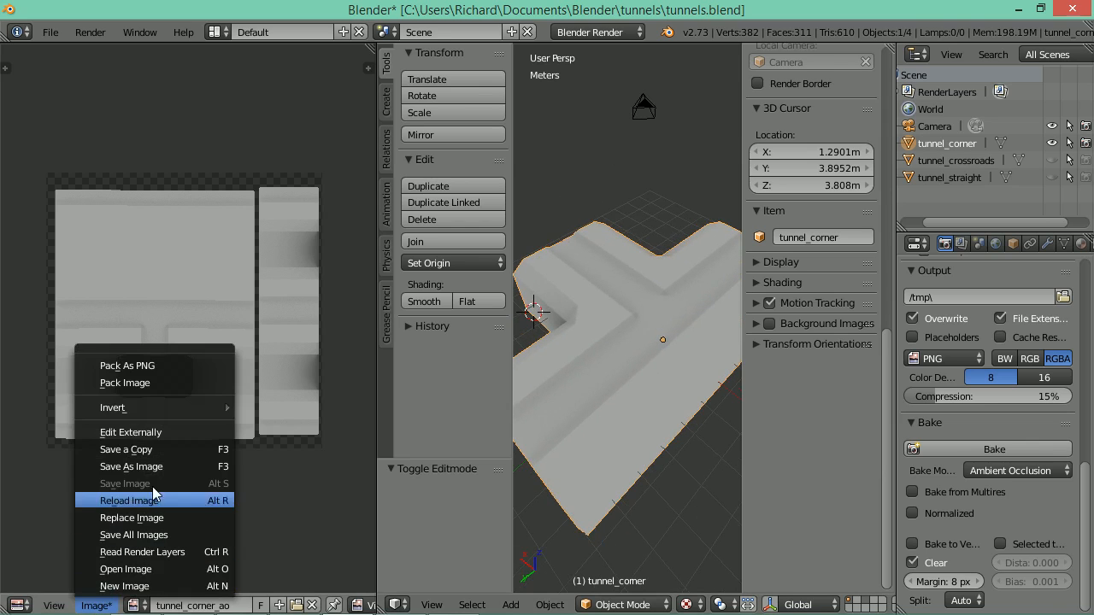
pyautogui.click(131, 467)
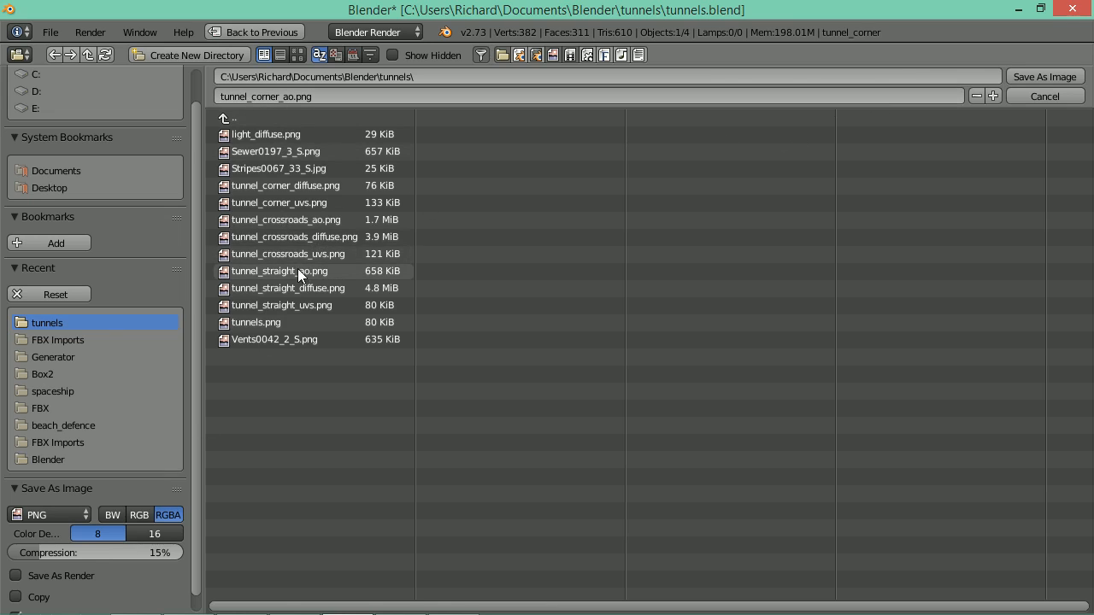
pyautogui.click(1052, 74)
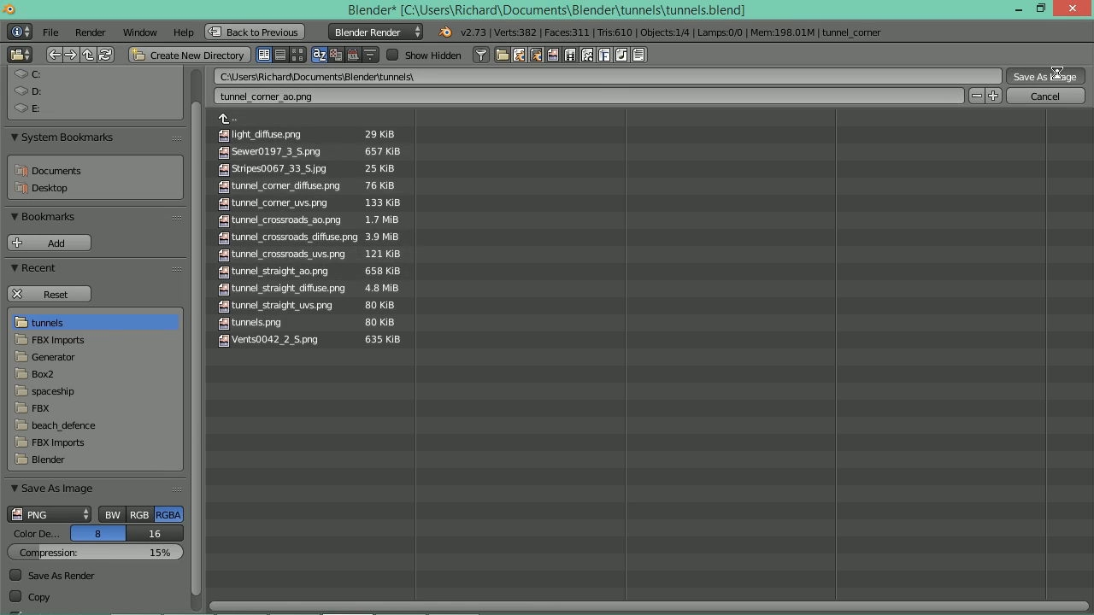
# Switch to GIMP and save the corner image as tunnel_corner_diffuse.xcf in the tunnels folder
pyautogui.hotkey('alt', 'Tab')
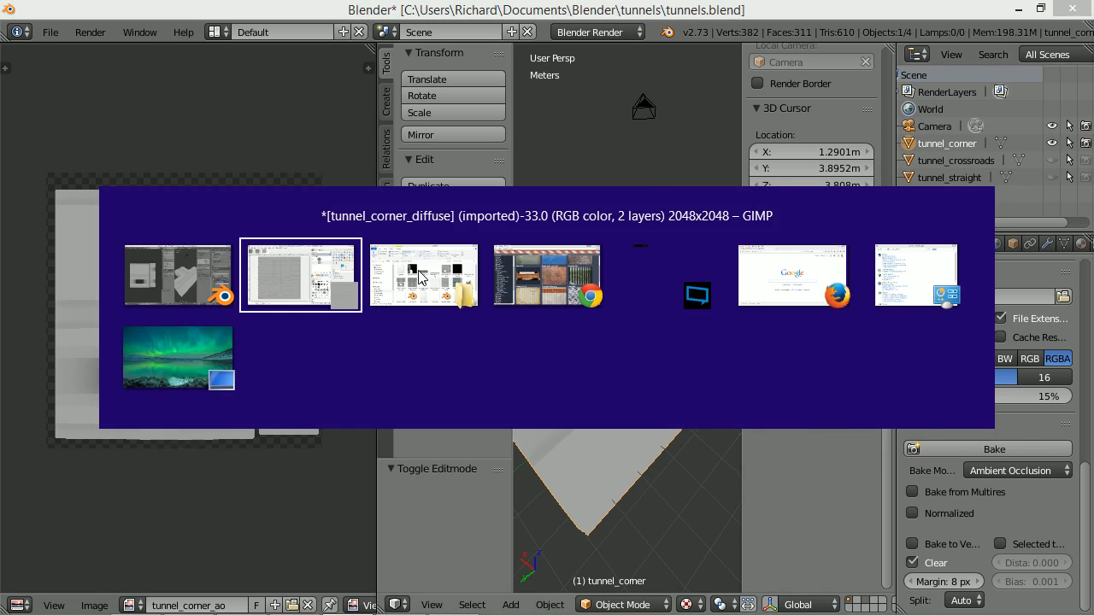
pyautogui.click(175, 65)
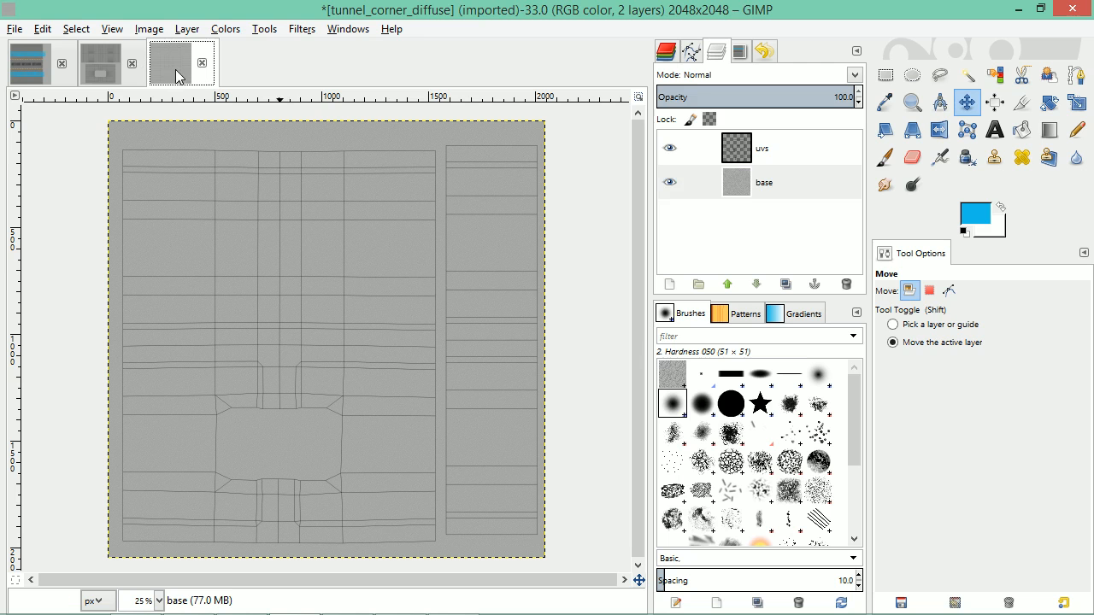
pyautogui.click(14, 30)
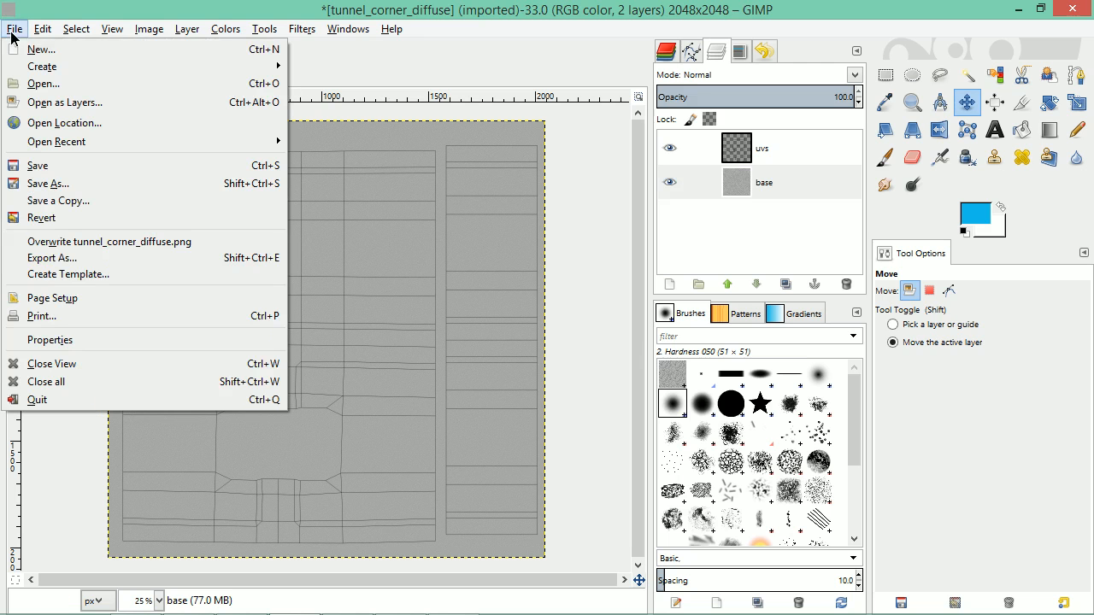
pyautogui.click(83, 167)
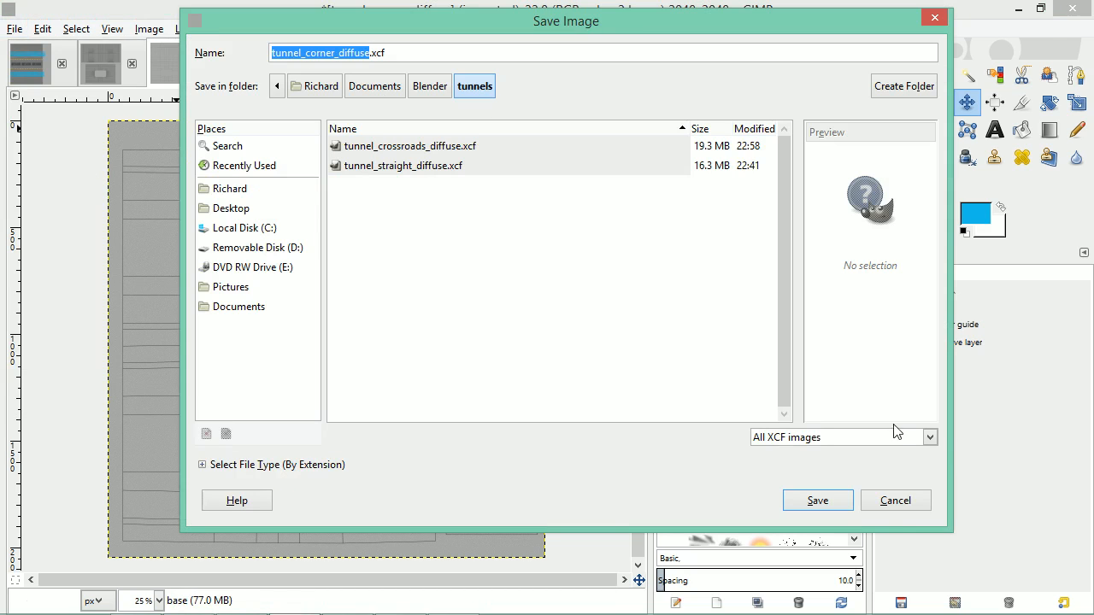
pyautogui.click(817, 501)
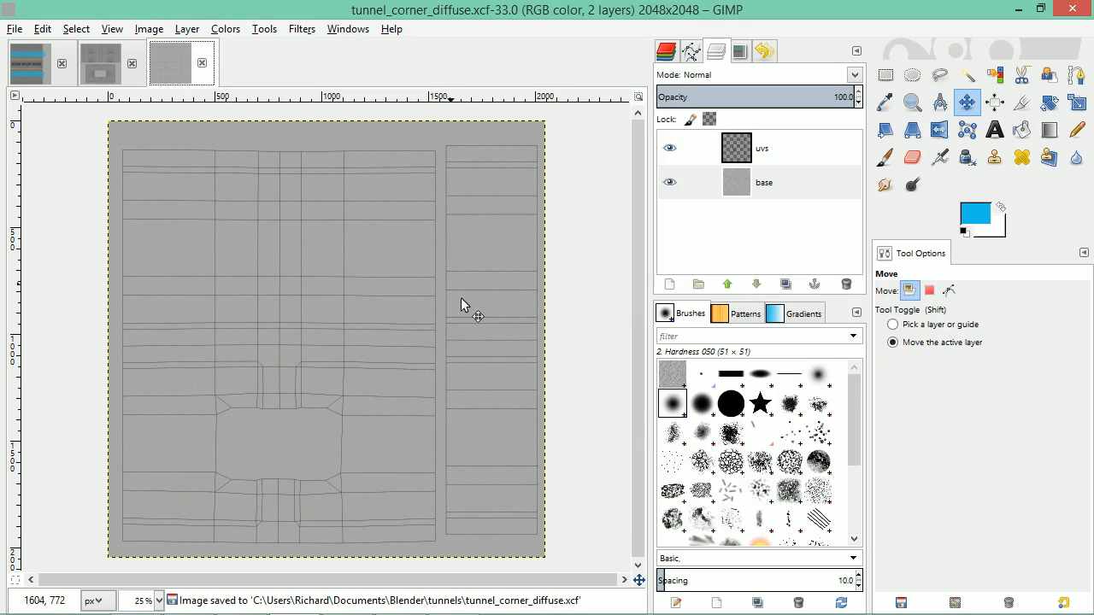
# Add tunnel_corner_ao.png from the tunnels folder as a layer in the corner image and rename it ao
pyautogui.hotkey('alt', 'Tab')
pyautogui.click(423, 274)
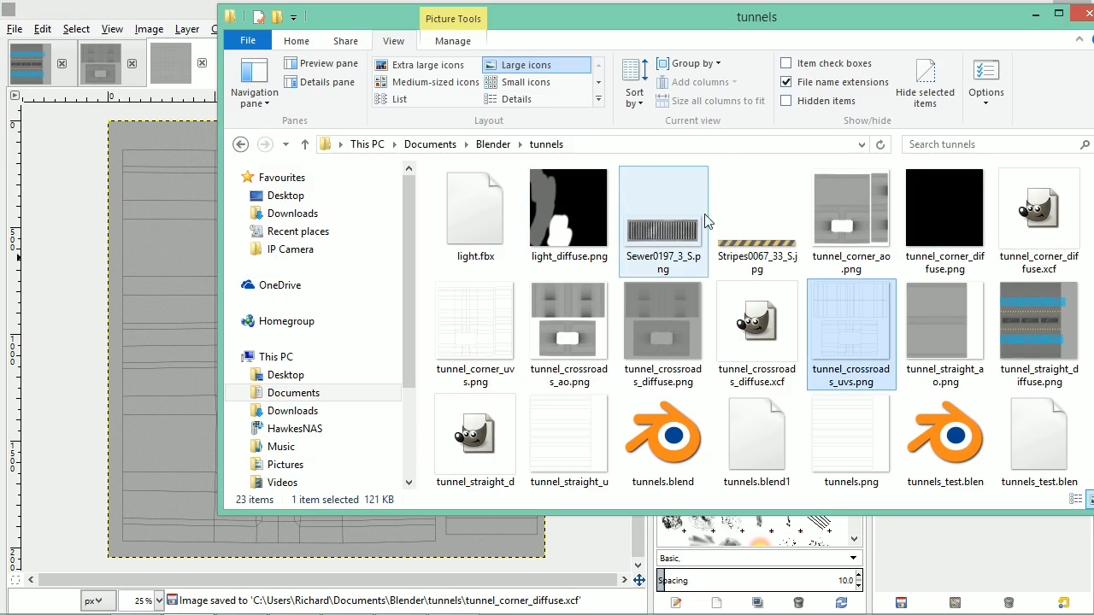
pyautogui.click(853, 206)
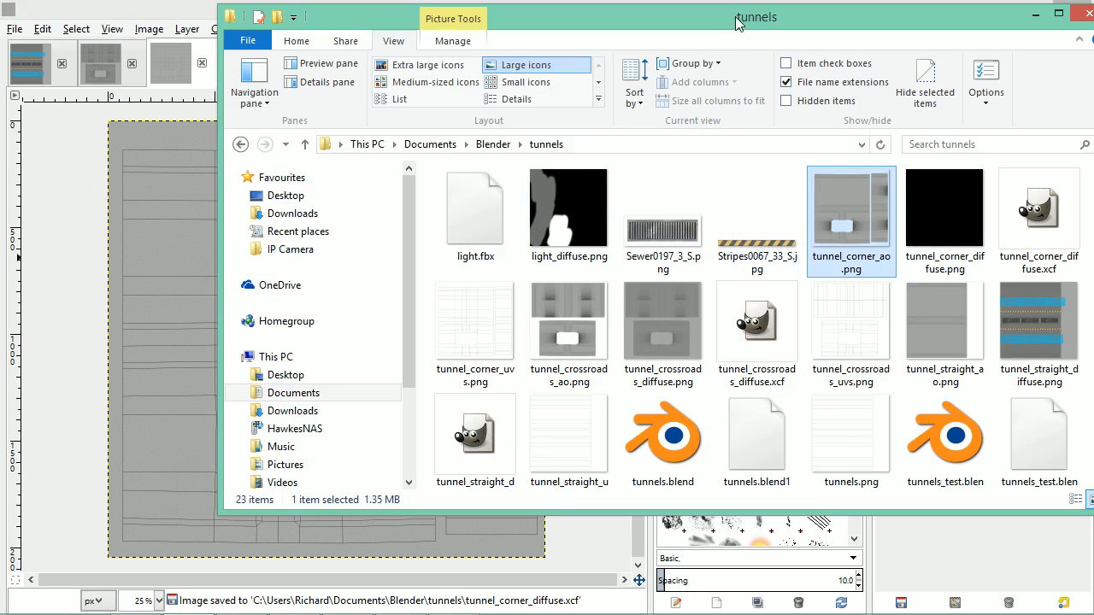
pyautogui.moveTo(740, 19); pyautogui.dragTo(883, 21)
pyautogui.moveTo(999, 216); pyautogui.dragTo(264, 319)
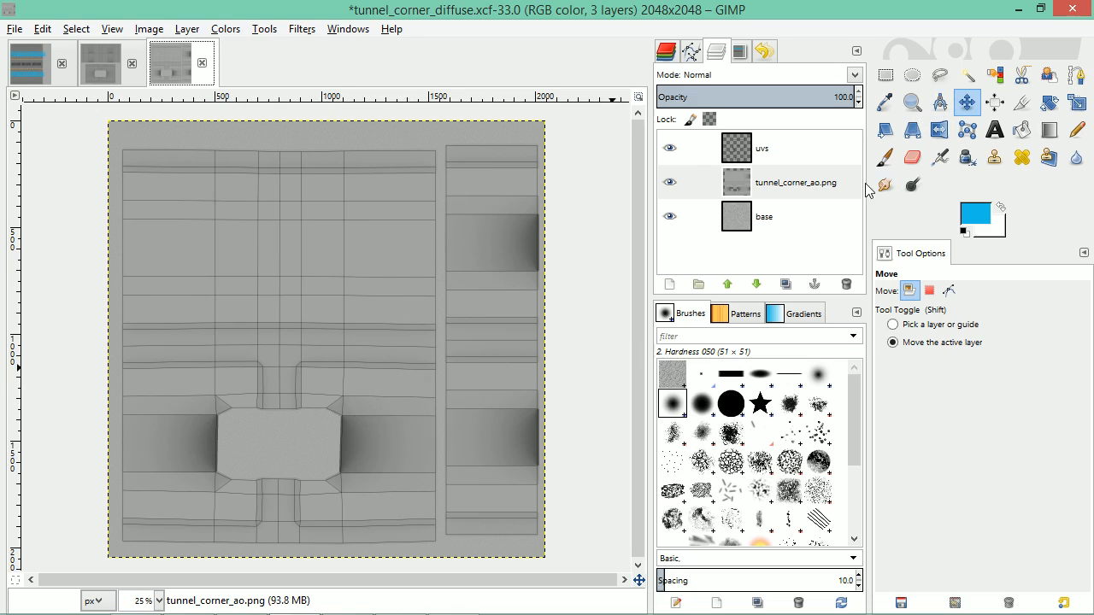
pyautogui.doubleClick(795, 182)
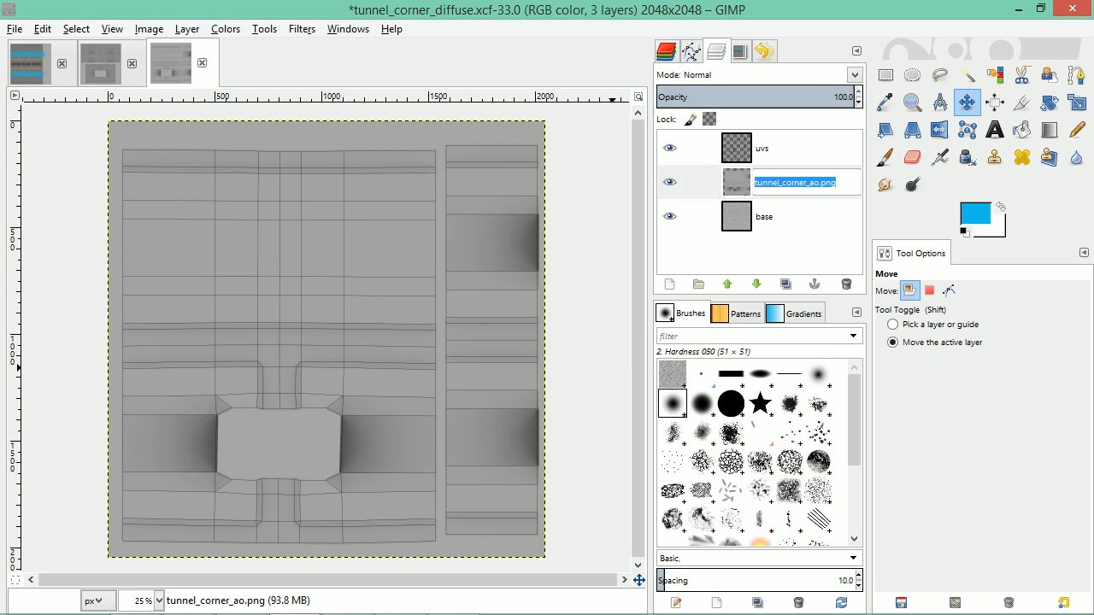
pyautogui.write('ao')
pyautogui.press('Return')
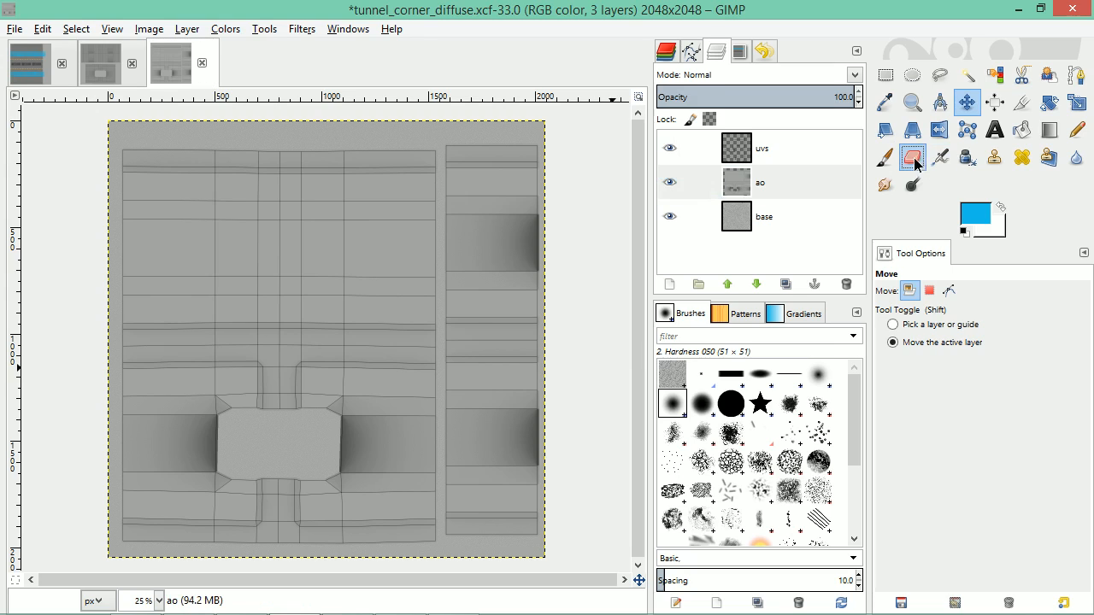
# Erase the dark shading beside the central opening and on the narrow strip of the ao layer, using the Hardness 100 brush with jitter off
pyautogui.click(912, 158)
pyautogui.click(731, 403)
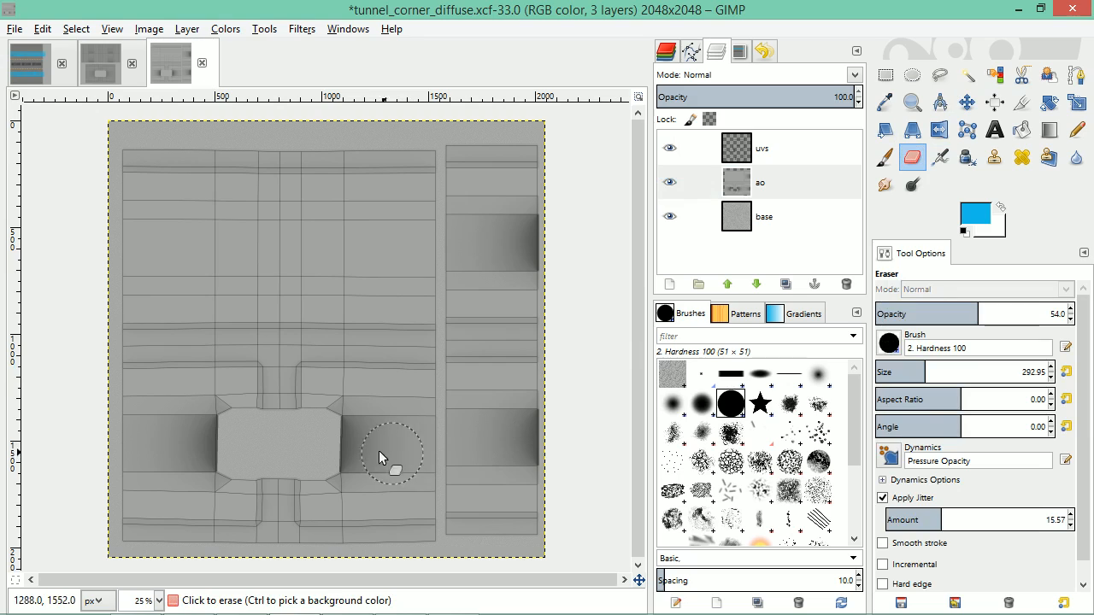
pyautogui.moveTo(379, 450)
pyautogui.mouseDown()
pyautogui.moveTo(357, 466)
pyautogui.moveTo(354, 428)
pyautogui.mouseUp()
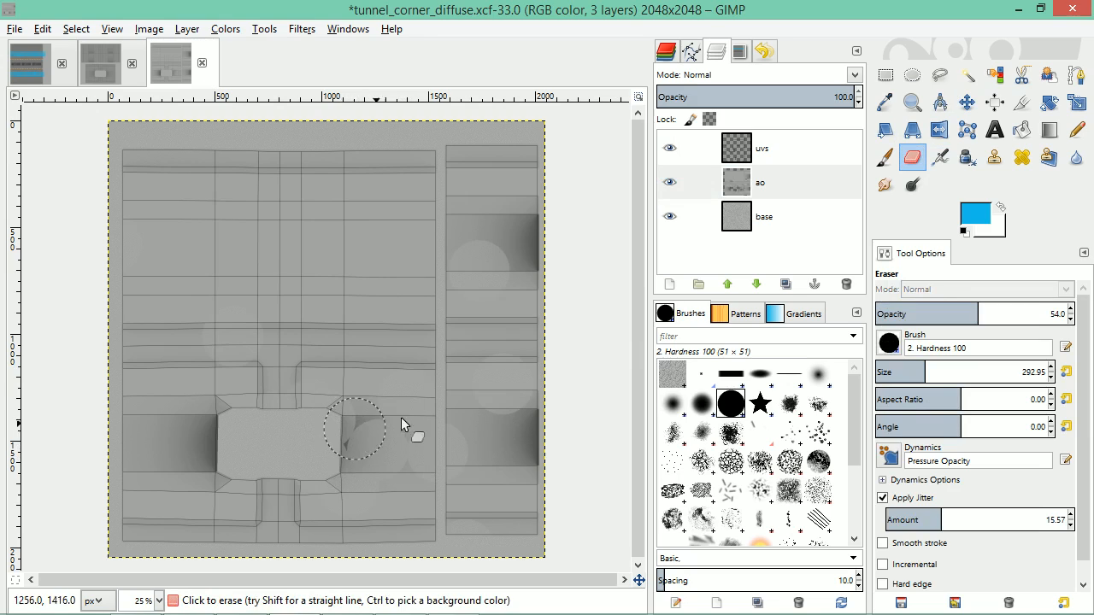
pyautogui.click(882, 497)
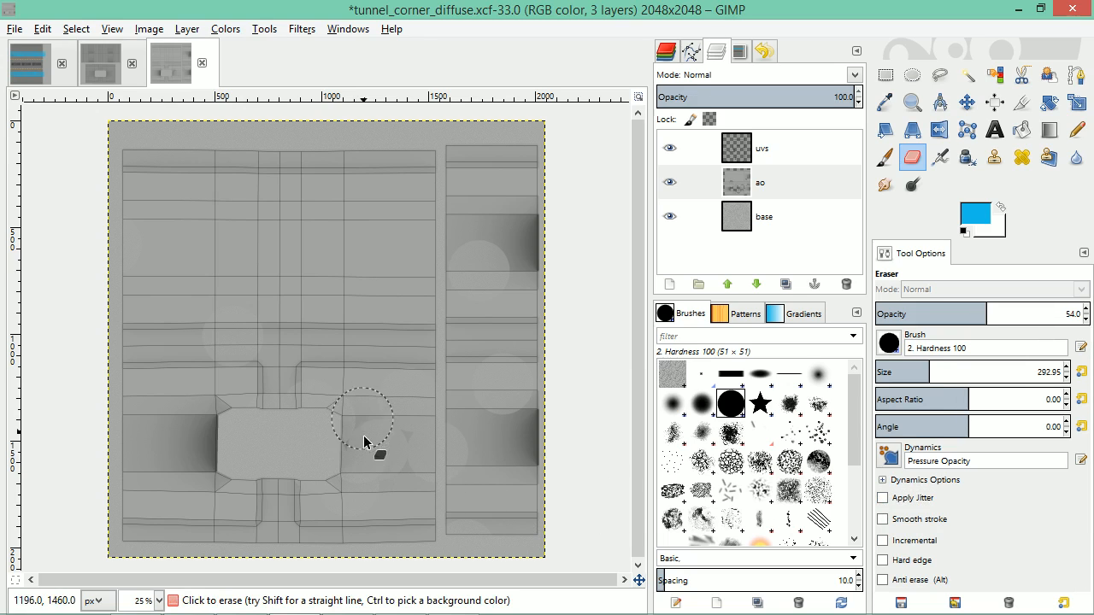
pyautogui.moveTo(364, 442)
pyautogui.mouseDown()
pyautogui.moveTo(427, 431)
pyautogui.moveTo(355, 435)
pyautogui.moveTo(363, 423)
pyautogui.moveTo(475, 425)
pyautogui.moveTo(505, 433)
pyautogui.moveTo(503, 472)
pyautogui.mouseUp()
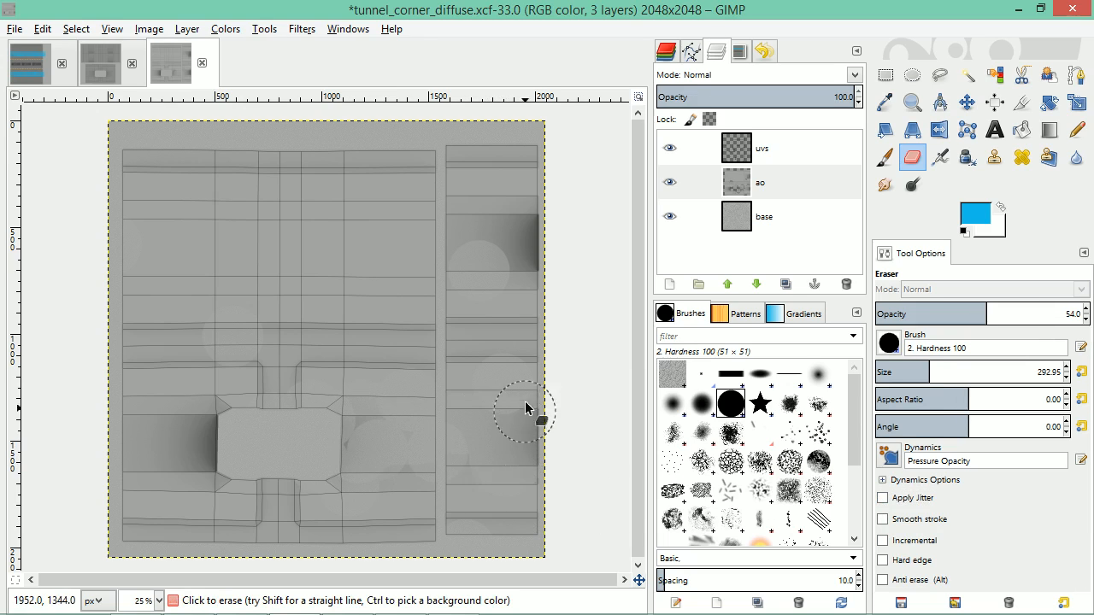
pyautogui.hotkey('ctrl', 'z')
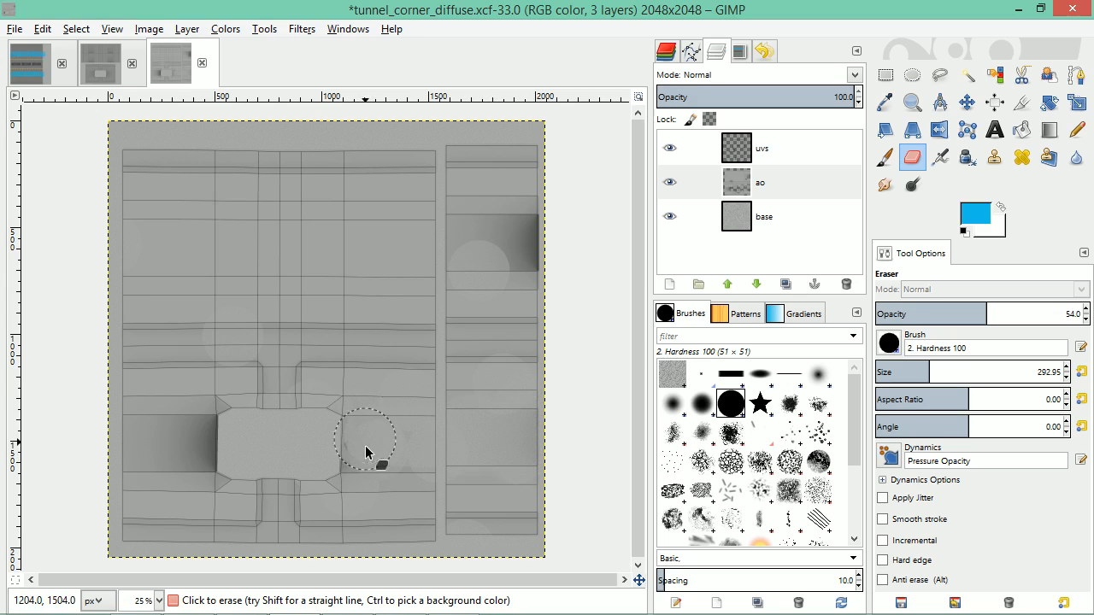
pyautogui.moveTo(343, 444)
pyautogui.mouseDown()
pyautogui.moveTo(394, 464)
pyautogui.moveTo(441, 468)
pyautogui.mouseUp()
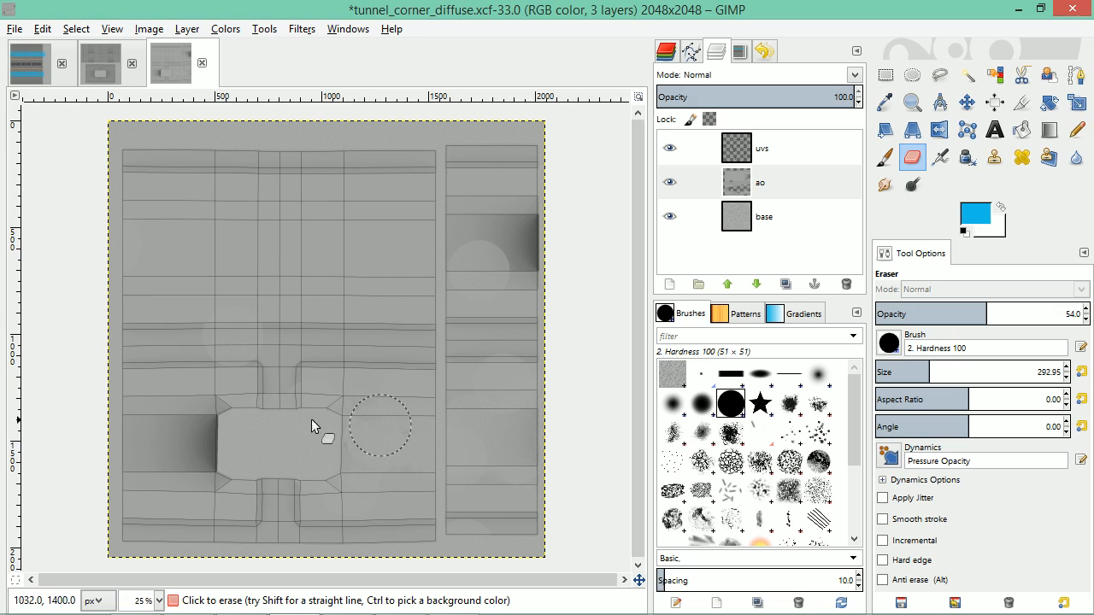
pyautogui.moveTo(189, 417)
pyautogui.mouseDown()
pyautogui.moveTo(219, 438)
pyautogui.moveTo(210, 464)
pyautogui.mouseUp()
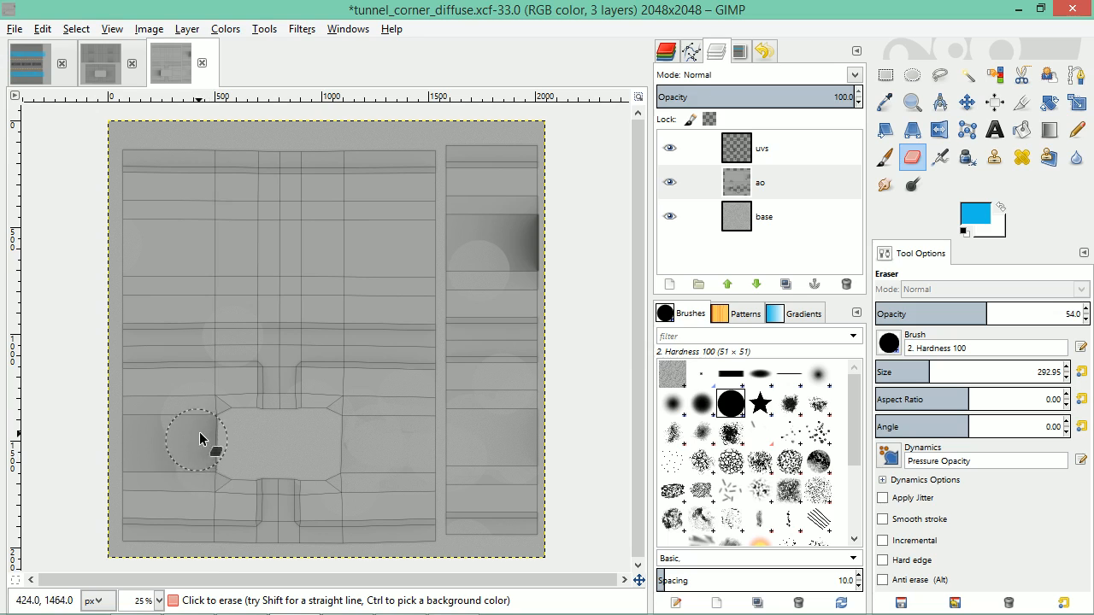
pyautogui.moveTo(193, 415)
pyautogui.mouseDown()
pyautogui.moveTo(214, 456)
pyautogui.moveTo(206, 475)
pyautogui.moveTo(208, 431)
pyautogui.moveTo(154, 444)
pyautogui.mouseUp()
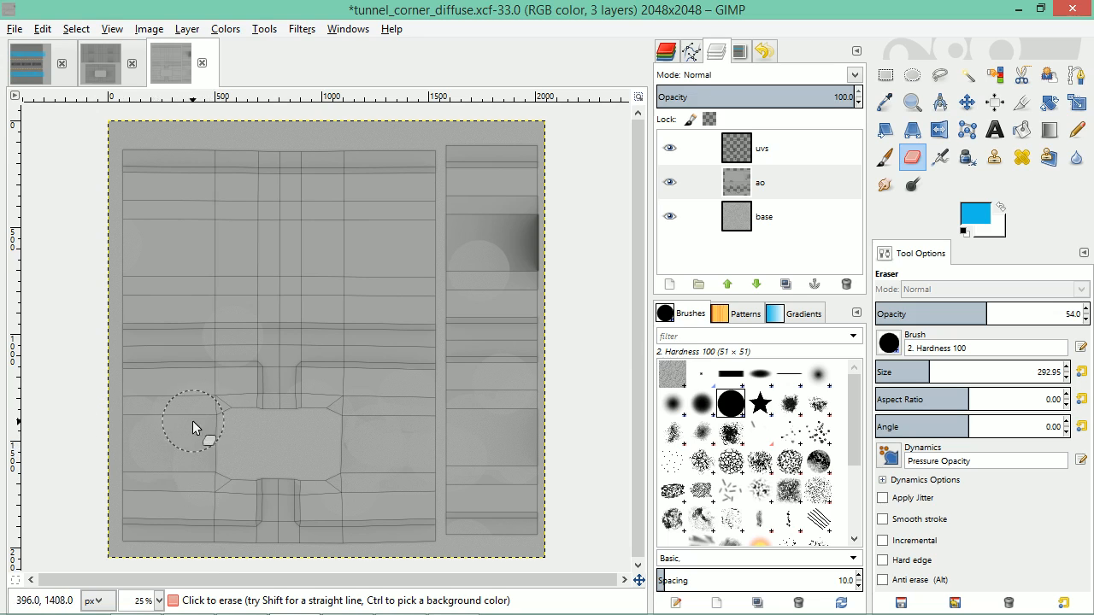
pyautogui.moveTo(445, 232); pyautogui.dragTo(530, 226)
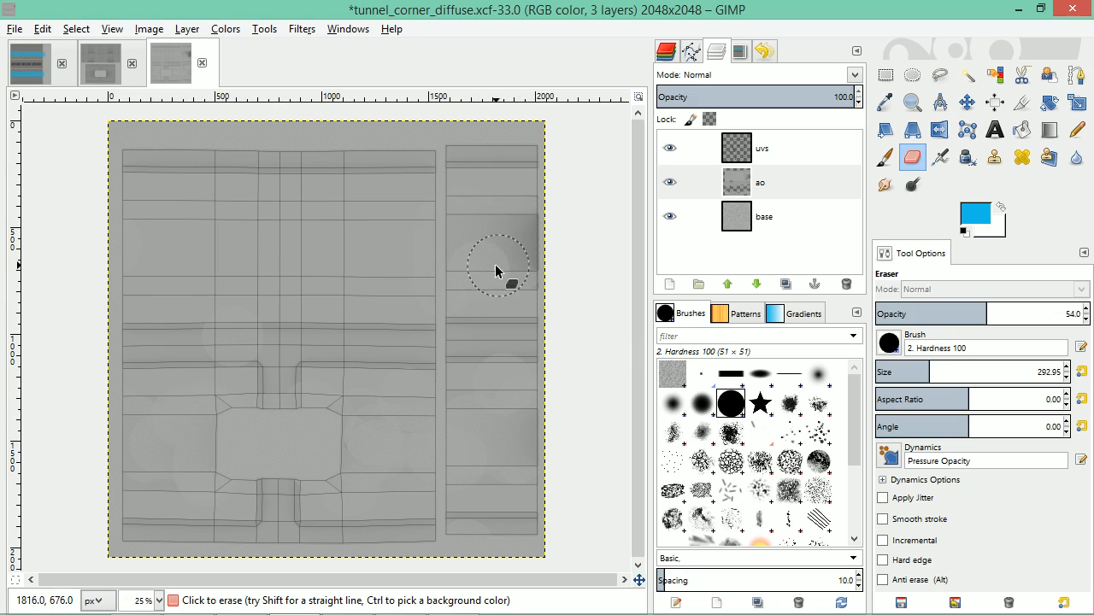
pyautogui.moveTo(541, 266)
pyautogui.mouseDown()
pyautogui.moveTo(550, 235)
pyautogui.moveTo(507, 255)
pyautogui.moveTo(543, 270)
pyautogui.mouseUp()
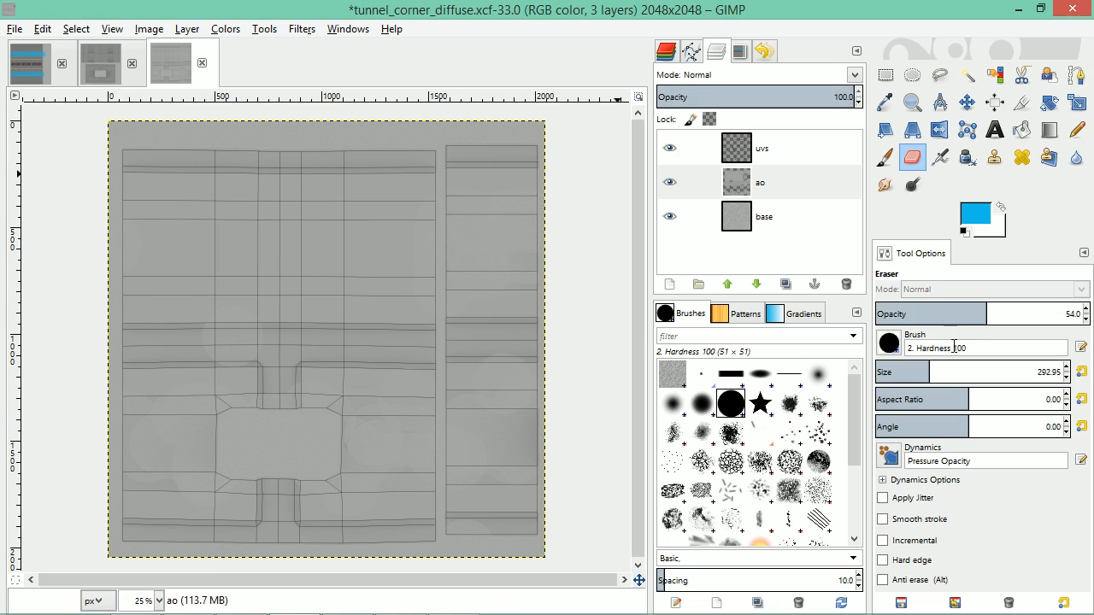
# Set the eraser's size to 178.90 and its opacity to 91.3
pyautogui.moveTo(926, 376); pyautogui.dragTo(1036, 372)
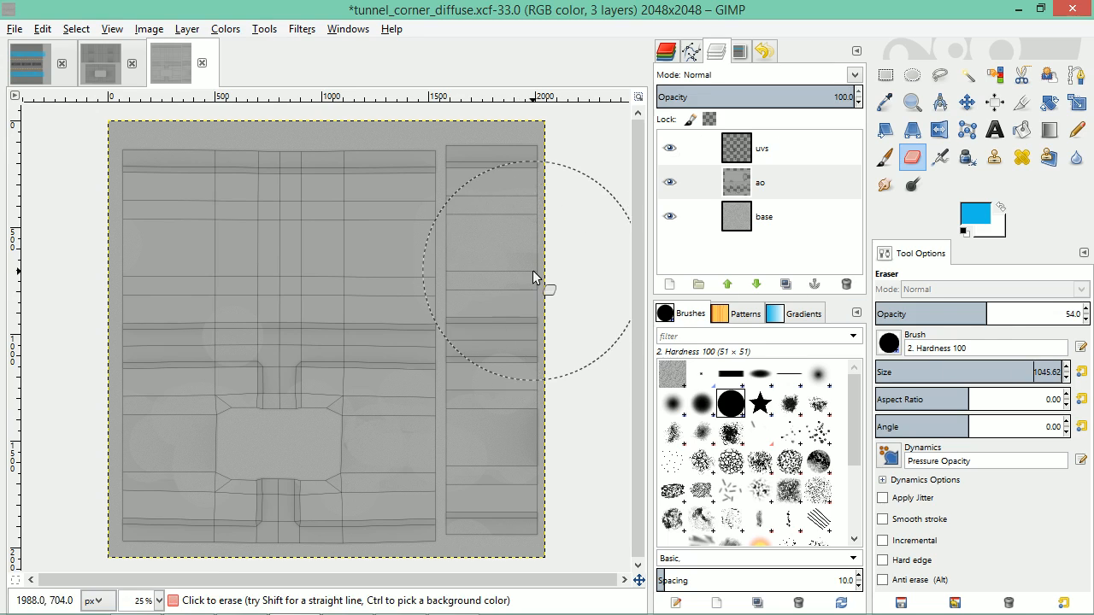
pyautogui.click(1036, 372)
pyautogui.press('BackSpace')
pyautogui.write('10')
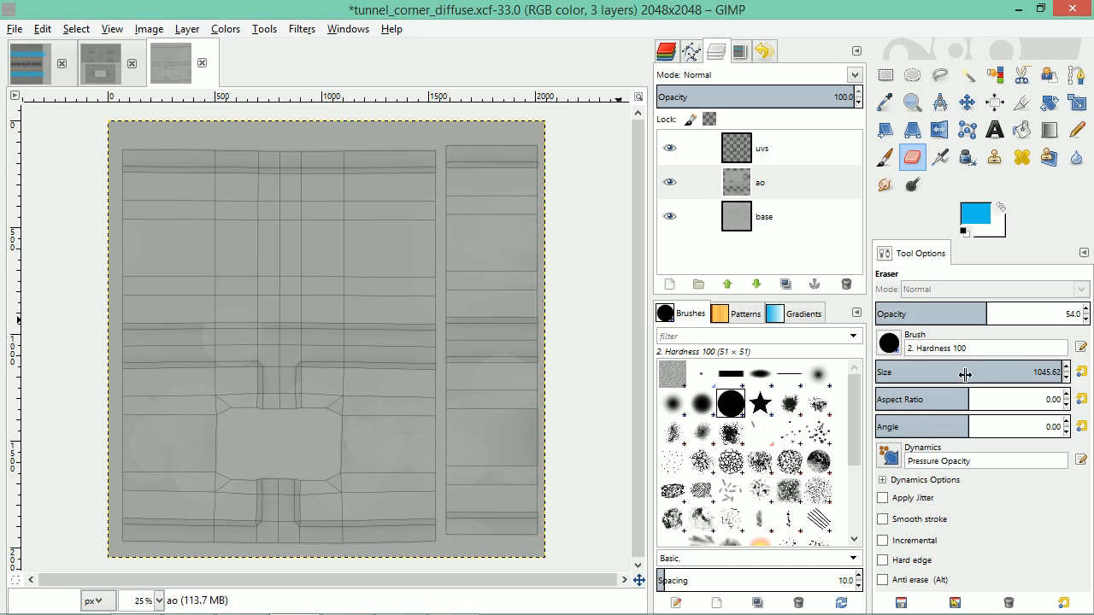
pyautogui.press('Return')
pyautogui.moveTo(1017, 373); pyautogui.dragTo(908, 373)
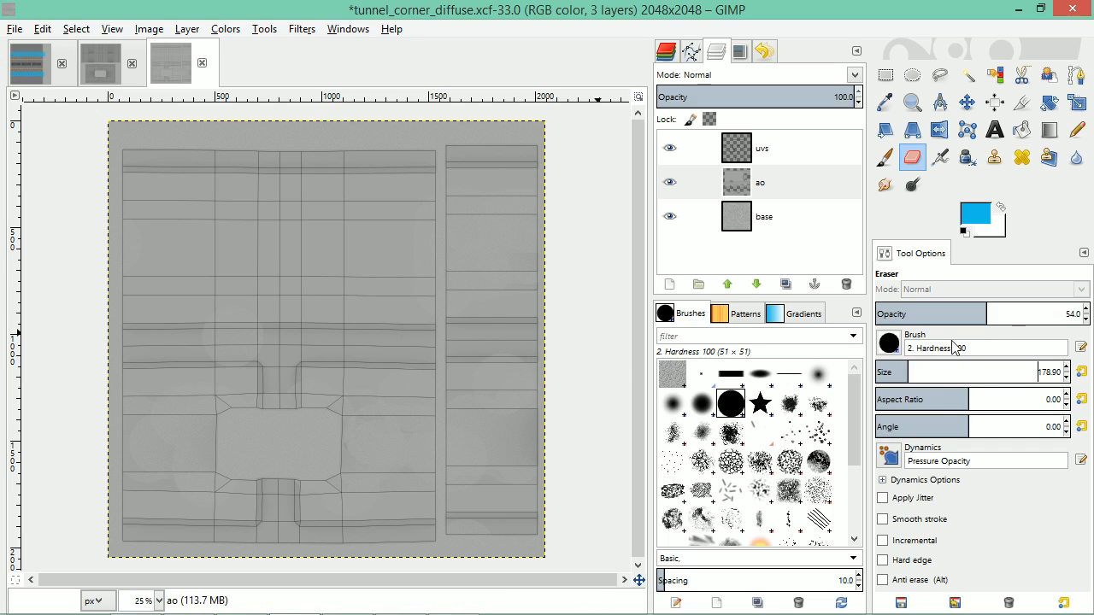
pyautogui.moveTo(988, 319); pyautogui.dragTo(1068, 314)
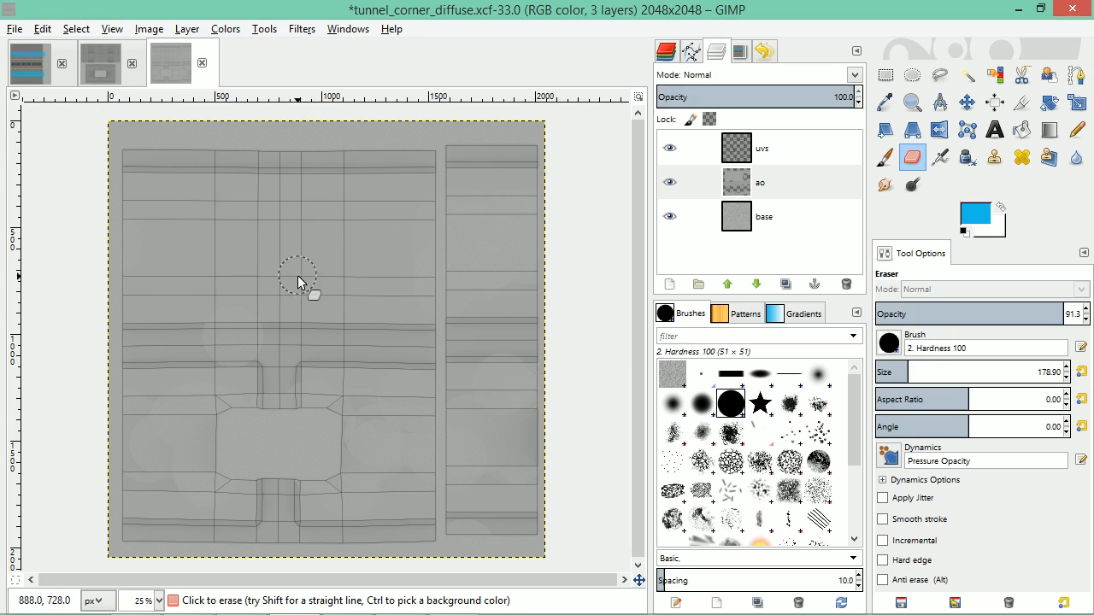
# Delete the erased ao layer and add a fresh copy of tunnel_corner_ao.png from the tunnels folder as a layer
pyautogui.click(764, 185)
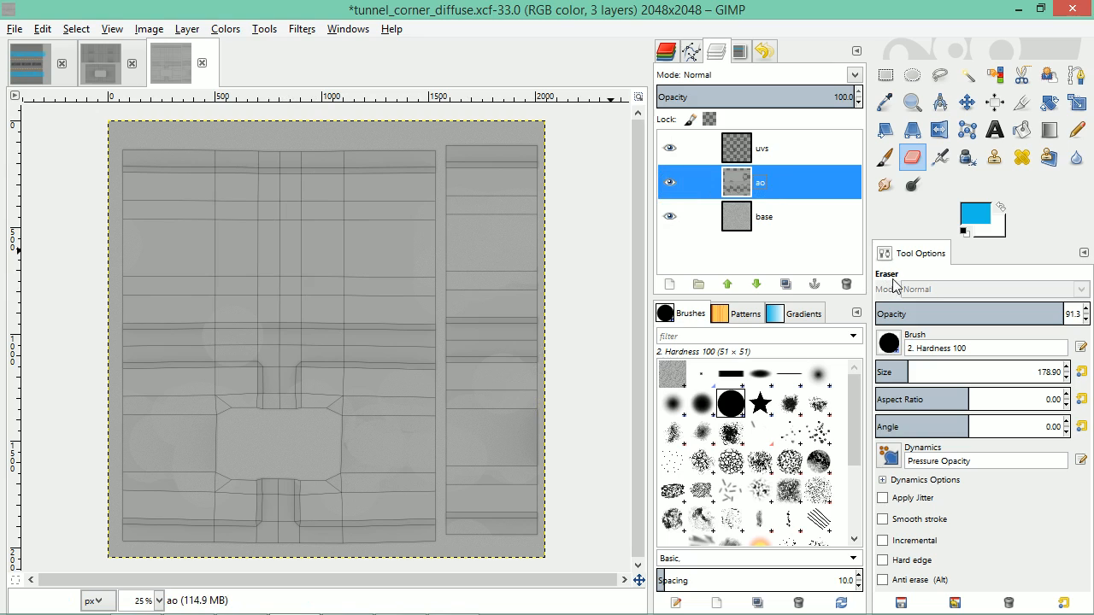
pyautogui.click(846, 283)
pyautogui.hotkey('alt', 'Tab')
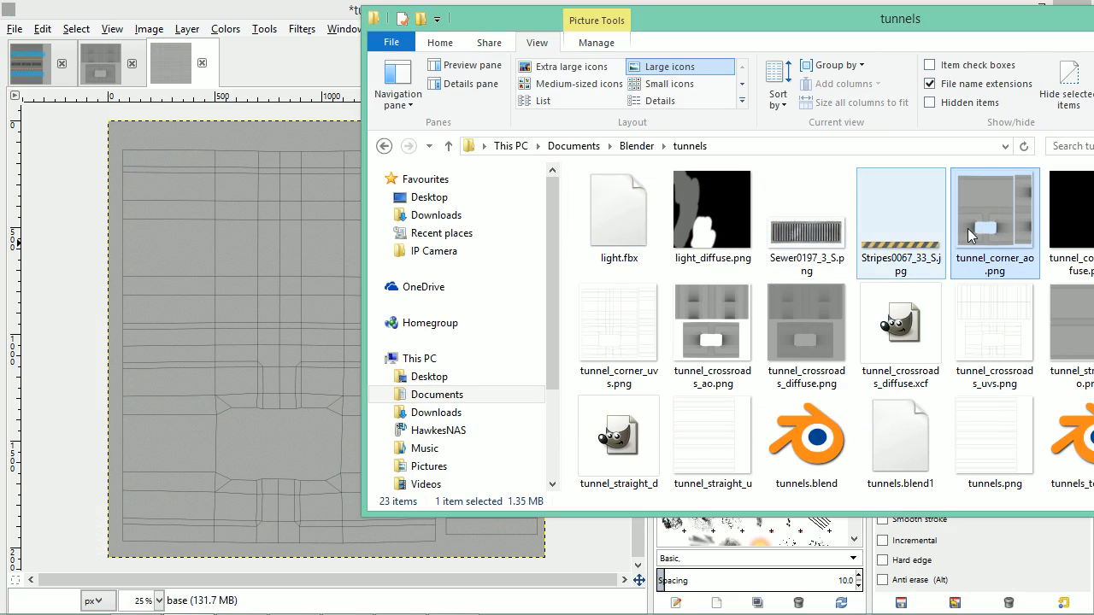
pyautogui.moveTo(967, 228); pyautogui.dragTo(313, 300)
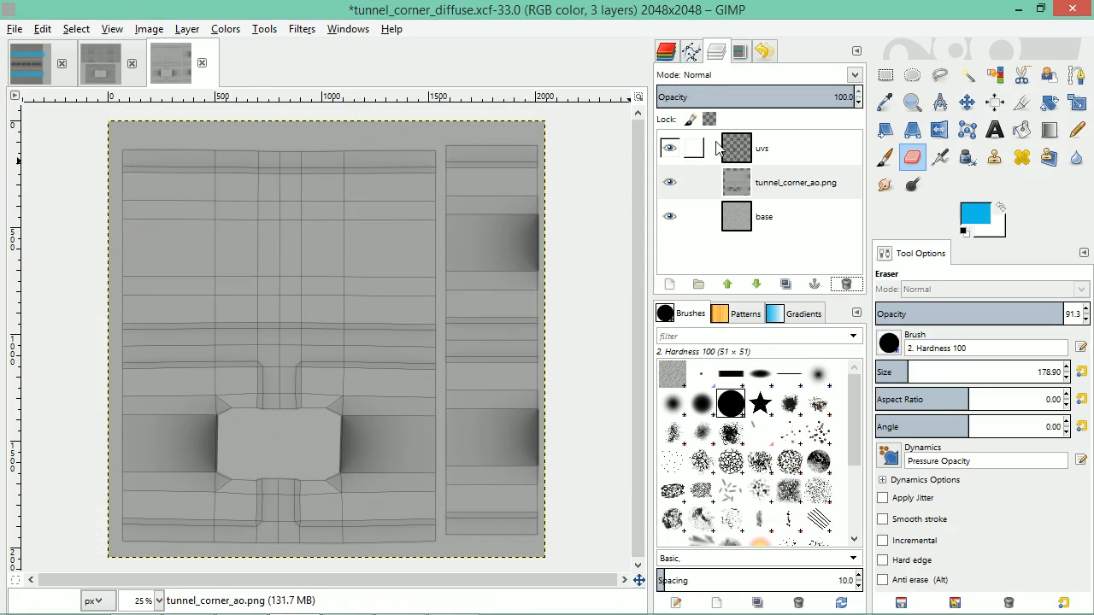
# Set the tunnel_corner_ao.png layer's mode to Multiply, and undo a trial eraser stroke across the narrow strip's upper shading
pyautogui.click(816, 182)
pyautogui.click(854, 75)
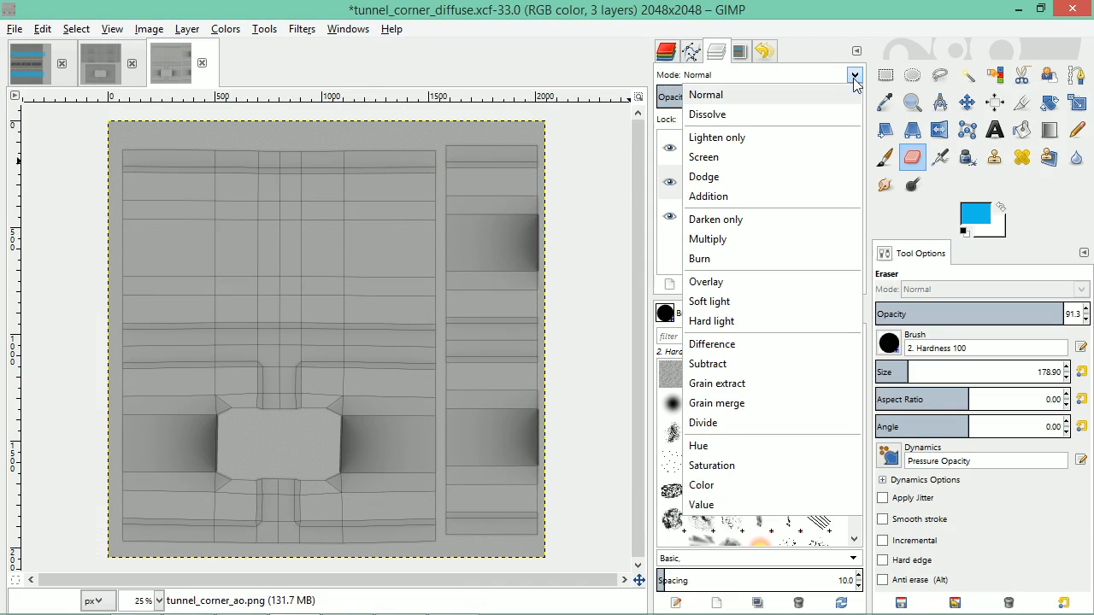
pyautogui.click(715, 241)
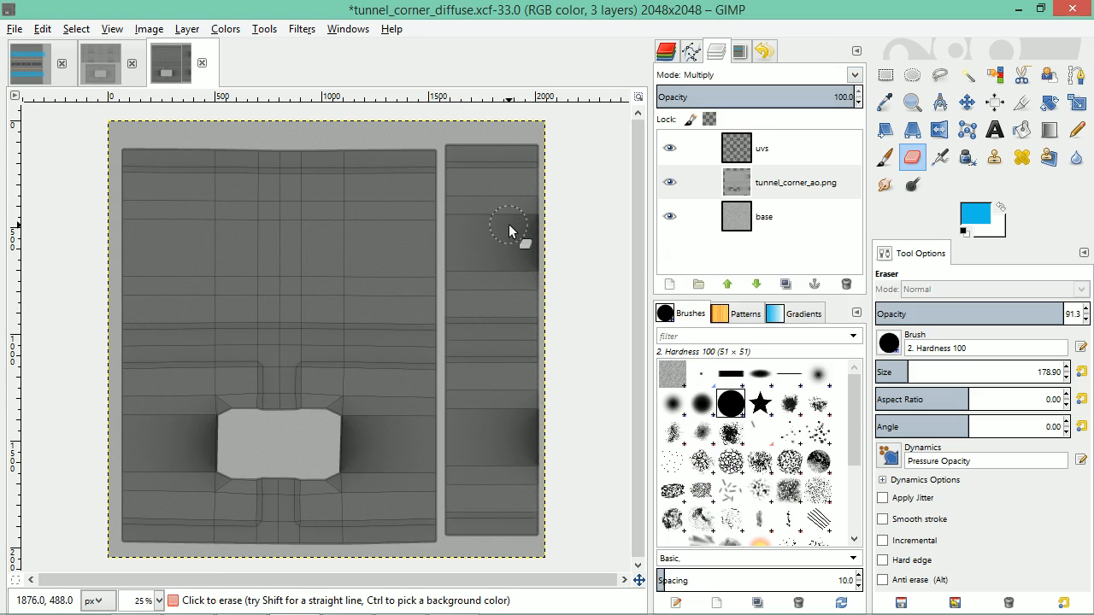
pyautogui.moveTo(438, 231); pyautogui.dragTo(545, 225)
pyautogui.hotkey('ctrl', 'z')
# Hide the uvs layer and export the image as tunnel_corner_diffuse.png into the tunnels folder, overwriting the existing file
pyautogui.click(669, 149)
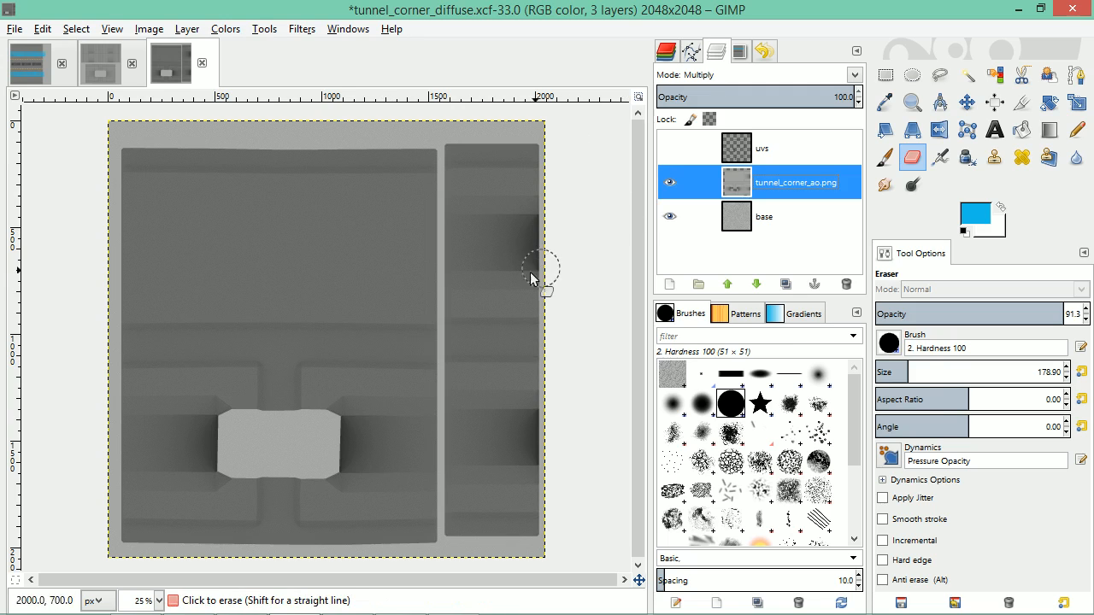
pyautogui.hotkey('ctrl', 'shift', 'e')
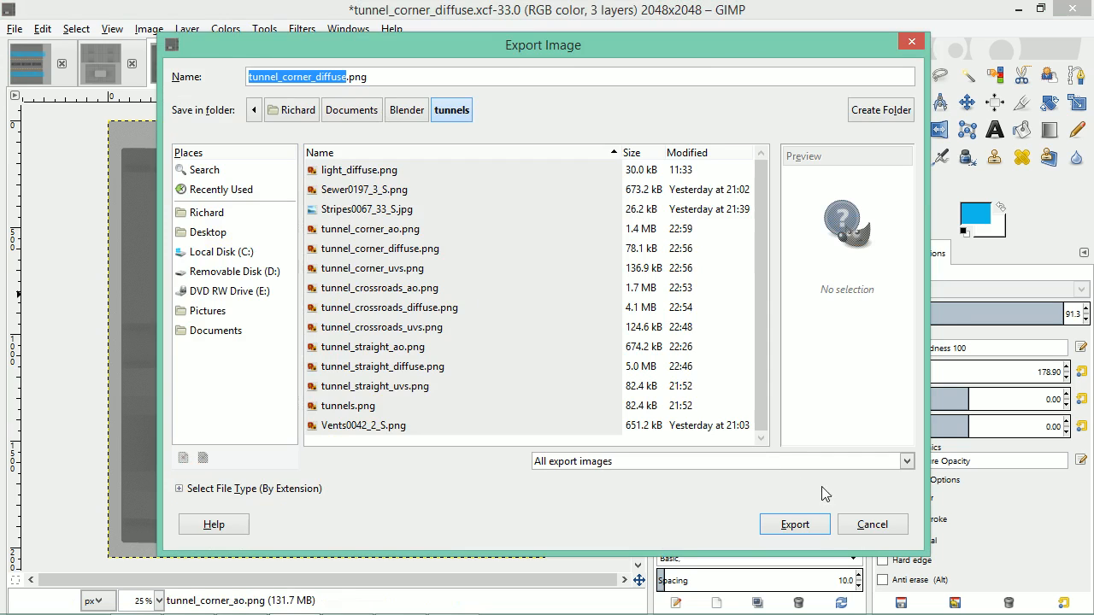
pyautogui.click(794, 524)
pyautogui.click(591, 372)
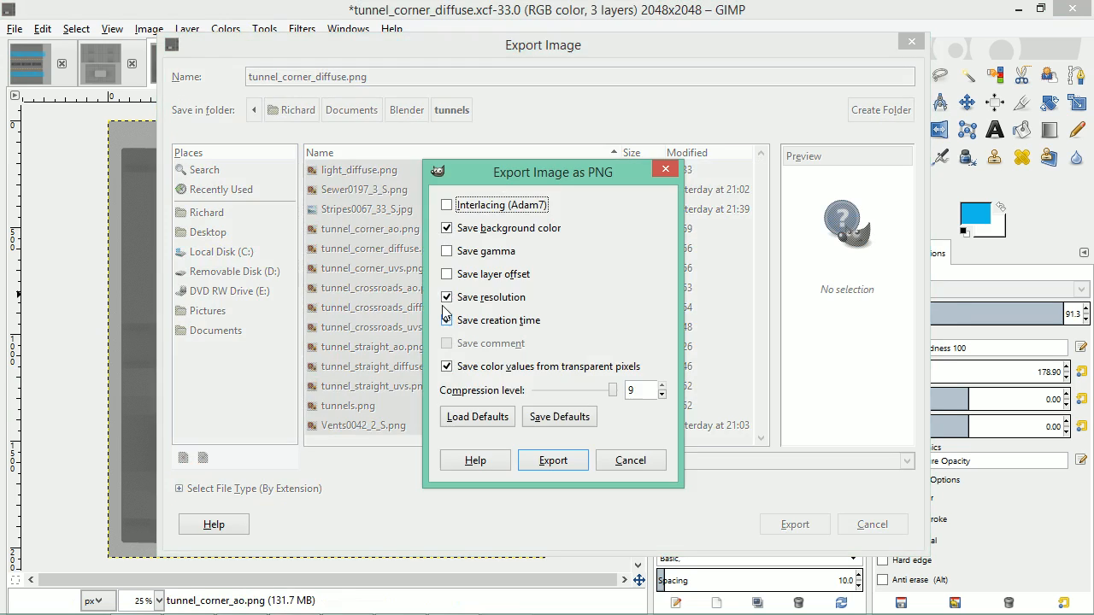
pyautogui.click(555, 462)
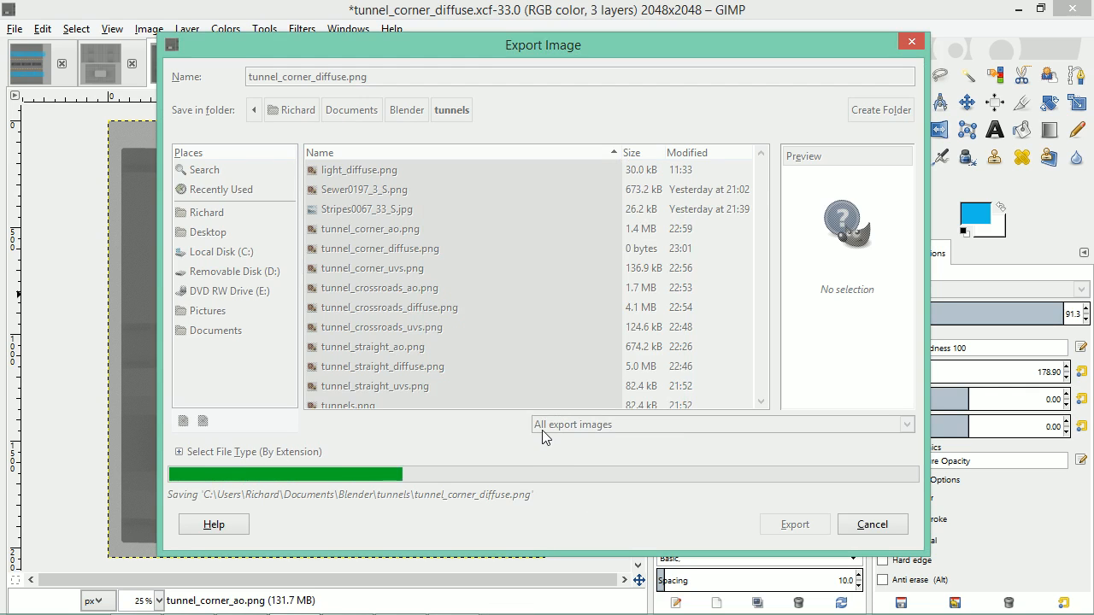
# Switch to Blender and assign the tunnel_corner_diffuse image to the tunnel_corner mesh's UVs, ending in Object Mode
pyautogui.hotkey('alt', 'Tab')
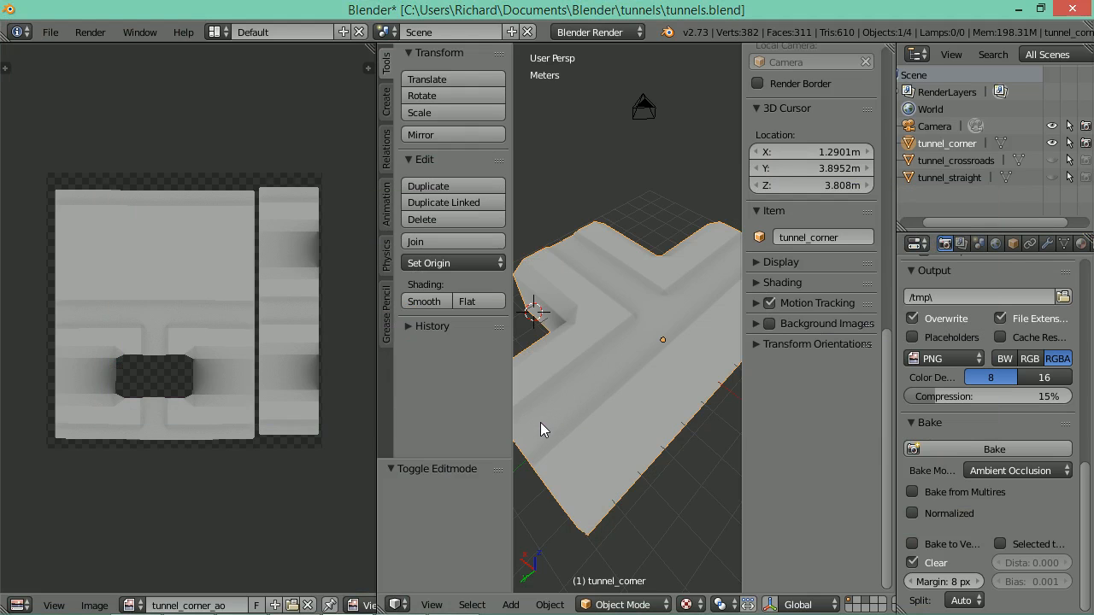
pyautogui.press('Tab')
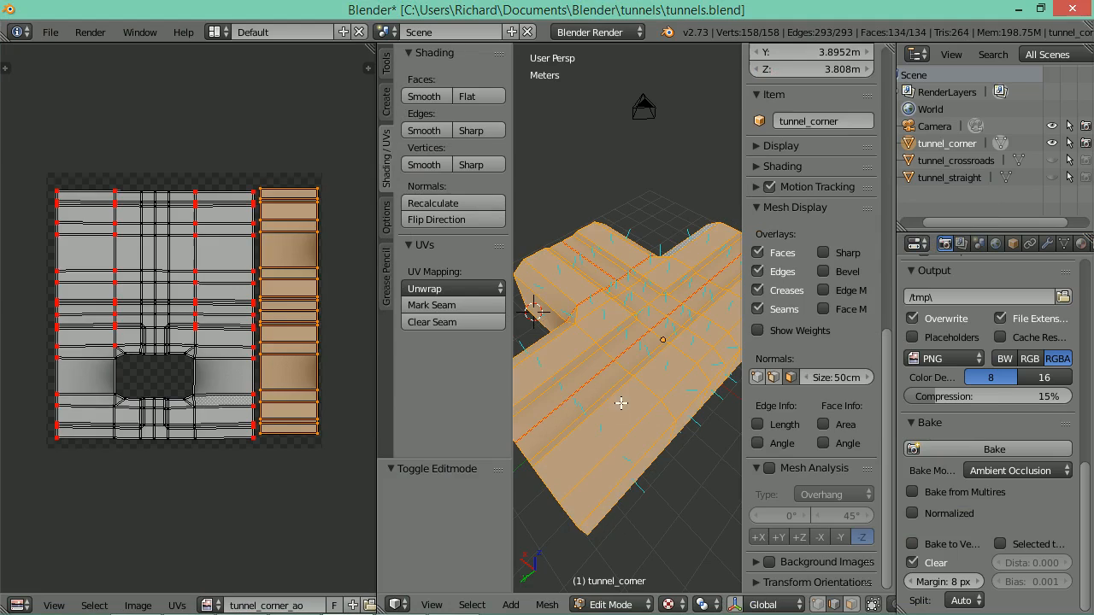
pyautogui.click(206, 605)
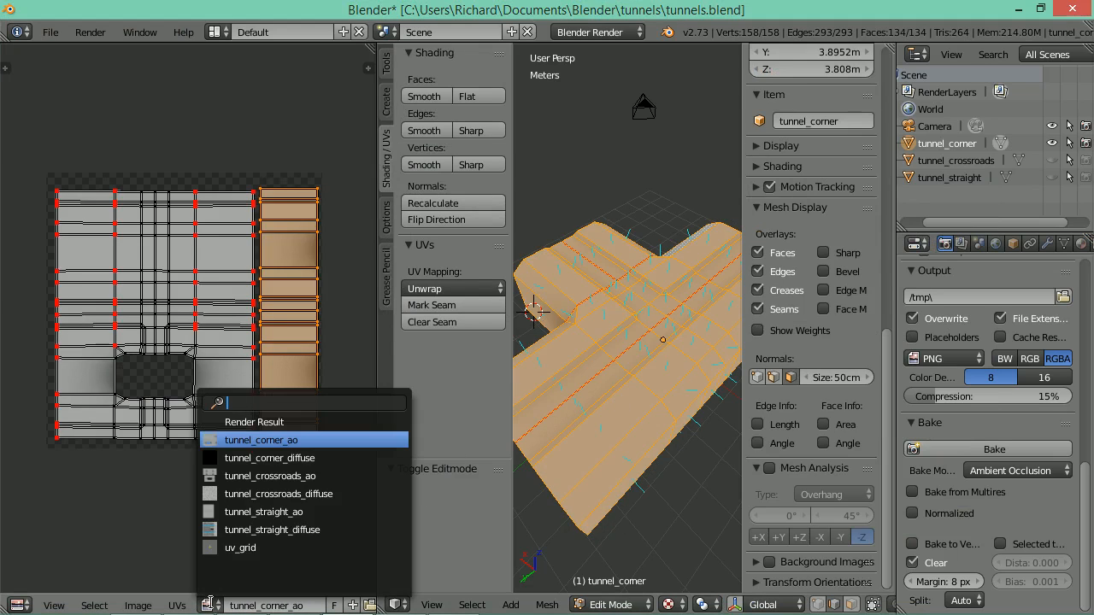
pyautogui.click(306, 458)
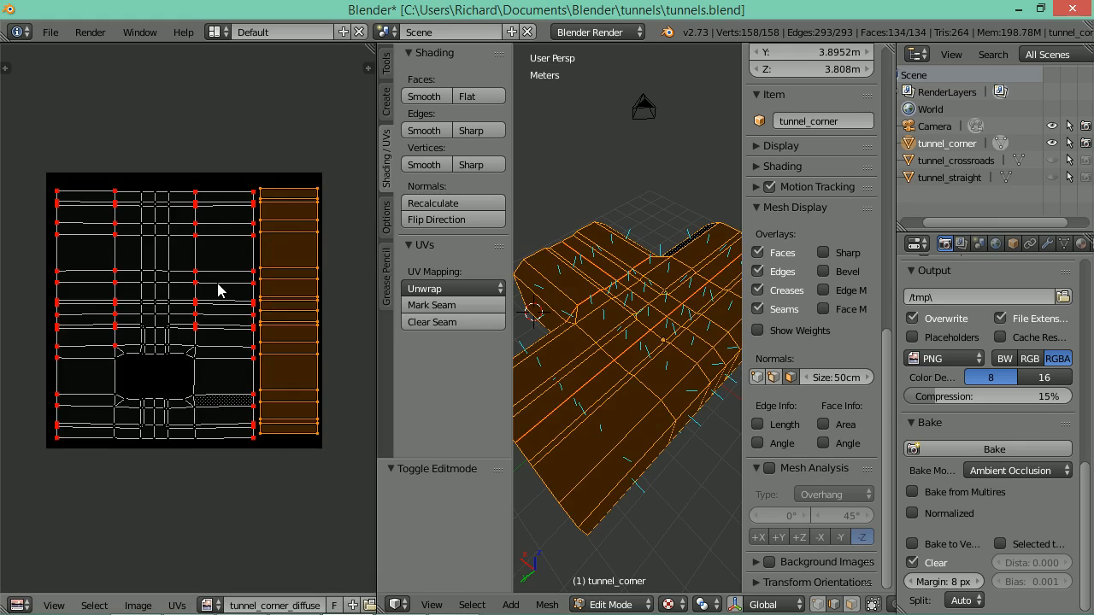
pyautogui.press('Tab')
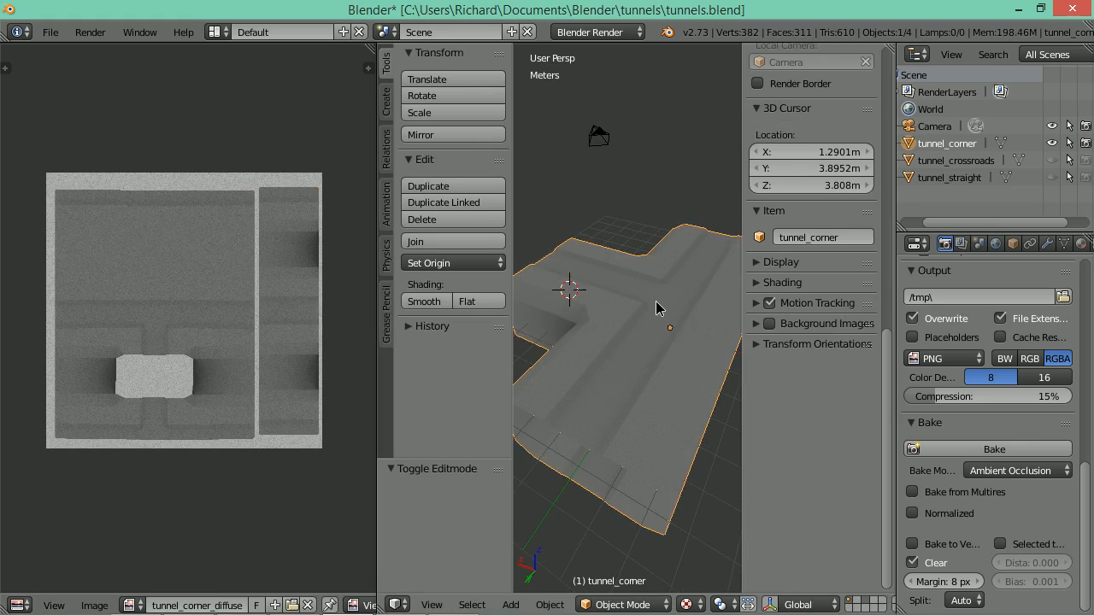
# Unhide tunnel_crossroads and tunnel_straight alongside the corner piece and widen the 3D view
pyautogui.scroll(-5, 638, 310)
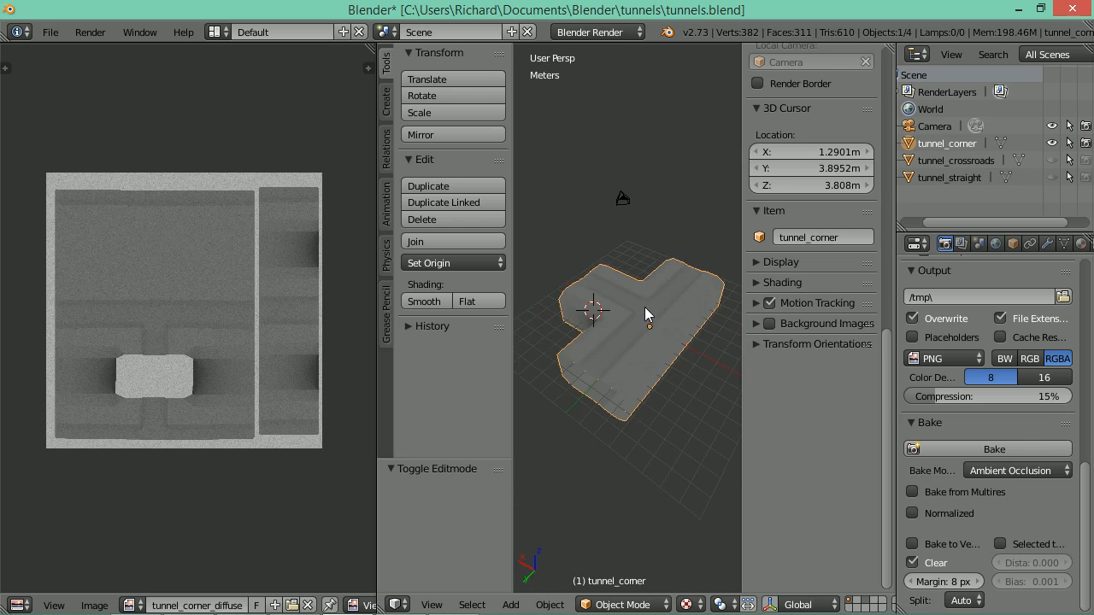
pyautogui.moveTo(642, 340); pyautogui.dragTo(617, 368)
pyautogui.scroll(3, 635, 340)
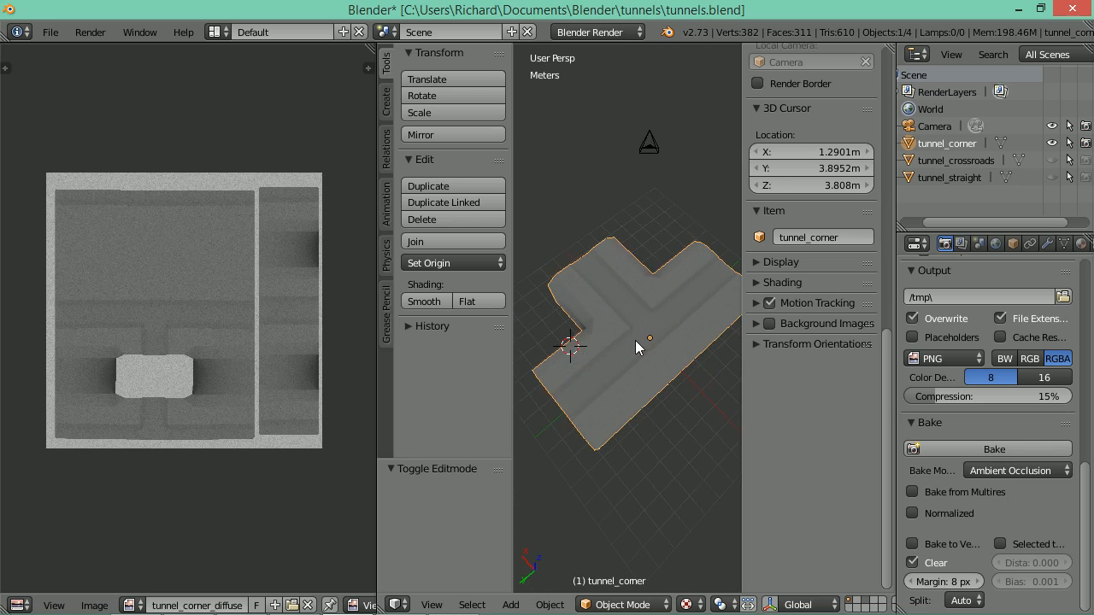
pyautogui.scroll(-4, 636, 339)
pyautogui.scroll(2, 636, 337)
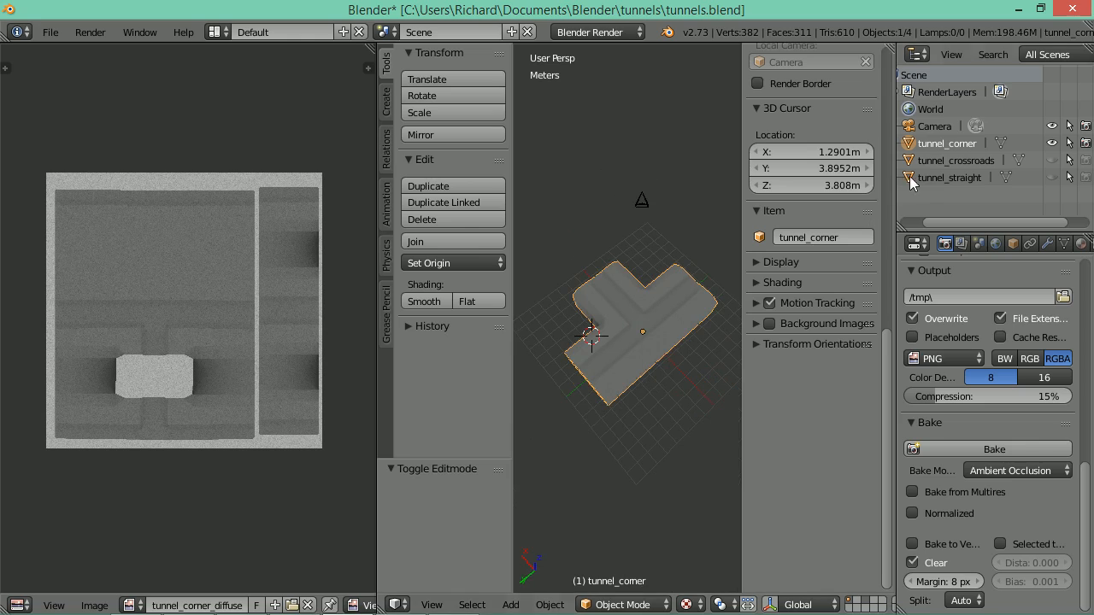
pyautogui.click(1051, 160)
pyautogui.click(1051, 177)
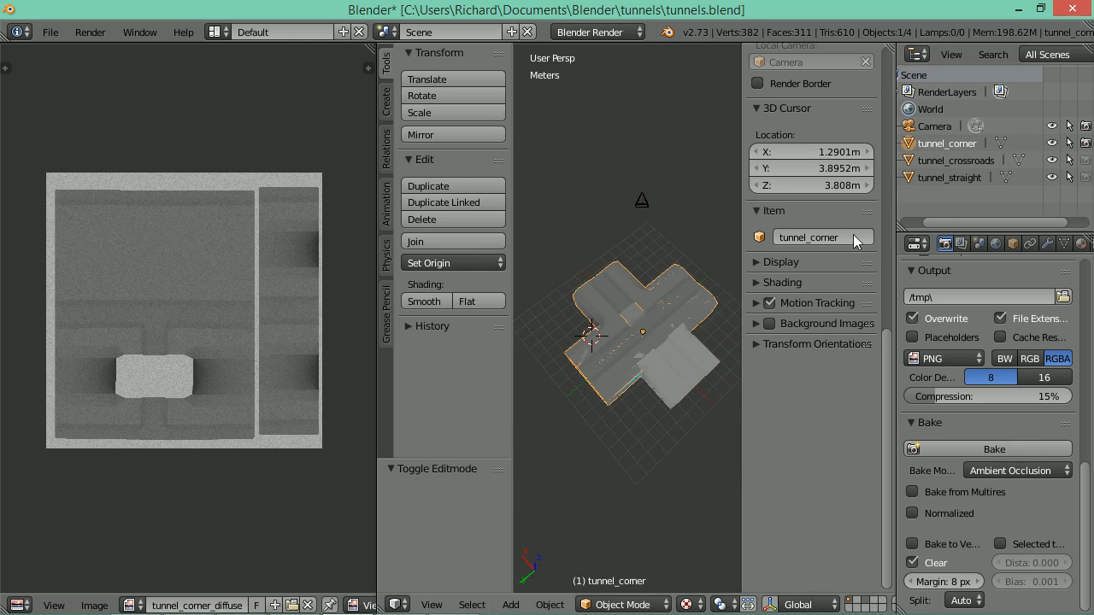
pyautogui.scroll(1, 668, 379)
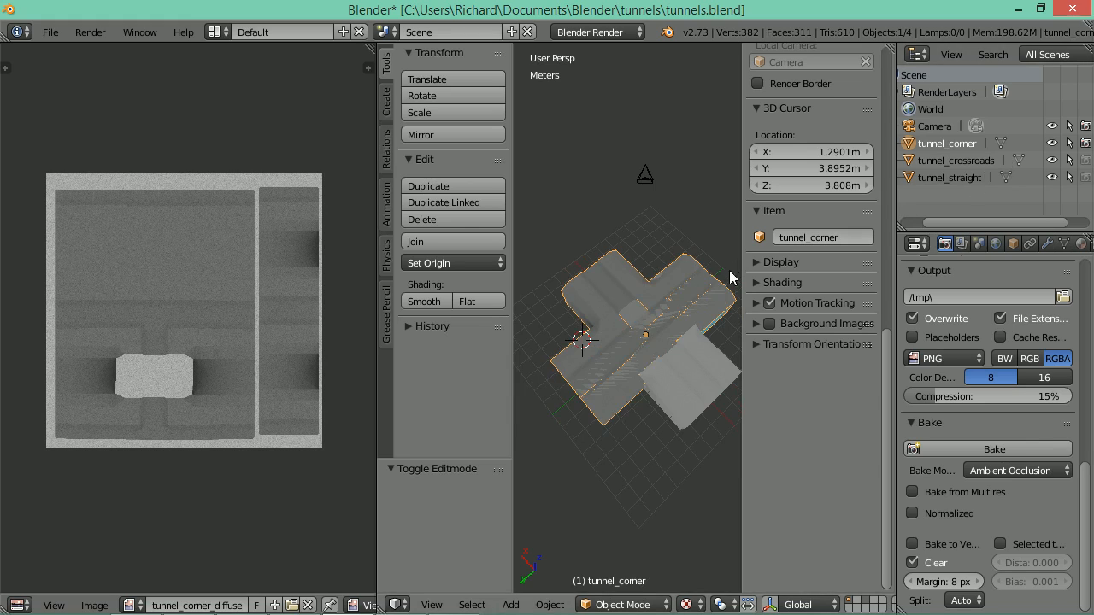
pyautogui.moveTo(375, 335); pyautogui.dragTo(172, 335)
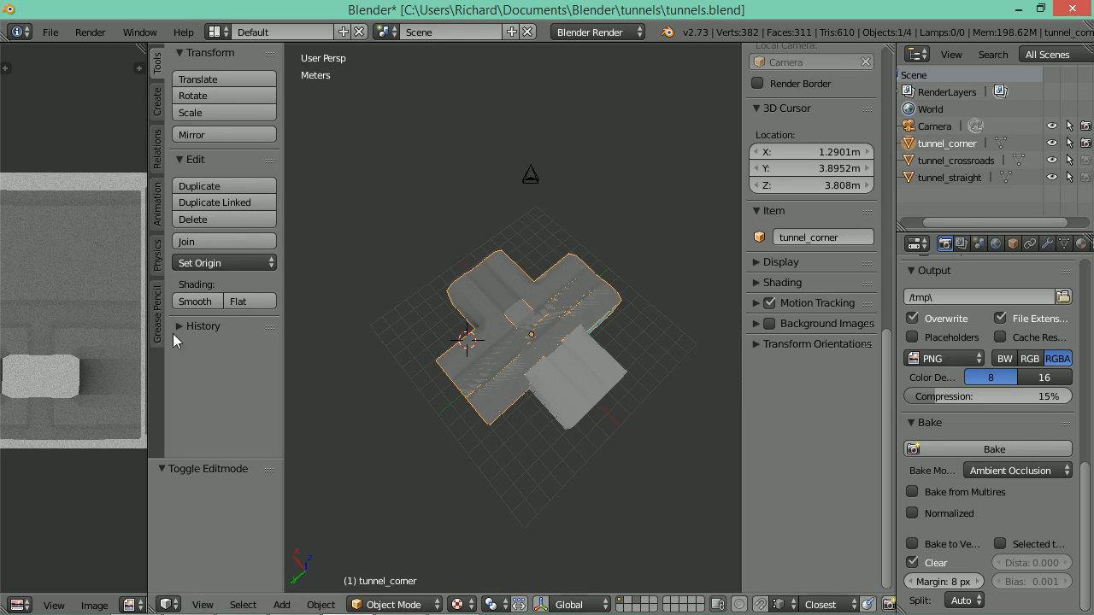
# Move tunnel_straight about 13.13 m along the global Y axis, clear of the other pieces
pyautogui.rightClick(528, 329)
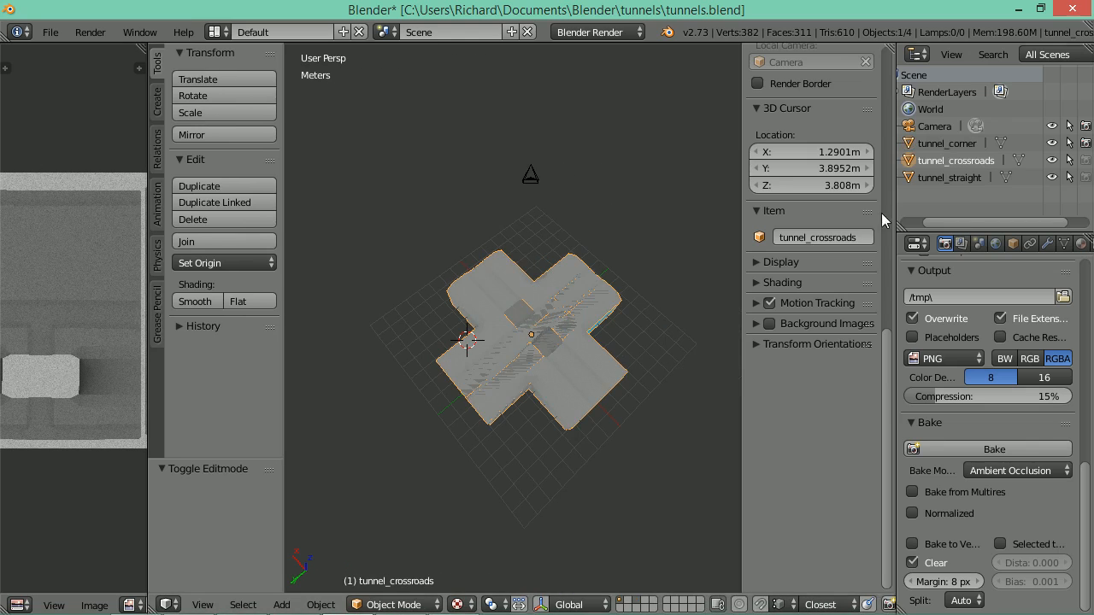
pyautogui.click(970, 178)
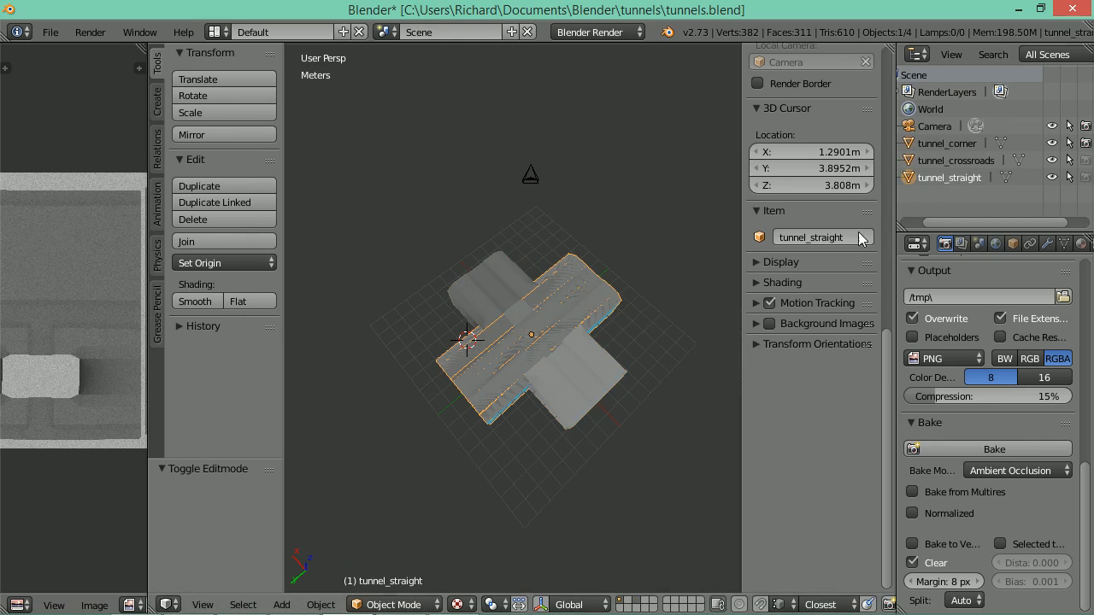
pyautogui.scroll(3, 885, 359)
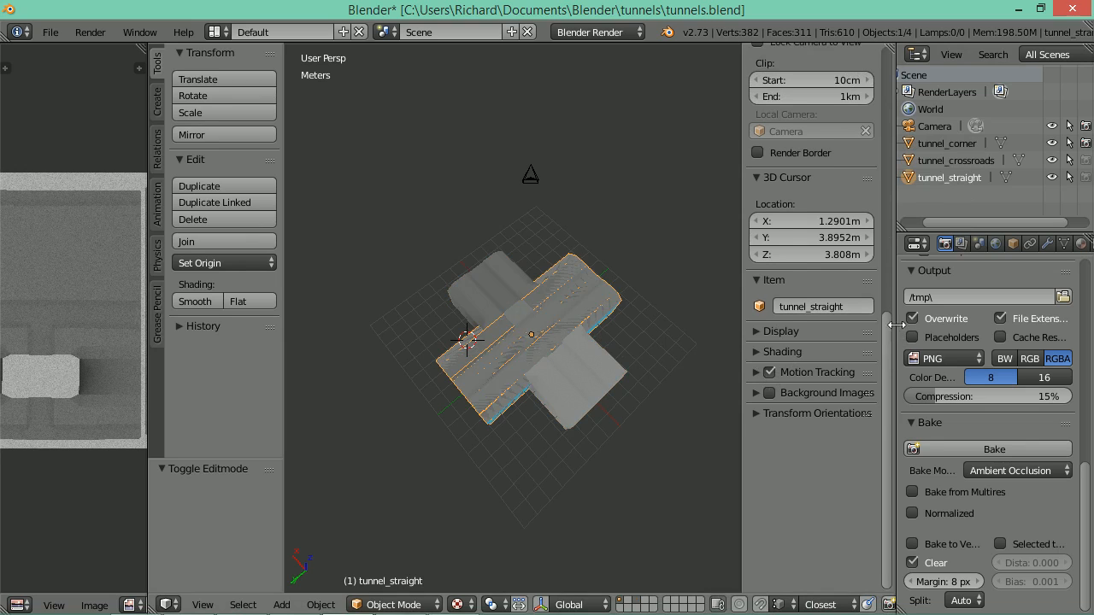
pyautogui.press('g')
pyautogui.press('y')
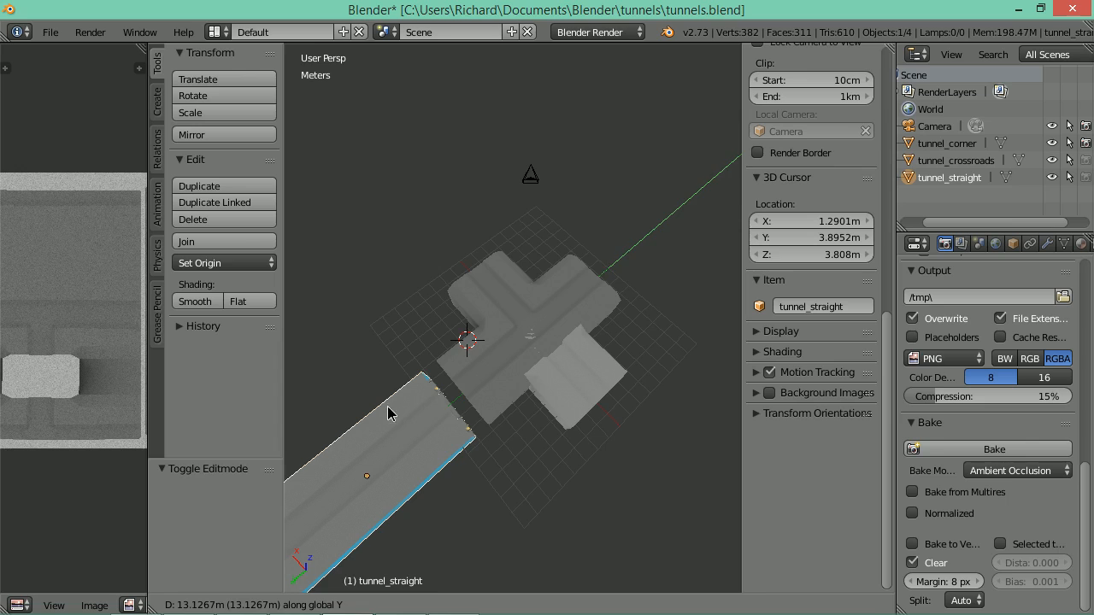
pyautogui.click(391, 410)
# Move tunnel_crossroads about -14.36 m along Y, plus a free move of about 11.25 m in X, 22.53 m in Y and -2.68 m in Z
pyautogui.rightClick(530, 376)
pyautogui.press('g')
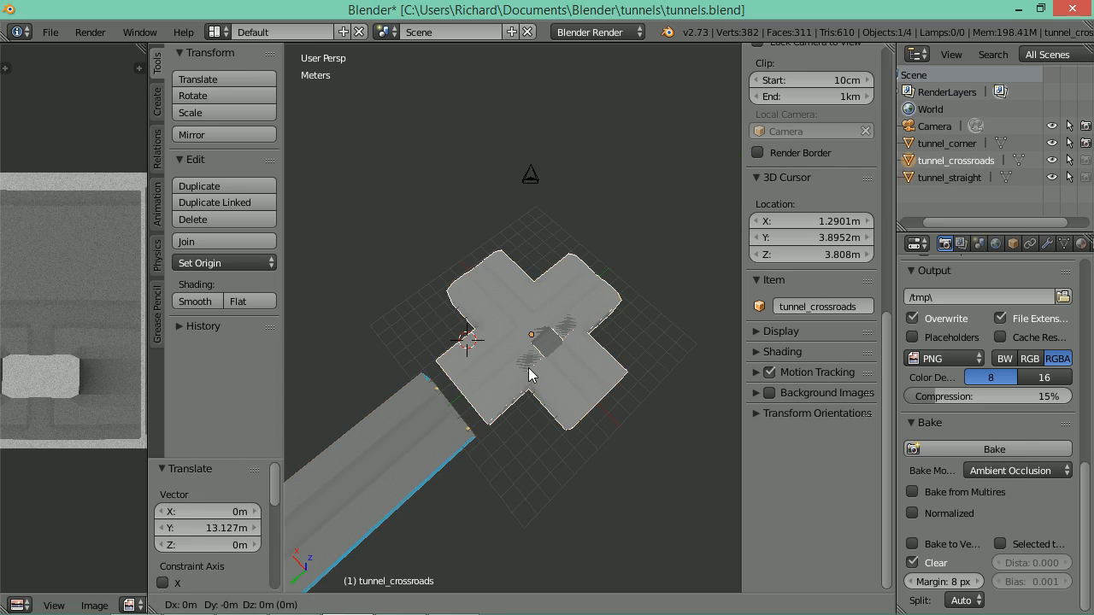
pyautogui.press('y')
pyautogui.click(675, 282)
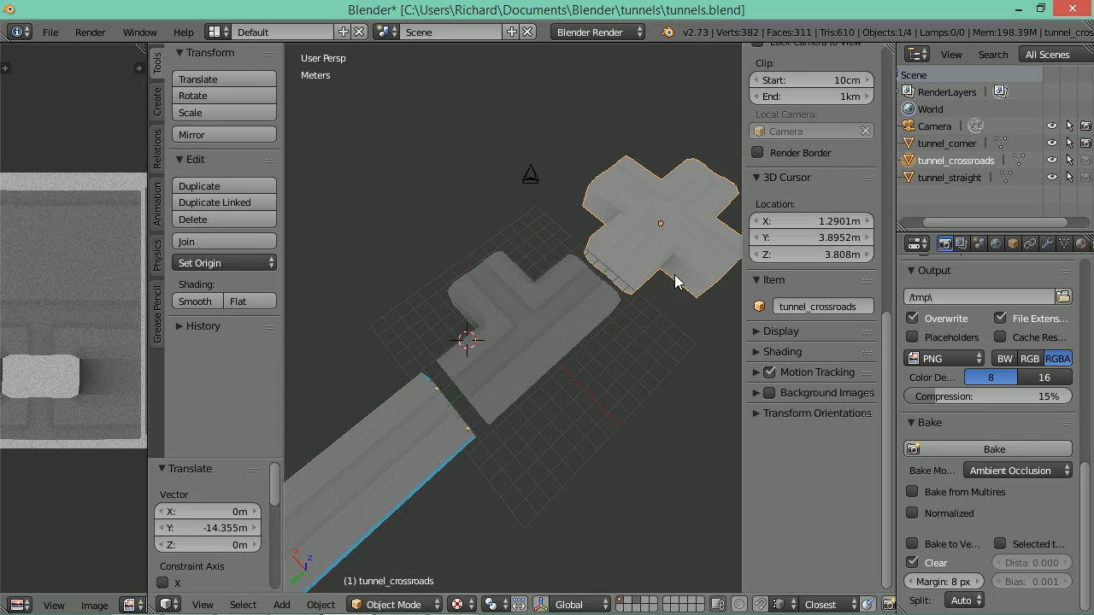
pyautogui.press('g')
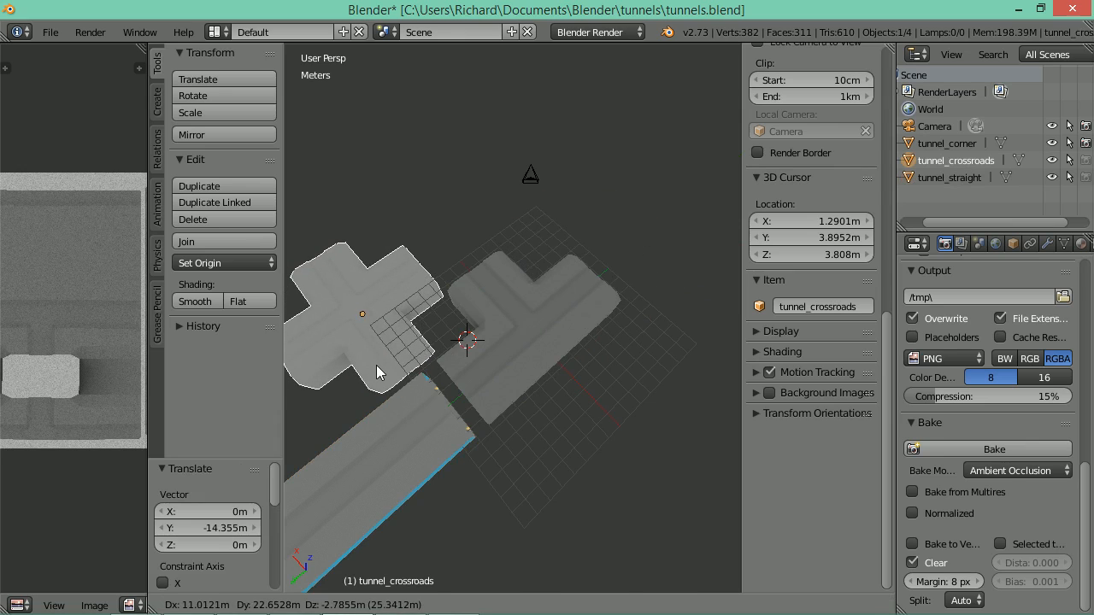
pyautogui.click(375, 362)
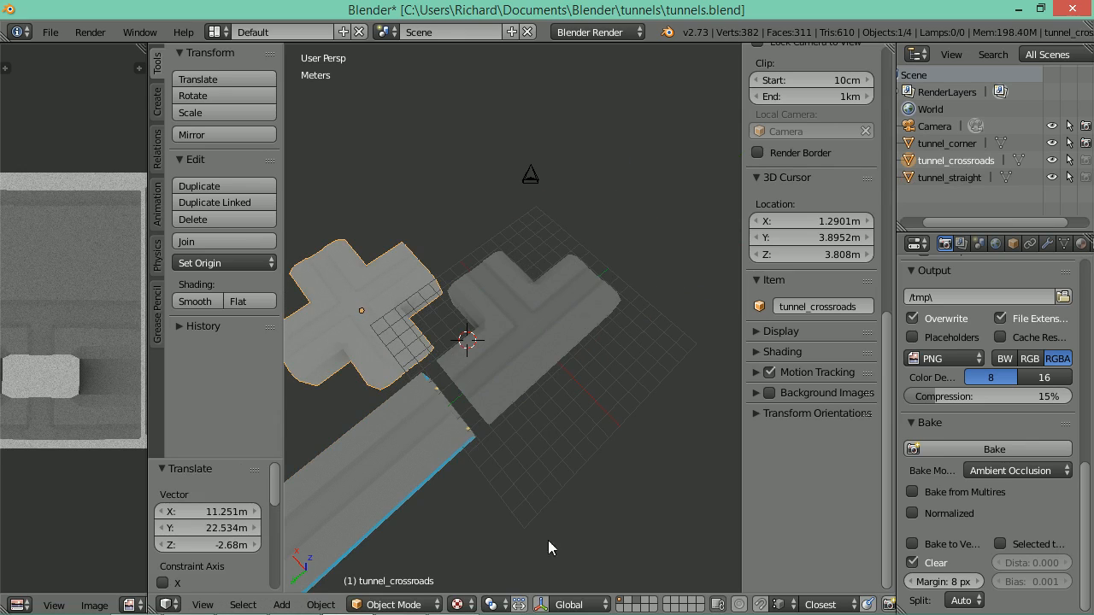
# Compare the texture shading of the three tunnel pieces up close and in the top orthographic view
pyautogui.moveTo(460, 465); pyautogui.dragTo(549, 338)
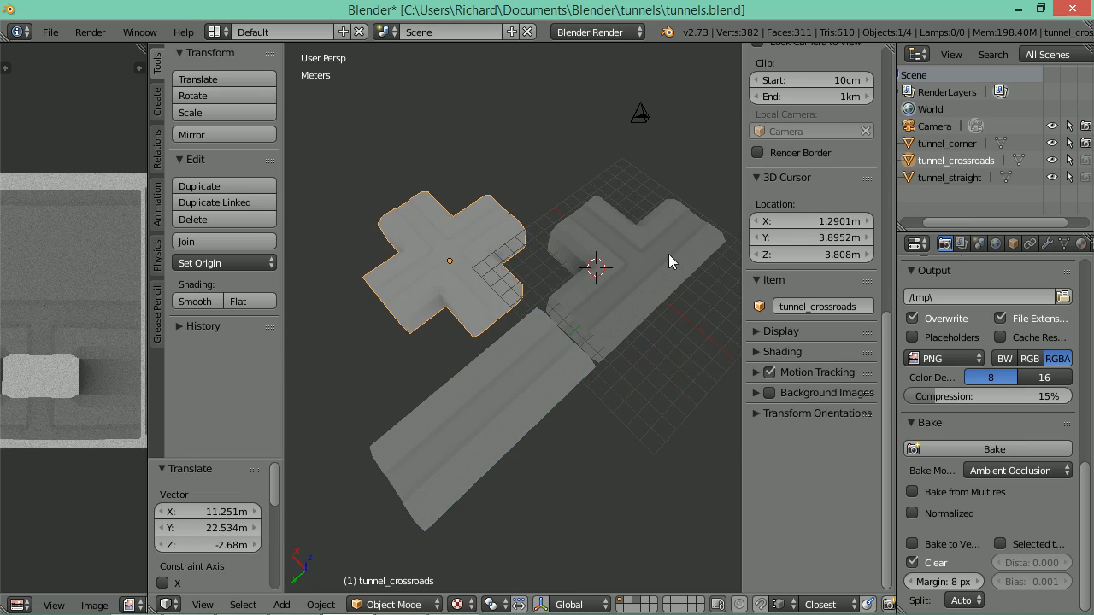
pyautogui.moveTo(565, 306); pyautogui.dragTo(535, 159)
pyautogui.scroll(4, 525, 321)
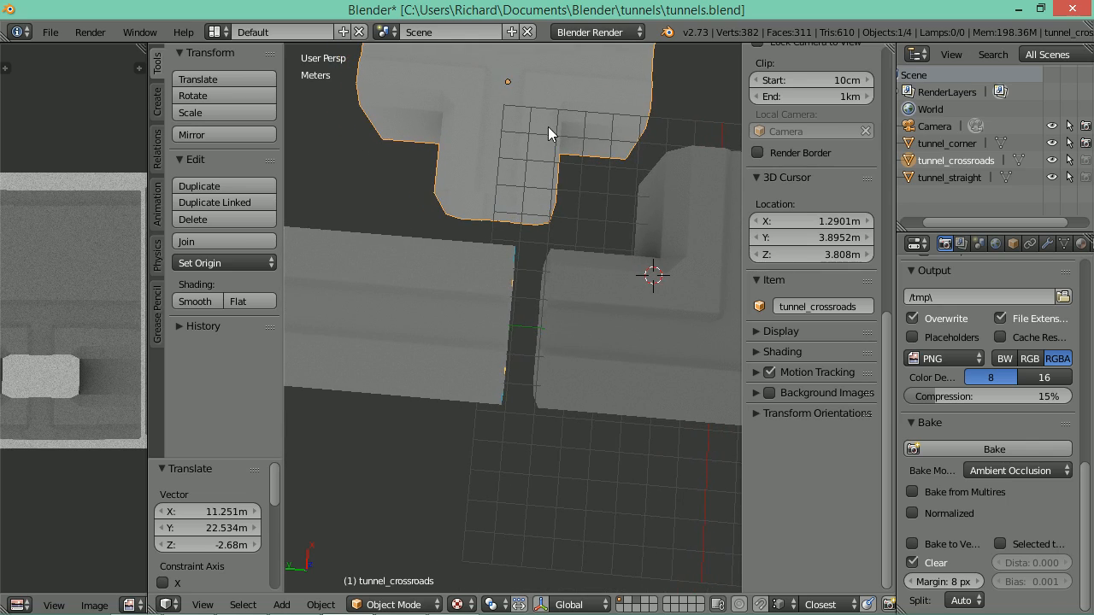
pyautogui.press('KP_7')
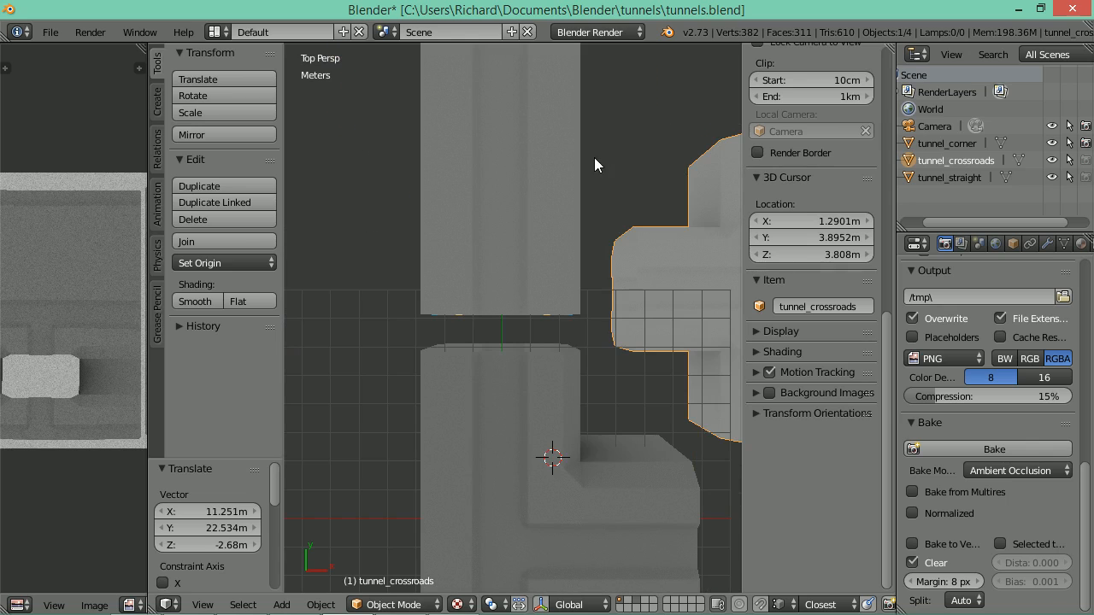
pyautogui.scroll(-4, 607, 179)
pyautogui.press('KP_5')
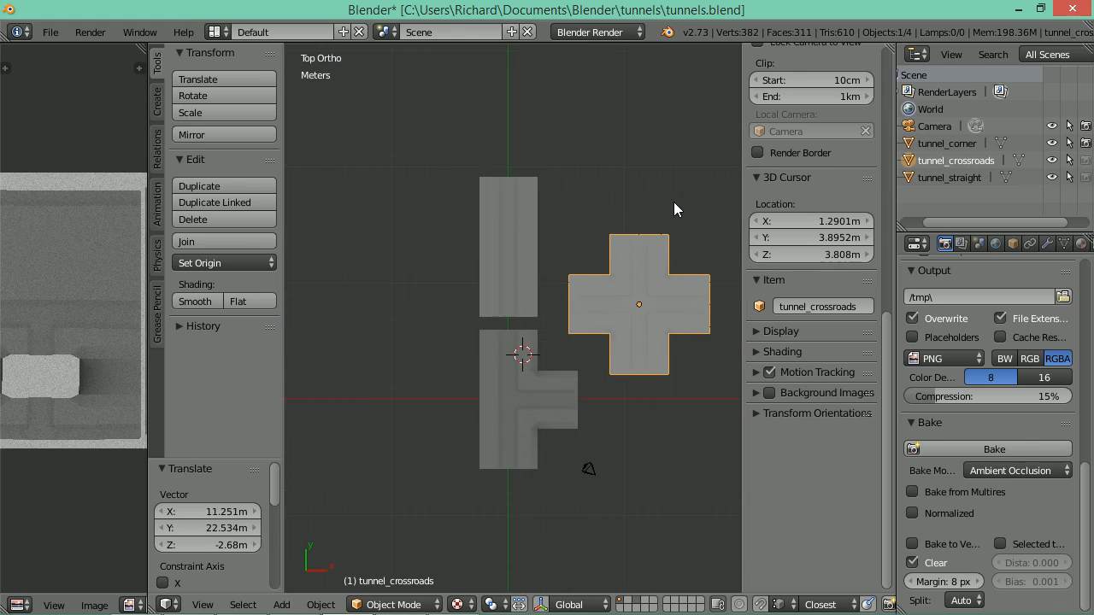
pyautogui.moveTo(635, 305); pyautogui.dragTo(564, 284)
pyautogui.scroll(2, 566, 289)
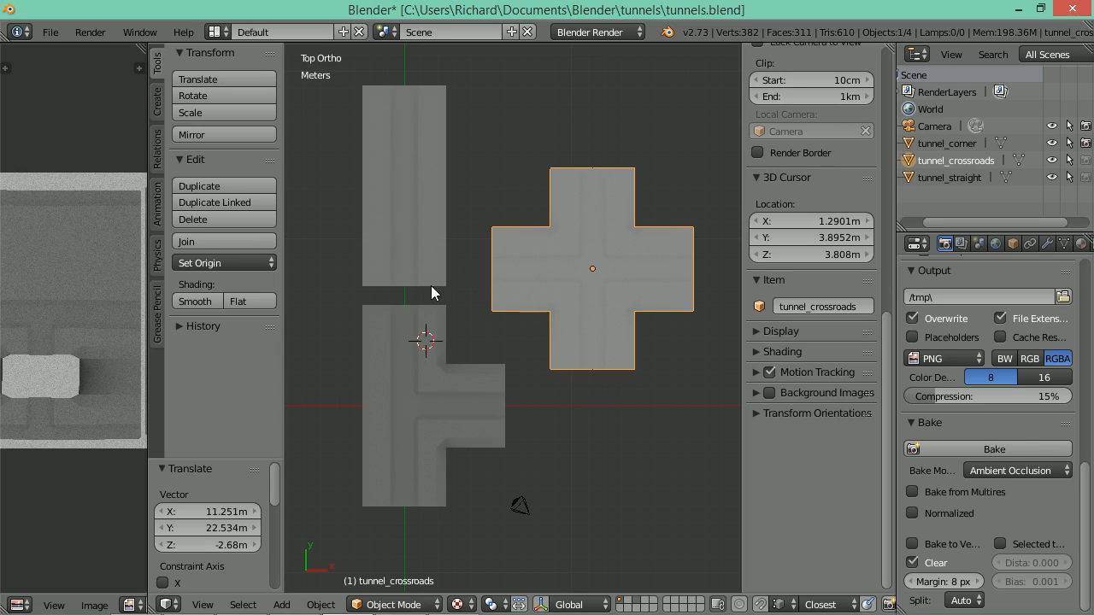
# Switch to GIMP and set the tunnel_straight_ao.png layer's opacity to 80 in the tunnel_straight_diffuse image
pyautogui.moveTo(289, 604)
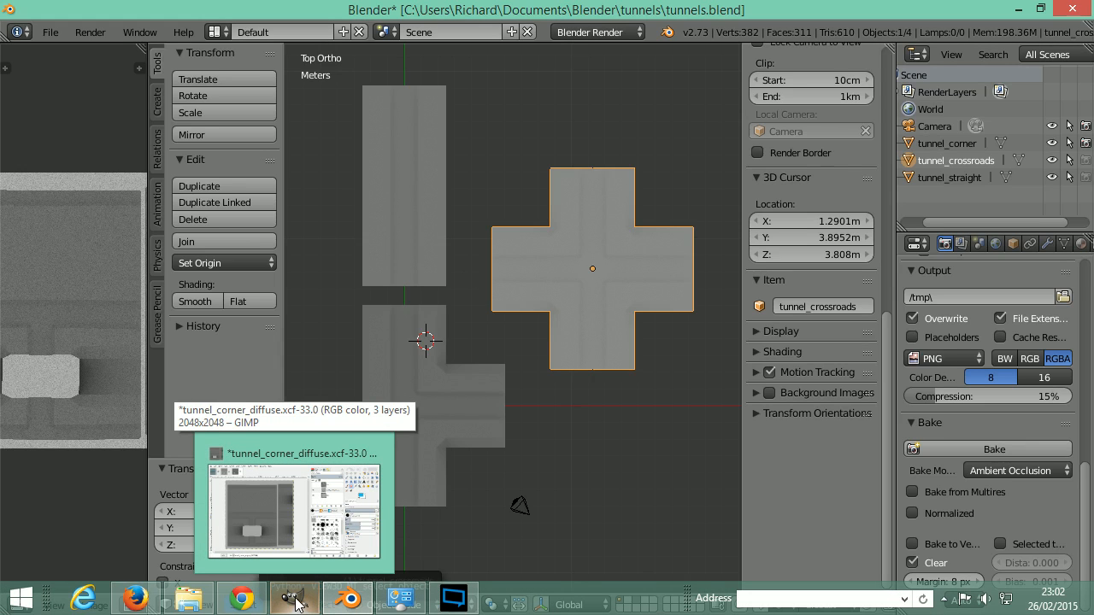
pyautogui.click(293, 600)
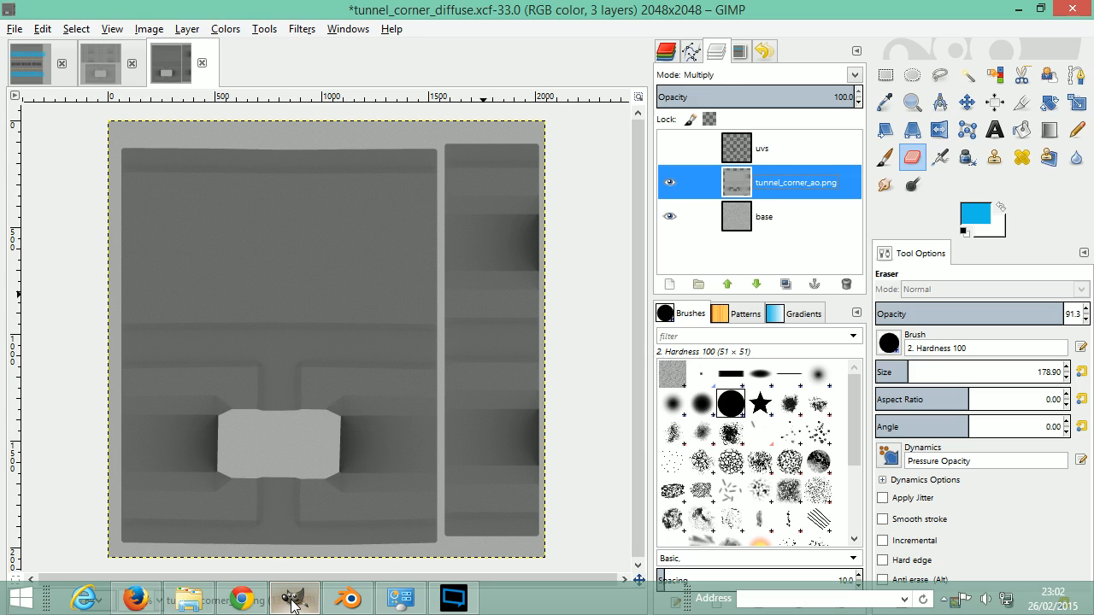
pyautogui.click(20, 75)
pyautogui.moveTo(857, 253); pyautogui.dragTo(857, 206)
pyautogui.click(797, 214)
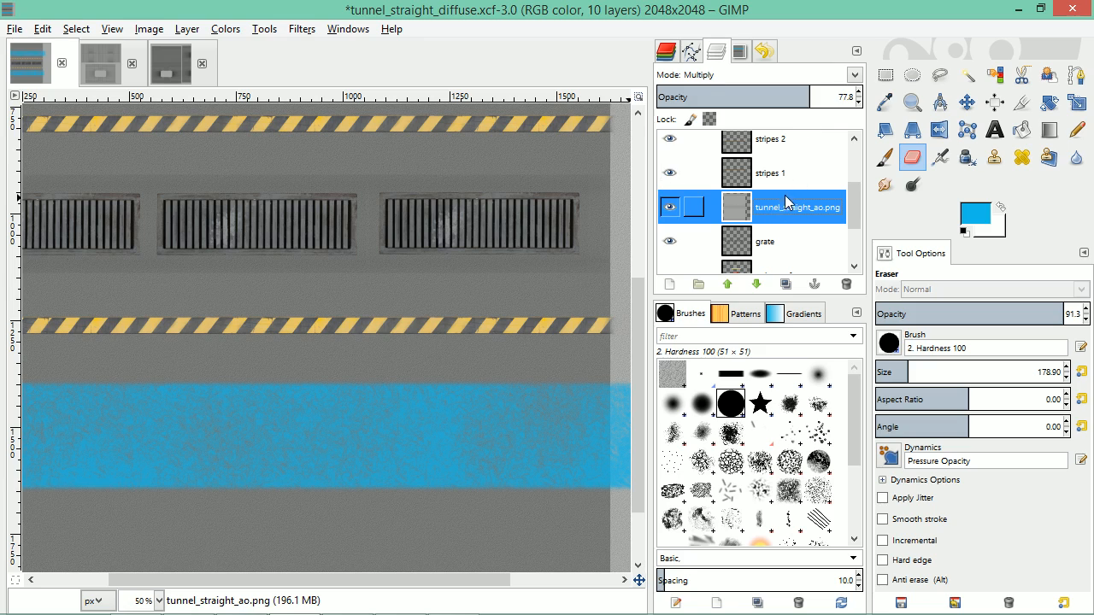
pyautogui.click(843, 97)
pyautogui.click(858, 92)
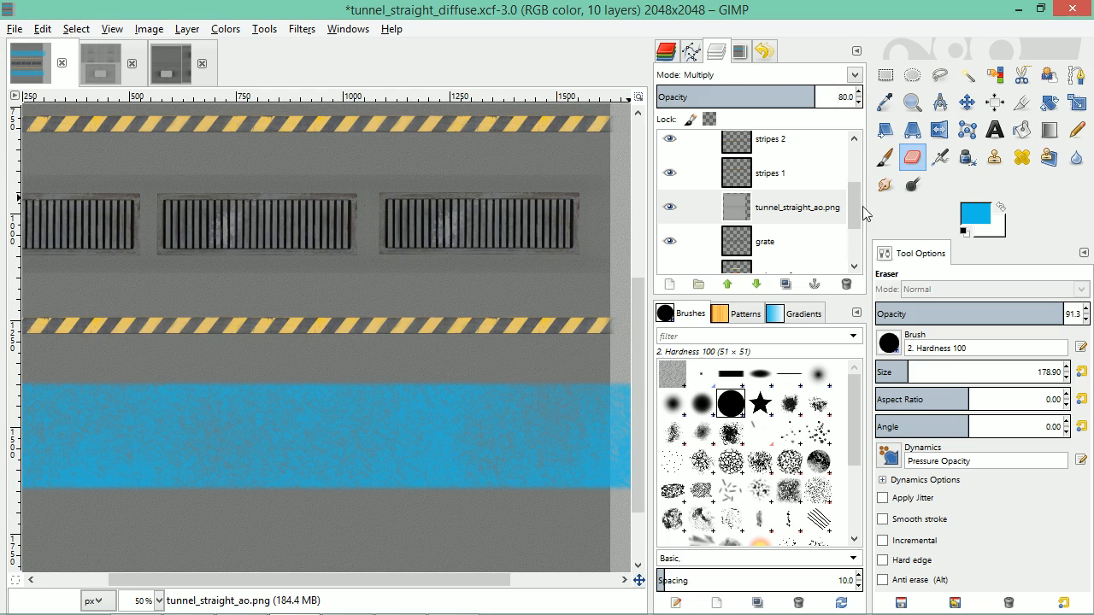
# Set the ao layer's opacity to 80 in the tunnel_crossroads_diffuse image
pyautogui.click(109, 67)
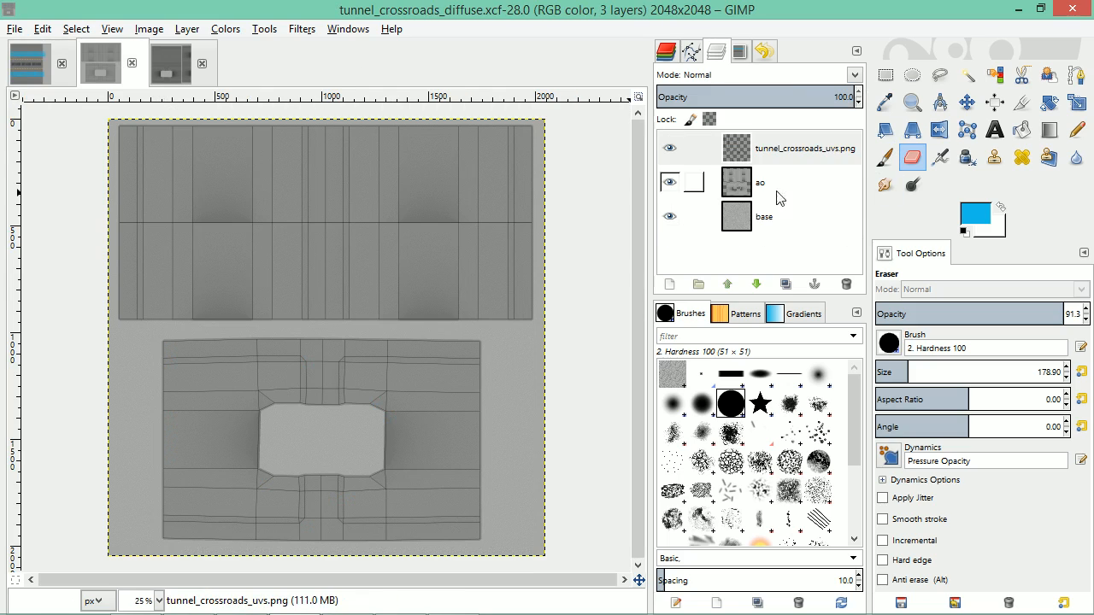
pyautogui.click(735, 180)
pyautogui.moveTo(843, 96); pyautogui.dragTo(856, 97)
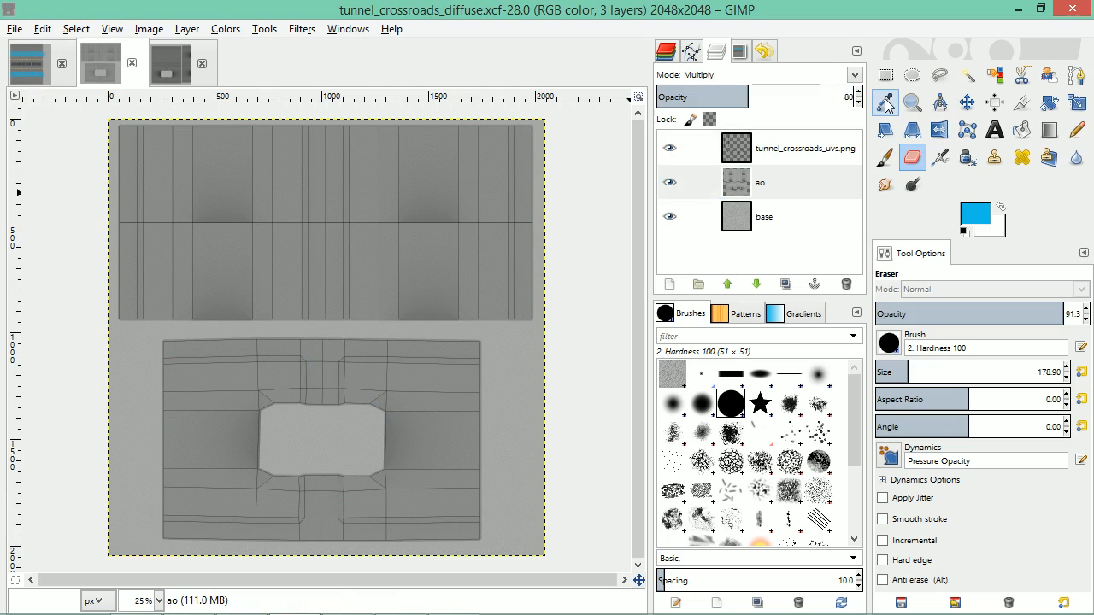
pyautogui.press('Return')
# Set the tunnel_corner_ao.png layer's opacity to 80 in the tunnel_corner_diffuse image
pyautogui.click(172, 74)
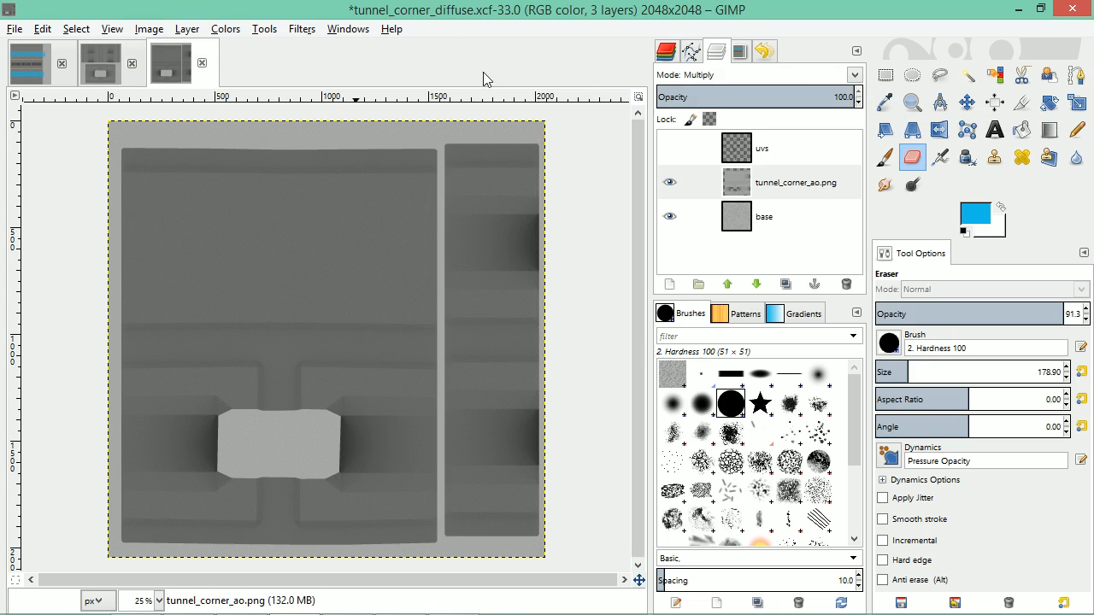
pyautogui.click(735, 184)
pyautogui.click(843, 97)
pyautogui.write('100')
pyautogui.press('Return')
pyautogui.press('Return')
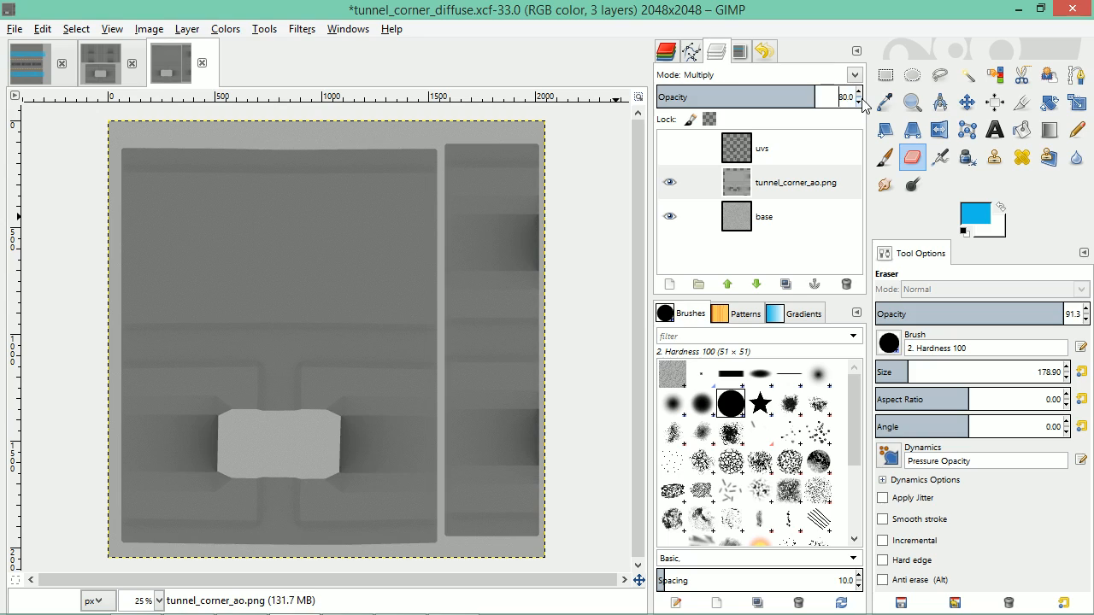
# Rename the tunnel_corner_ao.png layer to ao and save tunnel_corner_diffuse.xcf
pyautogui.doubleClick(816, 184)
pyautogui.write('ao')
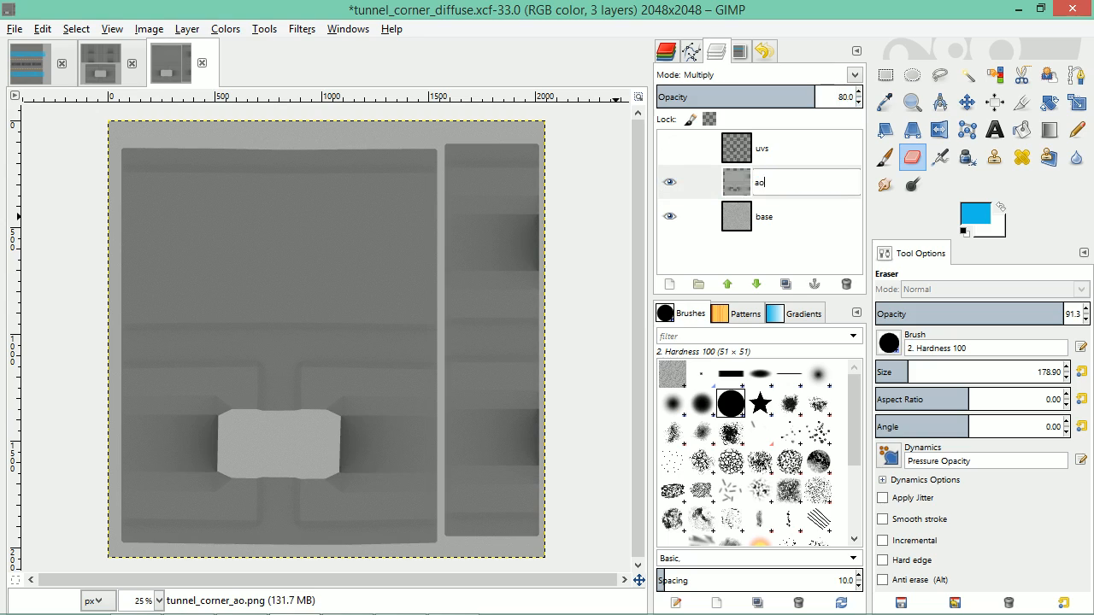
pyautogui.press('Return')
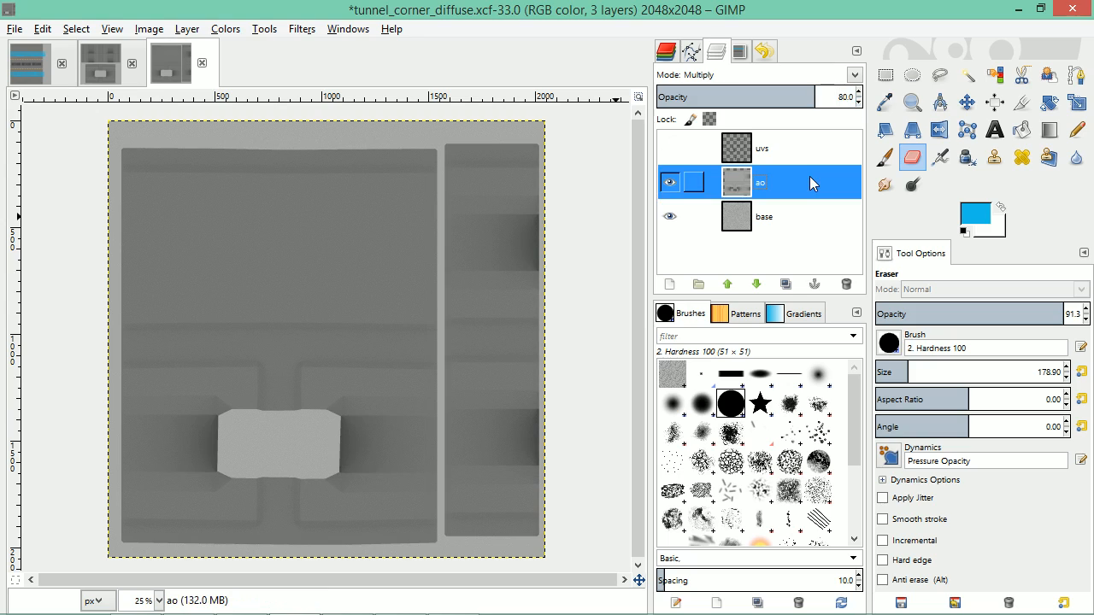
pyautogui.click(15, 29)
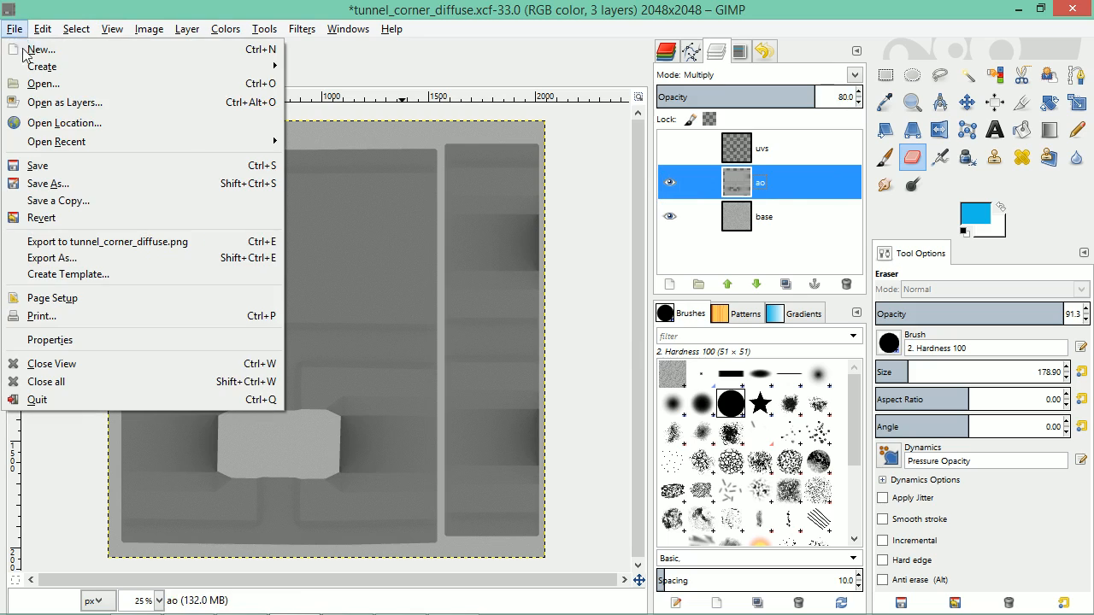
pyautogui.click(59, 167)
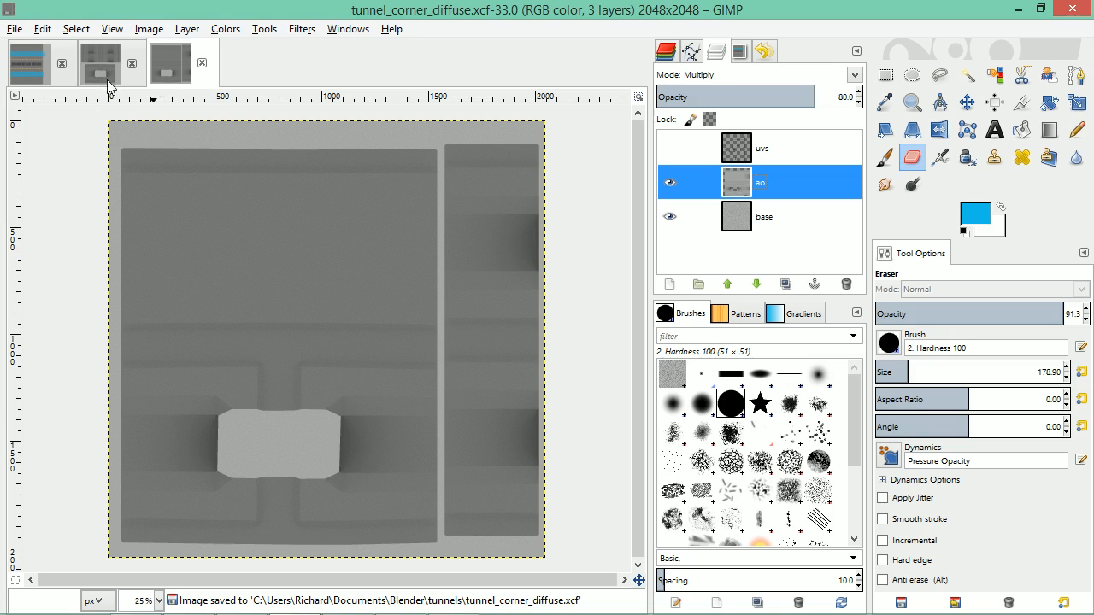
pyautogui.hotkey('ctrl', 's')
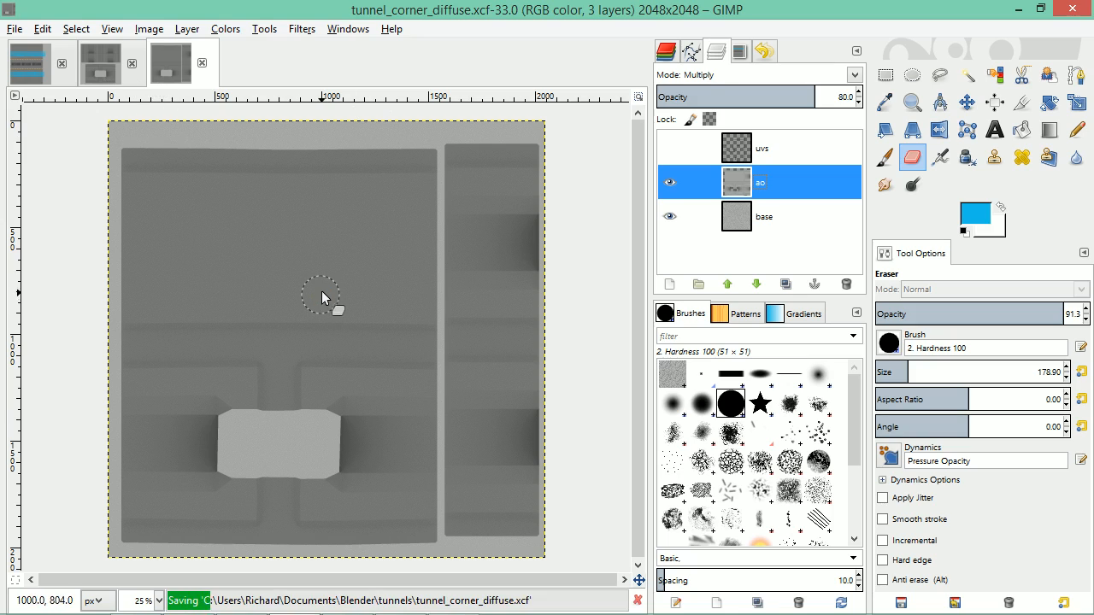
# Export the crossroads image to tunnel_crossroads_diffuse.png and rename its tunnel_crossroads_uvs.png layer to uvs
pyautogui.click(107, 70)
pyautogui.hotkey('ctrl', 'e')
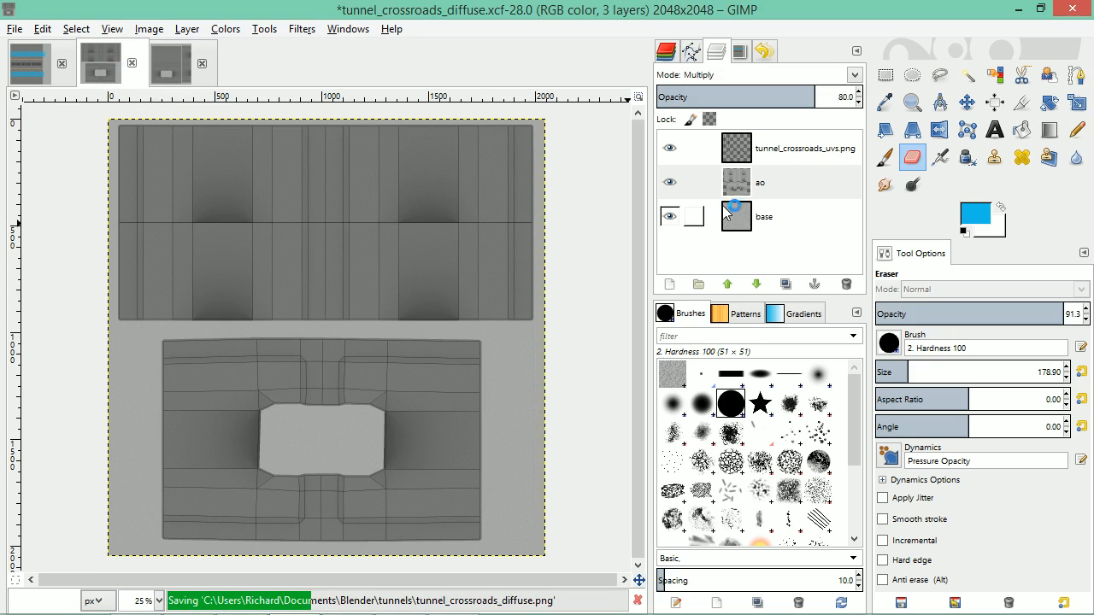
pyautogui.click(816, 151)
pyautogui.doubleClick(817, 149)
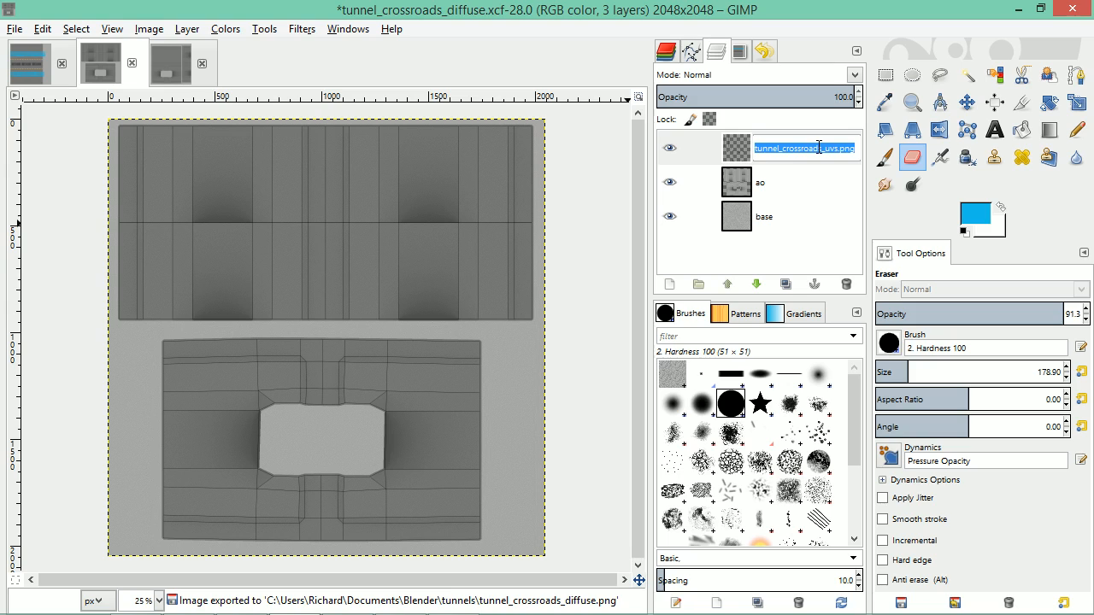
pyautogui.write('uvs')
pyautogui.press('Return')
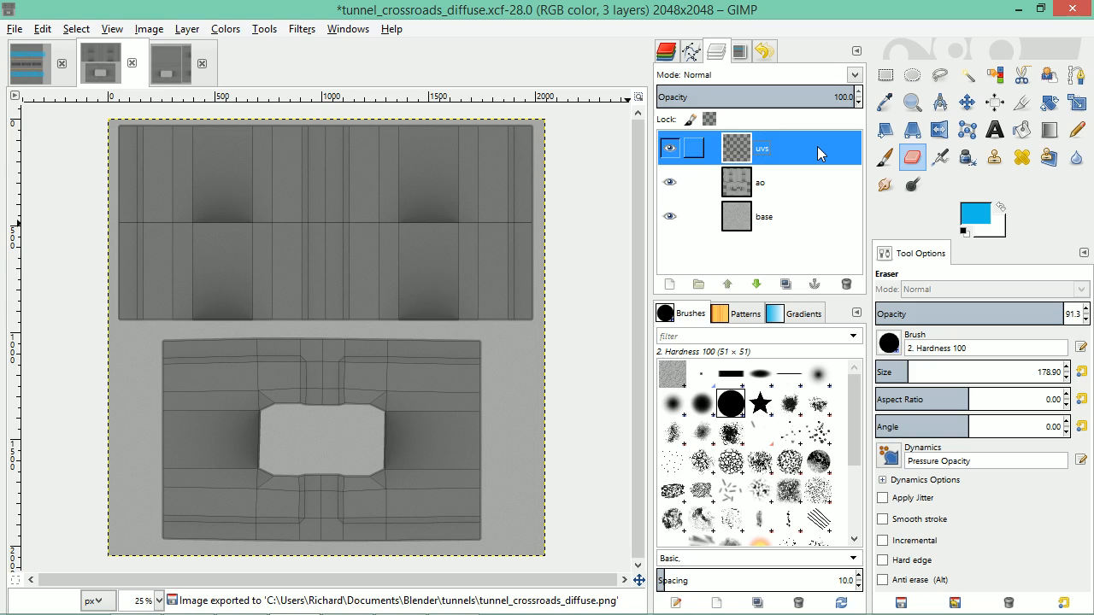
# Hide the uvs layer of the crossroads image and export tunnel_crossroads_diffuse.png again
pyautogui.click(669, 148)
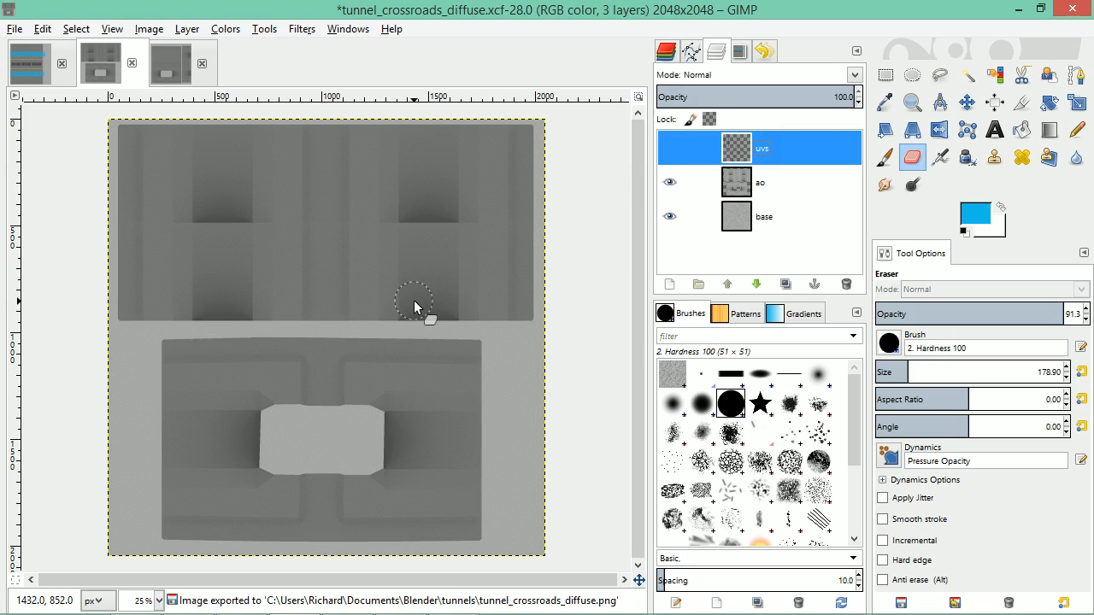
pyautogui.hotkey('ctrl', 'e')
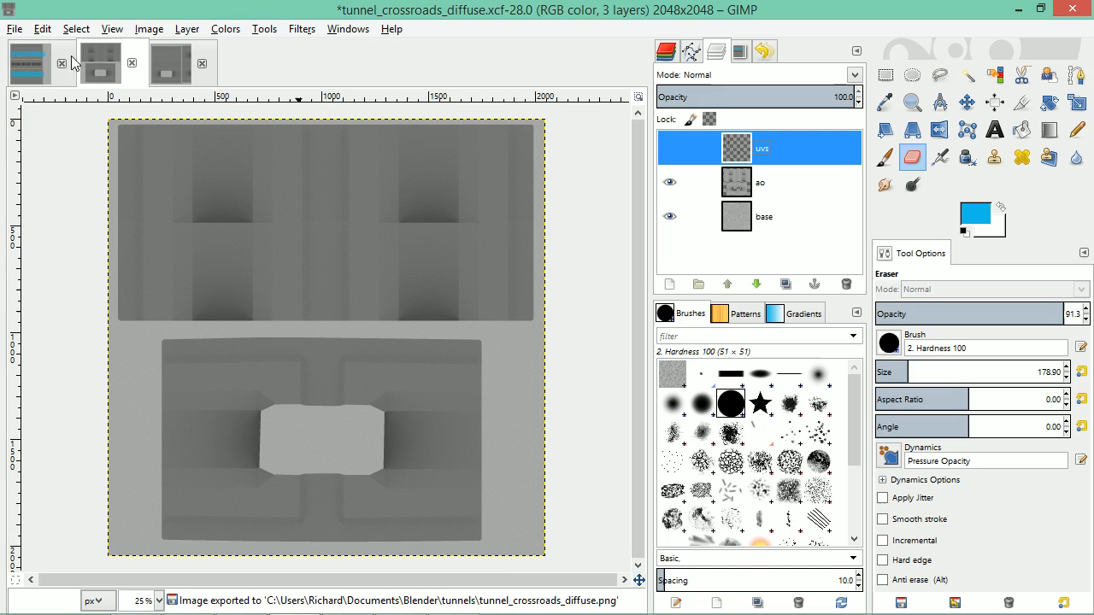
# Compare the straight texture's shading with the crossroads texture, then export it to tunnel_straight_diffuse.png
pyautogui.click(45, 69)
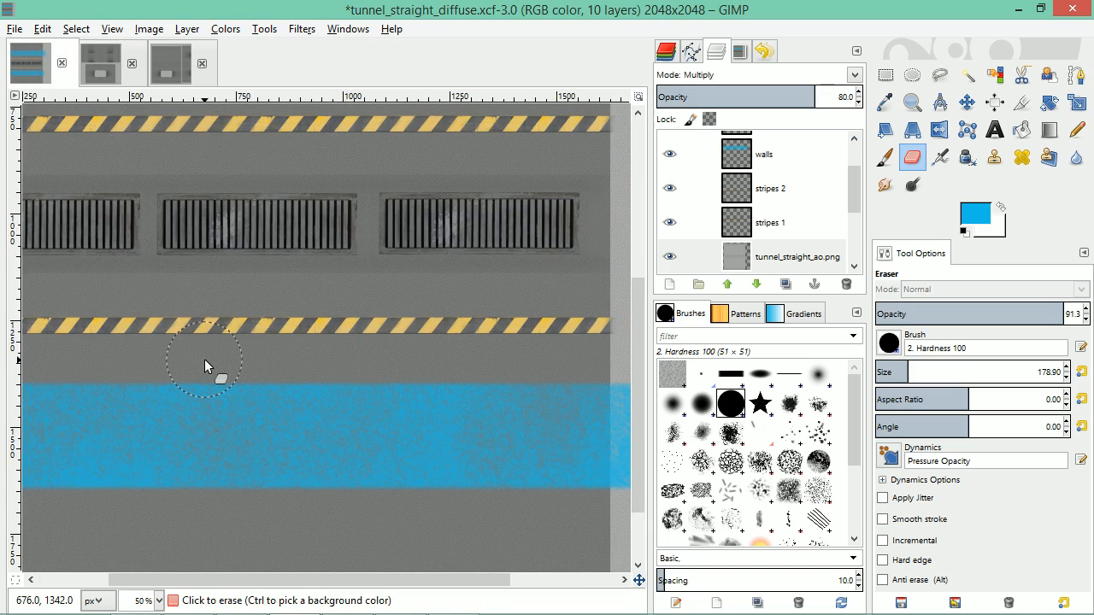
pyautogui.keyDown('ctrl'); pyautogui.scroll(-2, 393, 308); pyautogui.keyUp('ctrl')
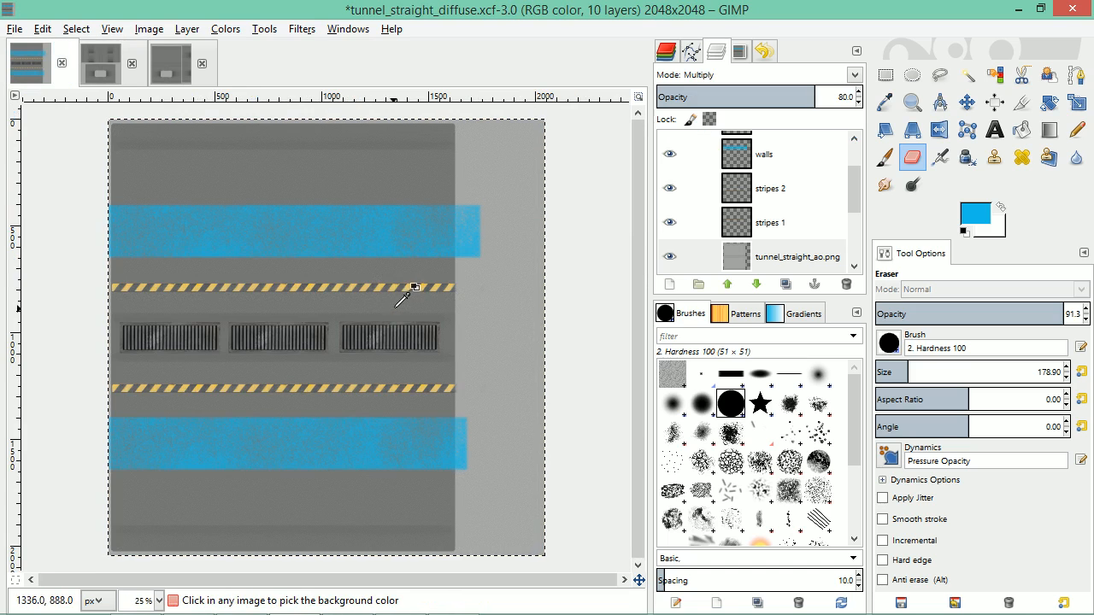
pyautogui.click(92, 68)
pyautogui.click(19, 68)
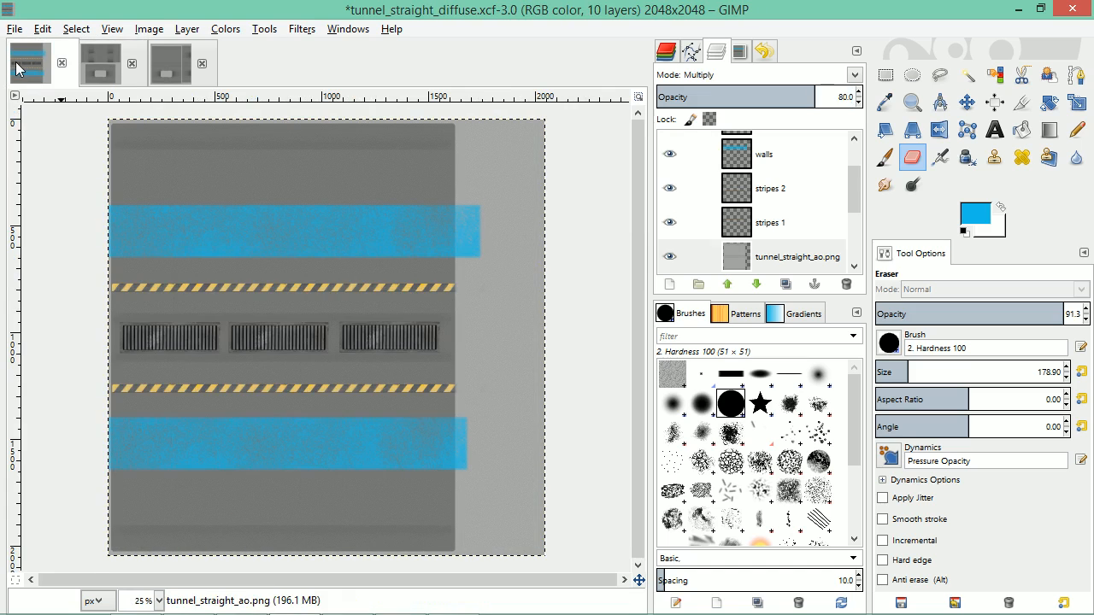
pyautogui.click(93, 69)
pyautogui.click(19, 68)
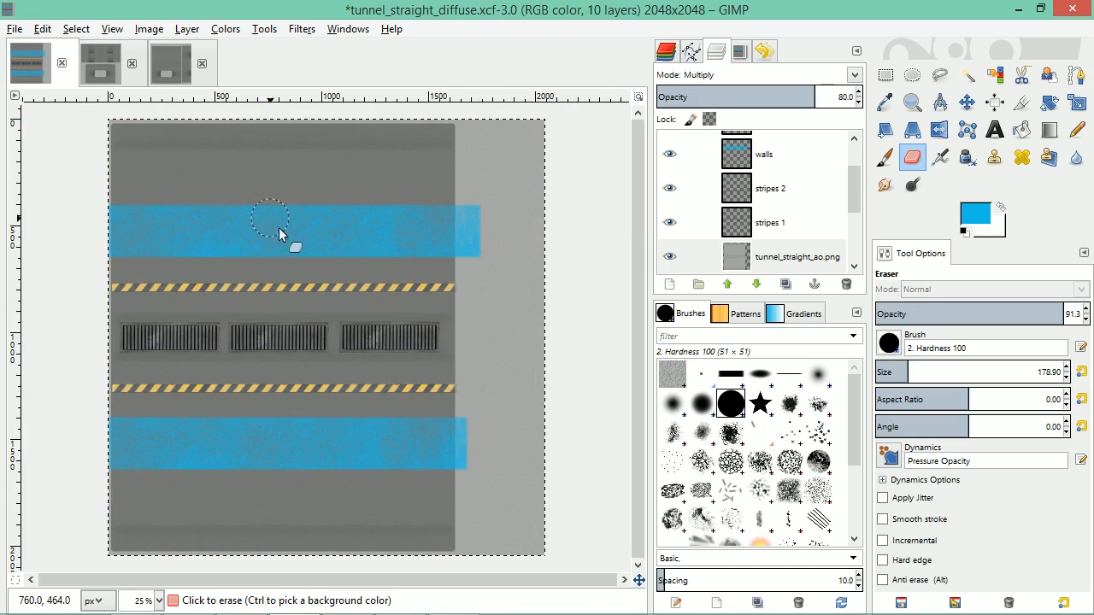
pyautogui.hotkey('ctrl', 'e')
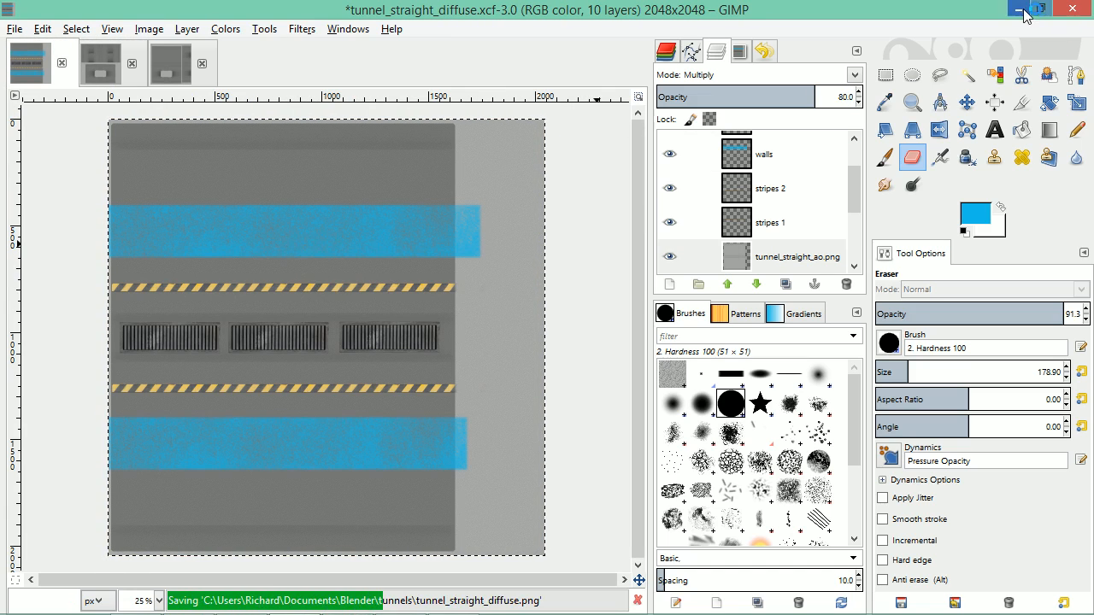
# Switch to Blender and reload the corner diffuse texture shown in the image editor
pyautogui.click(1021, 9)
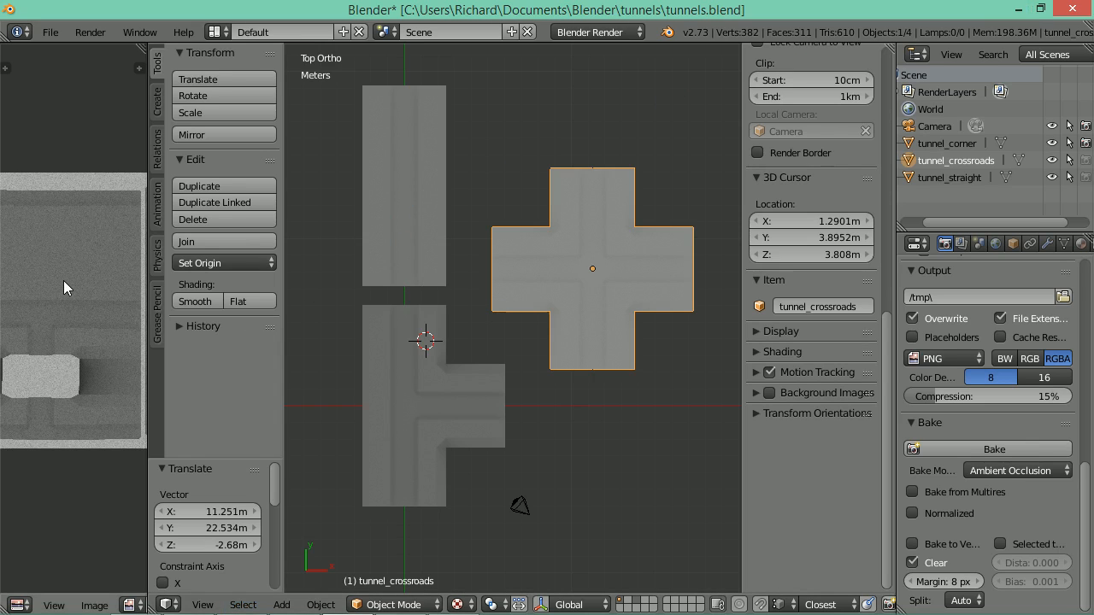
pyautogui.hotkey('alt', 'r')
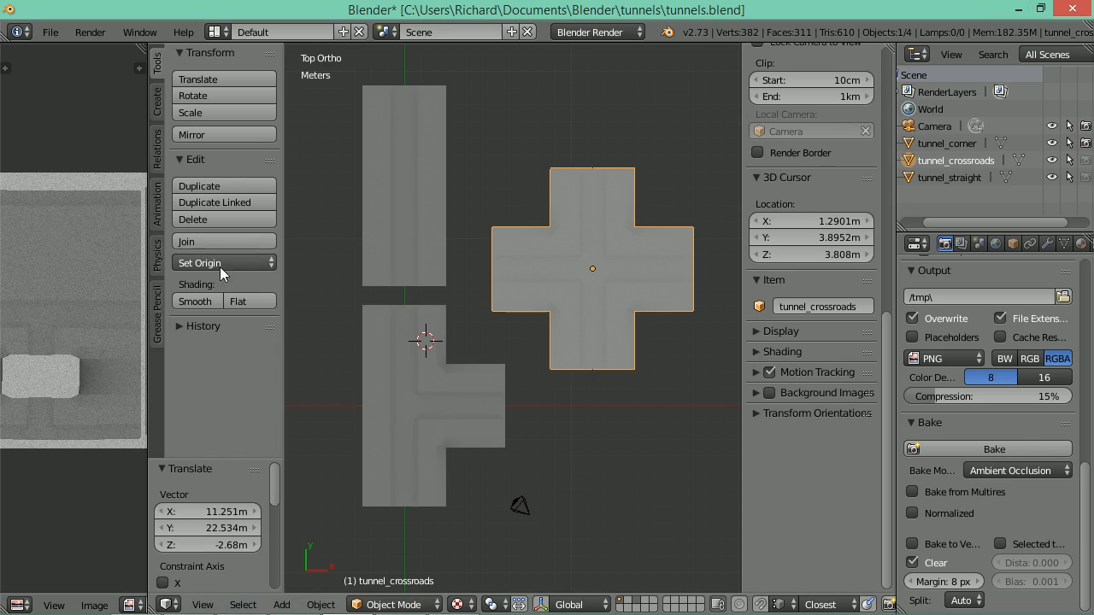
pyautogui.scroll(-5, 61, 281)
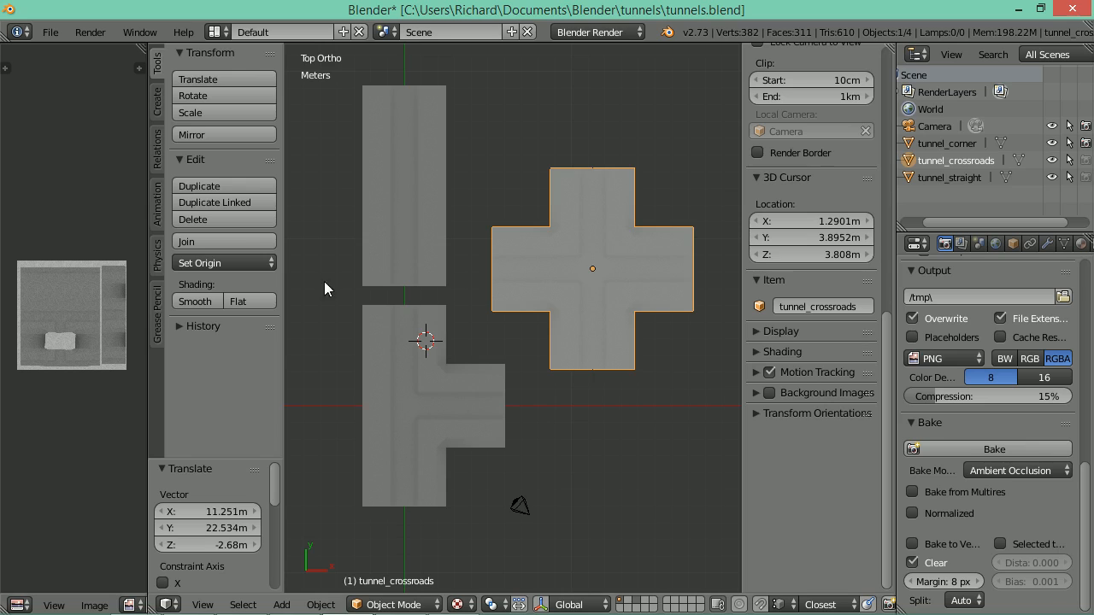
# Select all of tunnel_straight's geometry in Edit Mode to bring up its diffuse texture for reloading, then return to Object Mode
pyautogui.rightClick(416, 206)
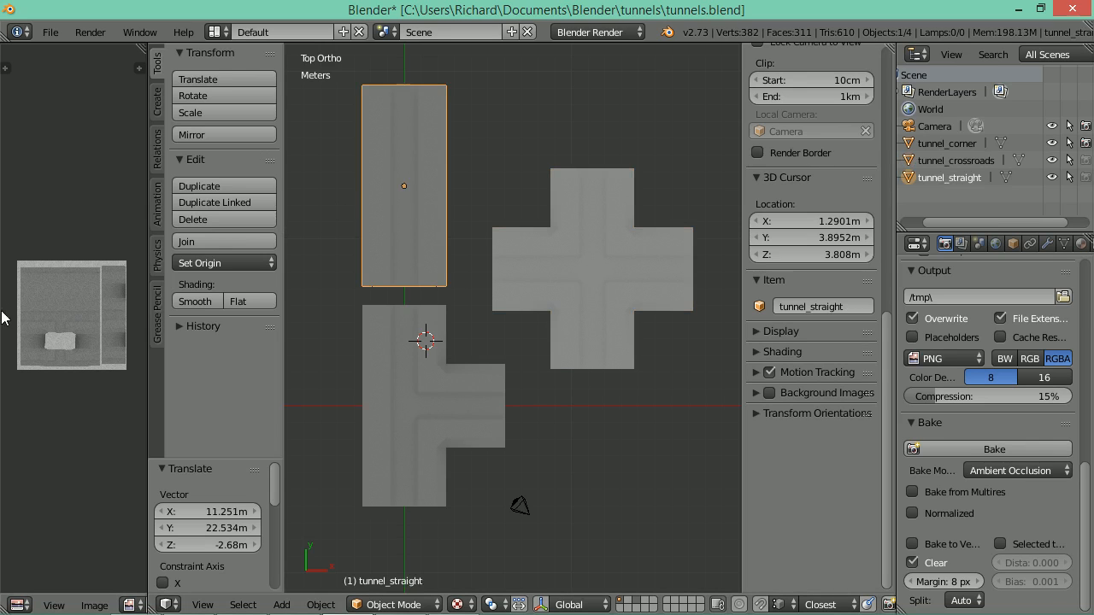
pyautogui.click(390, 366)
pyautogui.press('Tab')
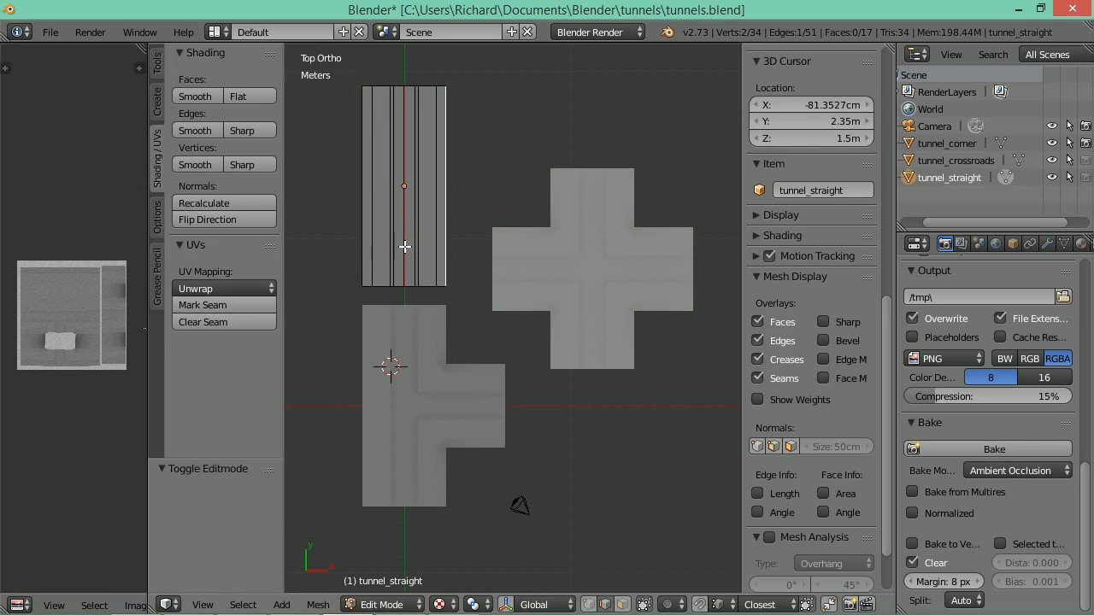
pyautogui.press('a')
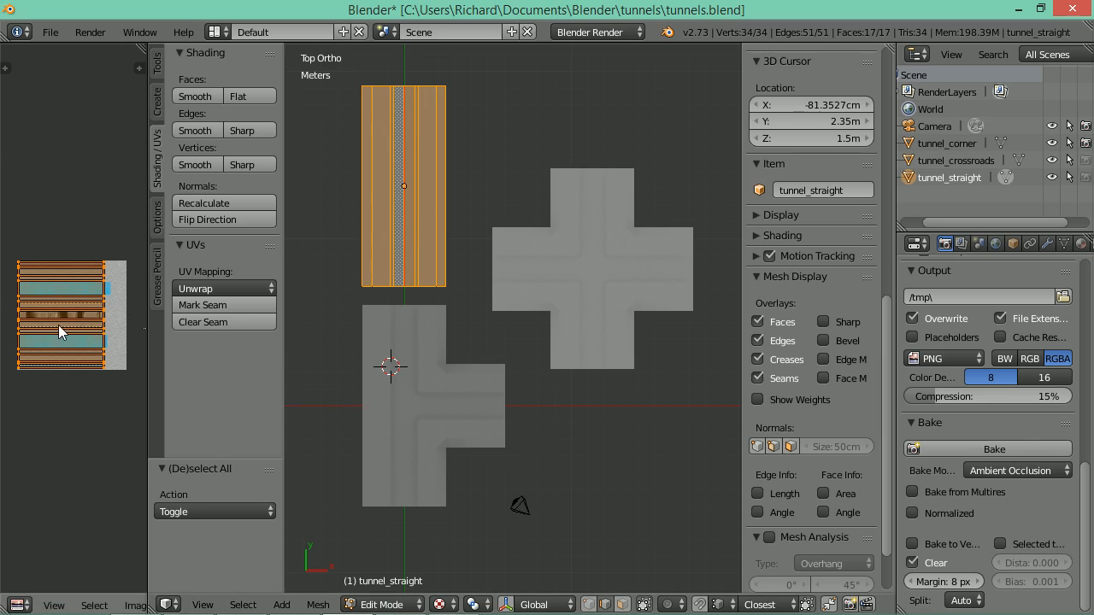
pyautogui.press('Tab')
# Check tunnel_corner's complete UV layout over its diffuse texture in Edit Mode, then return to Object Mode
pyautogui.rightClick(431, 373)
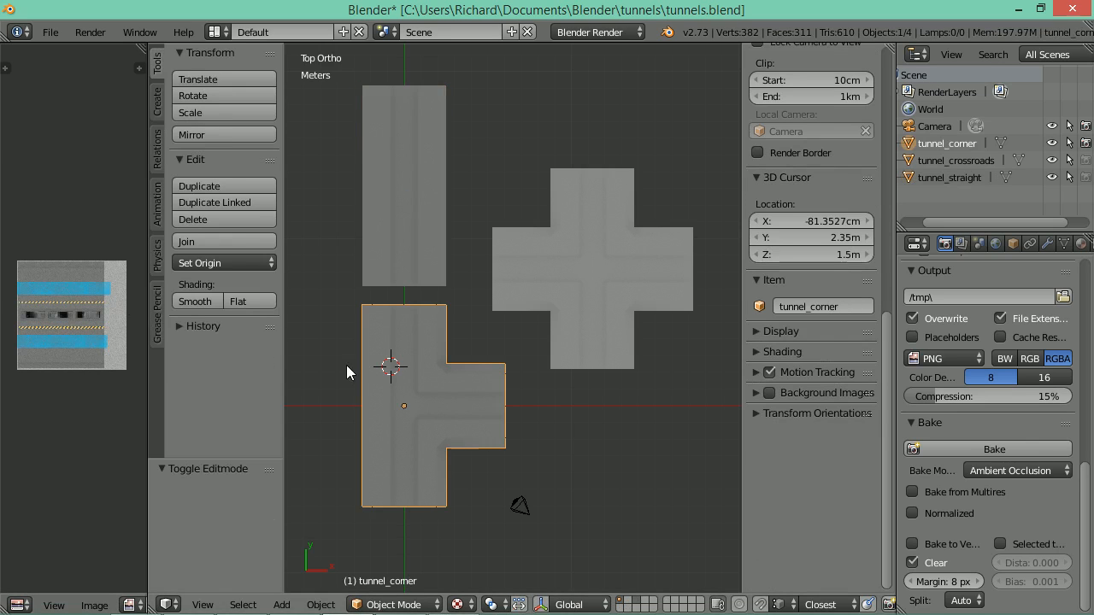
pyautogui.press('Tab')
pyautogui.press('a')
pyautogui.press('a')
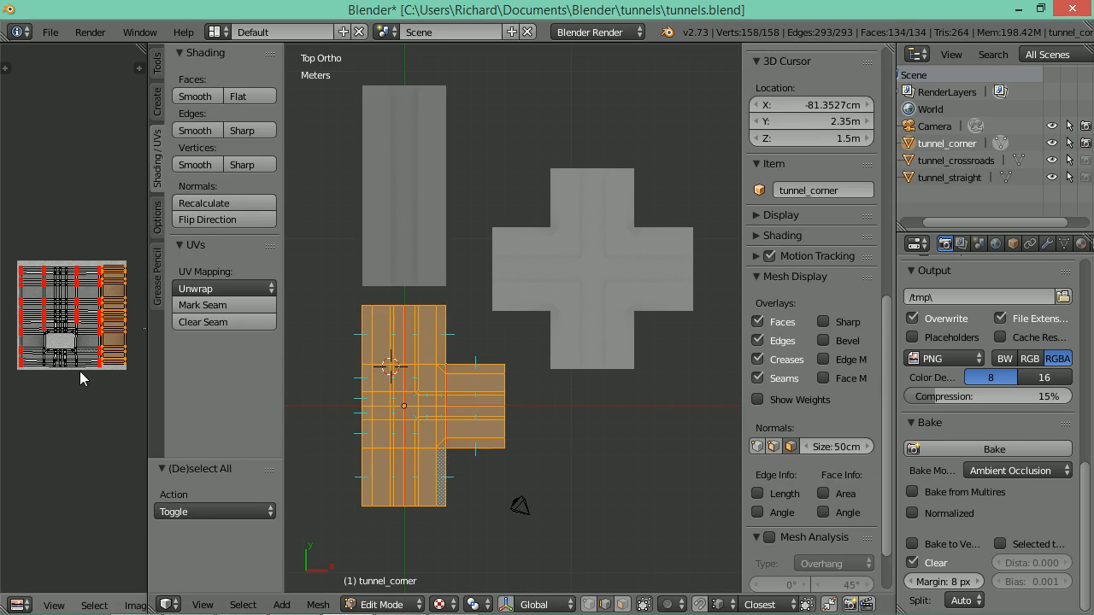
pyautogui.press('Tab')
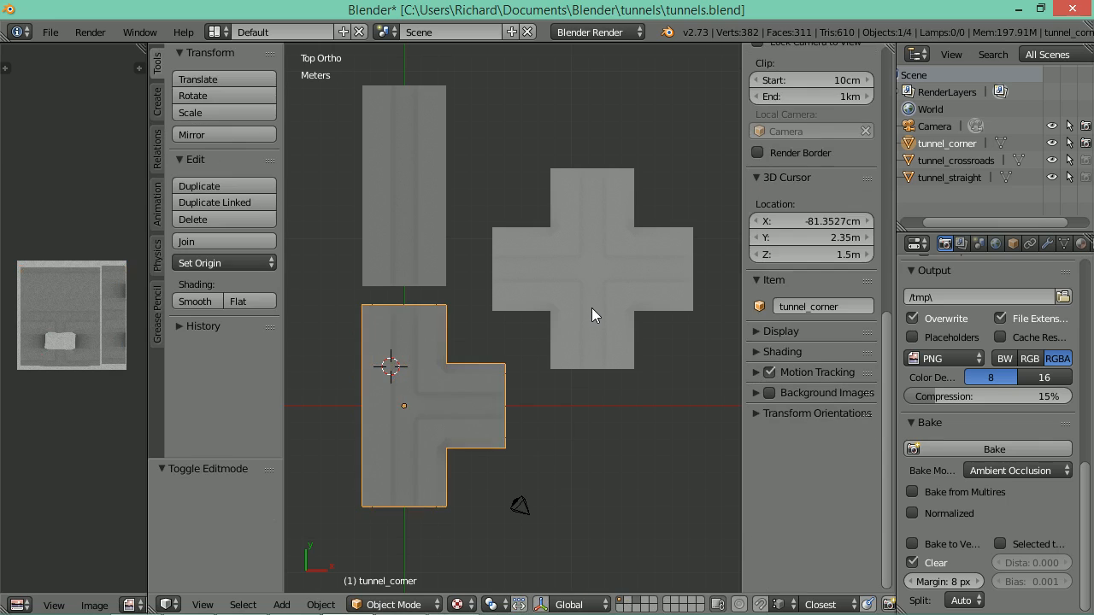
# Display tunnel_crossroads' UV layout in Edit Mode, select all its UVs and reload its diffuse texture, then return to Object Mode
pyautogui.rightClick(591, 307)
pyautogui.press('Tab')
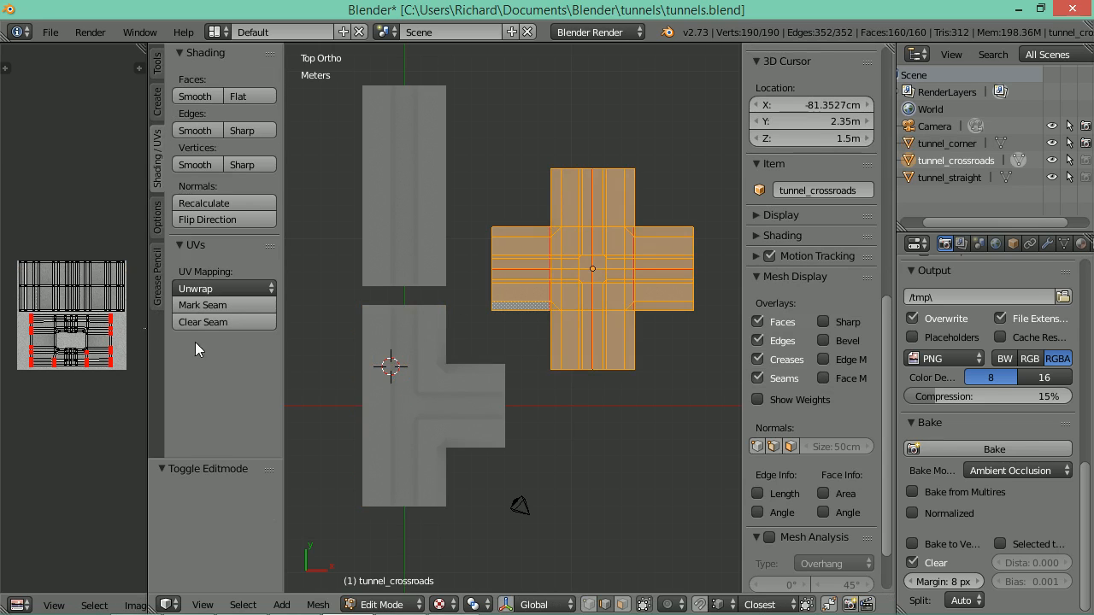
pyautogui.press('a')
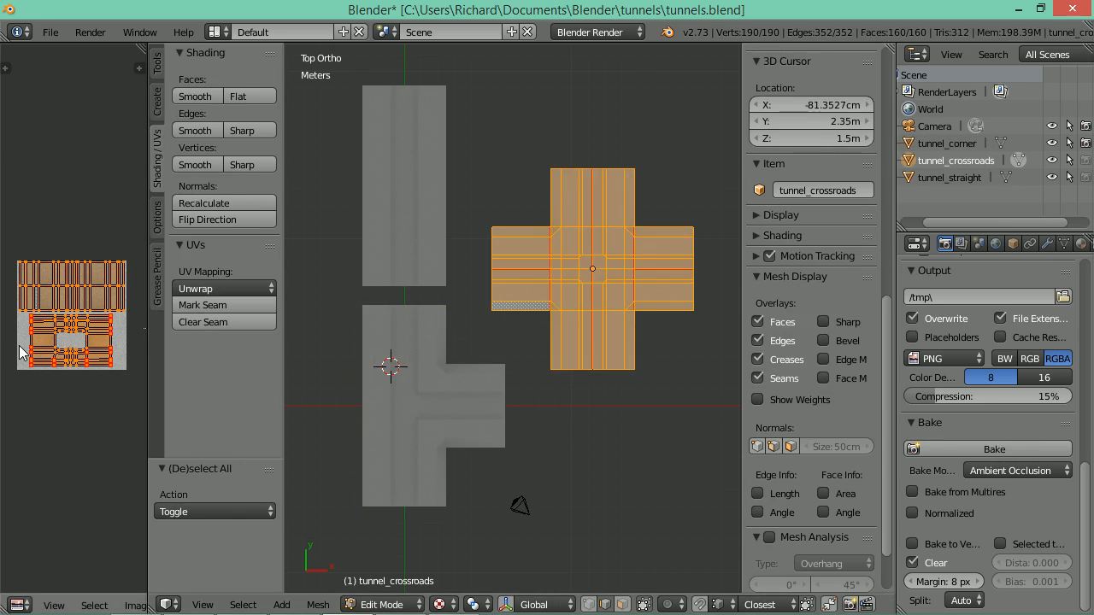
pyautogui.scroll(-1, 601, 284)
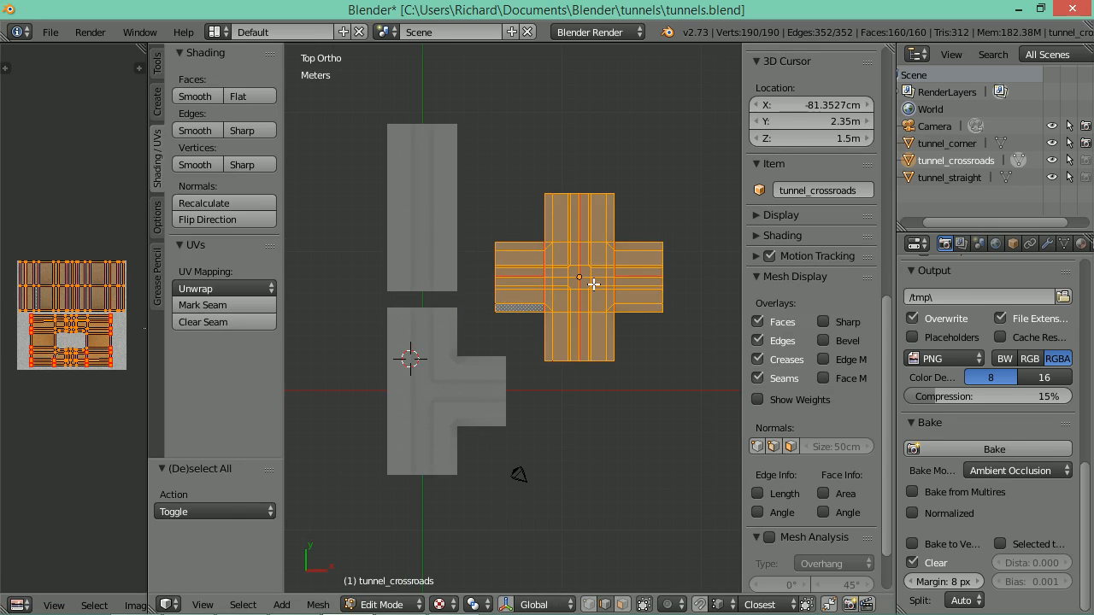
pyautogui.press('Tab')
# Compare the shading of the three tunnel pieces in the top orthographic view and from several angles
pyautogui.moveTo(593, 284); pyautogui.dragTo(731, 309)
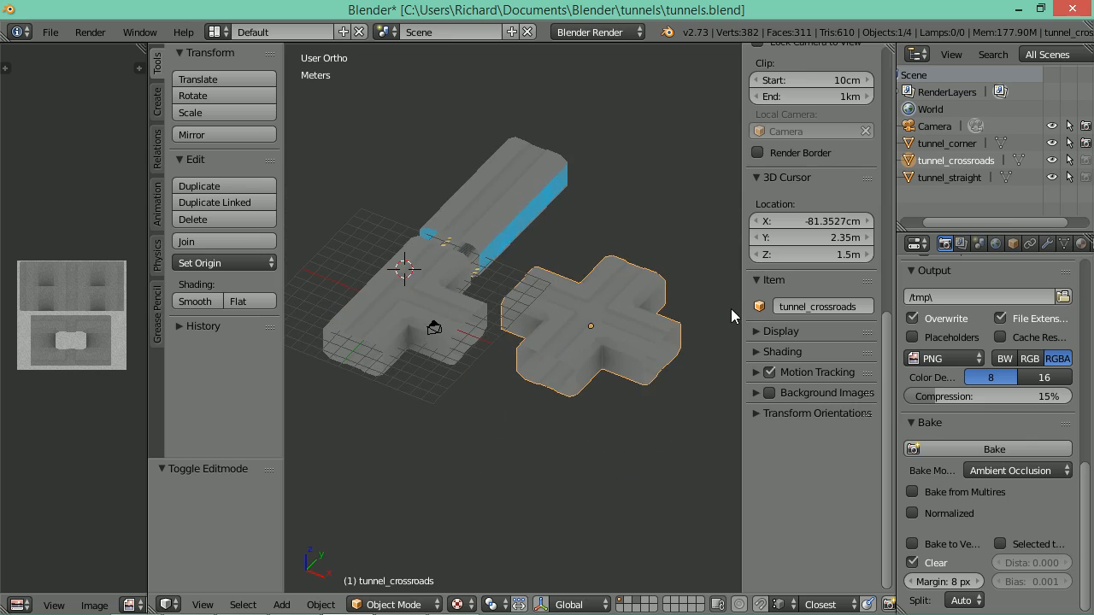
pyautogui.press('KP_7')
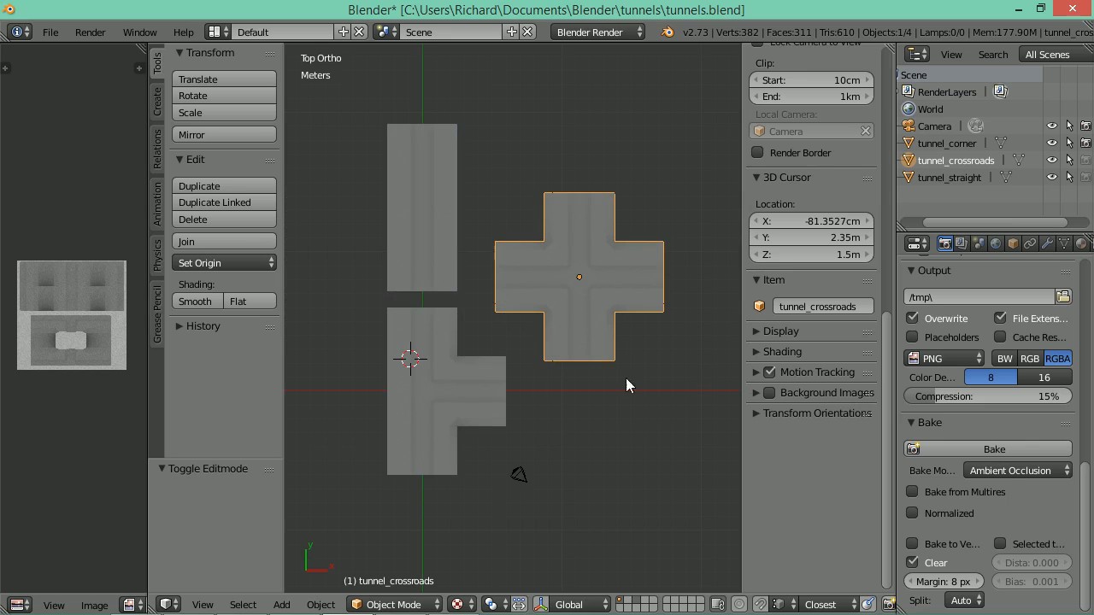
pyautogui.moveTo(627, 378); pyautogui.dragTo(555, 310)
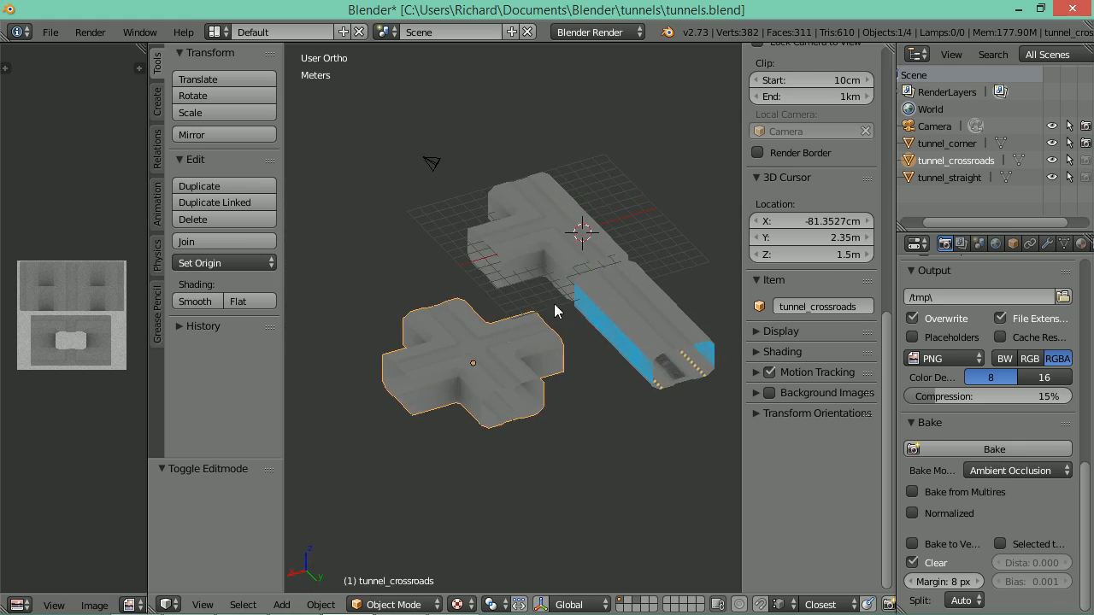
pyautogui.scroll(3, 588, 327)
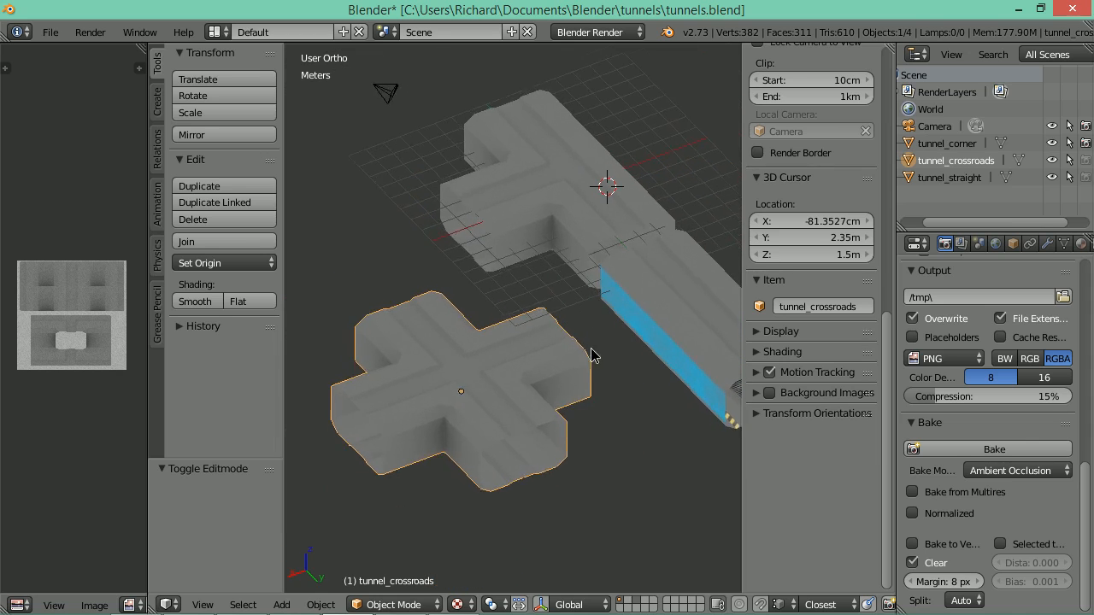
pyautogui.moveTo(591, 356); pyautogui.dragTo(552, 396)
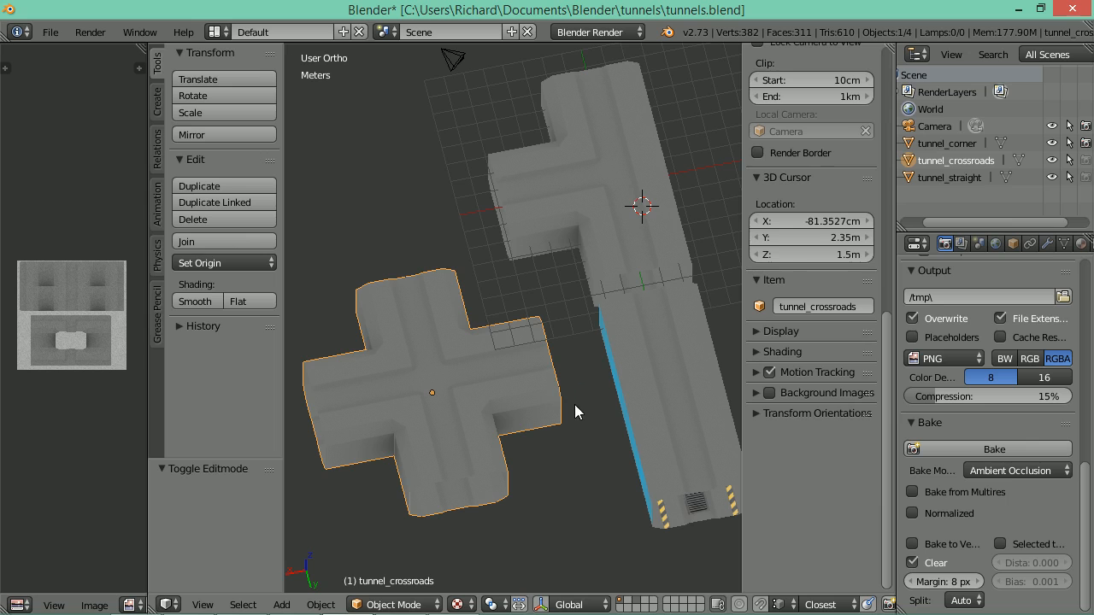
pyautogui.moveTo(547, 351); pyautogui.dragTo(545, 264)
pyautogui.moveTo(541, 277); pyautogui.dragTo(539, 271)
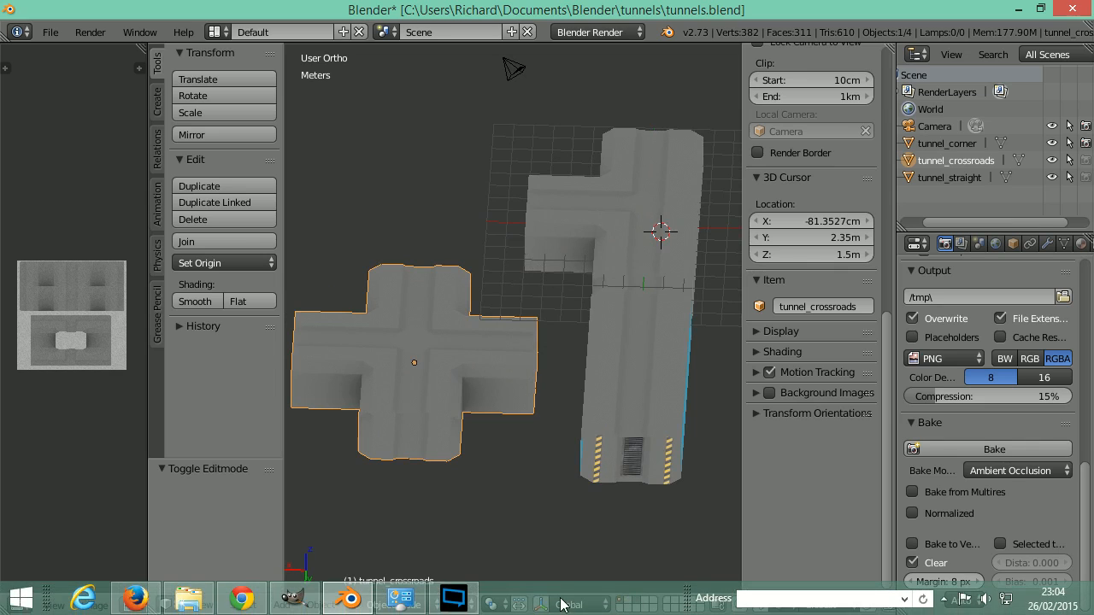
pyautogui.moveTo(550, 449); pyautogui.dragTo(524, 390)
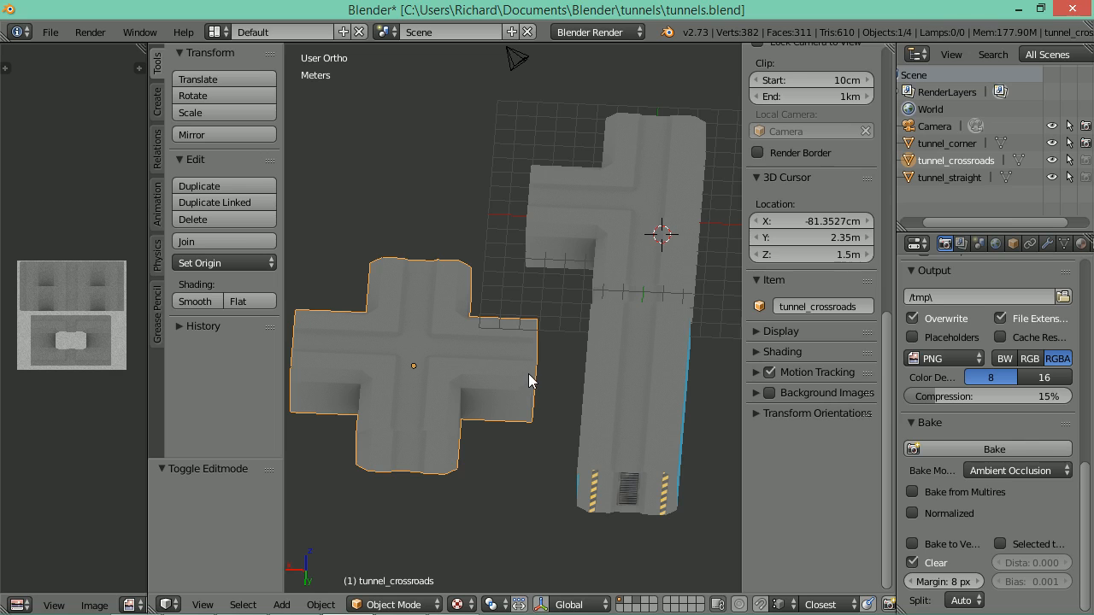
pyautogui.moveTo(553, 355); pyautogui.dragTo(512, 371)
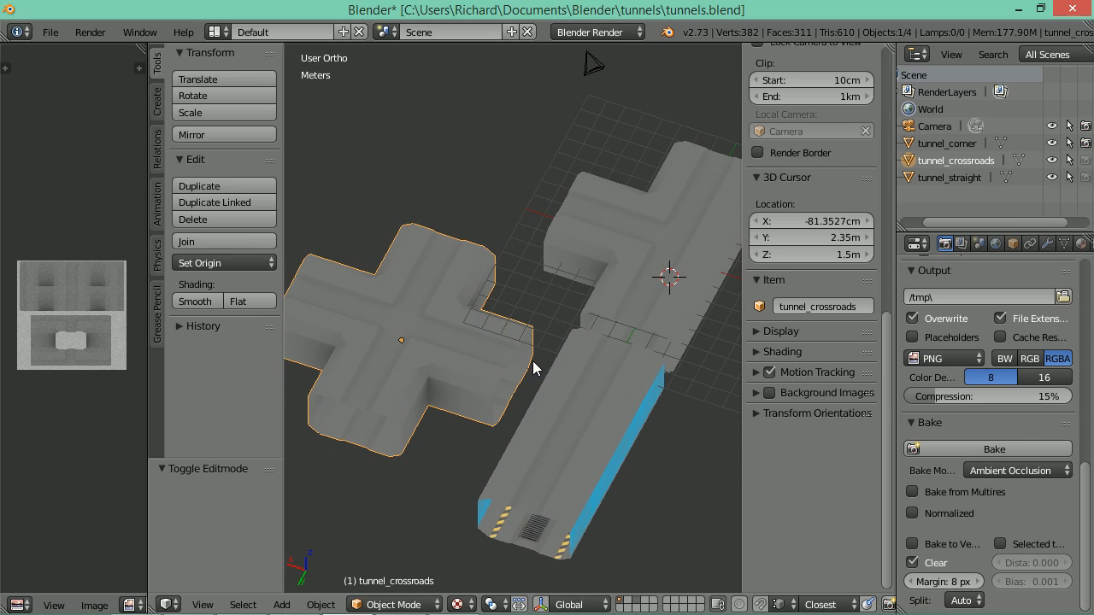